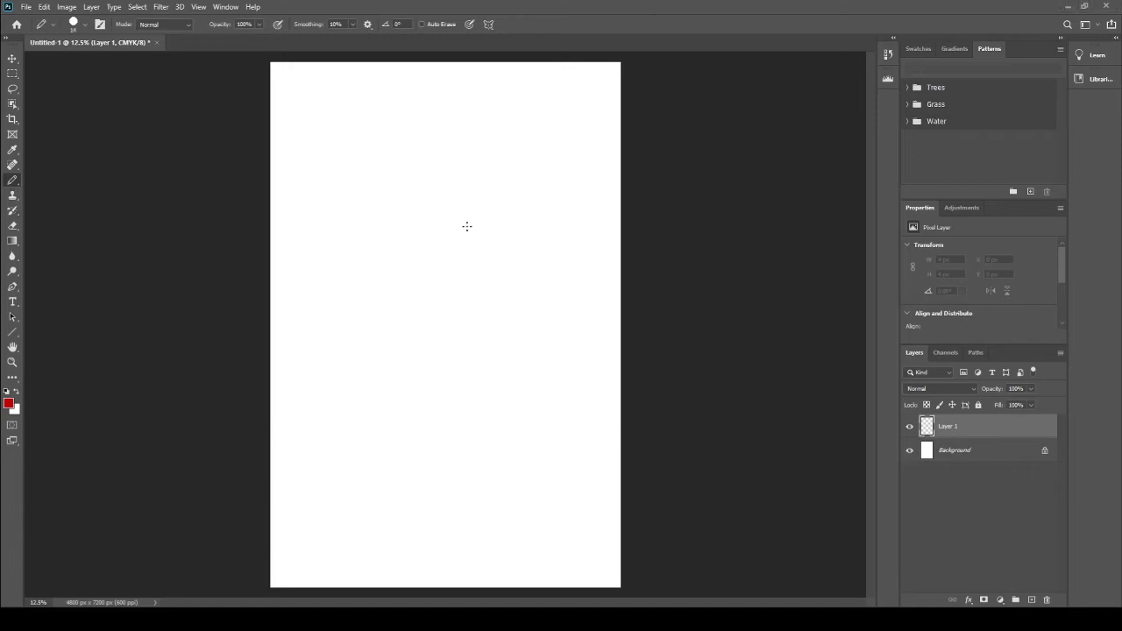
# Step: Sketch the head circle, raised diagonal arm with hand, and bent lower arm in red
pyautogui.moveTo(466, 227)
pyautogui.mouseDown()
pyautogui.moveTo(471, 243)
pyautogui.moveTo(438, 298)
pyautogui.moveTo(468, 208)
pyautogui.mouseUp()
pyautogui.moveTo(456, 245)
pyautogui.mouseDown()
pyautogui.moveTo(496, 149)
pyautogui.moveTo(496, 110)
pyautogui.mouseUp()
pyautogui.moveTo(478, 268); pyautogui.dragTo(533, 308)
pyautogui.moveTo(441, 303); pyautogui.dragTo(478, 249)
pyautogui.moveTo(460, 261); pyautogui.dragTo(500, 295)
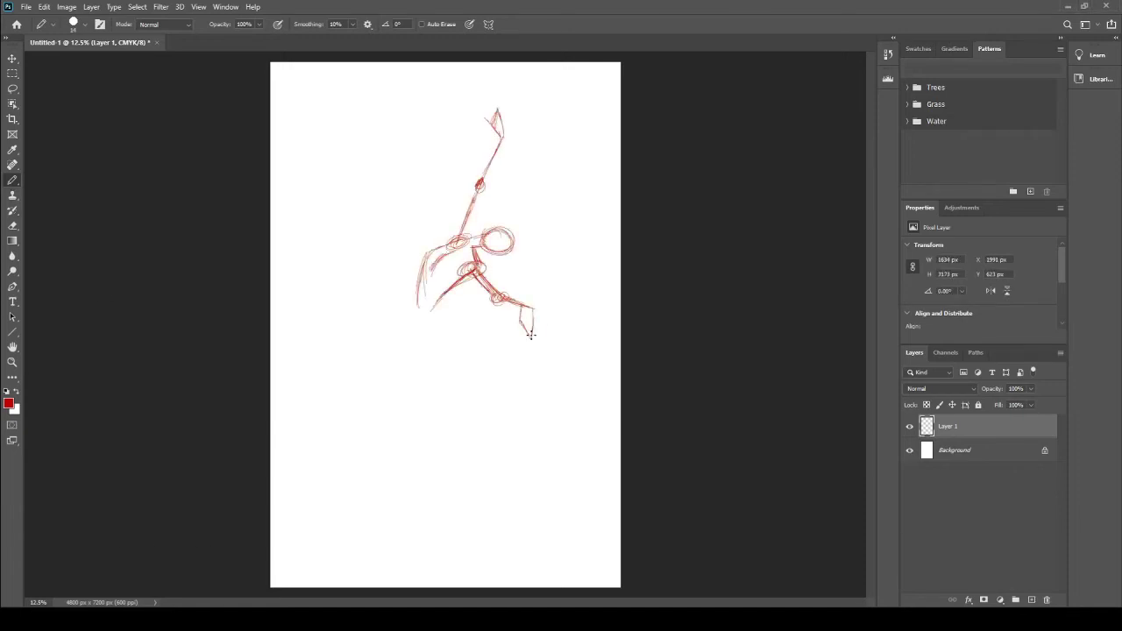
pyautogui.moveTo(531, 334); pyautogui.dragTo(535, 343)
# Step: Sketch the torso, hip circles and both legs down to the canvas bottom
pyautogui.moveTo(419, 310); pyautogui.dragTo(456, 338)
pyautogui.moveTo(417, 267)
pyautogui.mouseDown()
pyautogui.moveTo(422, 355)
pyautogui.moveTo(434, 359)
pyautogui.mouseUp()
pyautogui.moveTo(423, 412); pyautogui.dragTo(368, 524)
pyautogui.moveTo(389, 487); pyautogui.dragTo(363, 545)
pyautogui.moveTo(436, 344); pyautogui.dragTo(365, 516)
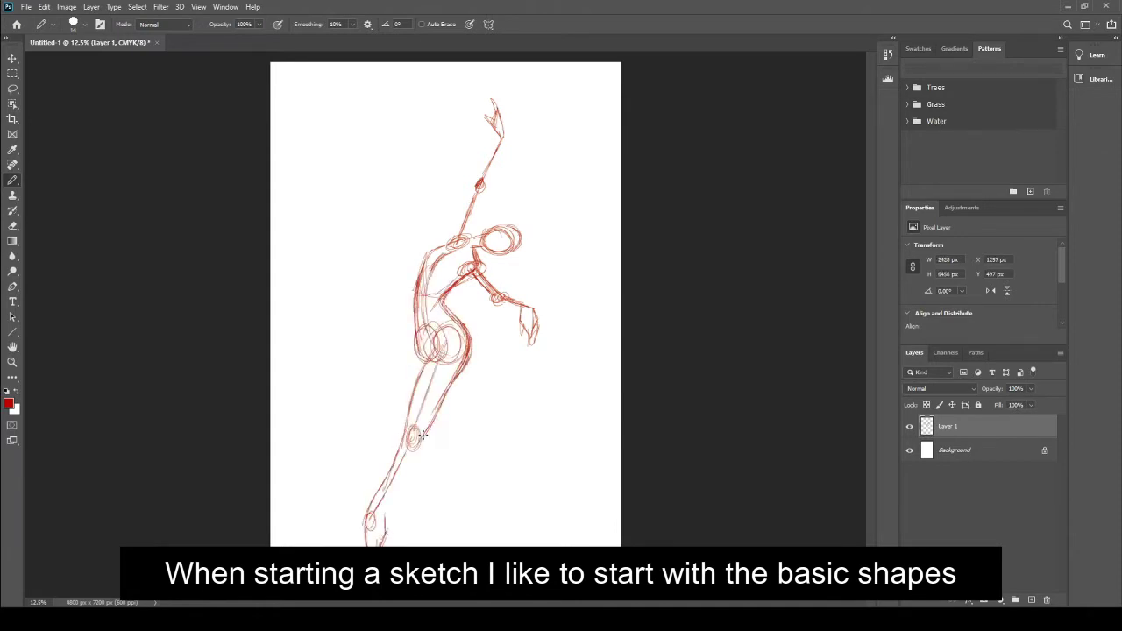
pyautogui.moveTo(429, 430); pyautogui.dragTo(382, 539)
pyautogui.moveTo(464, 350); pyautogui.dragTo(494, 497)
pyautogui.moveTo(475, 430); pyautogui.dragTo(508, 506)
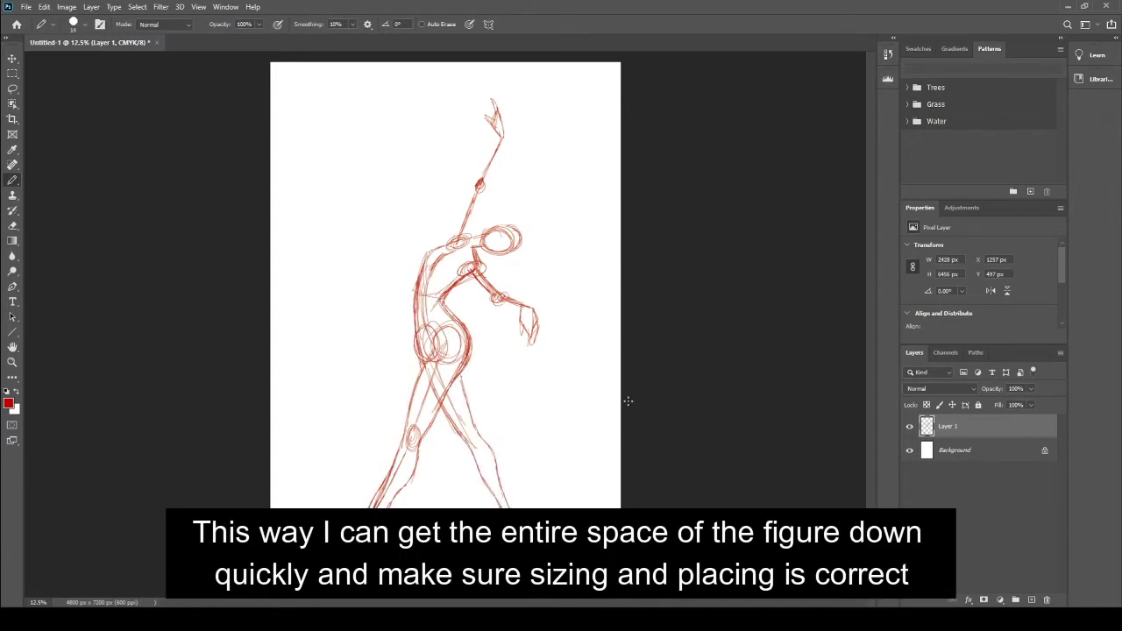
# Step: Refine the raised arm, lower hand, neck and head with extra strokes
pyautogui.moveTo(451, 246); pyautogui.dragTo(512, 93)
pyautogui.moveTo(500, 136); pyautogui.dragTo(506, 80)
pyautogui.moveTo(466, 273)
pyautogui.mouseDown()
pyautogui.moveTo(526, 307)
pyautogui.moveTo(519, 336)
pyautogui.moveTo(542, 322)
pyautogui.mouseUp()
pyautogui.moveTo(450, 239); pyautogui.dragTo(525, 248)
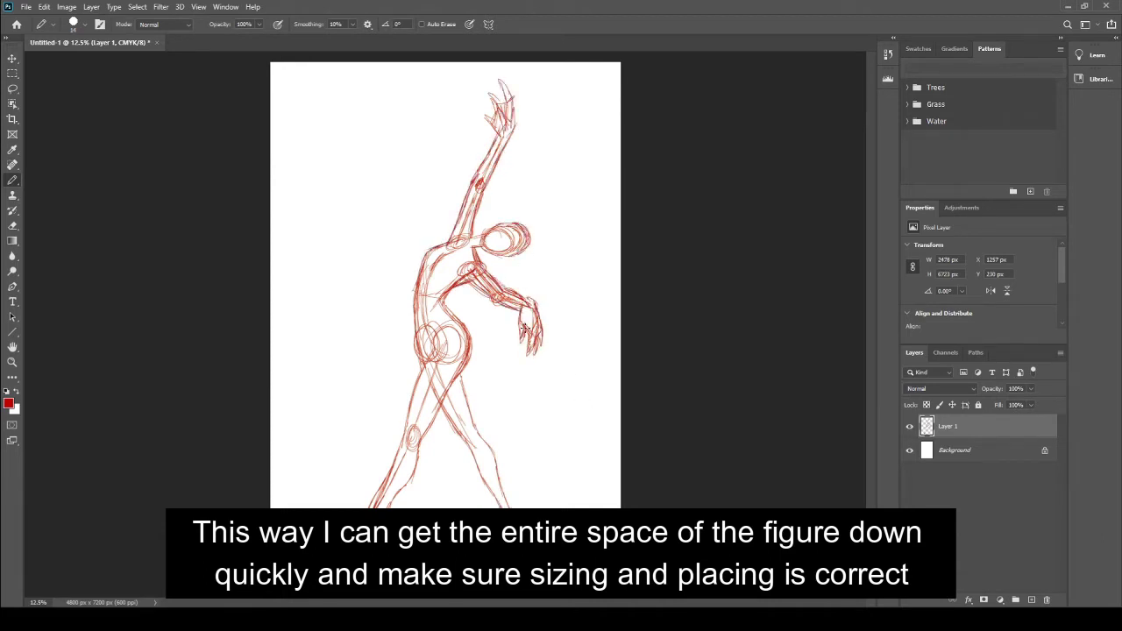
pyautogui.moveTo(524, 329); pyautogui.dragTo(531, 349)
pyautogui.moveTo(531, 282); pyautogui.dragTo(491, 306)
pyautogui.scroll(1, 542, 243)
pyautogui.moveTo(481, 225)
pyautogui.mouseDown()
pyautogui.moveTo(482, 271)
pyautogui.moveTo(390, 237)
pyautogui.mouseUp()
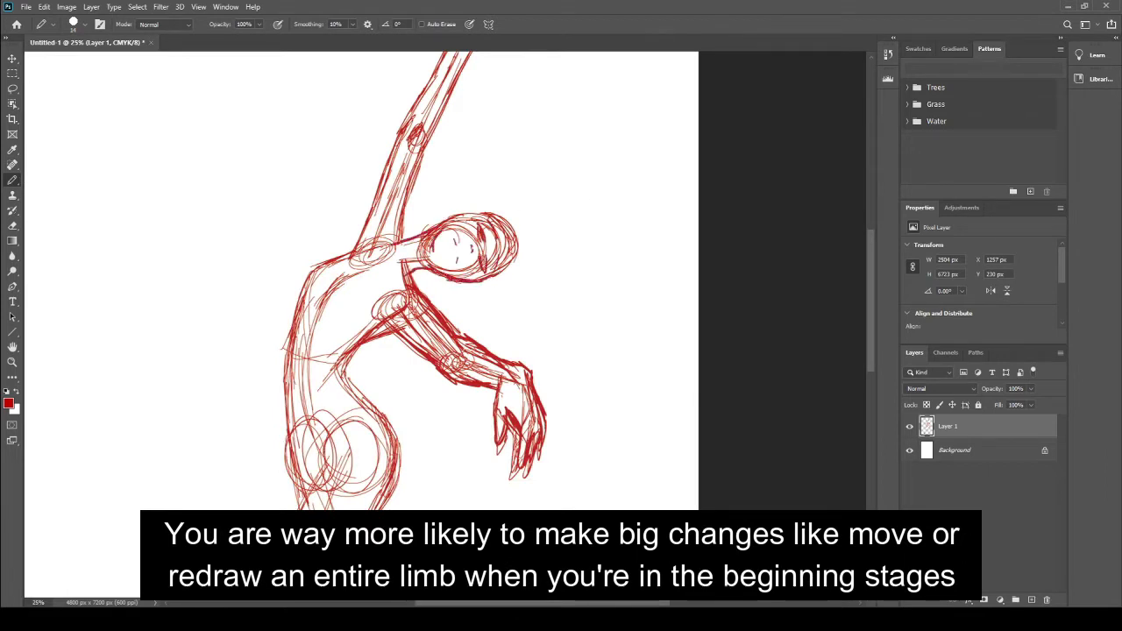
# Step: Clear the old marks from the face and head interior
pyautogui.press('e')
pyautogui.moveTo(480, 226)
pyautogui.mouseDown()
pyautogui.moveTo(486, 267)
pyautogui.moveTo(492, 242)
pyautogui.moveTo(505, 265)
pyautogui.mouseUp()
pyautogui.press('b')
pyautogui.press('e')
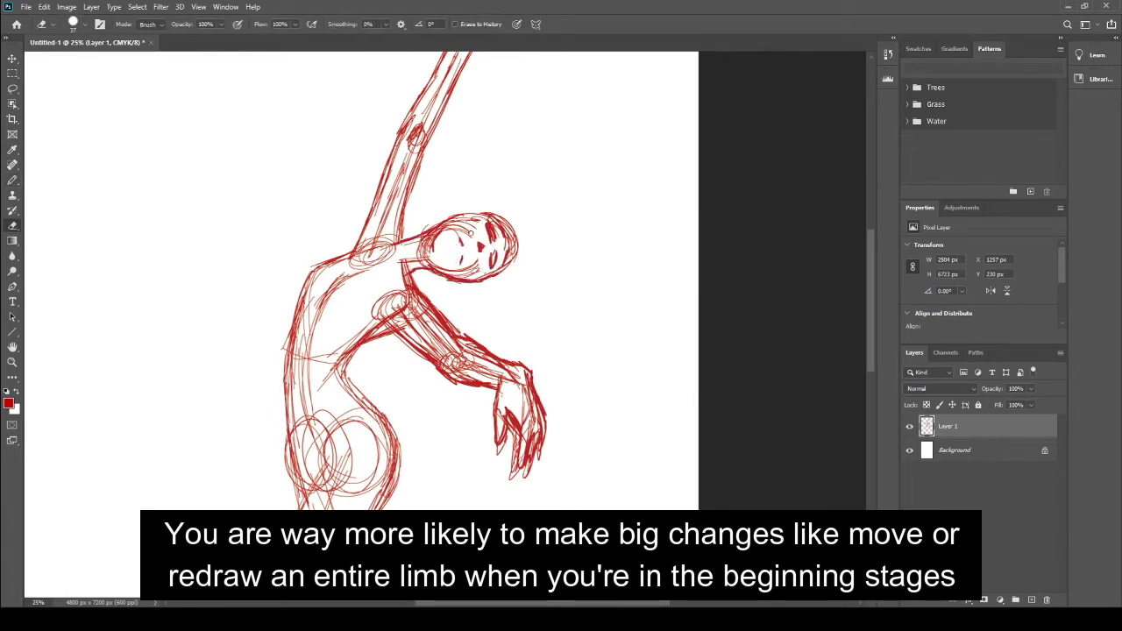
pyautogui.moveTo(482, 219); pyautogui.dragTo(438, 280)
pyautogui.press('b')
pyautogui.press('e')
pyautogui.press('b')
pyautogui.moveTo(508, 219)
pyautogui.mouseDown()
pyautogui.moveTo(438, 250)
pyautogui.moveTo(467, 257)
pyautogui.mouseUp()
# Step: Draw and rework the closed eyes, nose and hair marks on the face
pyautogui.click(473, 246)
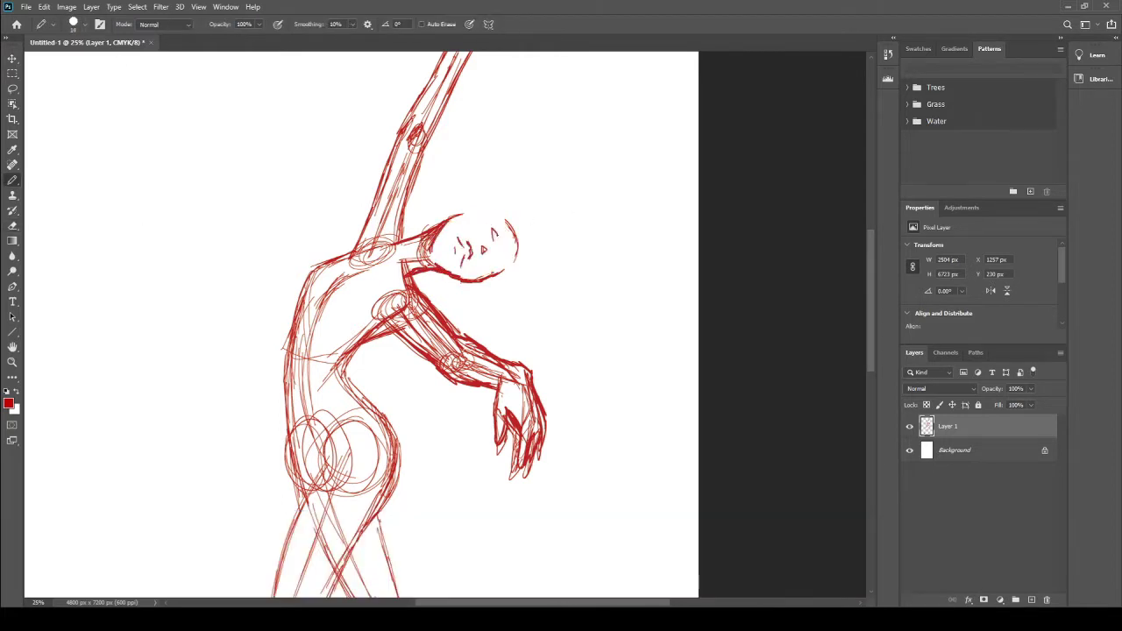
pyautogui.moveTo(496, 223); pyautogui.dragTo(507, 265)
pyautogui.press('e')
pyautogui.moveTo(482, 219); pyautogui.dragTo(473, 263)
pyautogui.press('b')
pyautogui.moveTo(490, 219); pyautogui.dragTo(501, 260)
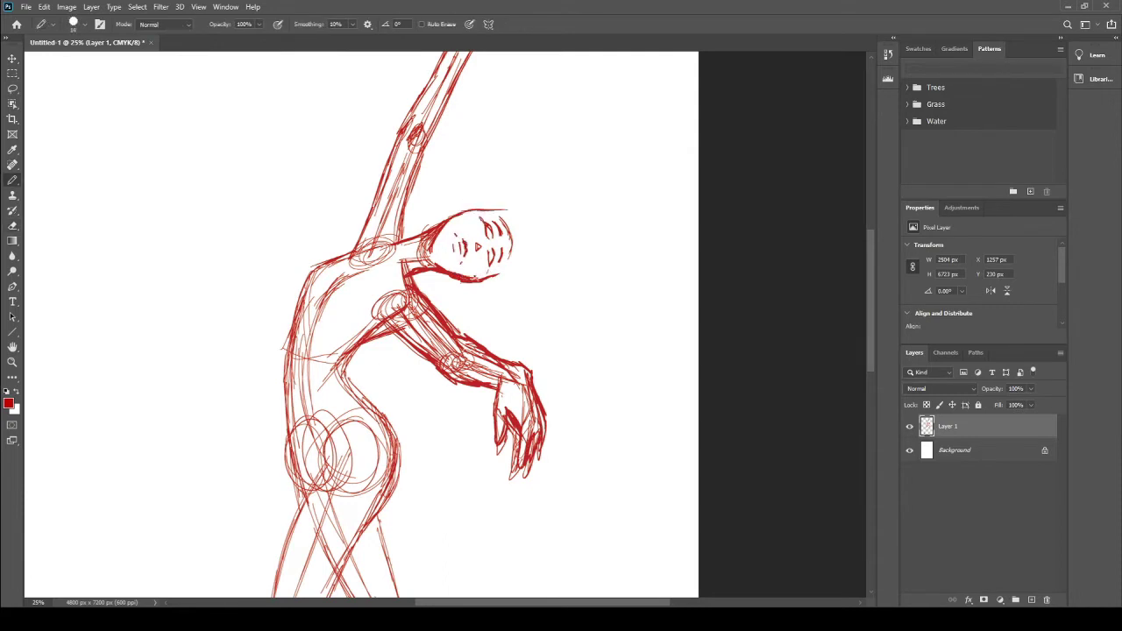
pyautogui.press('e')
pyautogui.moveTo(504, 223); pyautogui.dragTo(469, 289)
pyautogui.press('b')
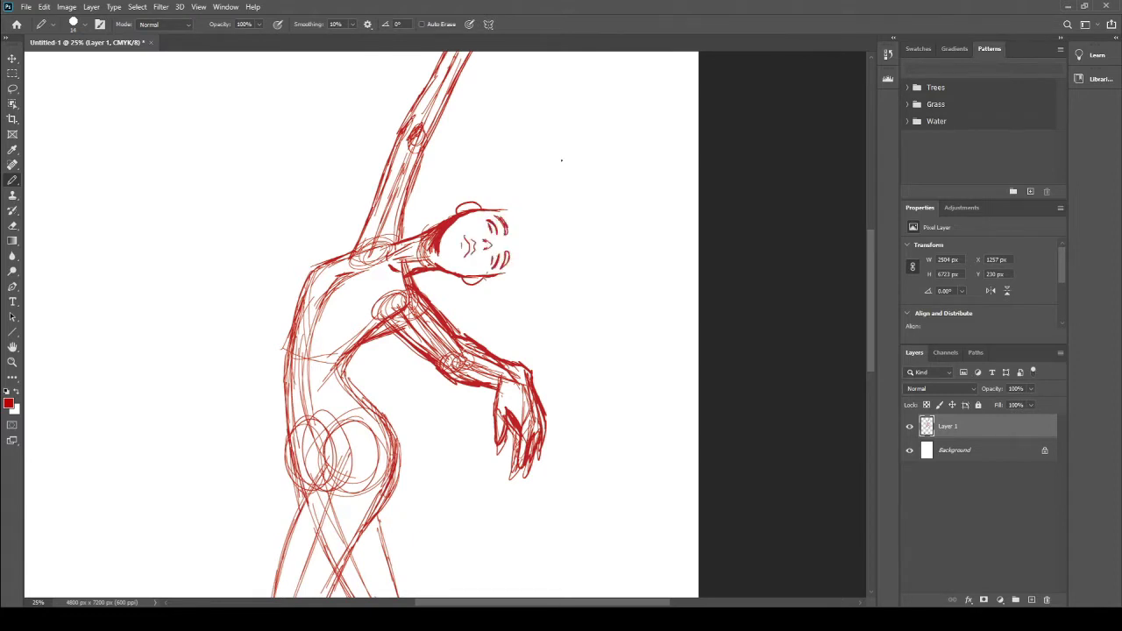
# Step: Lasso the head sketch and shift it slightly left and down
pyautogui.press('l')
pyautogui.moveTo(442, 197); pyautogui.dragTo(438, 289)
pyautogui.moveTo(477, 246)
pyautogui.mouseDown()
pyautogui.moveTo(466, 248)
pyautogui.moveTo(504, 277)
pyautogui.mouseUp()
pyautogui.hotkey('ctrl', 'd')
pyautogui.press('b')
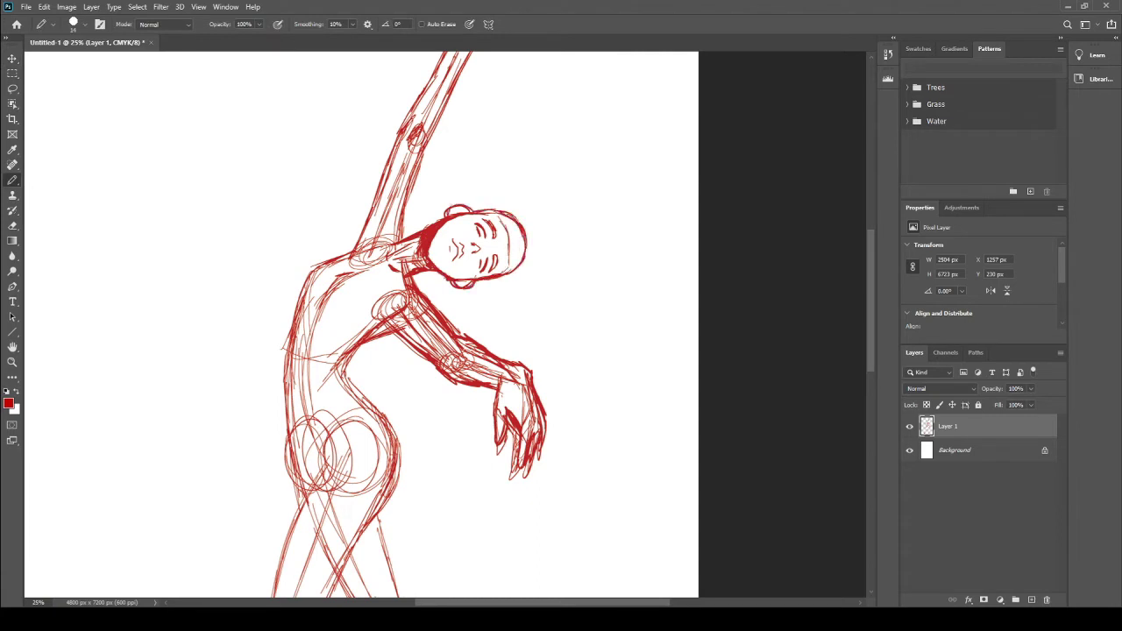
# Step: Draw the neck lines and darken the upper arm and shoulder outlines
pyautogui.moveTo(419, 238); pyautogui.dragTo(411, 266)
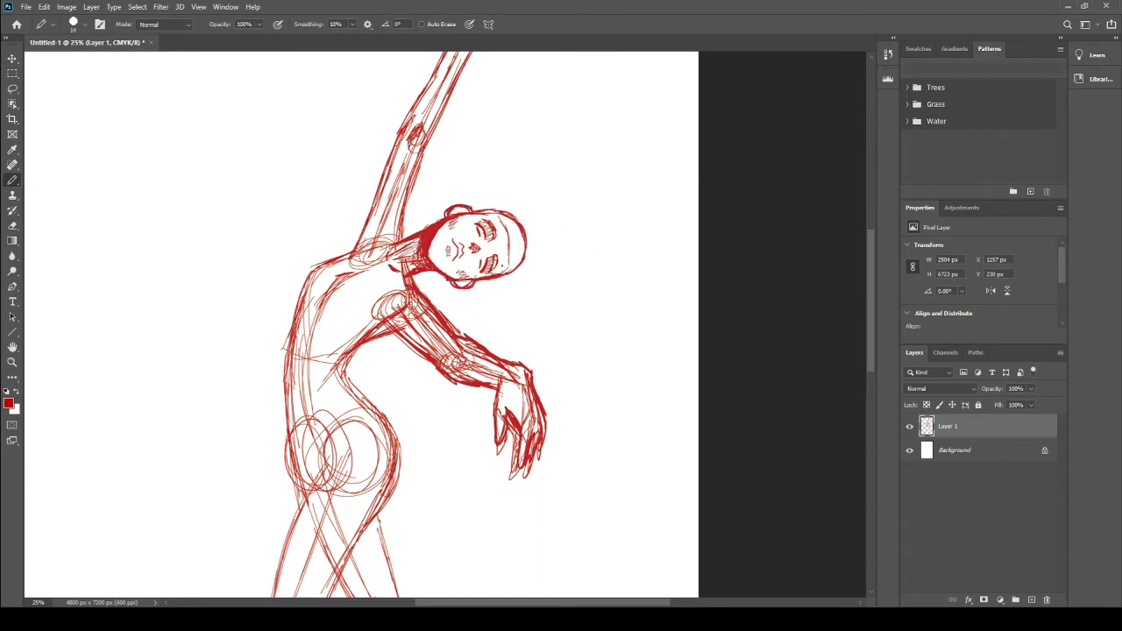
pyautogui.moveTo(387, 210)
pyautogui.mouseDown()
pyautogui.moveTo(356, 249)
pyautogui.moveTo(402, 135)
pyautogui.mouseUp()
pyautogui.moveTo(424, 139)
pyautogui.mouseDown()
pyautogui.moveTo(398, 244)
pyautogui.moveTo(454, 342)
pyautogui.mouseUp()
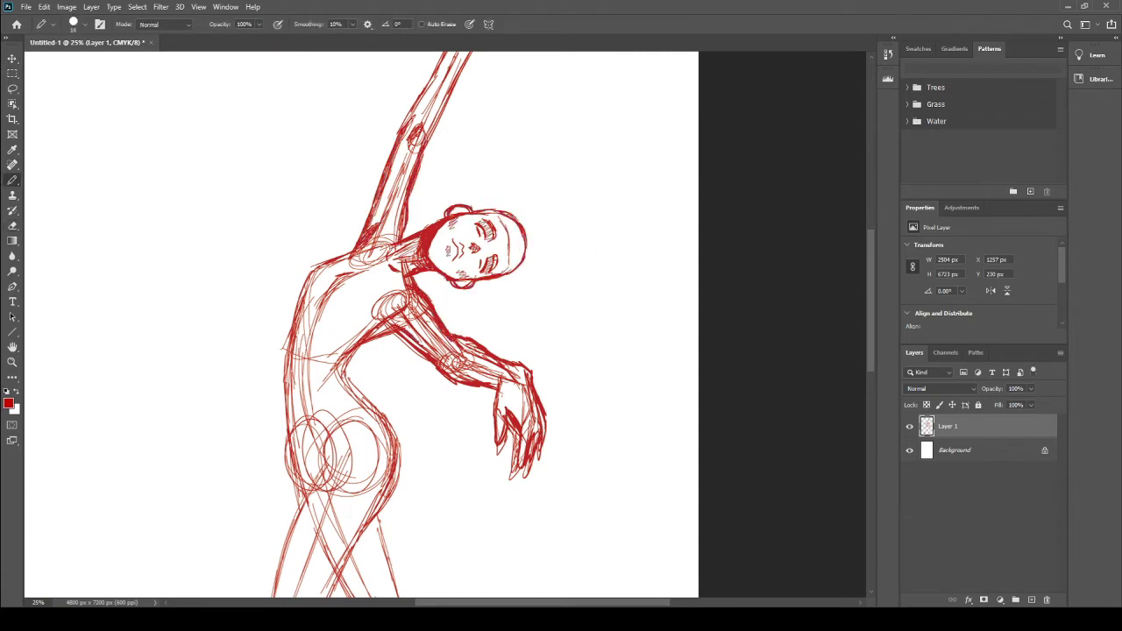
pyautogui.press('e')
pyautogui.moveTo(490, 176); pyautogui.dragTo(517, 333)
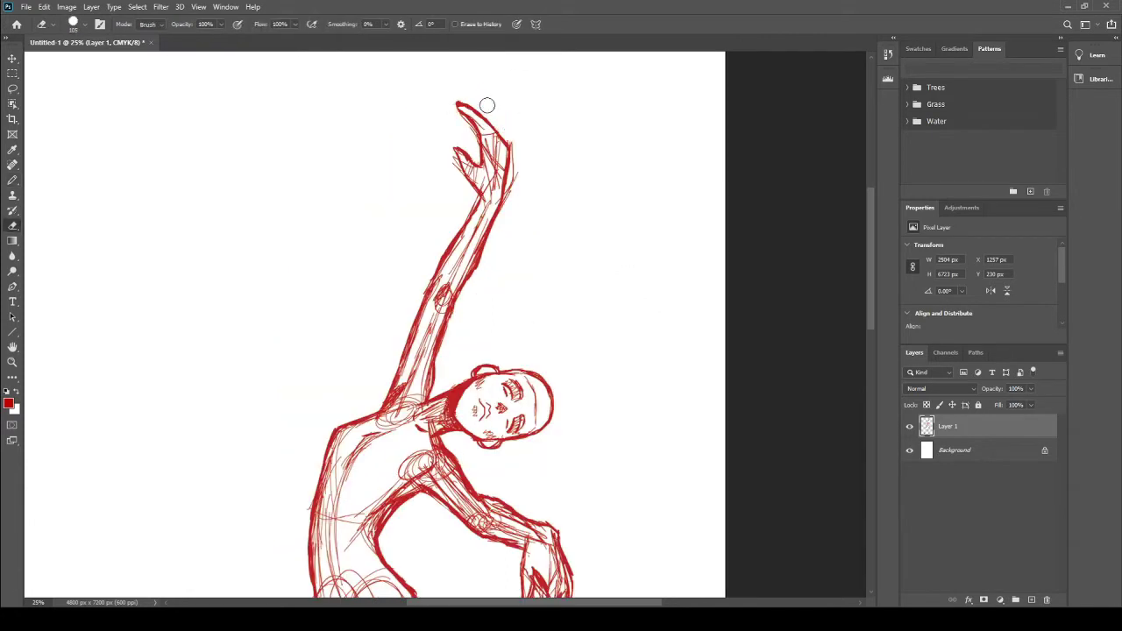
# Step: Erase the raised hand's stray lines and redraw the hand
pyautogui.moveTo(487, 106); pyautogui.dragTo(499, 188)
pyautogui.moveTo(491, 131); pyautogui.dragTo(464, 166)
pyautogui.press('b')
pyautogui.press('e')
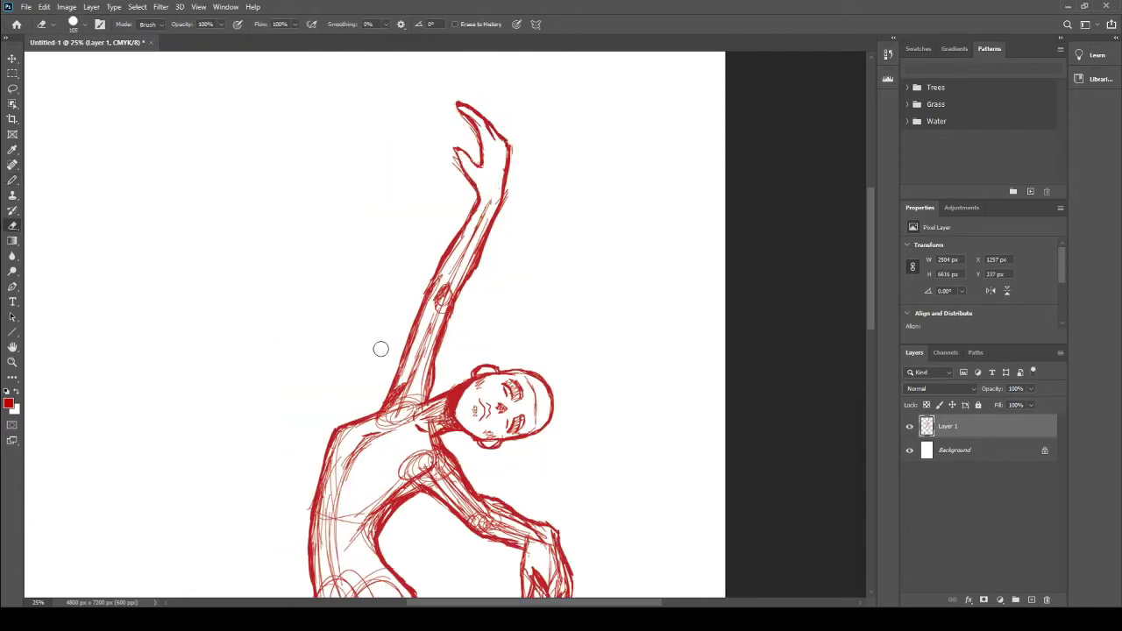
pyautogui.moveTo(483, 203)
pyautogui.mouseDown()
pyautogui.moveTo(491, 105)
pyautogui.moveTo(499, 136)
pyautogui.mouseUp()
pyautogui.press('b')
pyautogui.moveTo(463, 83)
pyautogui.mouseDown()
pyautogui.moveTo(501, 200)
pyautogui.moveTo(449, 171)
pyautogui.mouseUp()
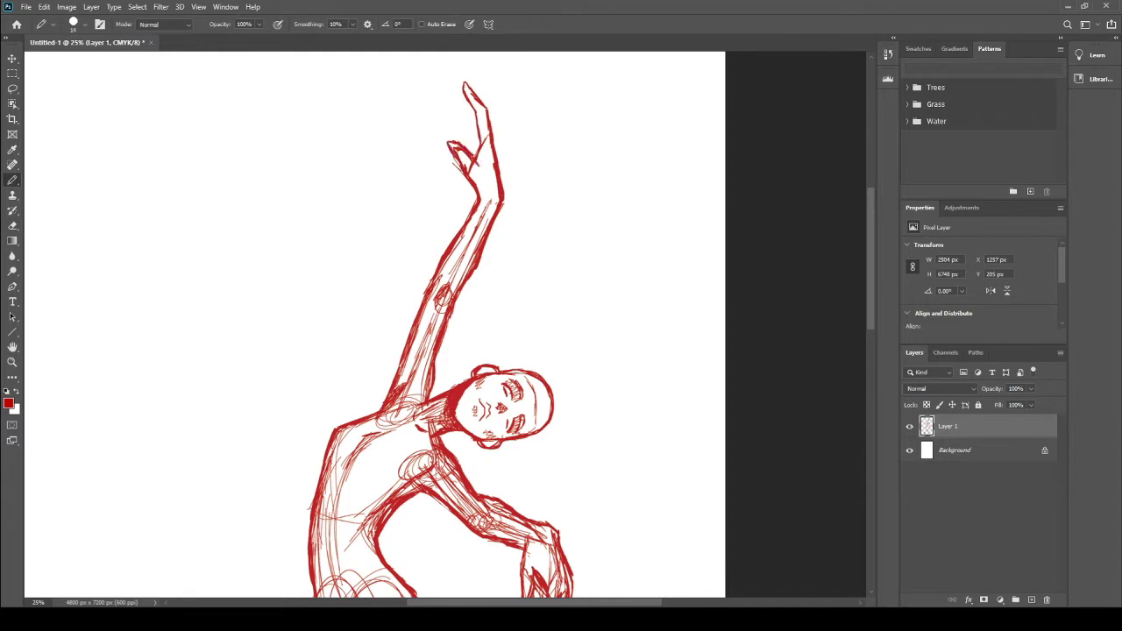
pyautogui.moveTo(489, 118); pyautogui.dragTo(501, 188)
# Step: Erase the raised hand's fingertips and redraw them slightly lower
pyautogui.press('e')
pyautogui.moveTo(482, 92); pyautogui.dragTo(482, 175)
pyautogui.press('b')
pyautogui.moveTo(472, 118)
pyautogui.mouseDown()
pyautogui.moveTo(480, 161)
pyautogui.moveTo(491, 132)
pyautogui.moveTo(456, 157)
pyautogui.moveTo(491, 144)
pyautogui.moveTo(460, 171)
pyautogui.mouseUp()
pyautogui.press('e')
pyautogui.press('b')
pyautogui.press('e')
pyautogui.moveTo(474, 122); pyautogui.dragTo(477, 153)
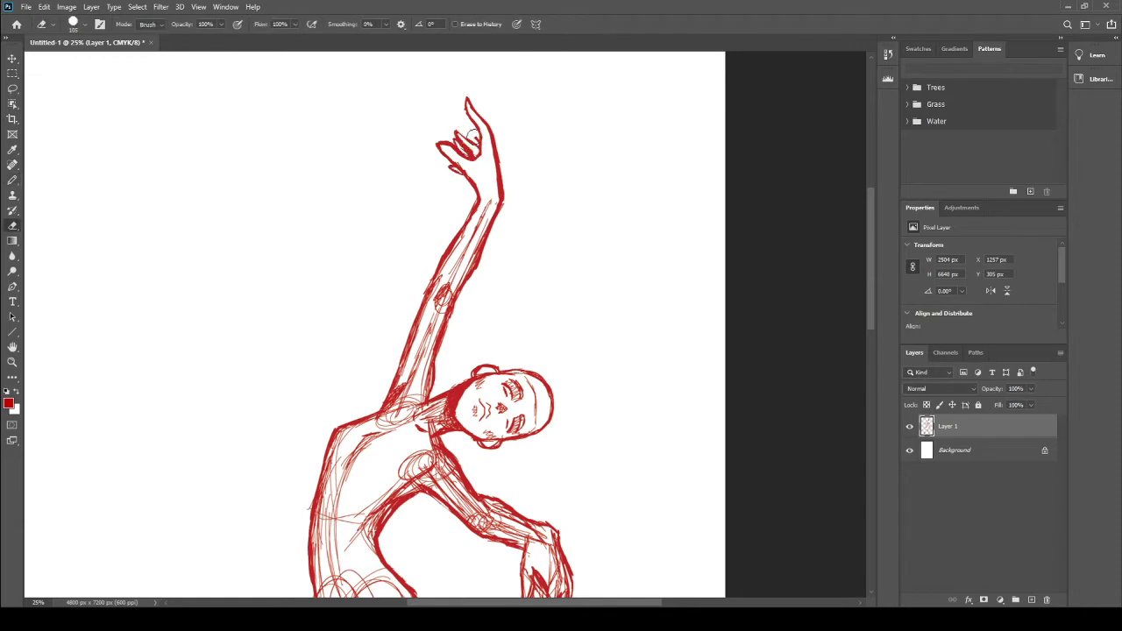
pyautogui.press('b')
# Step: Erase rough strokes on the raised hand and redraw its fingers
pyautogui.click(20, 225)
pyautogui.moveTo(464, 113); pyautogui.dragTo(482, 197)
pyautogui.press('b')
pyautogui.press('e')
pyautogui.moveTo(434, 140); pyautogui.dragTo(447, 154)
# Step: Replace the sketchy forearm with a clean outline and darken the arm and torso edges
pyautogui.moveTo(415, 357); pyautogui.dragTo(473, 228)
pyautogui.press('b')
pyautogui.moveTo(473, 272); pyautogui.dragTo(438, 351)
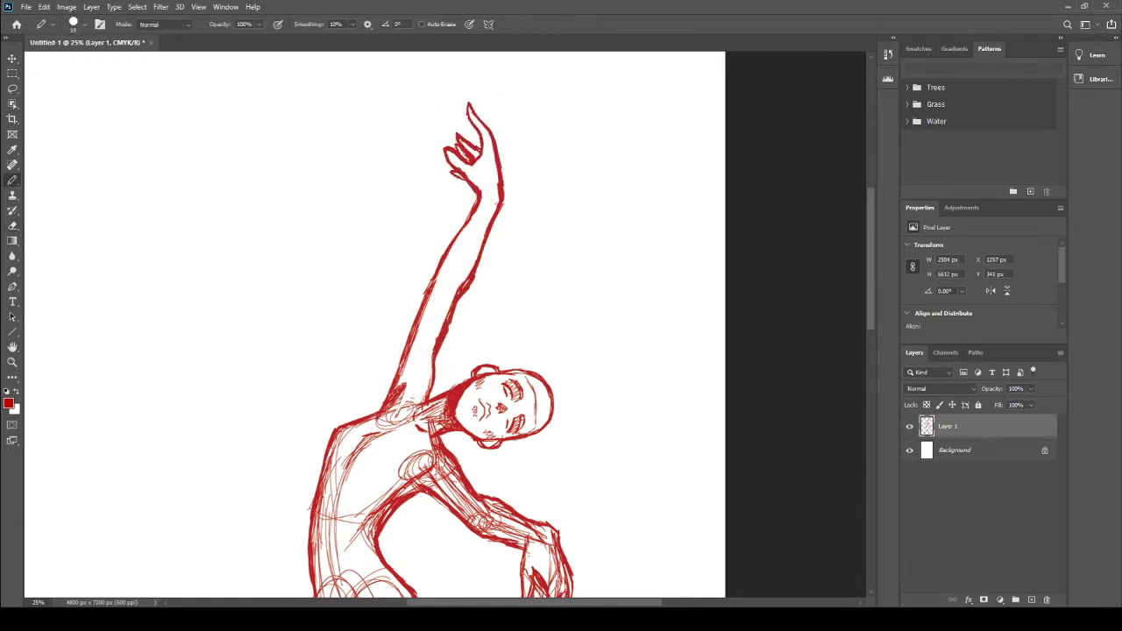
pyautogui.moveTo(437, 290); pyautogui.dragTo(408, 364)
pyautogui.moveTo(457, 233); pyautogui.dragTo(425, 296)
pyautogui.press('e')
pyautogui.press('b')
pyautogui.moveTo(474, 215); pyautogui.dragTo(429, 289)
pyautogui.moveTo(451, 154); pyautogui.dragTo(482, 219)
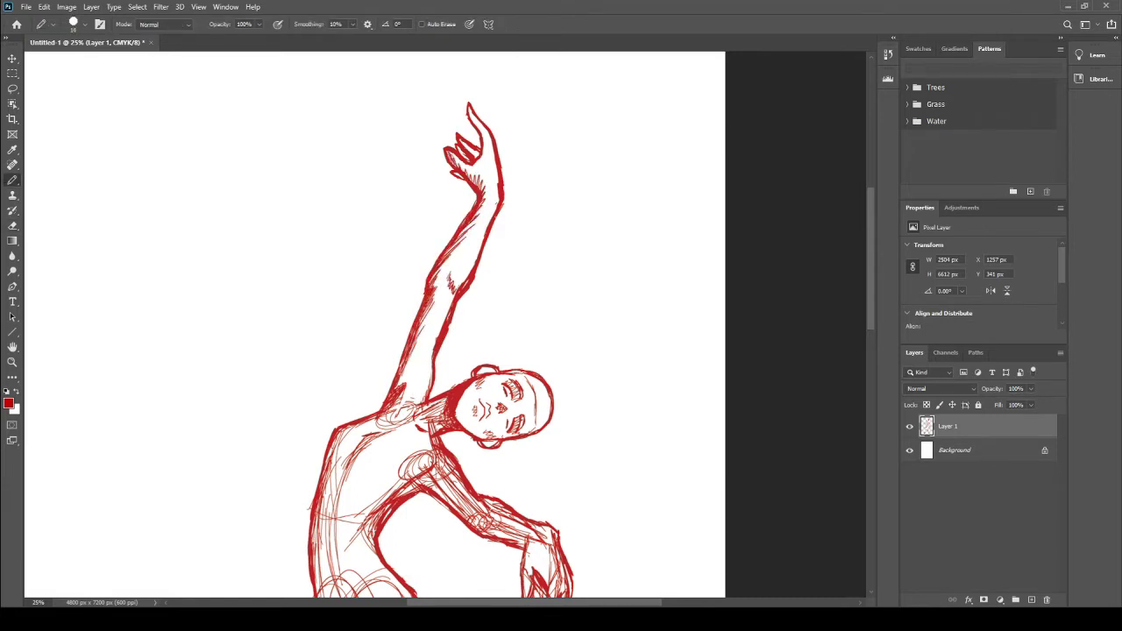
pyautogui.moveTo(419, 353)
pyautogui.mouseDown()
pyautogui.moveTo(387, 408)
pyautogui.moveTo(417, 402)
pyautogui.mouseUp()
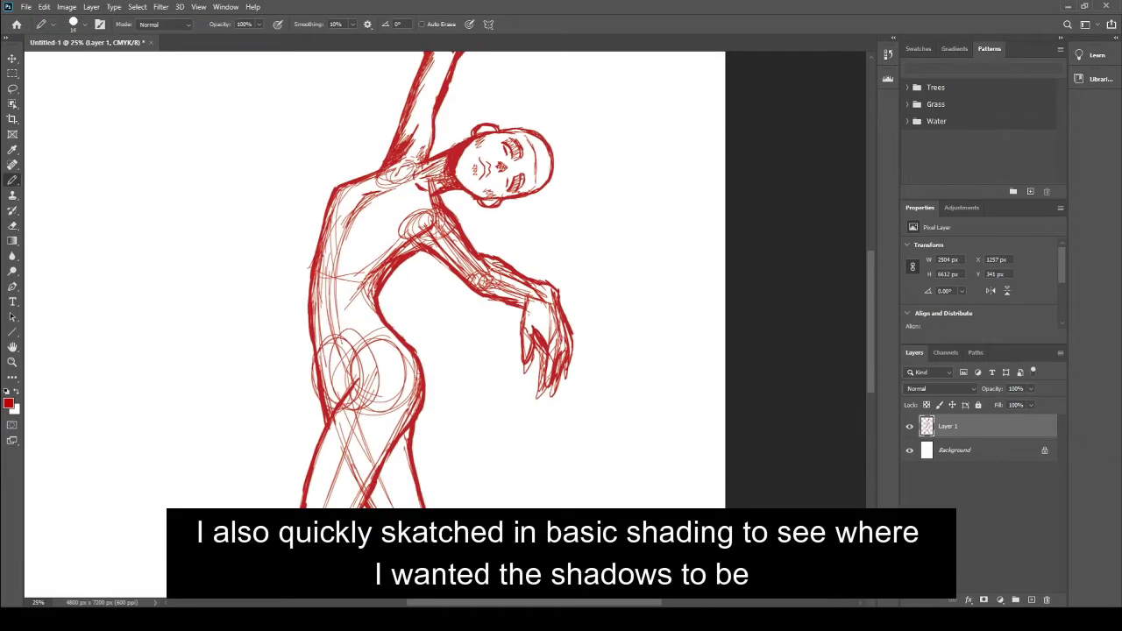
# Step: Hatch shadow at the neck, upper chest, shoulder and left torso
pyautogui.moveTo(429, 171); pyautogui.dragTo(401, 191)
pyautogui.moveTo(329, 202)
pyautogui.mouseDown()
pyautogui.moveTo(385, 254)
pyautogui.moveTo(320, 276)
pyautogui.moveTo(324, 258)
pyautogui.moveTo(313, 351)
pyautogui.mouseUp()
pyautogui.moveTo(377, 206)
pyautogui.mouseDown()
pyautogui.moveTo(351, 254)
pyautogui.moveTo(353, 302)
pyautogui.mouseUp()
# Step: Erase inner chest and arm guide lines and the hip circles, hatching near the left hip
pyautogui.moveTo(455, 210); pyautogui.dragTo(395, 253)
pyautogui.moveTo(473, 264)
pyautogui.mouseDown()
pyautogui.moveTo(418, 232)
pyautogui.moveTo(409, 256)
pyautogui.mouseUp()
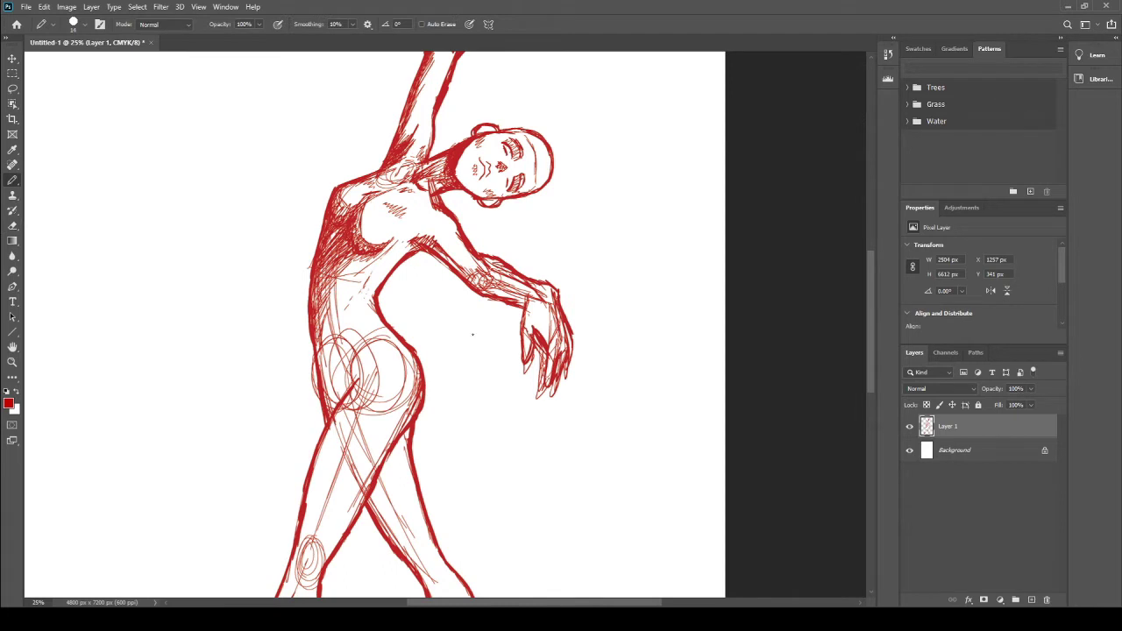
pyautogui.moveTo(326, 319)
pyautogui.mouseDown()
pyautogui.moveTo(319, 386)
pyautogui.moveTo(365, 414)
pyautogui.mouseUp()
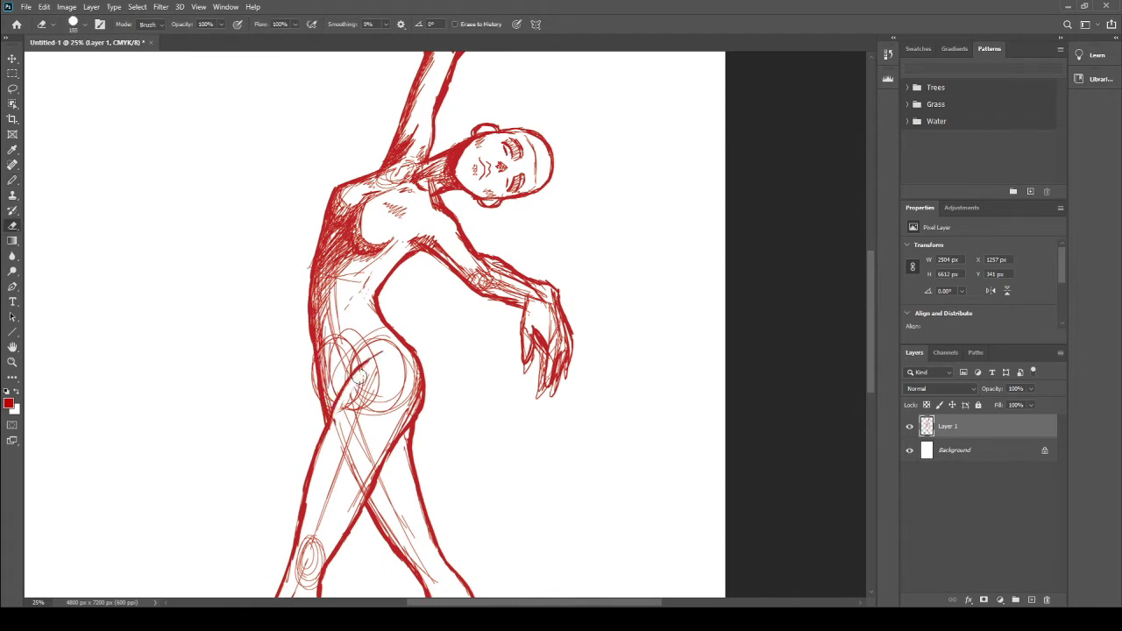
pyautogui.moveTo(329, 346); pyautogui.dragTo(418, 482)
pyautogui.moveTo(351, 457); pyautogui.dragTo(378, 517)
# Step: Trace the waist and hip contour, undo it, and erase remaining hip circles
pyautogui.moveTo(381, 285); pyautogui.dragTo(419, 359)
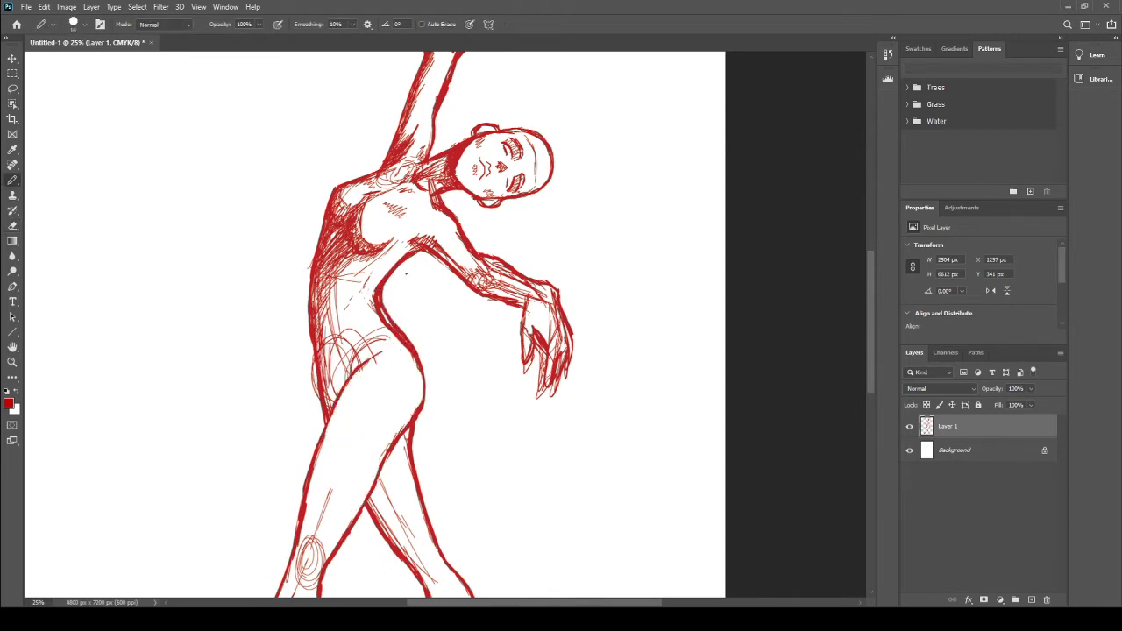
pyautogui.hotkey('ctrl', 'z')
pyautogui.hotkey('ctrl', 'z')
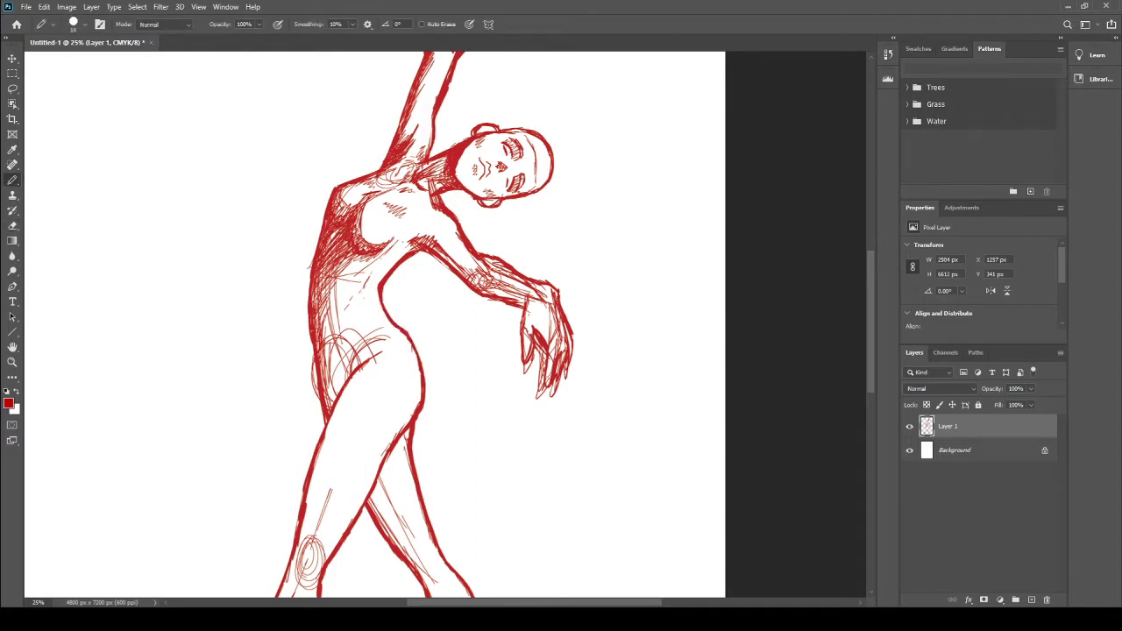
pyautogui.press('e')
pyautogui.moveTo(326, 324)
pyautogui.mouseDown()
pyautogui.moveTo(386, 377)
pyautogui.moveTo(317, 385)
pyautogui.mouseUp()
pyautogui.press('b')
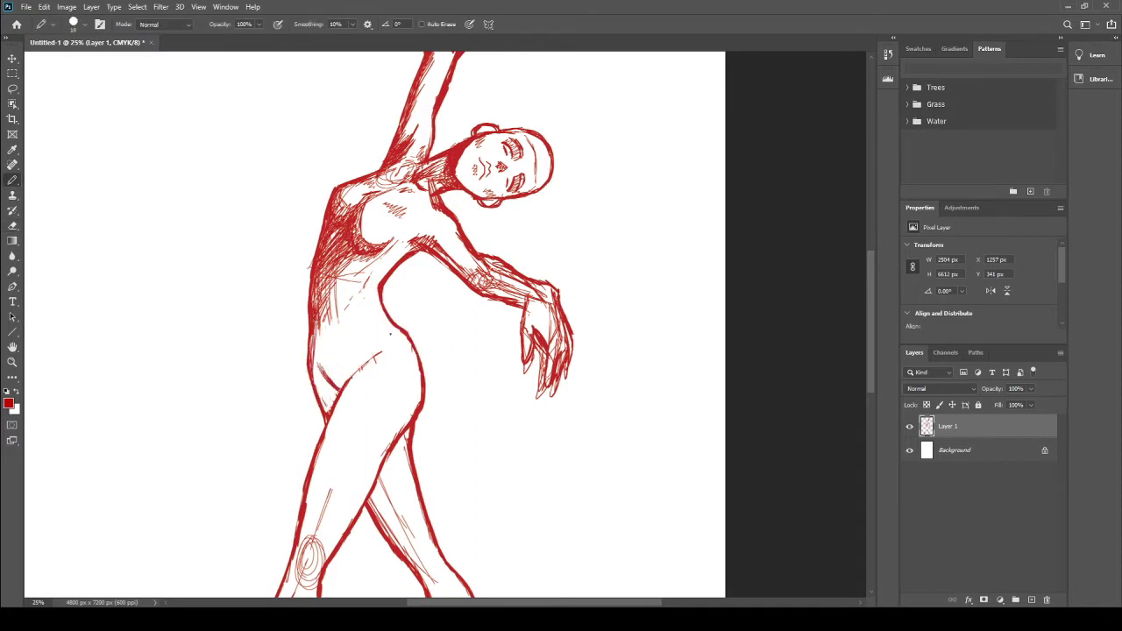
# Step: Compare recent hip strokes with undo/redo and settle on the preferred contour
pyautogui.hotkey('ctrl', 'z')
pyautogui.hotkey('ctrl', 'shift', 'z')
pyautogui.hotkey('ctrl', 'z')
pyautogui.hotkey('ctrl', 'shift', 'z')
pyautogui.hotkey('ctrl', 'z')
pyautogui.press('h')
pyautogui.moveTo(458, 450); pyautogui.dragTo(430, 463)
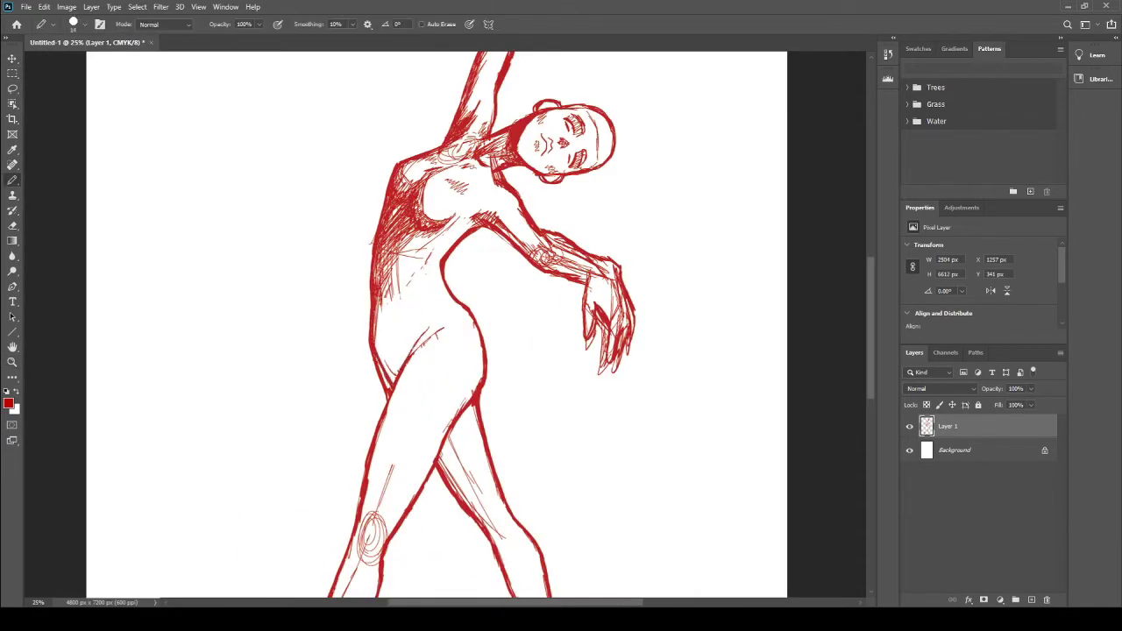
# Step: Erase stray strokes on the left hip and waist and hatch shadow down them
pyautogui.press('e')
pyautogui.moveTo(430, 330); pyautogui.dragTo(401, 377)
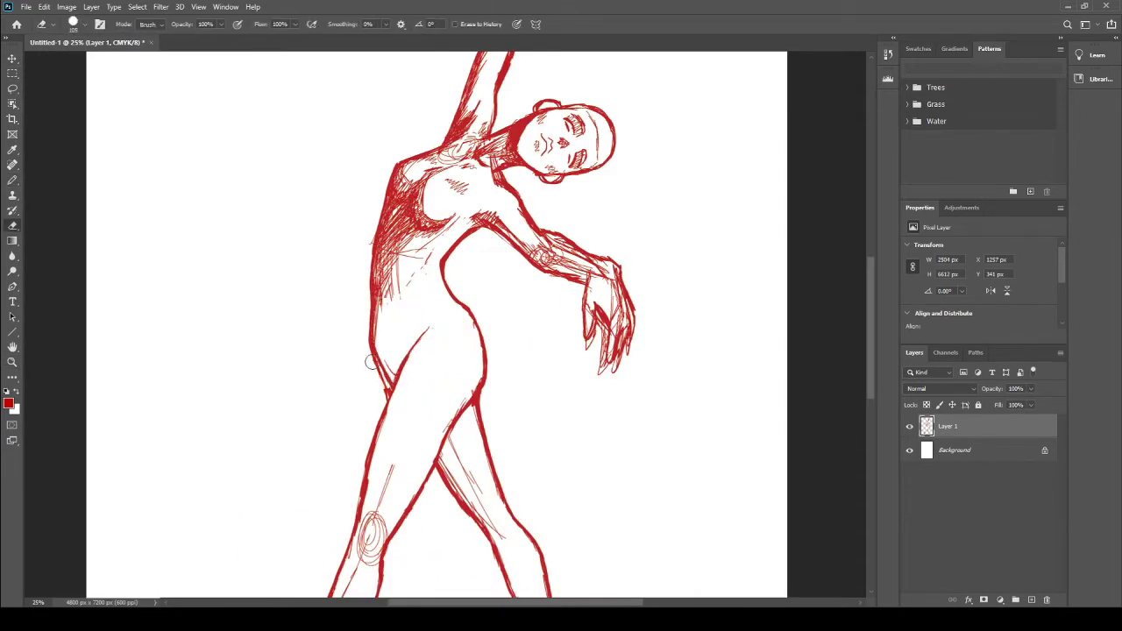
pyautogui.moveTo(385, 326); pyautogui.dragTo(374, 403)
pyautogui.press('b')
pyautogui.moveTo(408, 325)
pyautogui.mouseDown()
pyautogui.moveTo(385, 377)
pyautogui.moveTo(381, 364)
pyautogui.mouseUp()
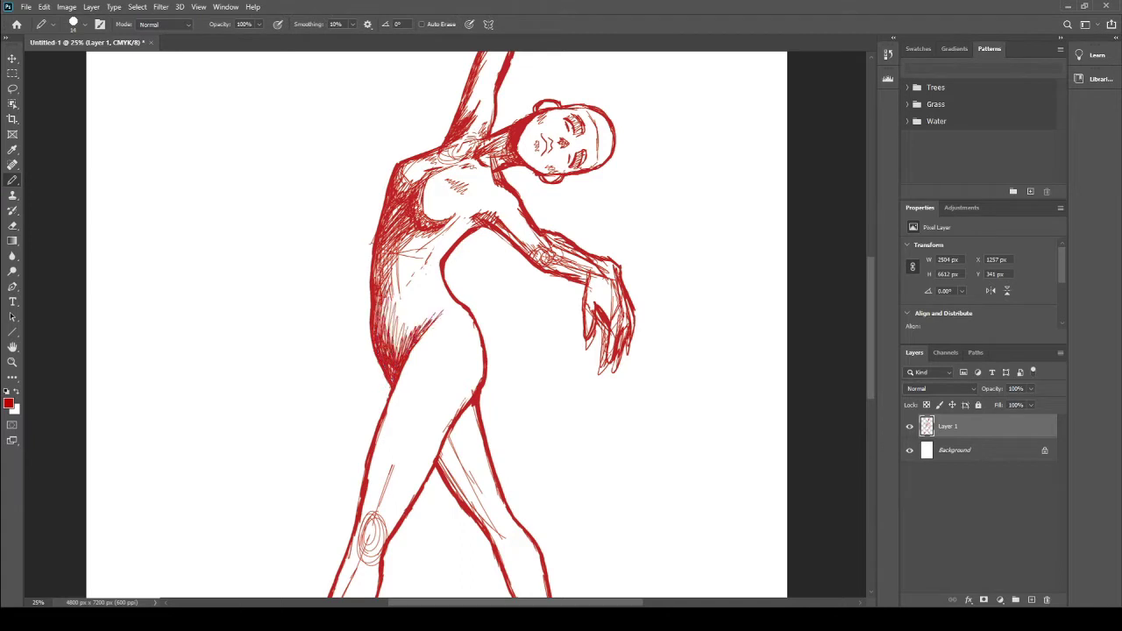
pyautogui.moveTo(419, 280); pyautogui.dragTo(385, 350)
pyautogui.moveTo(410, 232); pyautogui.dragTo(375, 271)
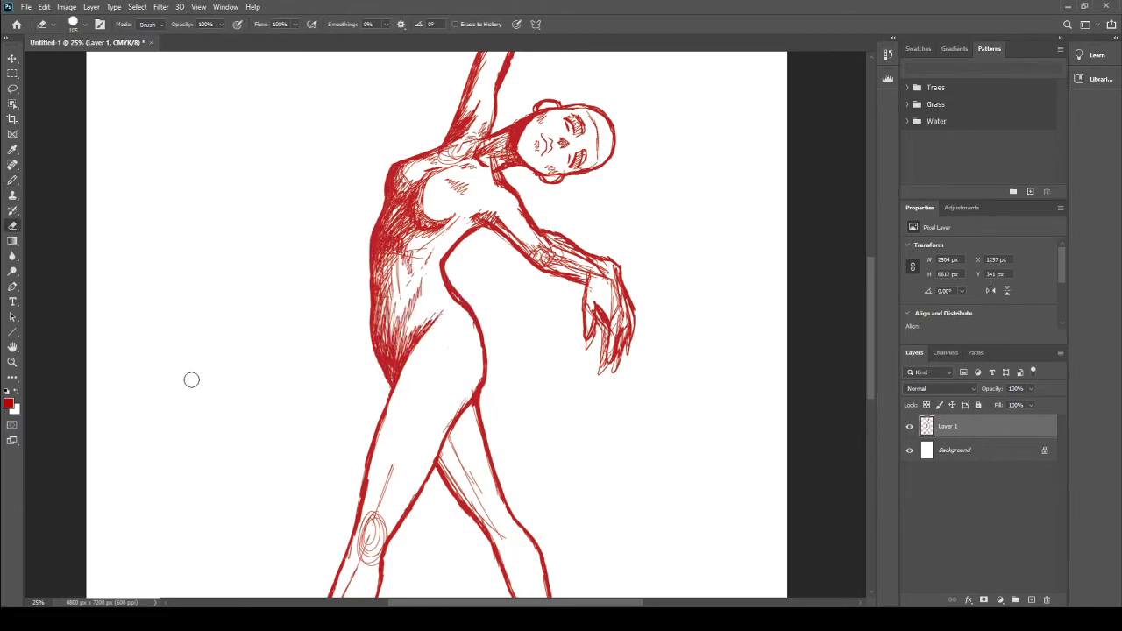
pyautogui.moveTo(419, 288); pyautogui.dragTo(394, 358)
pyautogui.moveTo(405, 254); pyautogui.dragTo(388, 331)
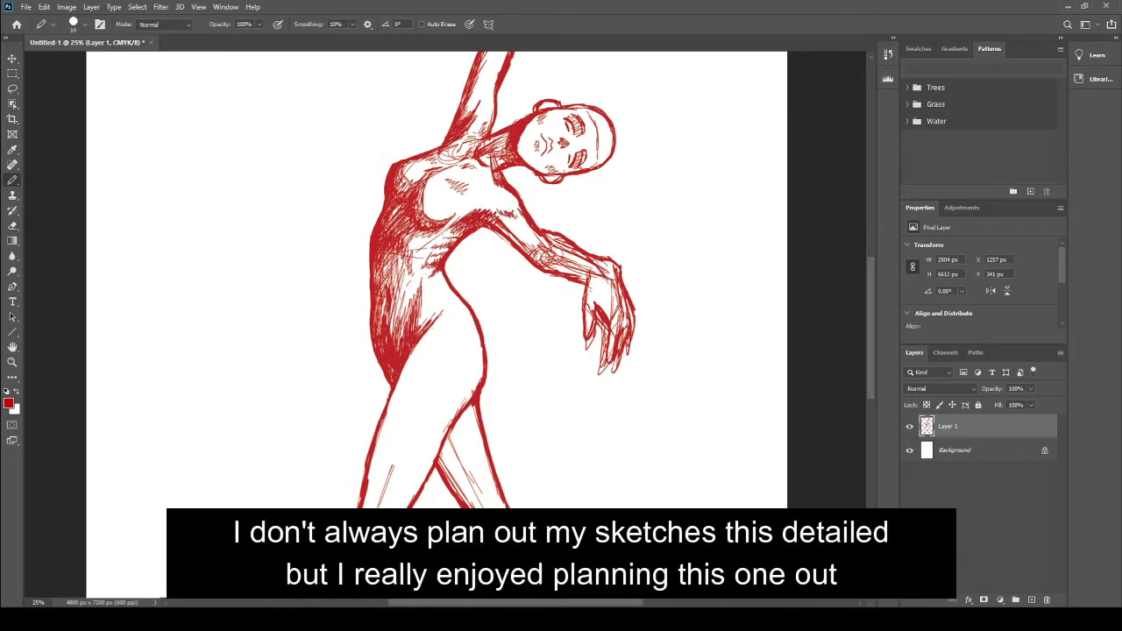
# Step: Hatch the shoulder and upper arm, then erase the hatching on the arm
pyautogui.moveTo(522, 195)
pyautogui.mouseDown()
pyautogui.moveTo(497, 216)
pyautogui.moveTo(492, 268)
pyautogui.mouseUp()
pyautogui.press('e')
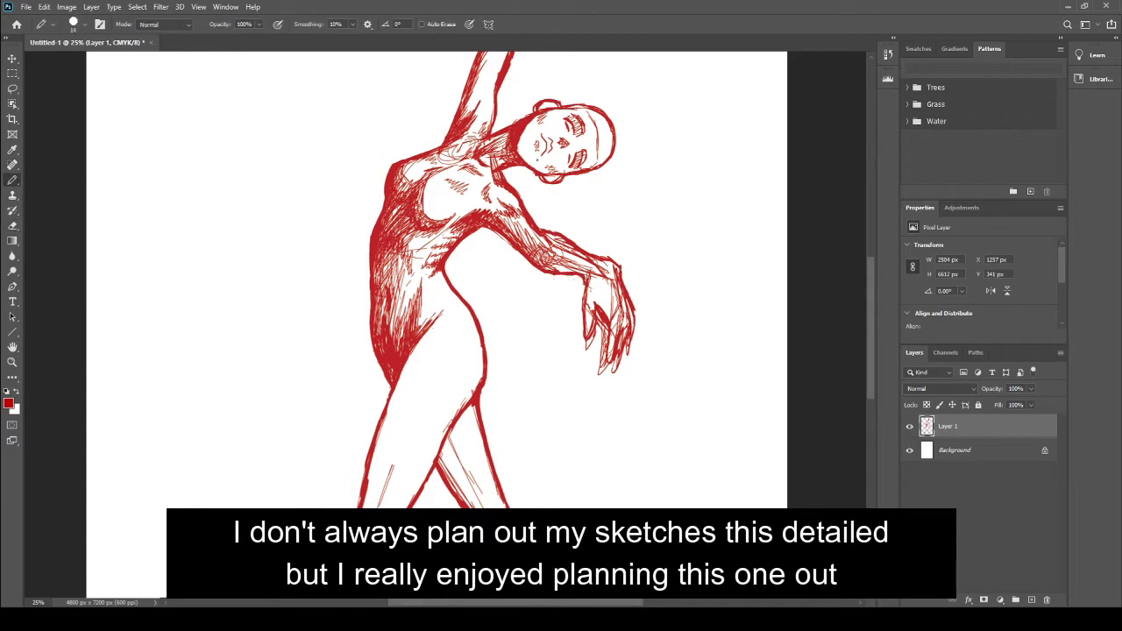
pyautogui.moveTo(537, 237); pyautogui.dragTo(613, 271)
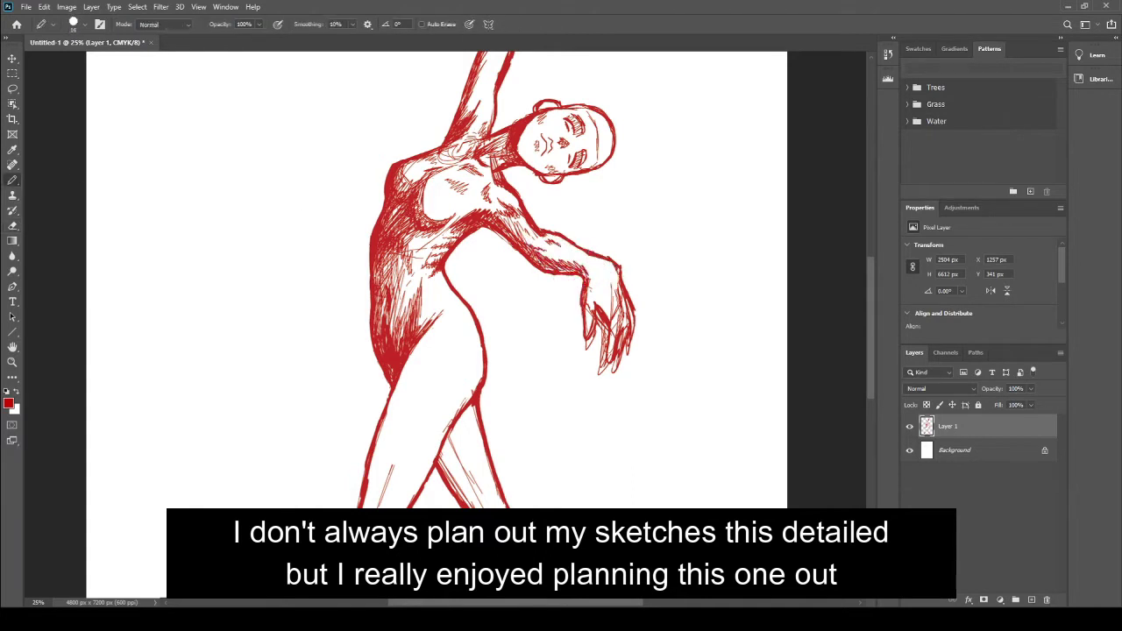
pyautogui.press('b')
pyautogui.scroll(-5, 438, 298)
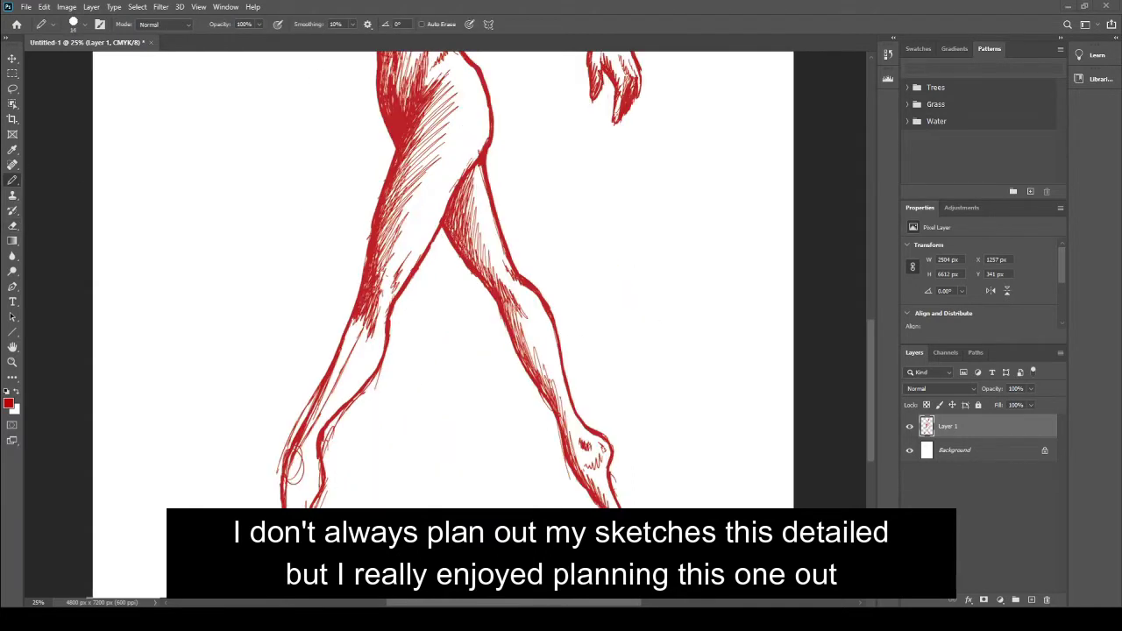
# Step: Redraw a clean left shin contour, hatch the foot, and fit the figure in view
pyautogui.press('e')
pyautogui.moveTo(295, 490); pyautogui.dragTo(351, 394)
pyautogui.moveTo(280, 378); pyautogui.dragTo(315, 473)
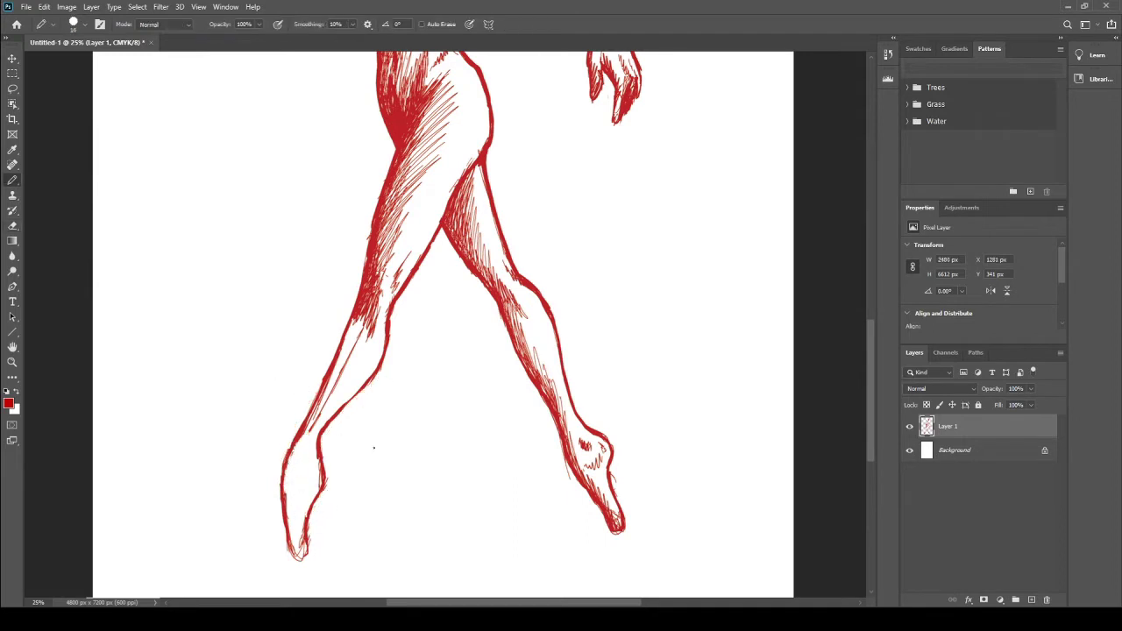
pyautogui.press('b')
pyautogui.moveTo(376, 315)
pyautogui.mouseDown()
pyautogui.moveTo(305, 429)
pyautogui.moveTo(293, 557)
pyautogui.mouseUp()
pyautogui.moveTo(285, 451)
pyautogui.mouseDown()
pyautogui.moveTo(298, 561)
pyautogui.moveTo(290, 526)
pyautogui.mouseUp()
pyautogui.press('z')
pyautogui.hotkey('ctrl', '0')
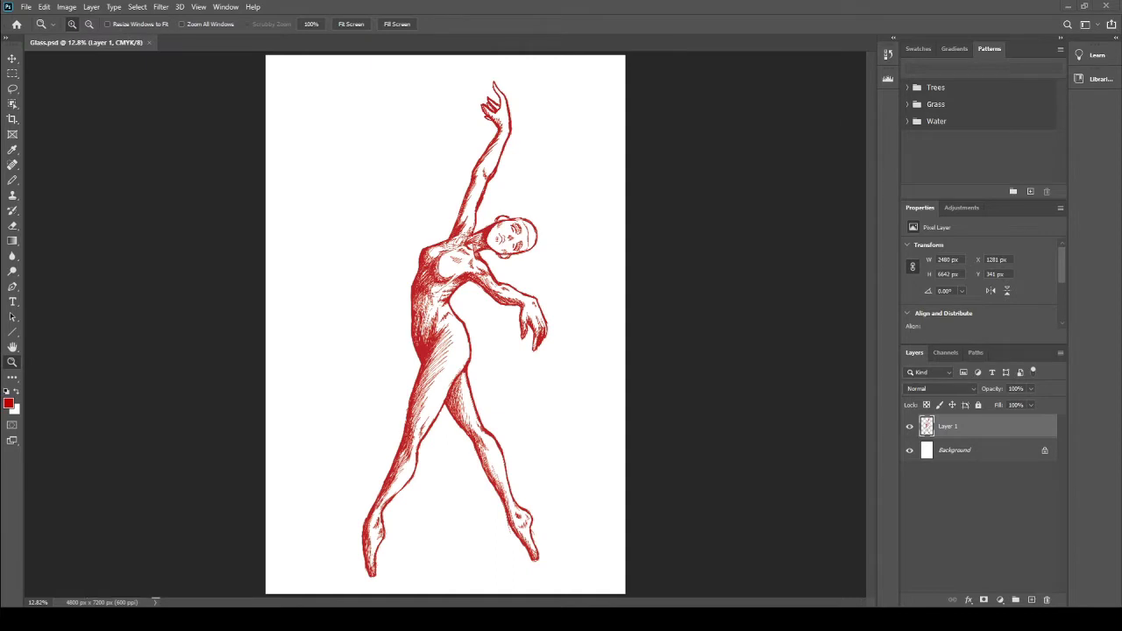
# Step: Lasso the lower hand and resize it with Free Transform
pyautogui.press('l')
pyautogui.moveTo(543, 296); pyautogui.dragTo(545, 300)
pyautogui.hotkey('ctrl', 't')
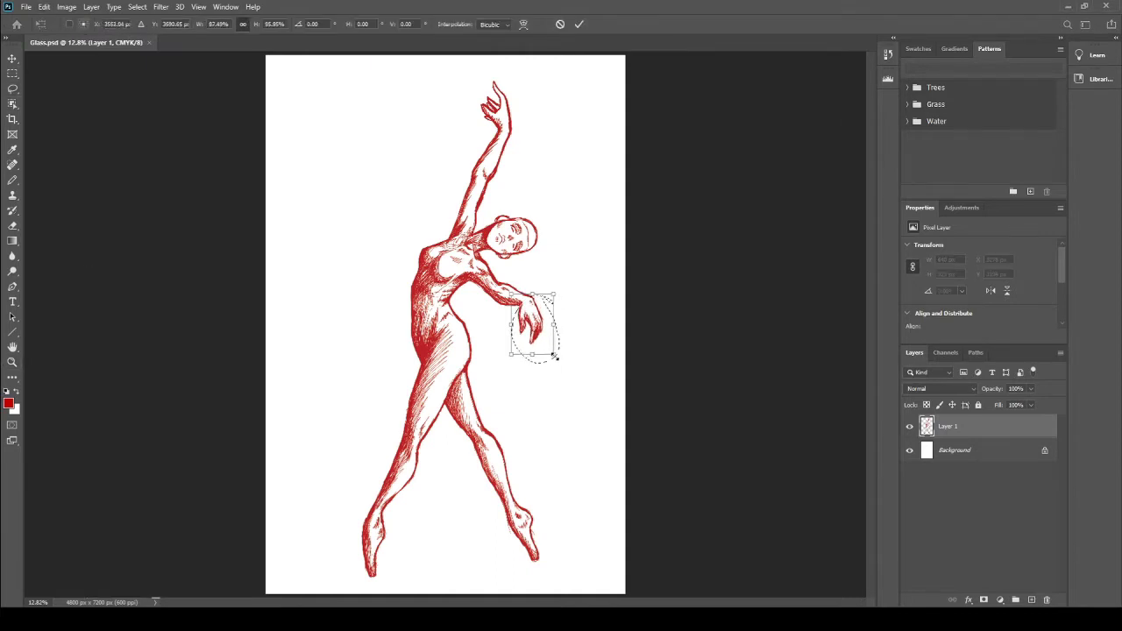
pyautogui.moveTo(556, 356); pyautogui.dragTo(547, 345)
pyautogui.press('Return')
pyautogui.hotkey('ctrl', 'd')
# Step: Lasso the raised hand and shrink it with Free Transform
pyautogui.moveTo(473, 140); pyautogui.dragTo(517, 137)
pyautogui.hotkey('ctrl', 't')
pyautogui.moveTo(526, 72); pyautogui.dragTo(522, 82)
pyautogui.press('Return')
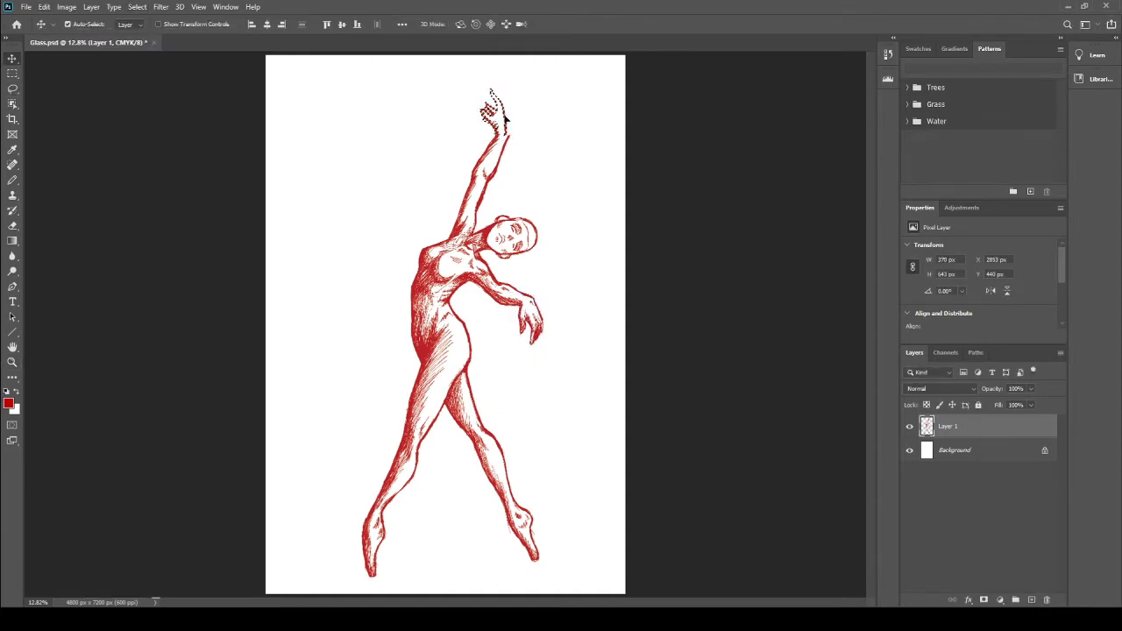
pyautogui.hotkey('ctrl', 'd')
# Step: Create a new Layer 2 for the drip lines with the Pencil ready
pyautogui.press('v')
pyautogui.click(11, 362)
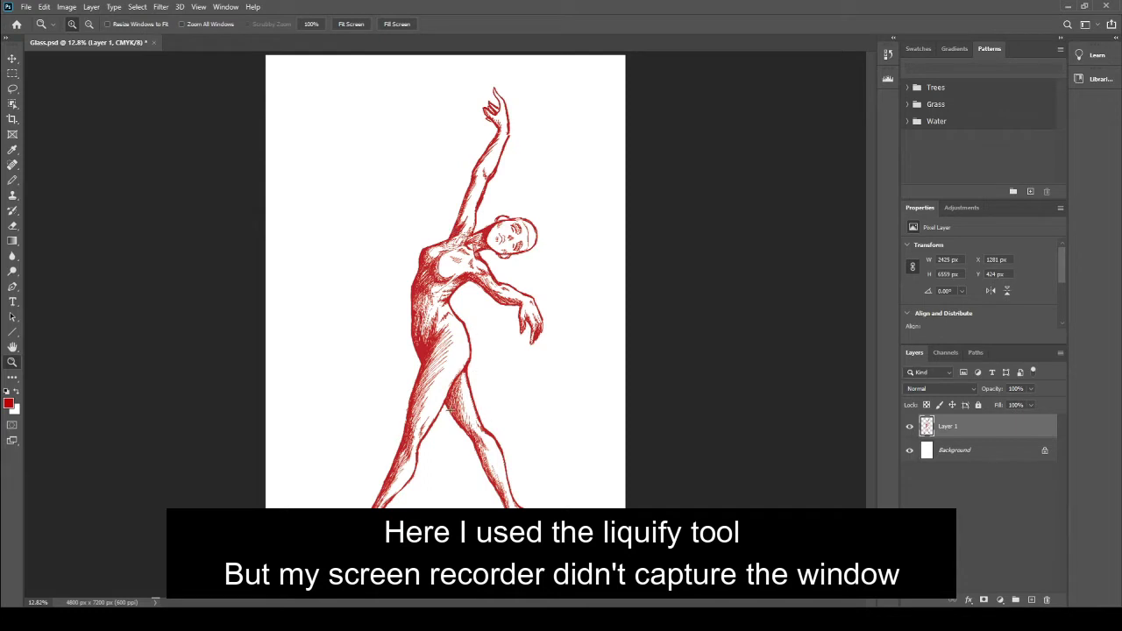
pyautogui.press('b')
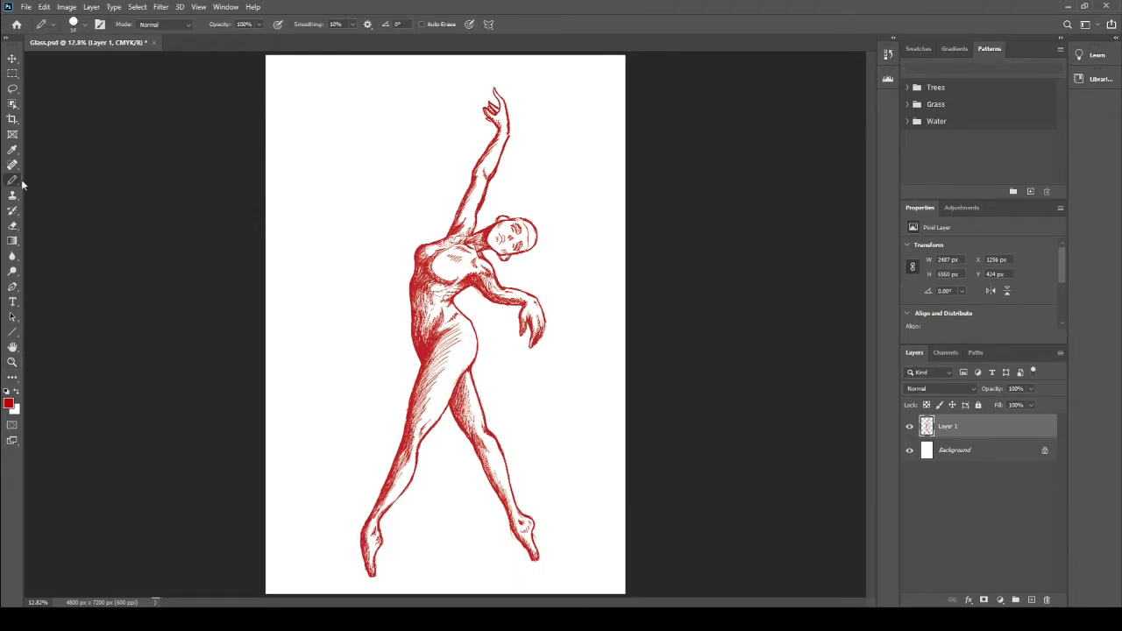
pyautogui.hotkey('ctrl', 'shift', 'alt', 'n')
# Step: Pencil vertical drip lines from the ballerina's face down past her legs
pyautogui.moveTo(532, 248); pyautogui.dragTo(531, 292)
pyautogui.moveTo(532, 346); pyautogui.dragTo(532, 525)
pyautogui.moveTo(528, 263); pyautogui.dragTo(528, 513)
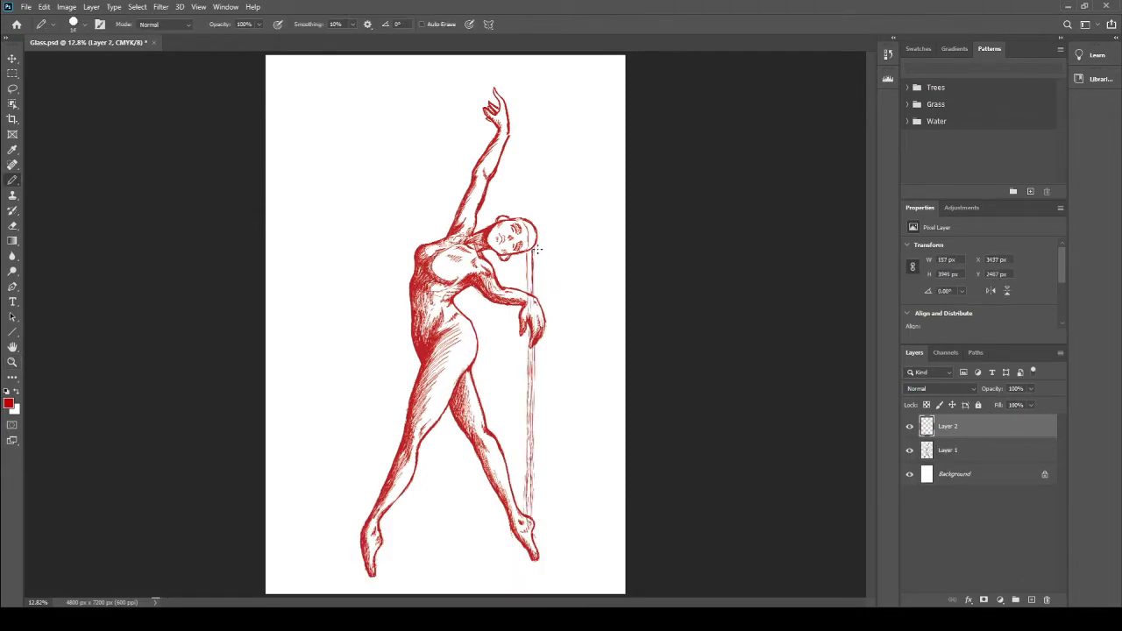
pyautogui.moveTo(541, 241)
pyautogui.mouseDown()
pyautogui.moveTo(542, 500)
pyautogui.moveTo(518, 411)
pyautogui.moveTo(519, 500)
pyautogui.moveTo(530, 365)
pyautogui.mouseUp()
pyautogui.moveTo(523, 254); pyautogui.dragTo(521, 458)
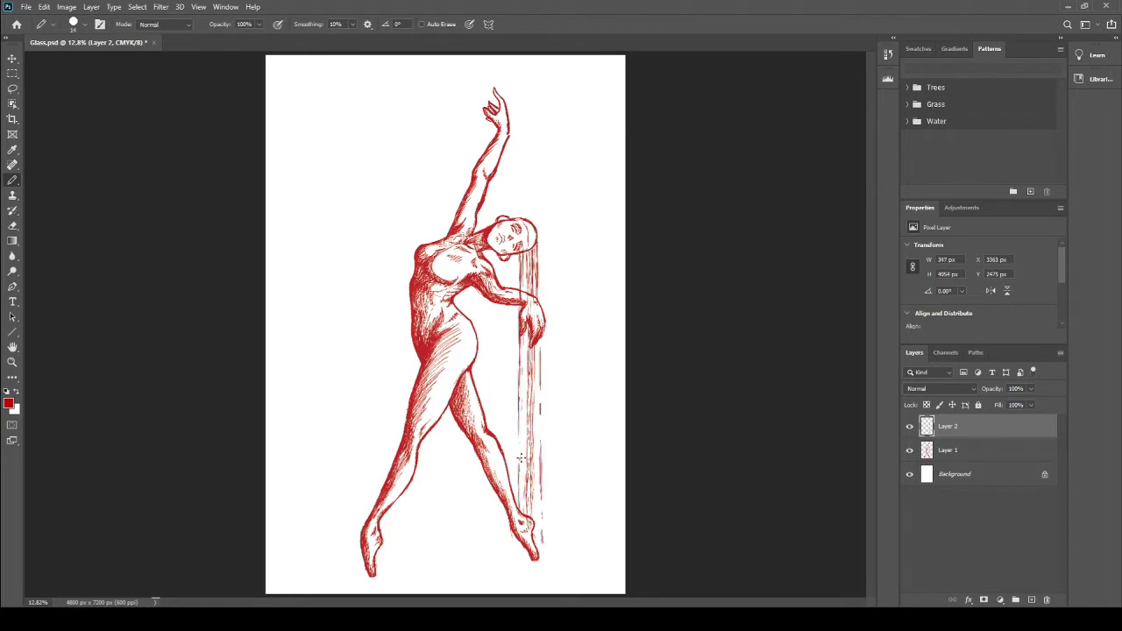
pyautogui.moveTo(506, 261); pyautogui.dragTo(504, 568)
pyautogui.moveTo(501, 431)
pyautogui.mouseDown()
pyautogui.moveTo(499, 498)
pyautogui.moveTo(536, 568)
pyautogui.mouseUp()
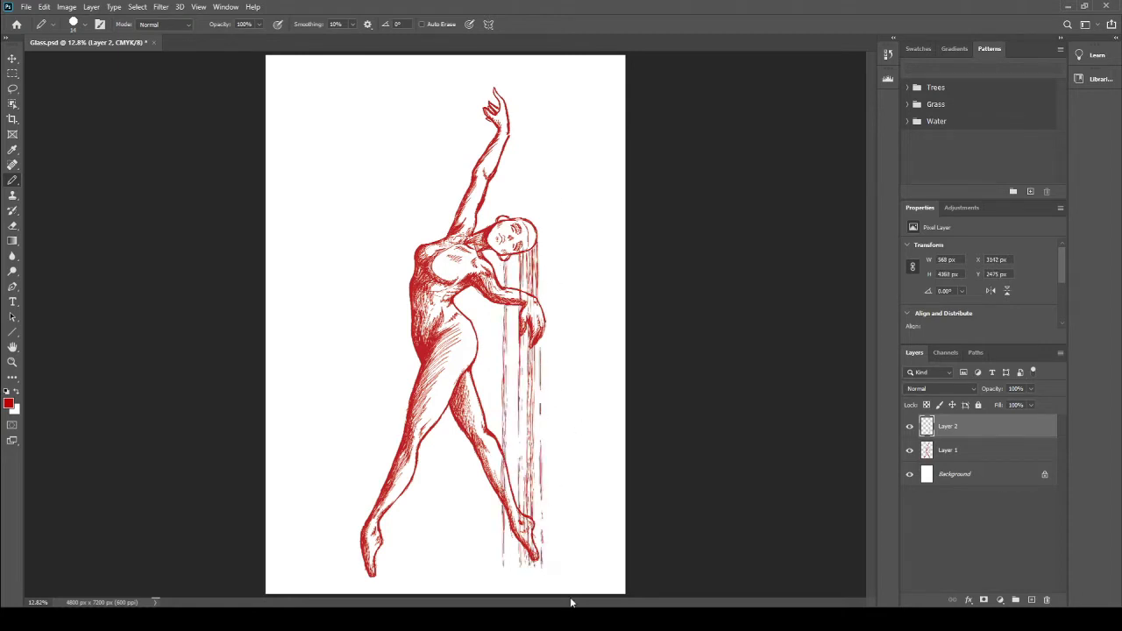
pyautogui.moveTo(508, 265); pyautogui.dragTo(507, 438)
pyautogui.moveTo(510, 387); pyautogui.dragTo(509, 469)
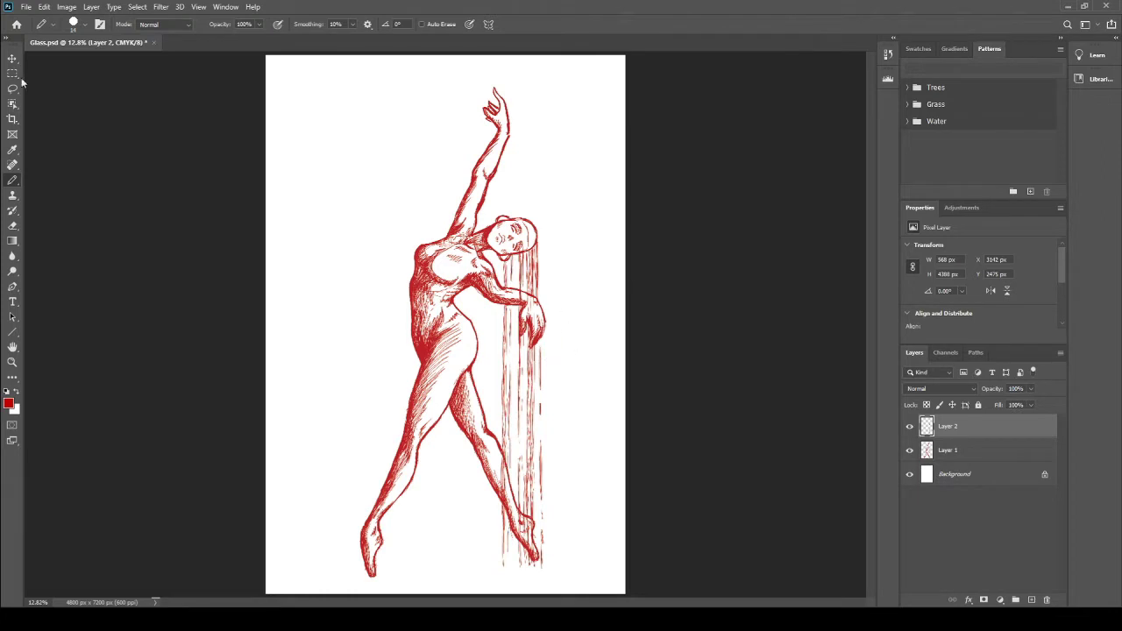
# Step: Hide the drip-line layer, make Layer 1 active and switch to the Lasso
pyautogui.hotkey('ctrl', ',')
pyautogui.hotkey('alt', '[')
pyautogui.press('l')
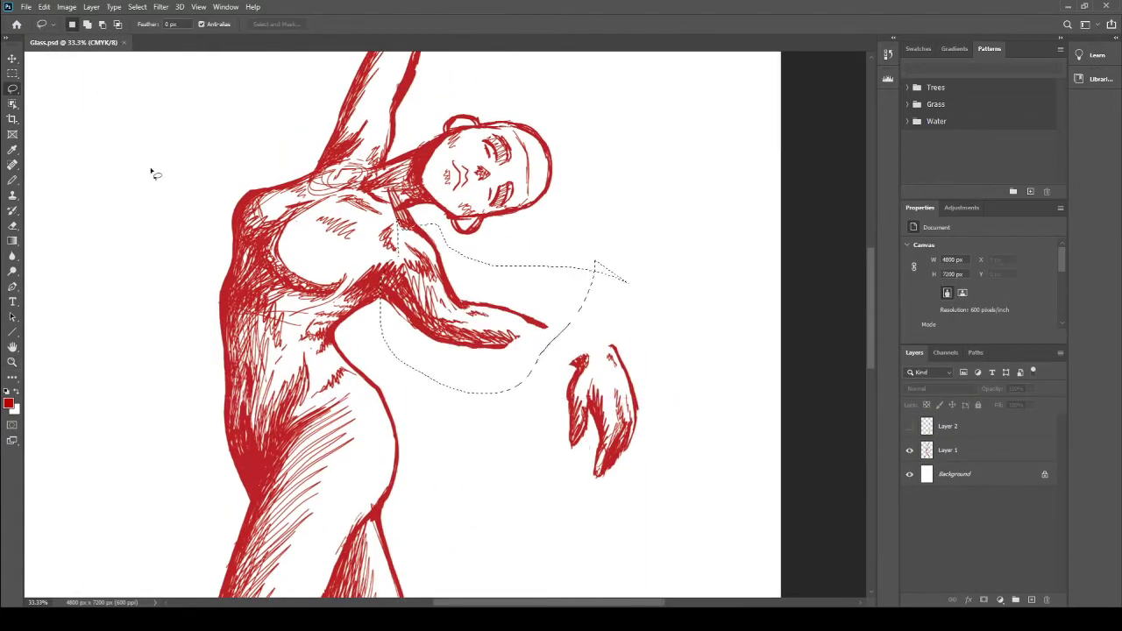
# Step: Free Transform the selected forearm, stretching and distorting it longer to the right
pyautogui.hotkey('ctrl', 't')
pyautogui.moveTo(626, 216); pyautogui.dragTo(723, 228)
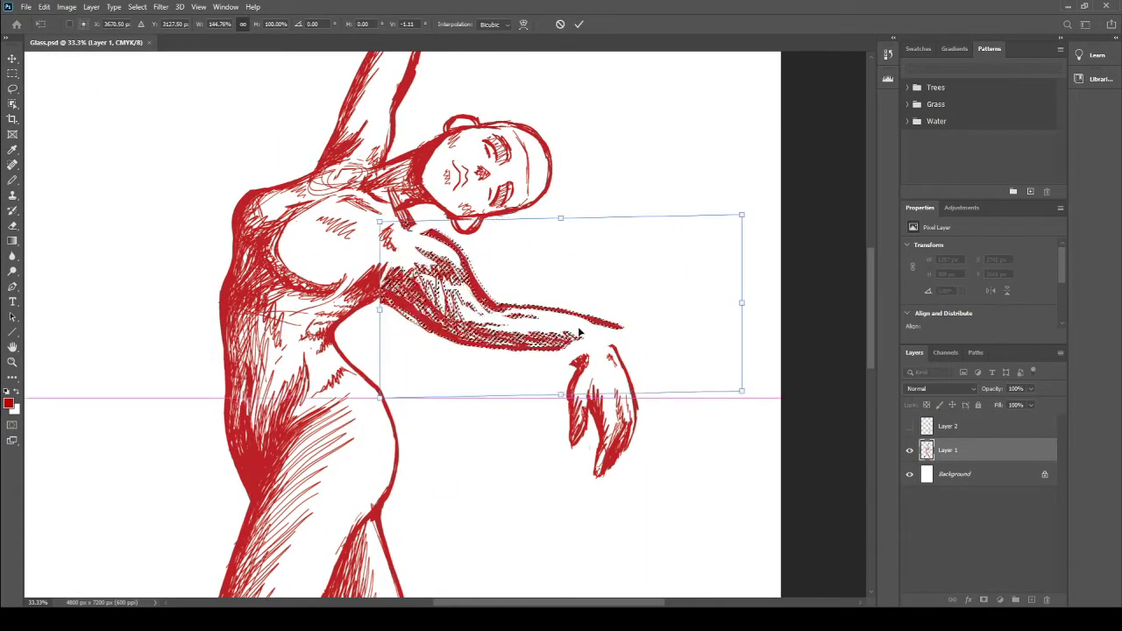
pyautogui.moveTo(722, 308); pyautogui.dragTo(757, 294)
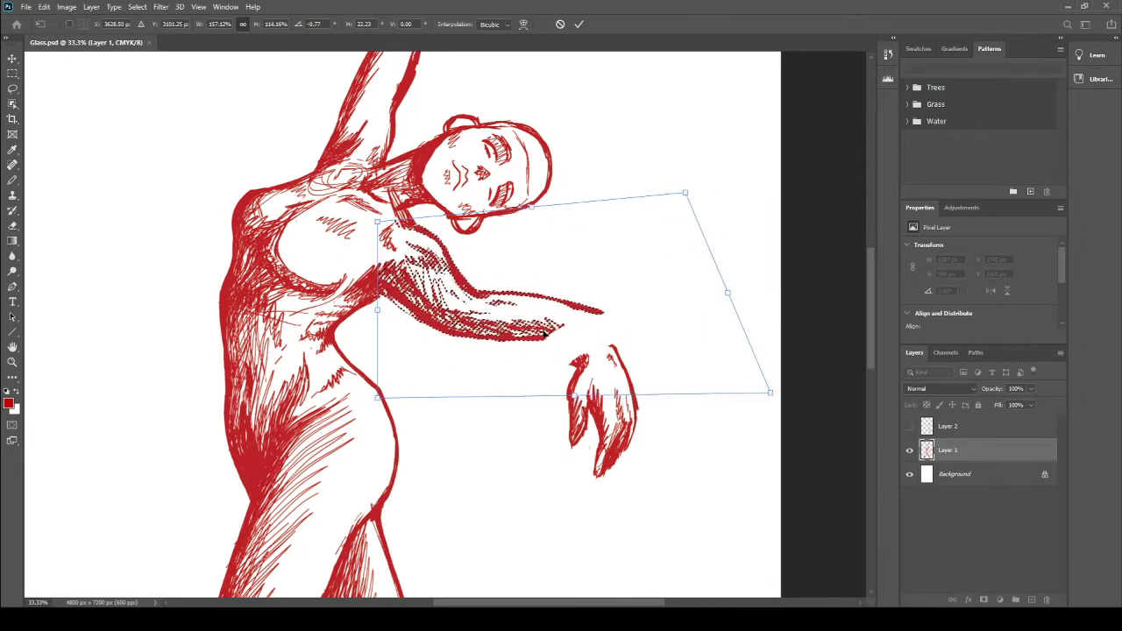
pyautogui.press('Return')
# Step: Select the detached hand and move it up onto the end of the forearm
pyautogui.moveTo(653, 342); pyautogui.dragTo(648, 338)
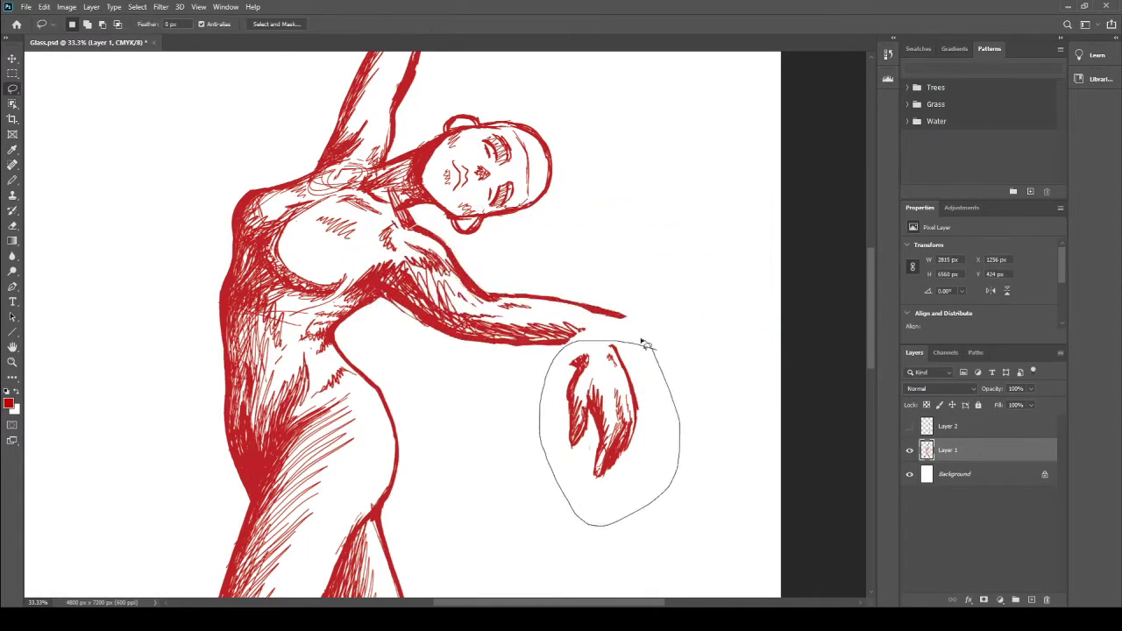
pyautogui.press('v')
pyautogui.moveTo(605, 403); pyautogui.dragTo(589, 376)
pyautogui.hotkey('ctrl', 'd')
# Step: Redraw the forearm and hand outlines with the Pencil
pyautogui.press('b')
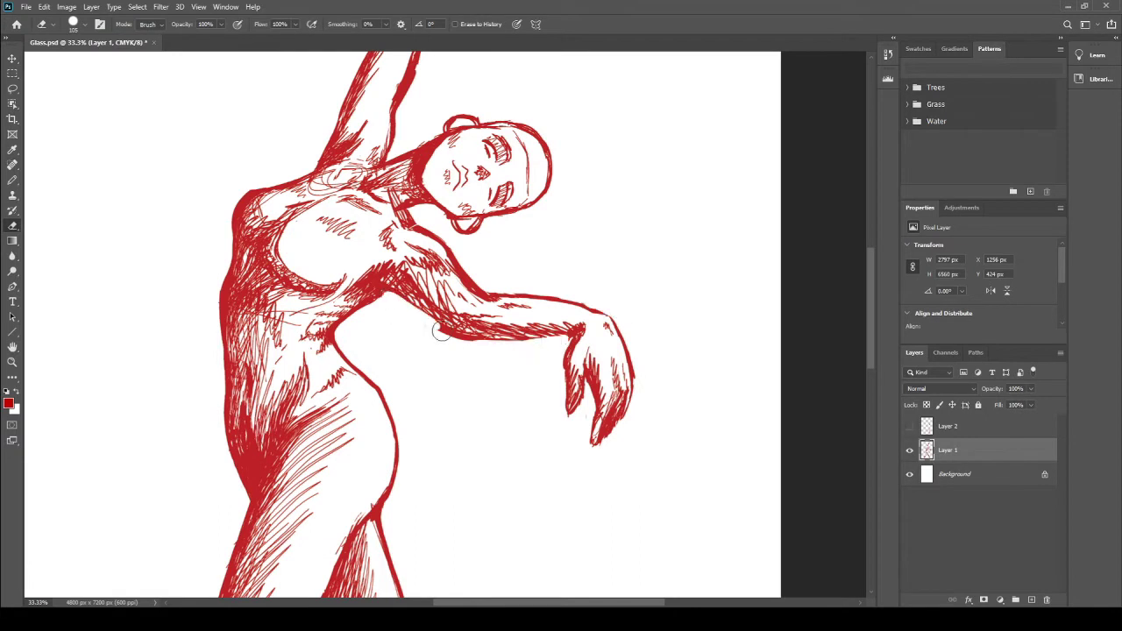
pyautogui.moveTo(390, 285)
pyautogui.mouseDown()
pyautogui.moveTo(539, 342)
pyautogui.moveTo(623, 307)
pyautogui.mouseUp()
pyautogui.moveTo(524, 300); pyautogui.dragTo(615, 308)
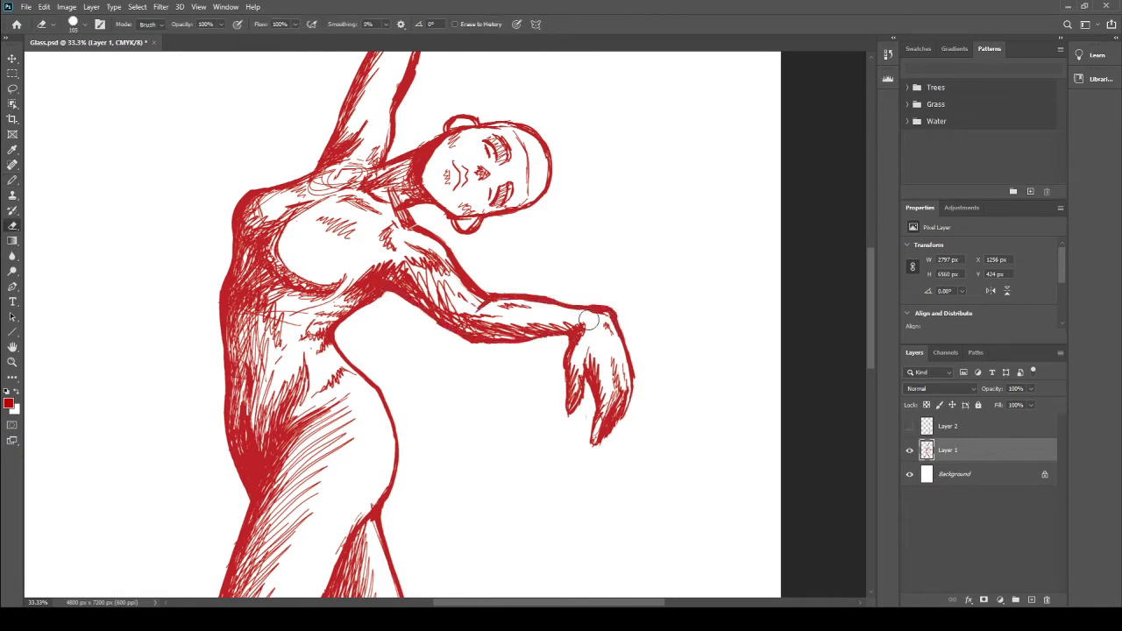
pyautogui.hotkey('ctrl', 'z')
pyautogui.moveTo(568, 354); pyautogui.dragTo(594, 419)
pyautogui.moveTo(588, 403); pyautogui.dragTo(599, 450)
pyautogui.moveTo(612, 351); pyautogui.dragTo(621, 421)
pyautogui.moveTo(620, 368); pyautogui.dragTo(615, 417)
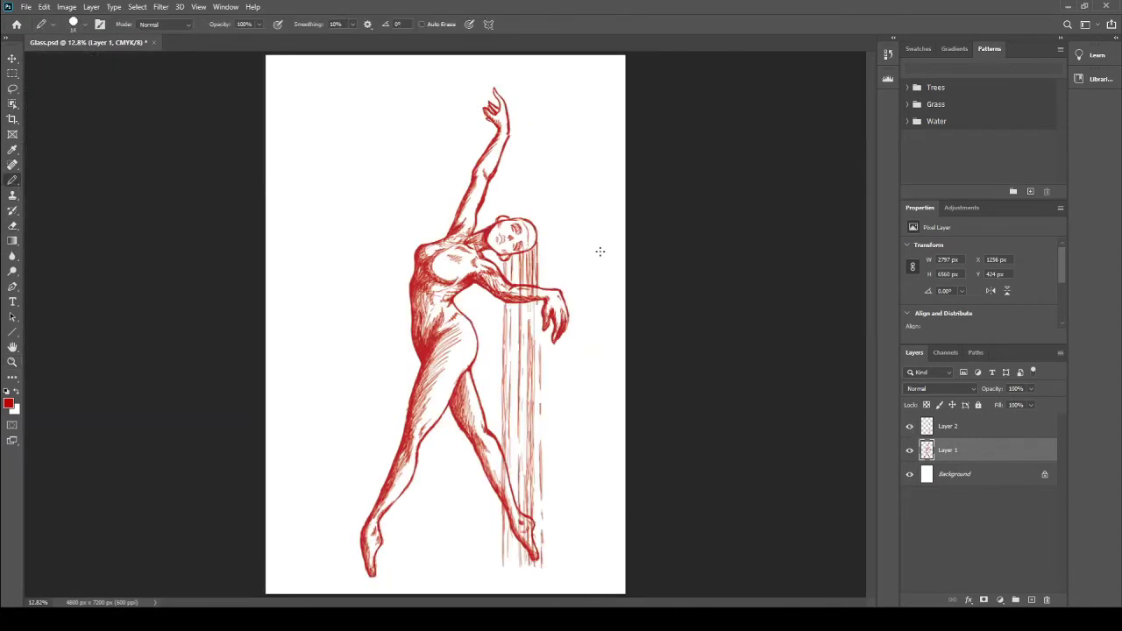
# Step: Extend a drip line downward, hatch shading on the legs and torso, and re-stroke the head
pyautogui.moveTo(559, 391); pyautogui.dragTo(559, 516)
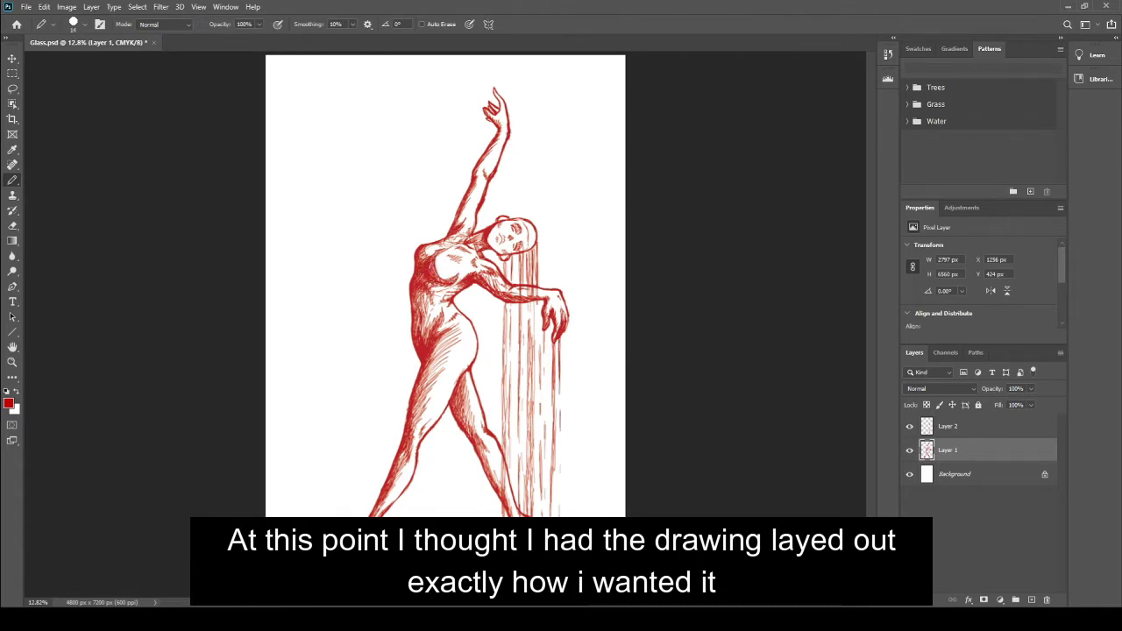
pyautogui.moveTo(489, 437); pyautogui.dragTo(514, 486)
pyautogui.moveTo(475, 392); pyautogui.dragTo(498, 445)
pyautogui.moveTo(472, 321); pyautogui.dragTo(478, 361)
pyautogui.moveTo(427, 395); pyautogui.dragTo(452, 431)
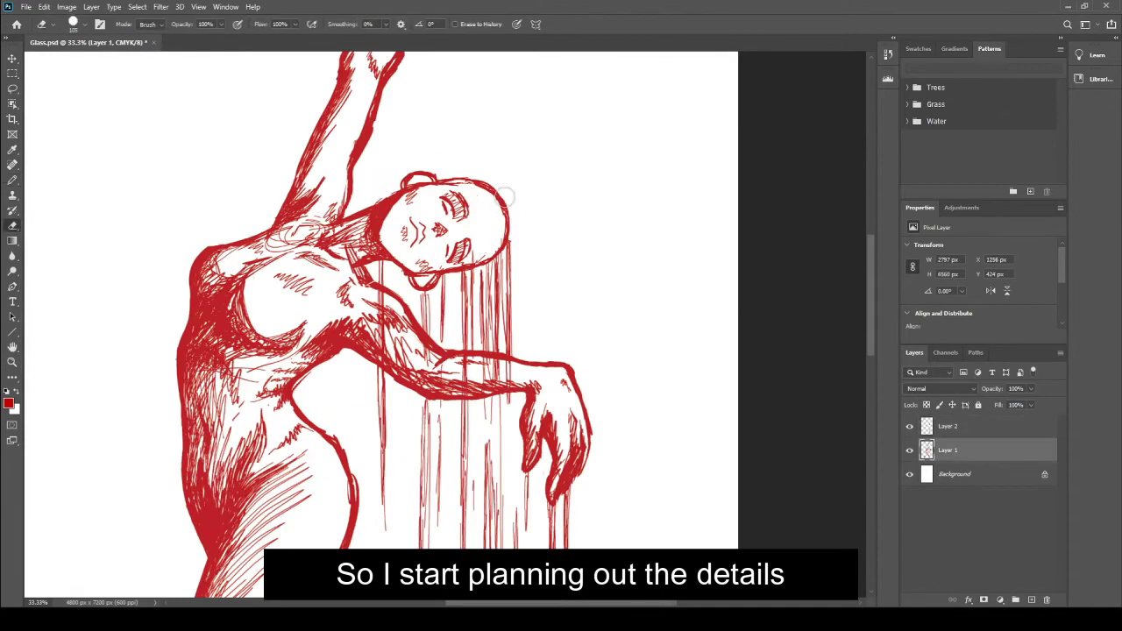
pyautogui.moveTo(504, 188); pyautogui.dragTo(511, 254)
# Step: Draw zigzag cracks along the jaw, mouth, eyes and forehead
pyautogui.press('b')
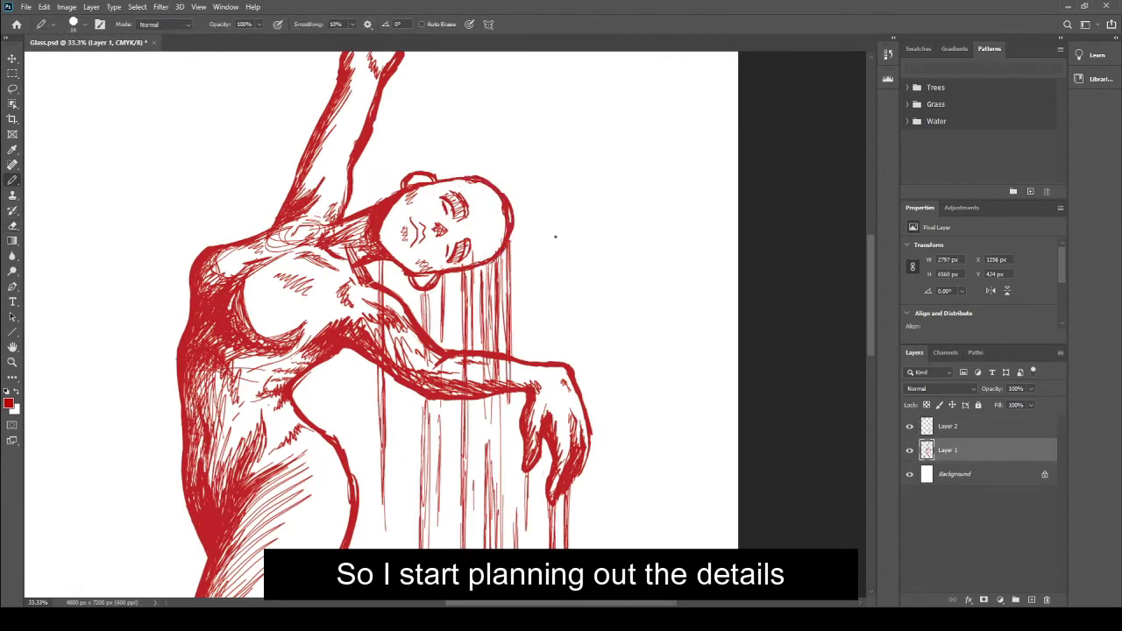
pyautogui.hotkey('alt', ']')
pyautogui.moveTo(477, 220); pyautogui.dragTo(493, 250)
pyautogui.moveTo(483, 245); pyautogui.dragTo(463, 255)
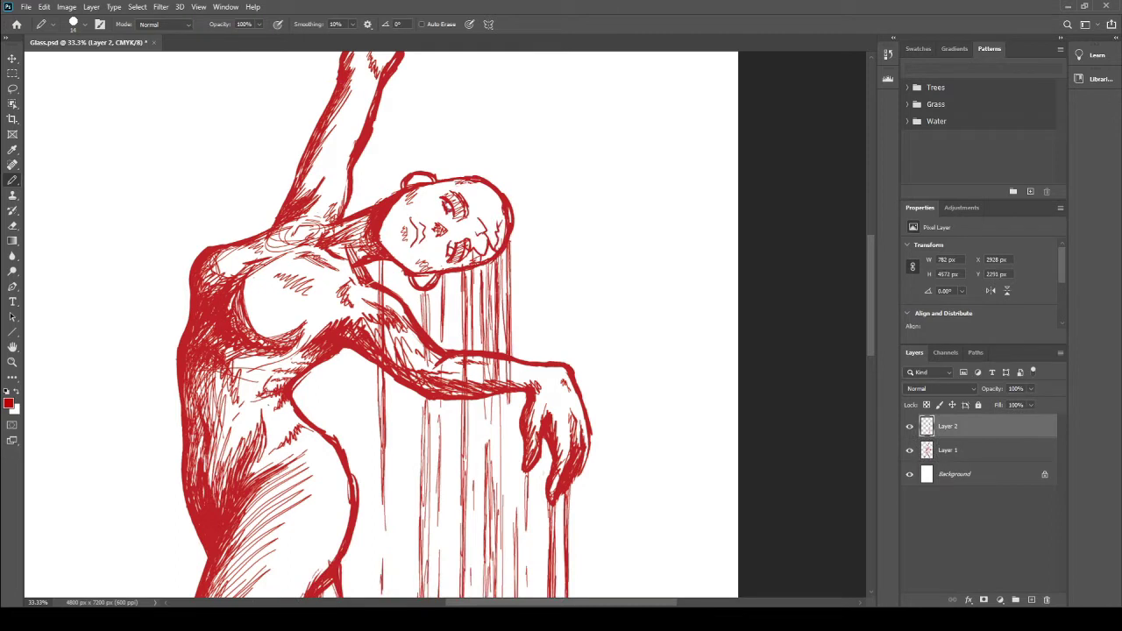
pyautogui.moveTo(423, 215); pyautogui.dragTo(445, 201)
pyautogui.moveTo(448, 180); pyautogui.dragTo(468, 202)
pyautogui.moveTo(464, 190); pyautogui.dragTo(478, 209)
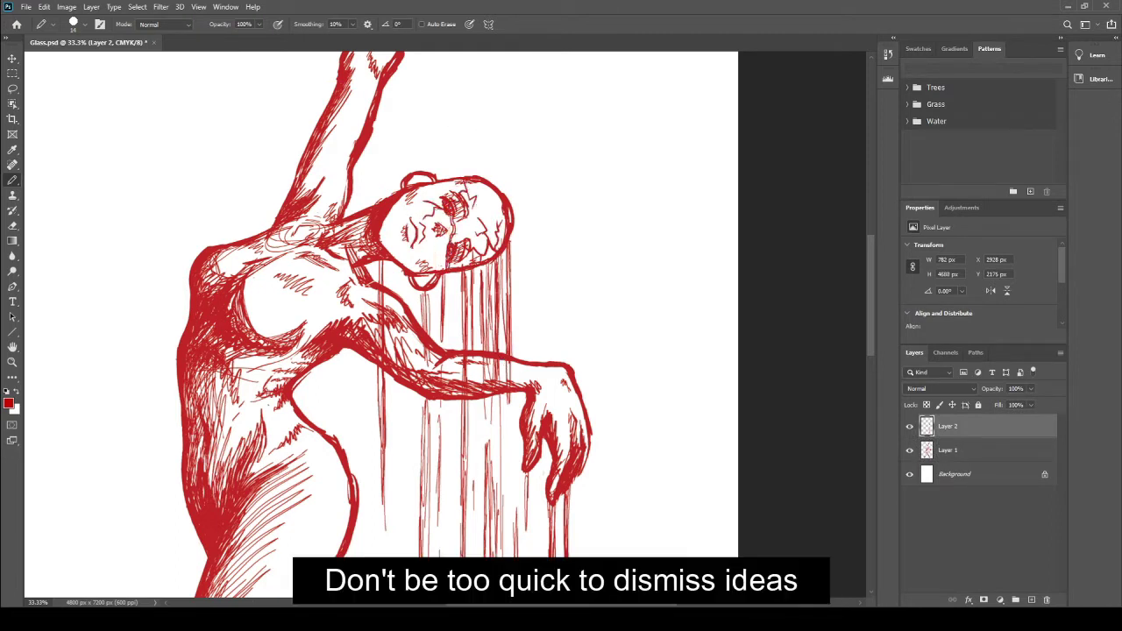
# Step: Clean marks off the nose and mouth, line the face's left side, and hatch the raised arm
pyautogui.moveTo(443, 210); pyautogui.dragTo(443, 268)
pyautogui.moveTo(427, 217); pyautogui.dragTo(427, 241)
pyautogui.moveTo(408, 196); pyautogui.dragTo(383, 229)
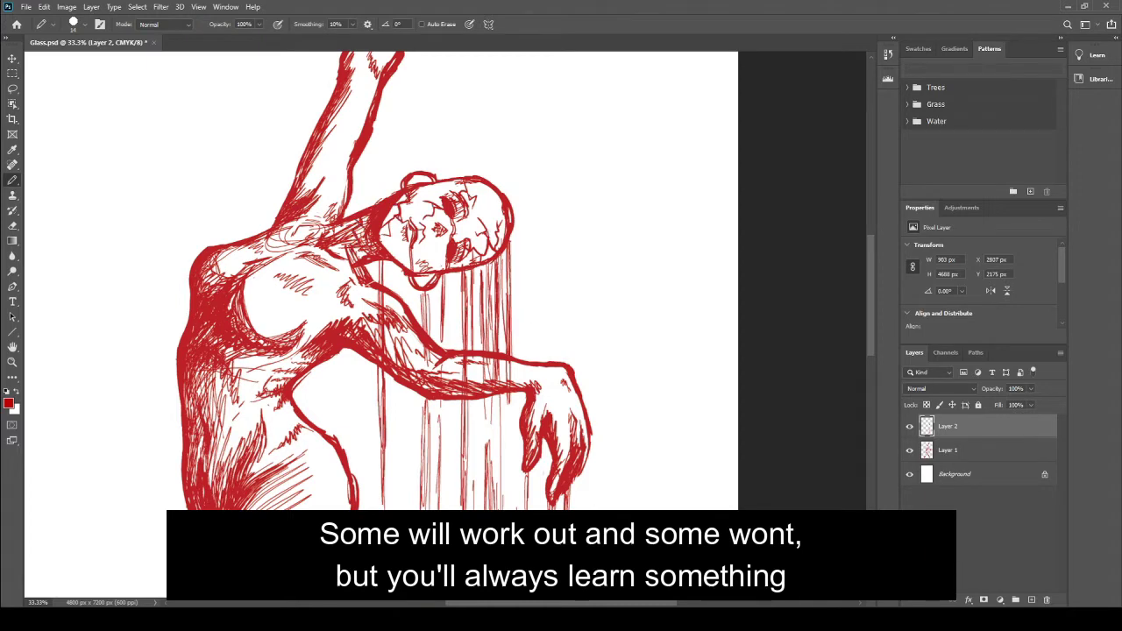
pyautogui.moveTo(526, 262); pyautogui.dragTo(496, 359)
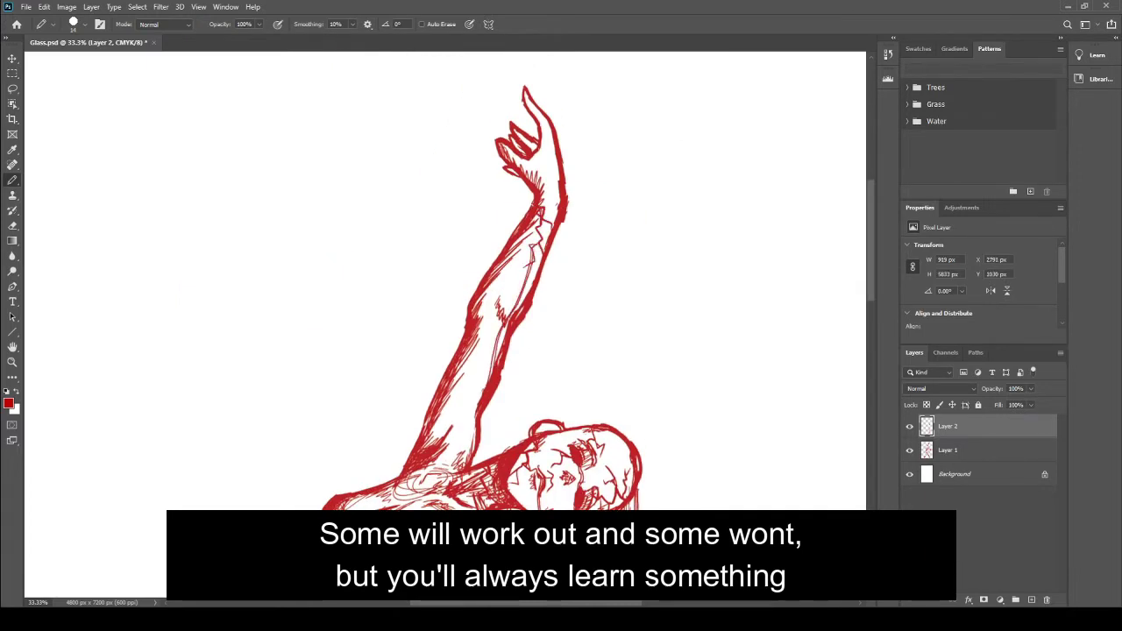
pyautogui.moveTo(495, 279); pyautogui.dragTo(445, 447)
# Step: Hatch the lower raised arm and draw dark cracks across the upper chest
pyautogui.moveTo(446, 405); pyautogui.dragTo(476, 389)
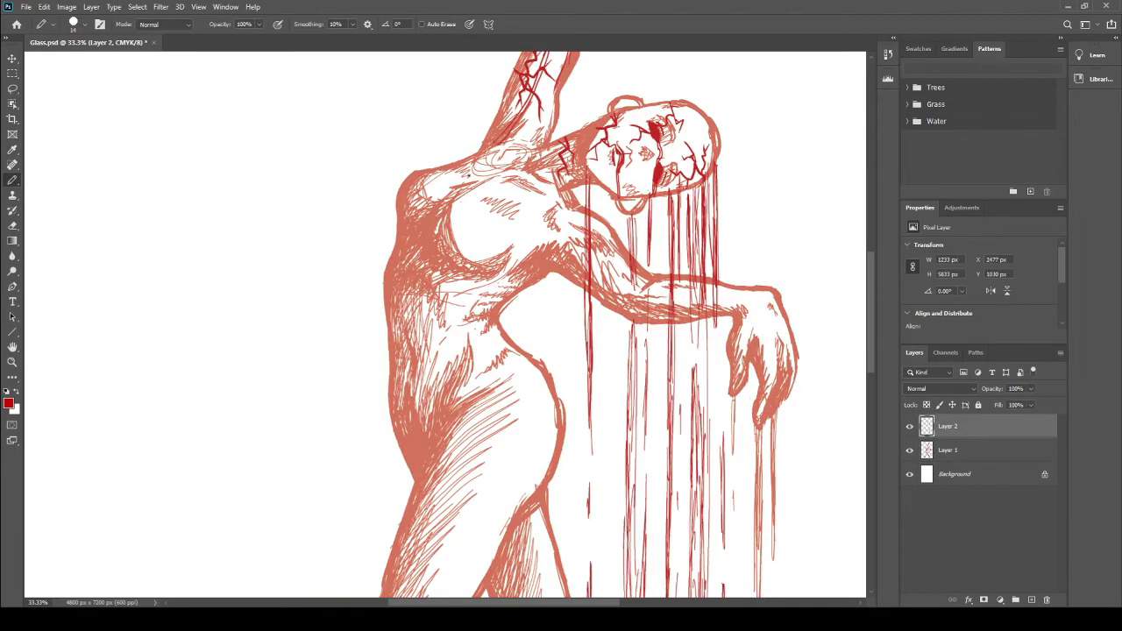
pyautogui.moveTo(514, 160)
pyautogui.mouseDown()
pyautogui.moveTo(454, 179)
pyautogui.moveTo(428, 226)
pyautogui.moveTo(410, 315)
pyautogui.mouseUp()
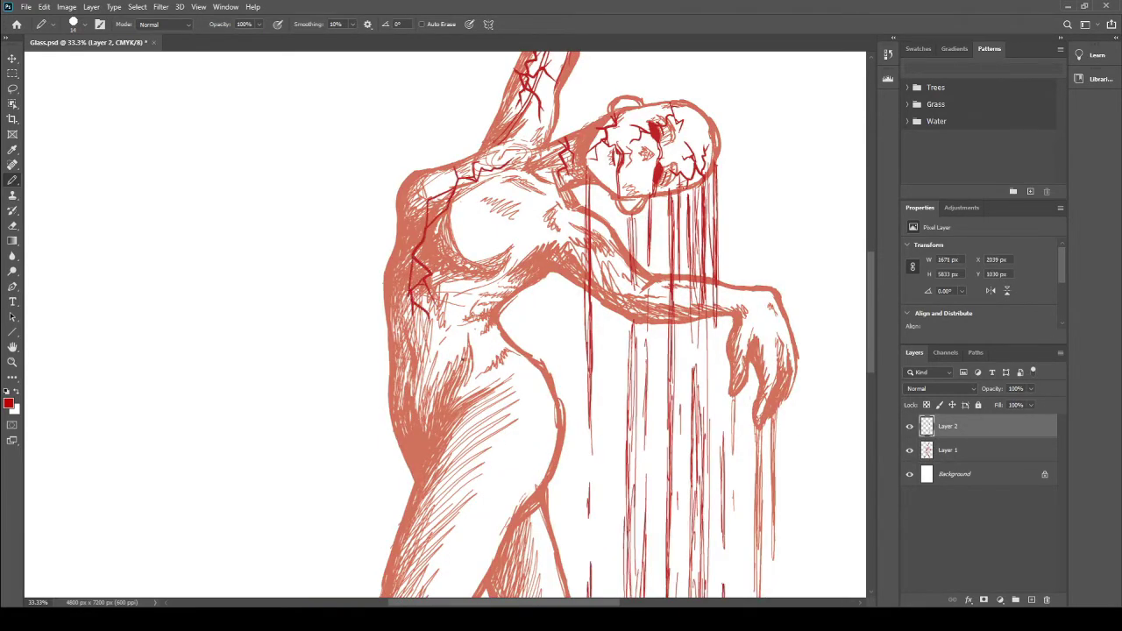
pyautogui.moveTo(419, 206); pyautogui.dragTo(396, 229)
pyautogui.moveTo(444, 217); pyautogui.dragTo(482, 242)
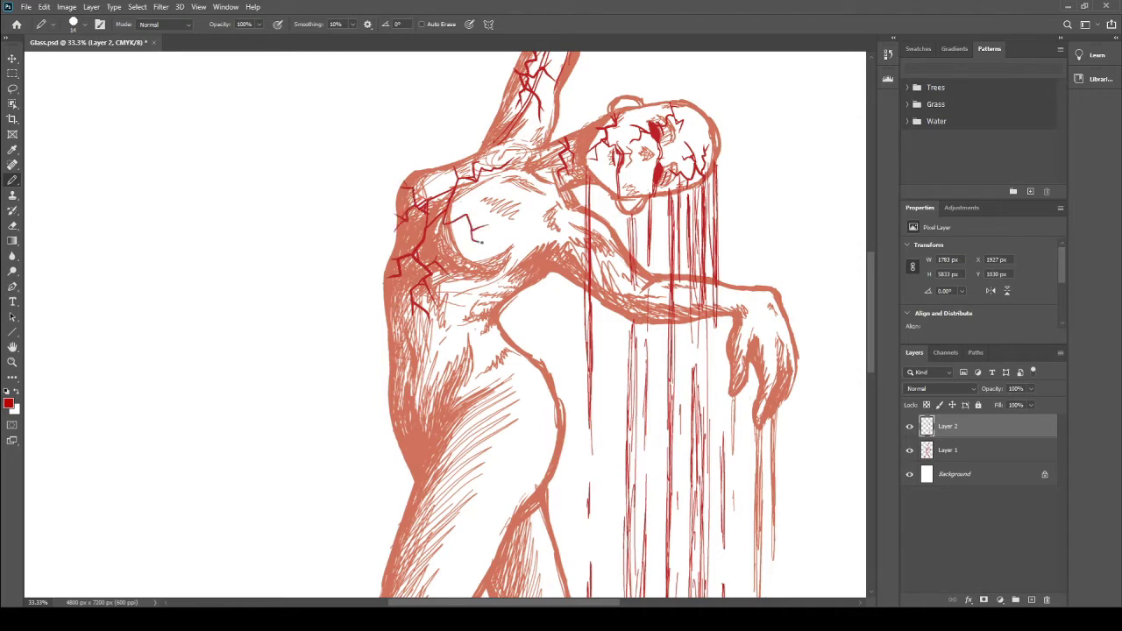
pyautogui.moveTo(448, 191)
pyautogui.mouseDown()
pyautogui.moveTo(430, 223)
pyautogui.moveTo(495, 187)
pyautogui.mouseUp()
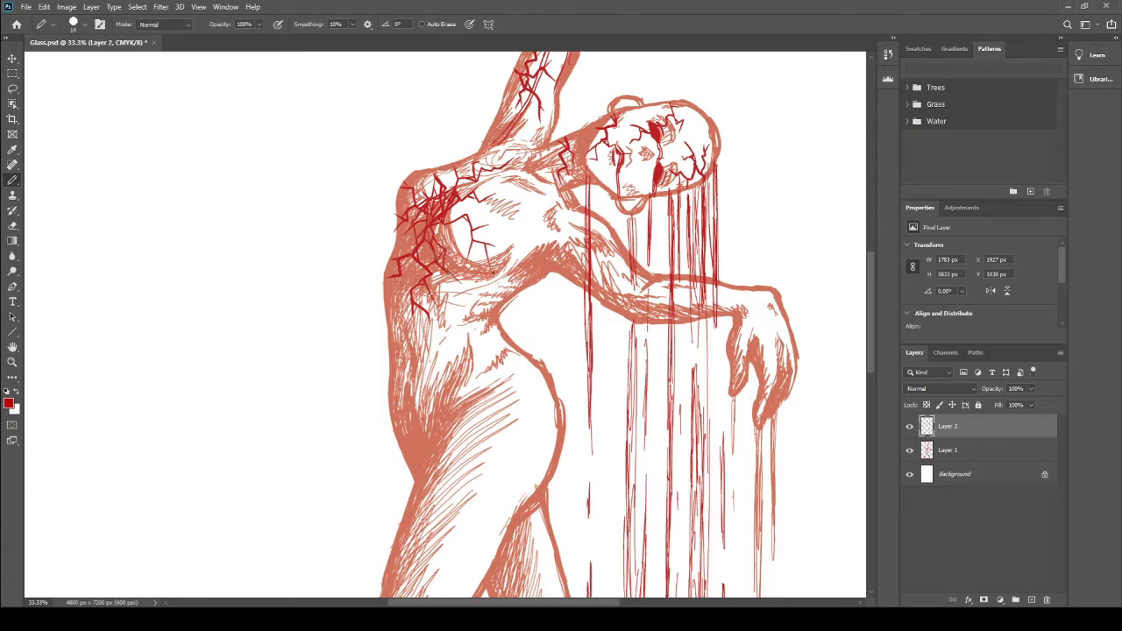
# Step: Draw long cracks down the torso, along its left edge and across the mid-torso
pyautogui.moveTo(493, 193)
pyautogui.mouseDown()
pyautogui.moveTo(444, 420)
pyautogui.moveTo(494, 250)
pyautogui.mouseUp()
pyautogui.moveTo(492, 249); pyautogui.dragTo(438, 442)
pyautogui.moveTo(417, 259)
pyautogui.mouseDown()
pyautogui.moveTo(408, 421)
pyautogui.moveTo(413, 474)
pyautogui.moveTo(424, 470)
pyautogui.mouseUp()
pyautogui.moveTo(415, 282)
pyautogui.mouseDown()
pyautogui.moveTo(391, 479)
pyautogui.moveTo(391, 442)
pyautogui.mouseUp()
pyautogui.moveTo(413, 203); pyautogui.dragTo(406, 291)
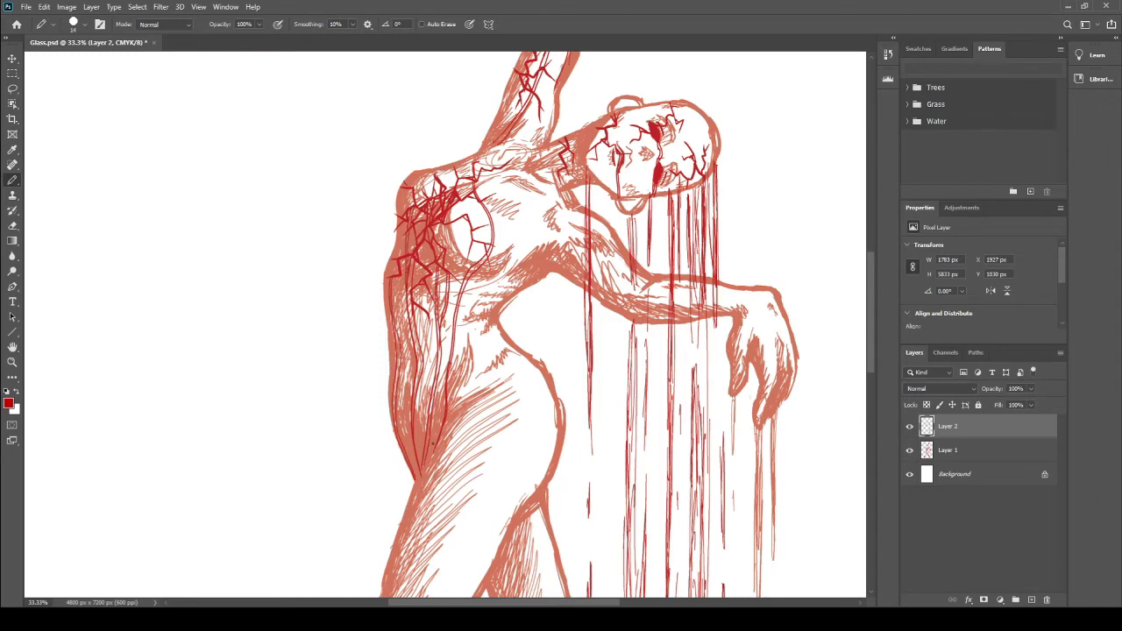
pyautogui.moveTo(476, 346); pyautogui.dragTo(523, 356)
pyautogui.moveTo(475, 321); pyautogui.dragTo(503, 403)
pyautogui.moveTo(502, 371)
pyautogui.mouseDown()
pyautogui.moveTo(536, 412)
pyautogui.moveTo(507, 506)
pyautogui.moveTo(541, 135)
pyautogui.moveTo(423, 470)
pyautogui.mouseUp()
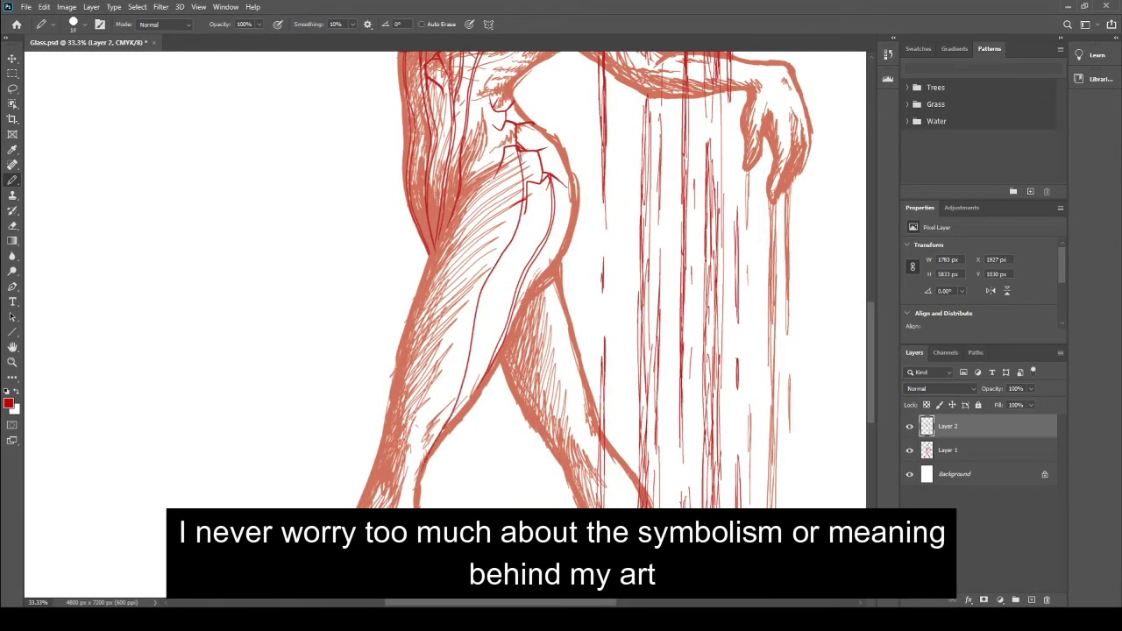
# Step: Add crack strokes along the hip and thigh, redoing an unwanted thigh stroke
pyautogui.moveTo(526, 163); pyautogui.dragTo(459, 400)
pyautogui.moveTo(459, 398); pyautogui.dragTo(436, 449)
pyautogui.hotkey('ctrl', 'z')
pyautogui.moveTo(531, 154); pyautogui.dragTo(455, 419)
pyautogui.moveTo(533, 187); pyautogui.dragTo(464, 408)
pyautogui.moveTo(497, 175)
pyautogui.mouseDown()
pyautogui.moveTo(433, 361)
pyautogui.moveTo(418, 501)
pyautogui.moveTo(456, 421)
pyautogui.mouseUp()
pyautogui.moveTo(502, 194); pyautogui.dragTo(468, 399)
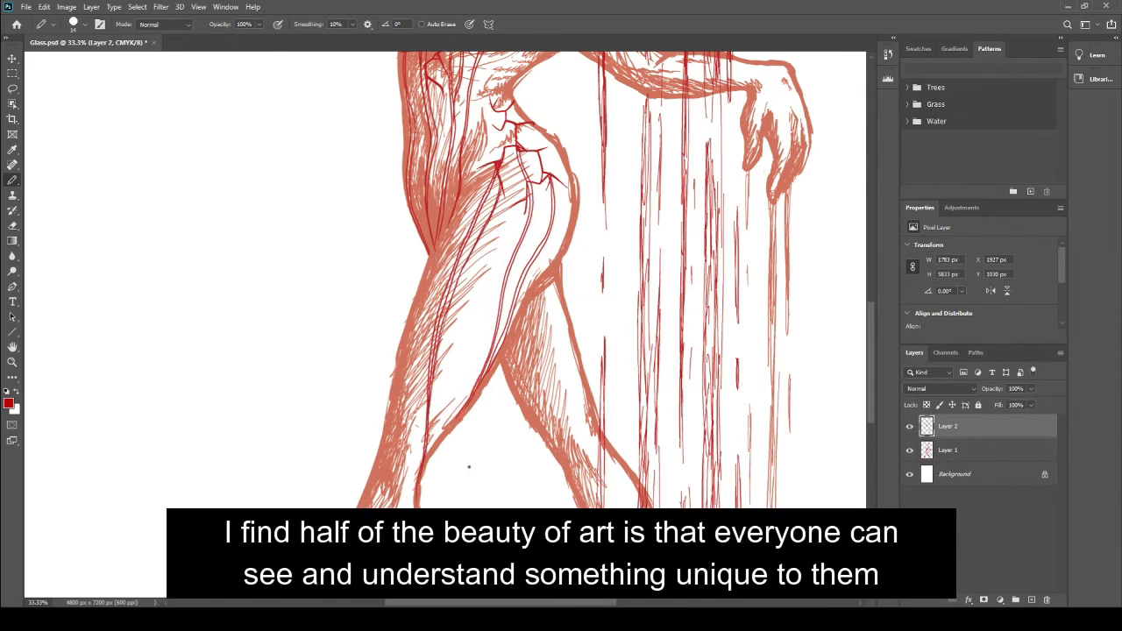
pyautogui.scroll(-5, 468, 467)
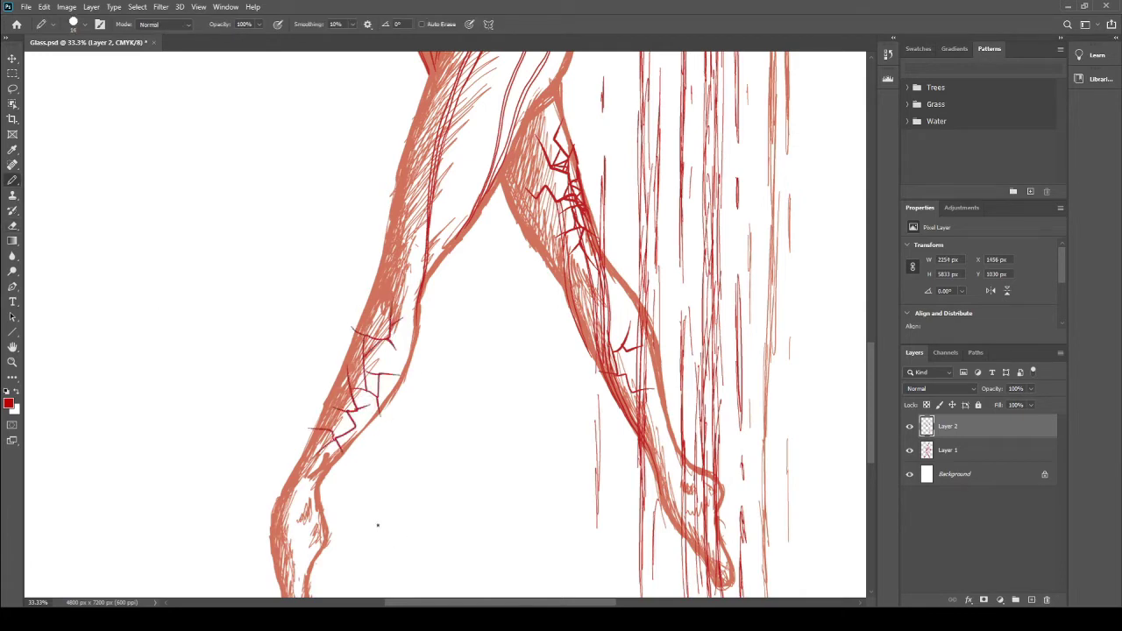
# Step: Erase a stray mark near the foot, add and trim crack branches on the left leg, then fit the view
pyautogui.press('e')
pyautogui.moveTo(316, 429); pyautogui.dragTo(307, 506)
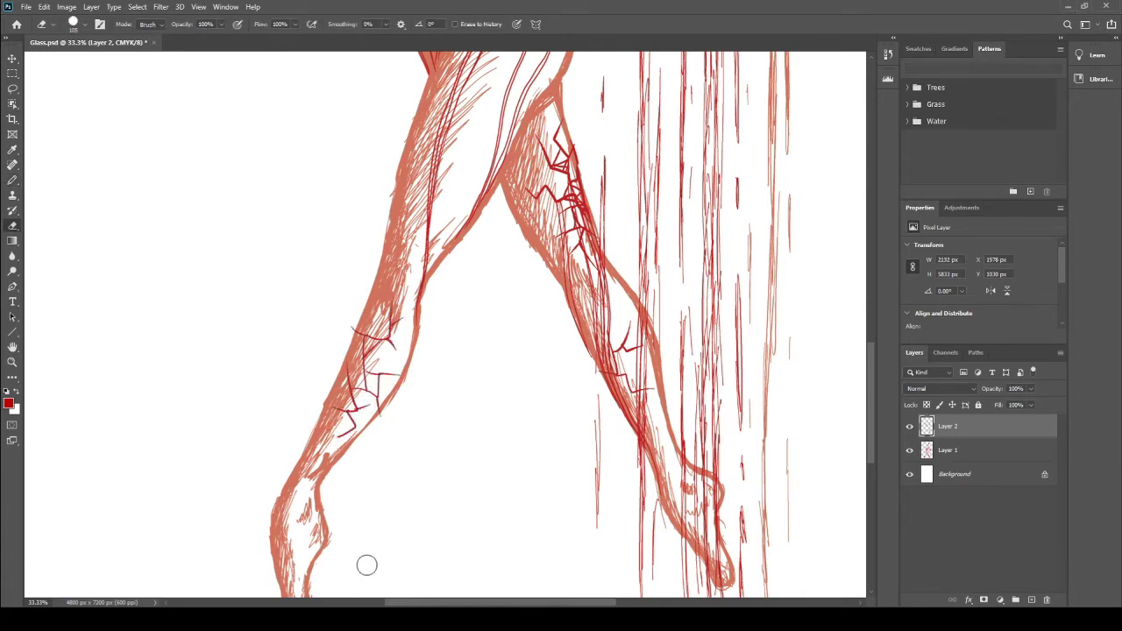
pyautogui.press('b')
pyautogui.moveTo(382, 272); pyautogui.dragTo(405, 339)
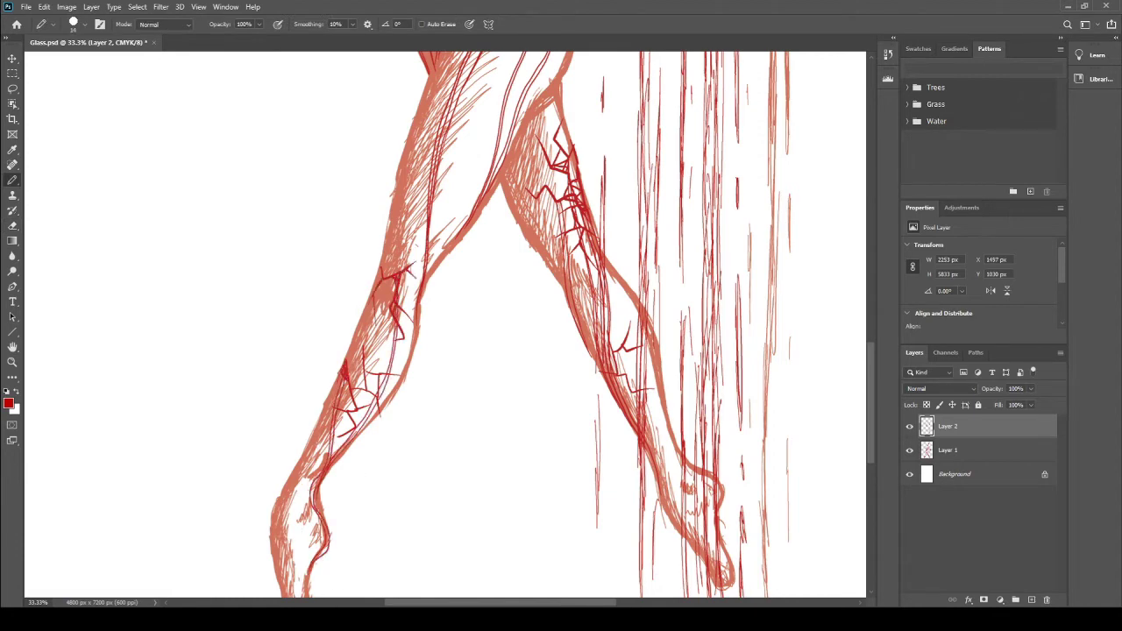
pyautogui.scroll(-2, 349, 373)
pyautogui.press('e')
pyautogui.moveTo(401, 370); pyautogui.dragTo(338, 359)
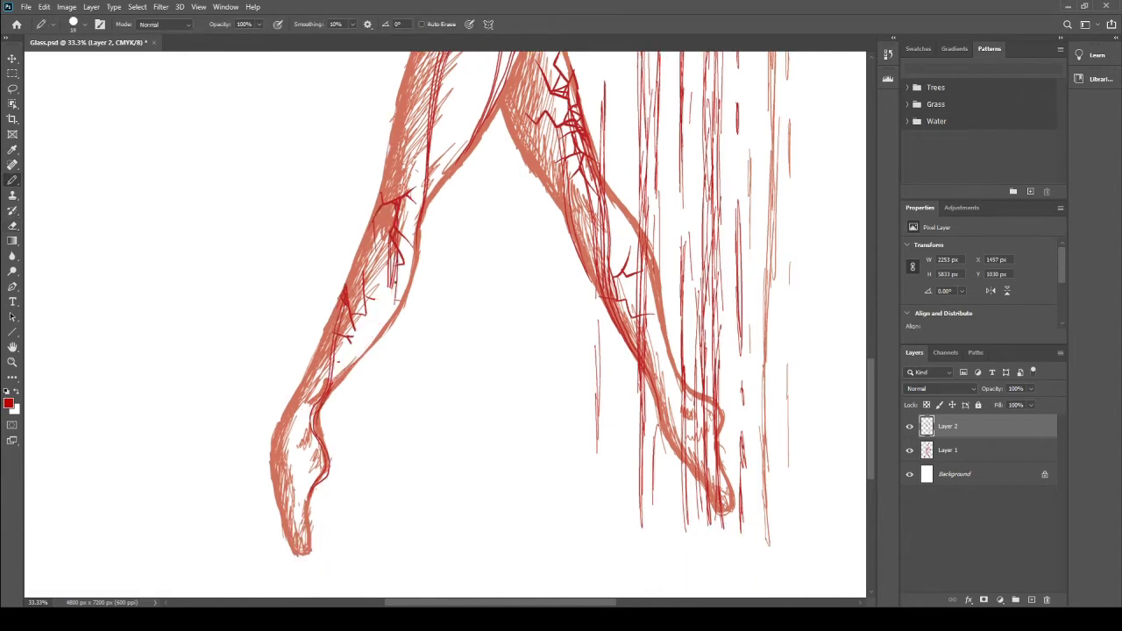
pyautogui.hotkey('ctrl', '0')
pyautogui.scroll(3, 676, 226)
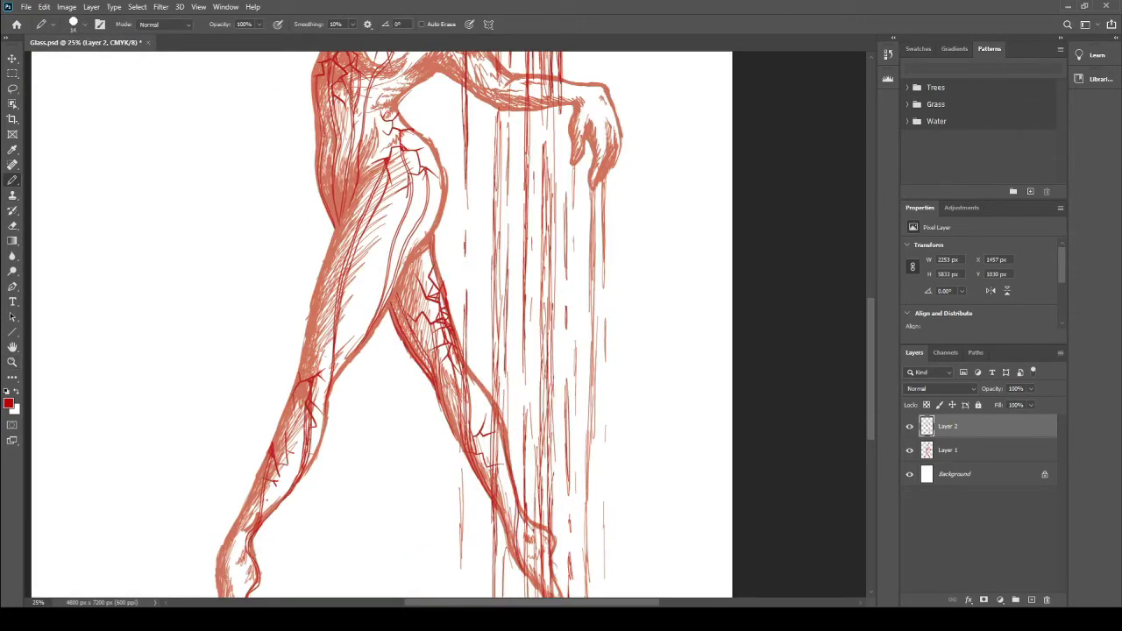
# Step: Shrink the sketch on Layer 1 and centre it on the canvas
pyautogui.hotkey('ctrl', '0')
pyautogui.scroll(2, 526, 263)
pyautogui.hotkey('alt', '[')
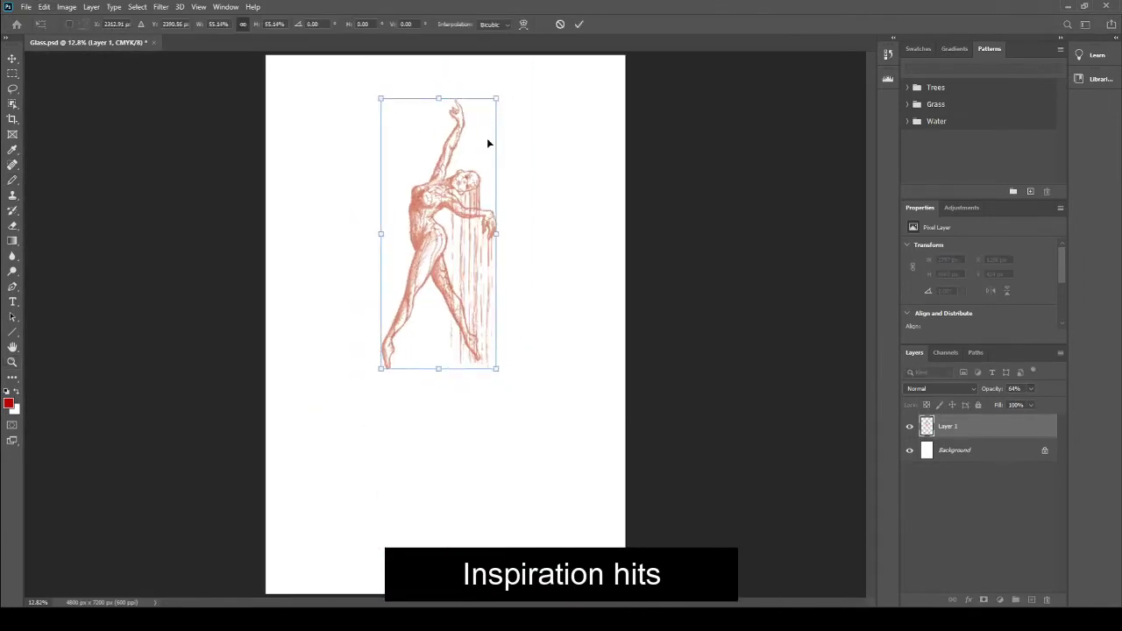
pyautogui.moveTo(415, 176); pyautogui.dragTo(457, 180)
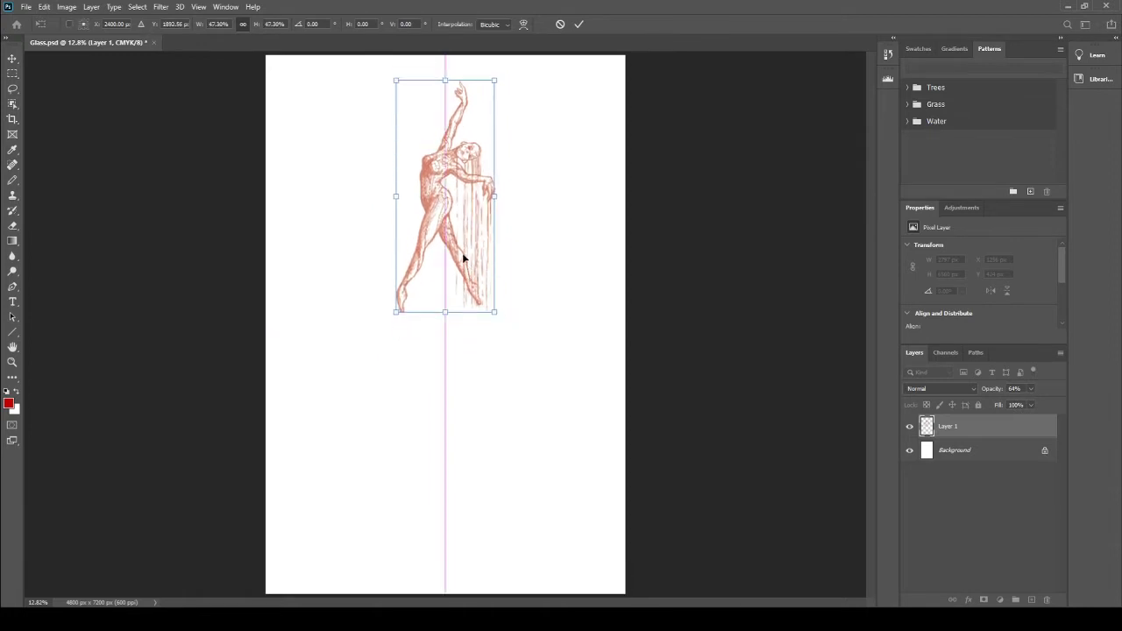
pyautogui.press('Return')
pyautogui.press('z')
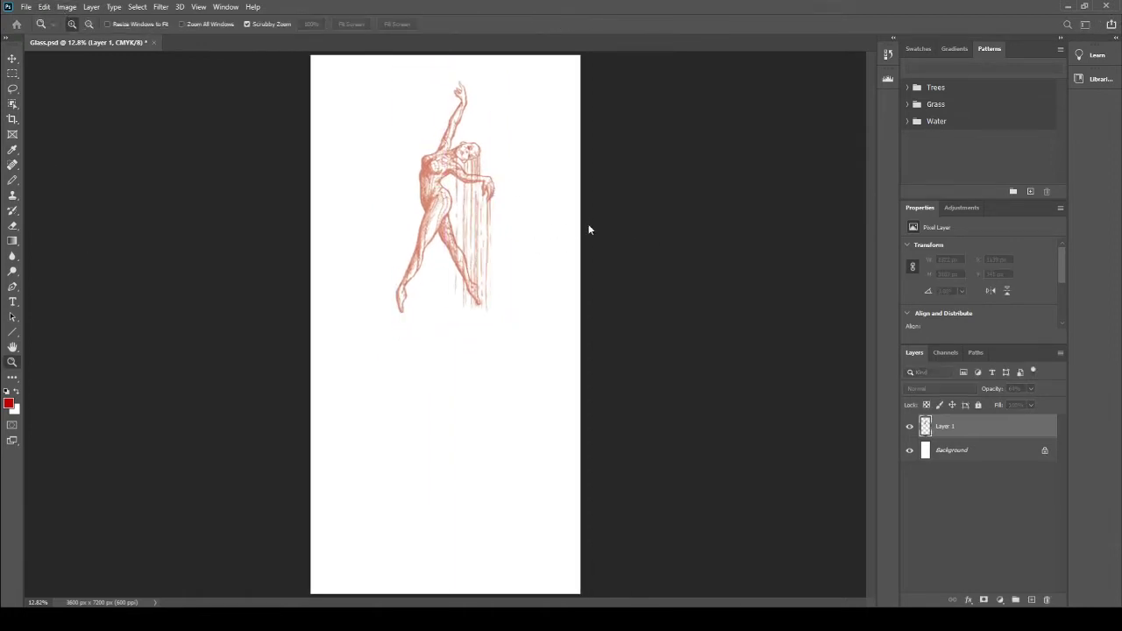
# Step: Pencil an oval pedestal around the feet and vertical streaks falling to the canvas bottom
pyautogui.press('b')
pyautogui.moveTo(368, 312); pyautogui.dragTo(354, 303)
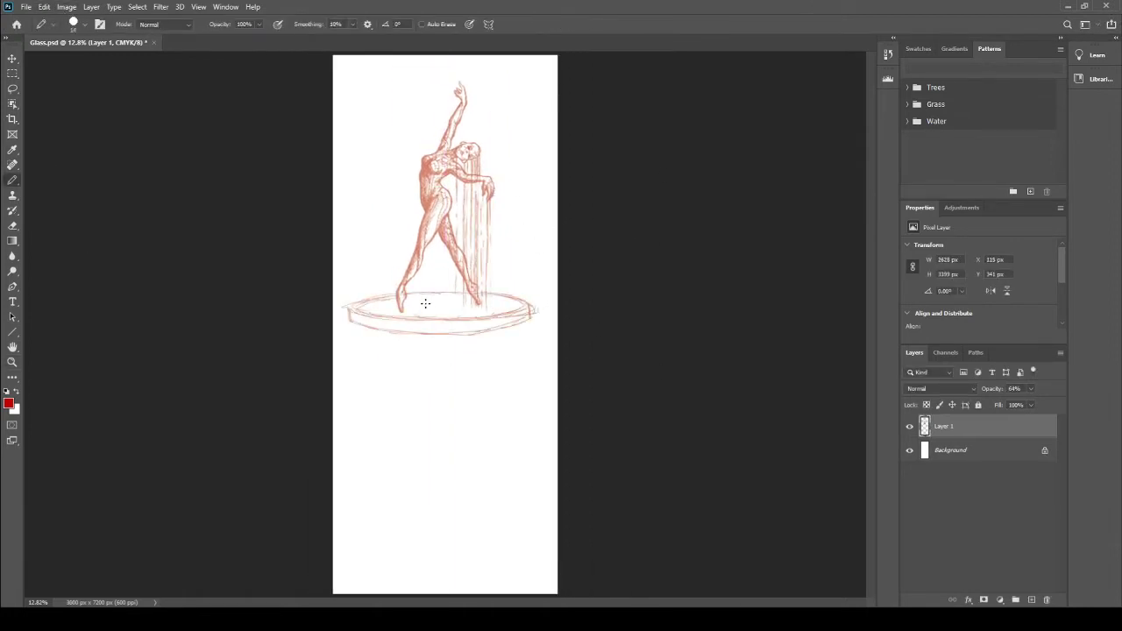
pyautogui.moveTo(465, 325); pyautogui.dragTo(469, 586)
pyautogui.moveTo(521, 315); pyautogui.dragTo(526, 552)
pyautogui.moveTo(407, 561); pyautogui.dragTo(410, 347)
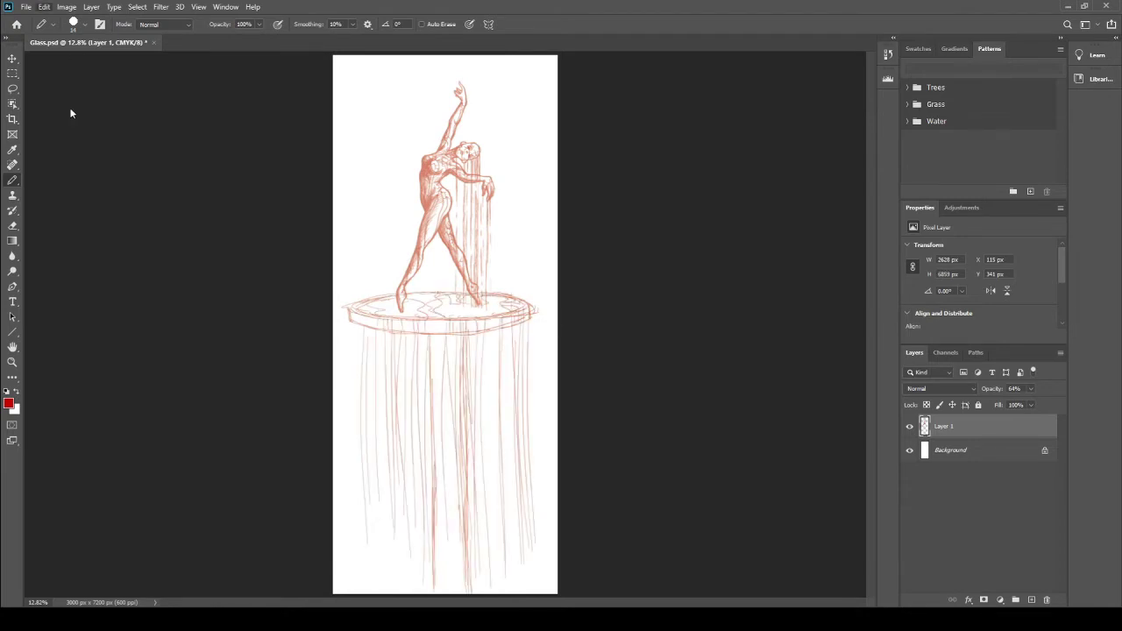
# Step: Rescale the whole sketch to about 78.5% and nudge it into position
pyautogui.hotkey('ctrl', 't')
pyautogui.moveTo(427, 261); pyautogui.dragTo(467, 184)
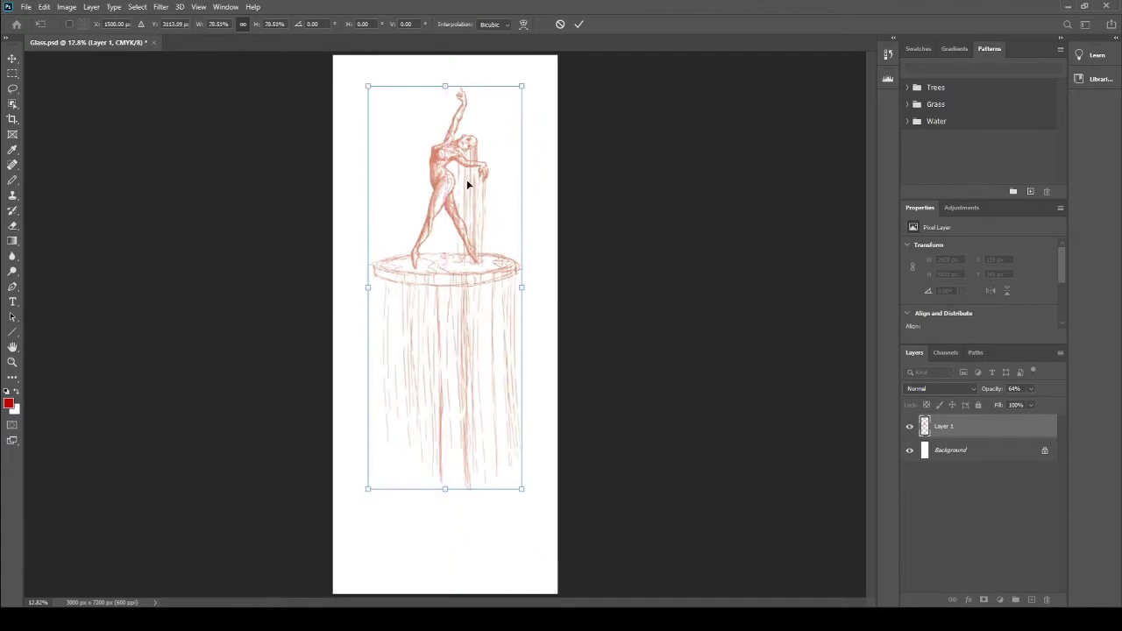
pyautogui.moveTo(522, 488); pyautogui.dragTo(523, 521)
pyautogui.moveTo(456, 386); pyautogui.dragTo(456, 375)
pyautogui.press('Return')
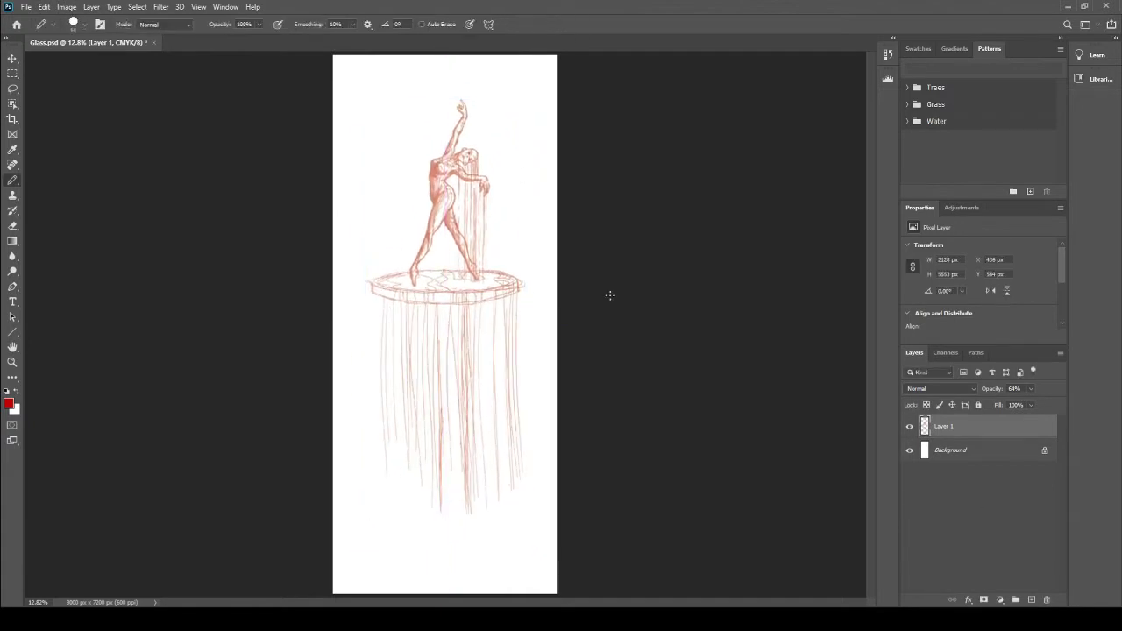
# Step: Add a new empty layer beneath the sketch layer
pyautogui.press('b')
pyautogui.hotkey('ctrl', 'shift', 'alt', 'n')
pyautogui.hotkey('ctrl', '[')
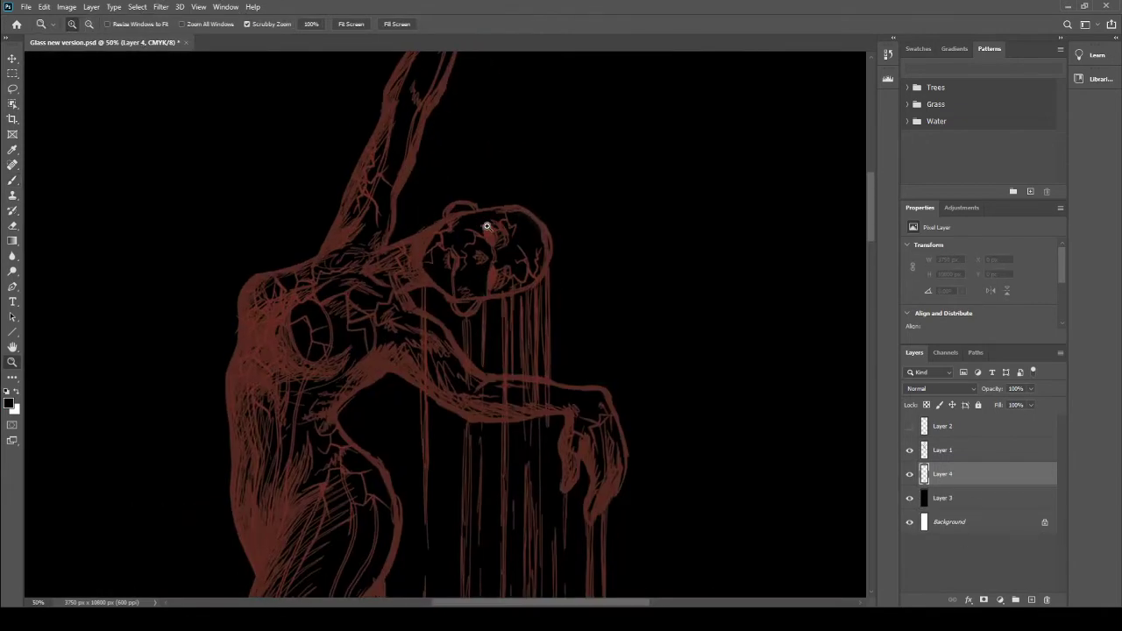
# Step: Brush a light base fill over the dancer's head toward the face, then add a clipped shading layer
pyautogui.press('b')
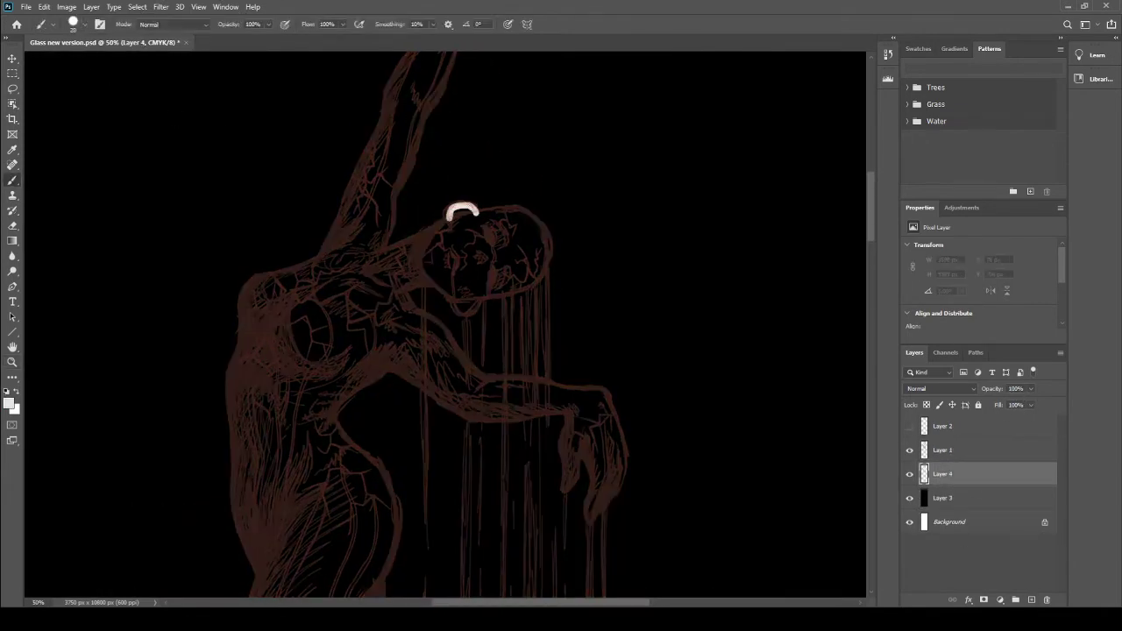
pyautogui.moveTo(474, 213); pyautogui.dragTo(469, 302)
pyautogui.moveTo(429, 232); pyautogui.dragTo(464, 271)
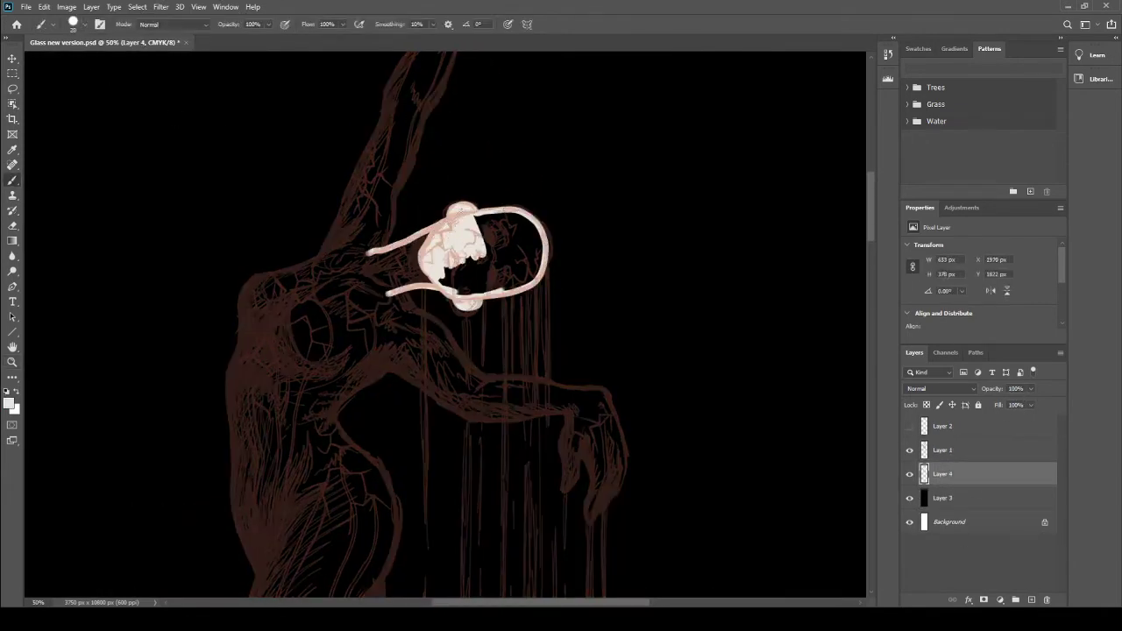
pyautogui.moveTo(491, 218)
pyautogui.mouseDown()
pyautogui.moveTo(530, 281)
pyautogui.moveTo(447, 291)
pyautogui.mouseUp()
pyautogui.moveTo(430, 237); pyautogui.dragTo(364, 289)
pyautogui.hotkey('ctrl', 'shift', 'alt', 'n')
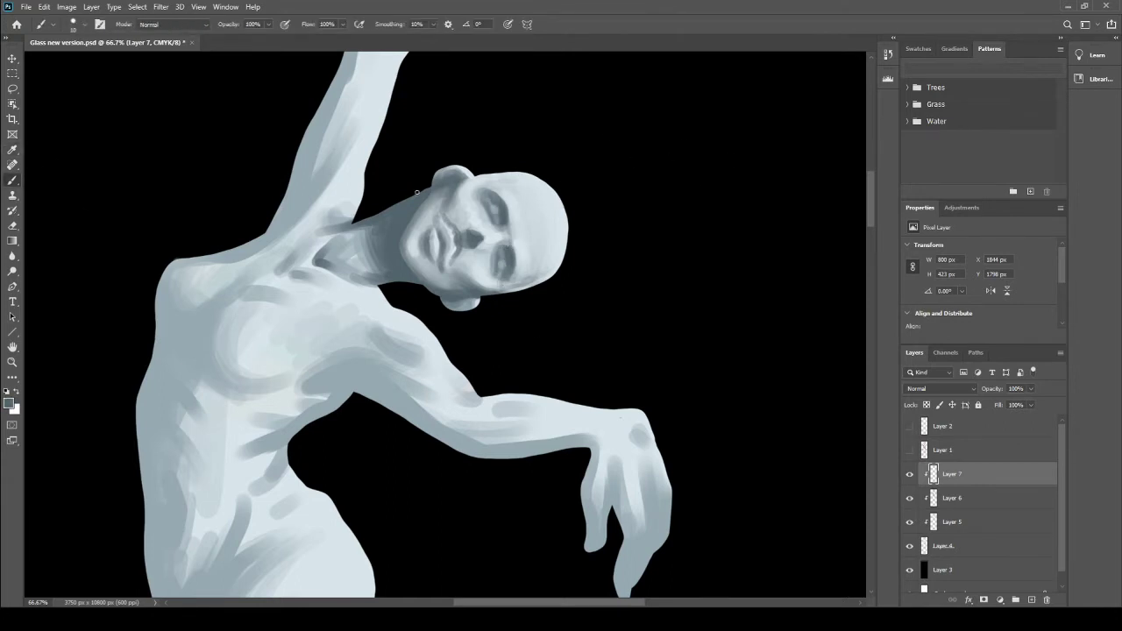
# Step: Paint darker shading across the chest, pectoral curve, shoulder and upper chest near the neck
pyautogui.moveTo(391, 342)
pyautogui.mouseDown()
pyautogui.moveTo(342, 381)
pyautogui.moveTo(526, 412)
pyautogui.mouseUp()
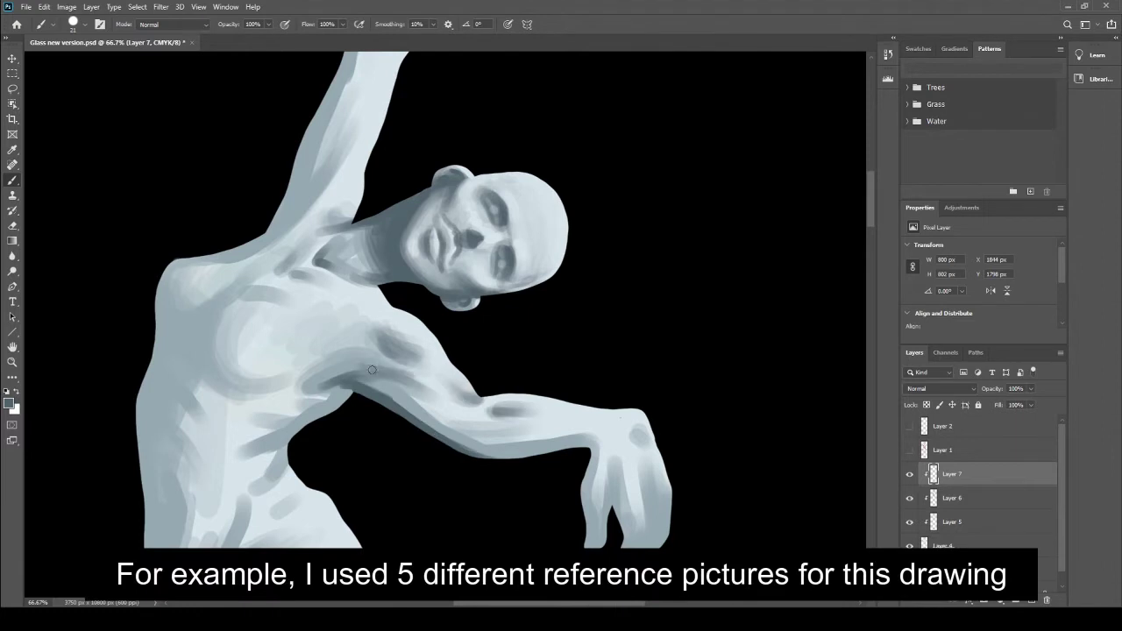
pyautogui.moveTo(316, 386); pyautogui.dragTo(438, 421)
pyautogui.moveTo(210, 316); pyautogui.dragTo(263, 392)
pyautogui.moveTo(290, 262); pyautogui.dragTo(215, 307)
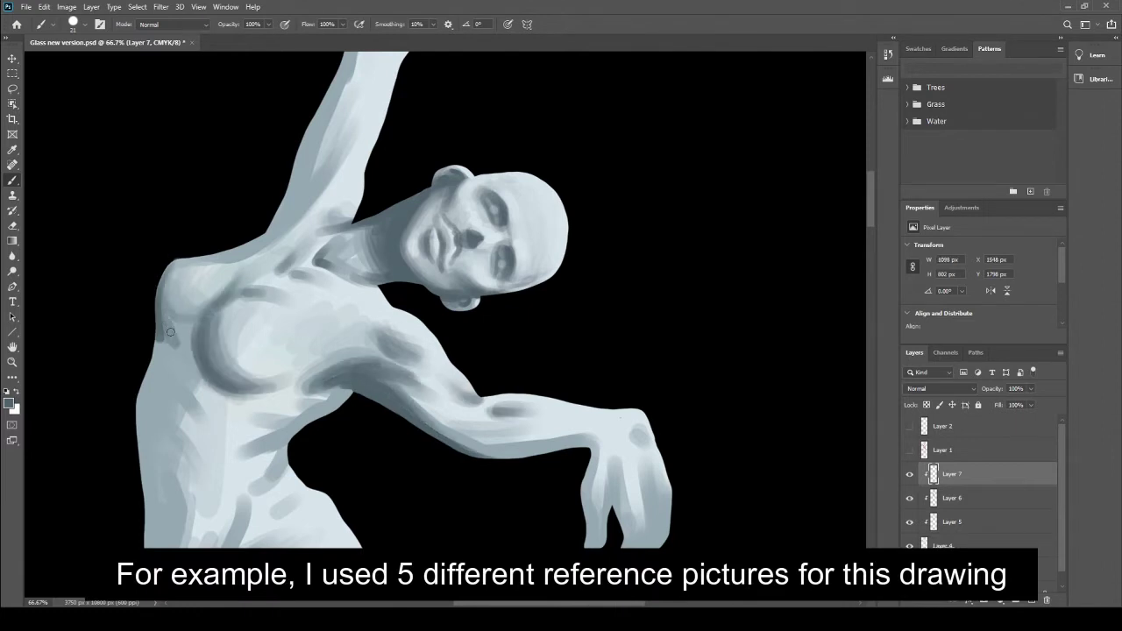
pyautogui.moveTo(237, 262); pyautogui.dragTo(167, 342)
pyautogui.moveTo(188, 298); pyautogui.dragTo(181, 333)
pyautogui.moveTo(219, 250); pyautogui.dragTo(324, 188)
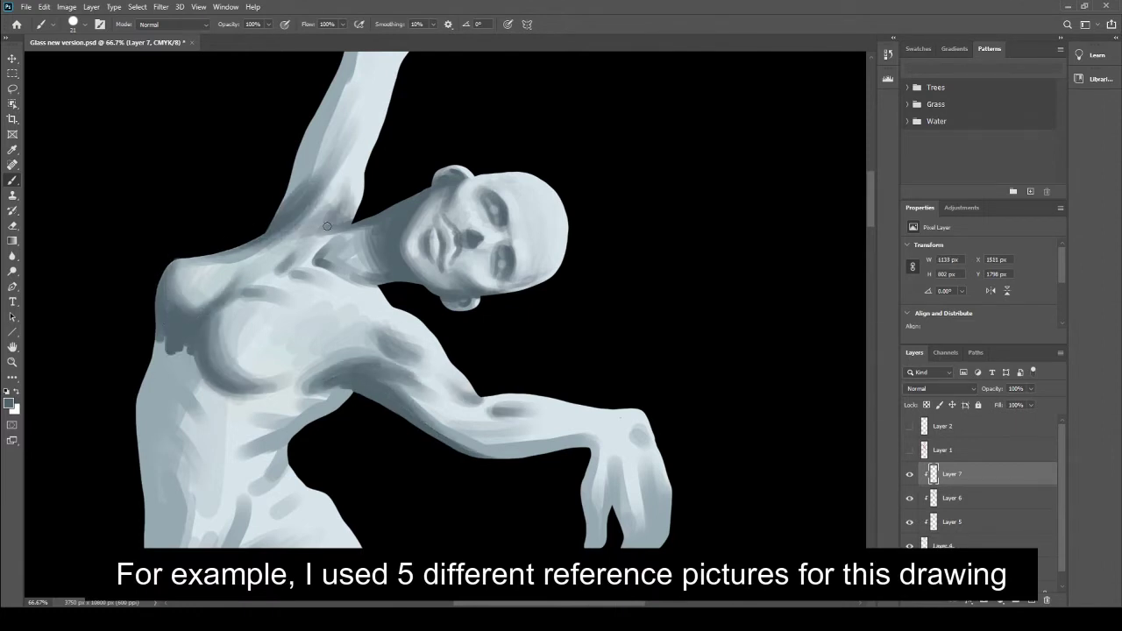
pyautogui.moveTo(272, 246)
pyautogui.mouseDown()
pyautogui.moveTo(347, 188)
pyautogui.moveTo(210, 254)
pyautogui.moveTo(286, 234)
pyautogui.mouseUp()
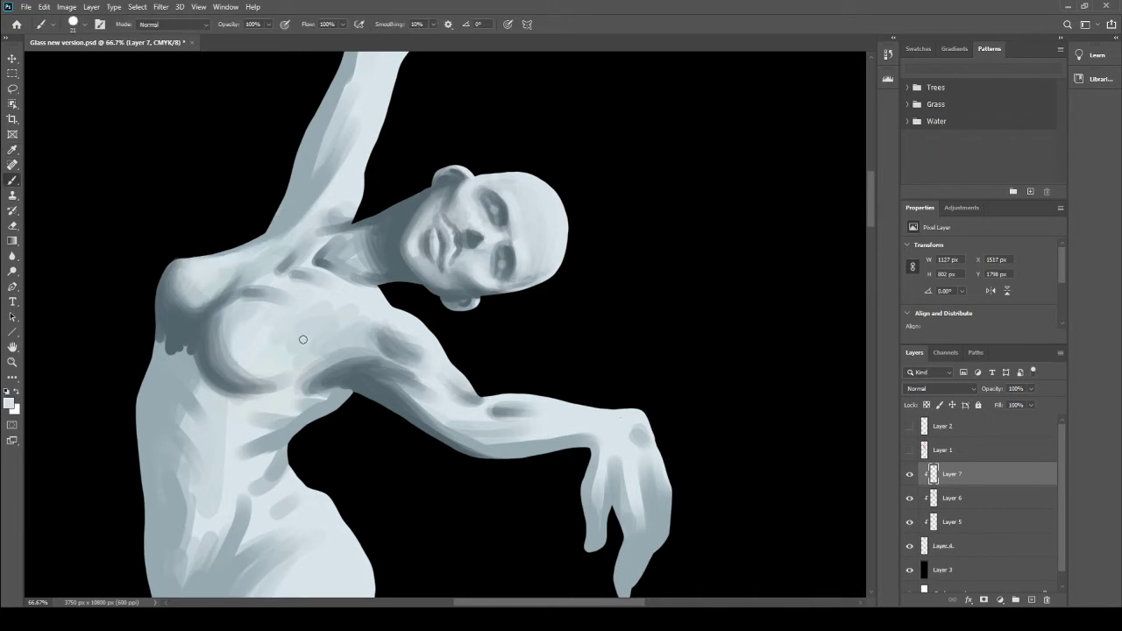
# Step: Toggle the top shading layer to compare, then brighten the shoulder and neck below the jaw
pyautogui.hotkey('ctrl', ',')
pyautogui.hotkey('alt', '[')
pyautogui.hotkey('alt', '[')
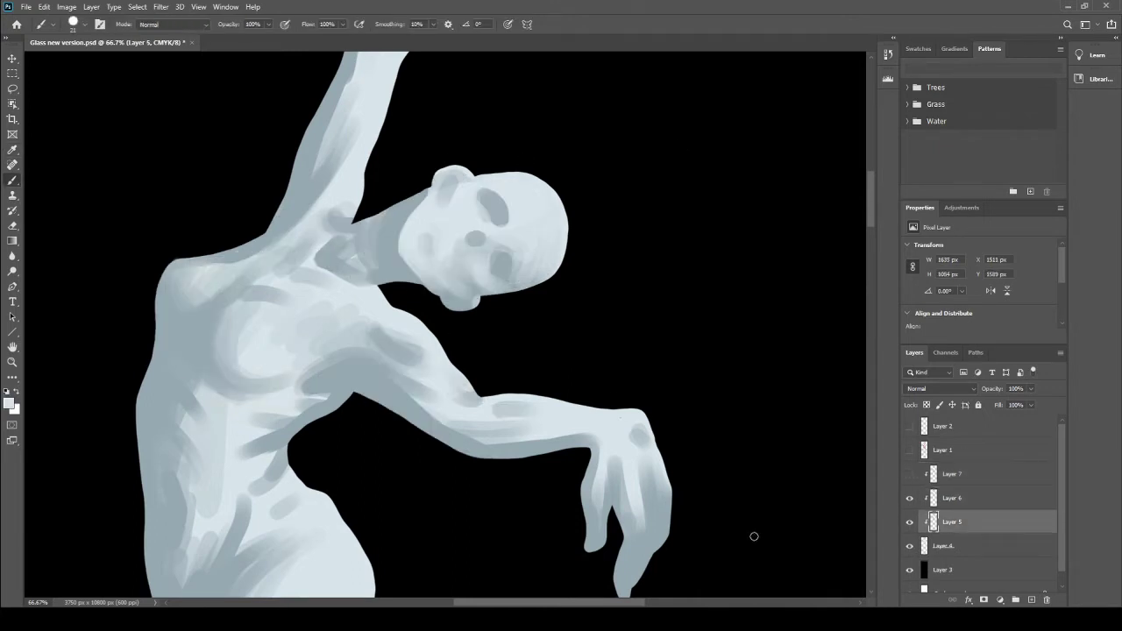
pyautogui.hotkey('alt', ']')
pyautogui.hotkey('alt', ']')
pyautogui.hotkey('ctrl', ',')
pyautogui.moveTo(224, 254)
pyautogui.mouseDown()
pyautogui.moveTo(351, 237)
pyautogui.moveTo(337, 262)
pyautogui.mouseUp()
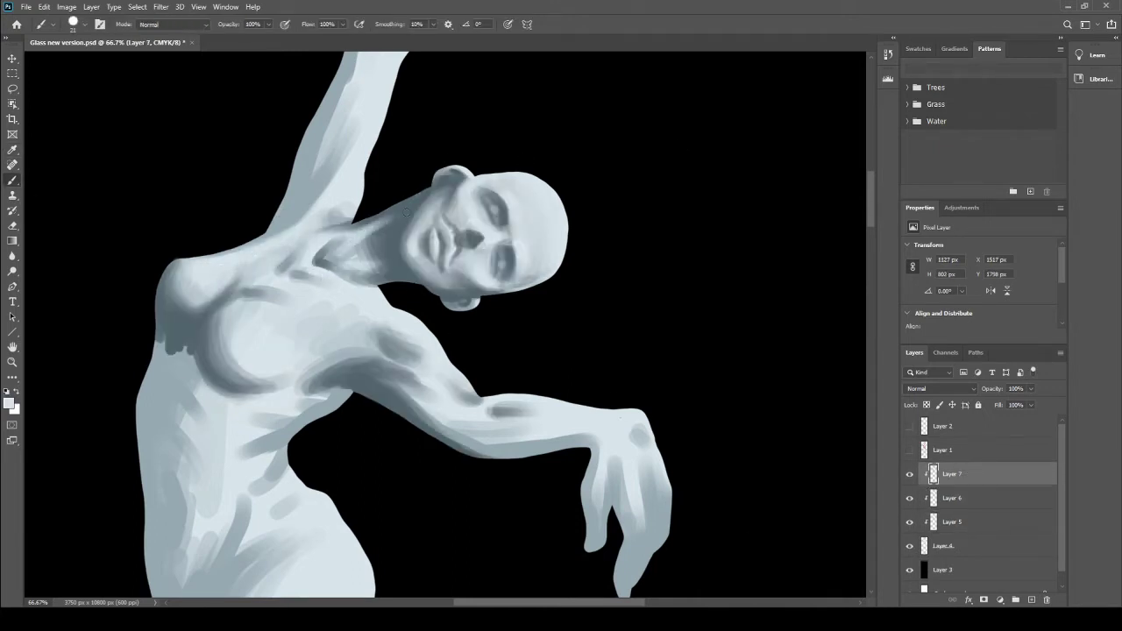
pyautogui.moveTo(355, 219); pyautogui.dragTo(470, 246)
# Step: Pick a darker shadow colour and shade the torso's left edge, raised fingertips, forearm and upper arm
pyautogui.keyDown('alt'); pyautogui.click(162, 337); pyautogui.keyUp('alt')
pyautogui.moveTo(161, 342); pyautogui.dragTo(151, 544)
pyautogui.moveTo(153, 408); pyautogui.dragTo(142, 596)
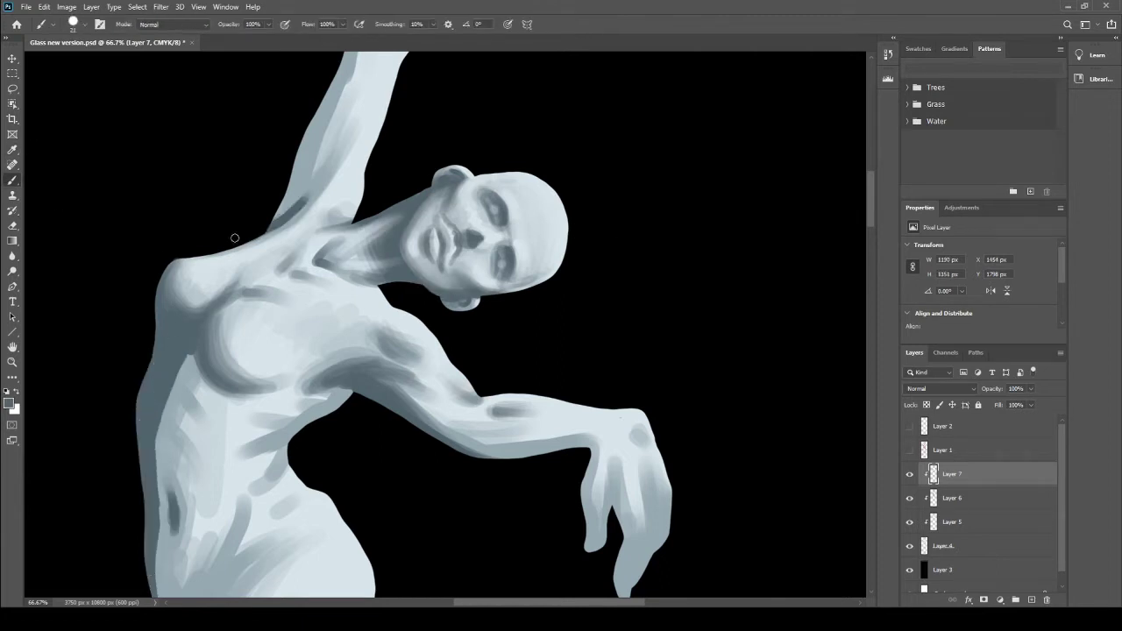
pyautogui.moveTo(342, 79); pyautogui.dragTo(263, 237)
pyautogui.scroll(2, 414, 78)
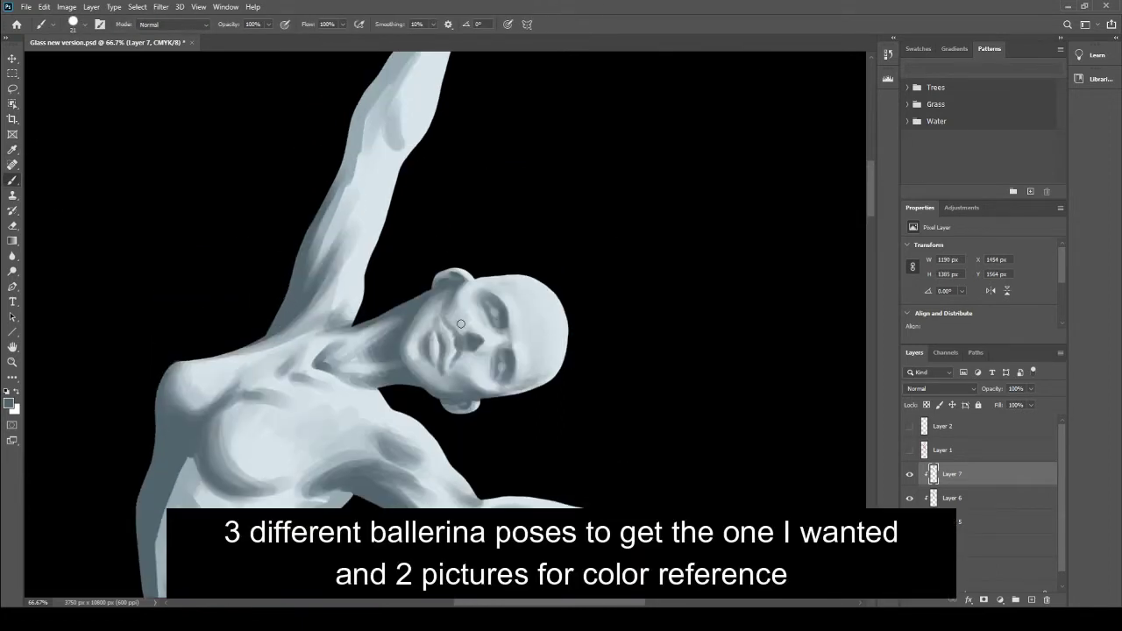
pyautogui.scroll(4, 415, 78)
pyautogui.moveTo(393, 110)
pyautogui.mouseDown()
pyautogui.moveTo(411, 84)
pyautogui.moveTo(386, 298)
pyautogui.moveTo(333, 456)
pyautogui.mouseUp()
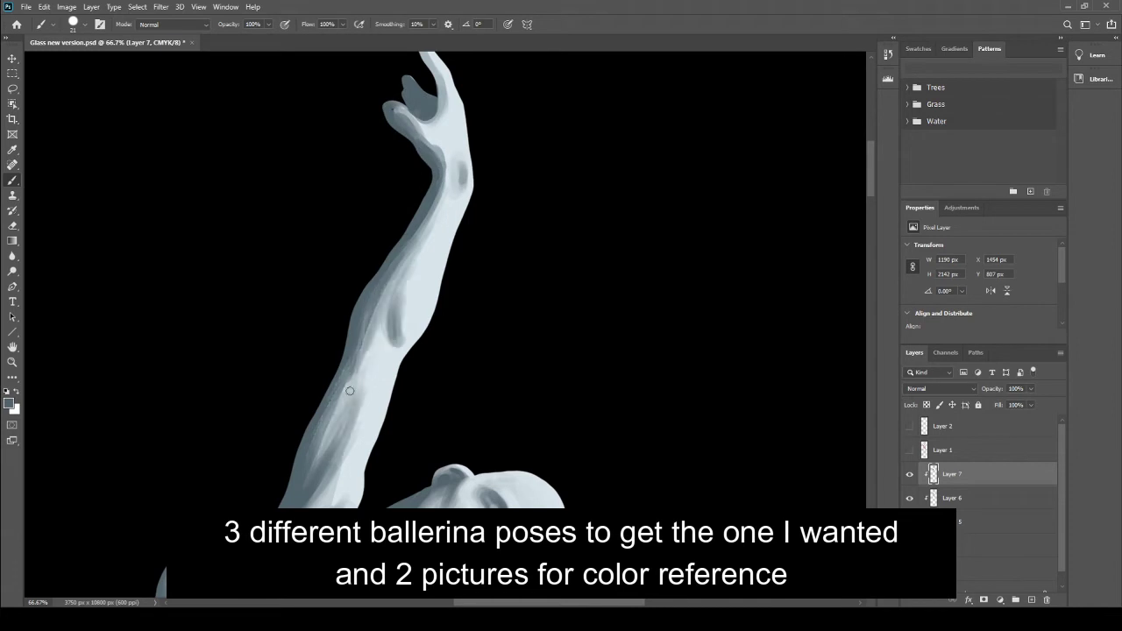
pyautogui.moveTo(368, 325); pyautogui.dragTo(324, 464)
pyautogui.moveTo(385, 403); pyautogui.dragTo(438, 193)
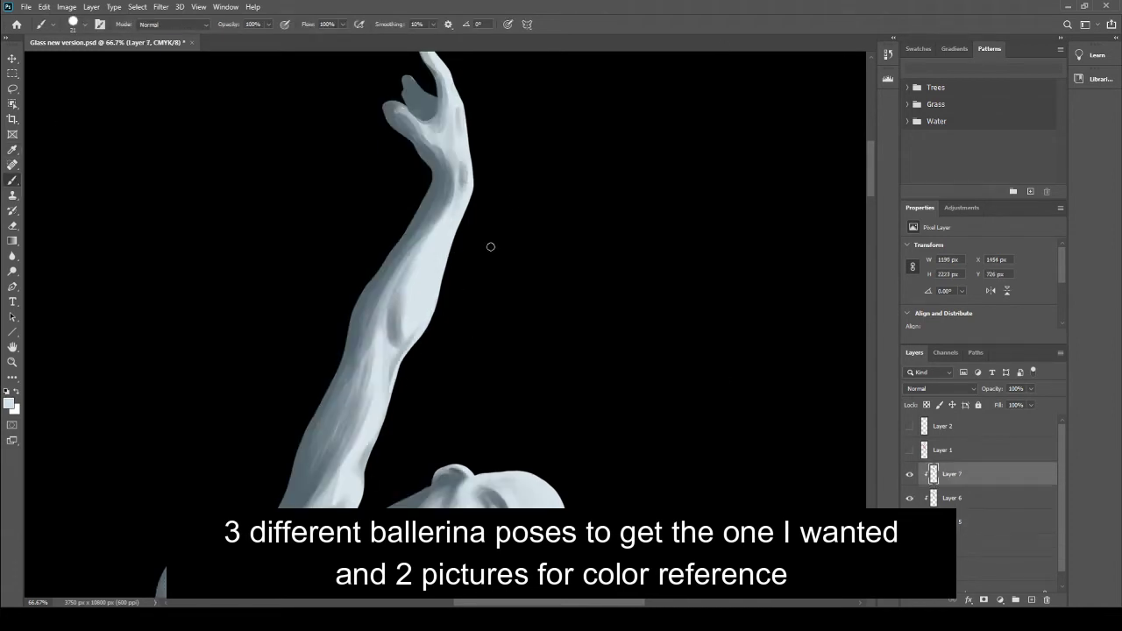
# Step: Shade the armpit and ribs, extending the torso's left-side shadow down to the waist
pyautogui.scroll(-5, 491, 246)
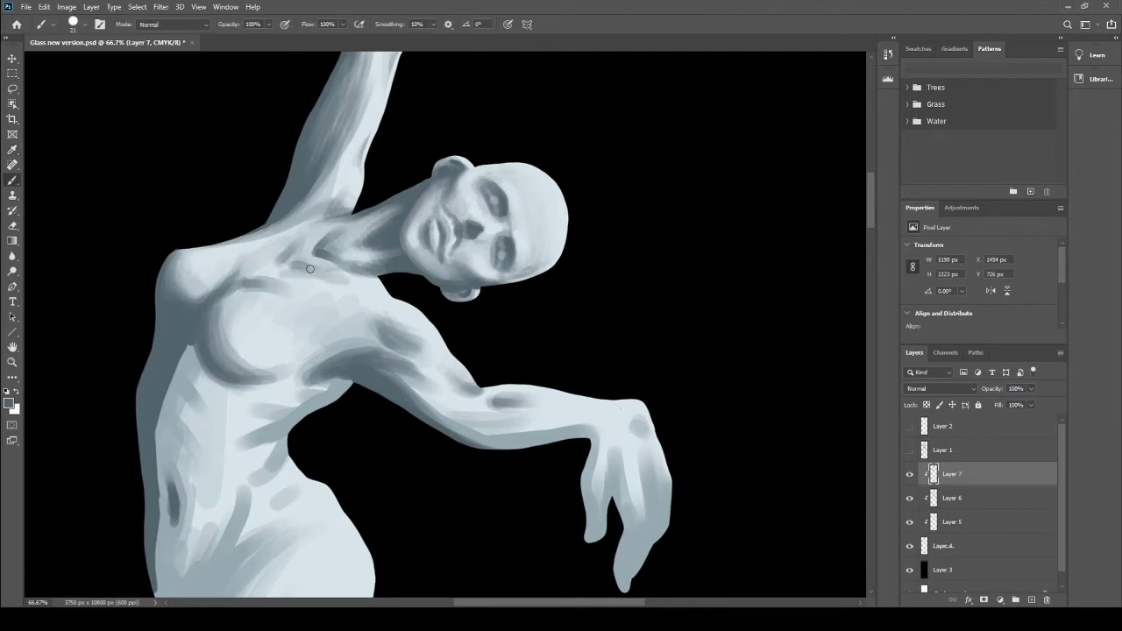
pyautogui.scroll(-1, 298, 323)
pyautogui.moveTo(298, 323)
pyautogui.mouseDown()
pyautogui.moveTo(395, 290)
pyautogui.moveTo(474, 377)
pyautogui.mouseUp()
pyautogui.moveTo(263, 351)
pyautogui.mouseDown()
pyautogui.moveTo(340, 323)
pyautogui.moveTo(263, 337)
pyautogui.mouseUp()
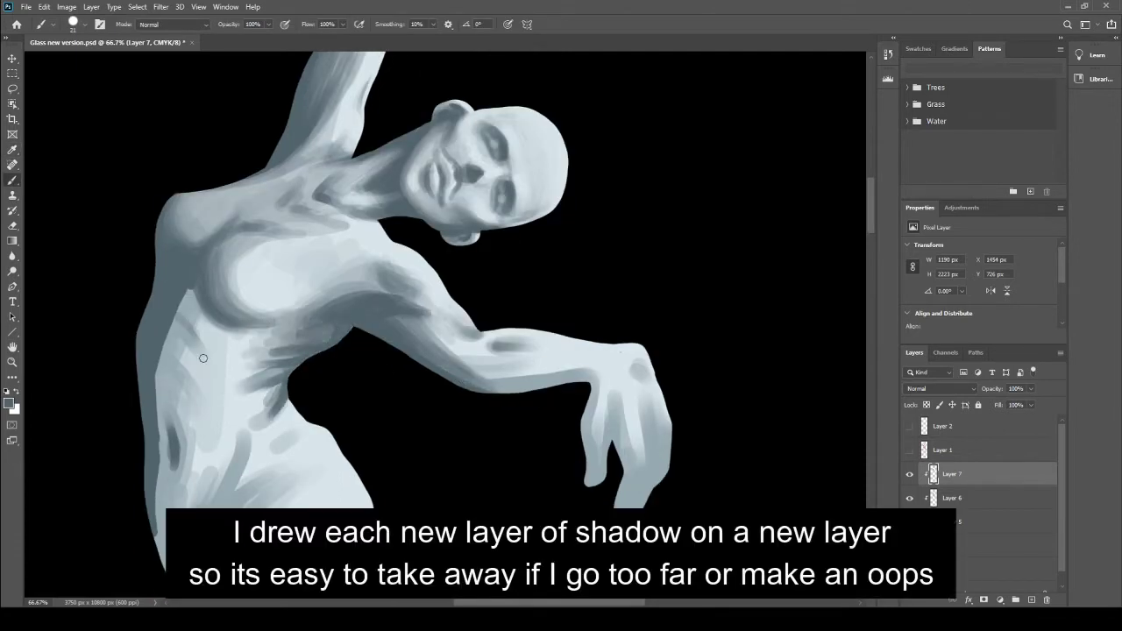
pyautogui.moveTo(197, 315); pyautogui.dragTo(162, 473)
pyautogui.moveTo(184, 293); pyautogui.dragTo(237, 368)
pyautogui.moveTo(202, 333); pyautogui.dragTo(175, 504)
# Step: Add shadow strokes along the left torso and ribs, softening the shadow under the chest
pyautogui.moveTo(622, 348); pyautogui.dragTo(798, 234)
pyautogui.moveTo(377, 245); pyautogui.dragTo(368, 433)
pyautogui.moveTo(355, 219); pyautogui.dragTo(350, 490)
pyautogui.moveTo(360, 360)
pyautogui.mouseDown()
pyautogui.moveTo(401, 344)
pyautogui.moveTo(465, 385)
pyautogui.mouseUp()
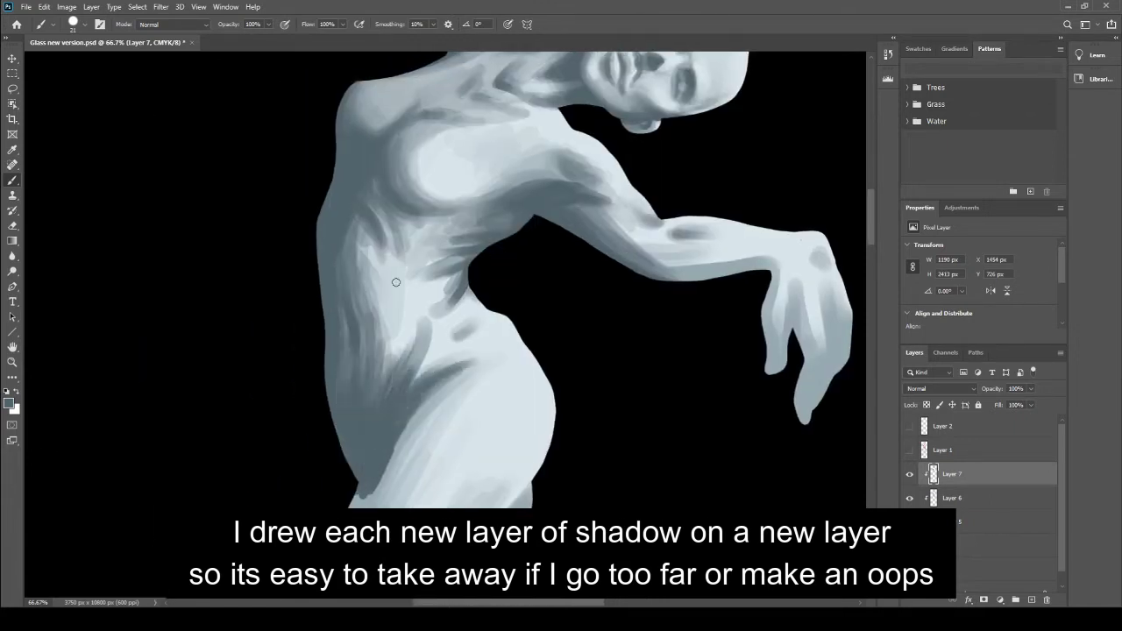
pyautogui.moveTo(395, 226)
pyautogui.mouseDown()
pyautogui.moveTo(350, 325)
pyautogui.moveTo(359, 302)
pyautogui.mouseUp()
pyautogui.moveTo(517, 219)
pyautogui.mouseDown()
pyautogui.moveTo(420, 268)
pyautogui.moveTo(508, 219)
pyautogui.mouseUp()
pyautogui.moveTo(429, 236)
pyautogui.mouseDown()
pyautogui.moveTo(423, 264)
pyautogui.moveTo(518, 225)
pyautogui.moveTo(438, 267)
pyautogui.moveTo(432, 228)
pyautogui.moveTo(420, 368)
pyautogui.moveTo(351, 544)
pyautogui.moveTo(412, 420)
pyautogui.mouseUp()
# Step: Paint dark shading down the upper leg to the knee, then soften and blend it
pyautogui.scroll(-5, 865, 263)
pyautogui.moveTo(473, 140); pyautogui.dragTo(342, 500)
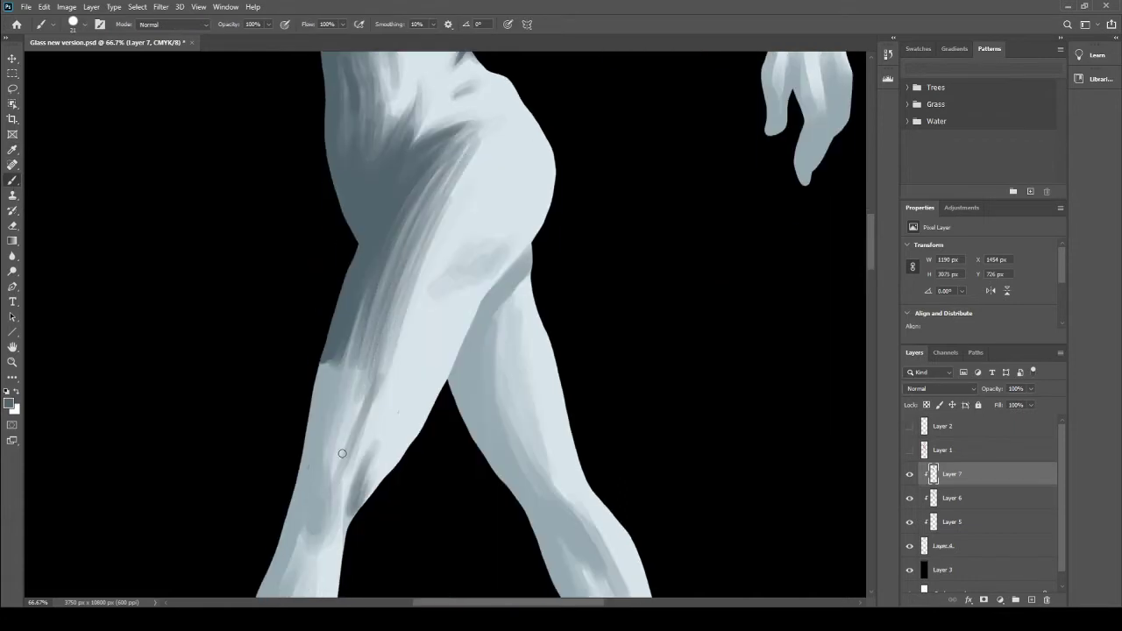
pyautogui.moveTo(385, 316); pyautogui.dragTo(303, 544)
pyautogui.moveTo(421, 206); pyautogui.dragTo(324, 491)
pyautogui.moveTo(517, 233); pyautogui.dragTo(438, 294)
pyautogui.moveTo(447, 133)
pyautogui.mouseDown()
pyautogui.moveTo(490, 118)
pyautogui.moveTo(333, 513)
pyautogui.mouseUp()
pyautogui.moveTo(460, 162); pyautogui.dragTo(352, 430)
pyautogui.moveTo(469, 145); pyautogui.dragTo(392, 285)
pyautogui.moveTo(408, 200); pyautogui.dragTo(326, 503)
pyautogui.moveTo(438, 293); pyautogui.dragTo(517, 241)
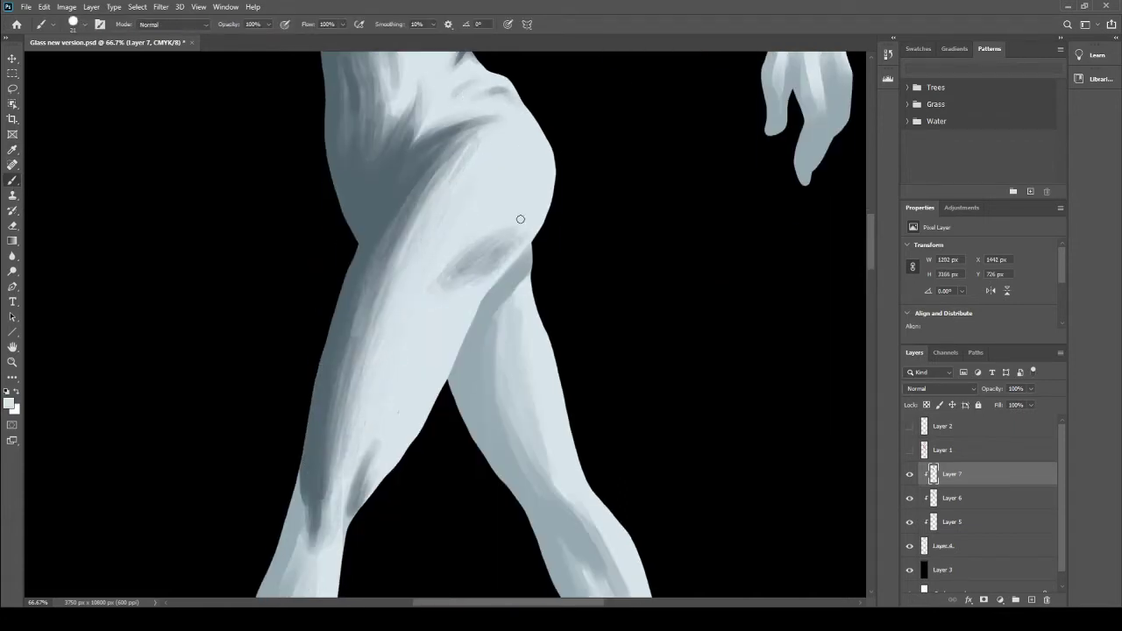
pyautogui.moveTo(472, 284)
pyautogui.mouseDown()
pyautogui.moveTo(517, 242)
pyautogui.moveTo(454, 378)
pyautogui.mouseUp()
# Step: Sample a shadow colour from the leg and stroke it down the lower leg
pyautogui.keyDown('alt'); pyautogui.click(533, 325); pyautogui.keyUp('alt')
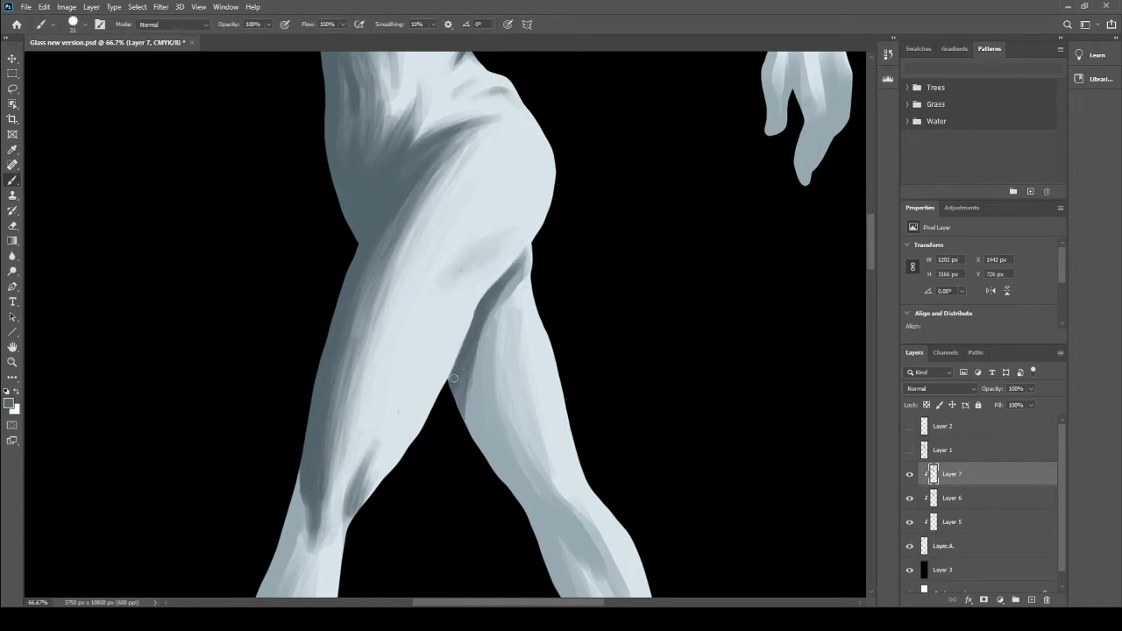
pyautogui.moveTo(496, 333); pyautogui.dragTo(517, 513)
pyautogui.moveTo(541, 316); pyautogui.dragTo(526, 509)
pyautogui.moveTo(523, 253); pyautogui.dragTo(454, 372)
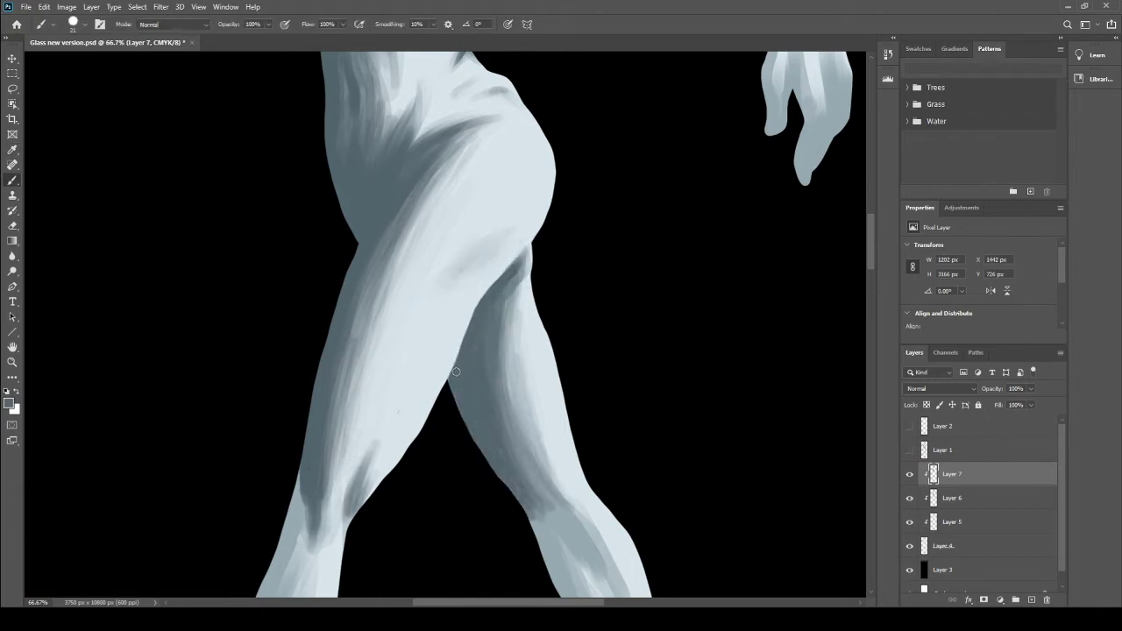
pyautogui.scroll(-1, 499, 325)
pyautogui.scroll(-5, 447, 356)
pyautogui.moveTo(535, 359); pyautogui.dragTo(613, 552)
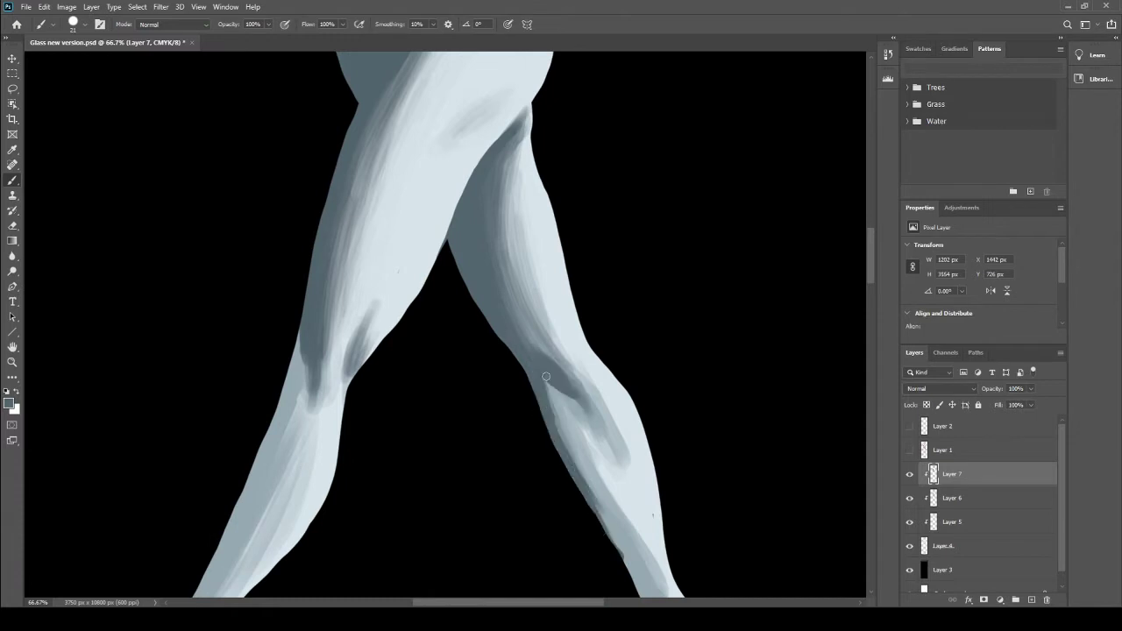
pyautogui.moveTo(547, 377); pyautogui.dragTo(635, 587)
pyautogui.scroll(-6, 629, 255)
# Step: Darken the right shin, calf, heel, instep and toe
pyautogui.moveTo(630, 256); pyautogui.dragTo(570, 141)
pyautogui.moveTo(700, 377); pyautogui.dragTo(732, 412)
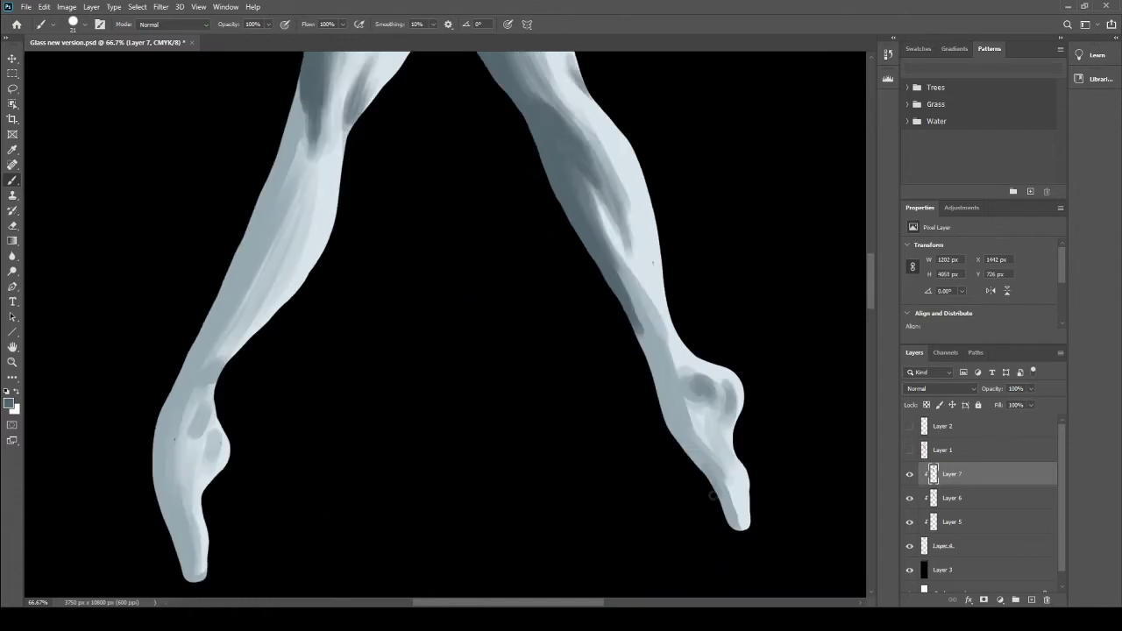
pyautogui.moveTo(633, 324); pyautogui.dragTo(743, 526)
pyautogui.moveTo(629, 289); pyautogui.dragTo(746, 519)
pyautogui.moveTo(302, 78); pyautogui.dragTo(189, 355)
# Step: Shade the left leg down through the shin, ankle and heel to the pointe foot
pyautogui.moveTo(215, 302); pyautogui.dragTo(158, 579)
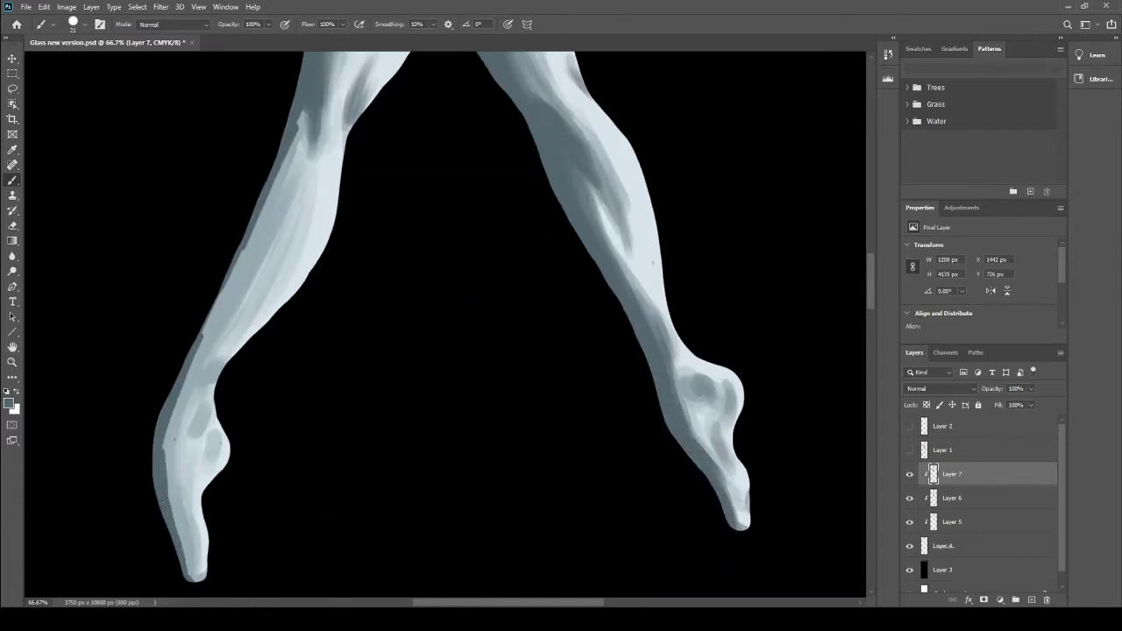
pyautogui.moveTo(320, 109); pyautogui.dragTo(167, 465)
pyautogui.moveTo(263, 220); pyautogui.dragTo(184, 394)
pyautogui.moveTo(316, 144); pyautogui.dragTo(223, 324)
pyautogui.moveTo(281, 202); pyautogui.dragTo(171, 526)
pyautogui.moveTo(176, 399); pyautogui.dragTo(197, 578)
pyautogui.moveTo(180, 421); pyautogui.dragTo(193, 565)
pyautogui.moveTo(188, 377)
pyautogui.mouseDown()
pyautogui.moveTo(217, 433)
pyautogui.moveTo(197, 579)
pyautogui.mouseUp()
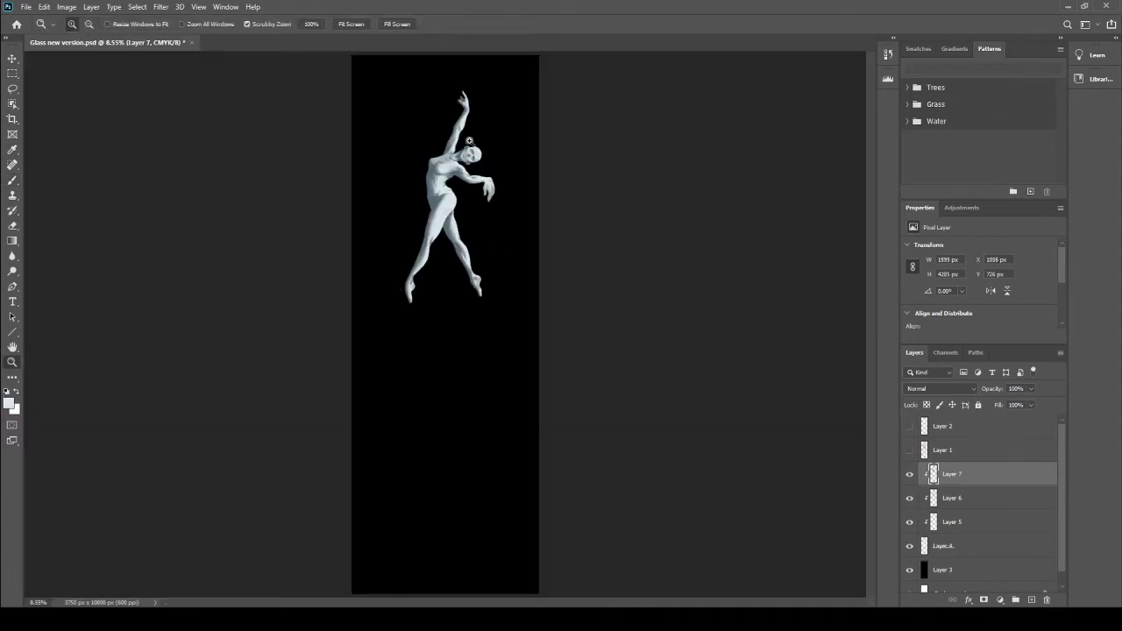
# Step: Sample a colour from the figure and brush shading onto the dancer's body
pyautogui.hotkey('ctrl', '0')
pyautogui.hotkey('ctrl', '+')
pyautogui.press('i')
pyautogui.click(455, 192)
pyautogui.press('b')
pyautogui.moveTo(408, 298); pyautogui.dragTo(352, 474)
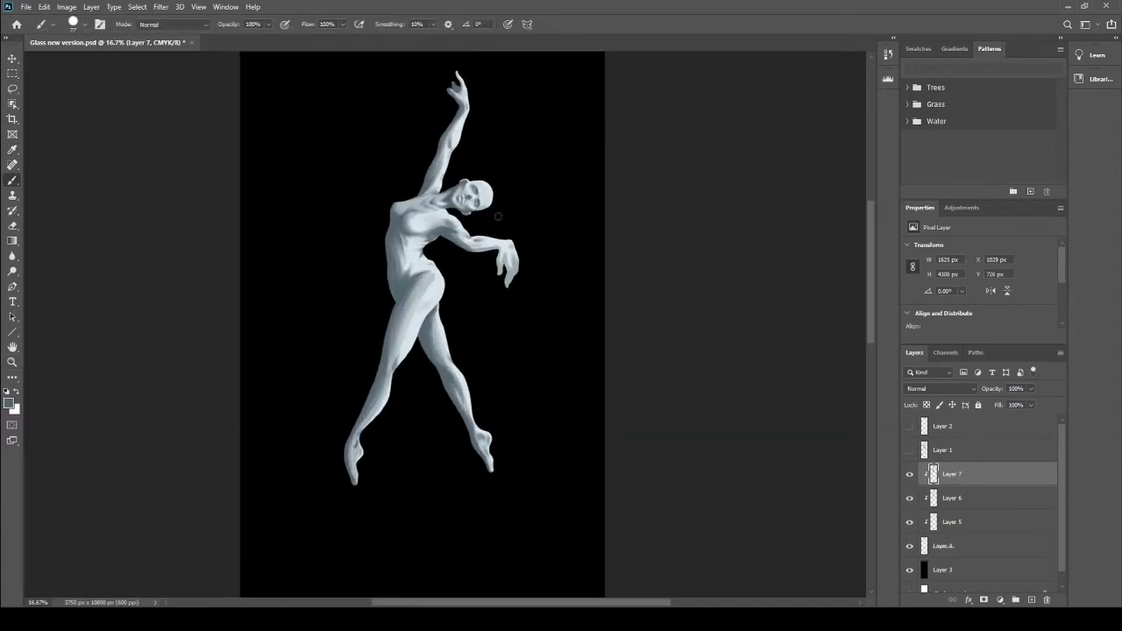
pyautogui.moveTo(452, 325); pyautogui.dragTo(402, 279)
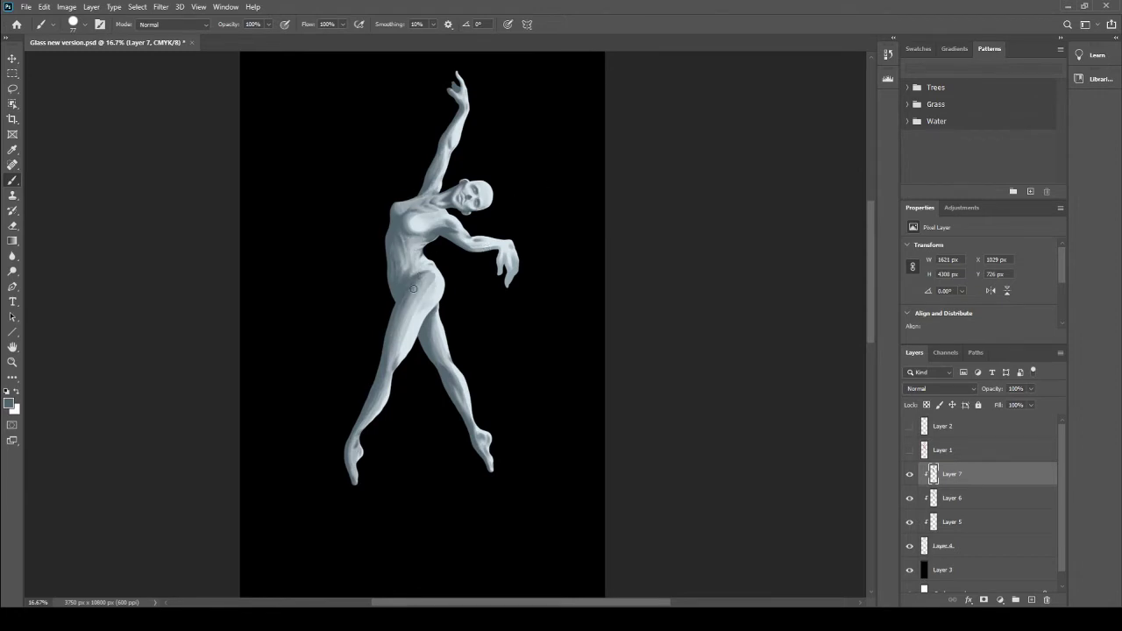
# Step: Try a lighter sampled wash across the background, undo it, and fit the canvas to the window
pyautogui.keyDown('alt'); pyautogui.click(429, 279); pyautogui.keyUp('alt')
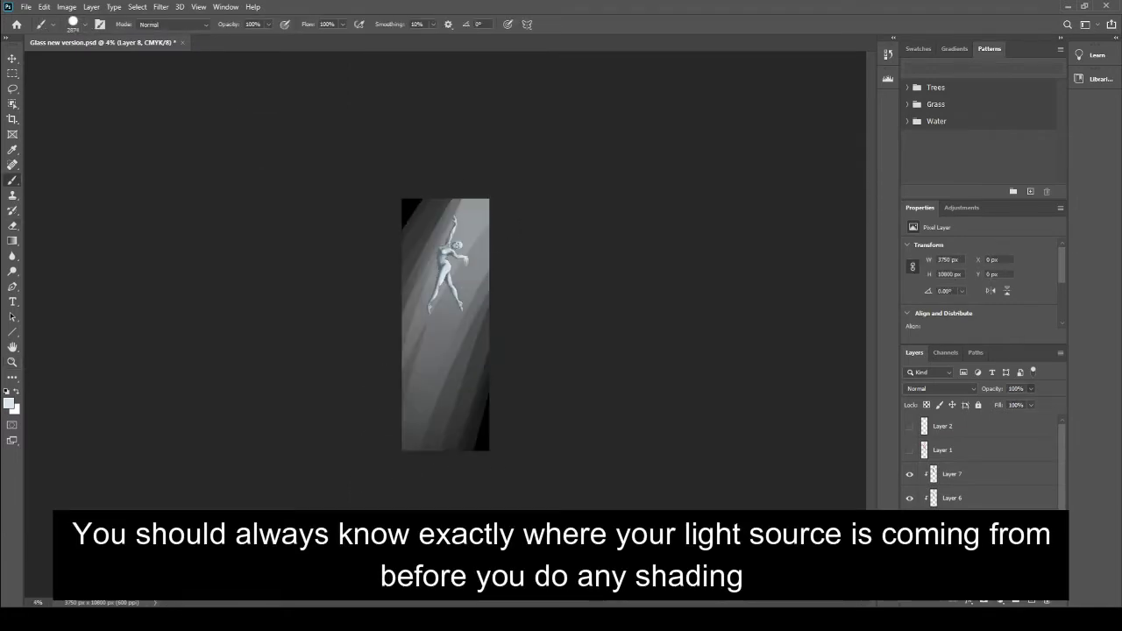
pyautogui.moveTo(365, 407)
pyautogui.mouseDown()
pyautogui.moveTo(500, 187)
pyautogui.moveTo(514, 209)
pyautogui.mouseUp()
pyautogui.hotkey('ctrl', 'z')
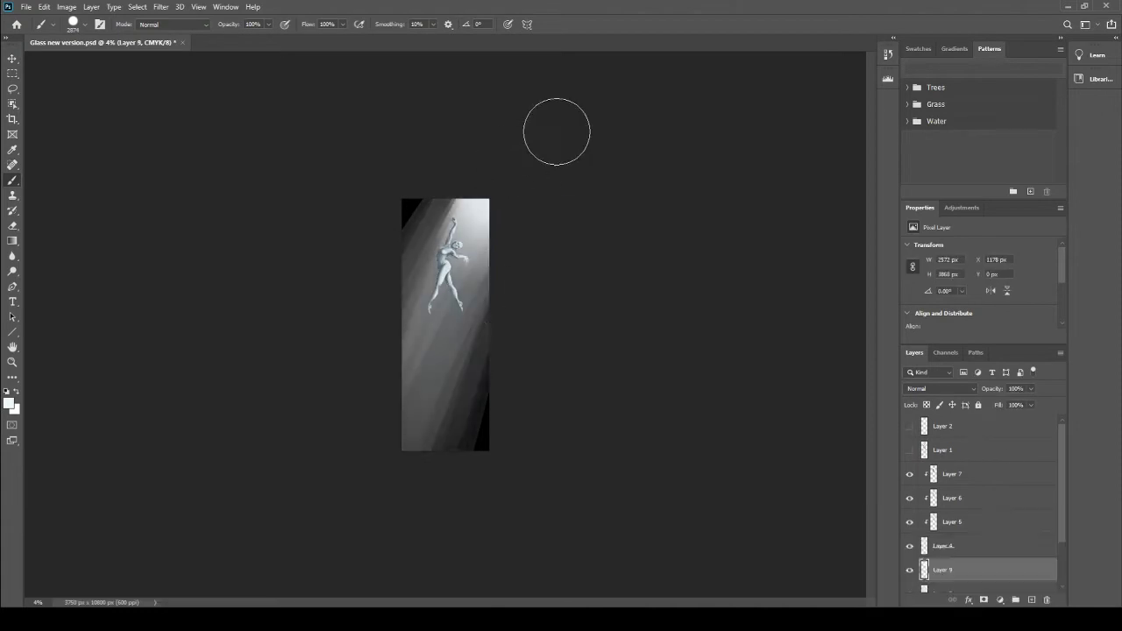
pyautogui.press('z')
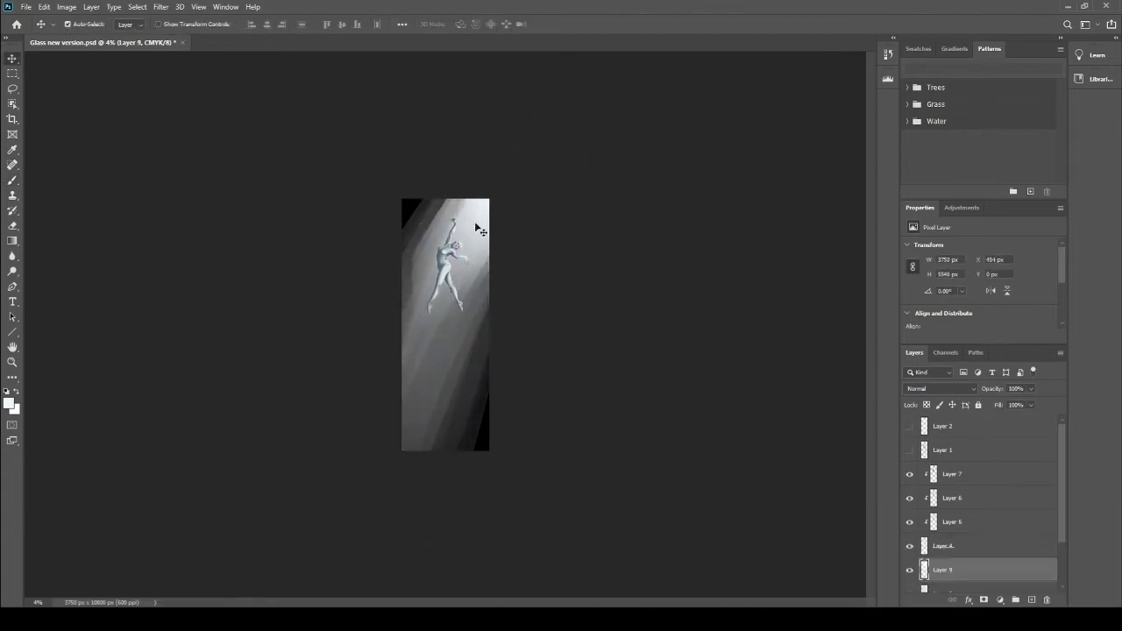
pyautogui.hotkey('ctrl', '0')
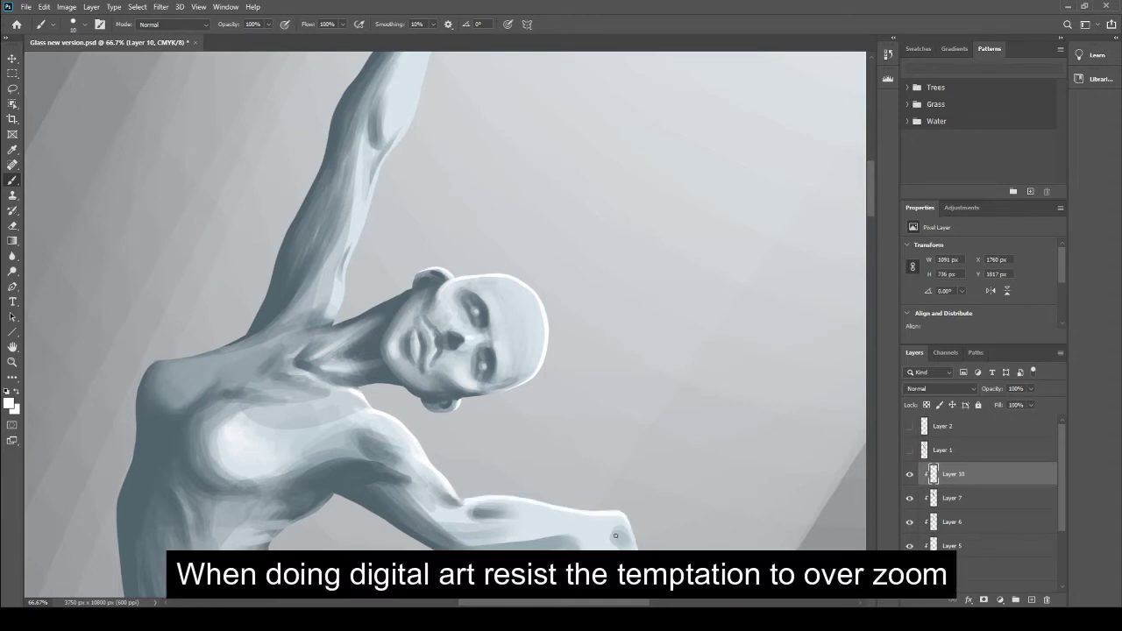
# Step: On Layer 7, use a larger brush to define the fingers and right edge of the hand
pyautogui.scroll(-3, 414, 464)
pyautogui.keyDown('ctrl'); pyautogui.click(584, 413); pyautogui.keyUp('ctrl')
pyautogui.press(']')
pyautogui.press(']')
pyautogui.moveTo(584, 413); pyautogui.dragTo(571, 518)
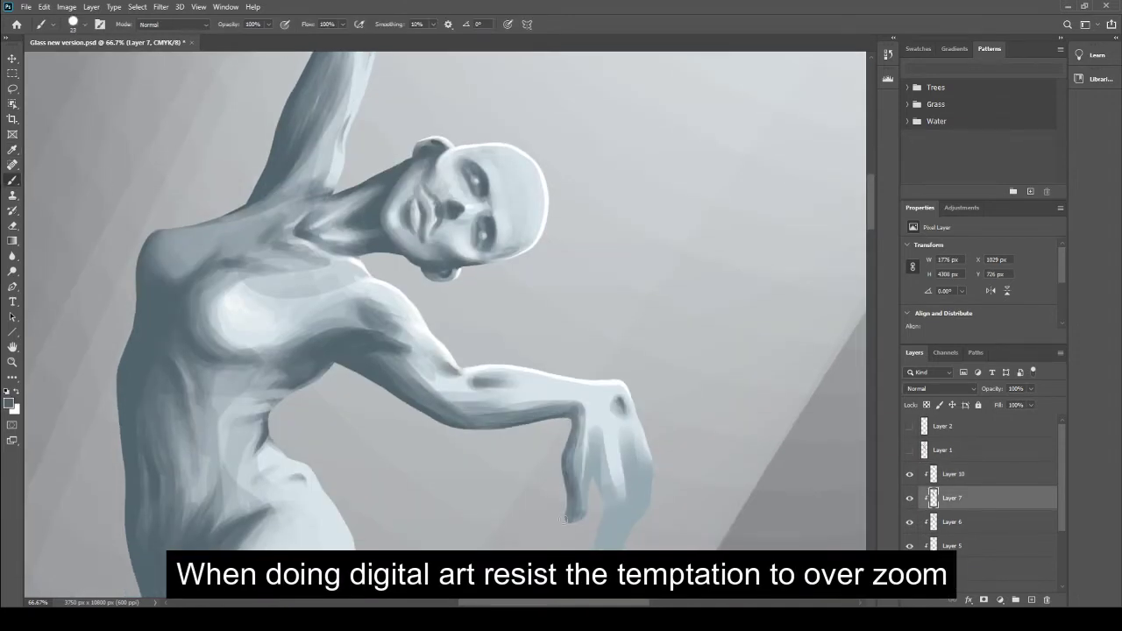
pyautogui.moveTo(605, 449)
pyautogui.mouseDown()
pyautogui.moveTo(578, 521)
pyautogui.moveTo(607, 545)
pyautogui.mouseUp()
pyautogui.moveTo(613, 412); pyautogui.dragTo(628, 533)
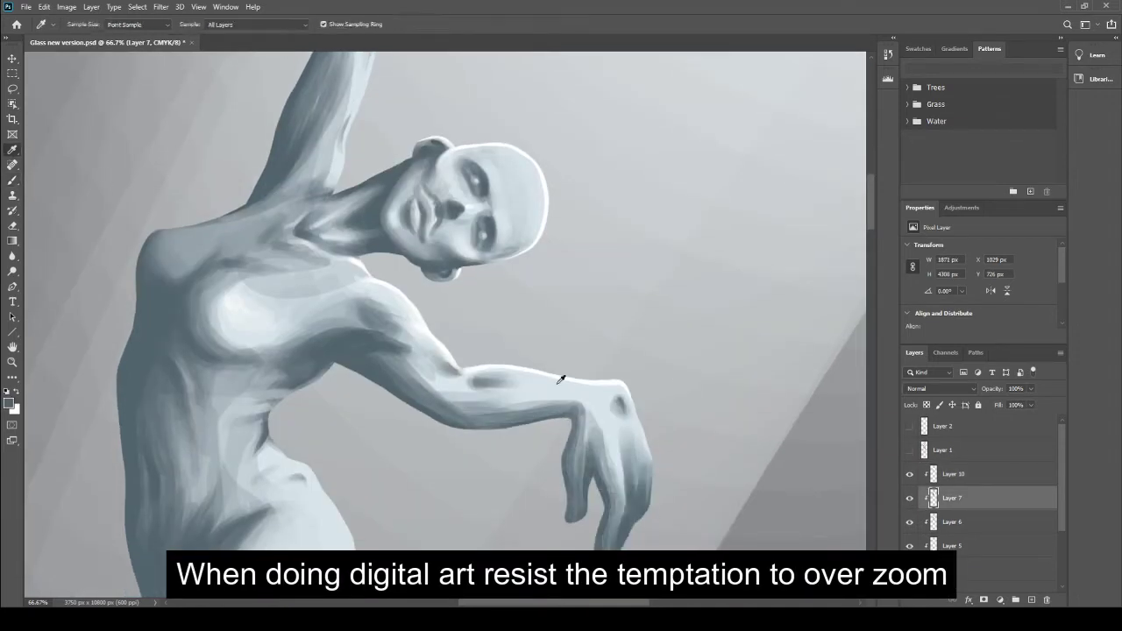
pyautogui.moveTo(648, 438); pyautogui.dragTo(627, 515)
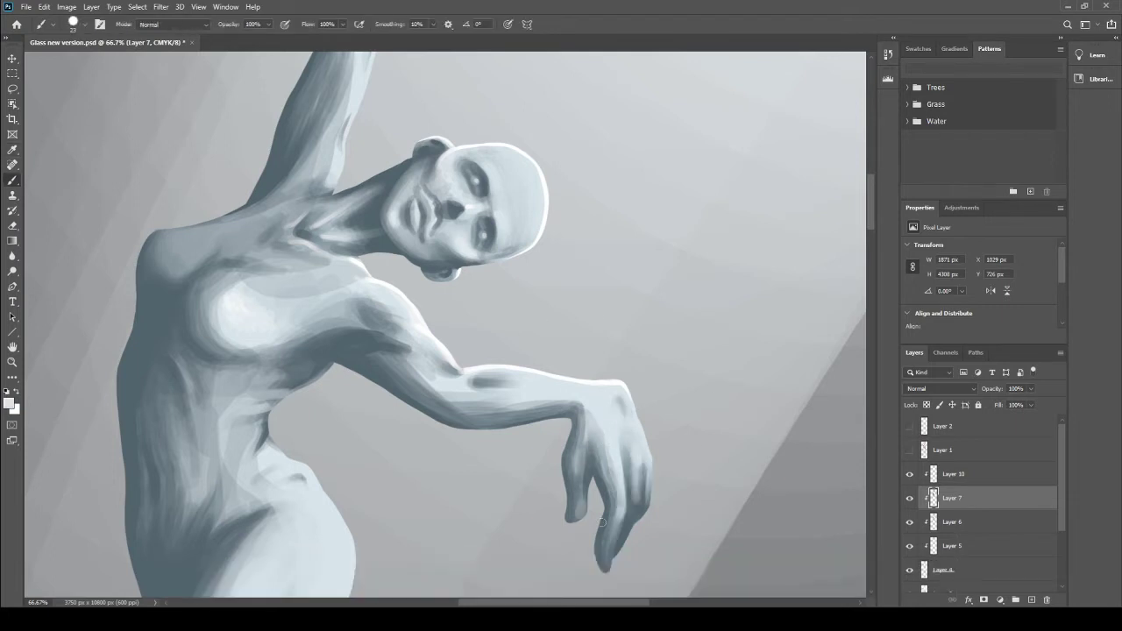
pyautogui.press('[')
pyautogui.press('[')
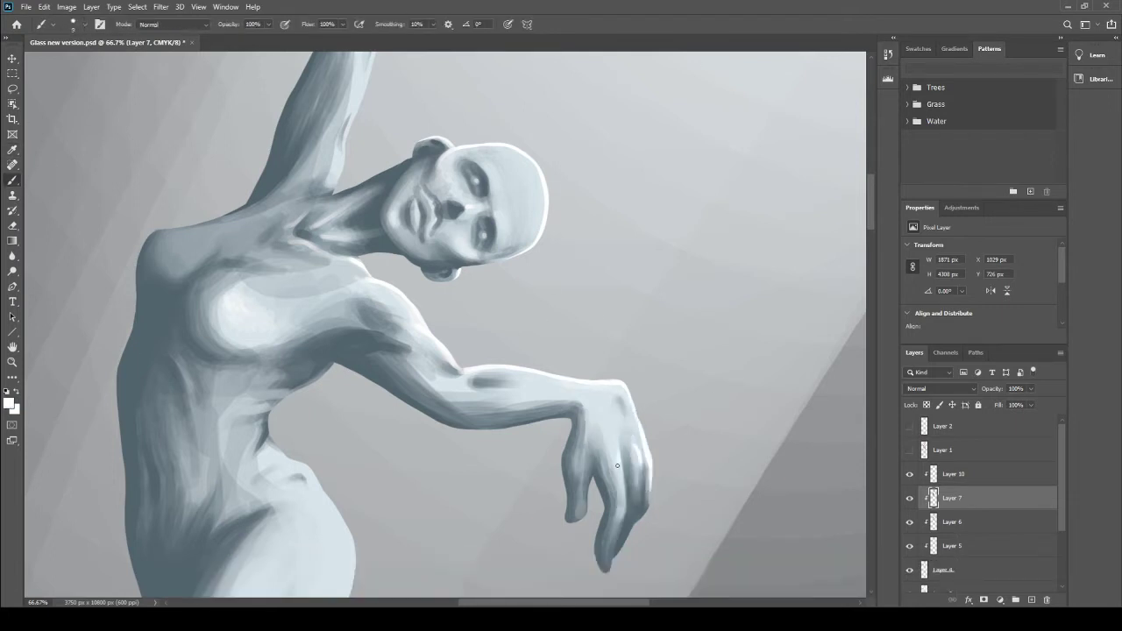
# Step: Paint lighter strokes along the right edges of the legs
pyautogui.scroll(-3, 368, 248)
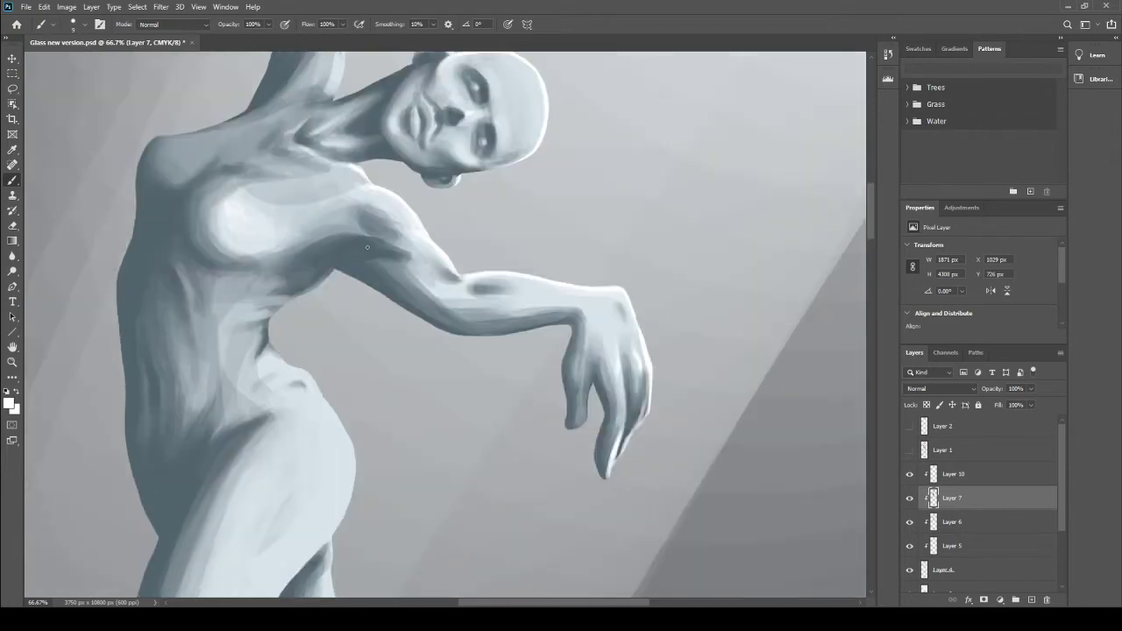
pyautogui.scroll(-6, 347, 491)
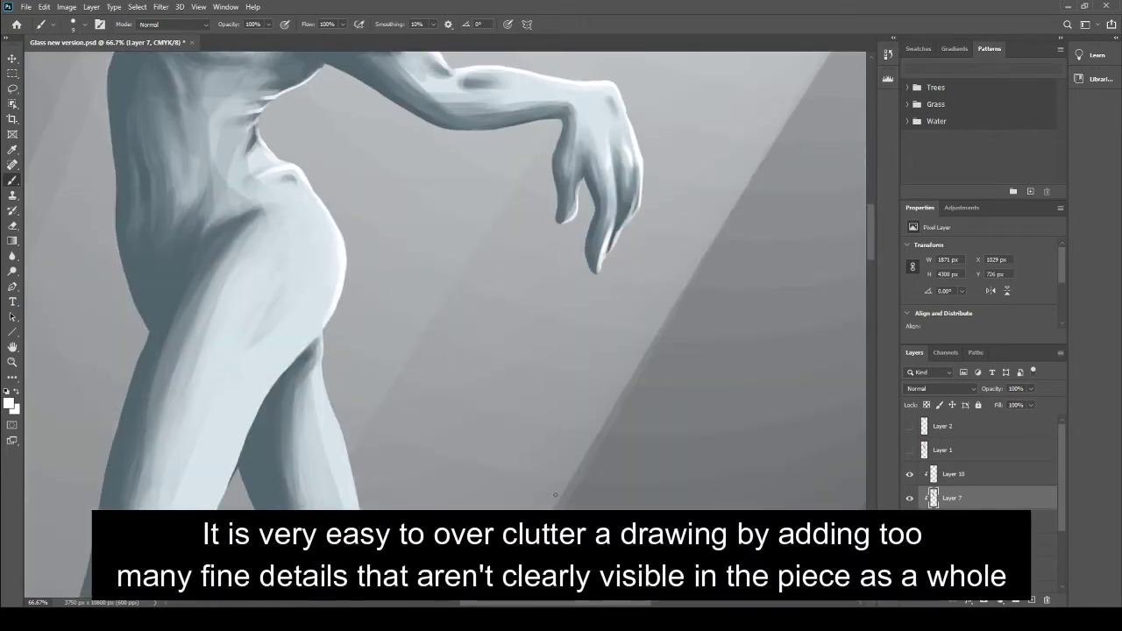
pyautogui.scroll(-2, 347, 491)
pyautogui.moveTo(317, 279); pyautogui.dragTo(323, 337)
pyautogui.moveTo(374, 507); pyautogui.dragTo(324, 364)
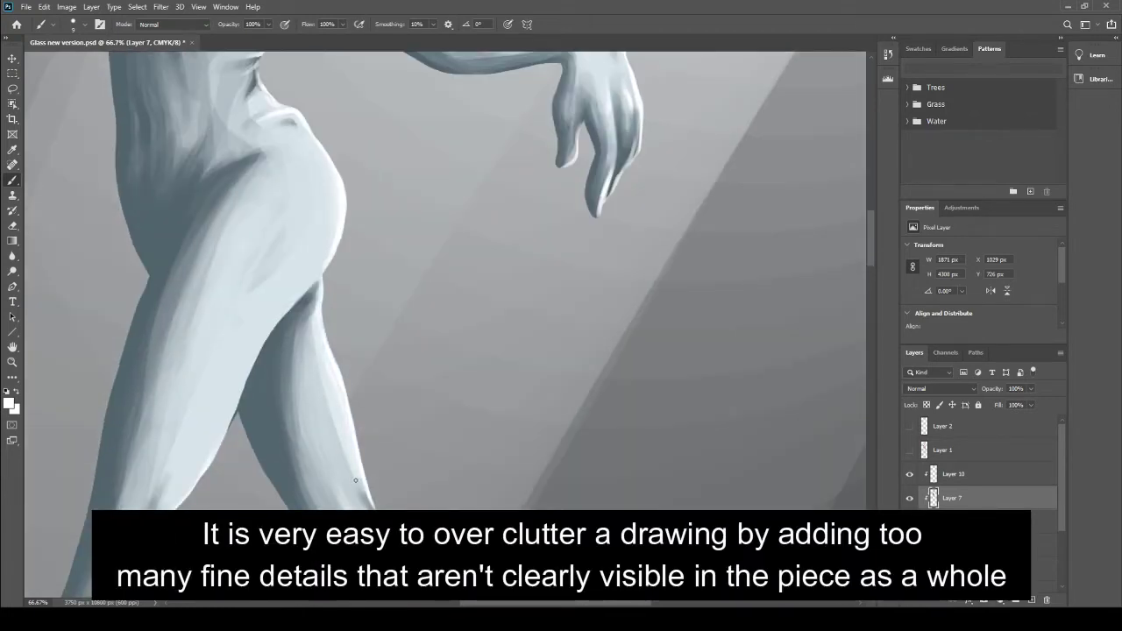
pyautogui.scroll(-5, 575, 454)
pyautogui.scroll(-5, 306, 250)
pyautogui.moveTo(399, 250); pyautogui.dragTo(442, 348)
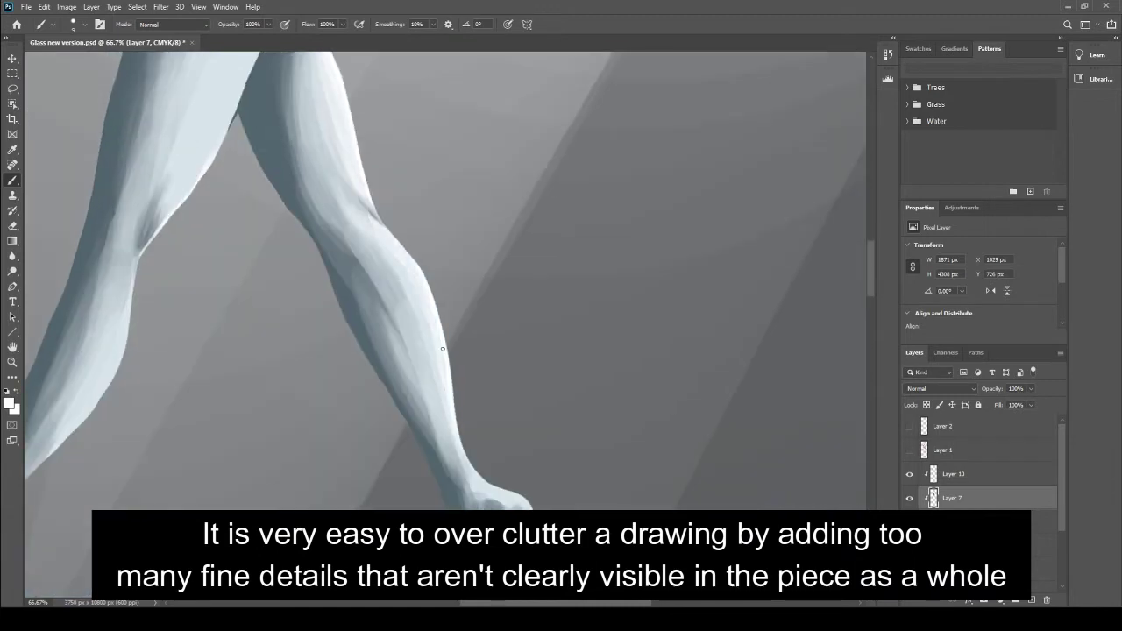
pyautogui.scroll(-1, 443, 386)
pyautogui.hscroll(-10, 448, 275)
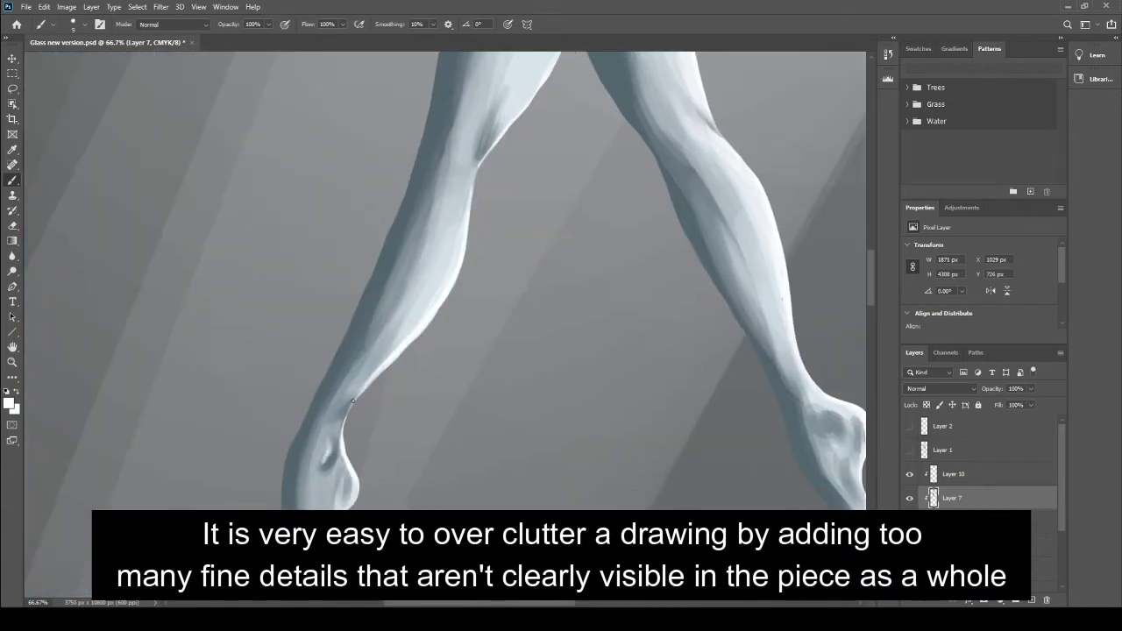
pyautogui.scroll(-2, 352, 402)
# Step: Set the view to 33.3% on the legs and return to the brush
pyautogui.press('z')
pyautogui.click(191, 326)
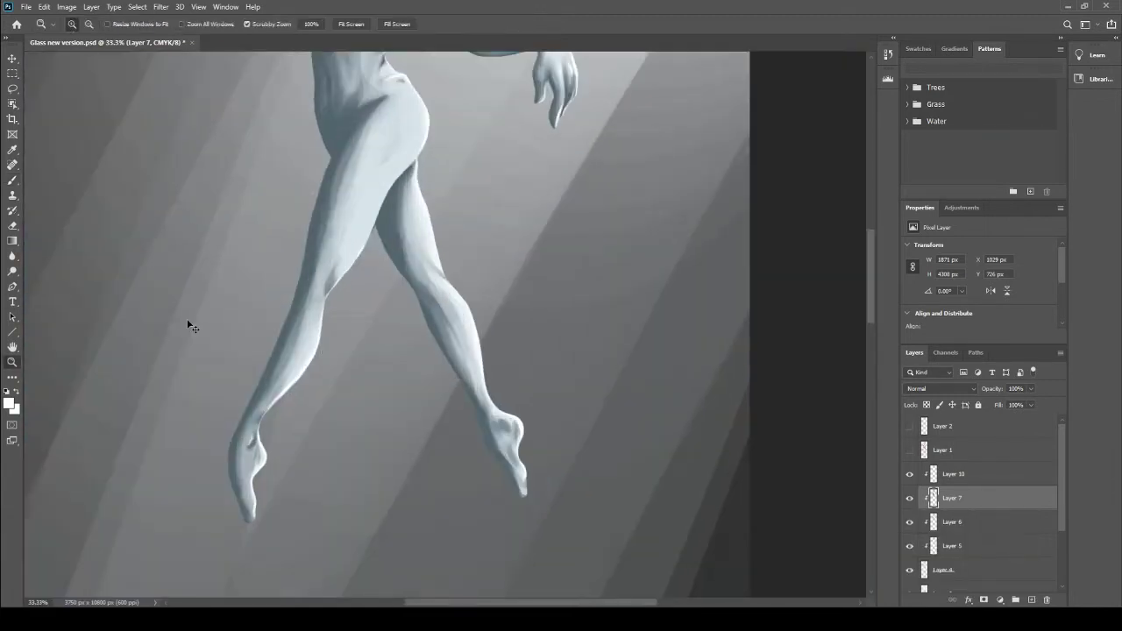
pyautogui.press('b')
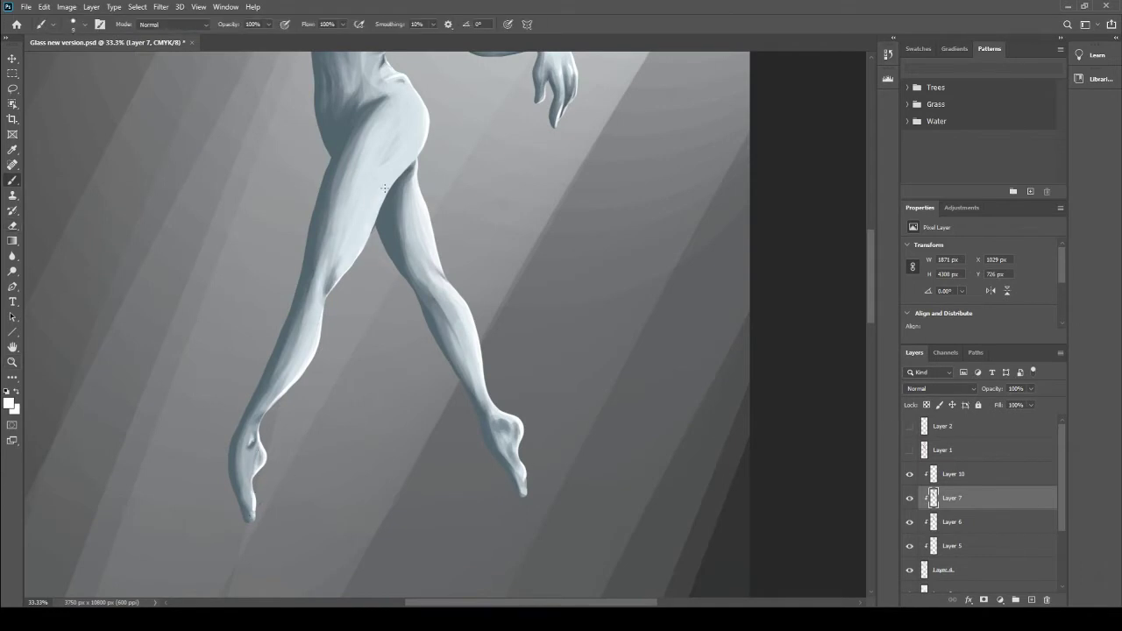
pyautogui.scroll(5, 407, 283)
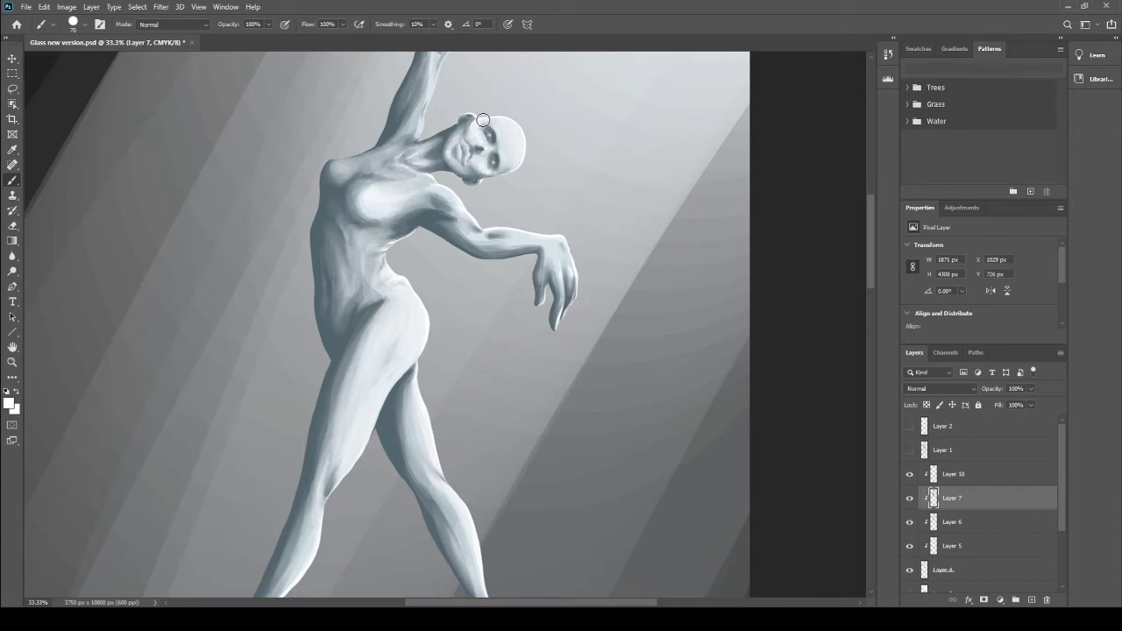
pyautogui.hotkey('ctrl', 'shift', 'alt', 'n')
# Step: With a dark colour, shade the neck, collarbone and under the jaw
pyautogui.press('x')
pyautogui.hotkey('ctrl', '1')
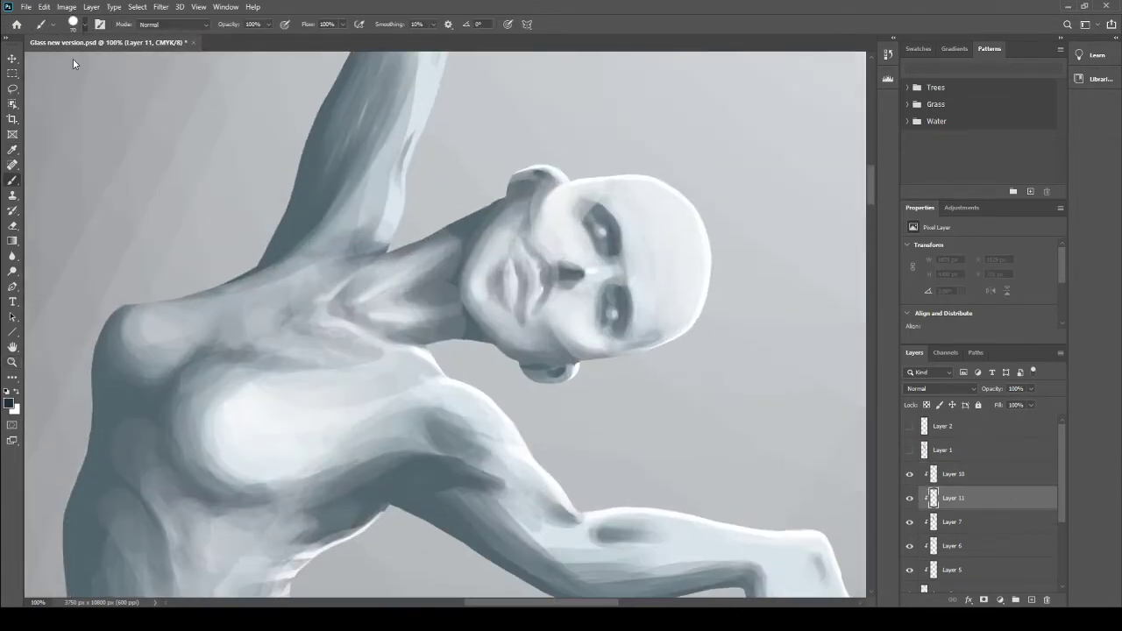
pyautogui.moveTo(502, 202)
pyautogui.mouseDown()
pyautogui.moveTo(460, 326)
pyautogui.moveTo(491, 346)
pyautogui.moveTo(412, 333)
pyautogui.moveTo(439, 238)
pyautogui.moveTo(341, 307)
pyautogui.mouseUp()
pyautogui.moveTo(443, 250); pyautogui.dragTo(412, 326)
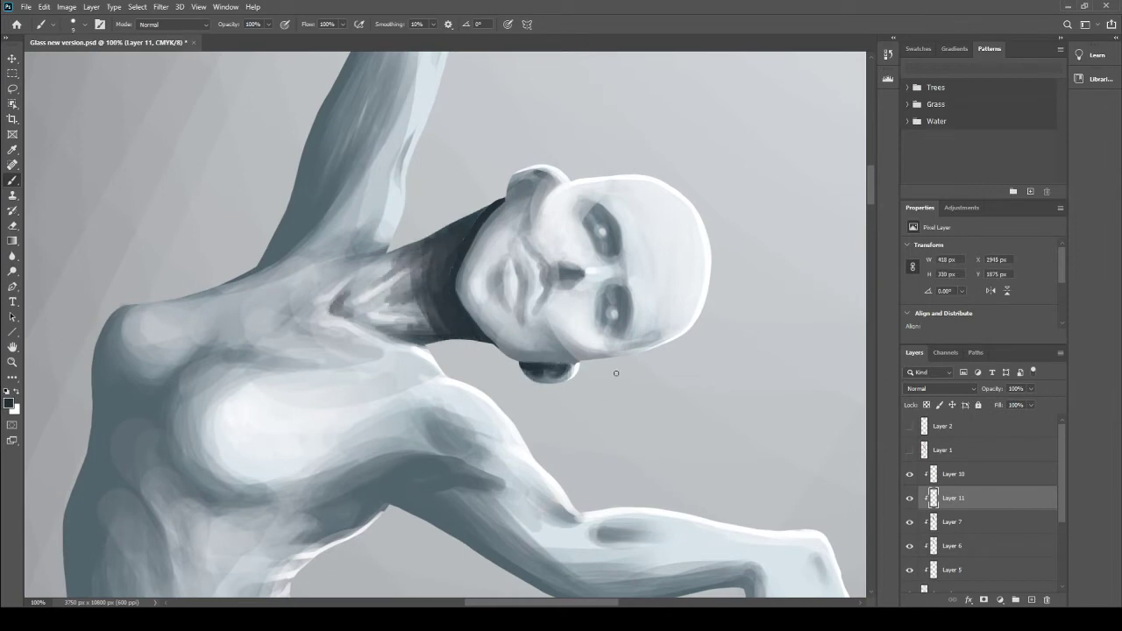
pyautogui.moveTo(578, 361); pyautogui.dragTo(493, 334)
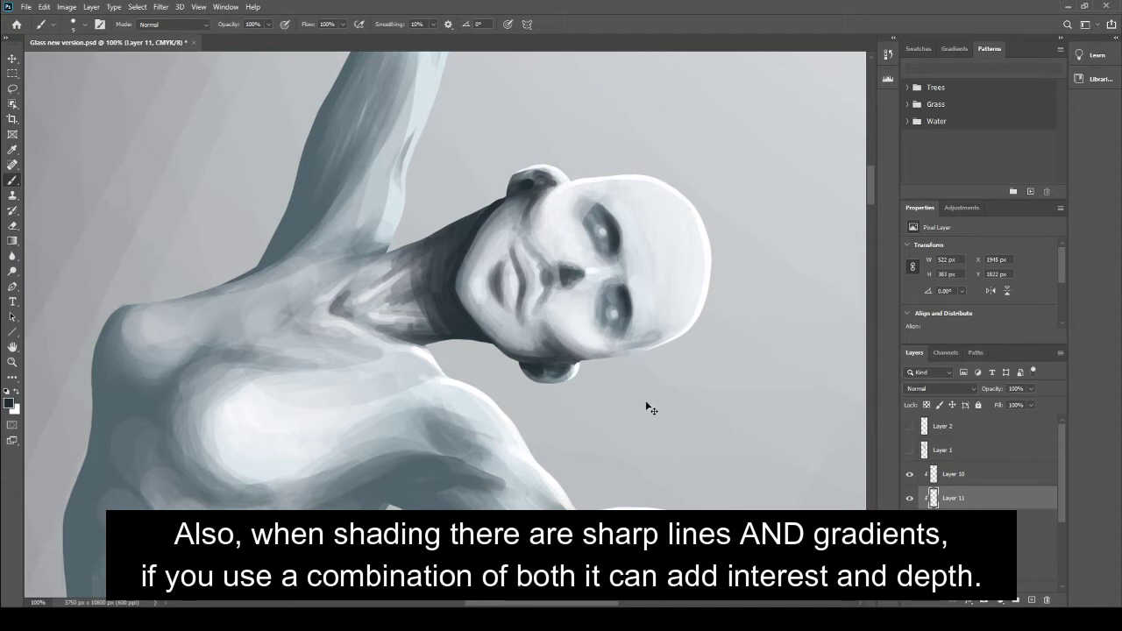
# Step: Shade the chest, left shoulder edge, underarm and underside of the forearm
pyautogui.moveTo(167, 395); pyautogui.dragTo(219, 498)
pyautogui.scroll(-2, 175, 394)
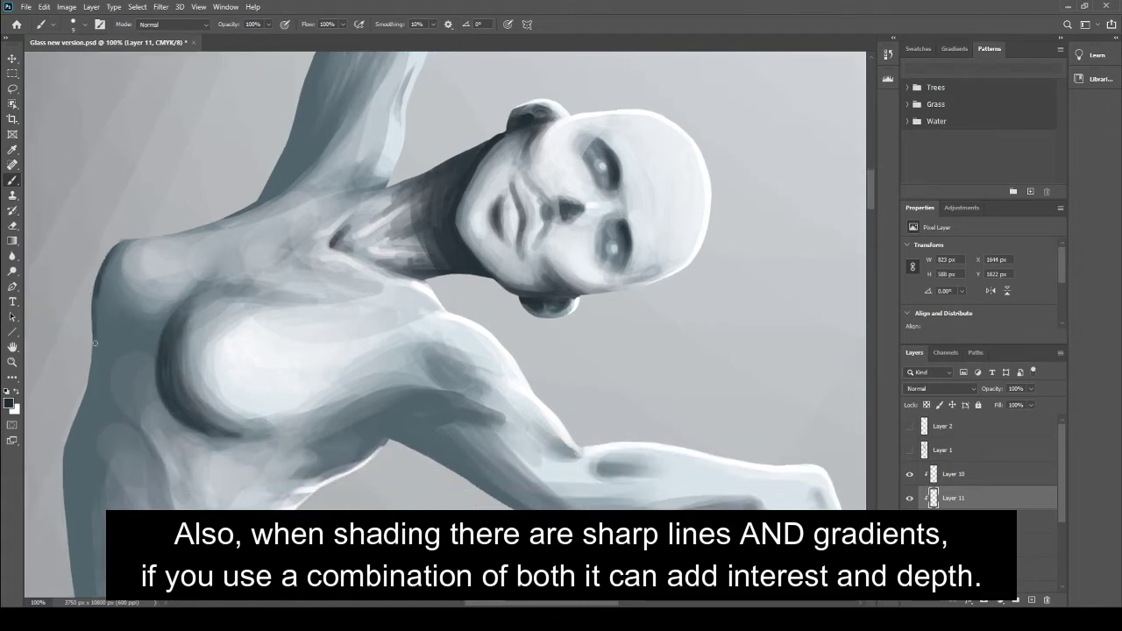
pyautogui.moveTo(98, 255); pyautogui.dragTo(104, 311)
pyautogui.hotkey('ctrl', '-')
pyautogui.moveTo(382, 324)
pyautogui.mouseDown()
pyautogui.moveTo(491, 351)
pyautogui.moveTo(522, 374)
pyautogui.moveTo(659, 386)
pyautogui.moveTo(688, 530)
pyautogui.mouseUp()
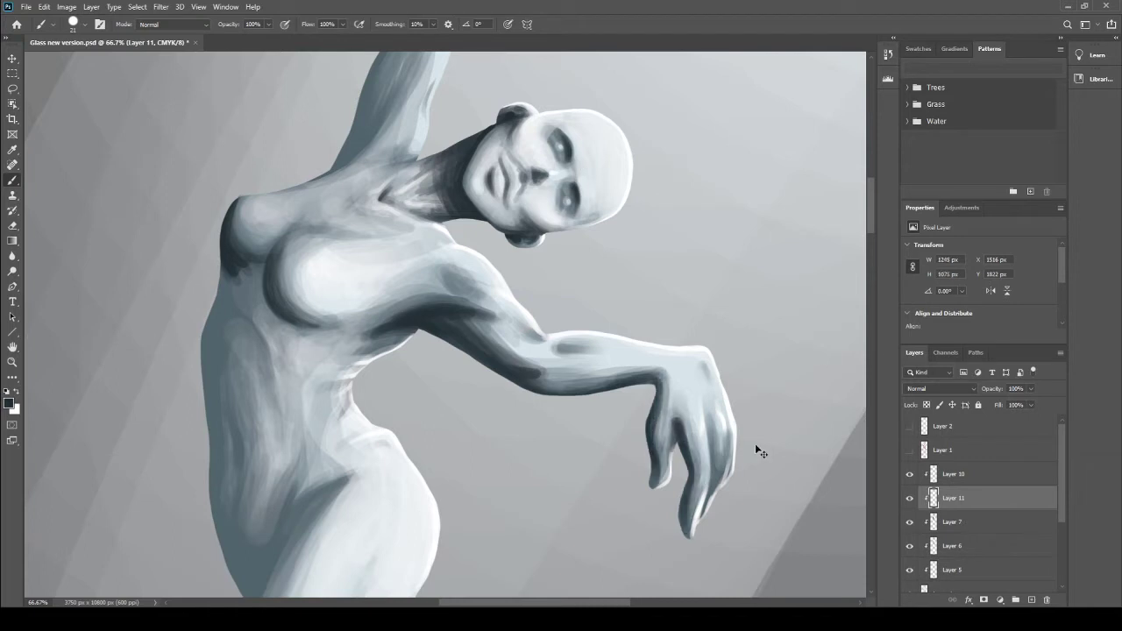
pyautogui.moveTo(718, 425); pyautogui.dragTo(711, 484)
# Step: Darken the left edge of the torso, waist and hip
pyautogui.moveTo(675, 368); pyautogui.dragTo(658, 412)
pyautogui.moveTo(241, 263); pyautogui.dragTo(211, 473)
pyautogui.moveTo(210, 359); pyautogui.dragTo(230, 522)
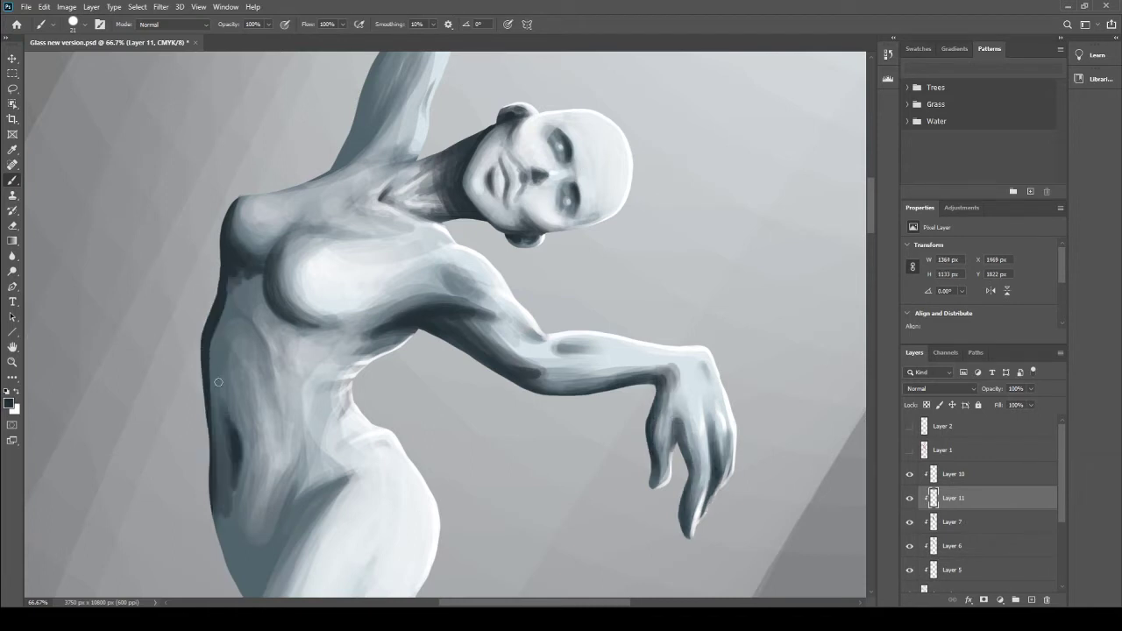
pyautogui.moveTo(219, 302); pyautogui.dragTo(223, 574)
pyautogui.moveTo(228, 315)
pyautogui.mouseDown()
pyautogui.moveTo(237, 399)
pyautogui.moveTo(258, 263)
pyautogui.moveTo(263, 368)
pyautogui.mouseUp()
pyautogui.moveTo(263, 324); pyautogui.dragTo(250, 469)
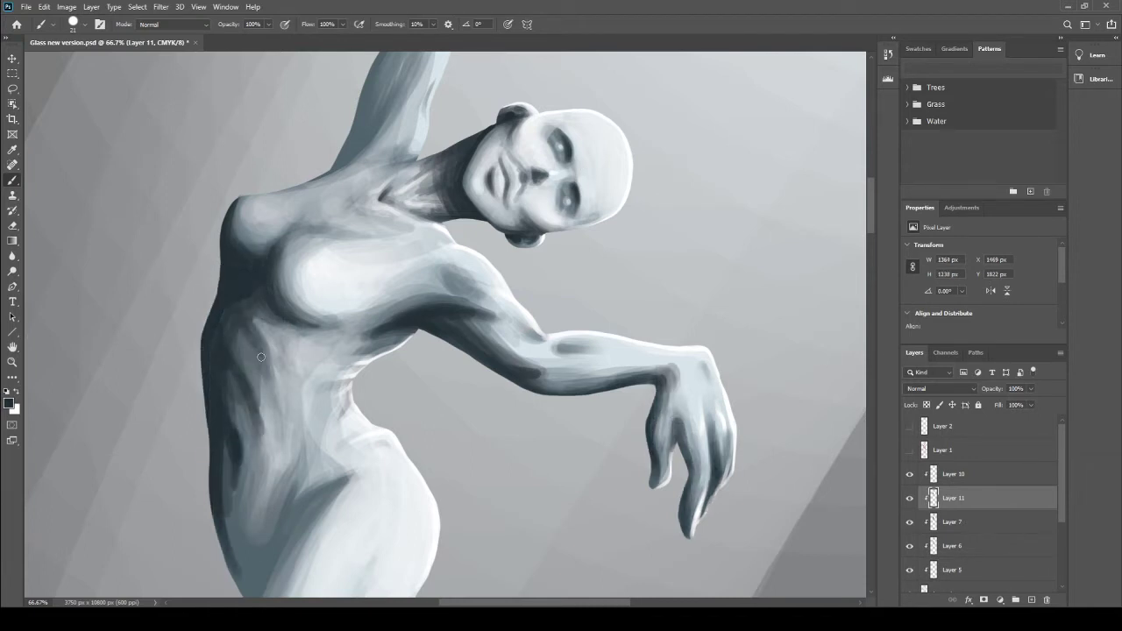
pyautogui.moveTo(263, 350)
pyautogui.mouseDown()
pyautogui.moveTo(233, 402)
pyautogui.moveTo(246, 303)
pyautogui.moveTo(230, 583)
pyautogui.mouseUp()
pyautogui.moveTo(293, 455); pyautogui.dragTo(254, 592)
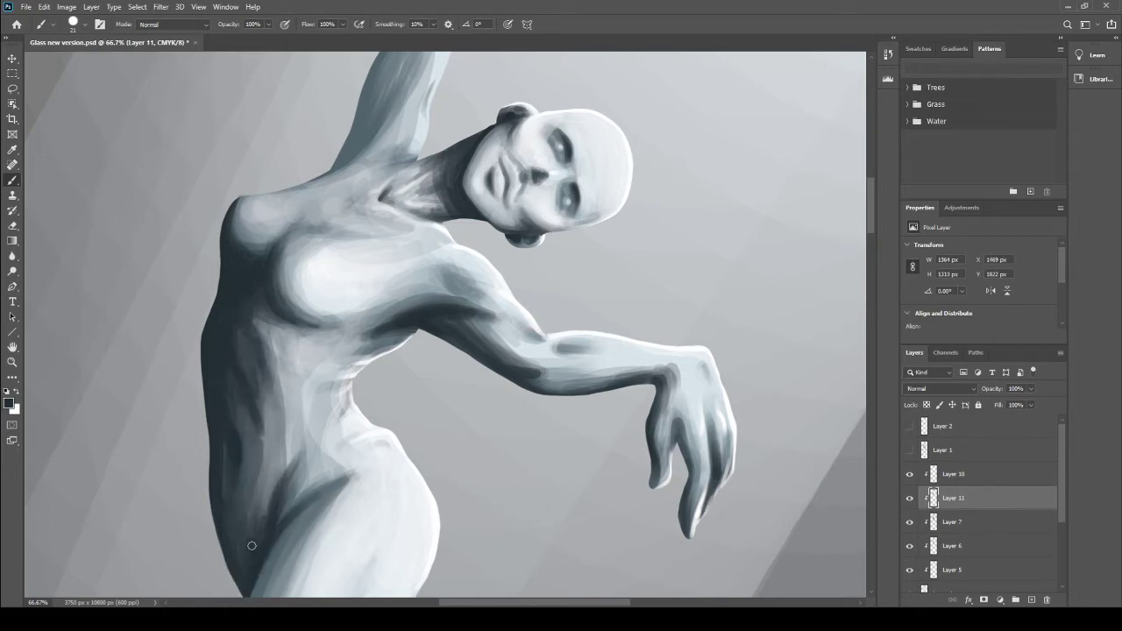
pyautogui.moveTo(268, 473); pyautogui.dragTo(241, 561)
# Step: Zoom out to review the whole shaded figure
pyautogui.hotkey('ctrl', '0')
pyautogui.scroll(5, 438, 350)
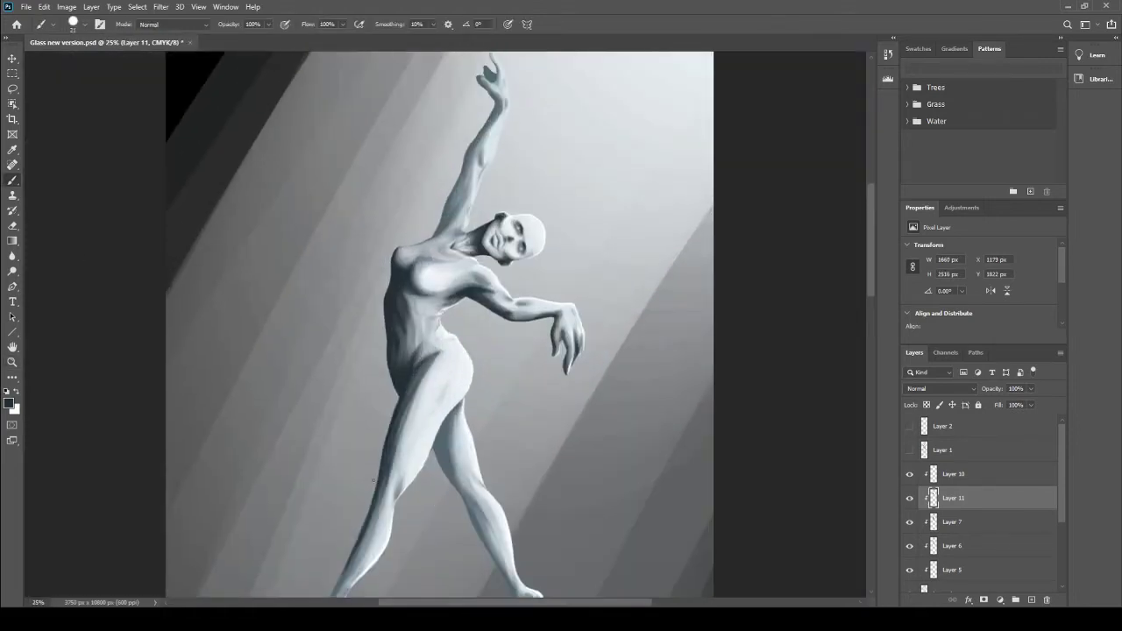
pyautogui.scroll(-4, 336, 444)
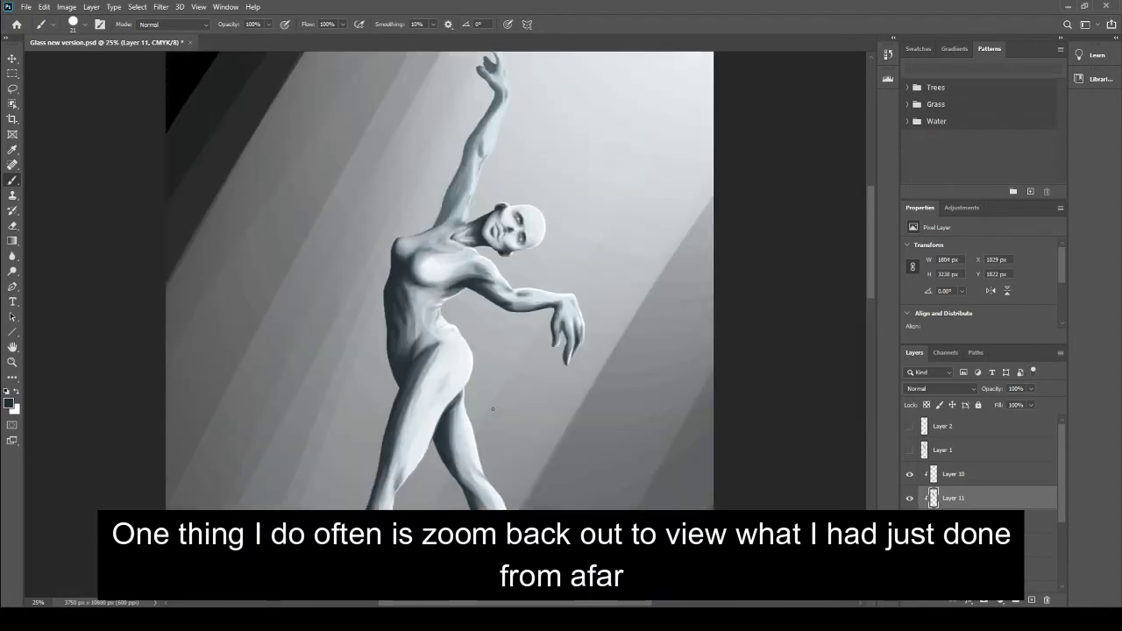
pyautogui.scroll(5, 530, 451)
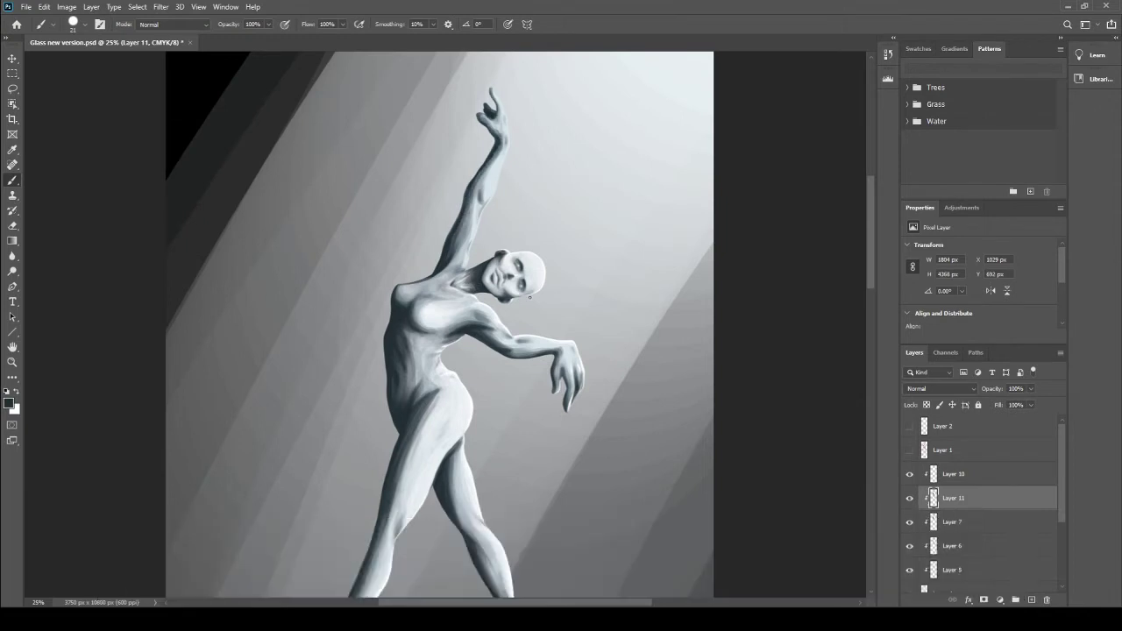
pyautogui.scroll(-5, 495, 113)
# Step: On Layer 10, paint a white highlight along the raised arm's edge
pyautogui.click(909, 473)
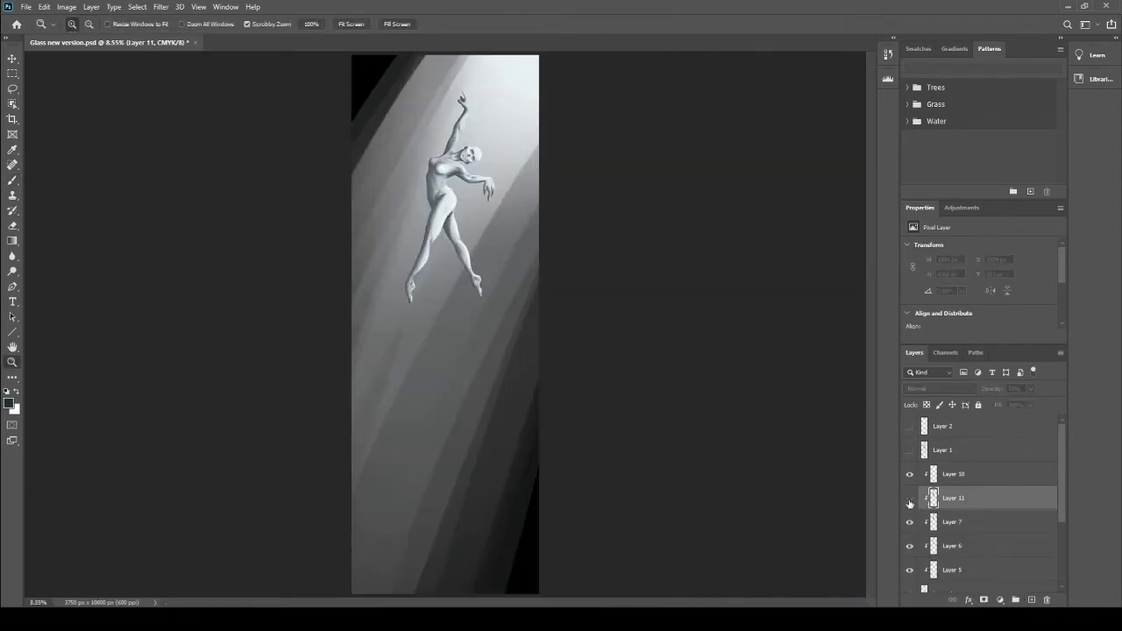
pyautogui.click(908, 473)
pyautogui.click(964, 473)
pyautogui.press('b')
pyautogui.press('x')
pyautogui.scroll(5, 447, 143)
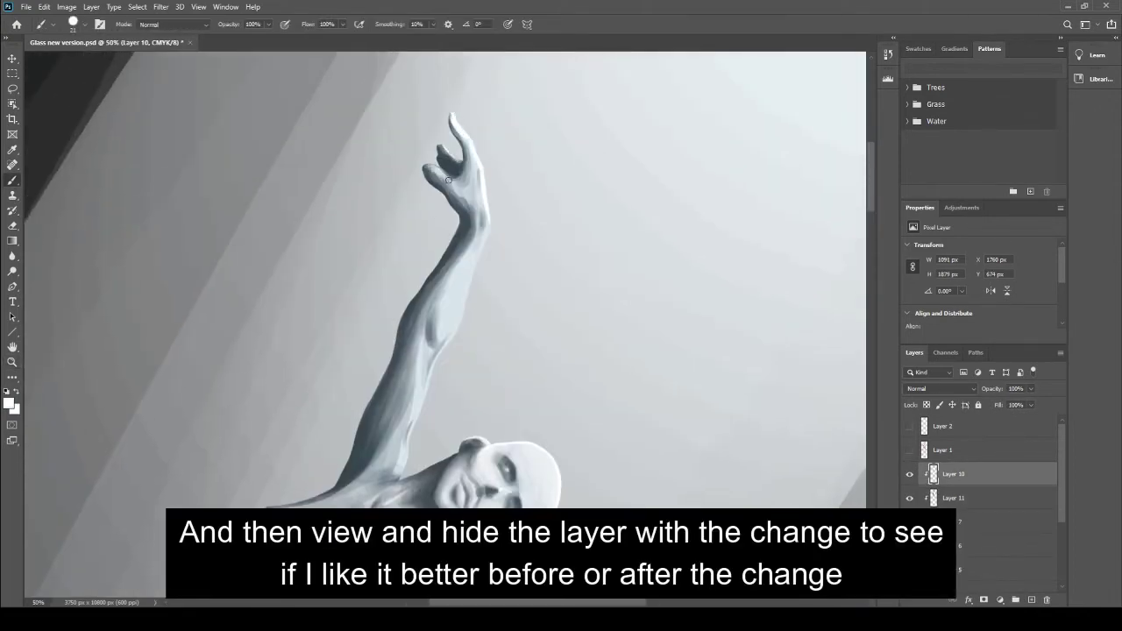
pyautogui.moveTo(448, 179); pyautogui.dragTo(403, 474)
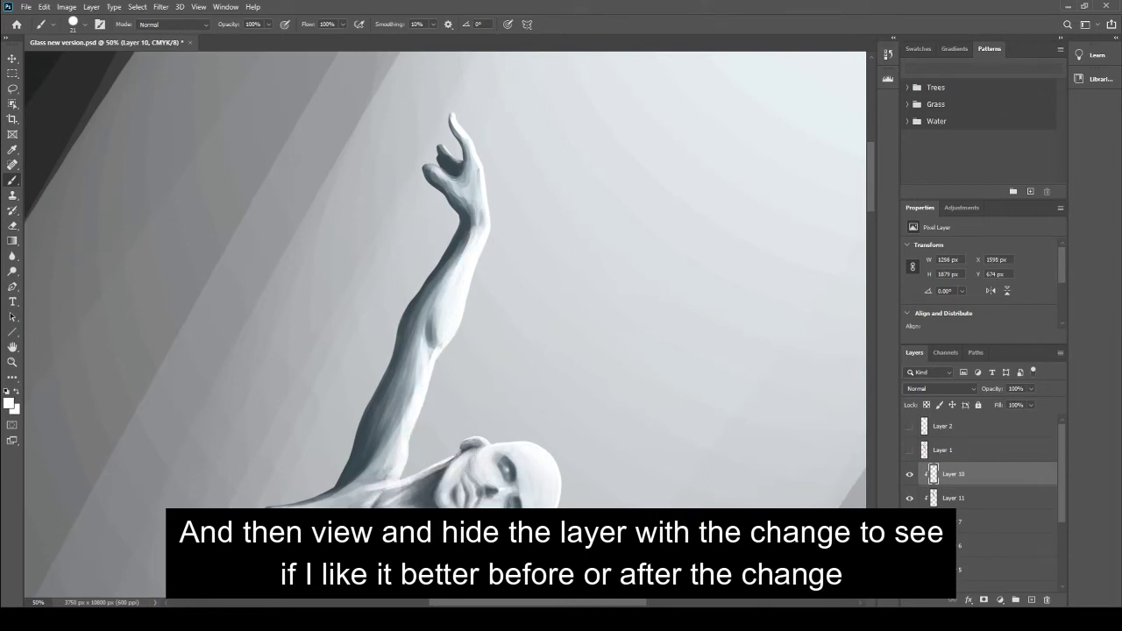
# Step: Toggle the Layer 8 light-beam layer off and on to compare the full image
pyautogui.hotkey('ctrl', '0')
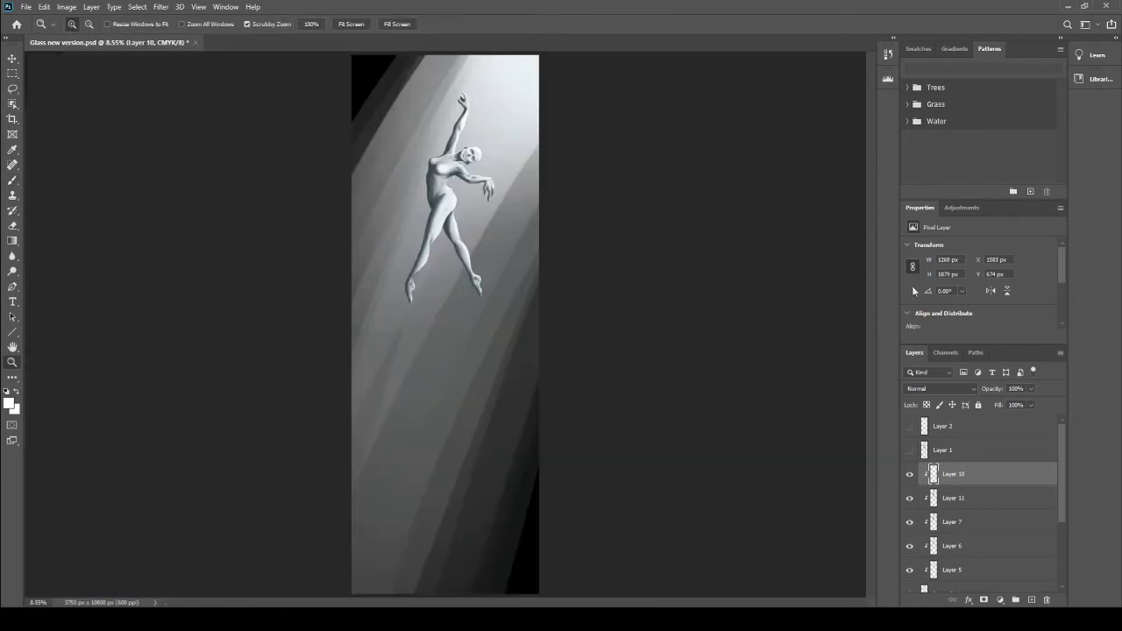
pyautogui.click(981, 518)
pyautogui.click(908, 532)
pyautogui.click(909, 532)
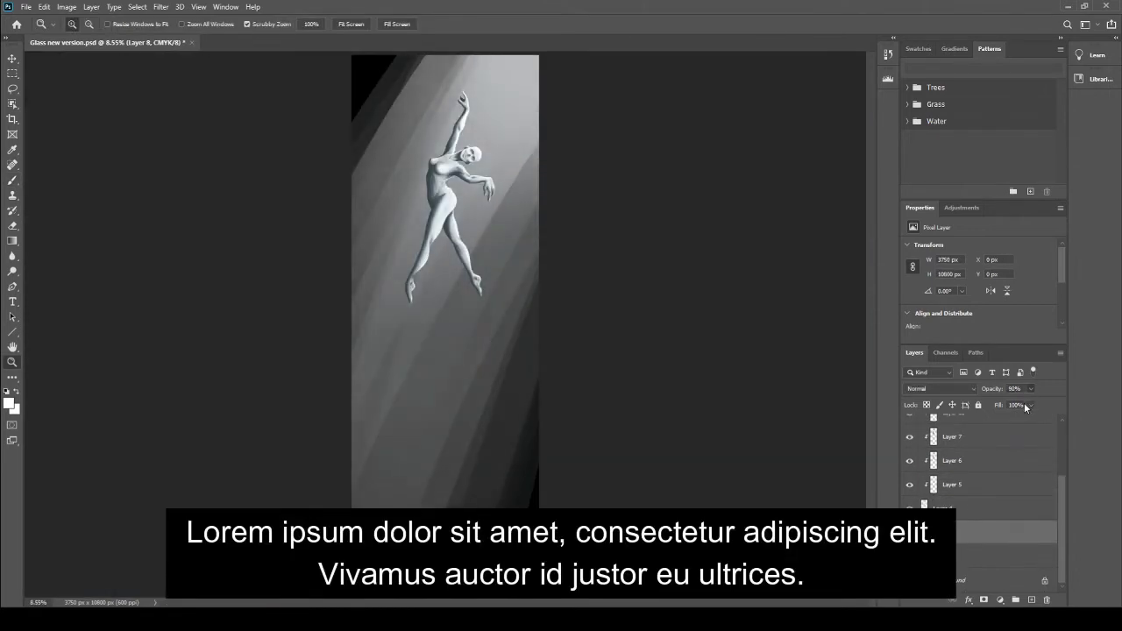
pyautogui.scroll(2, 1024, 402)
# Step: Draw a light-blue ellipse under the feet and duplicate it, offset down into a thick disc
pyautogui.scroll(-2, 981, 500)
pyautogui.click(999, 532)
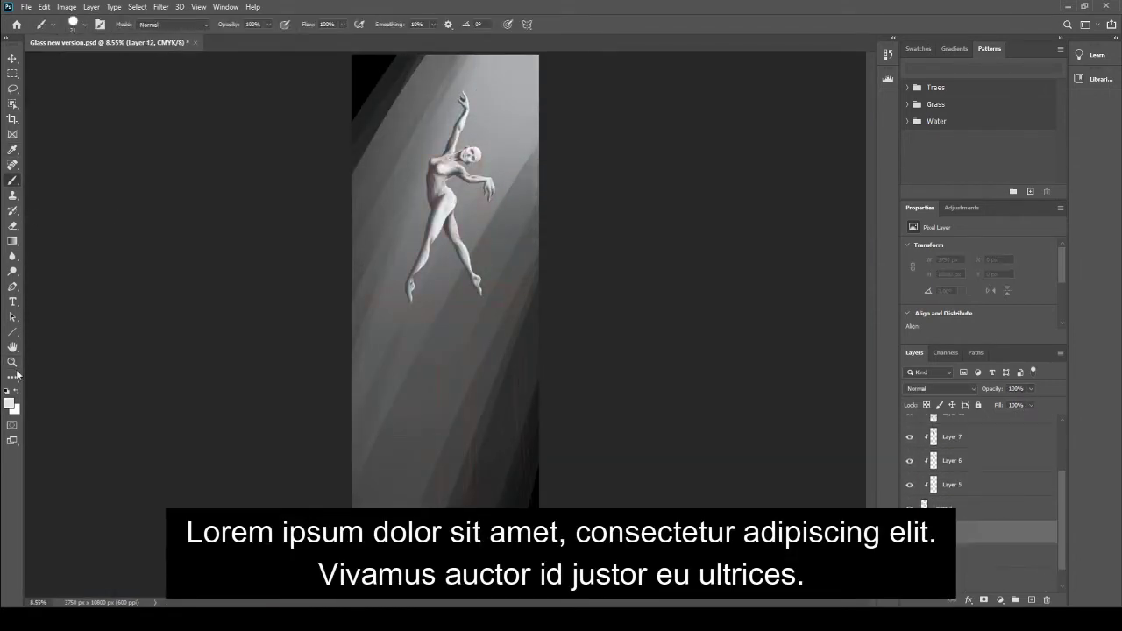
pyautogui.click(468, 291)
pyautogui.press('u')
pyautogui.moveTo(654, 343); pyautogui.dragTo(162, 260)
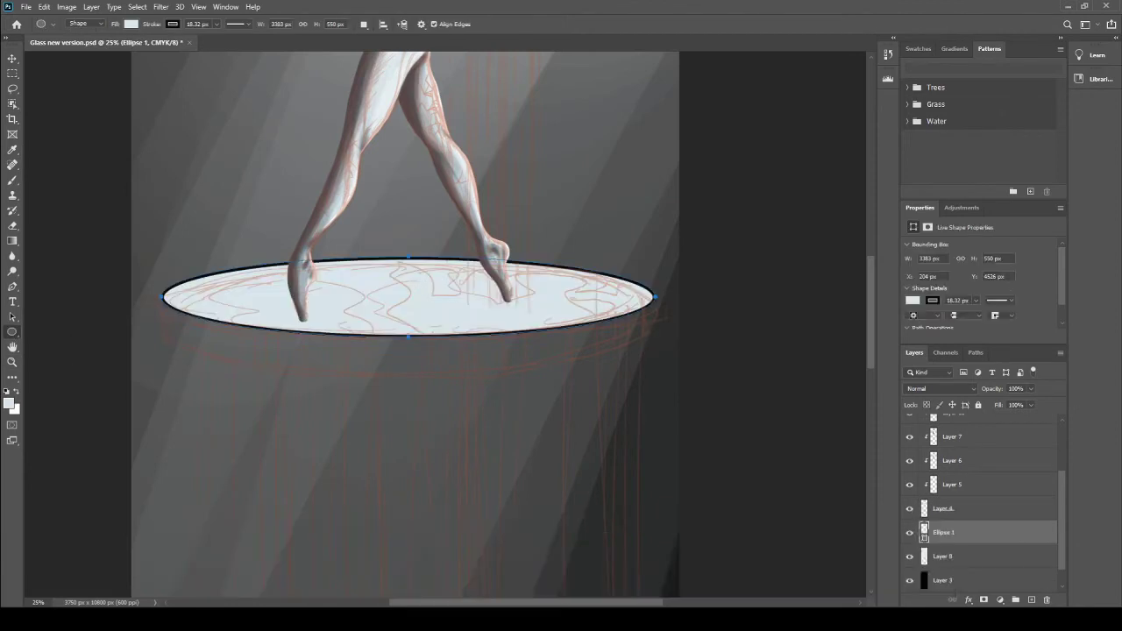
pyautogui.press('v')
pyautogui.hotkey('ctrl', 'j')
pyautogui.moveTo(429, 338); pyautogui.dragTo(429, 365)
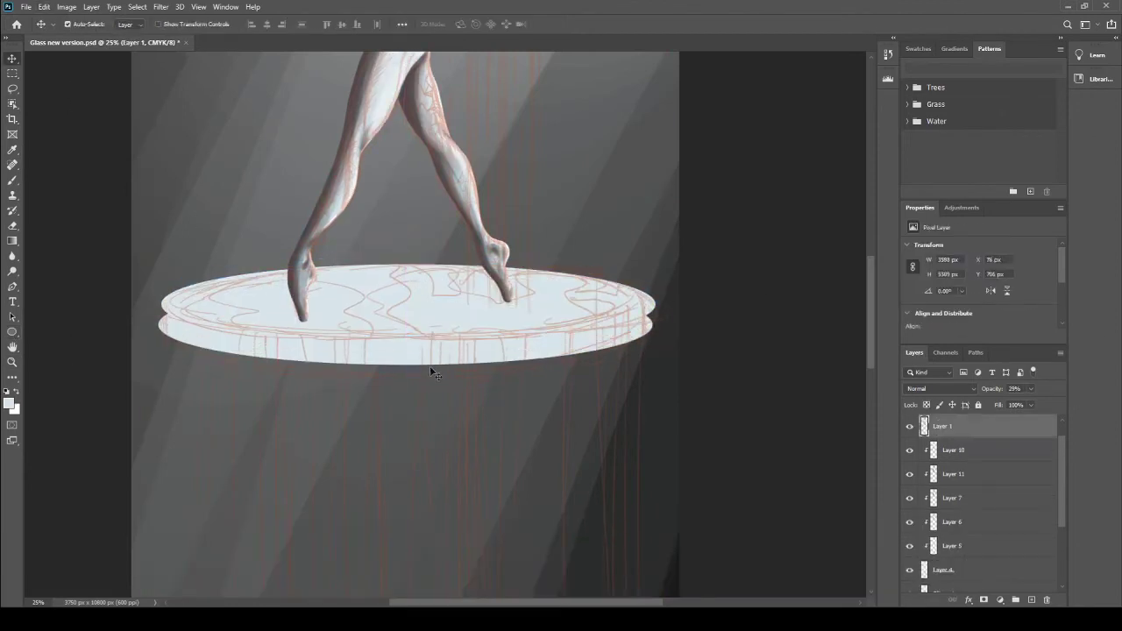
# Step: On a new layer, draw a tall thin rectangular pillar below the disc
pyautogui.press('b')
pyautogui.hotkey('ctrl', '+')
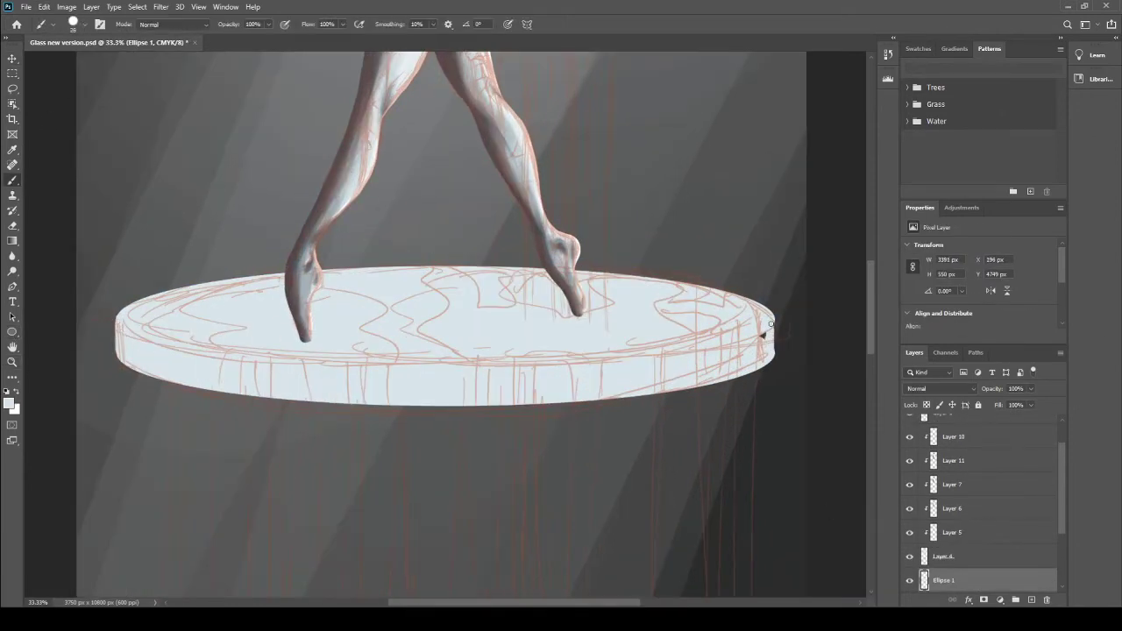
pyautogui.hotkey('ctrl', '0')
pyautogui.hotkey('alt', '[')
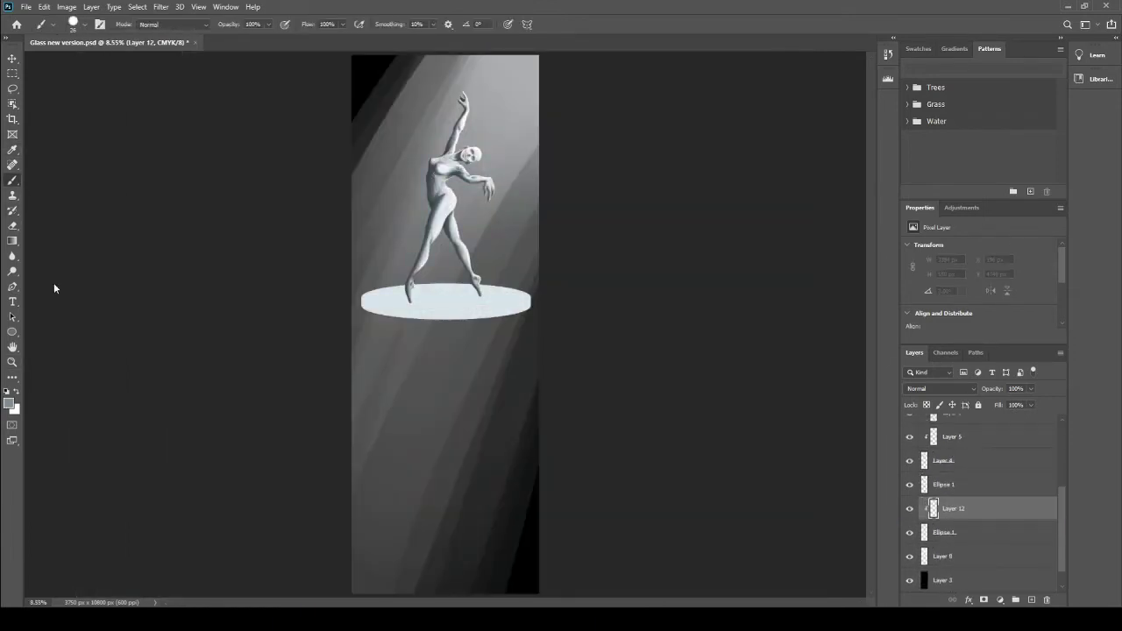
pyautogui.hotkey('ctrl', 'shift', 'alt', 'n')
pyautogui.press('u')
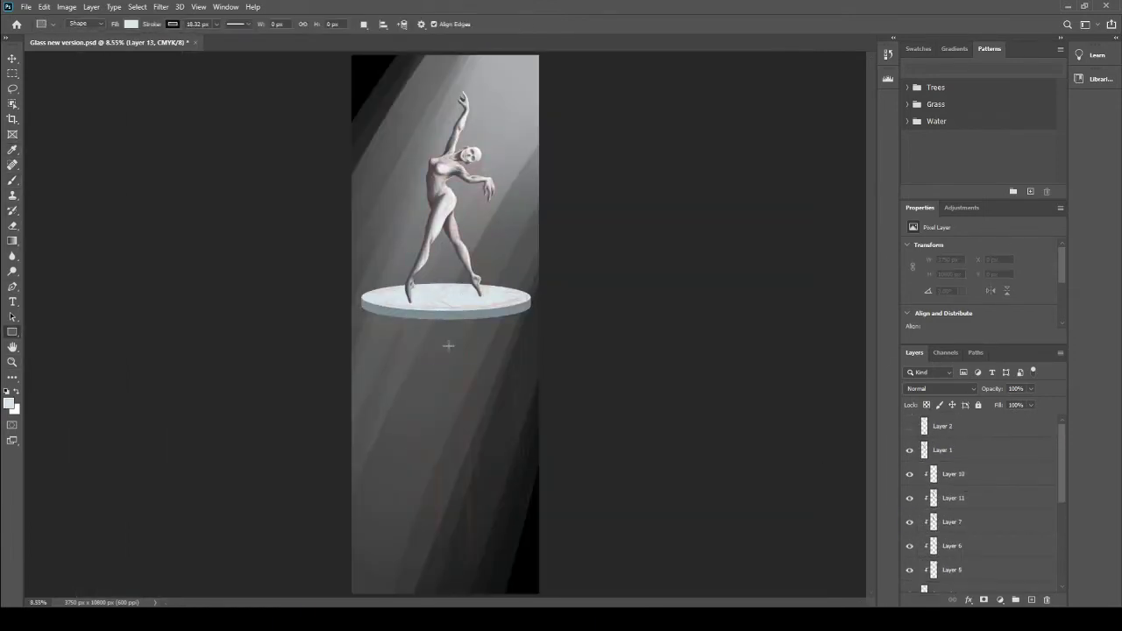
pyautogui.moveTo(438, 318); pyautogui.dragTo(455, 603)
pyautogui.press('v')
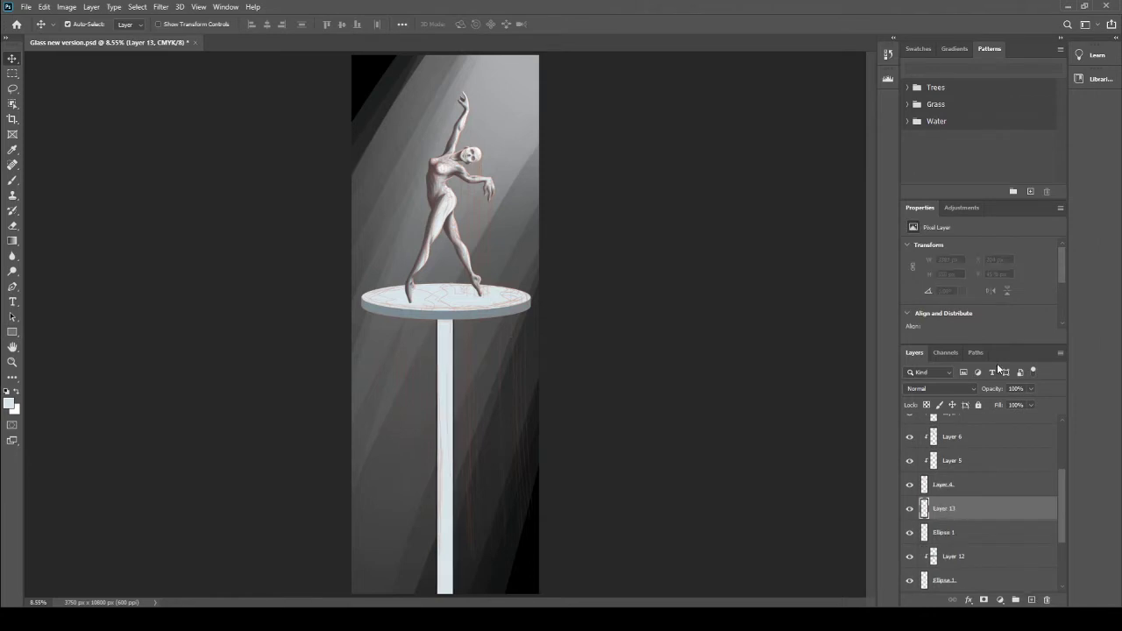
# Step: Clip Layer 13 onto the pillar and brush it darker toward the bottom
pyautogui.hotkey('alt', ']')
pyautogui.moveTo(909, 456); pyautogui.dragTo(938, 545)
pyautogui.press('b')
pyautogui.moveTo(446, 320); pyautogui.dragTo(441, 592)
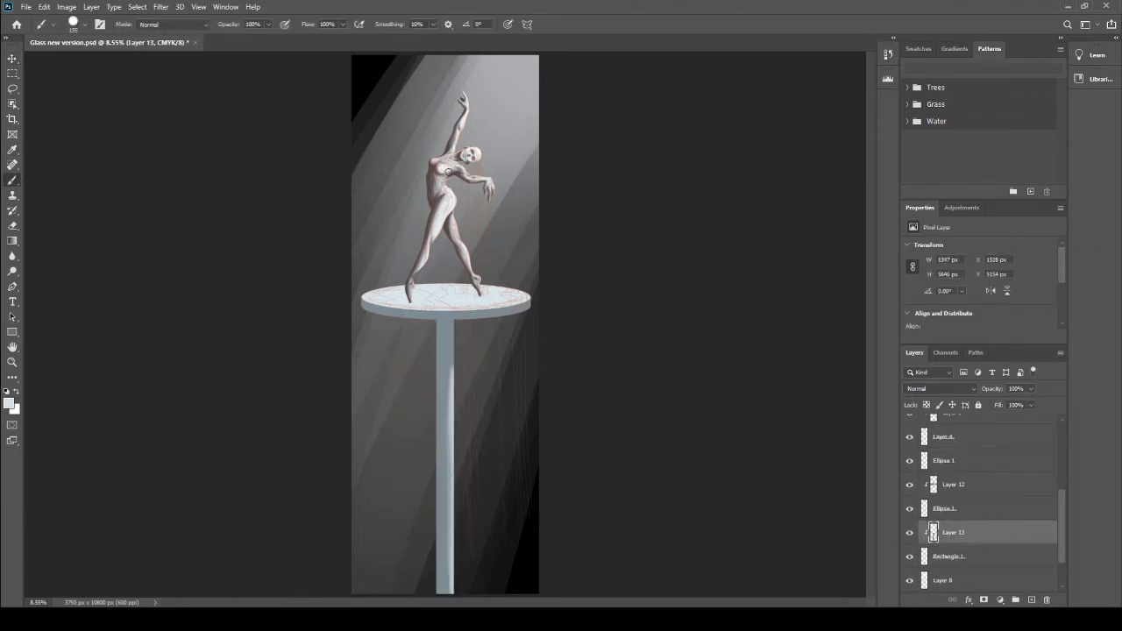
pyautogui.press('b')
pyautogui.moveTo(445, 331); pyautogui.dragTo(445, 592)
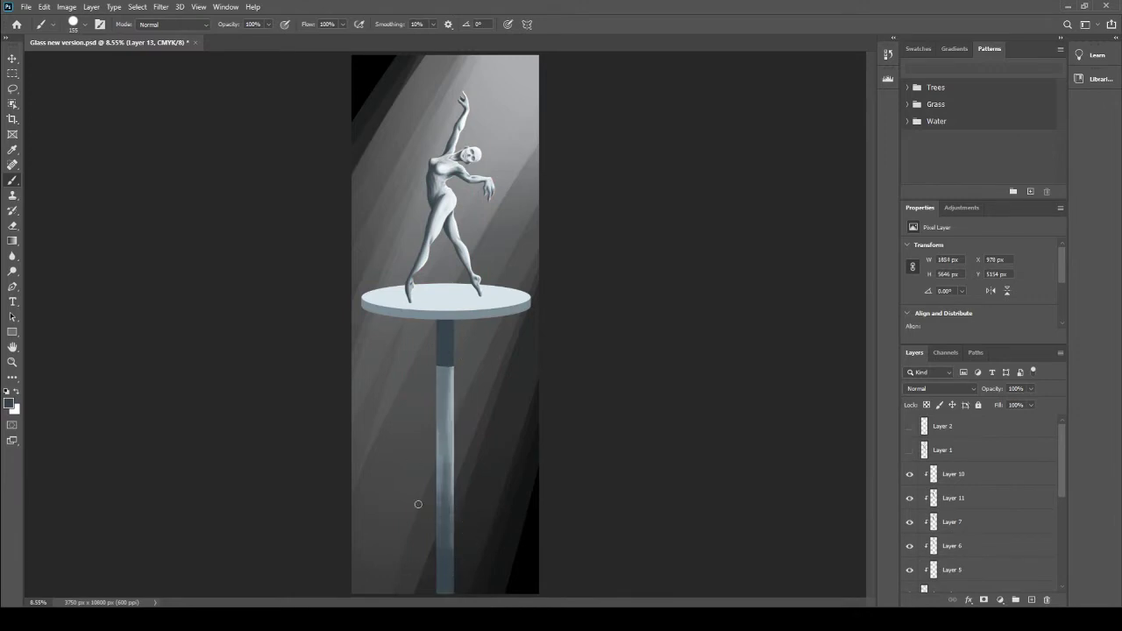
pyautogui.moveTo(445, 526)
pyautogui.mouseDown()
pyautogui.moveTo(443, 351)
pyautogui.moveTo(448, 369)
pyautogui.mouseUp()
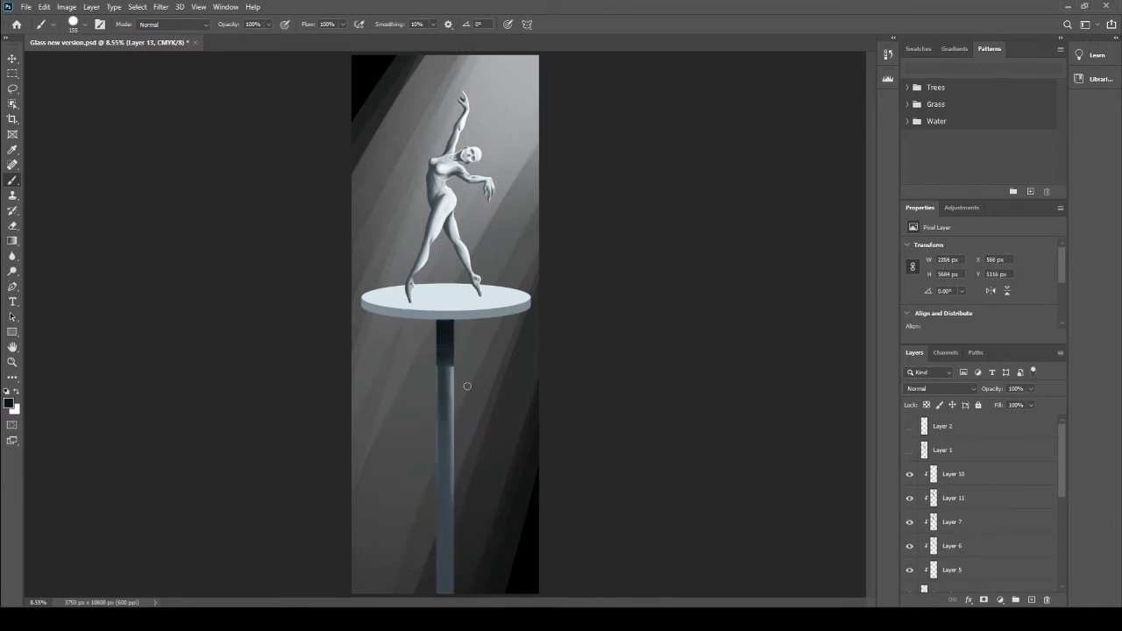
pyautogui.moveTo(445, 429); pyautogui.dragTo(445, 592)
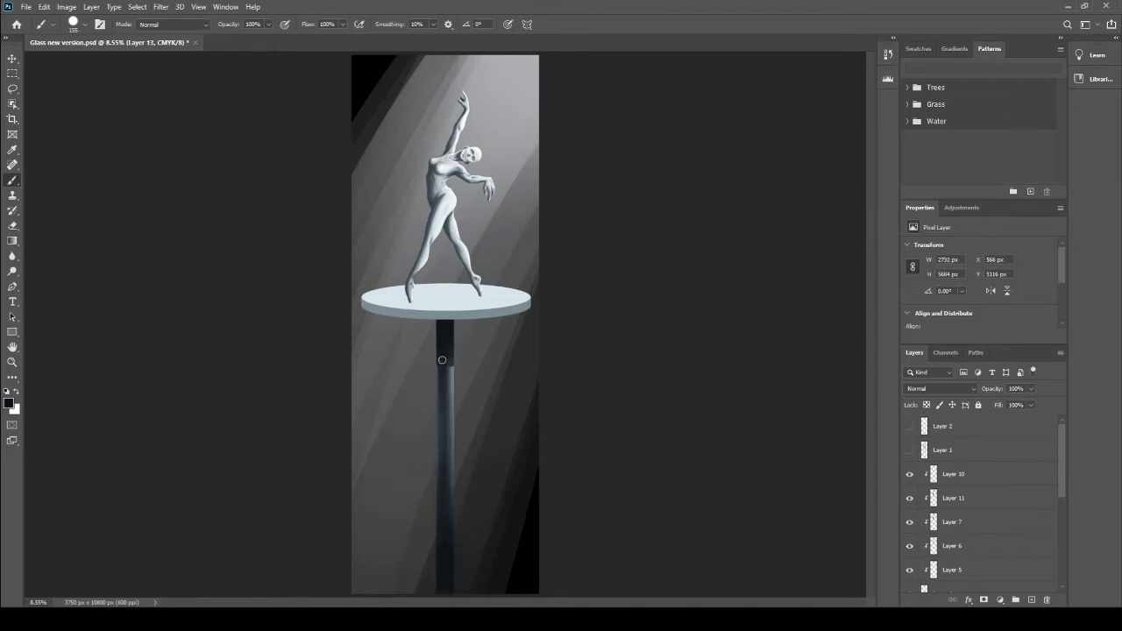
# Step: Paint large black strokes on a new layer to darken the lower canvas around the pillar
pyautogui.scroll(-5, 981, 509)
pyautogui.click(964, 532)
pyautogui.moveTo(395, 569)
pyautogui.mouseDown()
pyautogui.moveTo(608, 588)
pyautogui.moveTo(313, 556)
pyautogui.moveTo(526, 131)
pyautogui.mouseUp()
pyautogui.click(909, 532)
pyautogui.hotkey('ctrl', 'shift', 'alt', 'n')
pyautogui.hotkey('ctrl', '-')
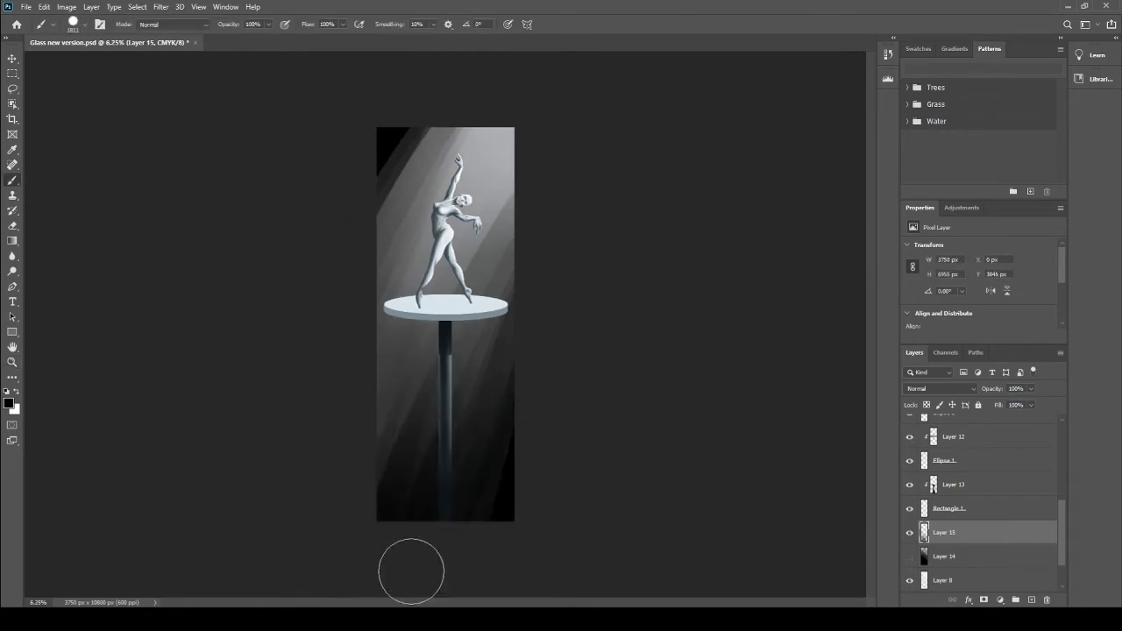
pyautogui.moveTo(482, 293)
pyautogui.mouseDown()
pyautogui.moveTo(426, 318)
pyautogui.moveTo(358, 581)
pyautogui.mouseUp()
# Step: Erase the darkness at the top and a faint diagonal light band right of the dancer
pyautogui.press('e')
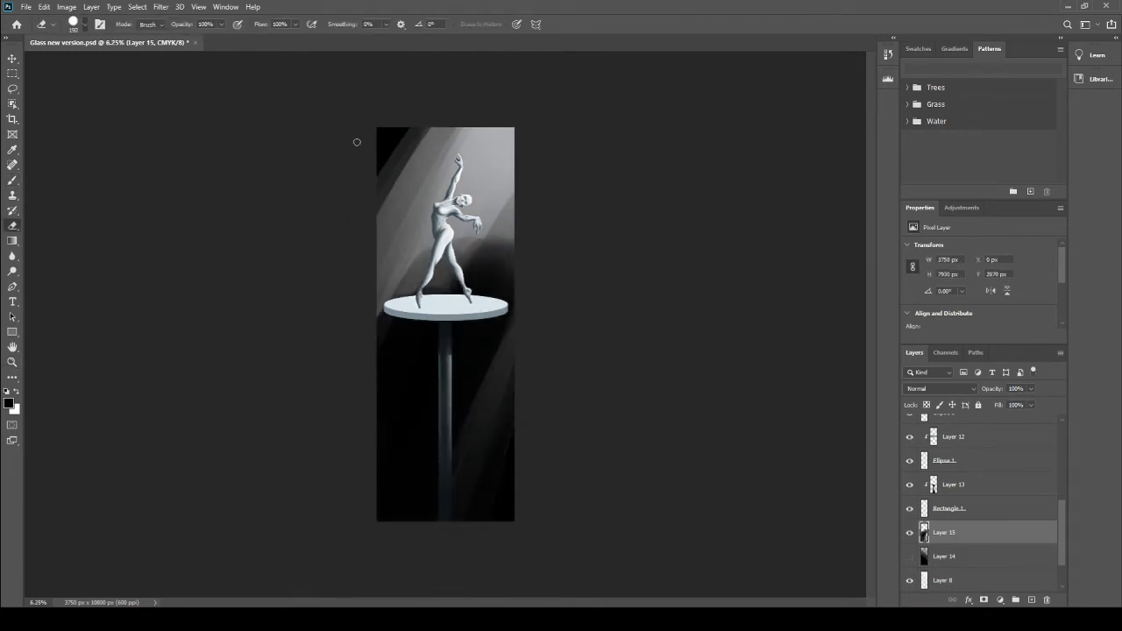
pyautogui.moveTo(412, 263)
pyautogui.mouseDown()
pyautogui.moveTo(492, 298)
pyautogui.moveTo(586, 555)
pyautogui.moveTo(453, 453)
pyautogui.moveTo(448, 578)
pyautogui.mouseUp()
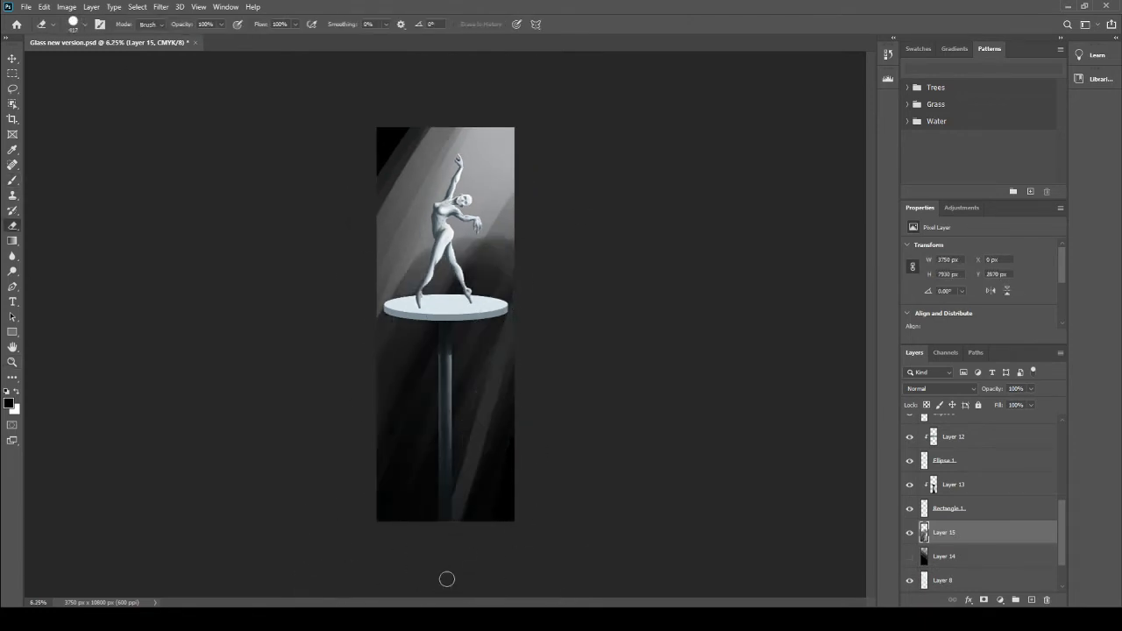
pyautogui.moveTo(394, 298); pyautogui.dragTo(526, 235)
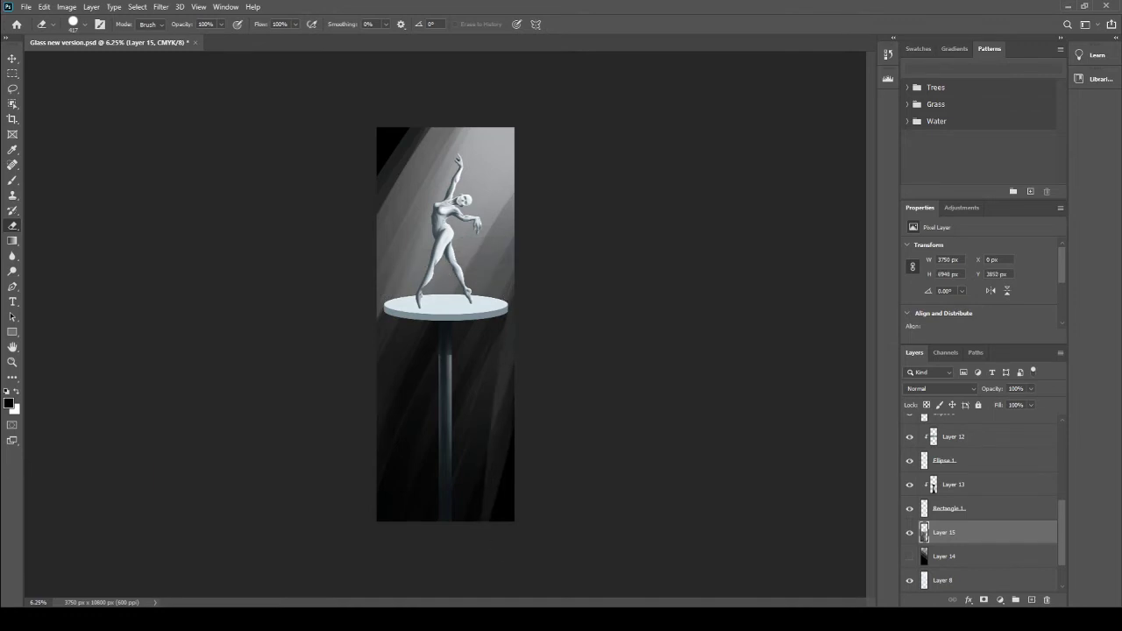
# Step: Touch up the pillar and pedestal-edge shading on Layers 13 and 12, undoing a stray stroke
pyautogui.click(953, 484)
pyautogui.press('b')
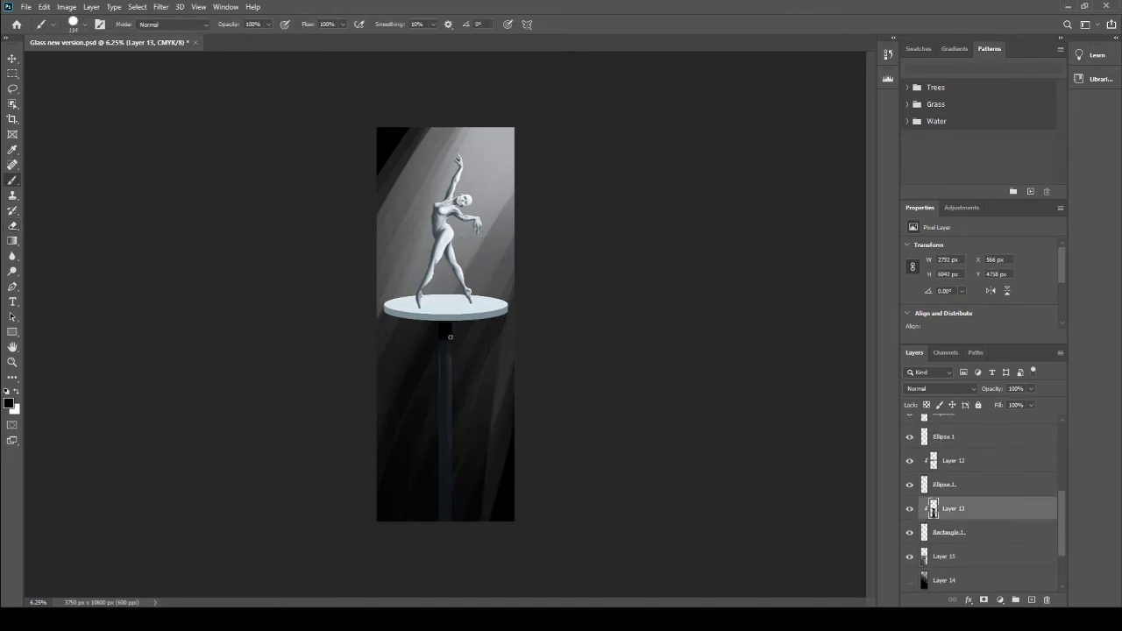
pyautogui.moveTo(448, 401); pyautogui.dragTo(444, 527)
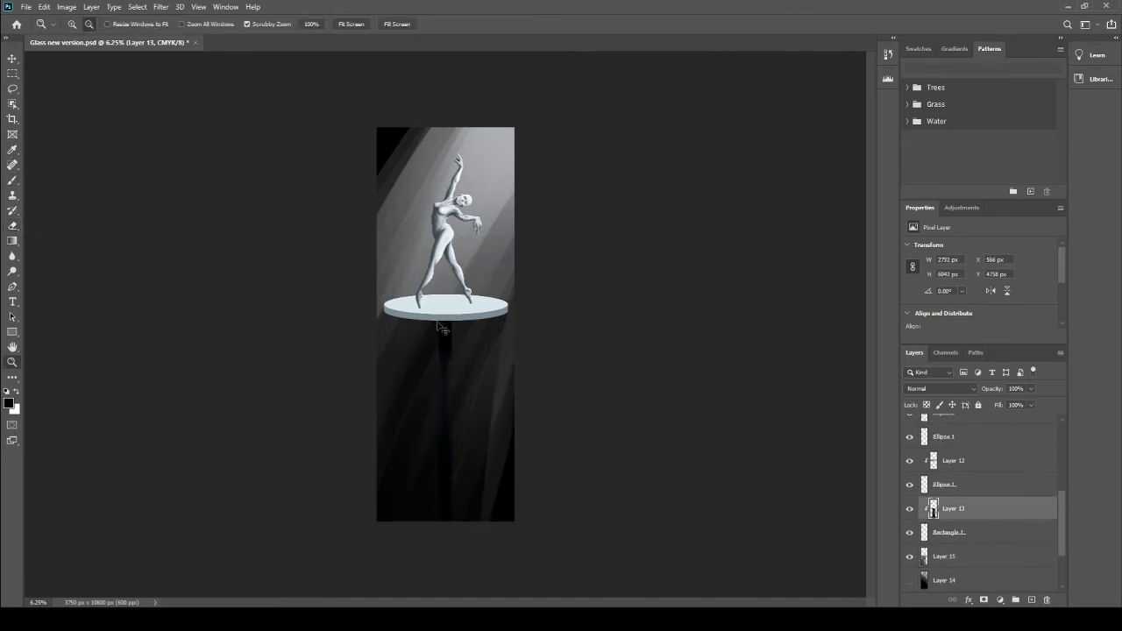
pyautogui.hotkey('ctrl', 'z')
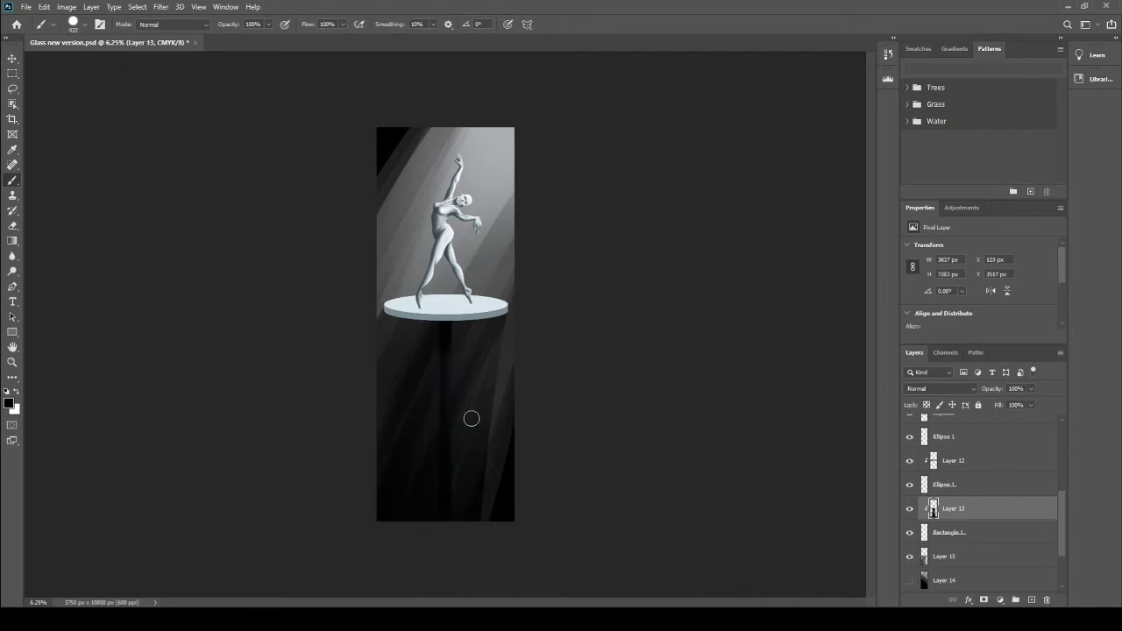
pyautogui.hotkey('alt', ']')
pyautogui.hotkey('alt', ']')
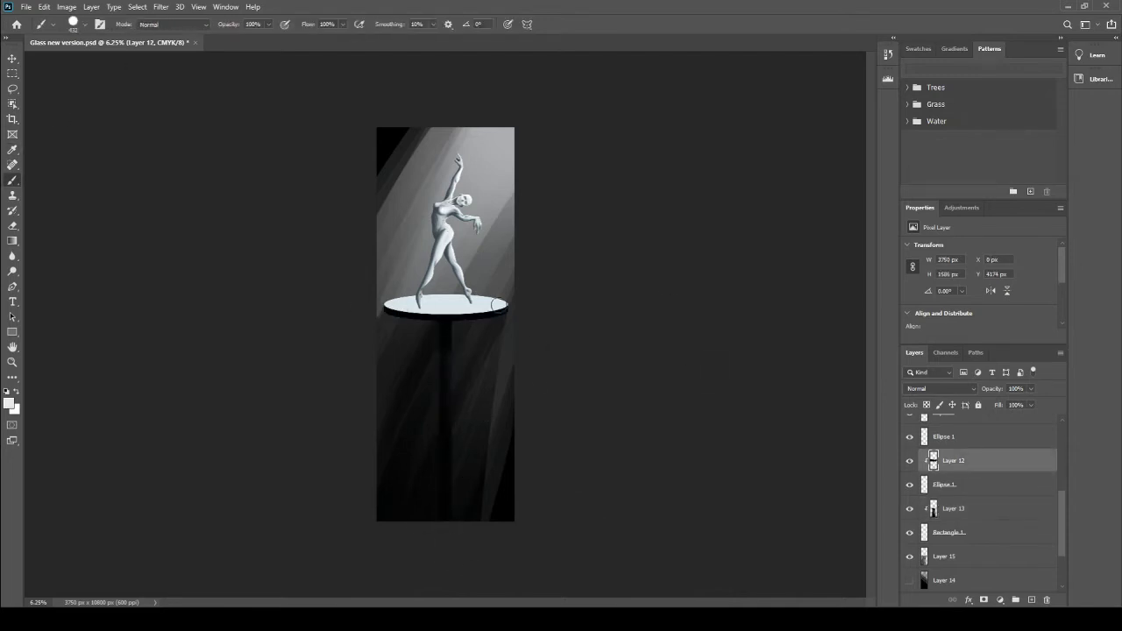
pyautogui.click(512, 328)
pyautogui.hotkey('alt', '[')
pyautogui.hotkey('alt', '[')
pyautogui.keyDown('alt'); pyautogui.click(457, 438); pyautogui.keyUp('alt')
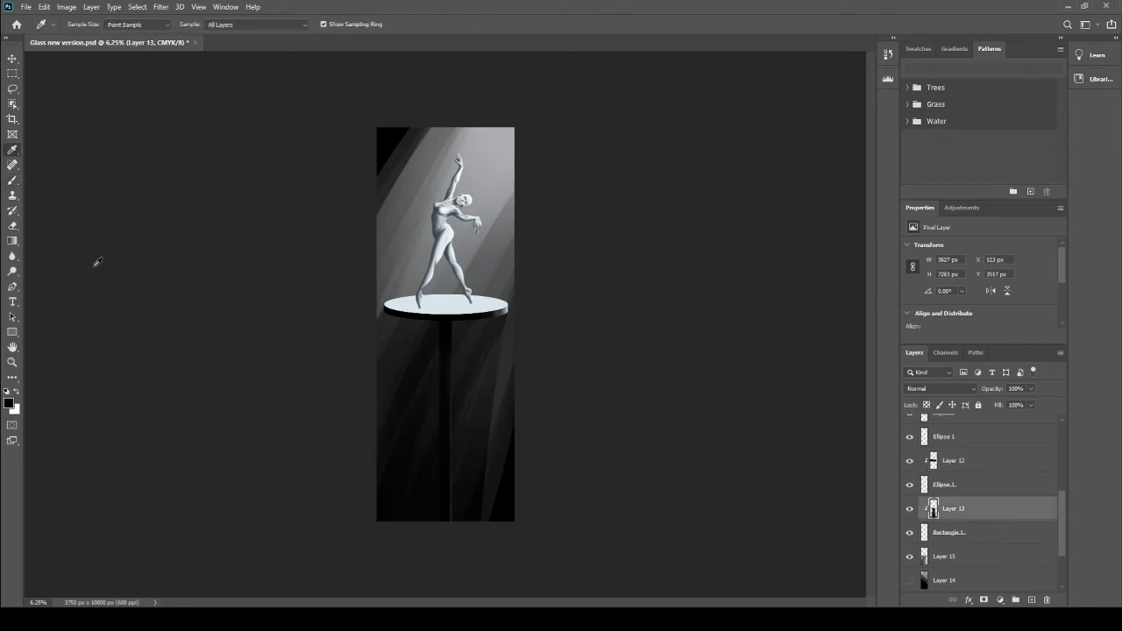
# Step: Darken the inner thigh, the back of the right leg and the left thigh and shin
pyautogui.scroll(5, 444, 261)
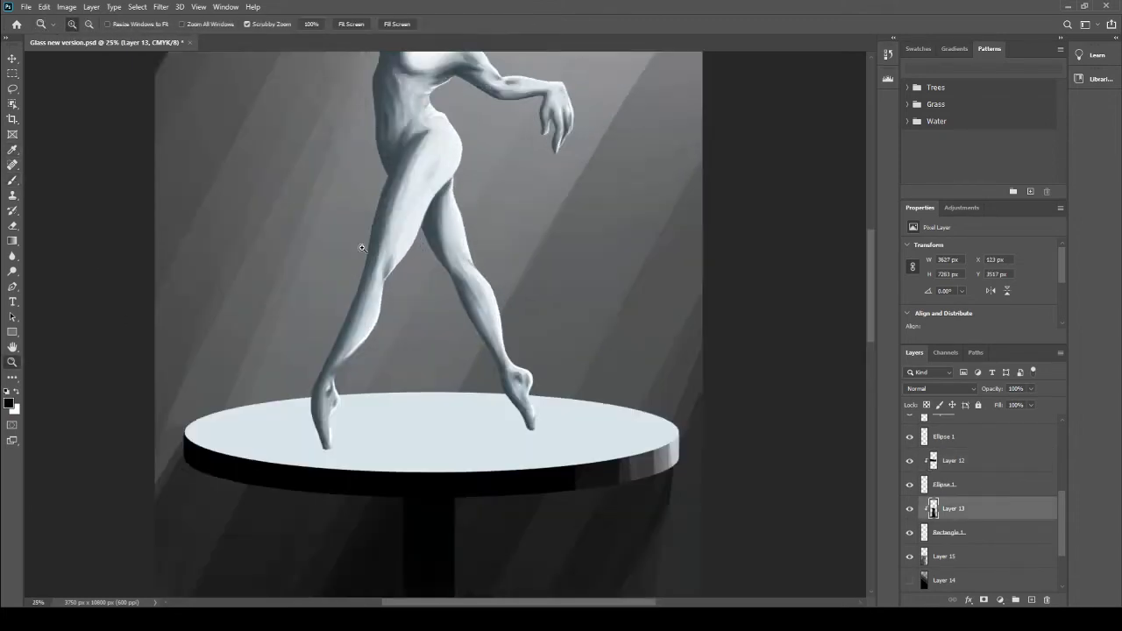
pyautogui.moveTo(445, 218); pyautogui.dragTo(447, 223)
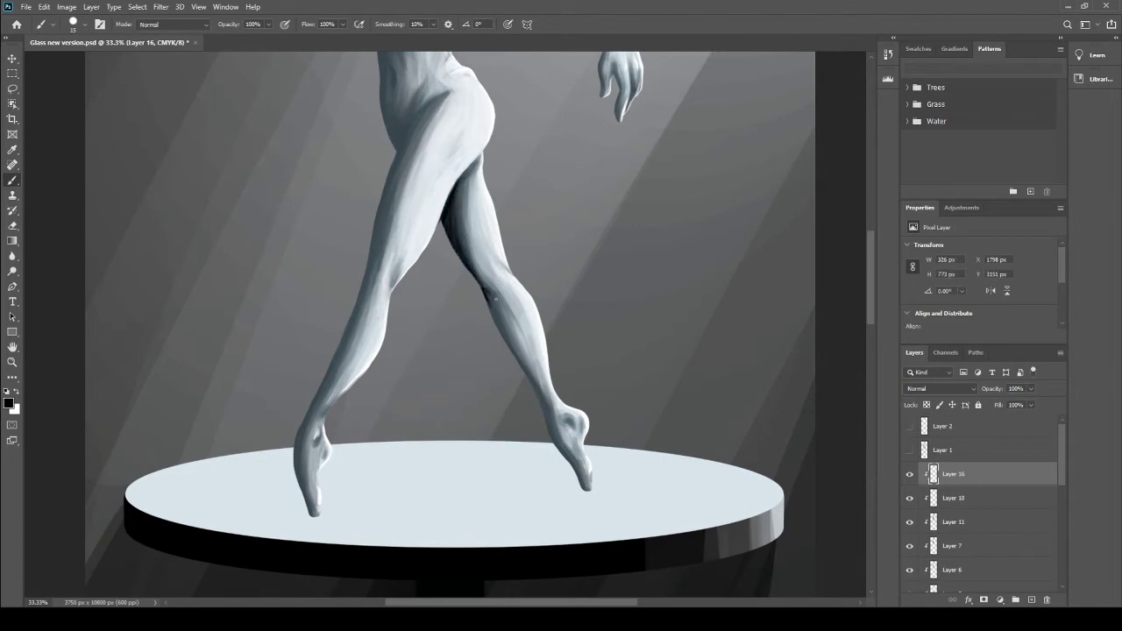
pyautogui.moveTo(495, 300); pyautogui.dragTo(583, 486)
pyautogui.moveTo(430, 105)
pyautogui.mouseDown()
pyautogui.moveTo(298, 512)
pyautogui.moveTo(371, 278)
pyautogui.mouseUp()
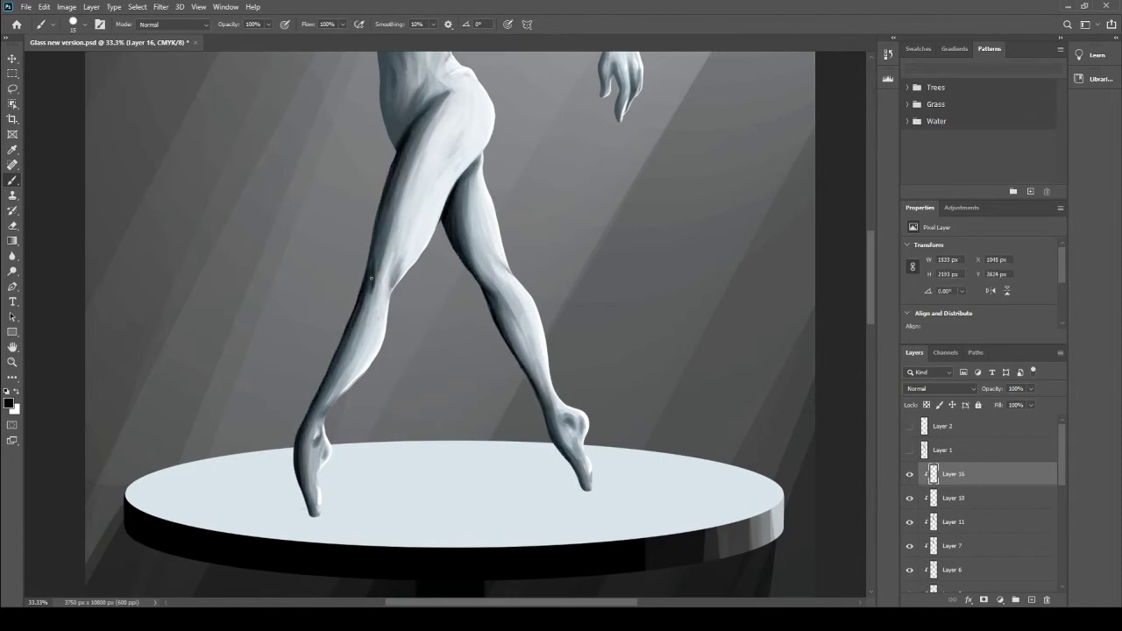
# Step: Shade the left waist and hip, and darken under the left side of the chest
pyautogui.scroll(-1, 382, 264)
pyautogui.scroll(-3, 383, 265)
pyautogui.scroll(1, 382, 265)
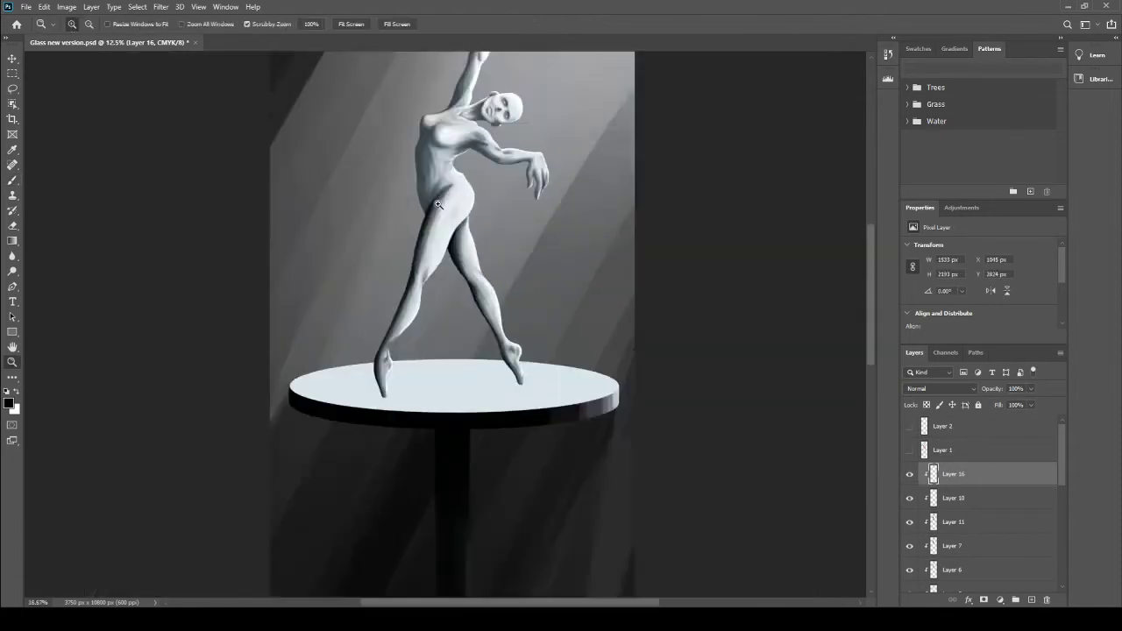
pyautogui.scroll(3, 382, 265)
pyautogui.moveTo(412, 333); pyautogui.dragTo(390, 386)
pyautogui.moveTo(385, 315)
pyautogui.mouseDown()
pyautogui.moveTo(364, 412)
pyautogui.moveTo(351, 263)
pyautogui.mouseUp()
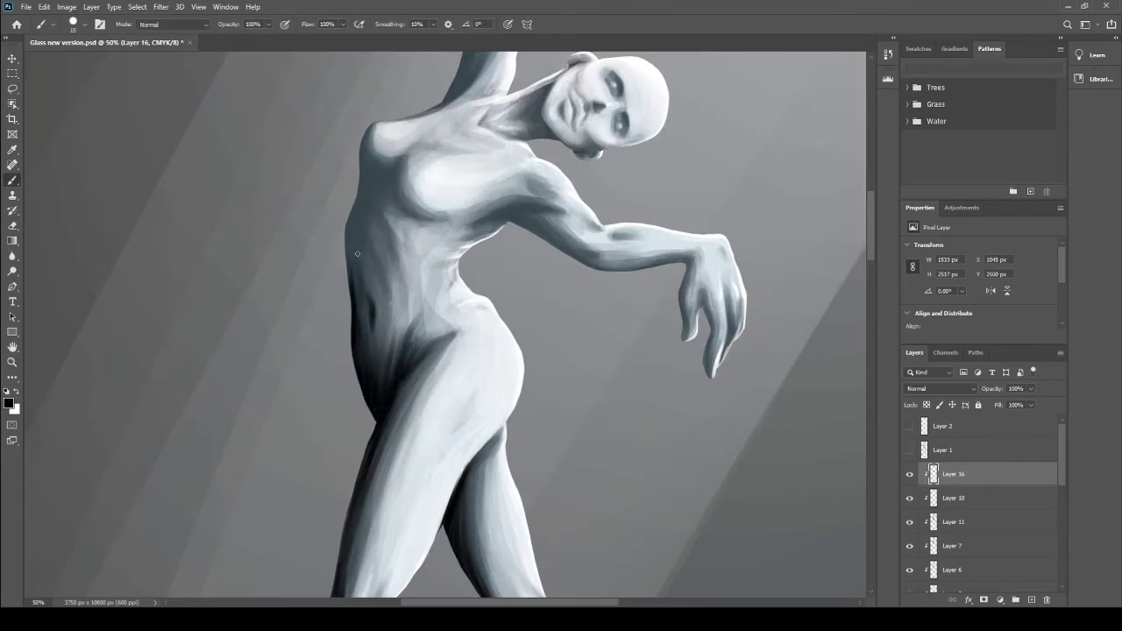
pyautogui.moveTo(349, 197); pyautogui.dragTo(355, 251)
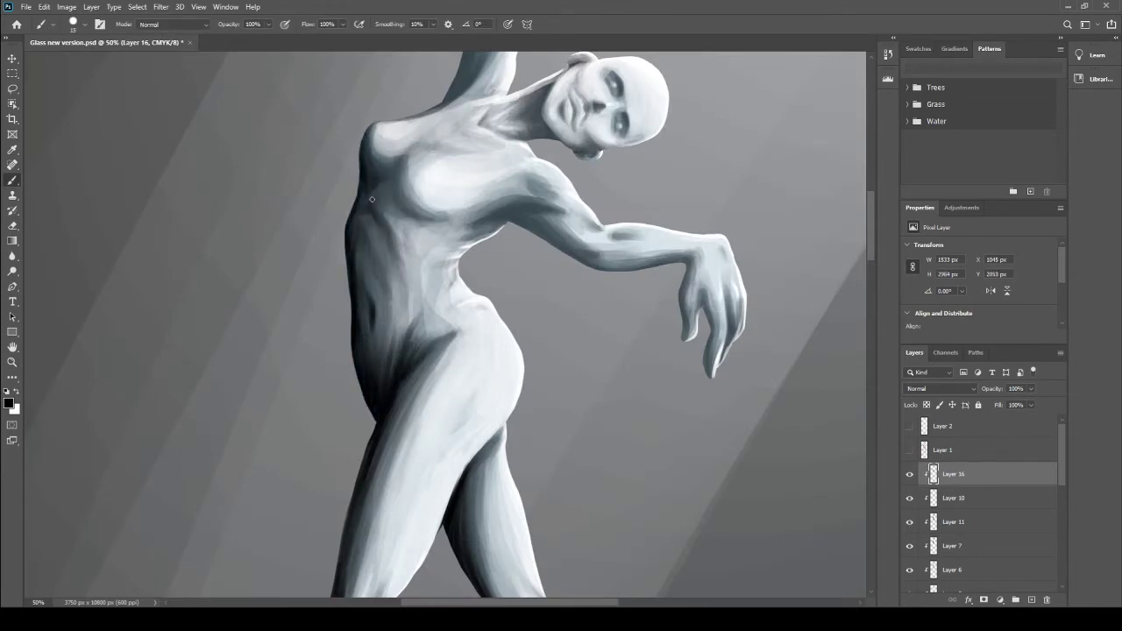
pyautogui.moveTo(397, 215); pyautogui.dragTo(410, 152)
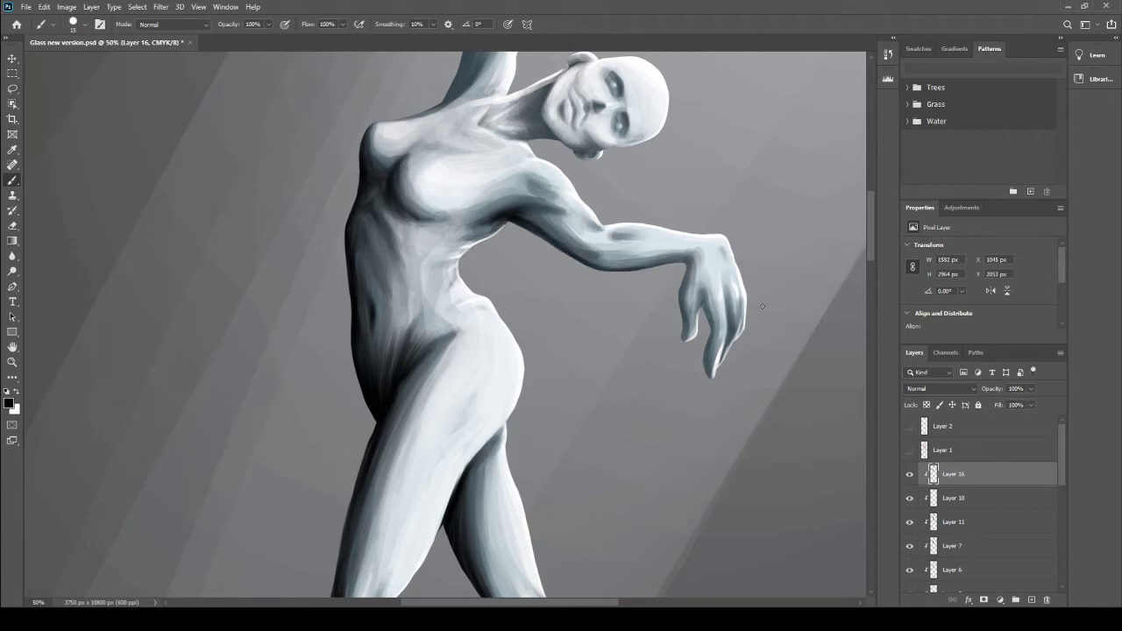
# Step: Paint darker strokes along the neck and down the raised arm
pyautogui.scroll(3, 753, 555)
pyautogui.moveTo(561, 250)
pyautogui.mouseDown()
pyautogui.moveTo(543, 315)
pyautogui.moveTo(536, 287)
pyautogui.moveTo(438, 369)
pyautogui.mouseUp()
pyautogui.scroll(1, 605, 333)
pyautogui.scroll(1, 681, 420)
pyautogui.moveTo(526, 131); pyautogui.dragTo(469, 325)
pyautogui.moveTo(508, 206); pyautogui.dragTo(473, 342)
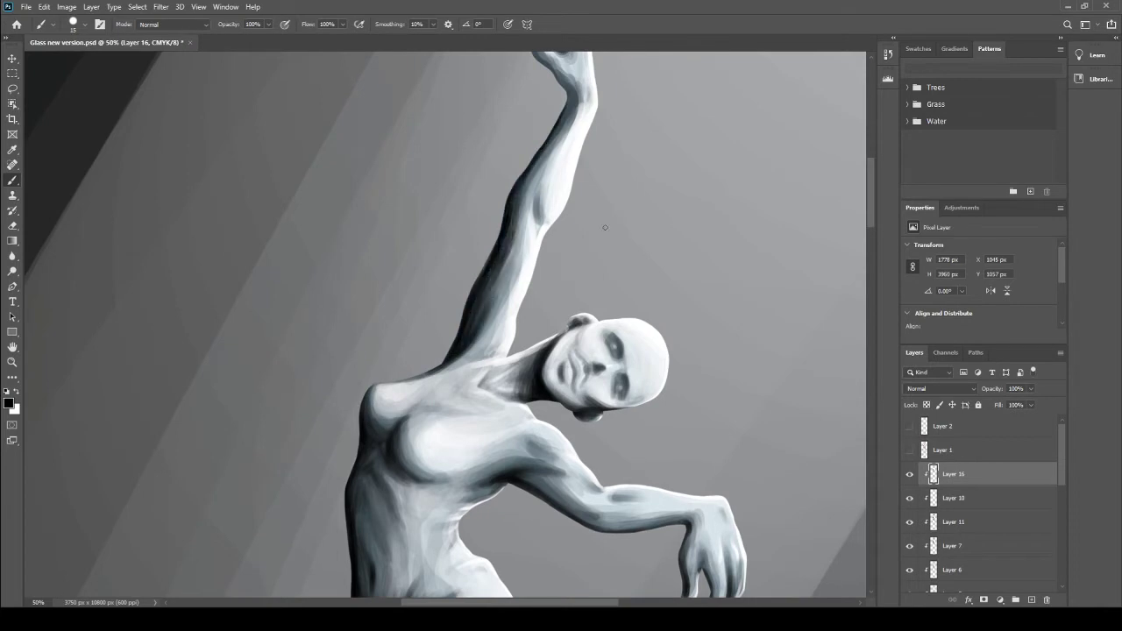
pyautogui.scroll(4, 543, 188)
pyautogui.scroll(-4, 566, 252)
# Step: On Layer 10, shade the neck and shoulder and smooth the chest, ribcage and belly shading
pyautogui.scroll(2, 571, 321)
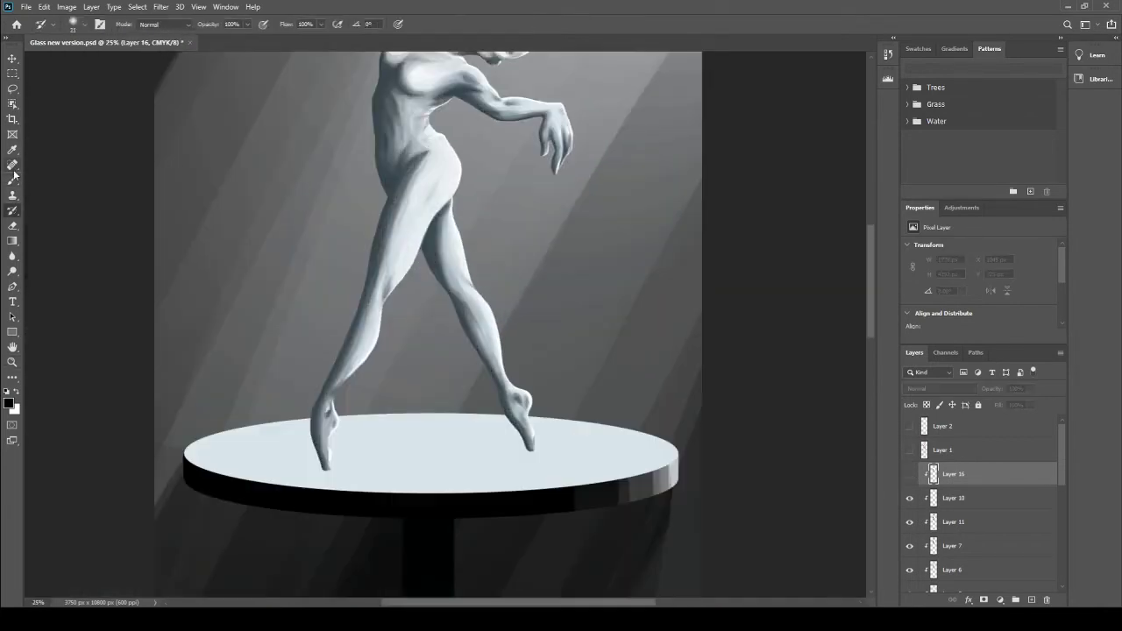
pyautogui.keyDown('ctrl'); pyautogui.click(406, 230); pyautogui.keyUp('ctrl')
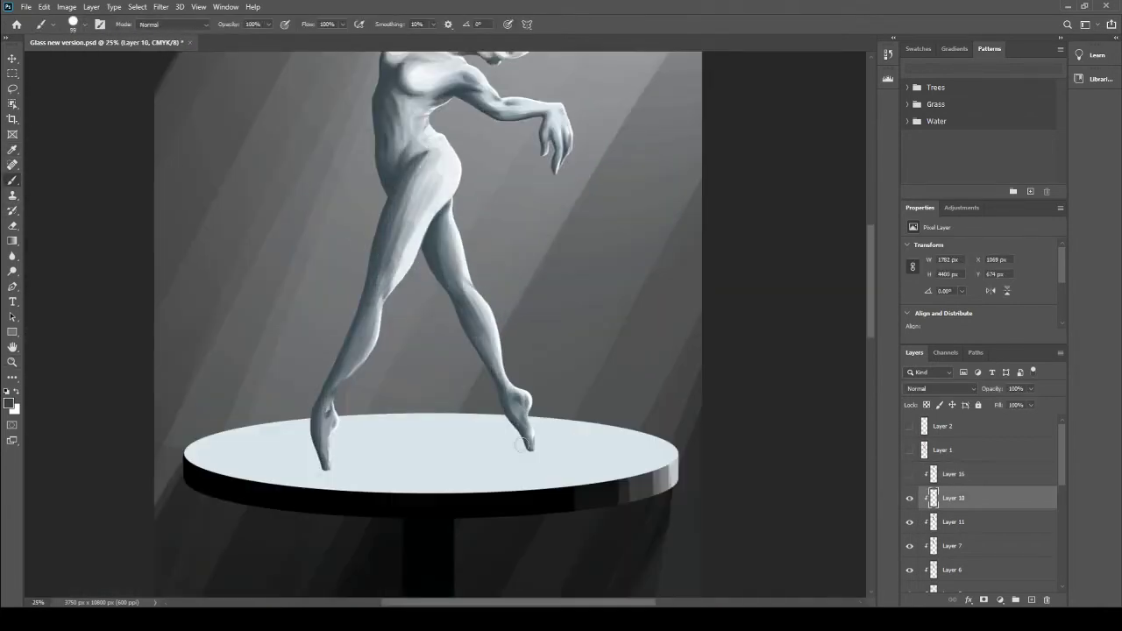
pyautogui.scroll(4, 395, 208)
pyautogui.moveTo(395, 208); pyautogui.dragTo(561, 328)
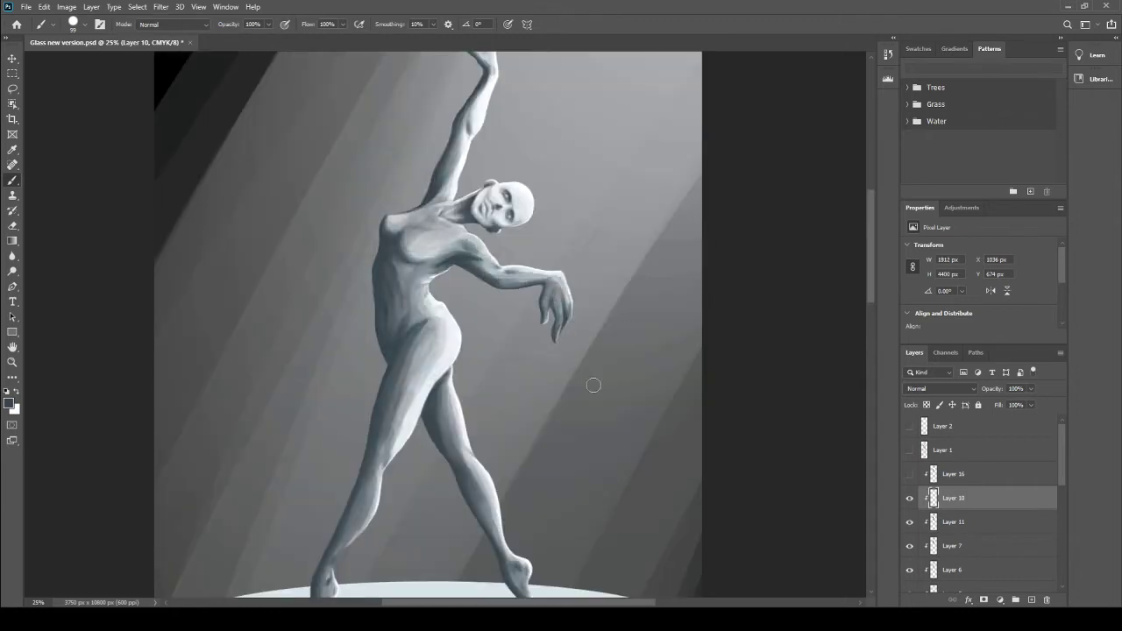
pyautogui.scroll(2, 583, 443)
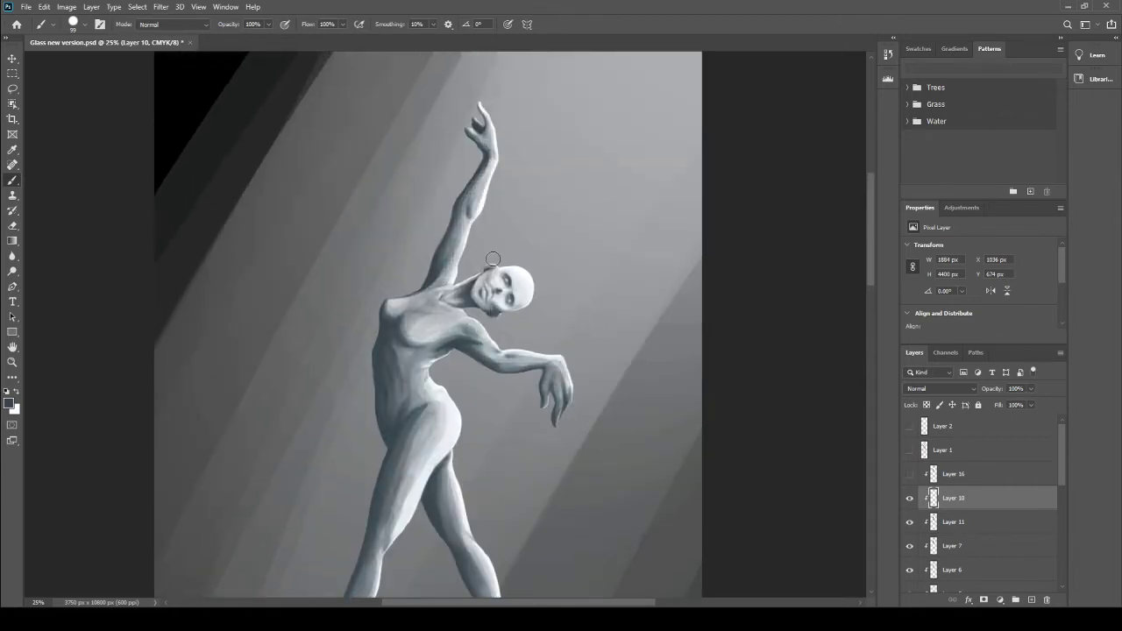
pyautogui.moveTo(412, 314); pyautogui.dragTo(478, 293)
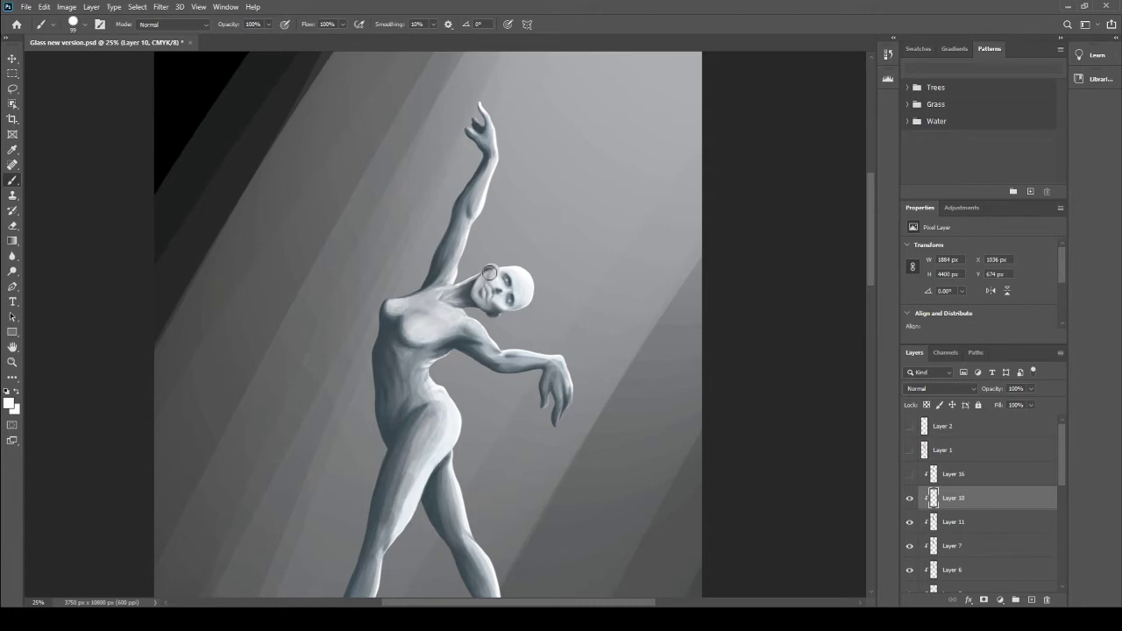
pyautogui.moveTo(443, 413)
pyautogui.mouseDown()
pyautogui.moveTo(403, 361)
pyautogui.moveTo(433, 407)
pyautogui.mouseUp()
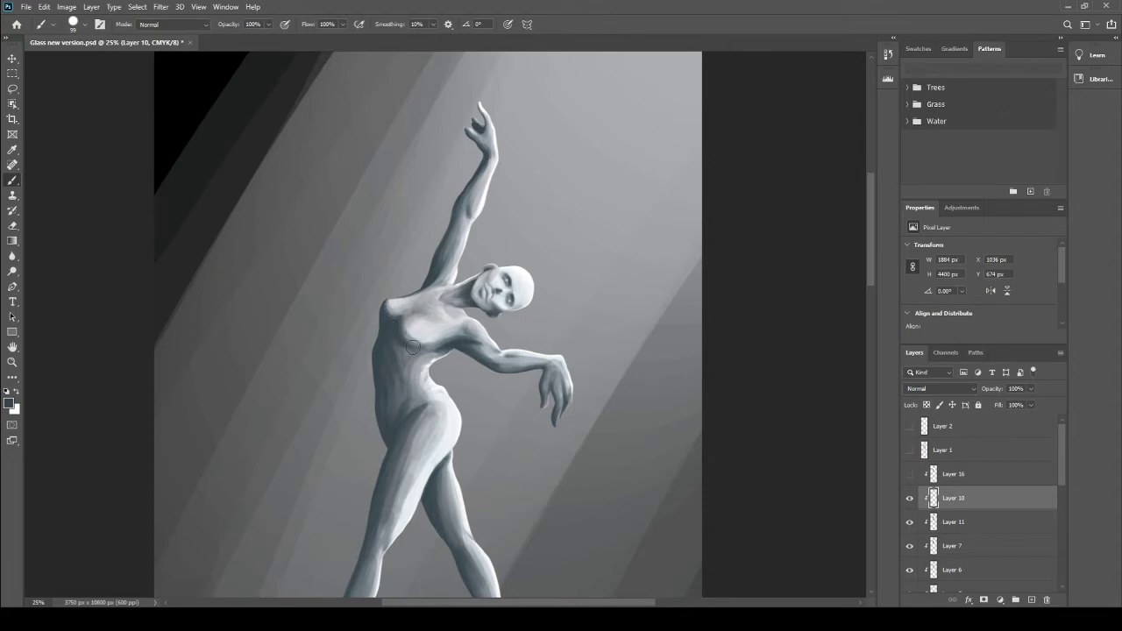
# Step: Darken the left leg, torso edge, chest and the area under the outstretched arm
pyautogui.hotkey('ctrl', '0')
pyautogui.keyDown('ctrl'); pyautogui.click(350, 267); pyautogui.keyUp('ctrl')
pyautogui.hotkey('ctrl', '+')
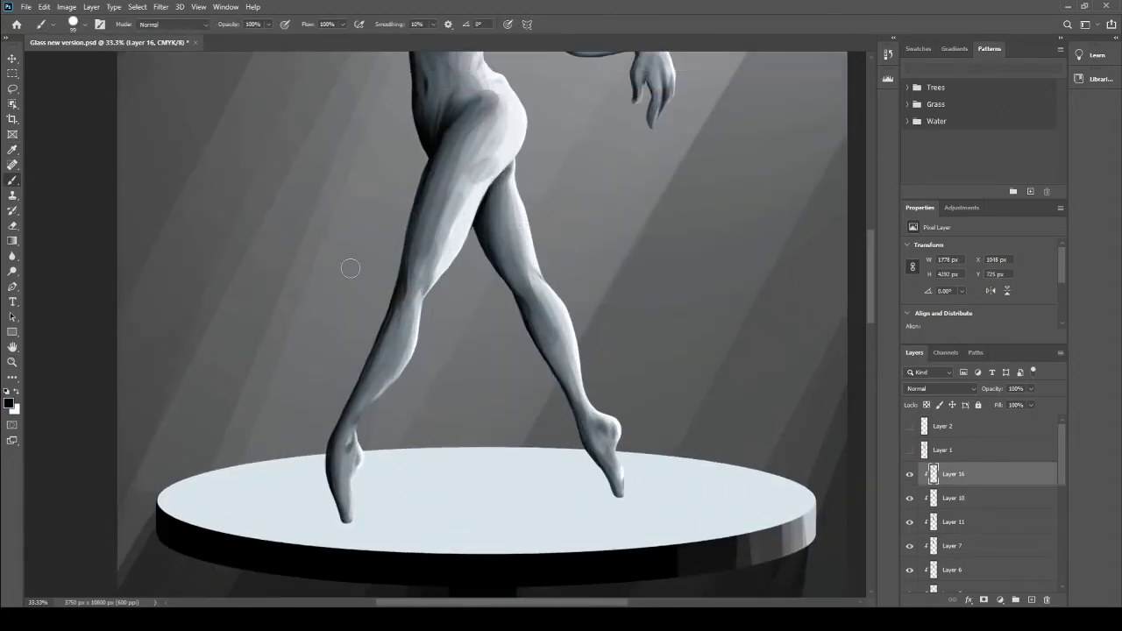
pyautogui.moveTo(386, 307); pyautogui.dragTo(337, 421)
pyautogui.scroll(3, 412, 227)
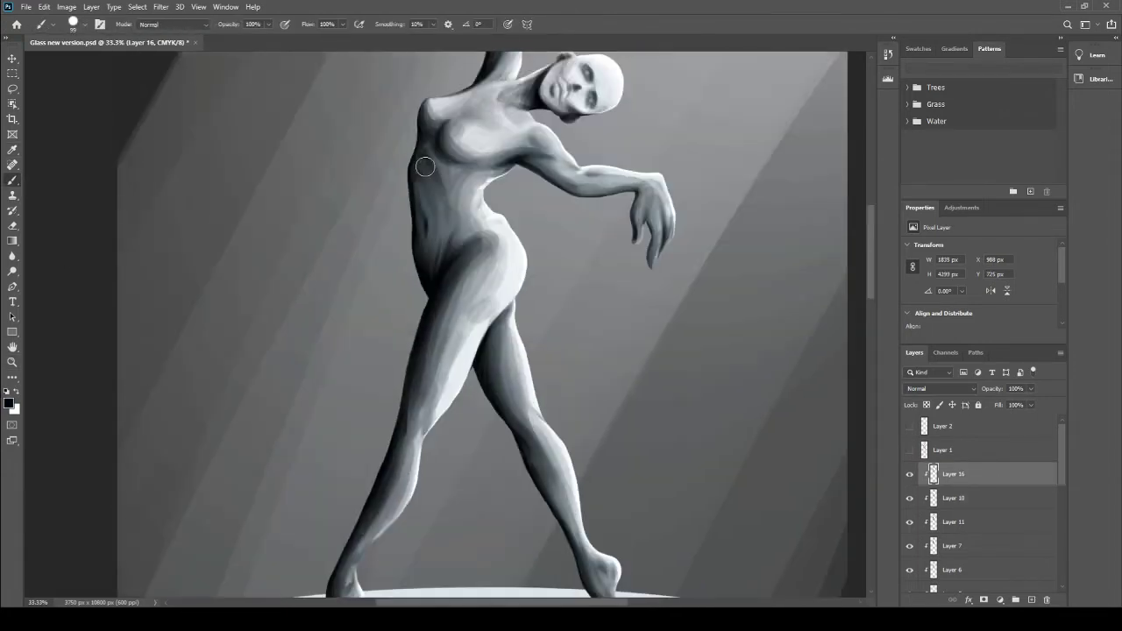
pyautogui.moveTo(425, 166); pyautogui.dragTo(443, 254)
pyautogui.moveTo(434, 132); pyautogui.dragTo(526, 92)
pyautogui.moveTo(535, 158); pyautogui.dragTo(653, 210)
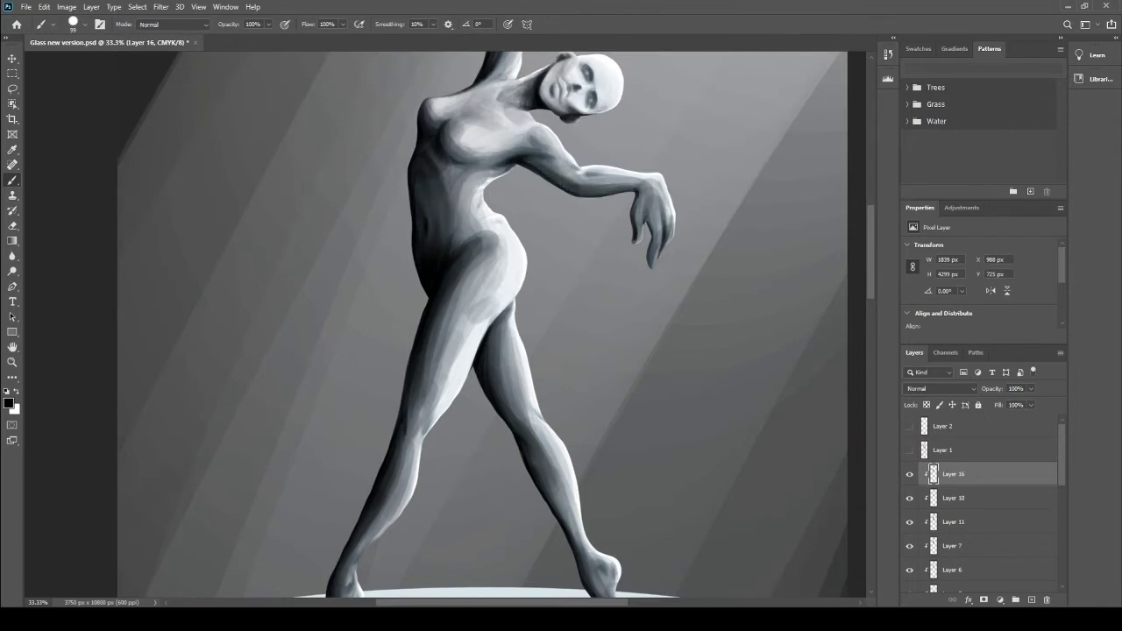
pyautogui.press('z')
pyautogui.hotkey('ctrl', '0')
# Step: Lower Layer 8's opacity to 59%
pyautogui.scroll(-3, 982, 508)
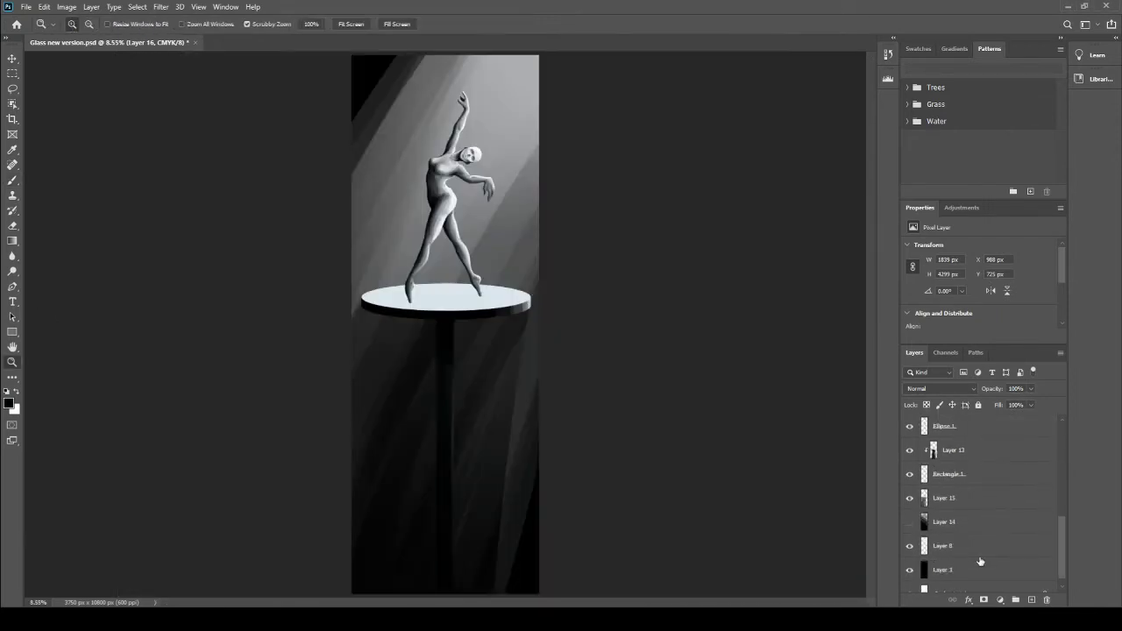
pyautogui.click(956, 532)
pyautogui.press('5')
pyautogui.press('9')
# Step: On Layer 17, sample the leg's grey and paint both feet's cast shadows on the pedestal
pyautogui.scroll(3, 982, 508)
pyautogui.click(392, 272)
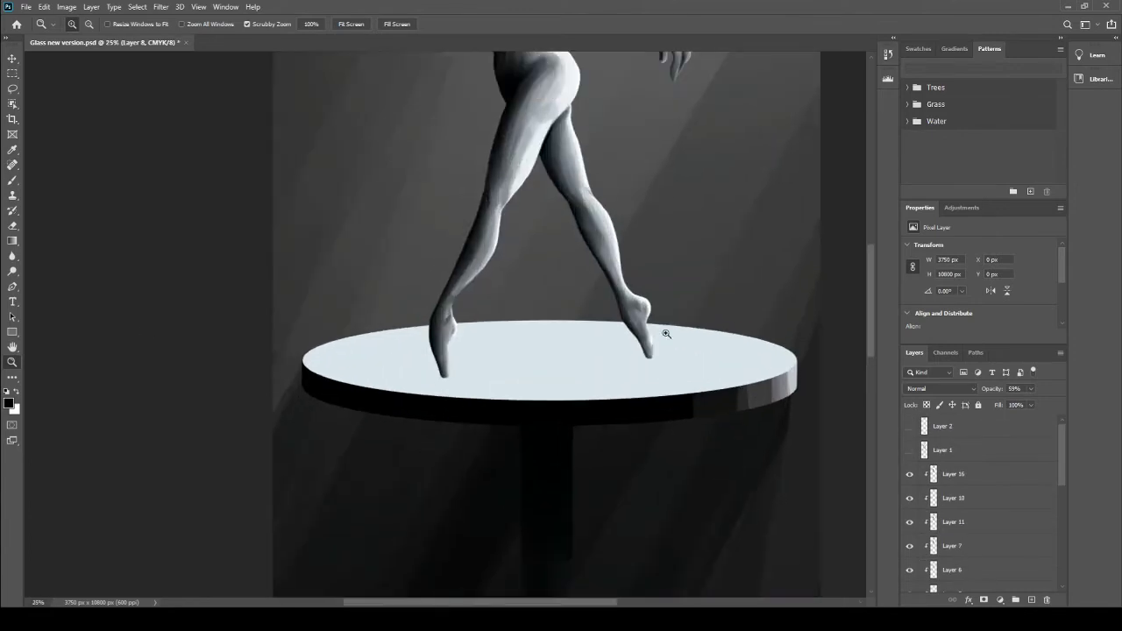
pyautogui.press('i')
pyautogui.click(637, 291)
pyautogui.press('b')
pyautogui.scroll(-3, 982, 508)
pyautogui.click(956, 498)
pyautogui.keyDown('alt'); pyautogui.click(523, 145); pyautogui.keyUp('alt')
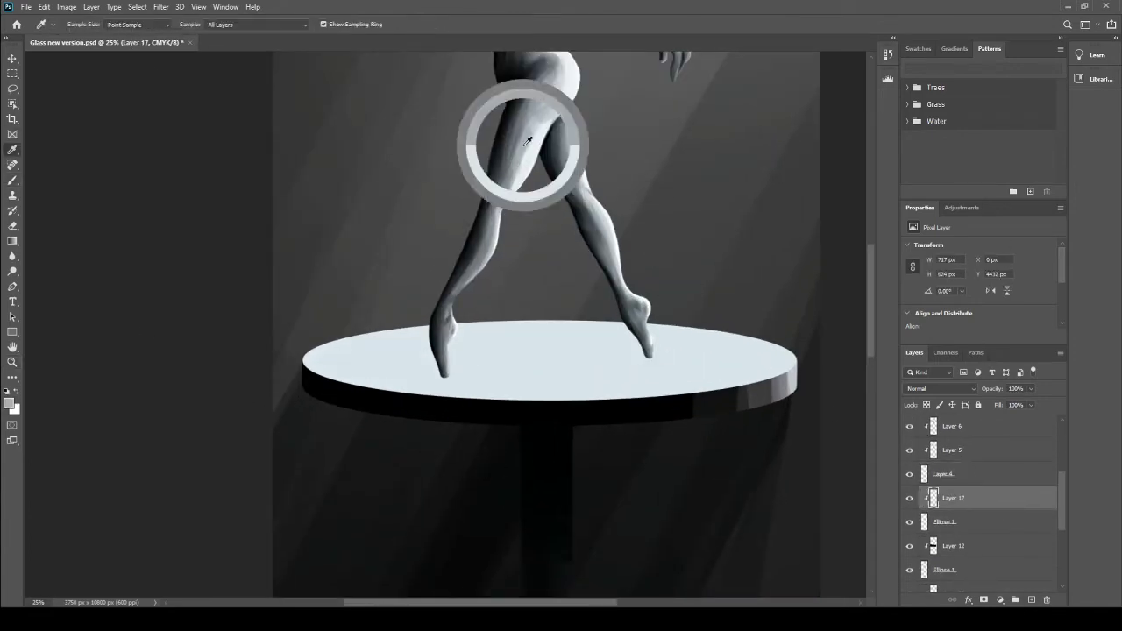
pyautogui.moveTo(648, 355); pyautogui.dragTo(521, 398)
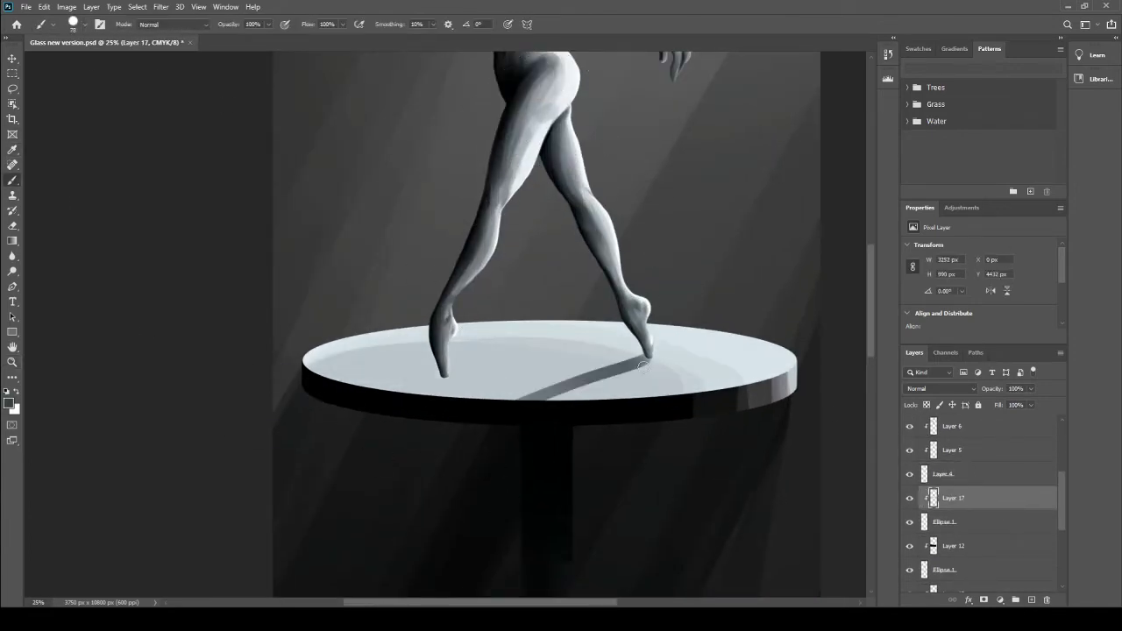
pyautogui.moveTo(355, 387); pyautogui.dragTo(432, 379)
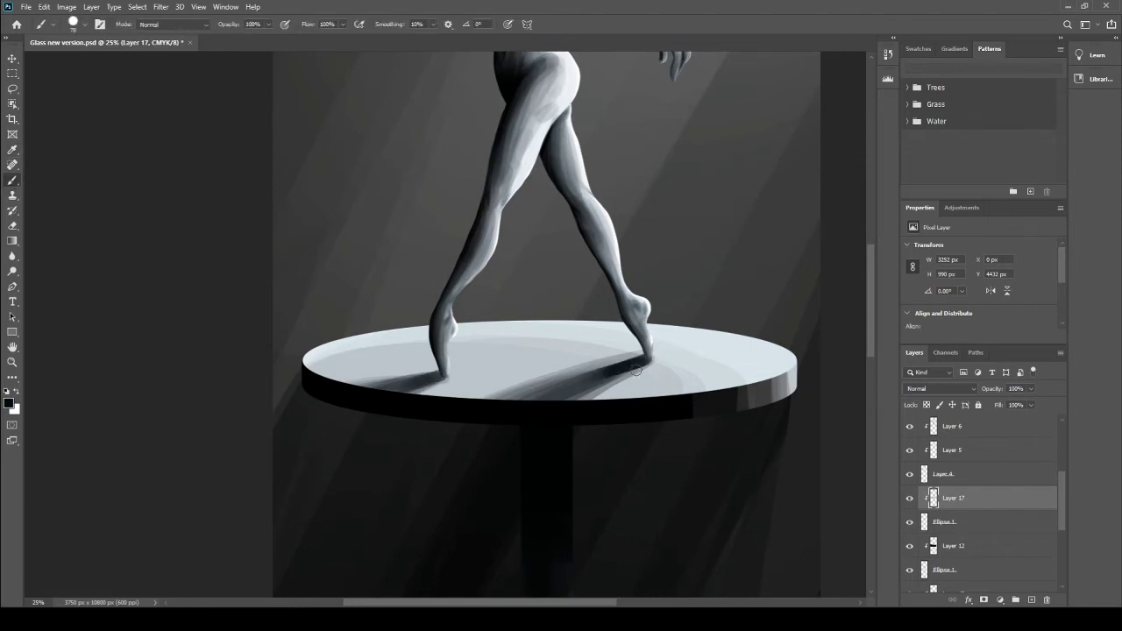
# Step: Repaint the pedestal top an even lighter grey and add a light streak down the stem
pyautogui.keyDown('alt'); pyautogui.click(146, 393); pyautogui.keyUp('alt')
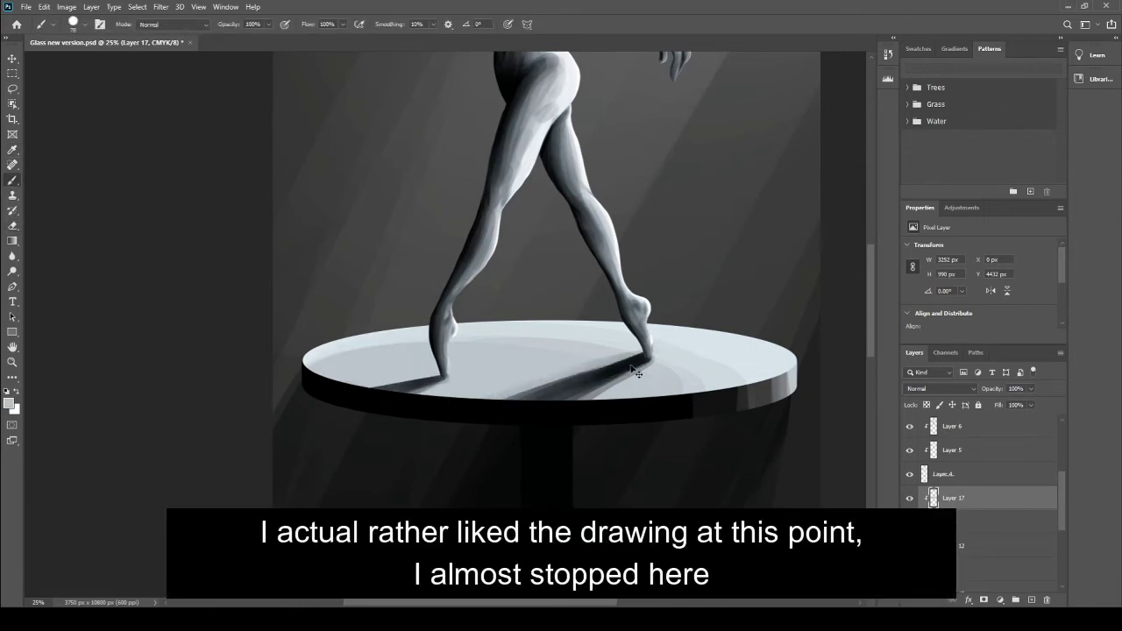
pyautogui.moveTo(412, 350)
pyautogui.mouseDown()
pyautogui.moveTo(631, 346)
pyautogui.moveTo(665, 357)
pyautogui.mouseUp()
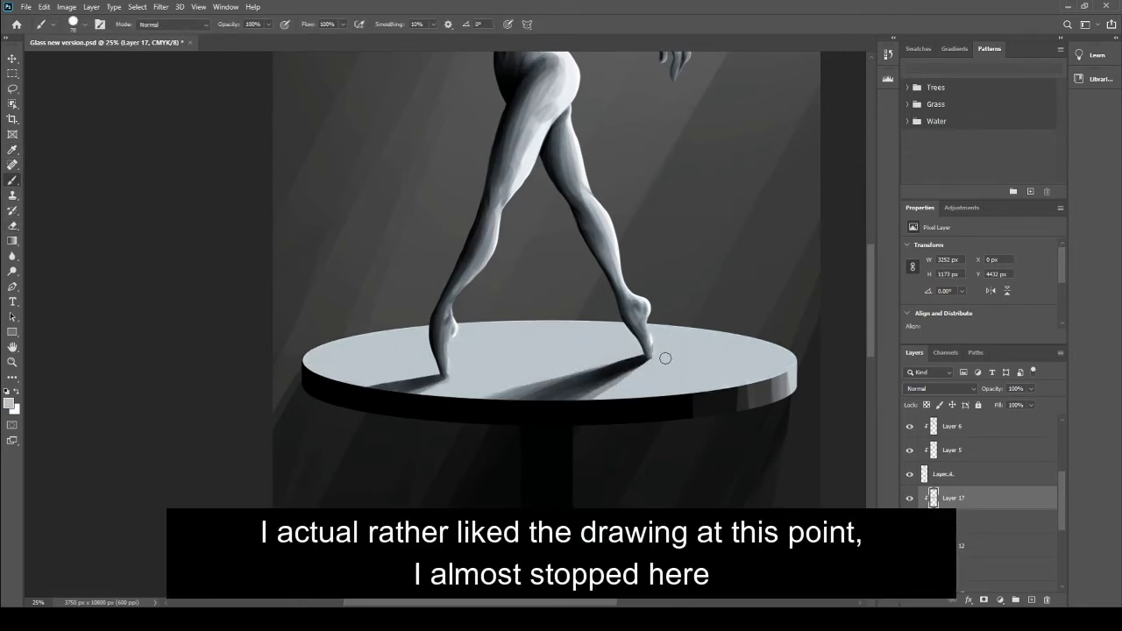
pyautogui.moveTo(323, 332); pyautogui.dragTo(775, 405)
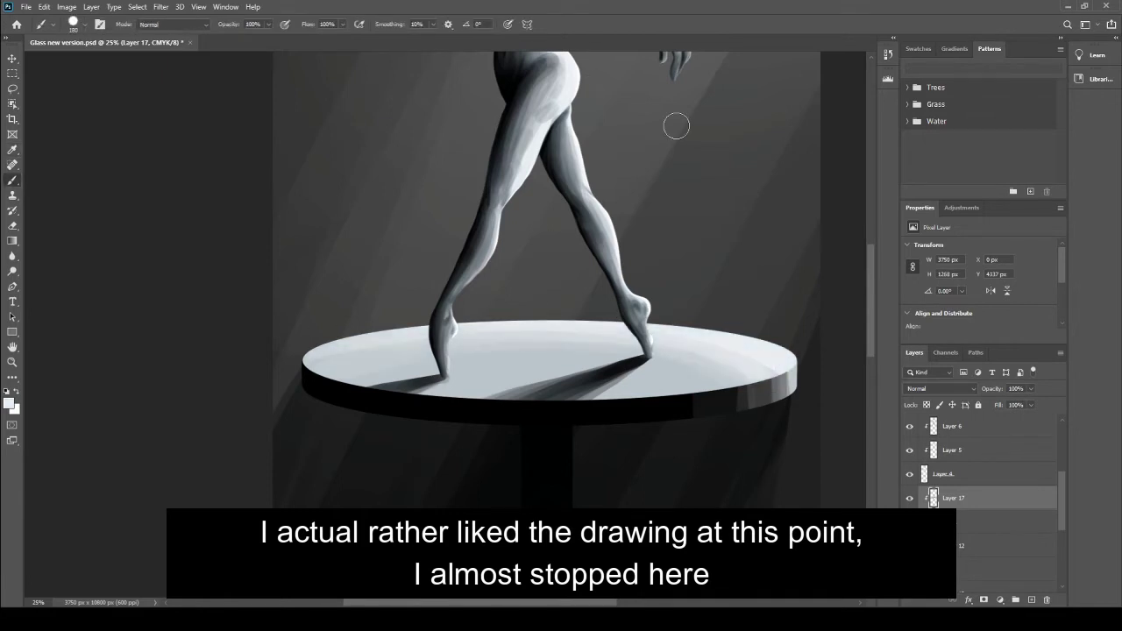
pyautogui.press('z')
pyautogui.hotkey('ctrl', '0')
pyautogui.press('b')
pyautogui.moveTo(452, 359); pyautogui.dragTo(451, 482)
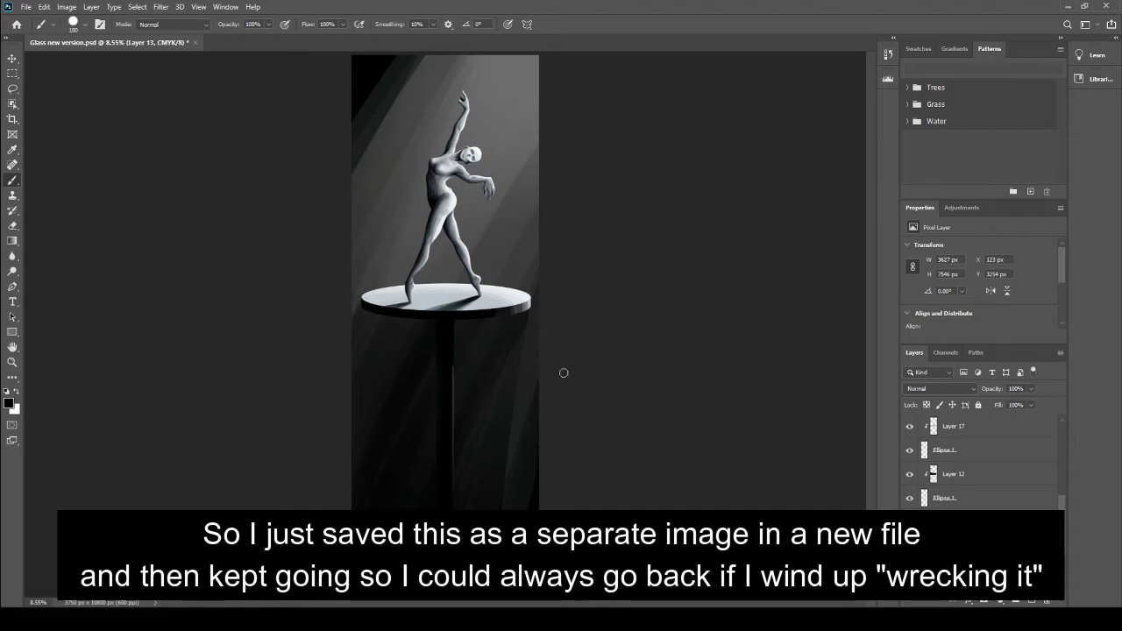
# Step: Draw and darken dark crack lines across the right cheek and beside the eye
pyautogui.press('z')
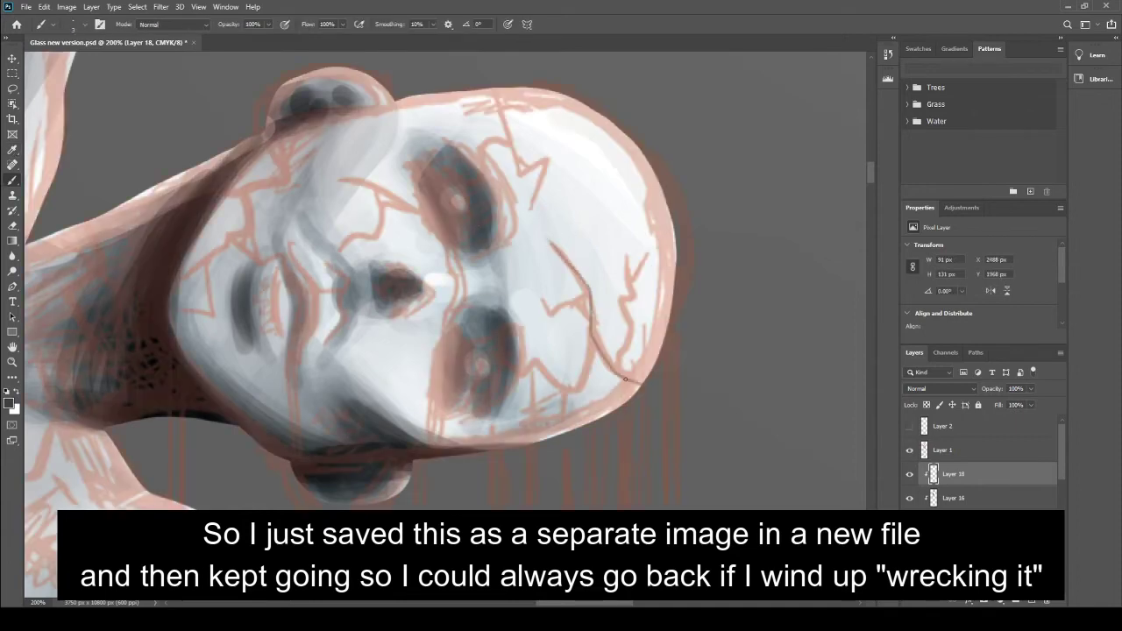
pyautogui.moveTo(517, 348); pyautogui.dragTo(540, 376)
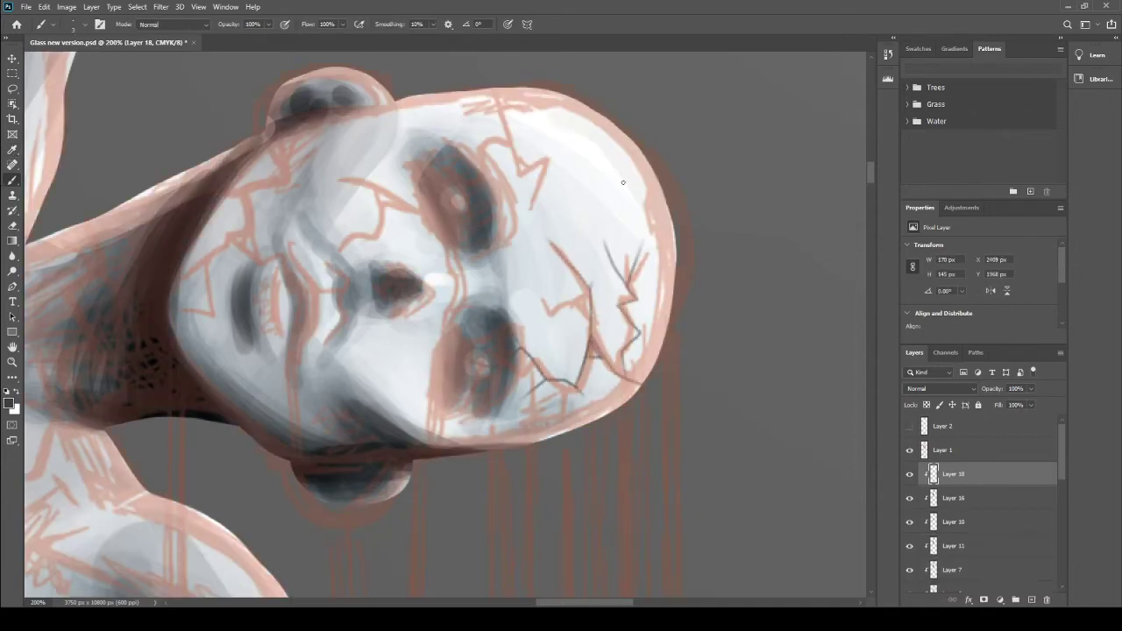
pyautogui.moveTo(531, 277); pyautogui.dragTo(585, 291)
pyautogui.moveTo(628, 353); pyautogui.dragTo(579, 414)
pyautogui.press('e')
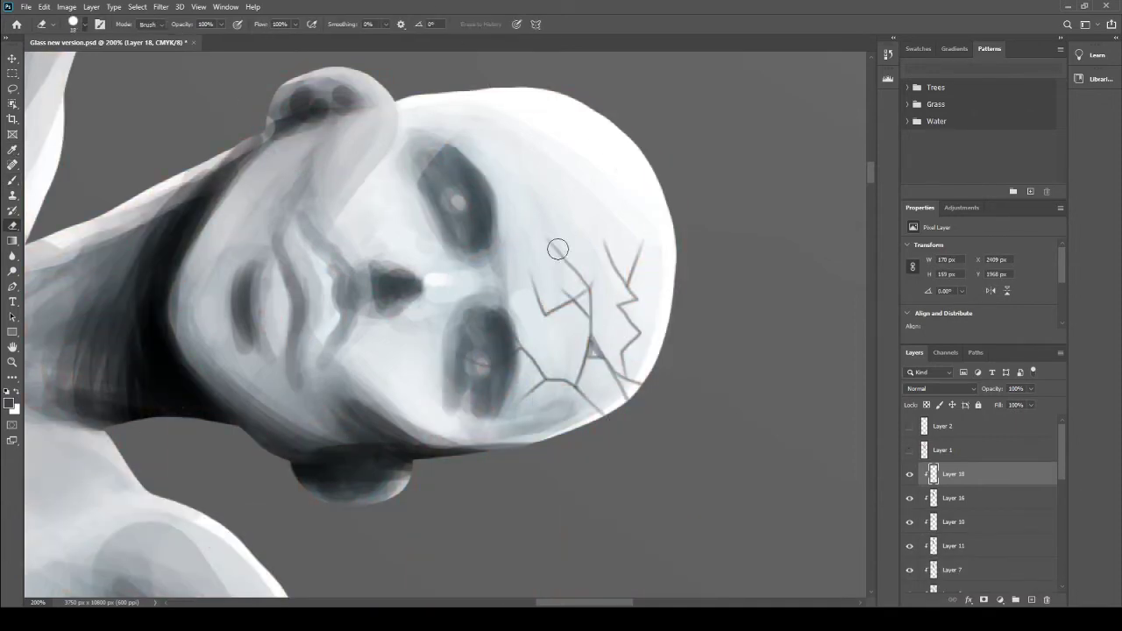
pyautogui.press('b')
pyautogui.moveTo(587, 289); pyautogui.dragTo(626, 398)
pyautogui.moveTo(640, 313); pyautogui.dragTo(625, 377)
pyautogui.moveTo(633, 270); pyautogui.dragTo(617, 301)
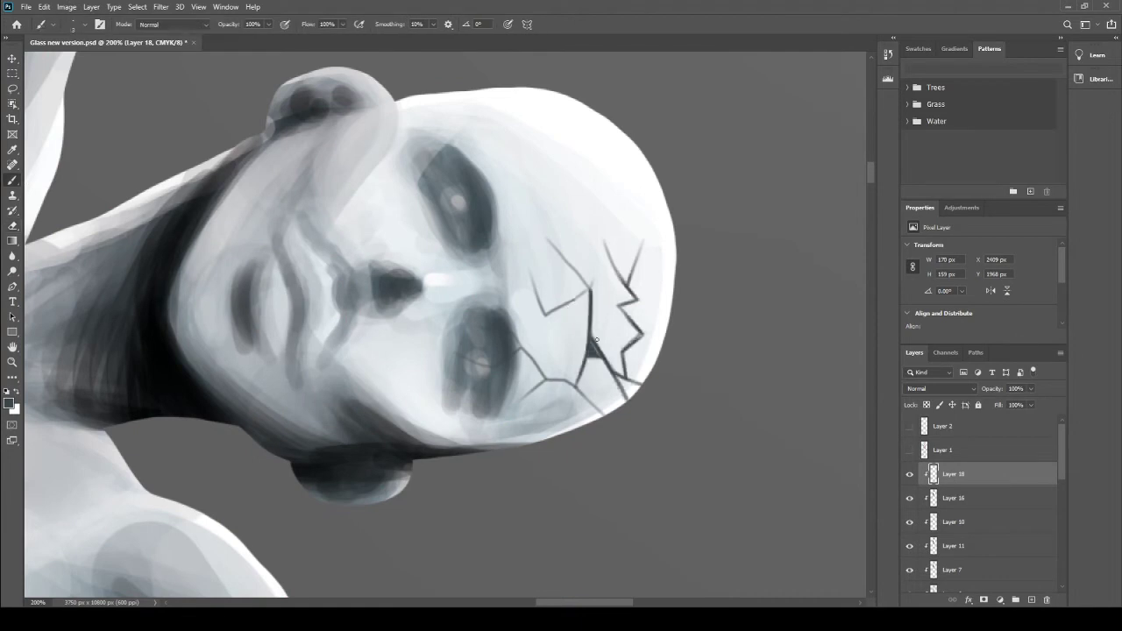
pyautogui.moveTo(603, 412); pyautogui.dragTo(520, 349)
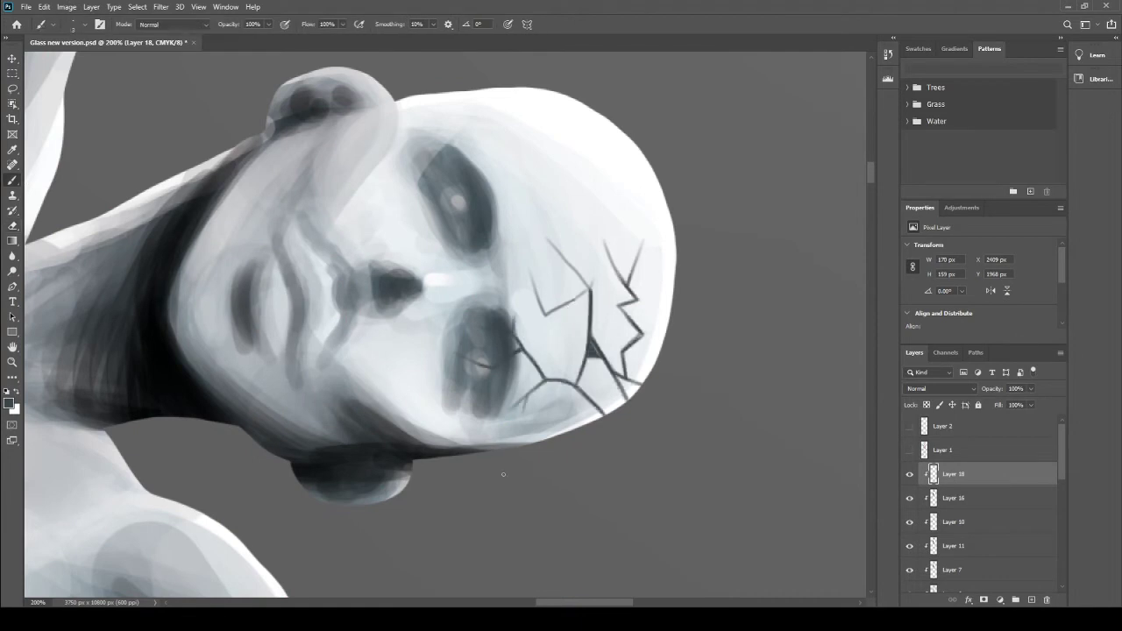
# Step: Using the sketch layer as reference, draw dark cracks across the left cheek
pyautogui.click(909, 449)
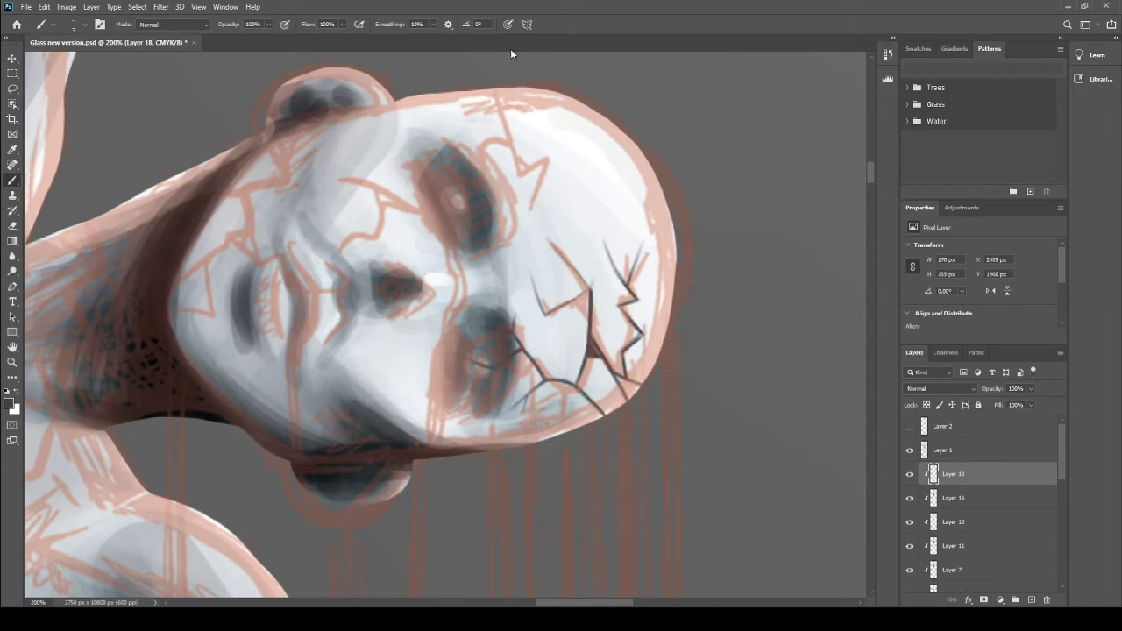
pyautogui.moveTo(261, 254); pyautogui.dragTo(355, 293)
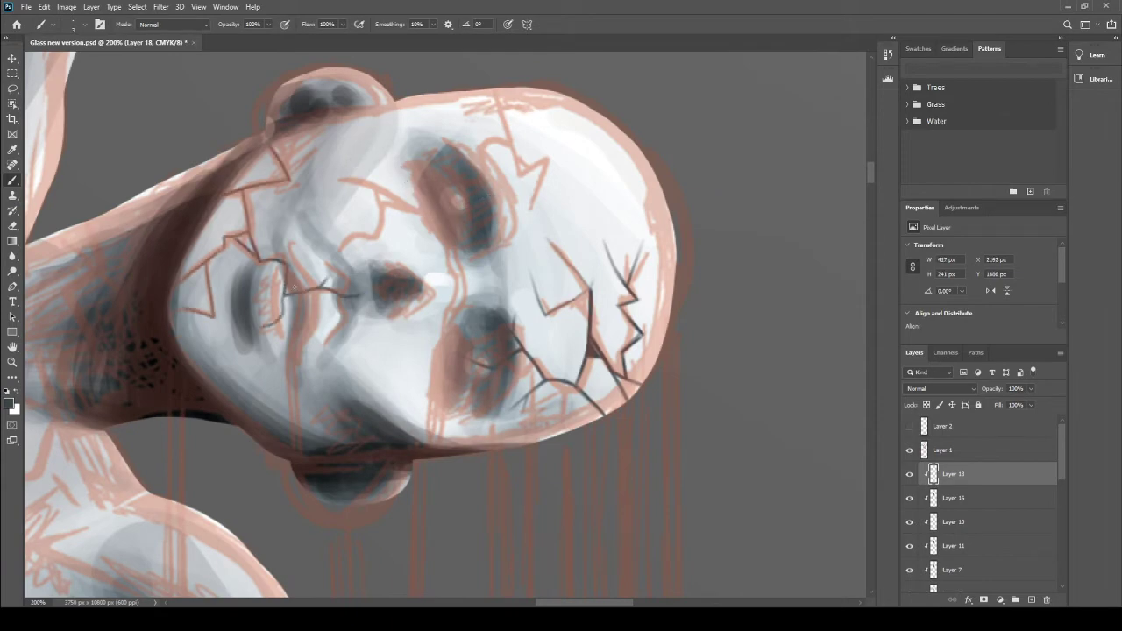
pyautogui.click(909, 450)
pyautogui.click(909, 450)
pyautogui.click(909, 449)
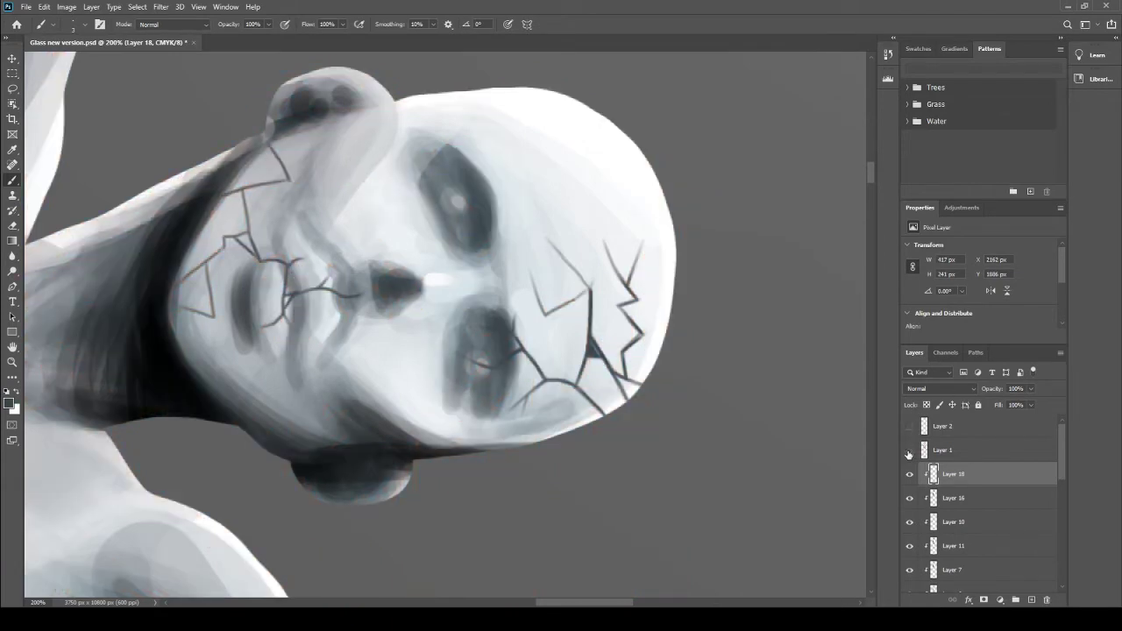
pyautogui.press('e')
pyautogui.press('b')
pyautogui.moveTo(283, 271); pyautogui.dragTo(311, 331)
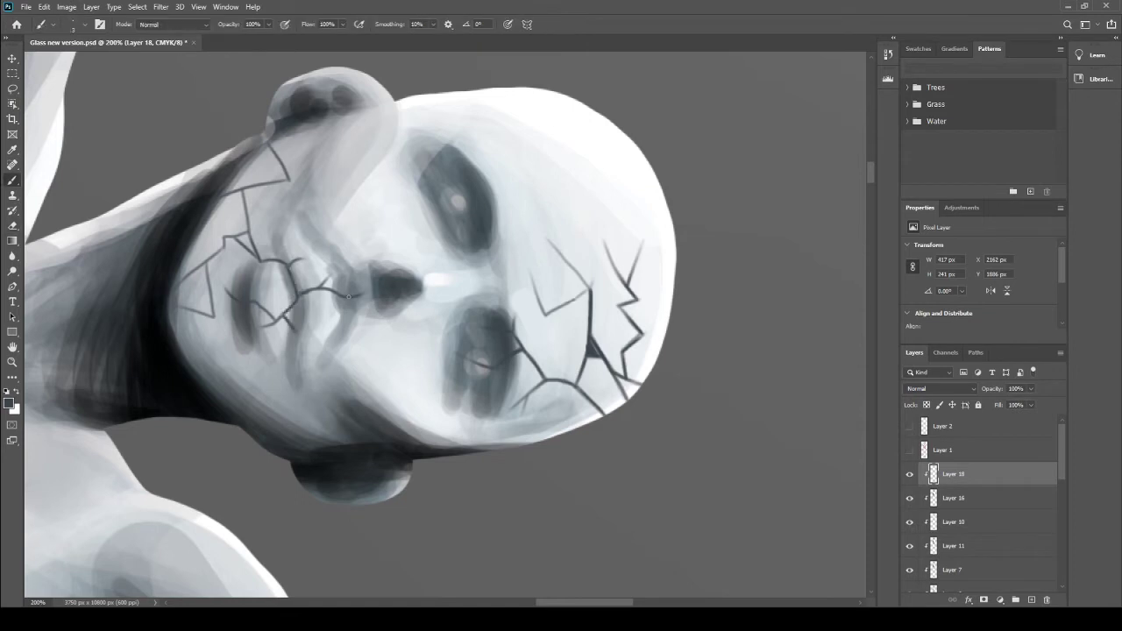
pyautogui.hotkey('ctrl', 'z')
pyautogui.moveTo(240, 235); pyautogui.dragTo(250, 250)
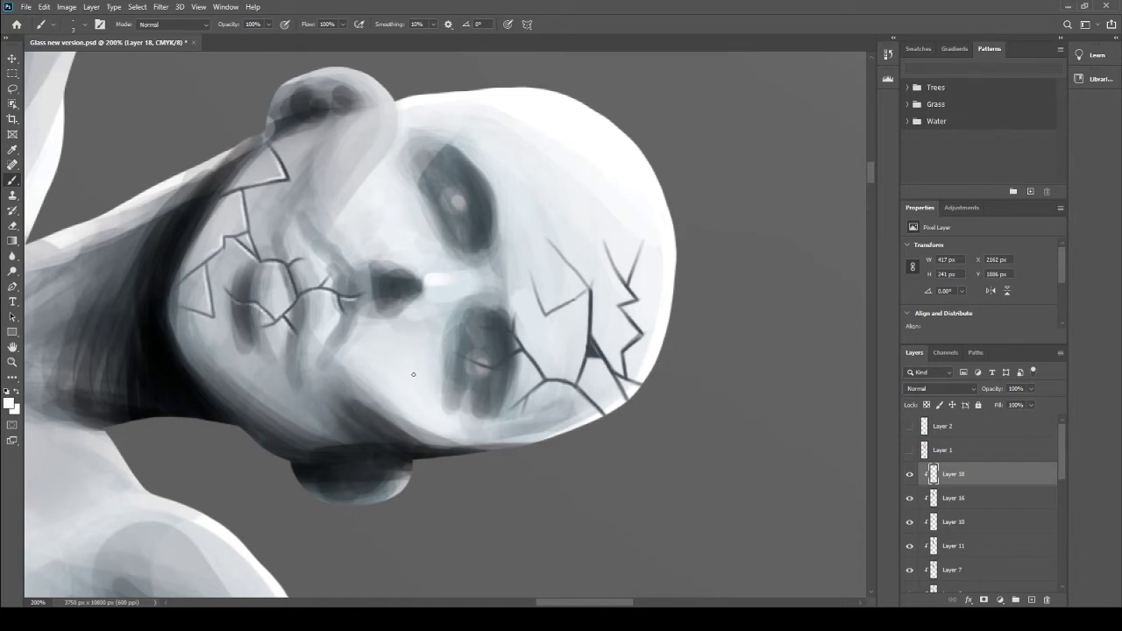
# Step: Paint light highlights along the right-side and lower face cracks
pyautogui.moveTo(578, 293); pyautogui.dragTo(587, 368)
pyautogui.moveTo(590, 359); pyautogui.dragTo(616, 389)
pyautogui.moveTo(619, 317); pyautogui.dragTo(640, 355)
pyautogui.moveTo(532, 286); pyautogui.dragTo(577, 323)
pyautogui.moveTo(468, 353)
pyautogui.mouseDown()
pyautogui.moveTo(521, 374)
pyautogui.moveTo(538, 412)
pyautogui.mouseUp()
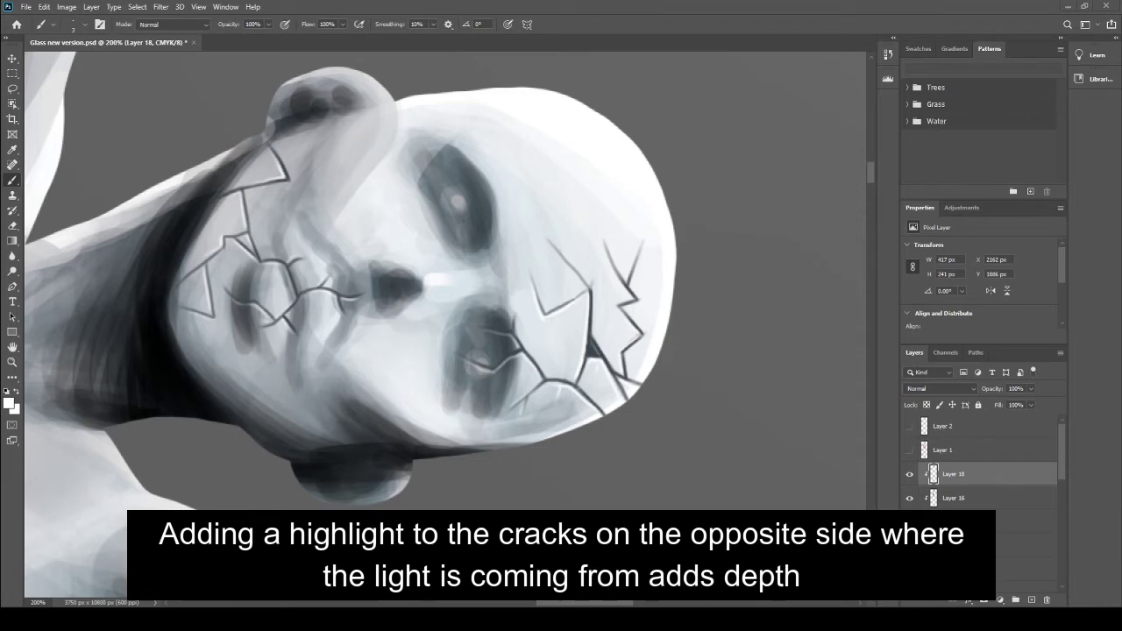
# Step: Zoom in on the face and highlight the cracks on both its right and left sides
pyautogui.press('z')
pyautogui.moveTo(544, 135); pyautogui.dragTo(475, 135)
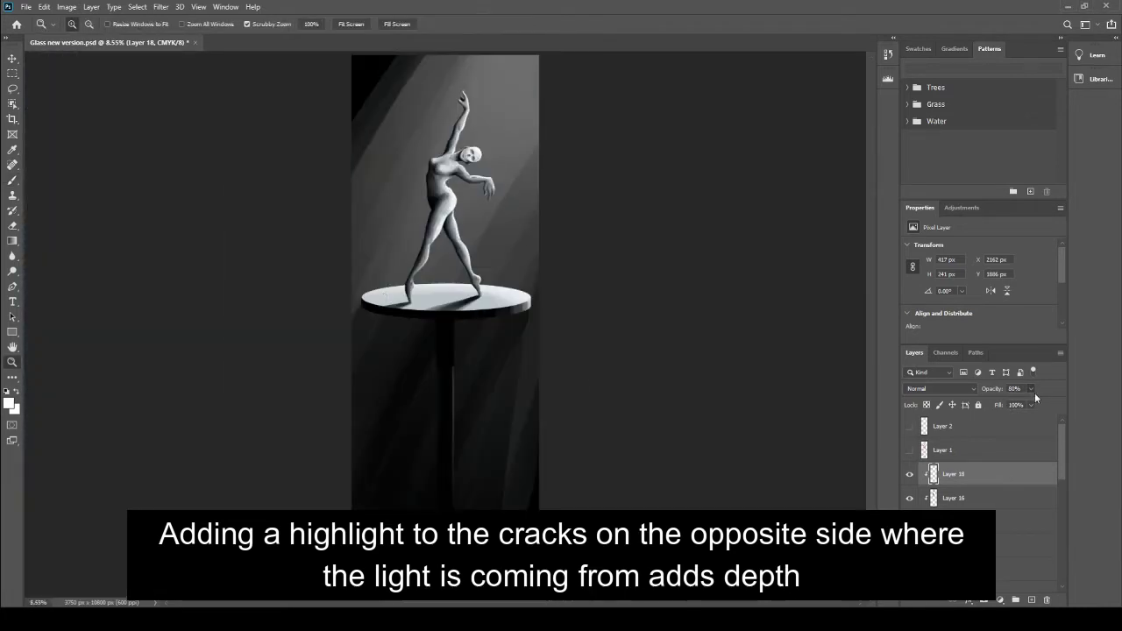
pyautogui.moveTo(456, 175); pyautogui.dragTo(526, 175)
pyautogui.press('b')
pyautogui.moveTo(535, 340); pyautogui.dragTo(557, 426)
pyautogui.moveTo(575, 349); pyautogui.dragTo(583, 440)
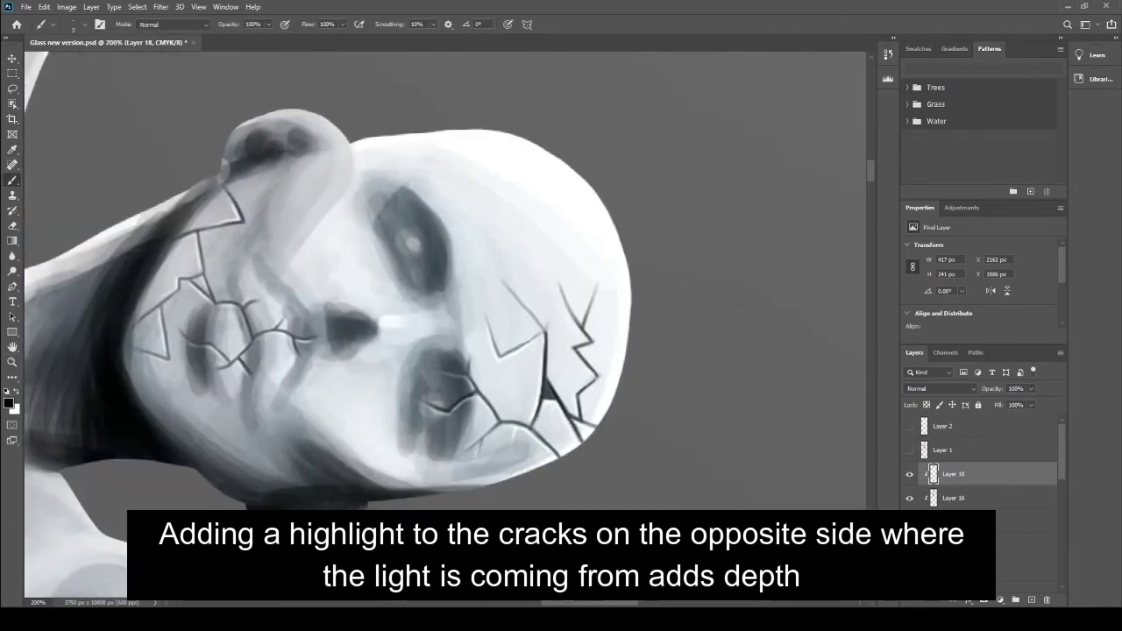
pyautogui.moveTo(475, 389); pyautogui.dragTo(531, 439)
pyautogui.moveTo(517, 345); pyautogui.dragTo(548, 307)
pyautogui.moveTo(499, 426); pyautogui.dragTo(483, 438)
pyautogui.moveTo(226, 186)
pyautogui.mouseDown()
pyautogui.moveTo(234, 221)
pyautogui.moveTo(184, 287)
pyautogui.mouseUp()
pyautogui.moveTo(179, 288); pyautogui.dragTo(166, 349)
pyautogui.moveTo(202, 263); pyautogui.dragTo(213, 296)
pyautogui.moveTo(235, 304); pyautogui.dragTo(249, 335)
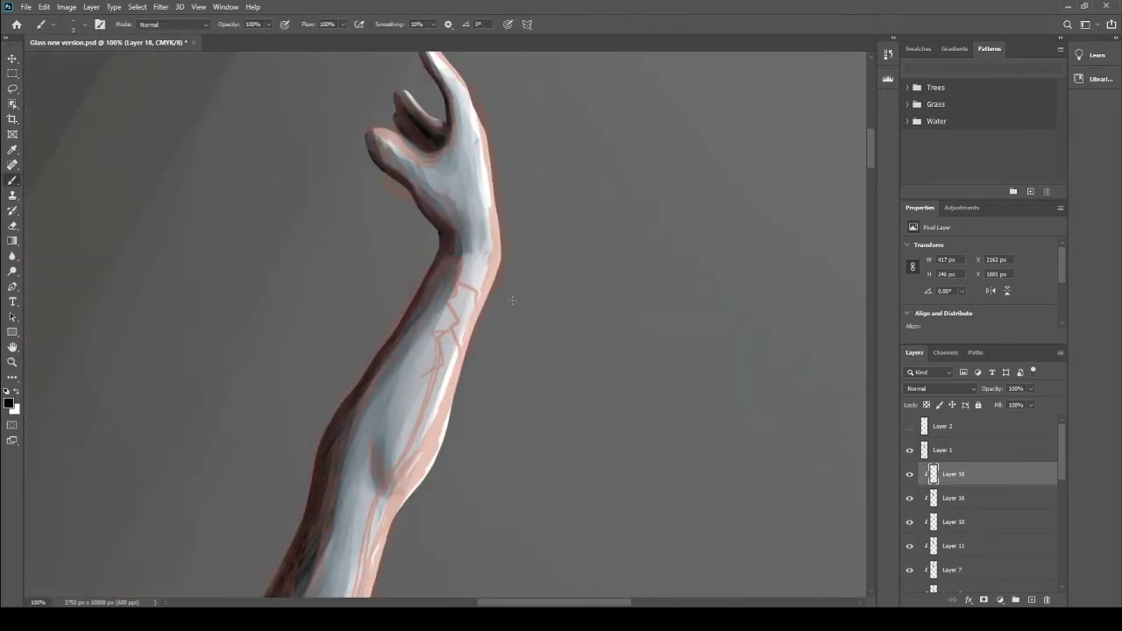
# Step: Draw dark cracks down the forearm and across the back of the hand, toggling the sketch layer
pyautogui.moveTo(447, 259)
pyautogui.mouseDown()
pyautogui.moveTo(477, 311)
pyautogui.moveTo(423, 376)
pyautogui.mouseUp()
pyautogui.click(909, 450)
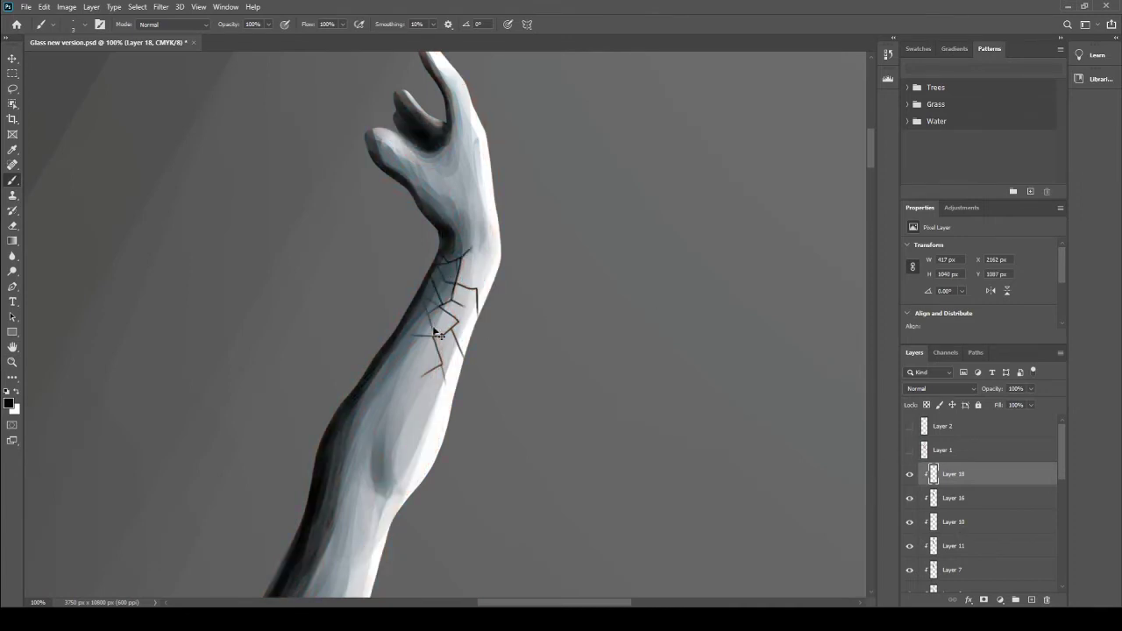
pyautogui.hotkey('ctrl', 'z')
pyautogui.hotkey('ctrl', 'z')
pyautogui.hotkey('ctrl', 'z')
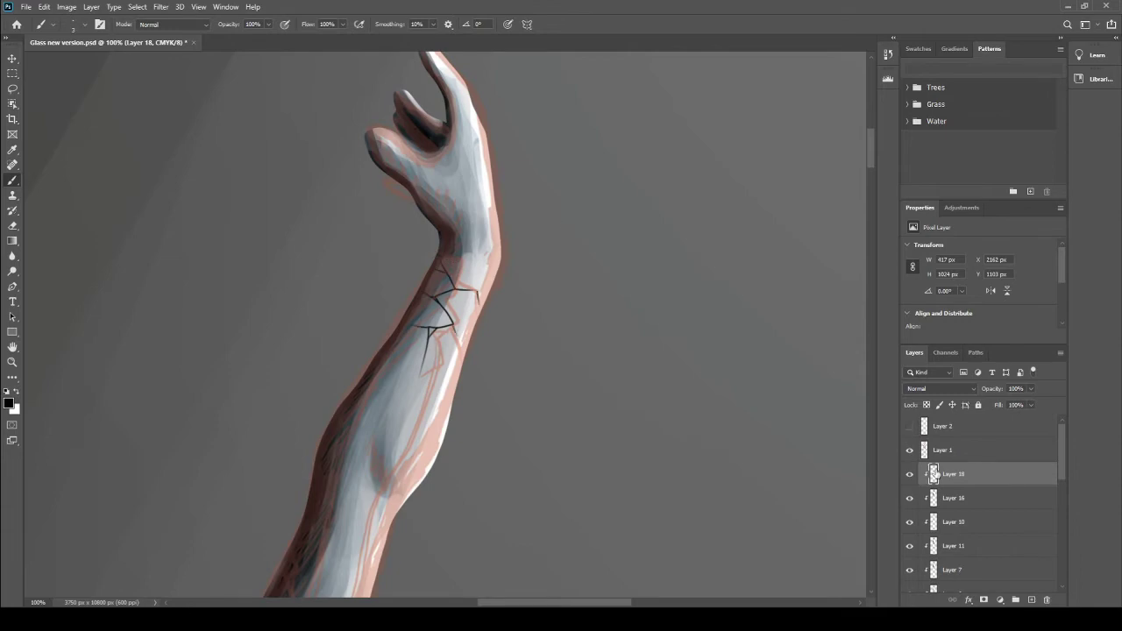
pyautogui.click(909, 450)
pyautogui.click(438, 266)
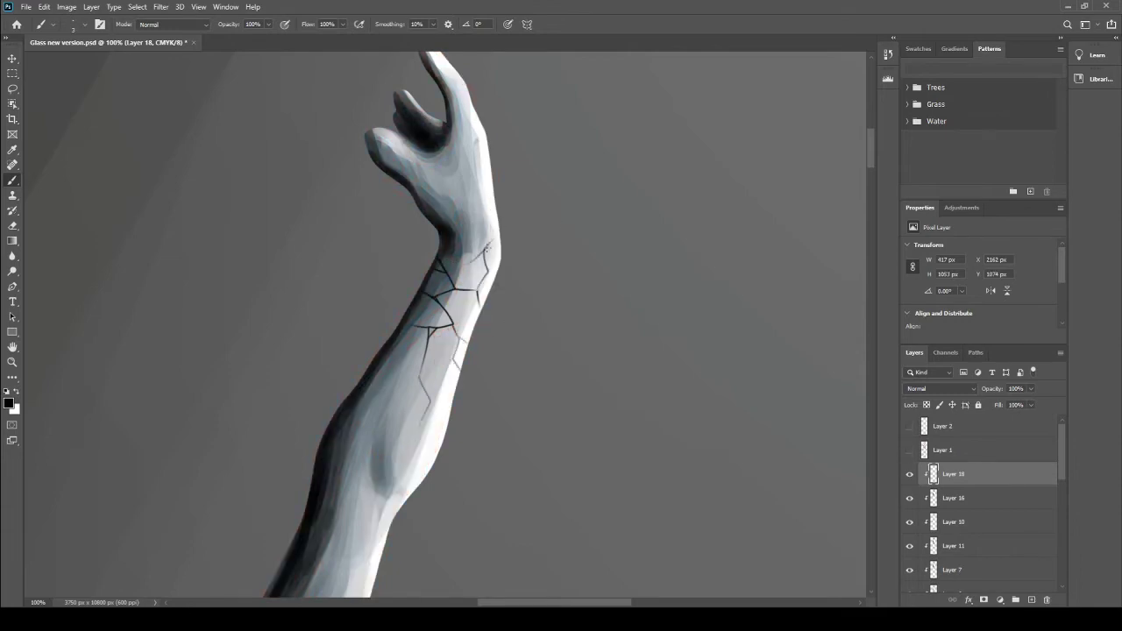
pyautogui.moveTo(480, 138); pyautogui.dragTo(457, 180)
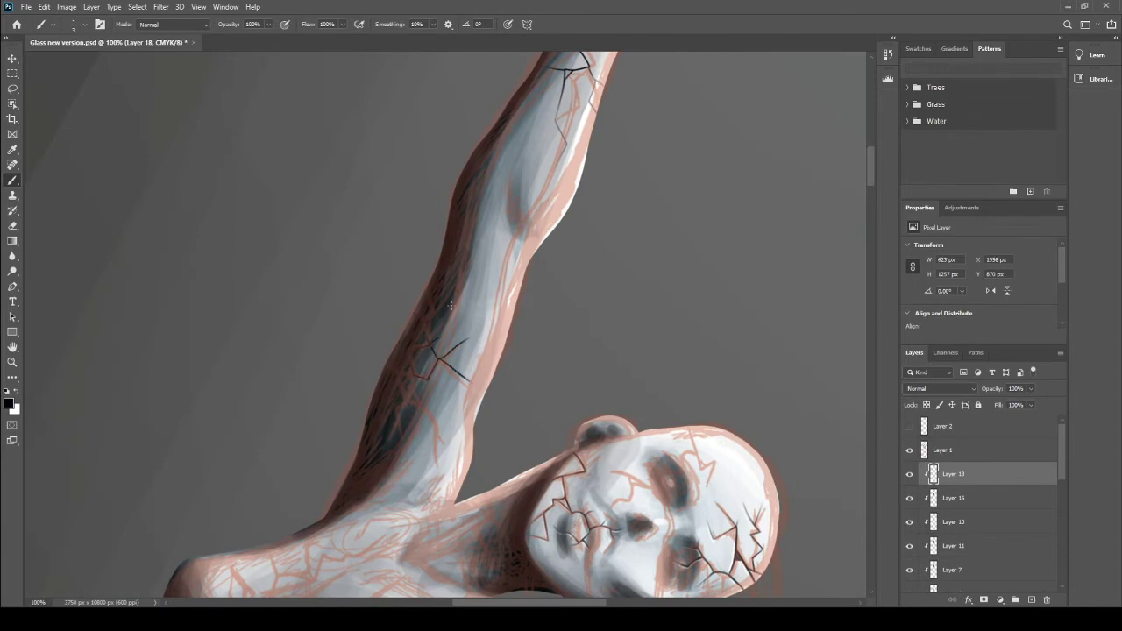
pyautogui.moveTo(420, 393); pyautogui.dragTo(435, 469)
pyautogui.click(908, 450)
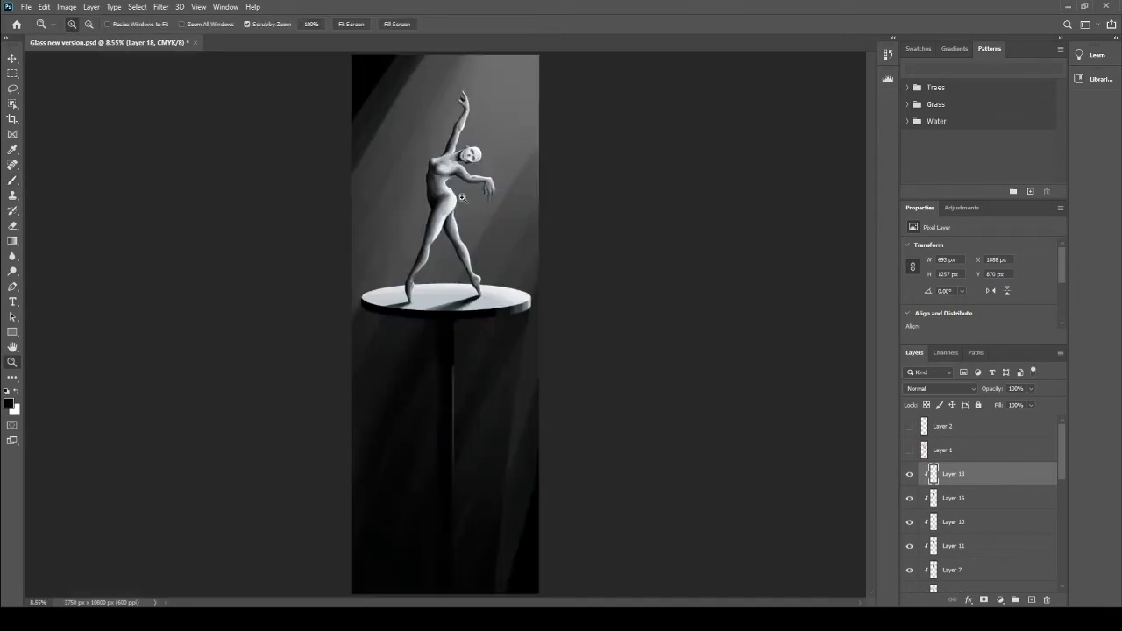
# Step: Brush dark branching hairline cracks across the chest, shoulder and upper chest on Layer 18
pyautogui.press('b')
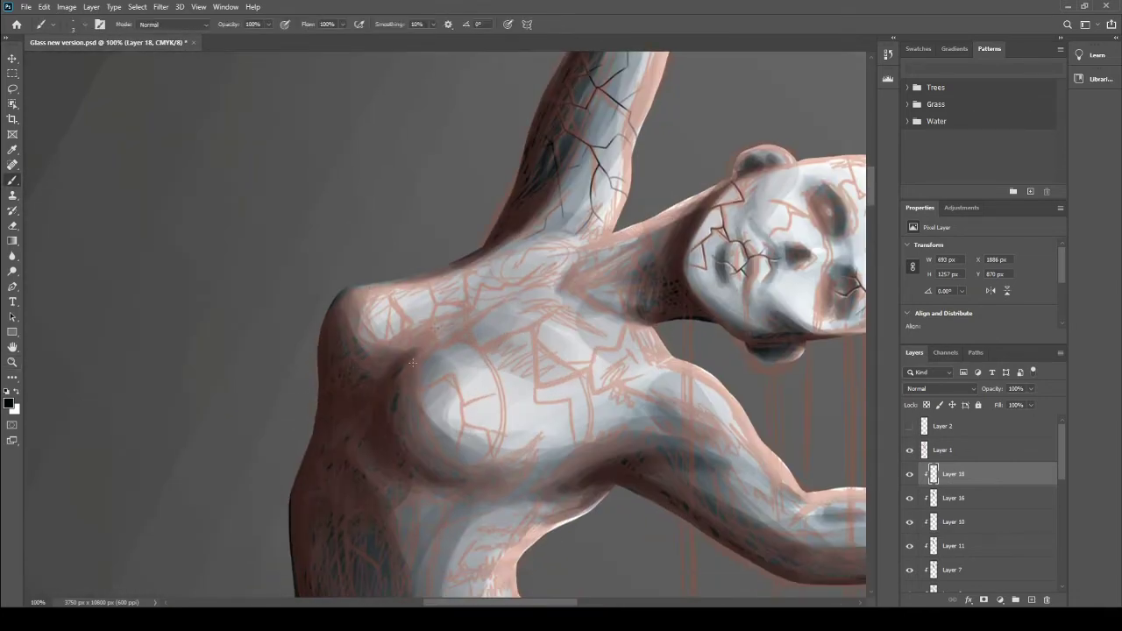
pyautogui.moveTo(455, 342)
pyautogui.mouseDown()
pyautogui.moveTo(534, 377)
pyautogui.moveTo(644, 302)
pyautogui.mouseUp()
pyautogui.moveTo(408, 399)
pyautogui.mouseDown()
pyautogui.moveTo(517, 429)
pyautogui.moveTo(504, 463)
pyautogui.mouseUp()
pyautogui.moveTo(504, 395); pyautogui.dragTo(464, 403)
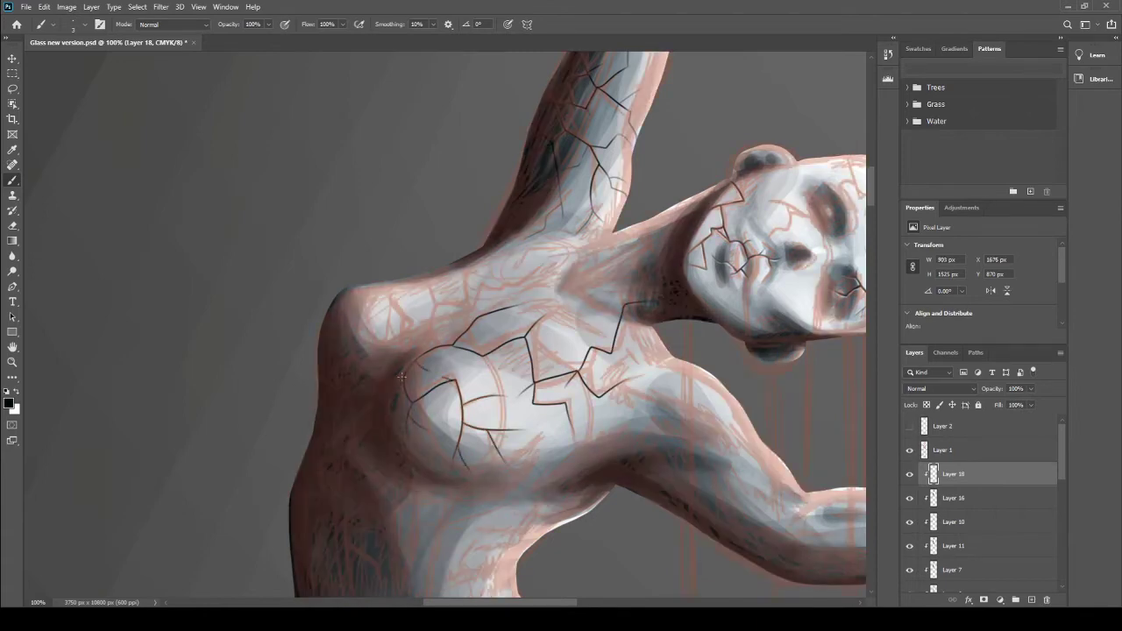
pyautogui.moveTo(382, 288); pyautogui.dragTo(403, 314)
pyautogui.moveTo(394, 355); pyautogui.dragTo(403, 317)
pyautogui.moveTo(385, 368)
pyautogui.mouseDown()
pyautogui.moveTo(463, 271)
pyautogui.moveTo(534, 268)
pyautogui.mouseUp()
pyautogui.moveTo(426, 342)
pyautogui.mouseDown()
pyautogui.moveTo(464, 320)
pyautogui.moveTo(438, 333)
pyautogui.mouseUp()
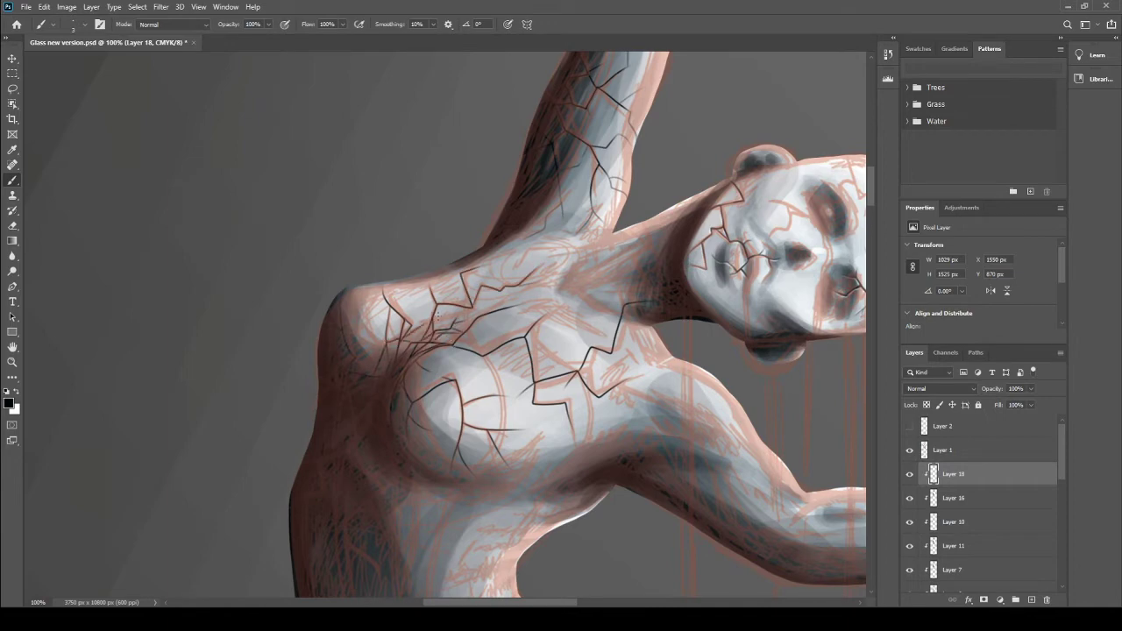
# Step: Hide the pink sketch lines and extend the dark cracks near the hip
pyautogui.hotkey('ctrl', ',')
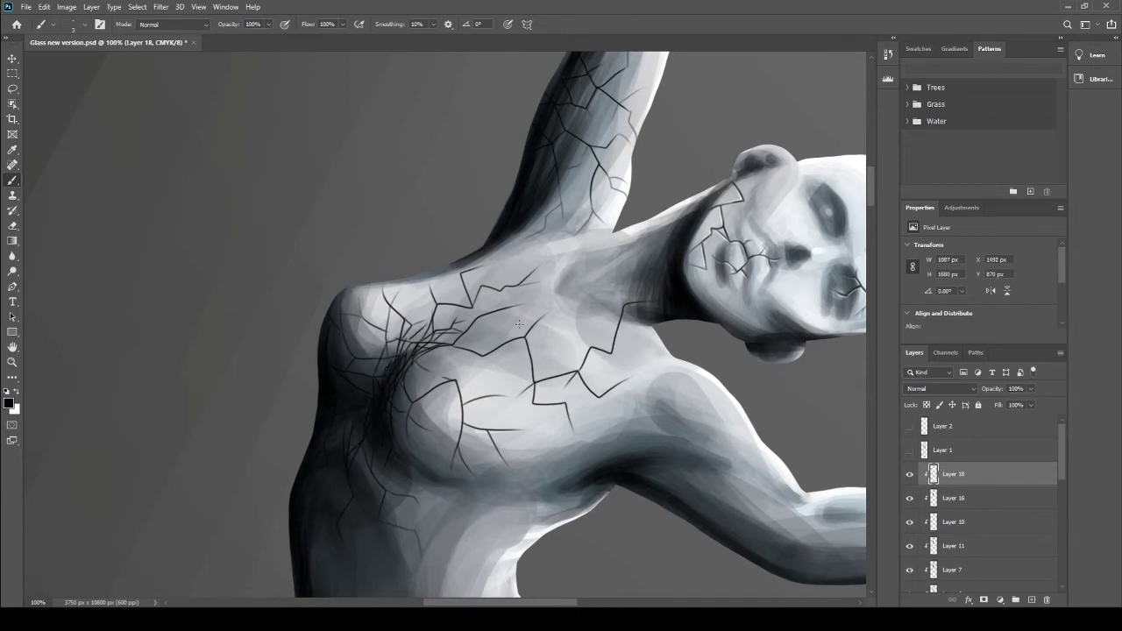
pyautogui.hotkey('ctrl', '0')
pyautogui.scroll(3, 498, 317)
pyautogui.hotkey('ctrl', ',')
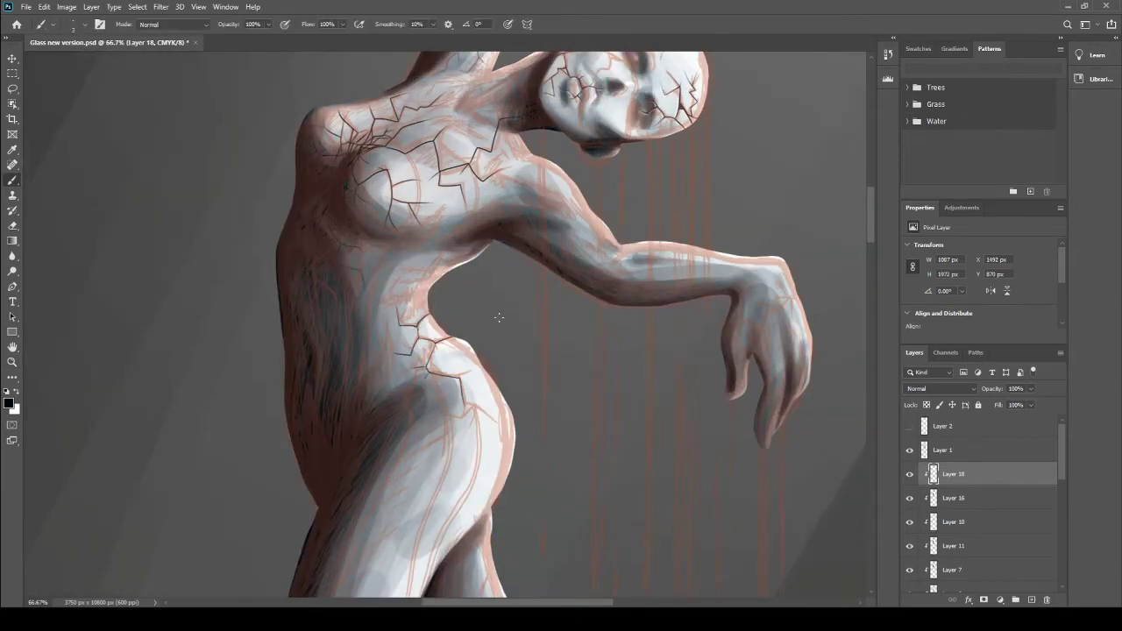
pyautogui.hotkey('ctrl', ',')
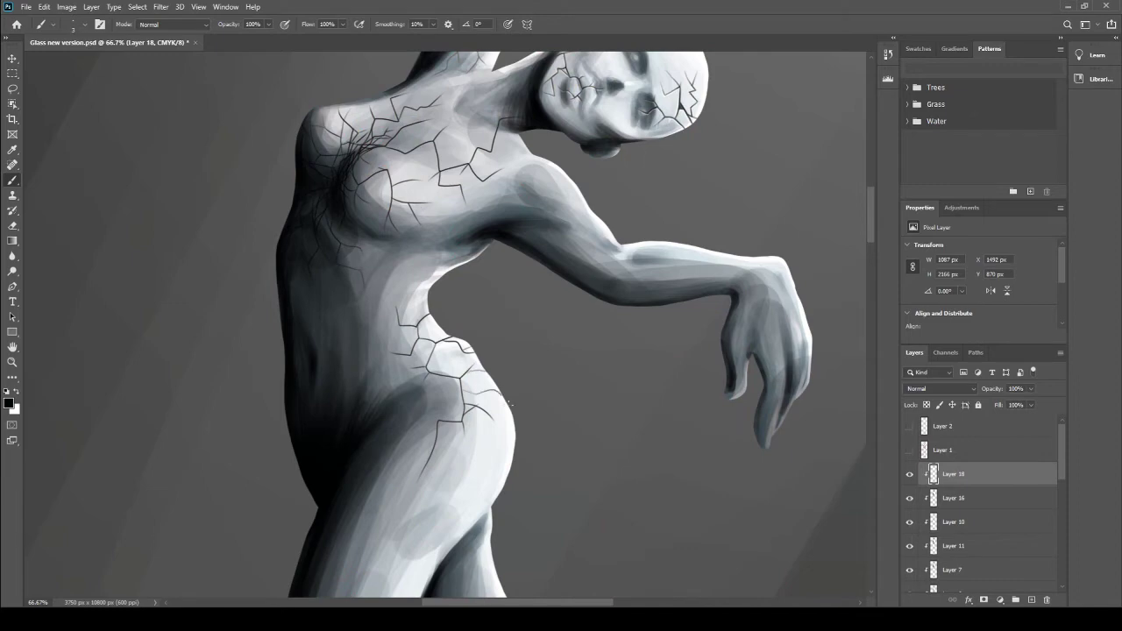
pyautogui.moveTo(506, 413); pyautogui.dragTo(482, 405)
# Step: Paint dark cracks down the back thigh, knee and calf, then swap to white
pyautogui.hotkey('ctrl', ',')
pyautogui.scroll(-5, 424, 502)
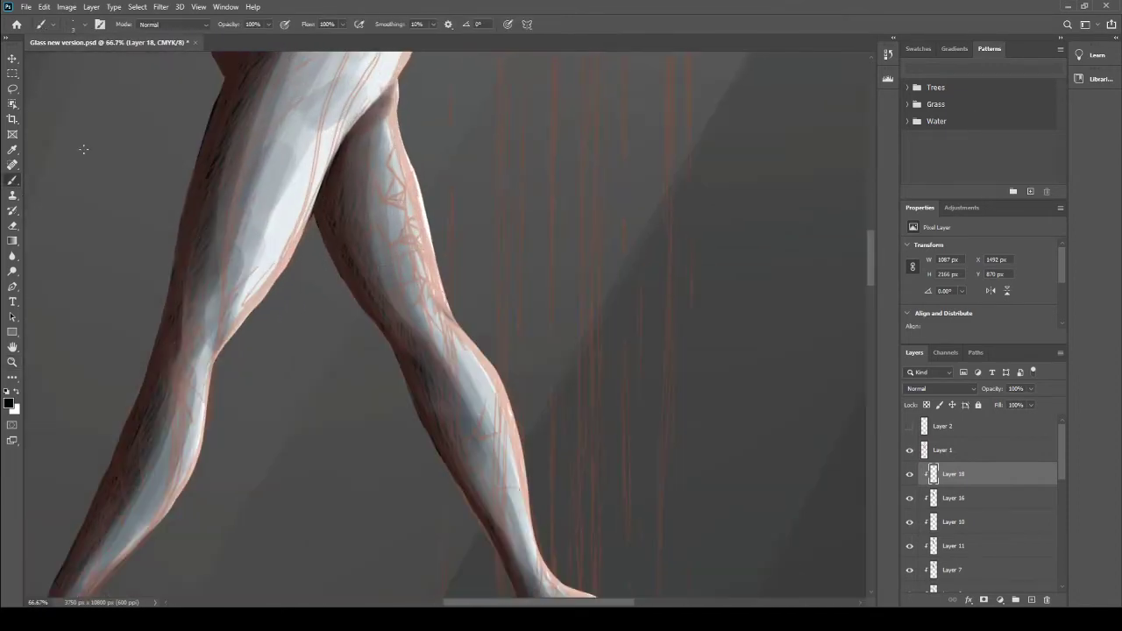
pyautogui.moveTo(435, 257); pyautogui.dragTo(399, 145)
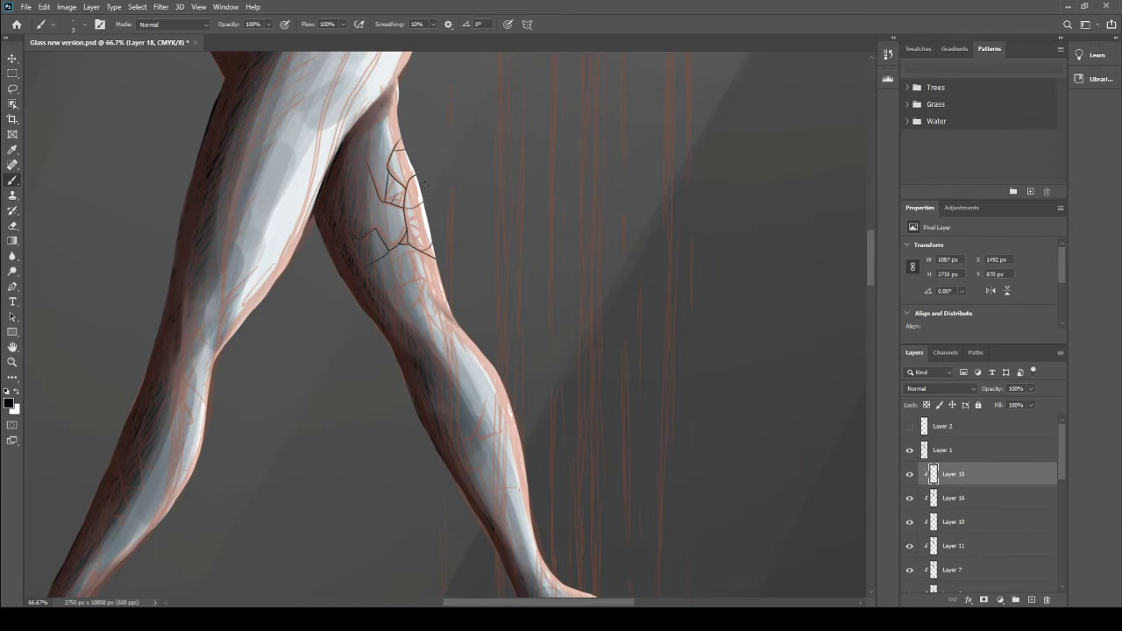
pyautogui.hotkey('ctrl', 'z')
pyautogui.moveTo(424, 247)
pyautogui.mouseDown()
pyautogui.moveTo(409, 275)
pyautogui.moveTo(413, 335)
pyautogui.mouseUp()
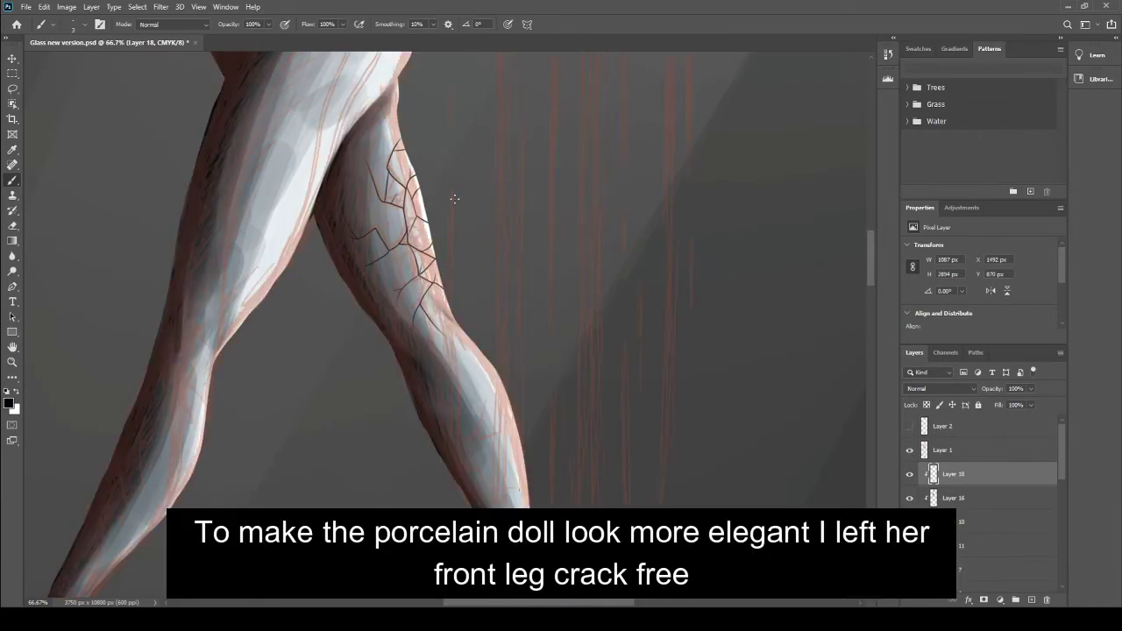
pyautogui.scroll(-3, 458, 228)
pyautogui.moveTo(462, 232)
pyautogui.mouseDown()
pyautogui.moveTo(444, 263)
pyautogui.moveTo(459, 289)
pyautogui.mouseUp()
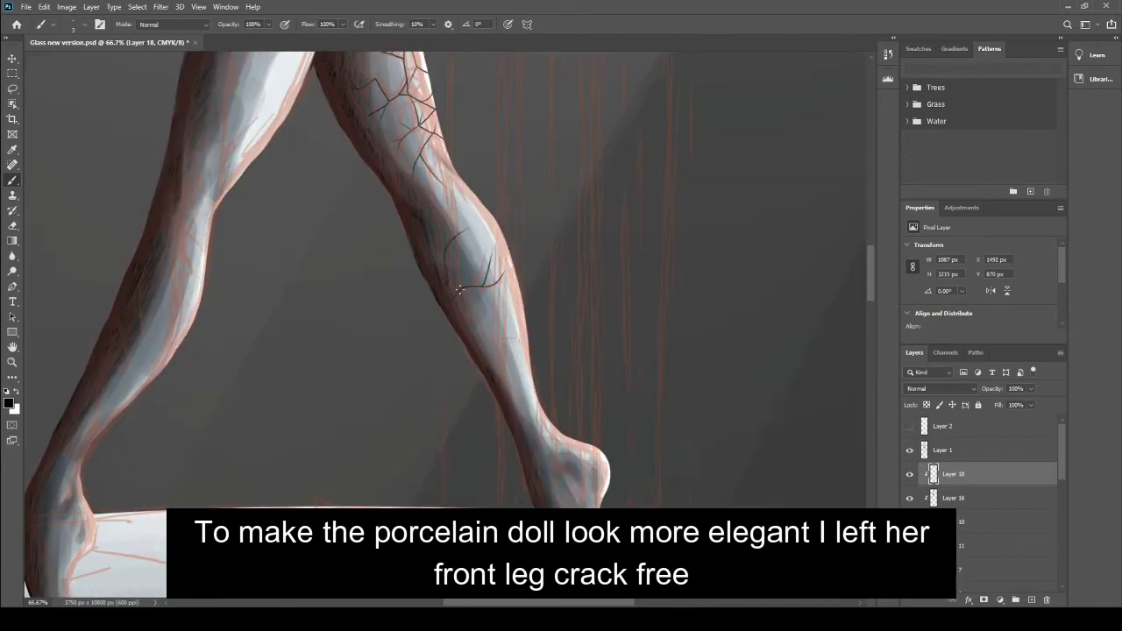
pyautogui.moveTo(499, 340); pyautogui.dragTo(526, 354)
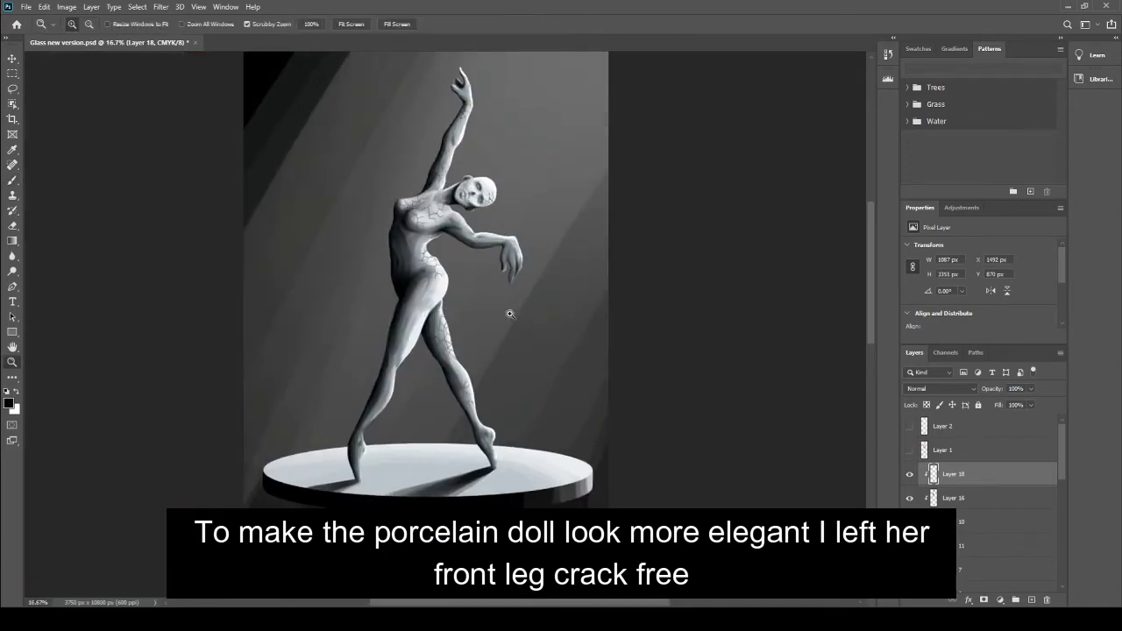
pyautogui.moveTo(508, 313); pyautogui.dragTo(521, 238)
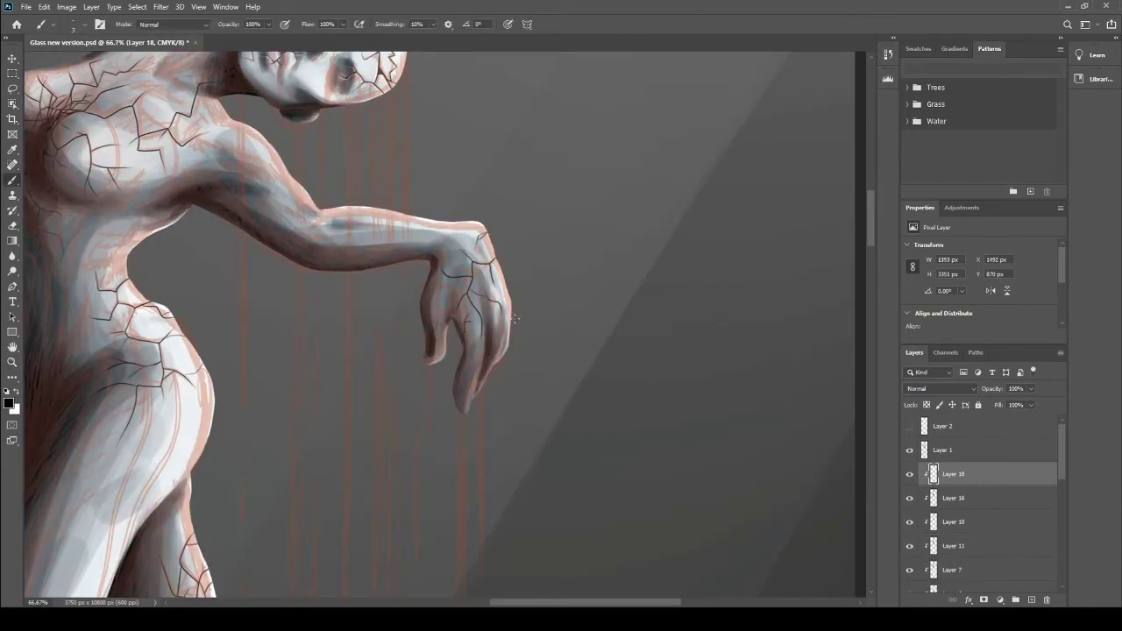
pyautogui.press('z')
pyautogui.hotkey('ctrl', '-')
pyautogui.hotkey('ctrl', '-')
pyautogui.hotkey('ctrl', '-')
# Step: Add Layer 19, clipped to the figure below, for crack highlights
pyautogui.press('x')
pyautogui.hotkey('ctrl', 'shift', 'alt', 'n')
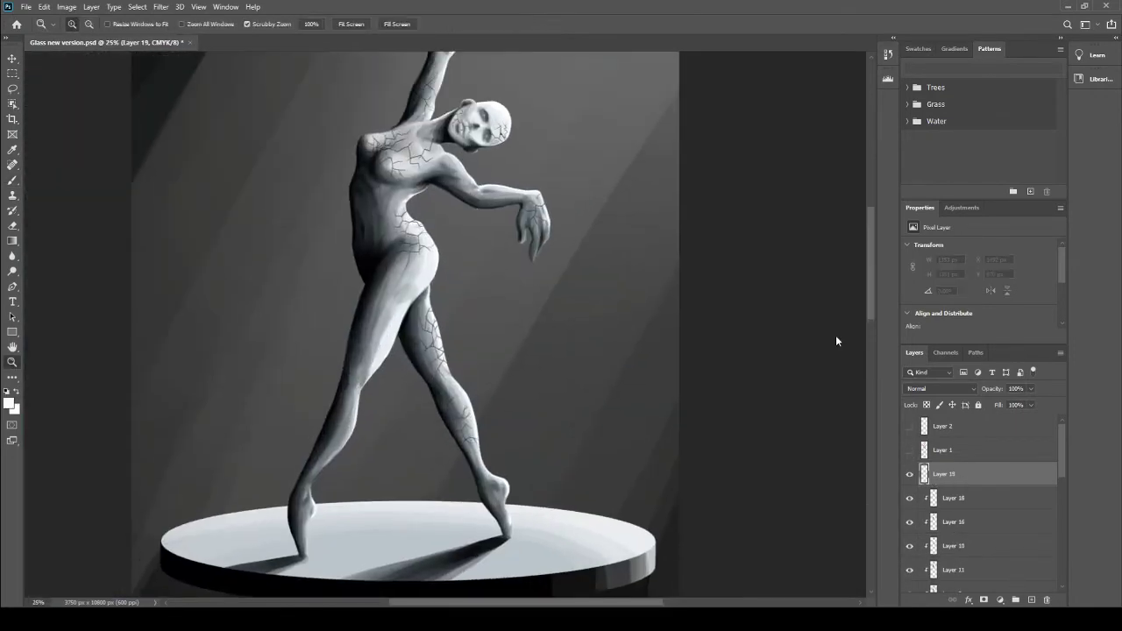
pyautogui.hotkey('ctrl', '+')
pyautogui.hotkey('ctrl', '+')
pyautogui.hotkey('ctrl', '+')
pyautogui.press('b')
pyautogui.hotkey('ctrl', 'alt', 'g')
# Step: Paint light highlights along the leg, lower leg and knee cracks
pyautogui.moveTo(524, 195); pyautogui.dragTo(549, 259)
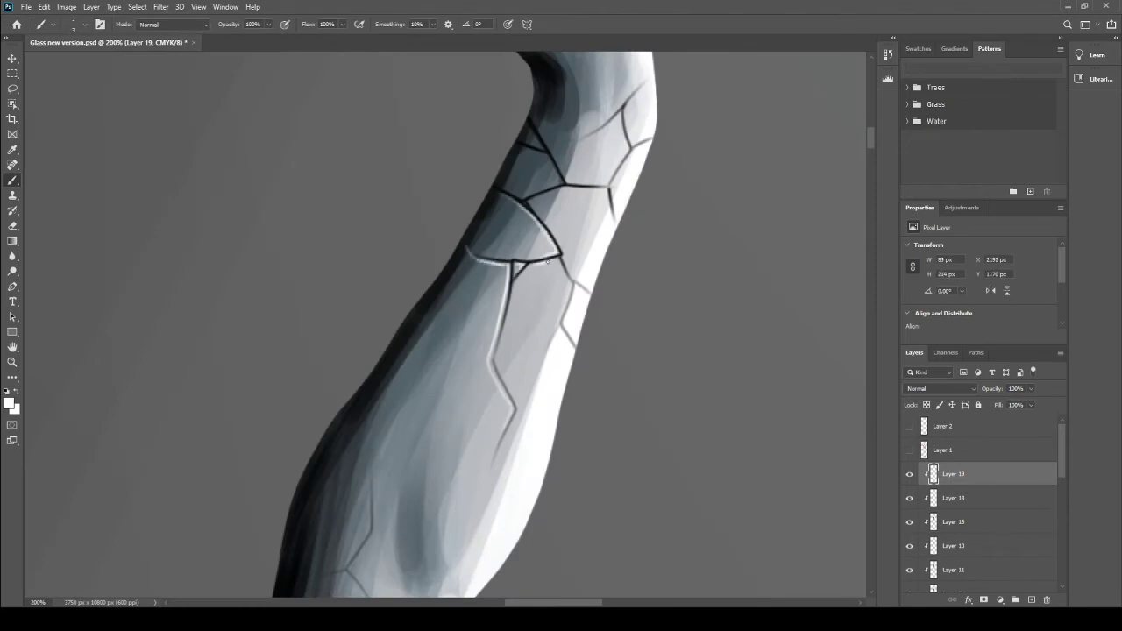
pyautogui.moveTo(528, 127)
pyautogui.mouseDown()
pyautogui.moveTo(558, 195)
pyautogui.moveTo(608, 186)
pyautogui.mouseUp()
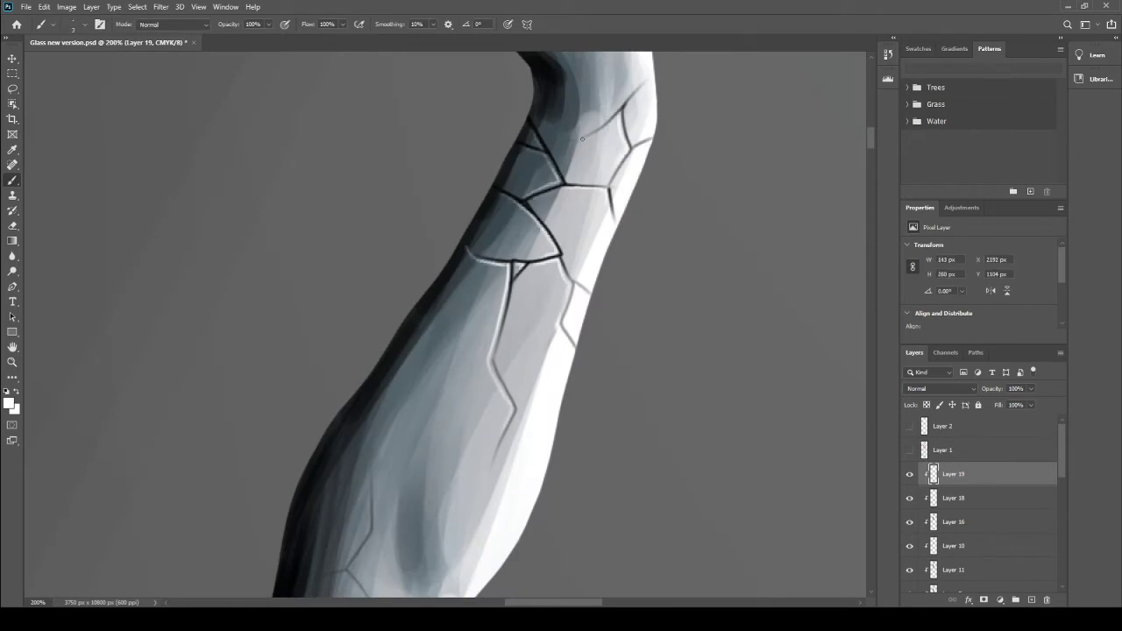
pyautogui.moveTo(583, 136); pyautogui.dragTo(614, 121)
pyautogui.press('z')
pyautogui.hotkey('ctrl', '0')
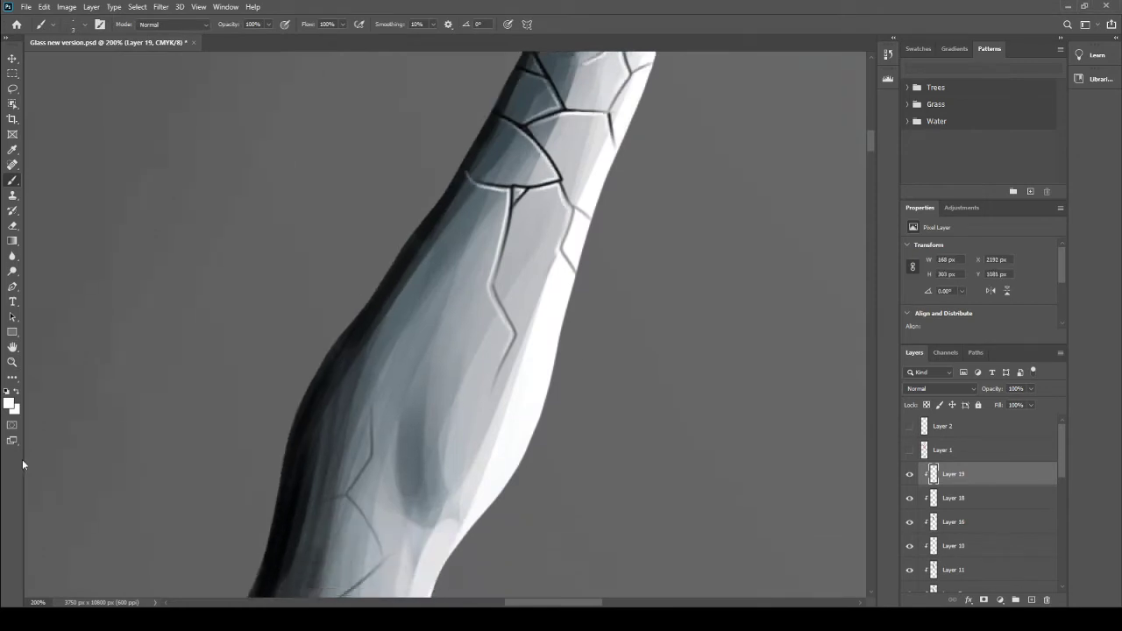
pyautogui.press('b')
pyautogui.scroll(5, 495, 421)
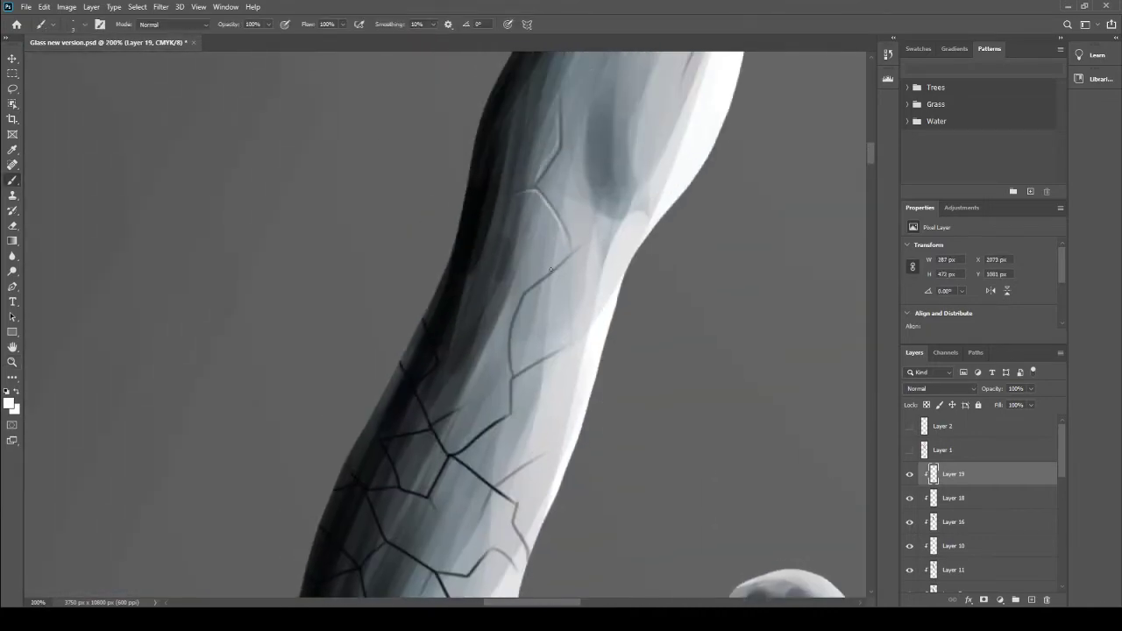
pyautogui.moveTo(433, 352); pyautogui.dragTo(410, 421)
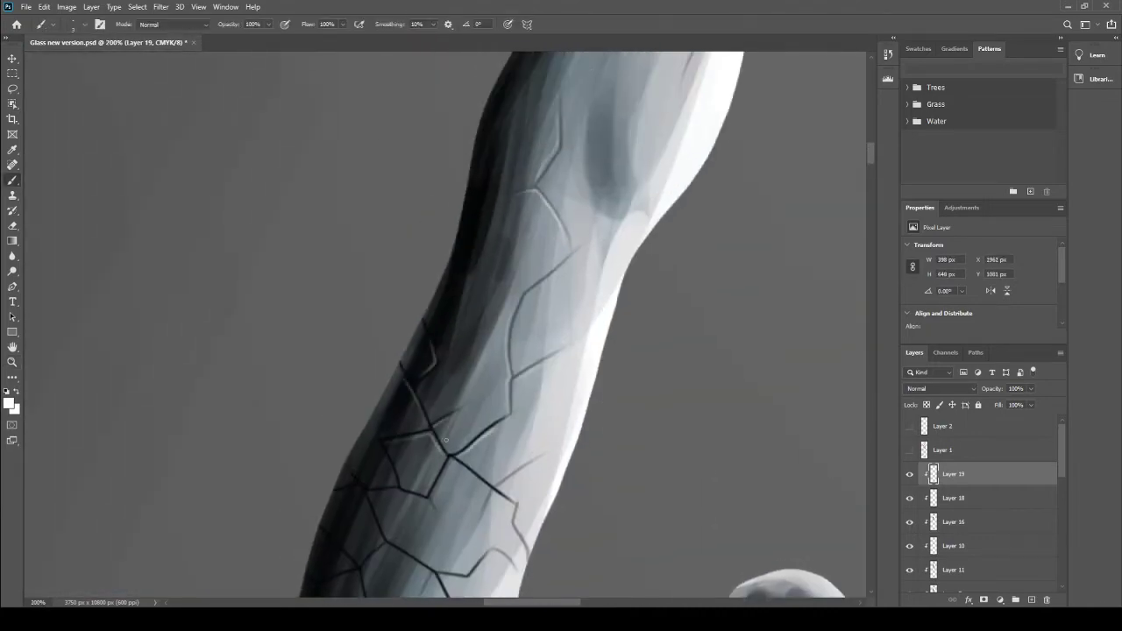
pyautogui.moveTo(449, 458); pyautogui.dragTo(484, 488)
pyautogui.moveTo(487, 493); pyautogui.dragTo(517, 505)
pyautogui.scroll(-2, 326, 437)
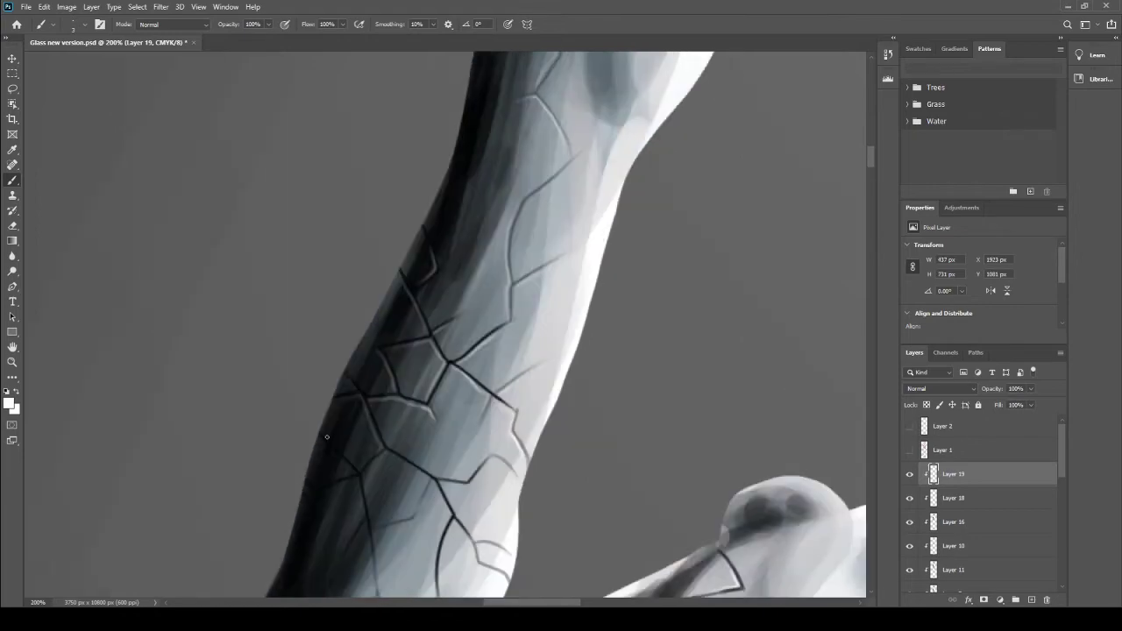
pyautogui.moveTo(386, 451); pyautogui.dragTo(369, 526)
# Step: Zoom in on the shoulder and highlight the cracks around the dark crack cluster
pyautogui.press('z')
pyautogui.scroll(-5, 174, 385)
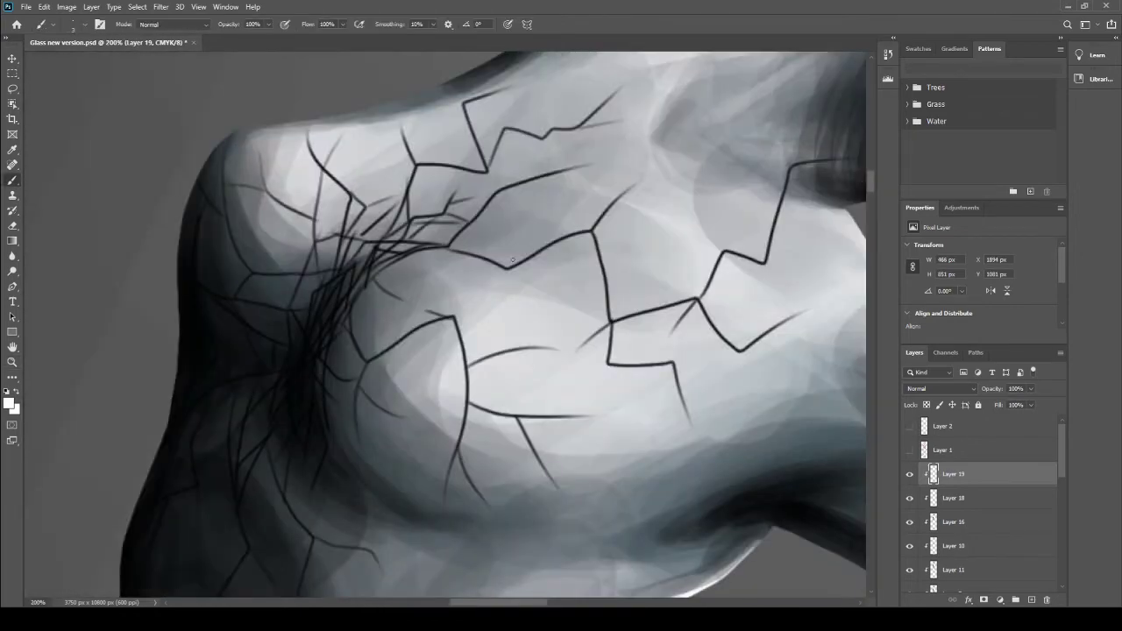
pyautogui.moveTo(593, 235)
pyautogui.mouseDown()
pyautogui.moveTo(606, 313)
pyautogui.moveTo(691, 301)
pyautogui.moveTo(741, 351)
pyautogui.mouseUp()
pyautogui.moveTo(766, 252); pyautogui.dragTo(835, 163)
pyautogui.moveTo(349, 326); pyautogui.dragTo(361, 363)
pyautogui.moveTo(349, 271); pyautogui.dragTo(326, 321)
pyautogui.moveTo(352, 367)
pyautogui.mouseDown()
pyautogui.moveTo(362, 416)
pyautogui.moveTo(452, 321)
pyautogui.mouseUp()
pyautogui.moveTo(458, 422); pyautogui.dragTo(447, 474)
pyautogui.moveTo(370, 284); pyautogui.dragTo(395, 296)
# Step: Highlight the chest cracks, the shadowed lower-left area and cracks beside the cluster
pyautogui.moveTo(533, 424); pyautogui.dragTo(575, 420)
pyautogui.moveTo(517, 422); pyautogui.dragTo(545, 475)
pyautogui.moveTo(317, 463); pyautogui.dragTo(323, 407)
pyautogui.moveTo(319, 361); pyautogui.dragTo(293, 396)
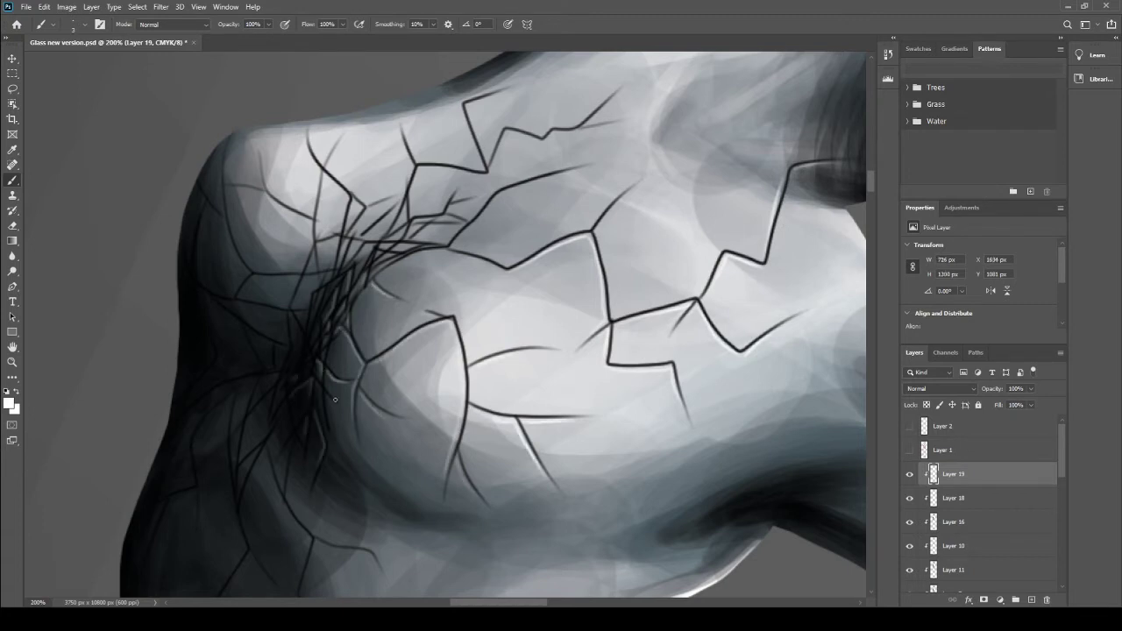
pyautogui.moveTo(298, 465); pyautogui.dragTo(279, 538)
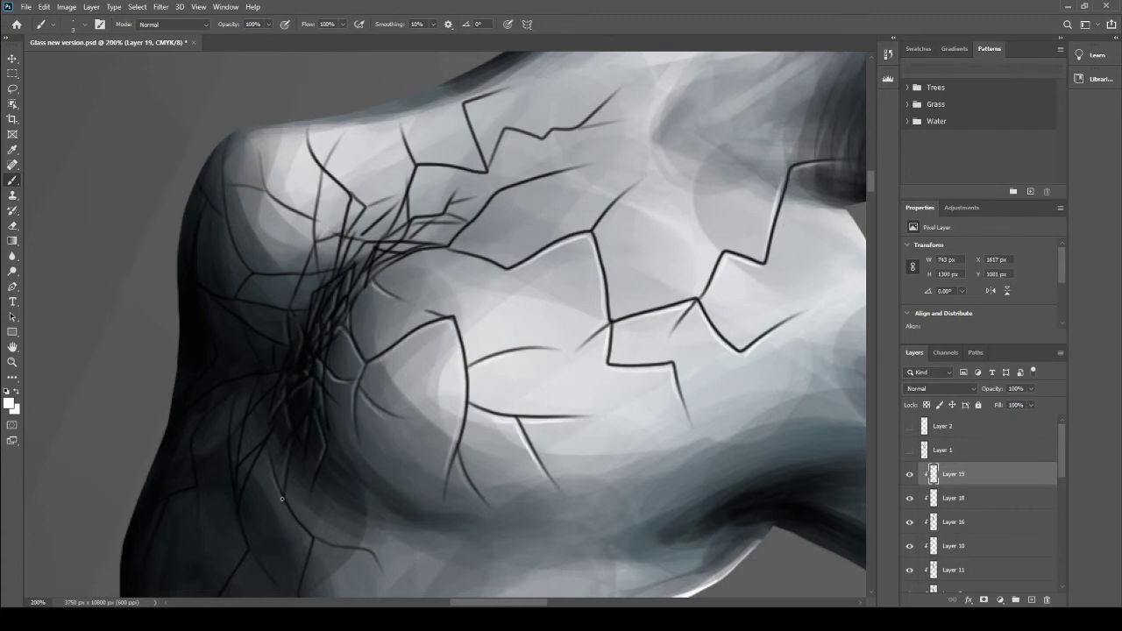
pyautogui.moveTo(272, 423); pyautogui.dragTo(244, 493)
pyautogui.moveTo(268, 336); pyautogui.dragTo(263, 366)
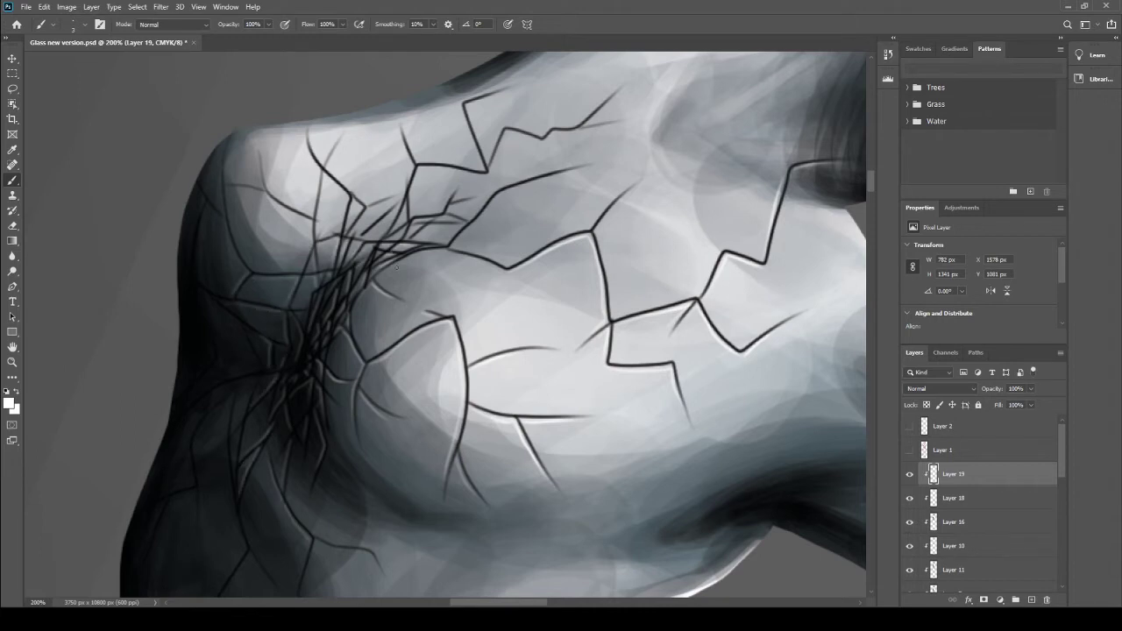
pyautogui.moveTo(348, 263); pyautogui.dragTo(508, 265)
pyautogui.moveTo(419, 238); pyautogui.dragTo(448, 198)
pyautogui.moveTo(365, 235); pyautogui.dragTo(386, 223)
# Step: Highlight the upper crack segments and blend light tone into the upper shoulder cracks
pyautogui.moveTo(455, 127); pyautogui.dragTo(484, 171)
pyautogui.moveTo(507, 136); pyautogui.dragTo(603, 112)
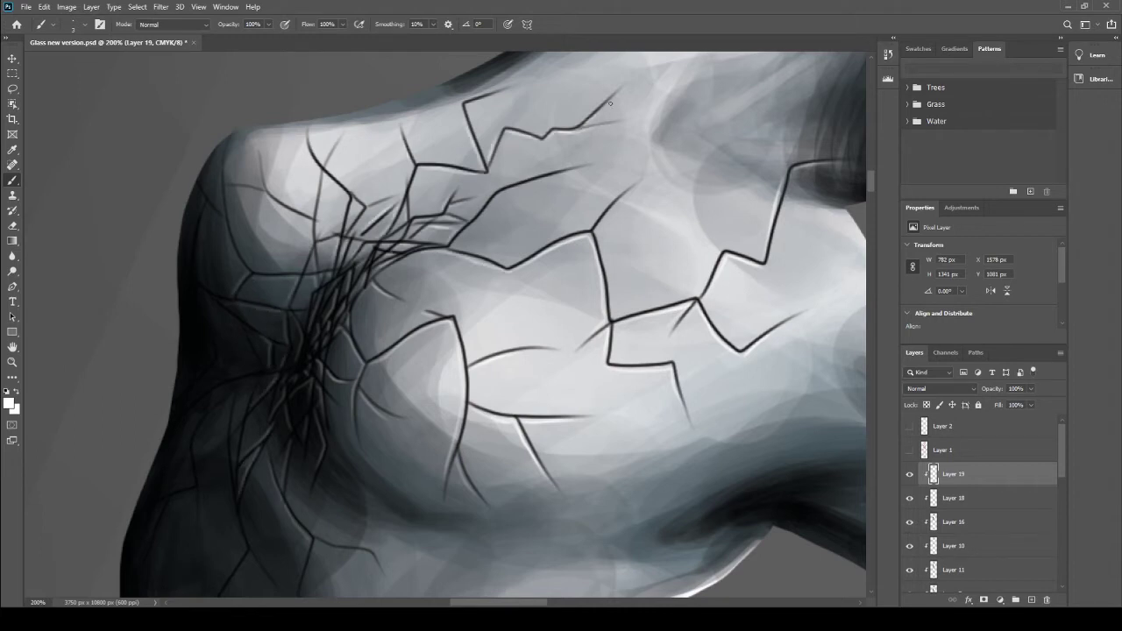
pyautogui.moveTo(334, 184)
pyautogui.mouseDown()
pyautogui.moveTo(361, 215)
pyautogui.moveTo(240, 189)
pyautogui.mouseUp()
pyautogui.moveTo(224, 155)
pyautogui.mouseDown()
pyautogui.moveTo(221, 212)
pyautogui.moveTo(202, 249)
pyautogui.mouseUp()
pyautogui.moveTo(240, 265); pyautogui.dragTo(223, 223)
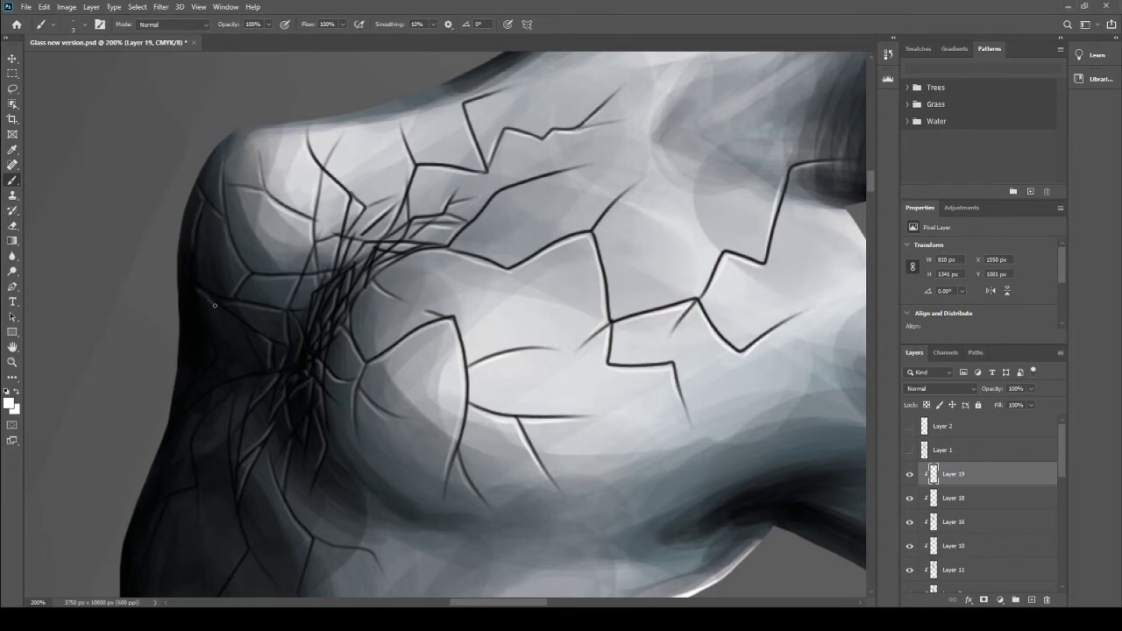
pyautogui.moveTo(215, 305); pyautogui.dragTo(249, 349)
pyautogui.moveTo(186, 254); pyautogui.dragTo(185, 273)
pyautogui.moveTo(227, 461); pyautogui.dragTo(239, 540)
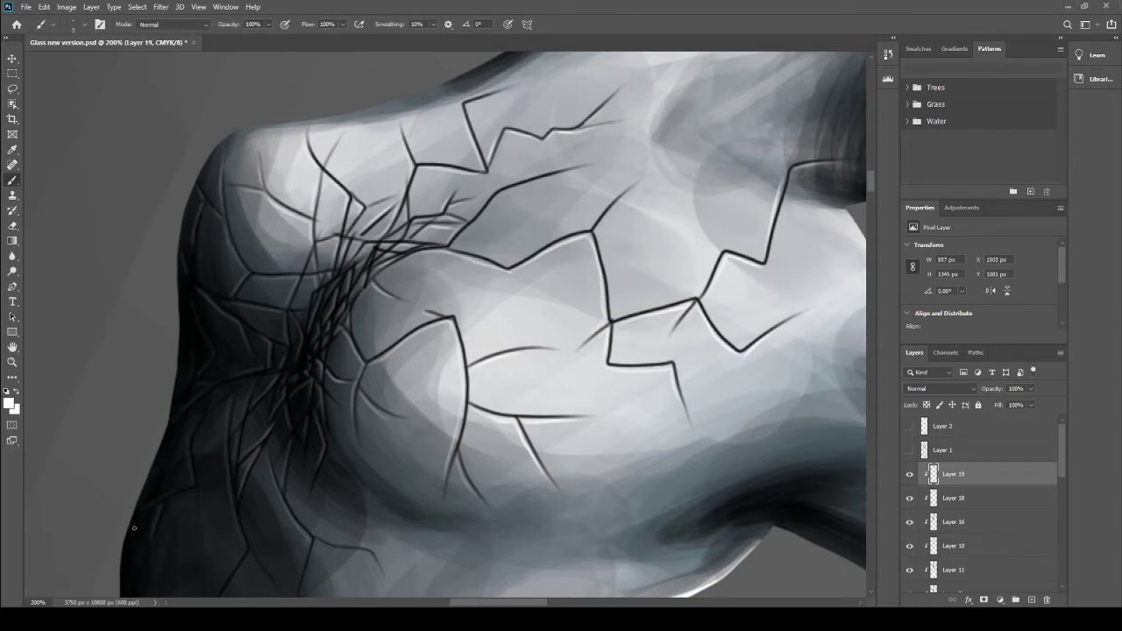
pyautogui.scroll(-4, 228, 491)
pyautogui.moveTo(291, 457); pyautogui.dragTo(349, 475)
pyautogui.moveTo(210, 411); pyautogui.dragTo(244, 498)
# Step: Zoom in close on the head and sample a face colour with the Eyedropper
pyautogui.press('z')
pyautogui.hotkey('ctrl', '-')
pyautogui.hotkey('ctrl', '-')
pyautogui.hotkey('ctrl', '-')
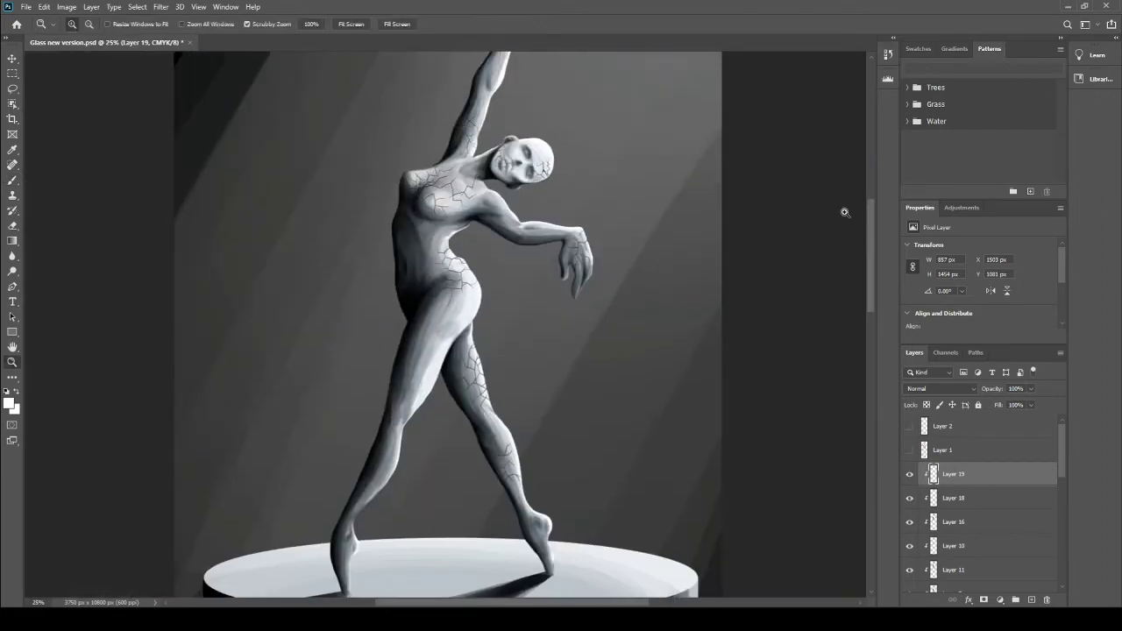
pyautogui.hotkey('ctrl', '+')
pyautogui.hotkey('ctrl', '+')
pyautogui.hotkey('ctrl', '+')
pyautogui.press('b')
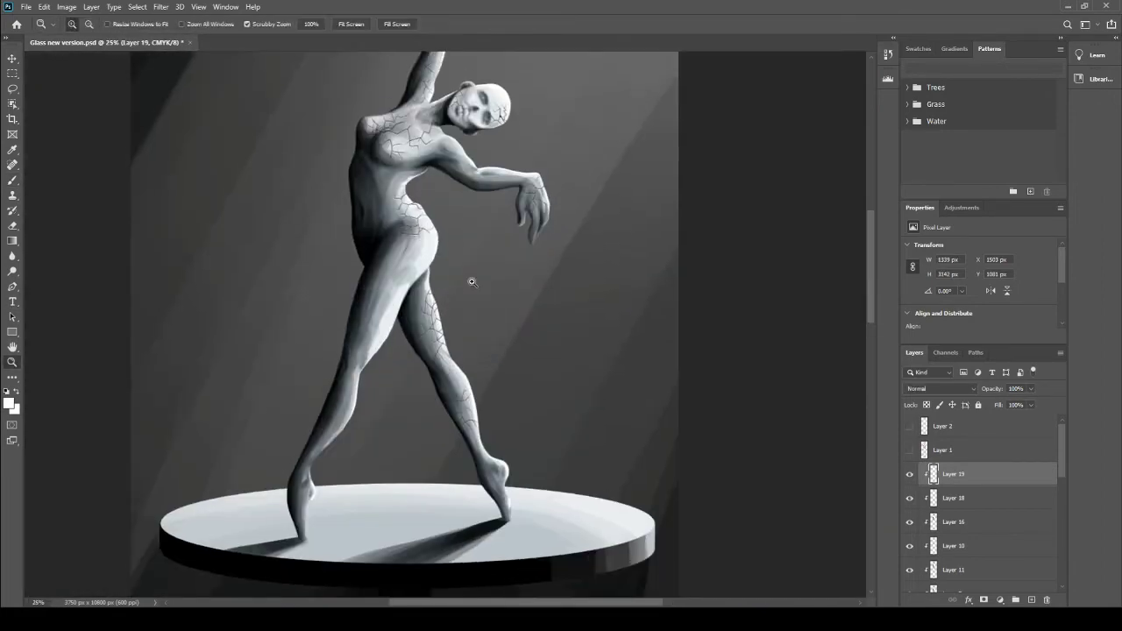
pyautogui.moveTo(408, 360); pyautogui.dragTo(494, 105)
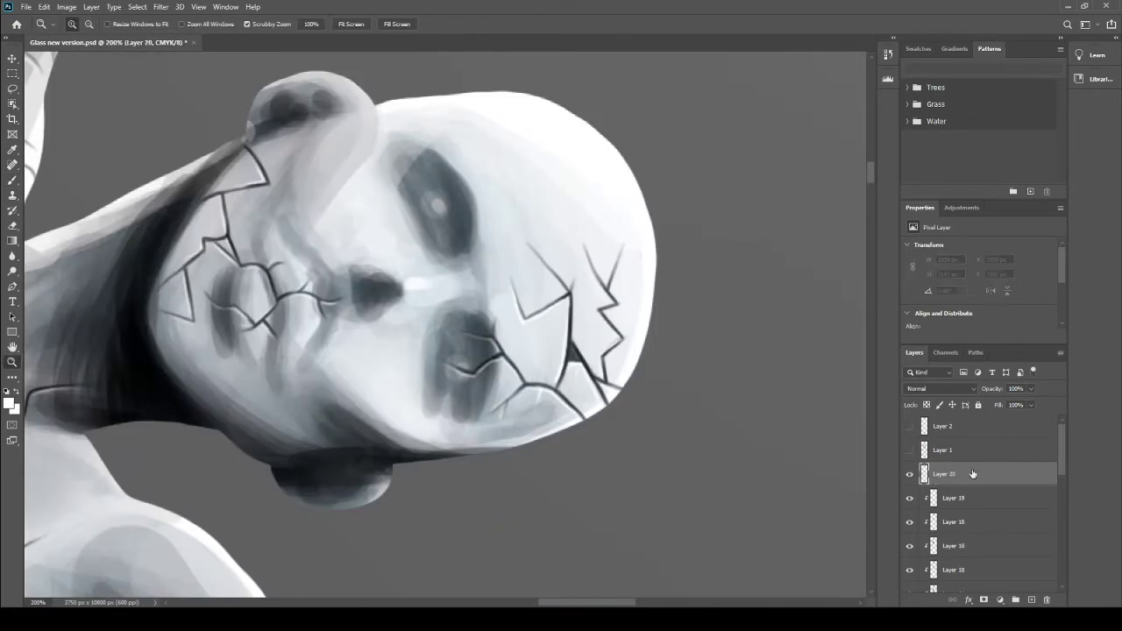
pyautogui.press('i')
pyautogui.press('b')
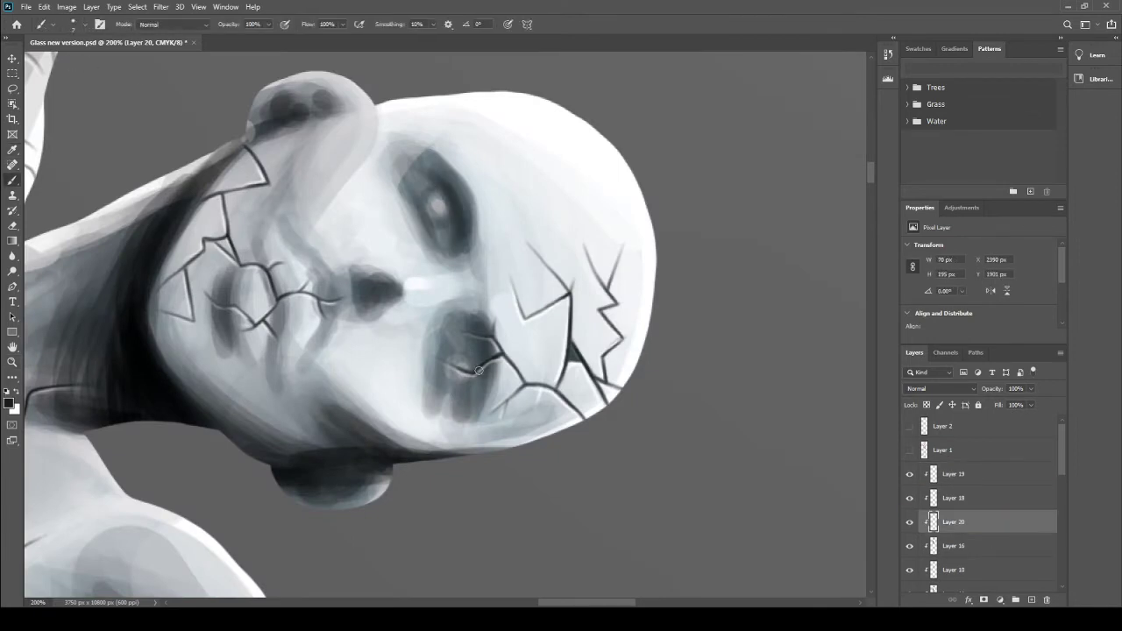
# Step: Lighten the dark shading under the mouth and add a white lower-lip highlight
pyautogui.moveTo(473, 342); pyautogui.dragTo(447, 390)
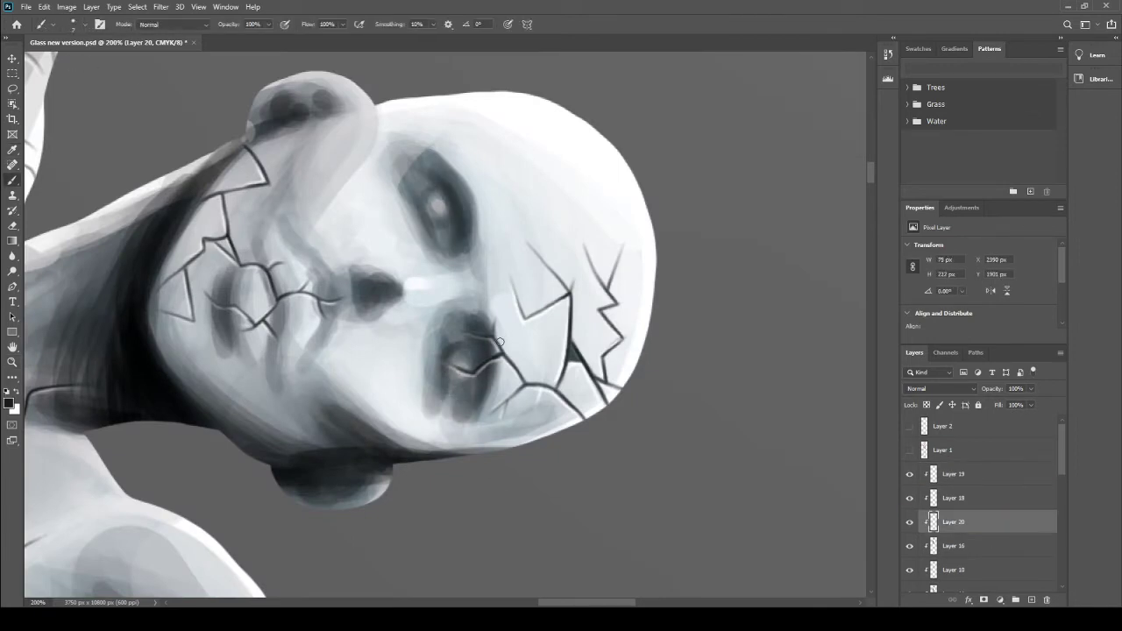
pyautogui.press('x')
pyautogui.click(462, 359)
pyautogui.click(441, 205)
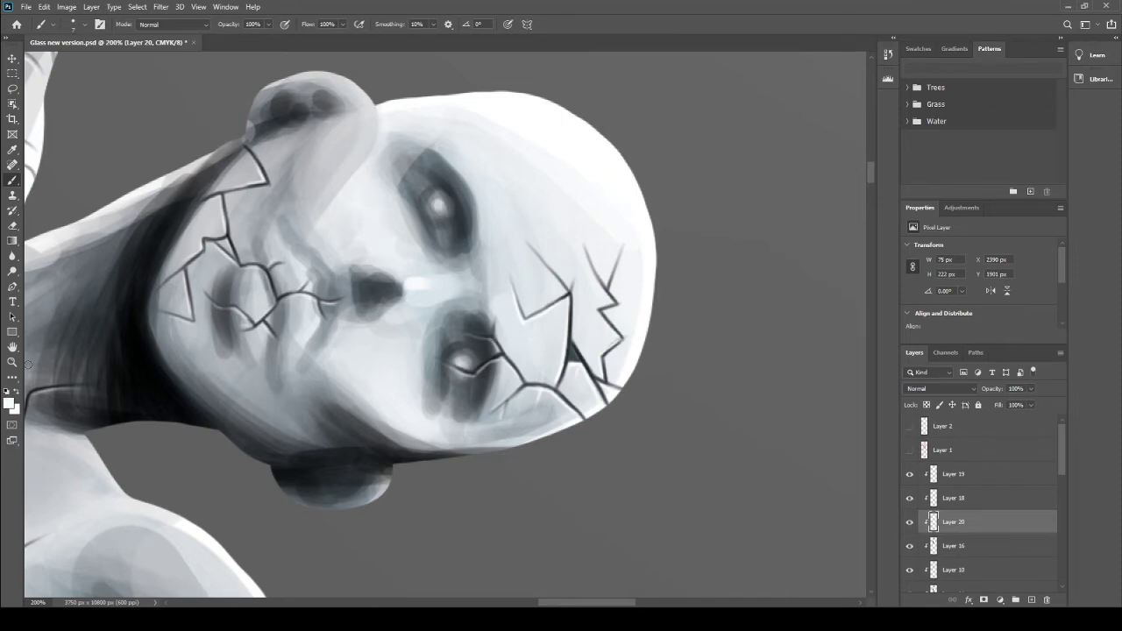
pyautogui.moveTo(526, 292); pyautogui.dragTo(532, 295)
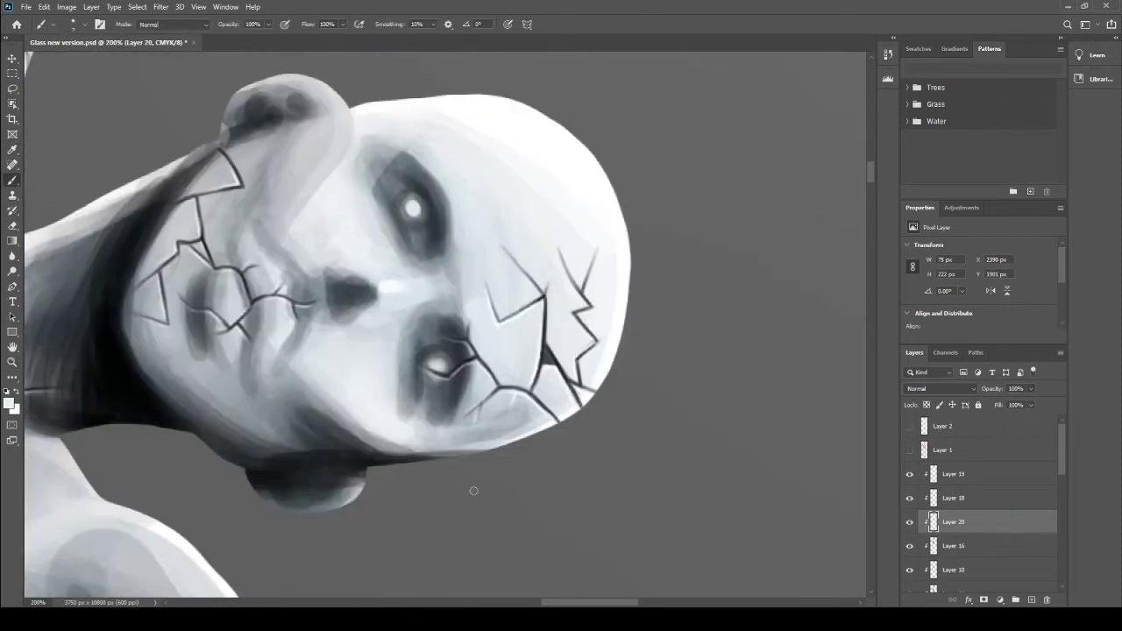
# Step: Darken the eye highlight, socket and the shadow around the lower eye
pyautogui.press('x')
pyautogui.moveTo(395, 176)
pyautogui.mouseDown()
pyautogui.moveTo(425, 254)
pyautogui.moveTo(447, 263)
pyautogui.mouseUp()
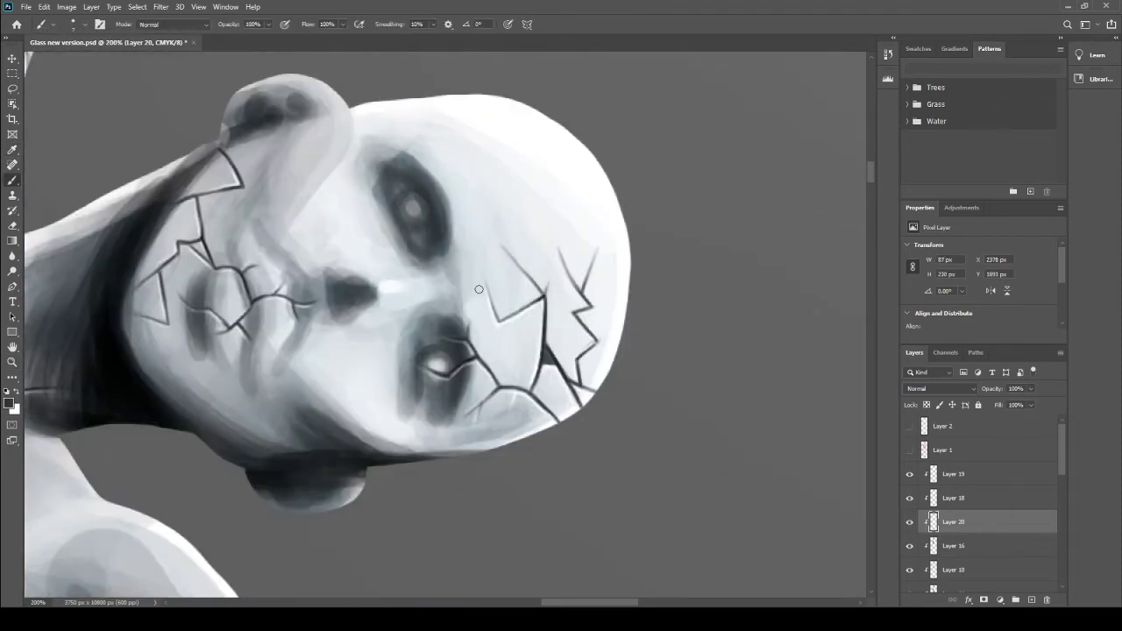
pyautogui.moveTo(431, 333); pyautogui.dragTo(425, 411)
pyautogui.moveTo(439, 355); pyautogui.dragTo(433, 385)
# Step: Fit the painting on screen and toggle undo/redo to compare the face retouching
pyautogui.press('z')
pyautogui.moveTo(456, 307); pyautogui.dragTo(412, 304)
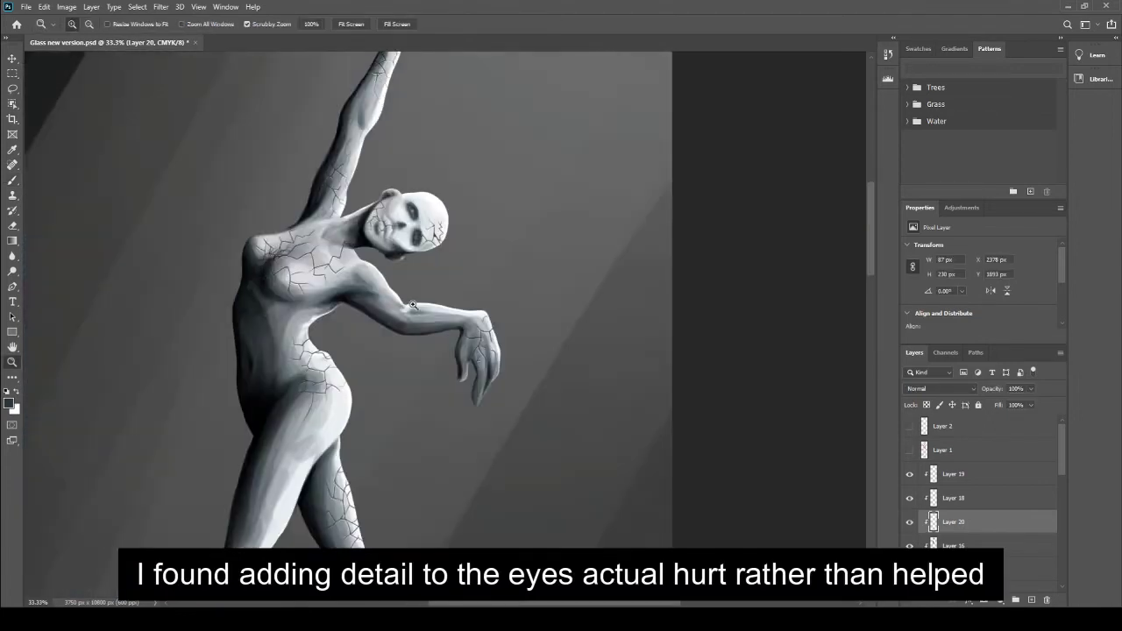
pyautogui.hotkey('ctrl', '0')
pyautogui.press('Delete')
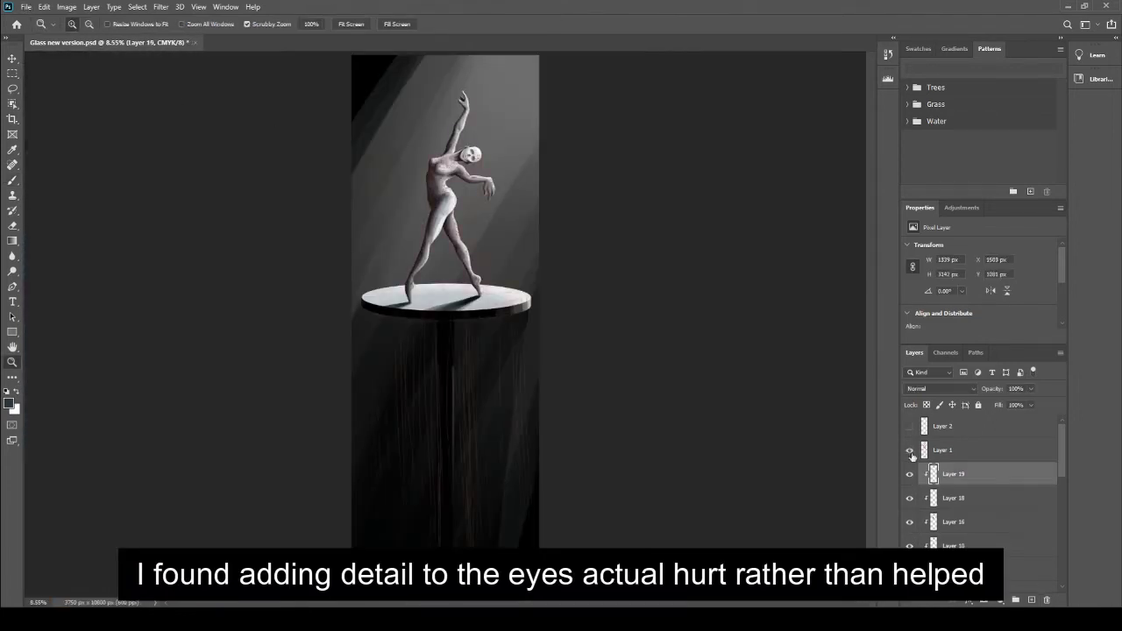
pyautogui.hotkey('ctrl', 'z')
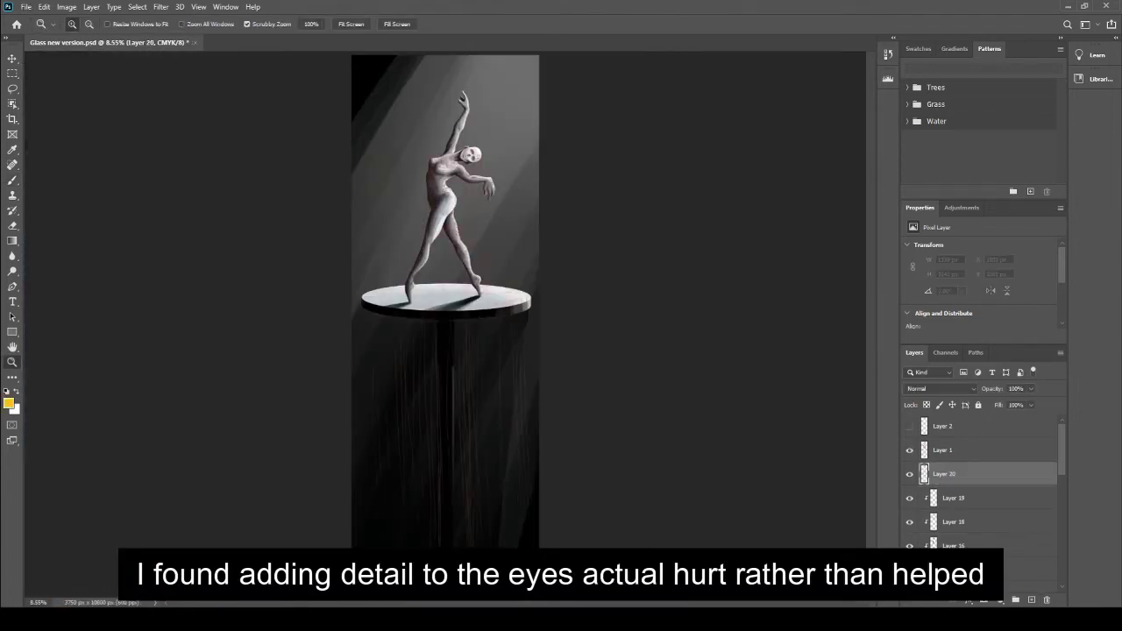
pyautogui.moveTo(497, 166); pyautogui.dragTo(501, 268)
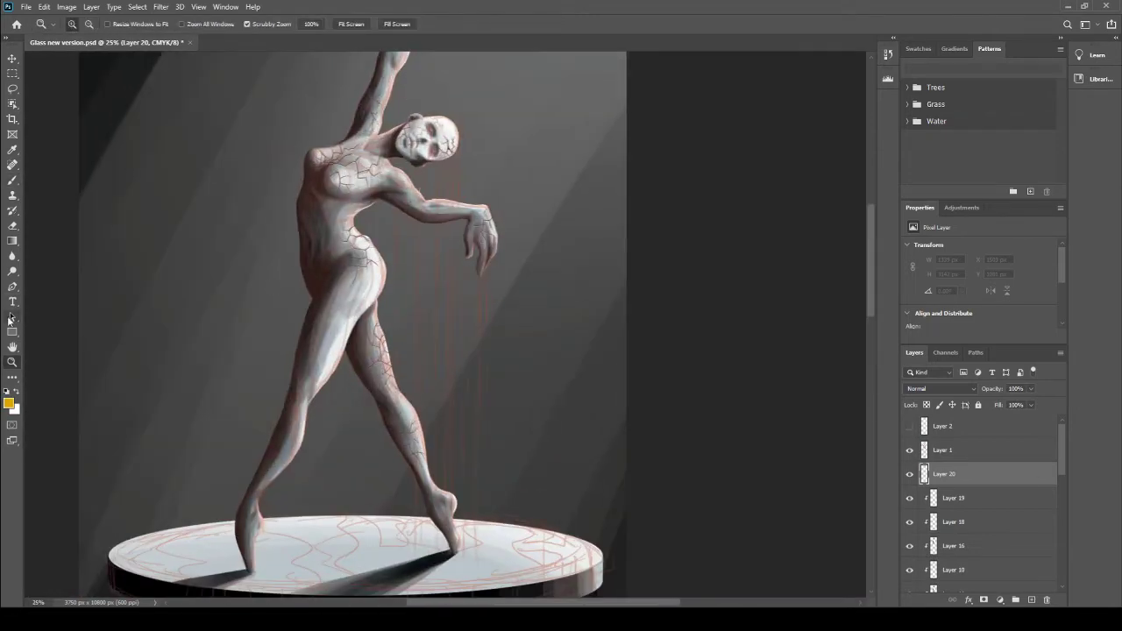
# Step: Draw a vertical gold line below the face, trimming its top and erasing it over the arm
pyautogui.click(13, 331)
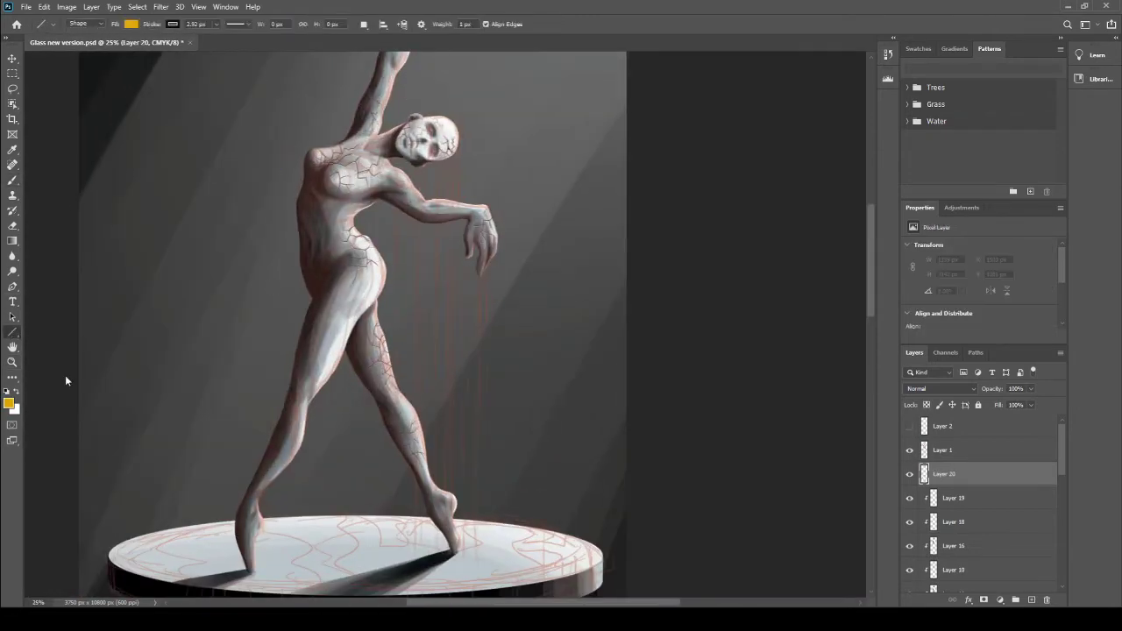
pyautogui.moveTo(555, 138); pyautogui.dragTo(554, 562)
pyautogui.moveTo(555, 351); pyautogui.dragTo(442, 350)
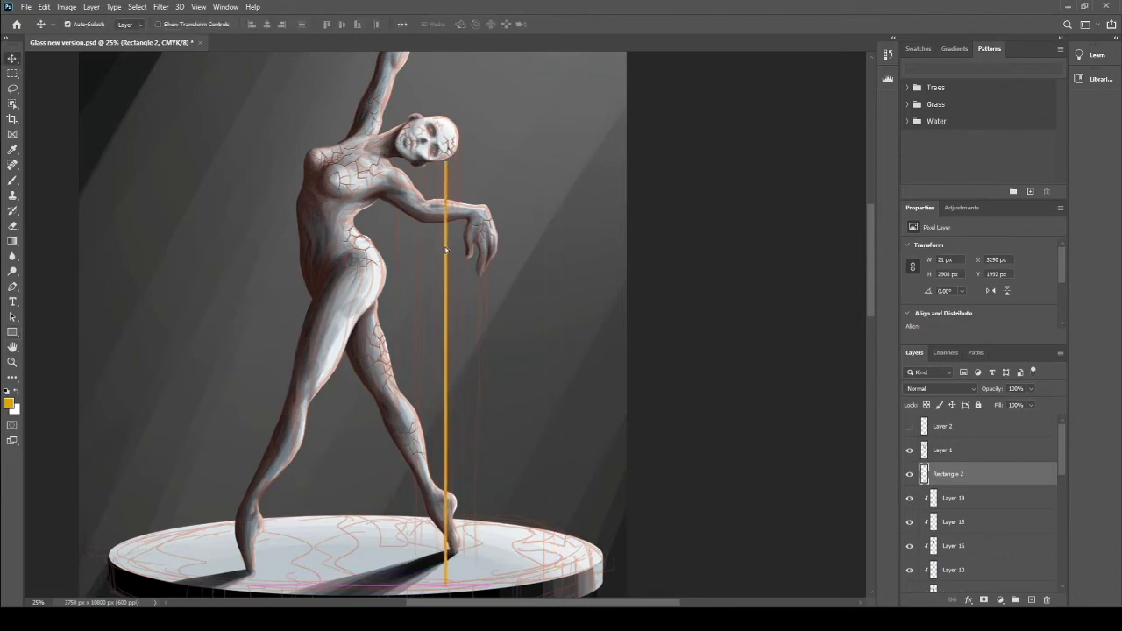
pyautogui.hotkey('ctrl', '1')
pyautogui.click(12, 225)
pyautogui.moveTo(425, 224); pyautogui.dragTo(424, 246)
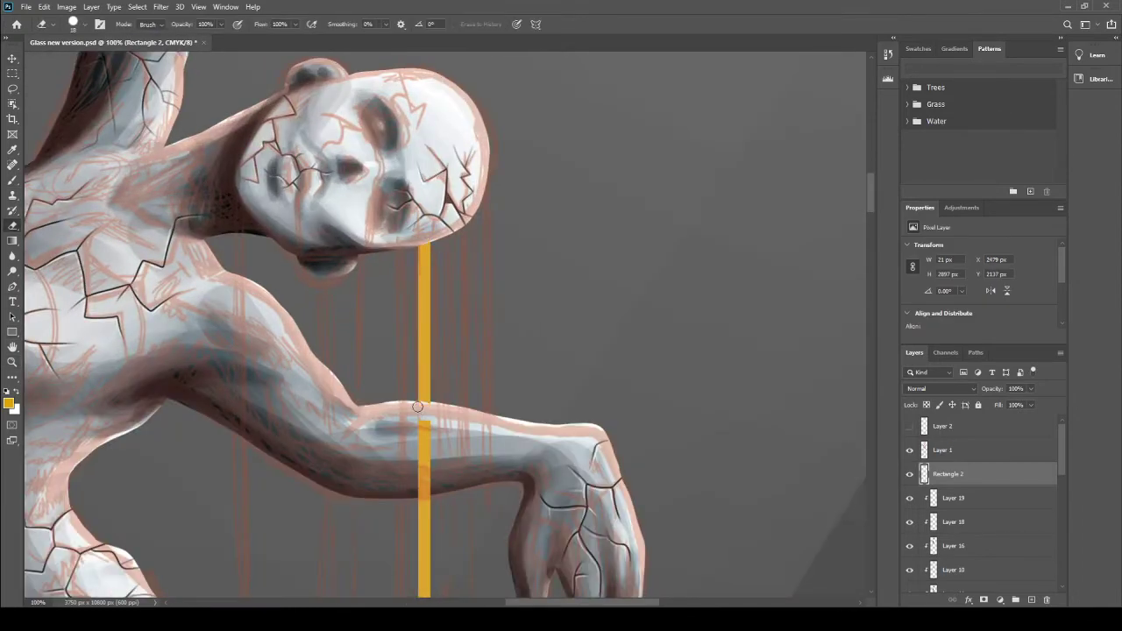
pyautogui.moveTo(424, 401); pyautogui.dragTo(424, 496)
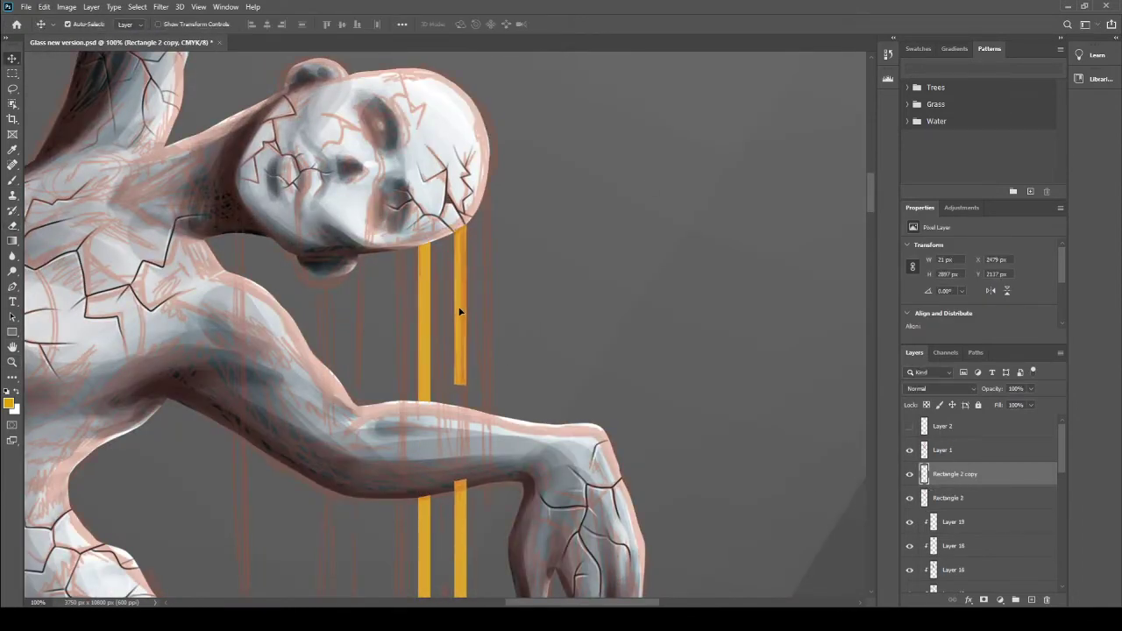
pyautogui.scroll(-5, 481, 547)
pyautogui.scroll(3, 482, 548)
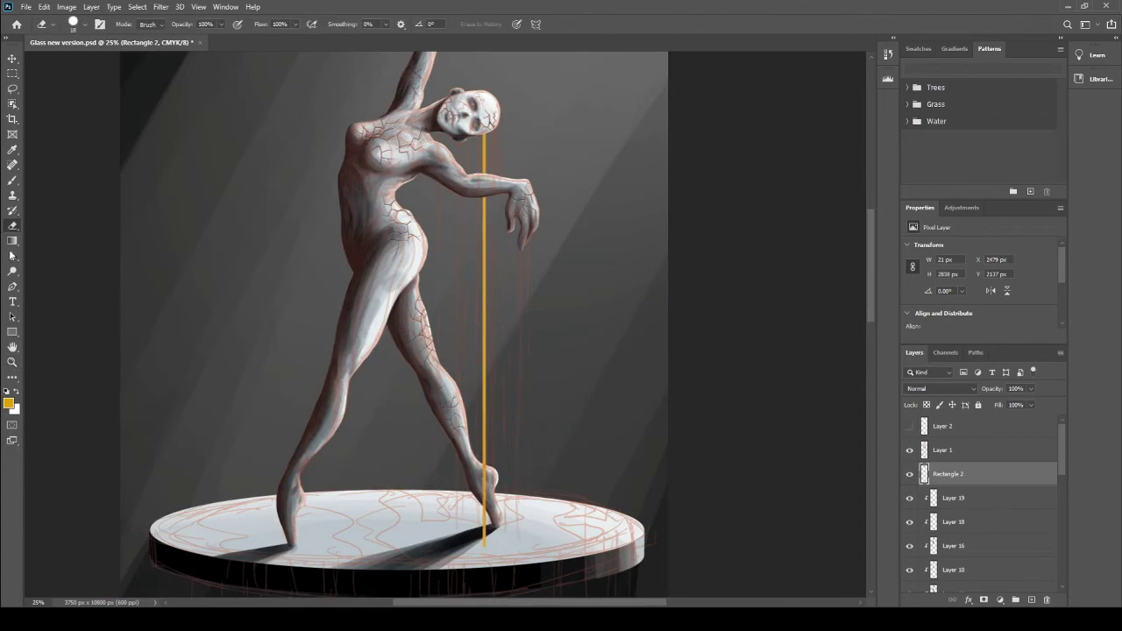
# Step: Alt-duplicate the gold line into several parallel streaks placed left and right
pyautogui.press('v')
pyautogui.moveTo(483, 289); pyautogui.dragTo(493, 289)
pyautogui.click(495, 289)
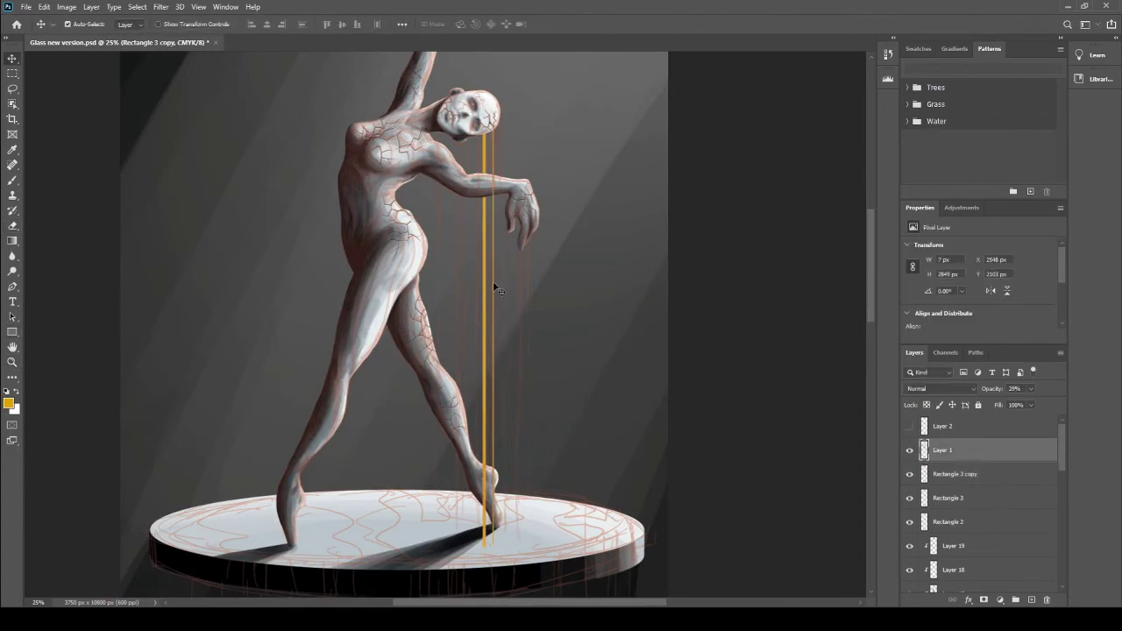
pyautogui.scroll(2, 495, 289)
pyautogui.moveTo(453, 143); pyautogui.dragTo(431, 143)
pyautogui.scroll(3, 430, 184)
pyautogui.scroll(-3, 467, 352)
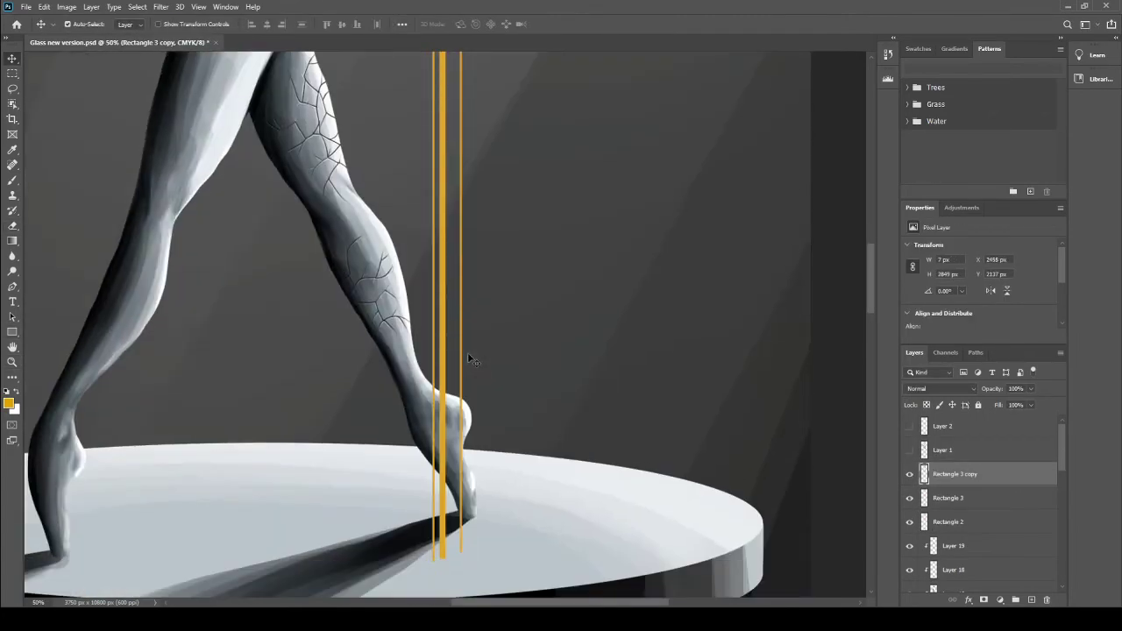
pyautogui.scroll(-3, 467, 352)
pyautogui.scroll(1, 468, 352)
pyautogui.moveTo(461, 390); pyautogui.dragTo(441, 393)
pyautogui.keyDown('alt'); pyautogui.moveTo(465, 254); pyautogui.dragTo(445, 251); pyautogui.keyUp('alt')
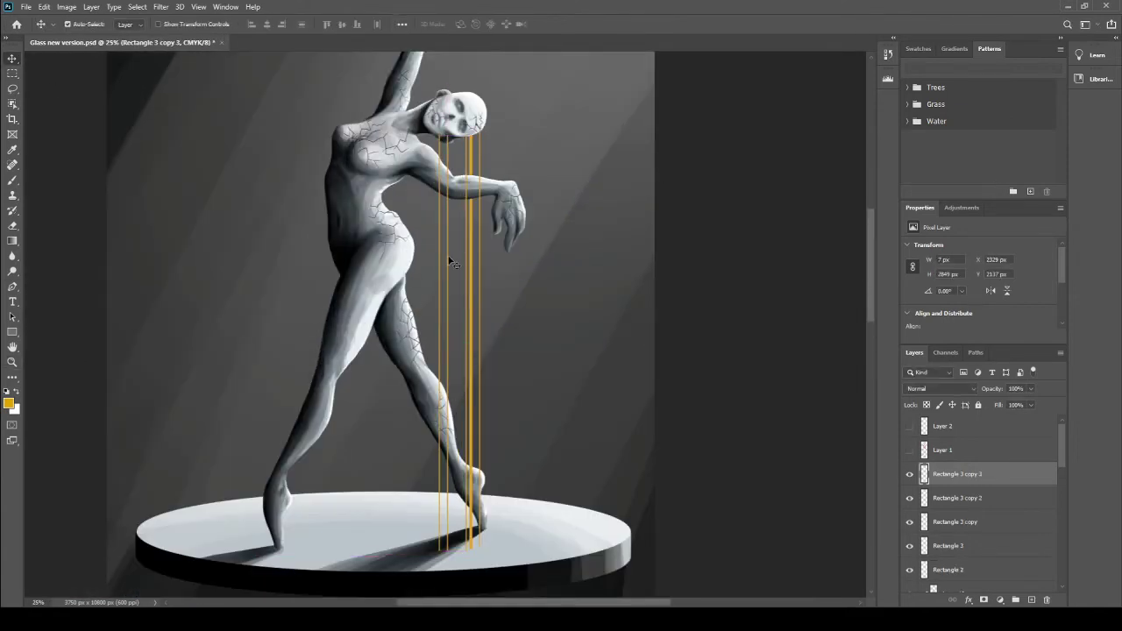
# Step: Add a thick gold rectangle streak from the face and a gold streak from the fingertips
pyautogui.press('u')
pyautogui.scroll(-2, 383, 333)
pyautogui.scroll(2, 383, 333)
pyautogui.moveTo(422, 148); pyautogui.dragTo(427, 564)
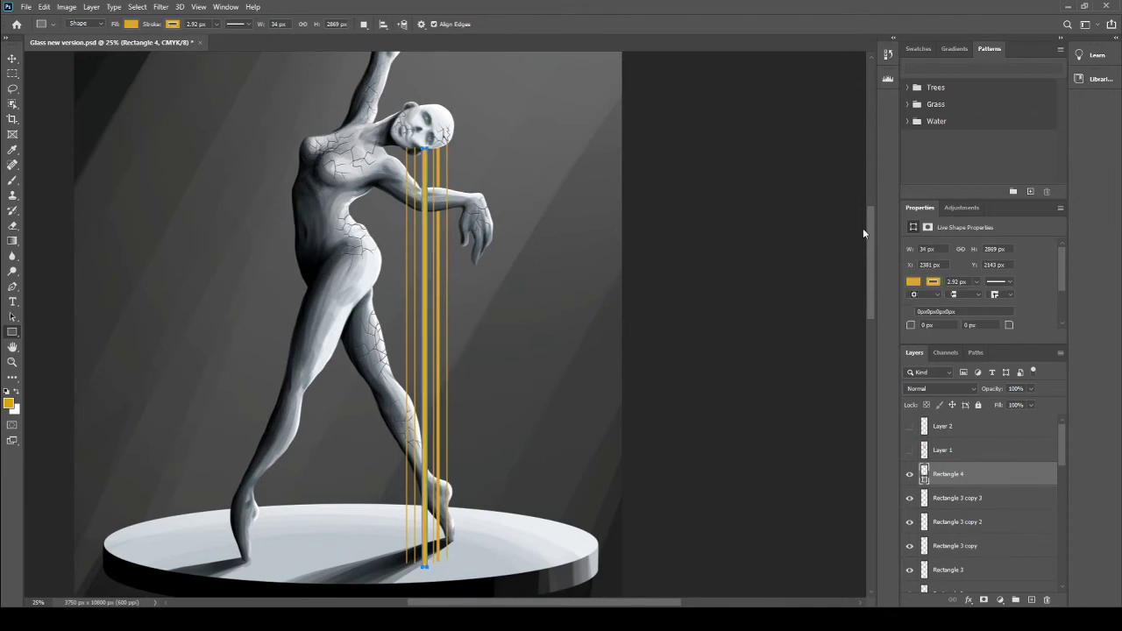
pyautogui.press('v')
pyautogui.moveTo(415, 437); pyautogui.dragTo(462, 436)
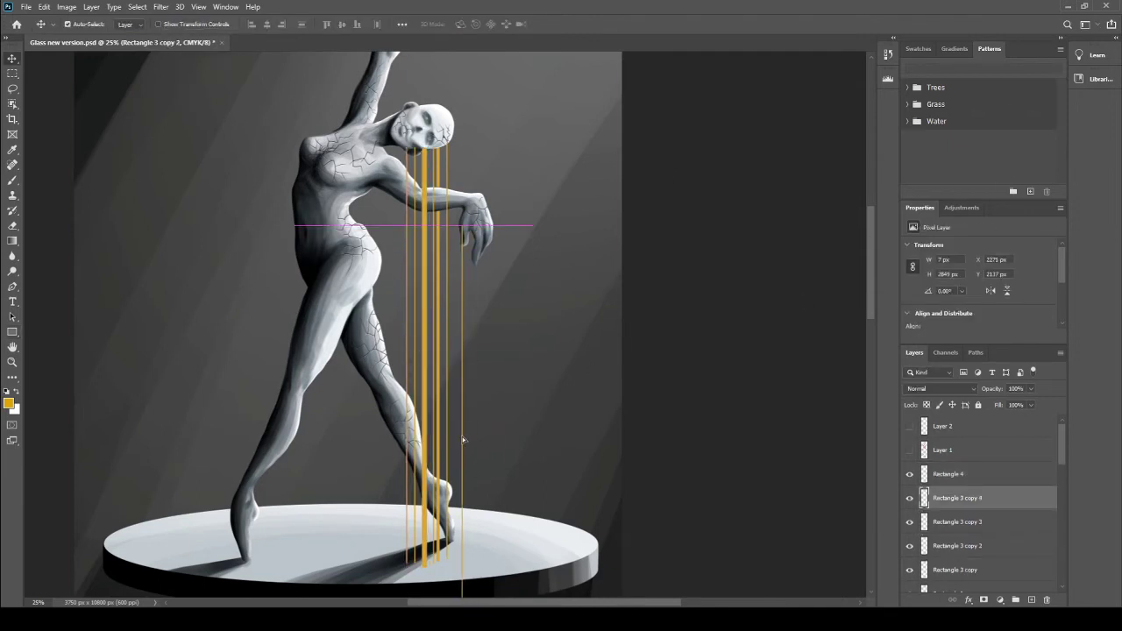
pyautogui.press('u')
pyautogui.moveTo(475, 572); pyautogui.dragTo(480, 574)
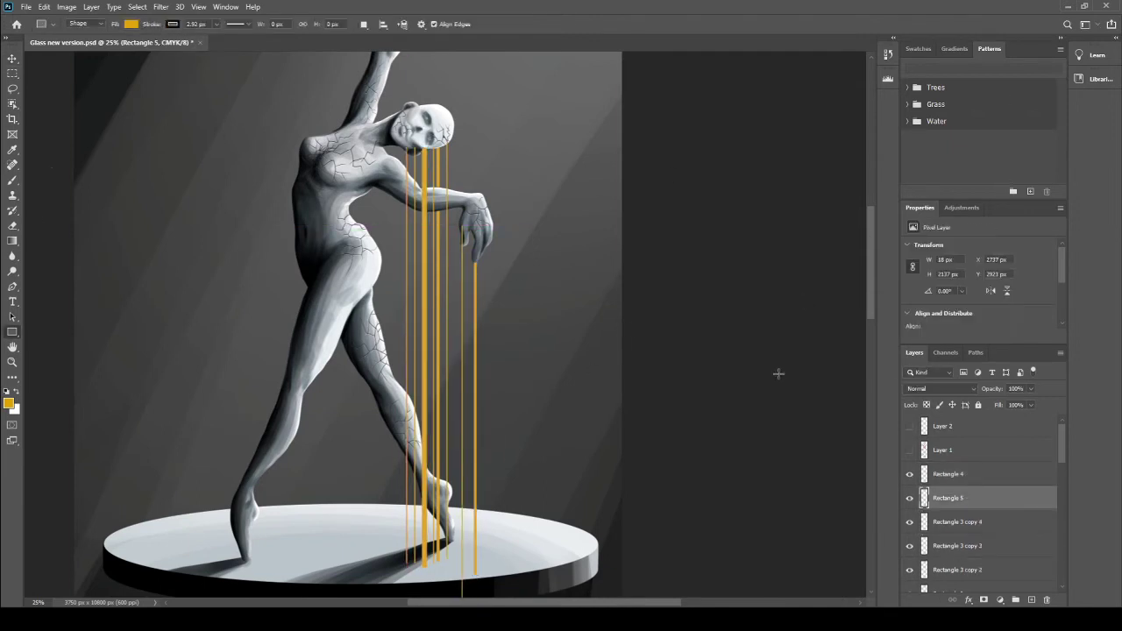
pyautogui.hotkey('ctrl', 'j')
pyautogui.press('v')
# Step: Merge the gold streak layers and erase them over the fingertips and arm
pyautogui.press('e')
pyautogui.scroll(-2, 530, 480)
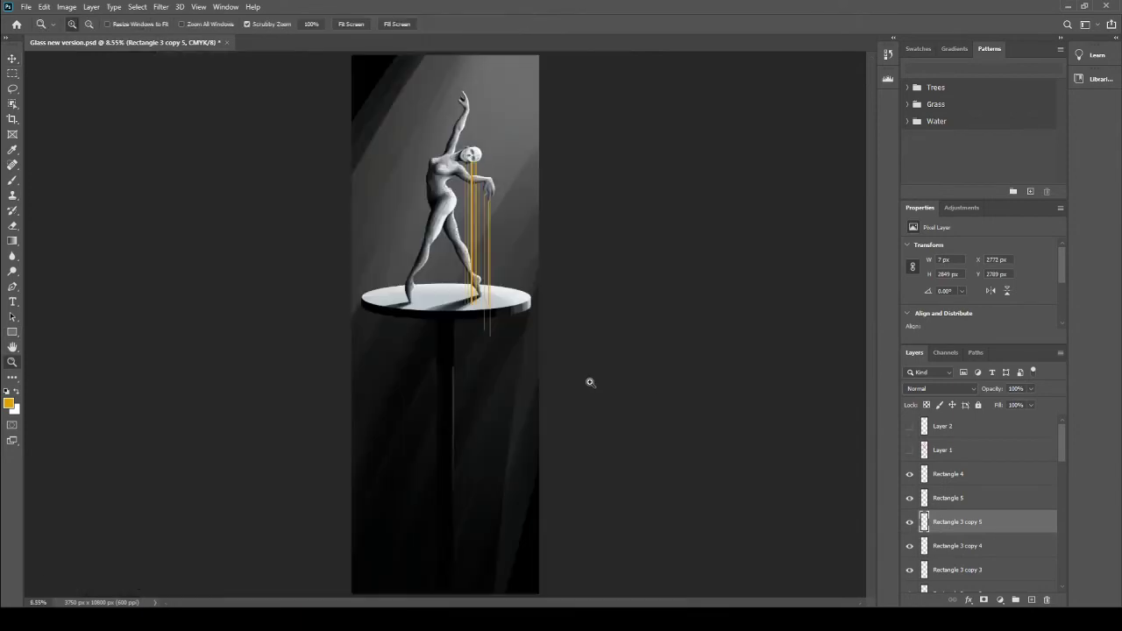
pyautogui.scroll(3, 591, 380)
pyautogui.hotkey('ctrl', 'e')
pyautogui.hotkey('ctrl', 'e')
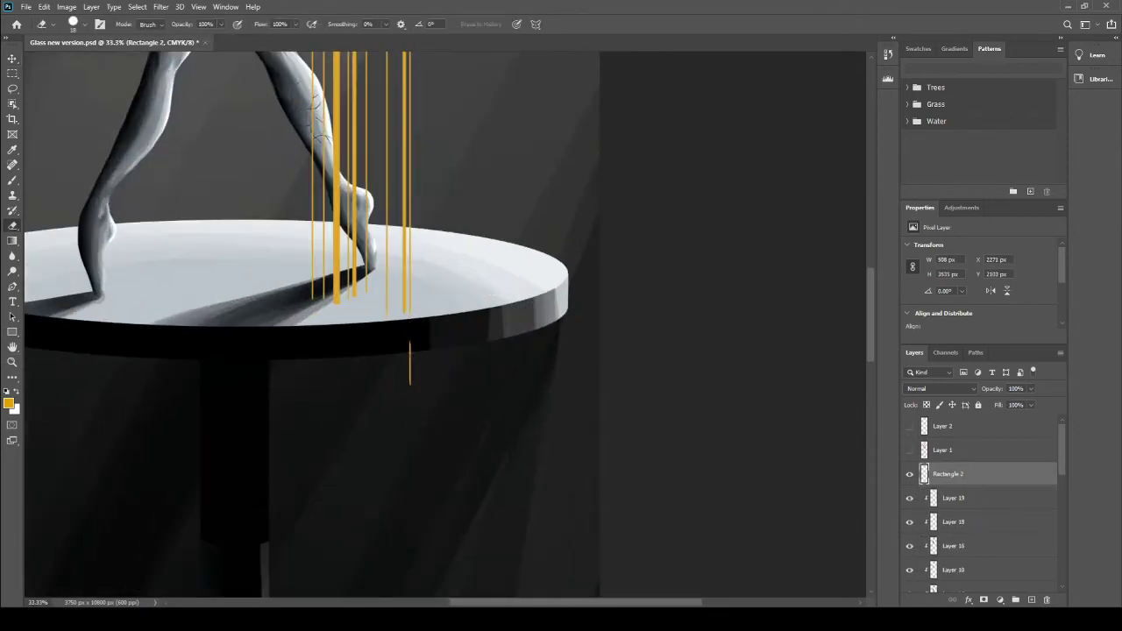
pyautogui.scroll(-2, 526, 350)
pyautogui.scroll(4, 517, 369)
pyautogui.moveTo(517, 369); pyautogui.dragTo(531, 320)
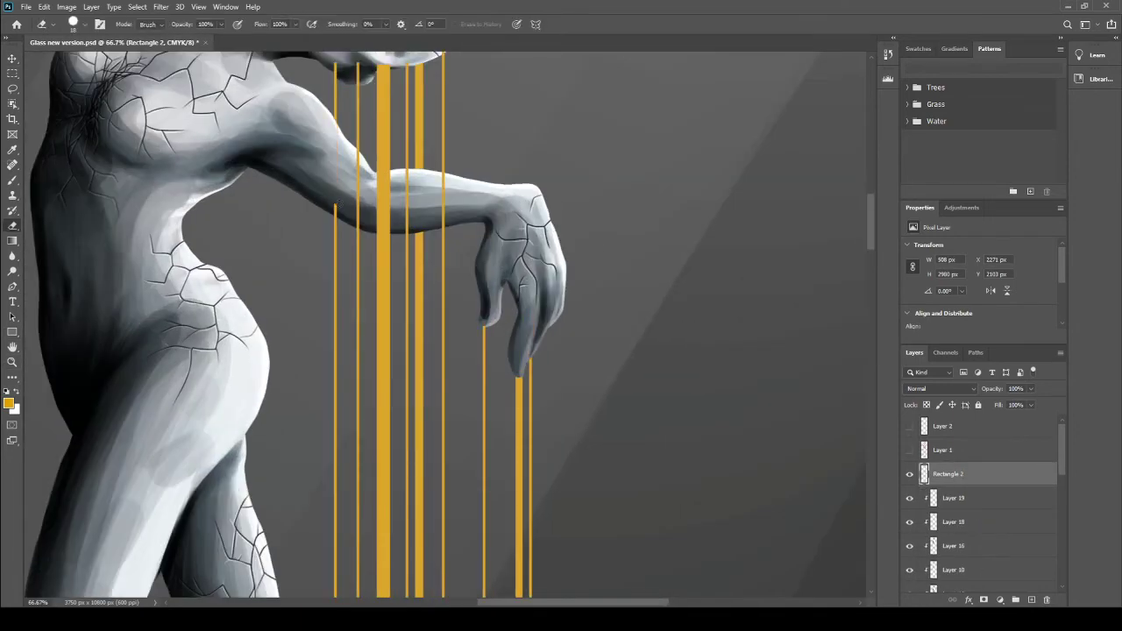
pyautogui.moveTo(336, 175); pyautogui.dragTo(387, 215)
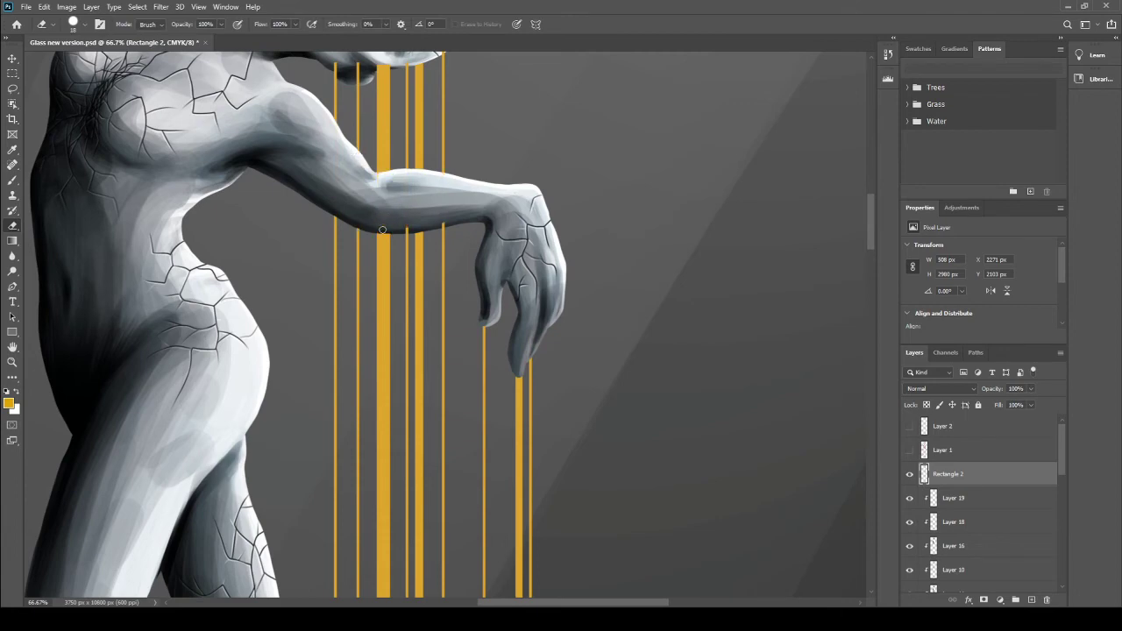
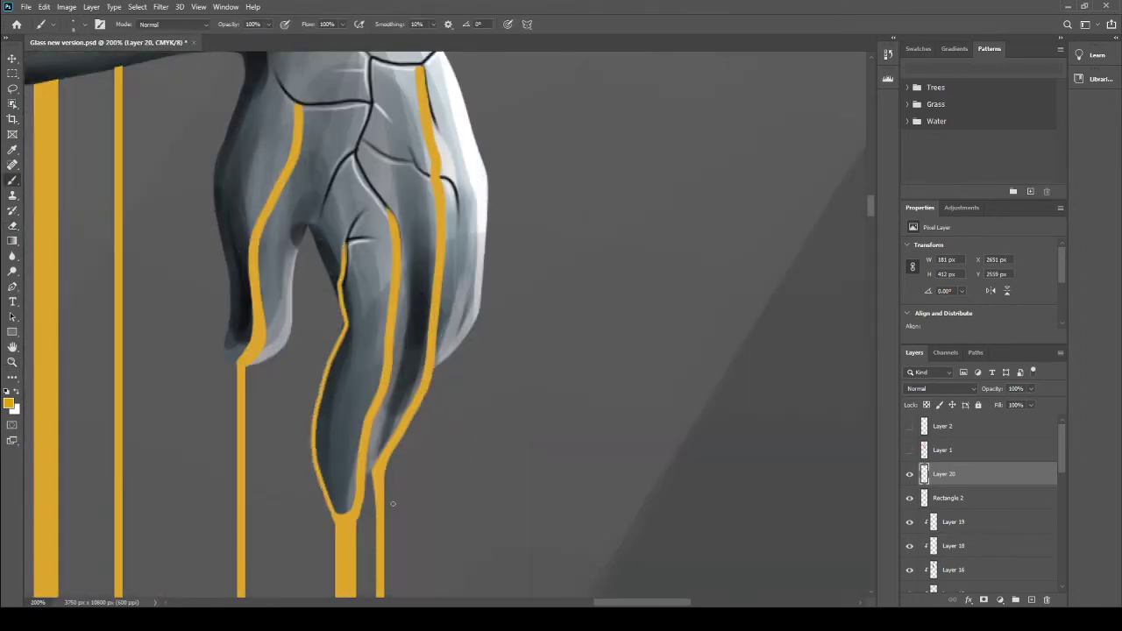
# Step: Paint a thin gold drip down the middle finger
pyautogui.moveTo(361, 172); pyautogui.dragTo(378, 385)
pyautogui.scroll(-5, 284, 156)
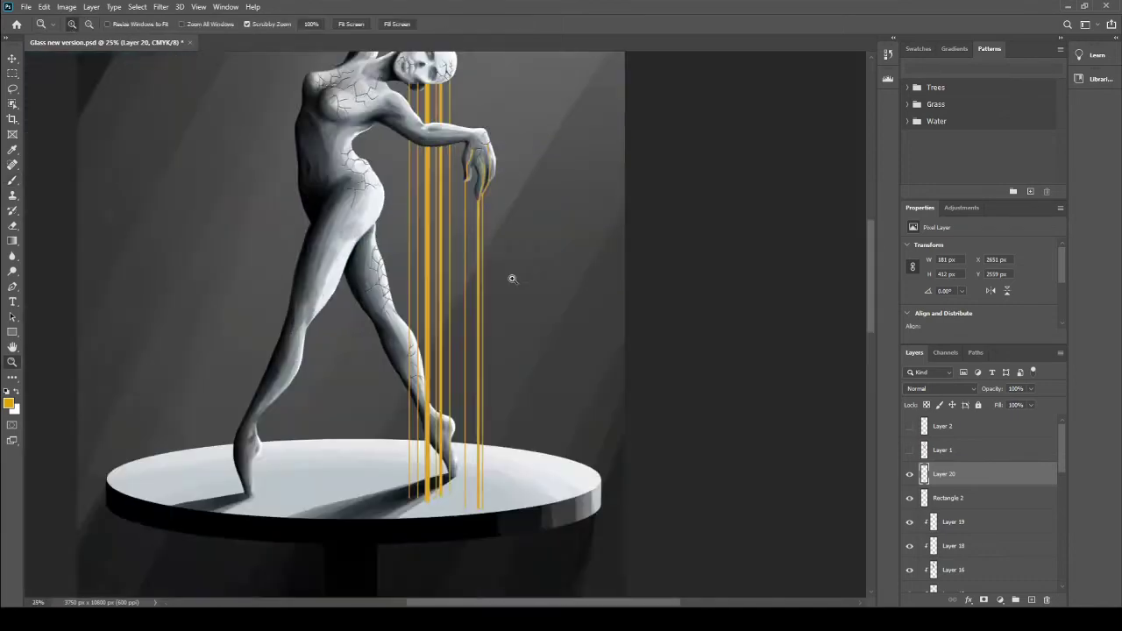
pyautogui.scroll(3, 514, 281)
pyautogui.scroll(3, 513, 278)
# Step: On Layer 20, brush gold drips along the jaw, right and left face cracks
pyautogui.press('e')
pyautogui.hotkey('alt', '[')
pyautogui.press('b')
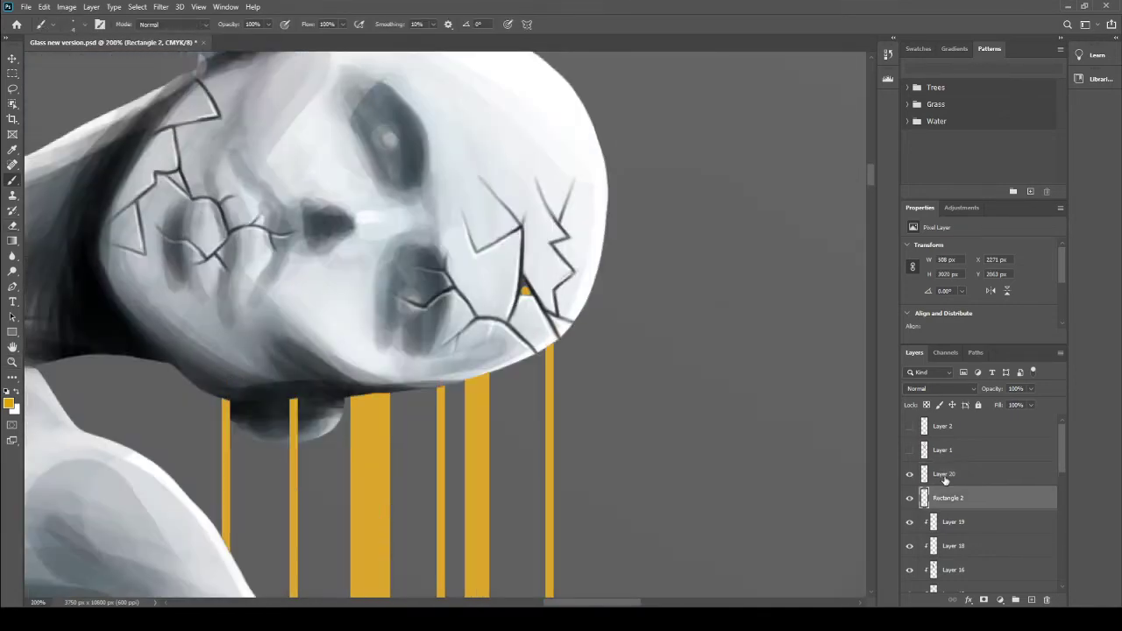
pyautogui.hotkey('alt', ']')
pyautogui.moveTo(522, 293); pyautogui.dragTo(480, 372)
pyautogui.moveTo(524, 288)
pyautogui.mouseDown()
pyautogui.moveTo(488, 375)
pyautogui.moveTo(553, 343)
pyautogui.mouseUp()
pyautogui.moveTo(551, 246); pyautogui.dragTo(561, 347)
pyautogui.moveTo(478, 254); pyautogui.dragTo(469, 373)
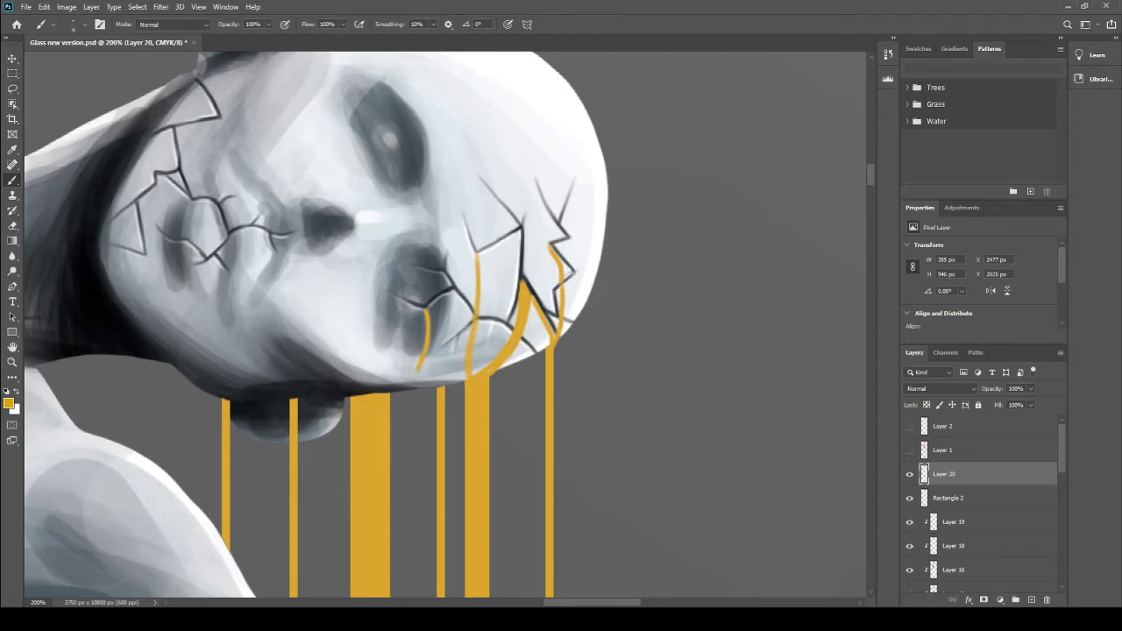
pyautogui.moveTo(426, 307)
pyautogui.mouseDown()
pyautogui.moveTo(399, 405)
pyautogui.moveTo(403, 575)
pyautogui.moveTo(439, 557)
pyautogui.mouseUp()
# Step: With the Rectangle tool active, fit the whole figure and pedestal in view
pyautogui.press('u')
pyautogui.hotkey('ctrl', '0')
pyautogui.scroll(2, 437, 557)
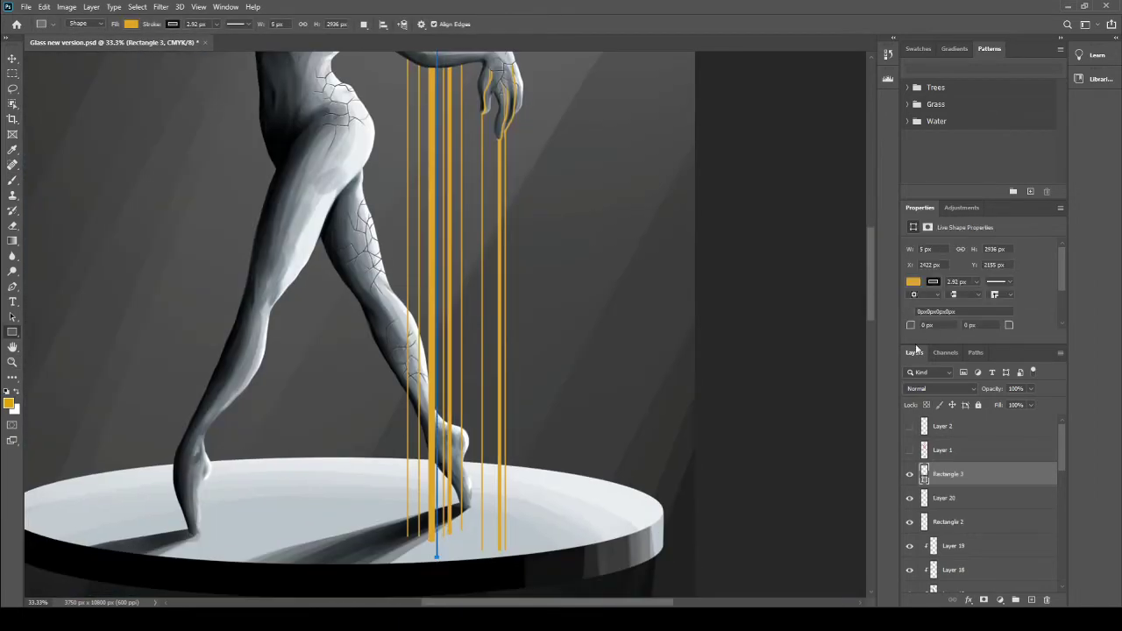
# Step: Erase a gap into the thin gold stream, then review the whole canvas
pyautogui.scroll(5, 500, 131)
pyautogui.press('b')
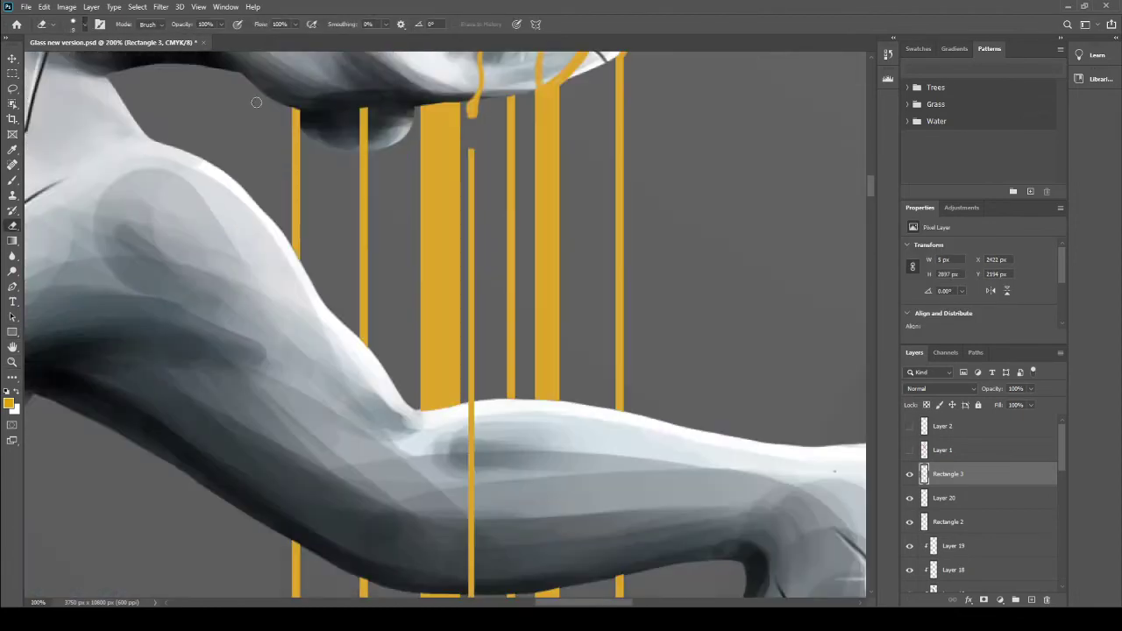
pyautogui.moveTo(471, 147); pyautogui.dragTo(471, 237)
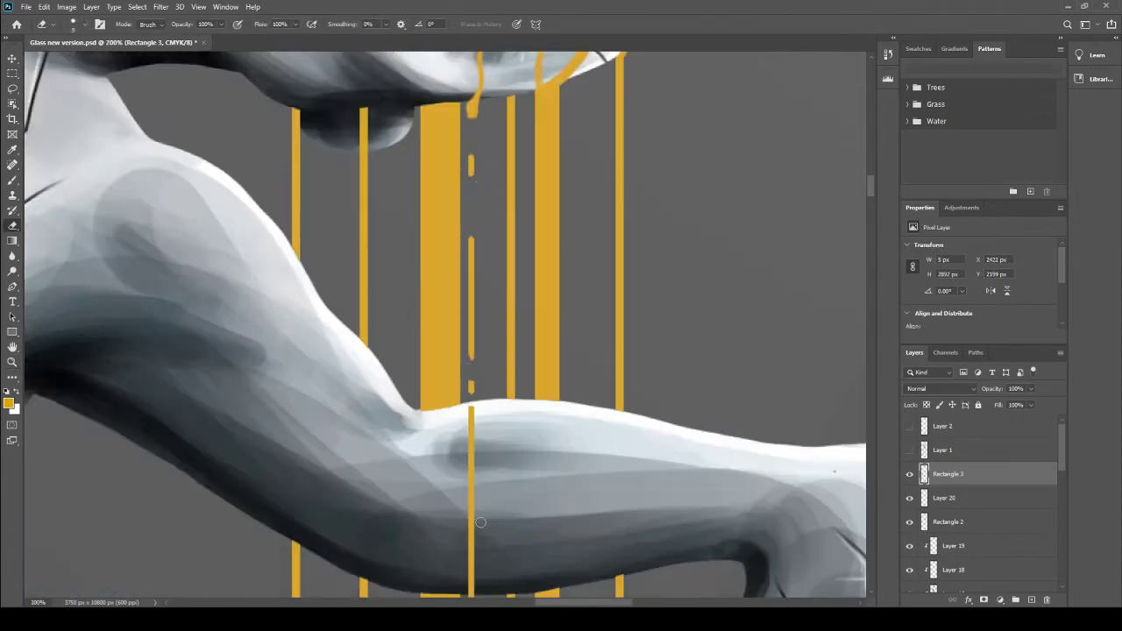
pyautogui.hotkey('ctrl', '0')
pyautogui.scroll(5, 491, 309)
pyautogui.scroll(-1, 420, 276)
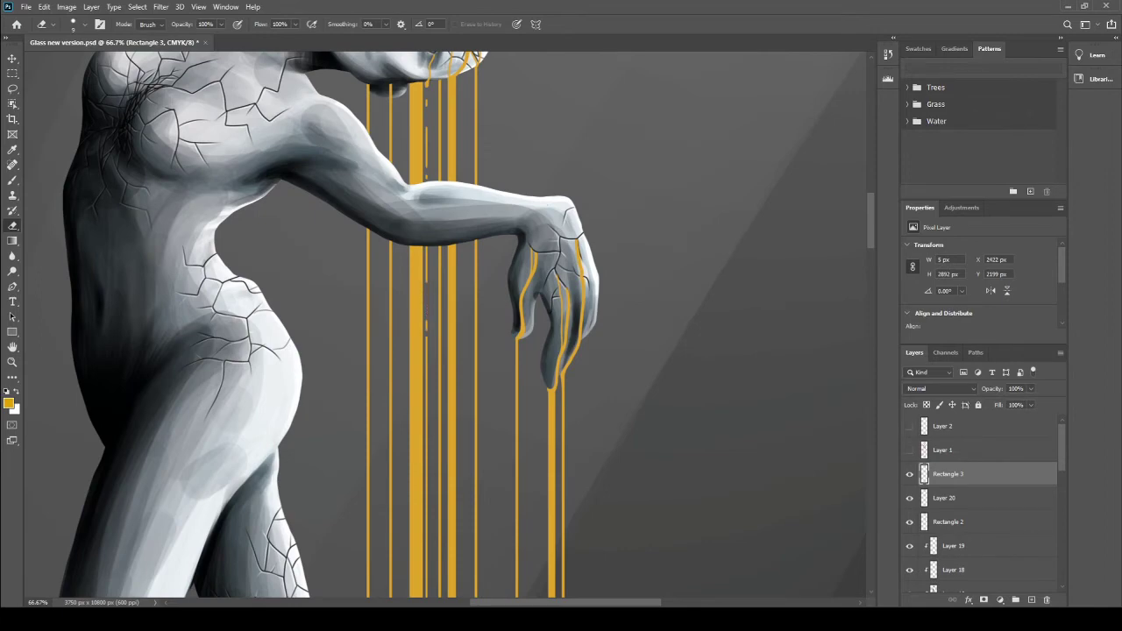
pyautogui.scroll(-5, 427, 248)
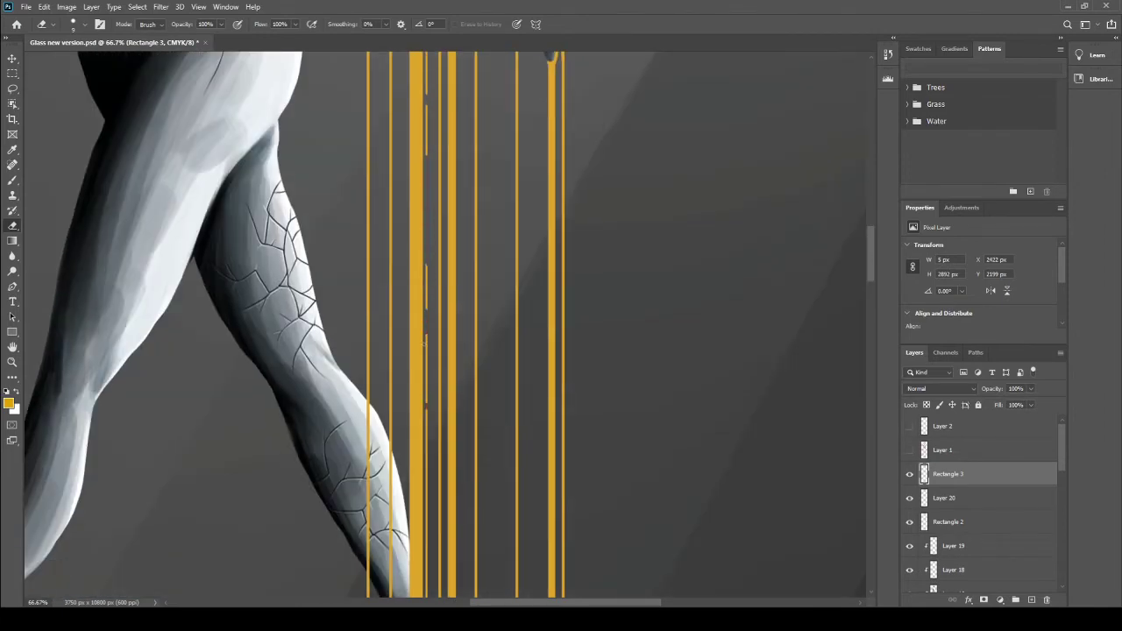
pyautogui.scroll(-5, 426, 337)
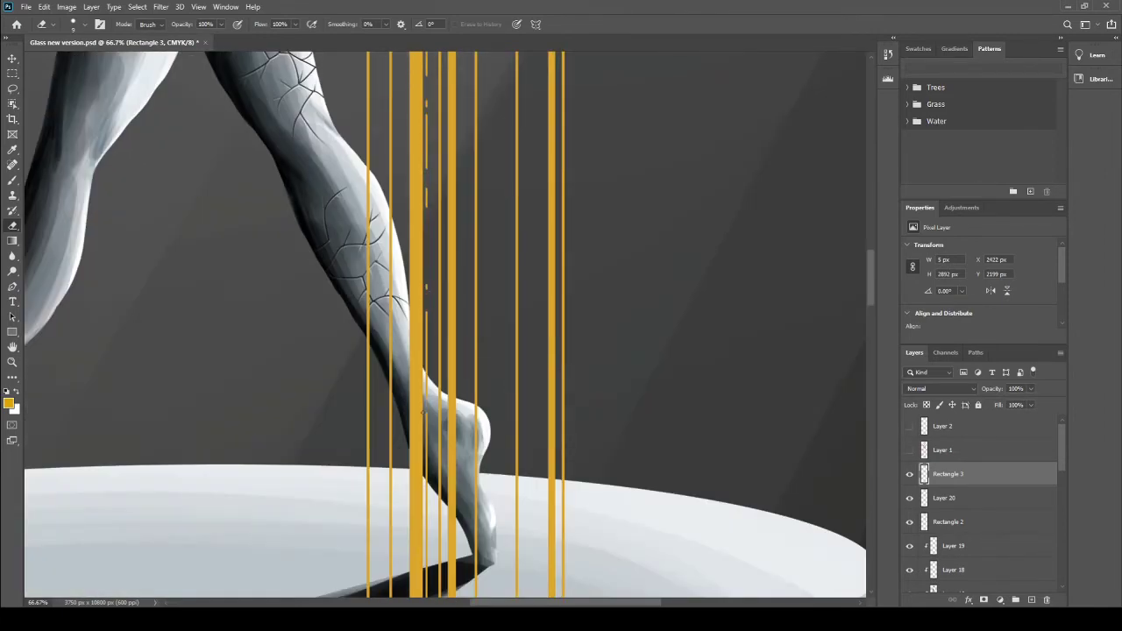
pyautogui.scroll(-5, 442, 399)
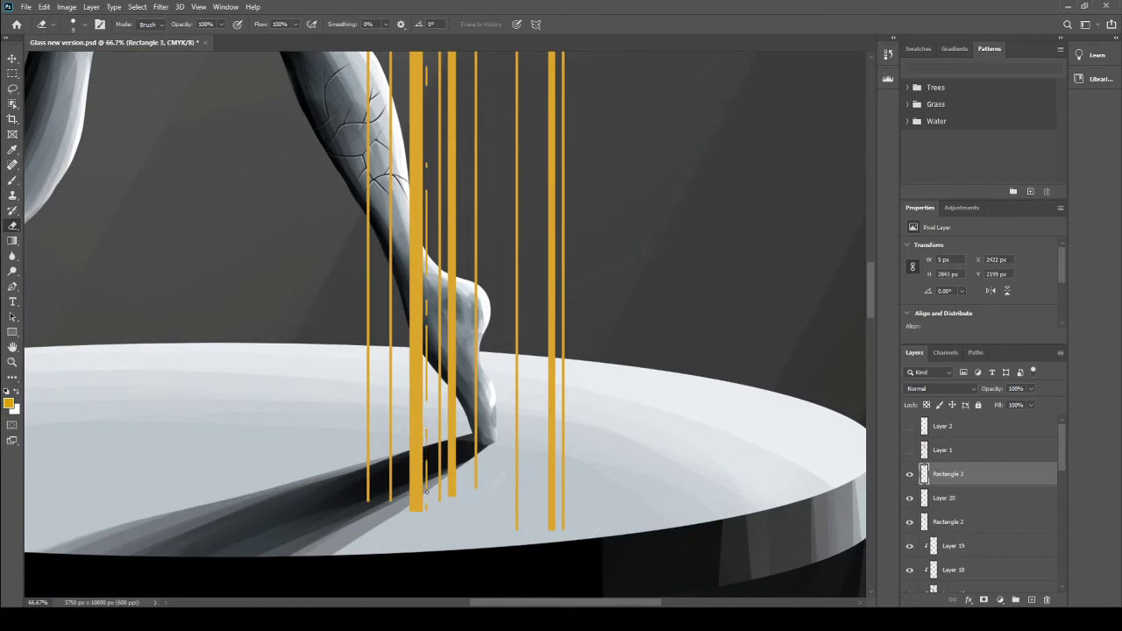
# Step: Zoom in on the hand, head and streams with the Eraser ready
pyautogui.press('z')
pyautogui.hotkey('ctrl', '0')
pyautogui.click(470, 255)
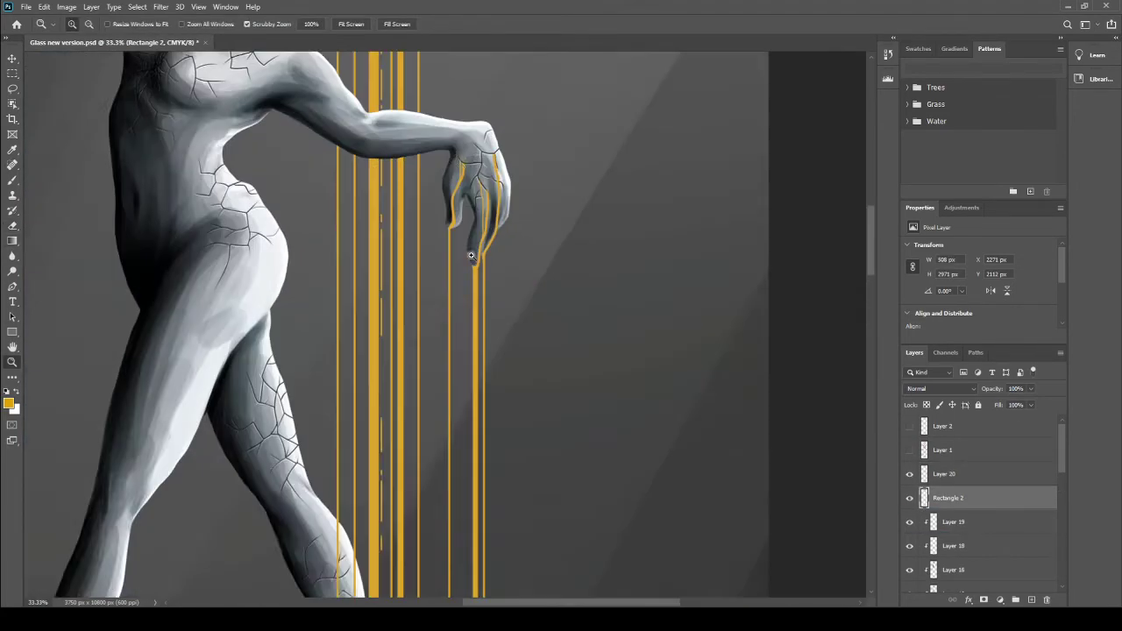
pyautogui.click(471, 255)
pyautogui.press('e')
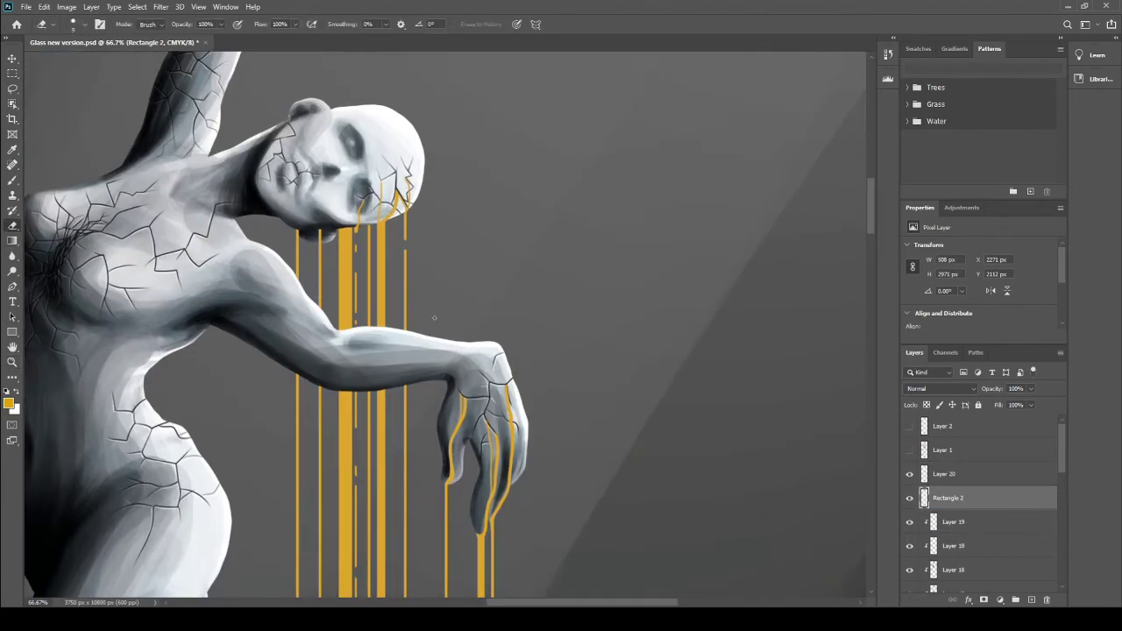
pyautogui.scroll(-5, 404, 298)
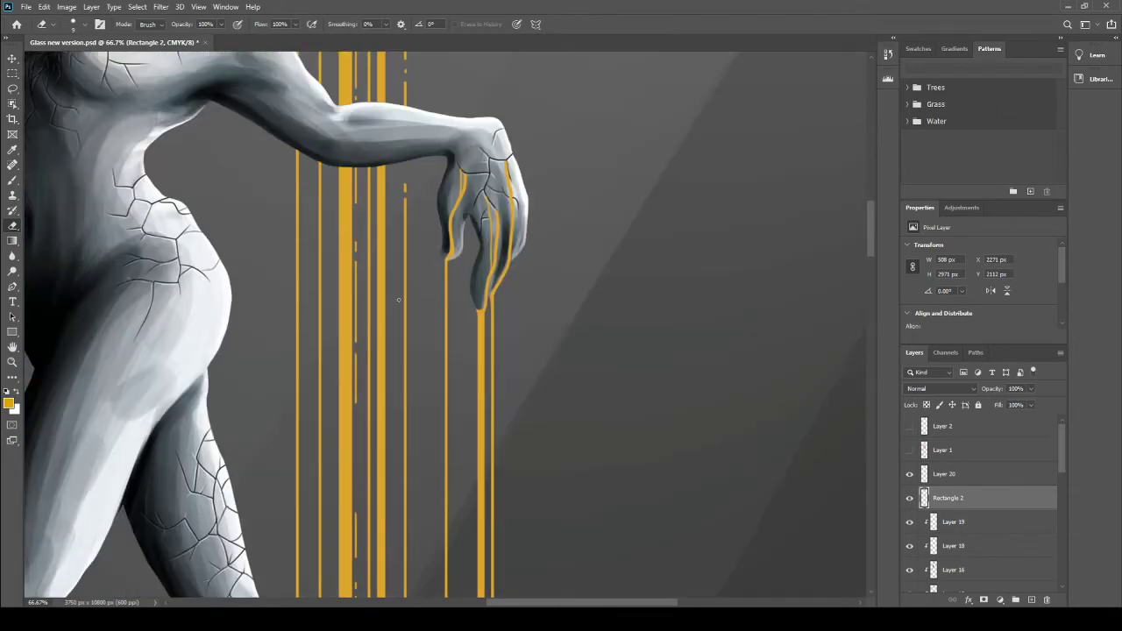
pyautogui.scroll(-3, 470, 458)
pyautogui.scroll(-4, 435, 530)
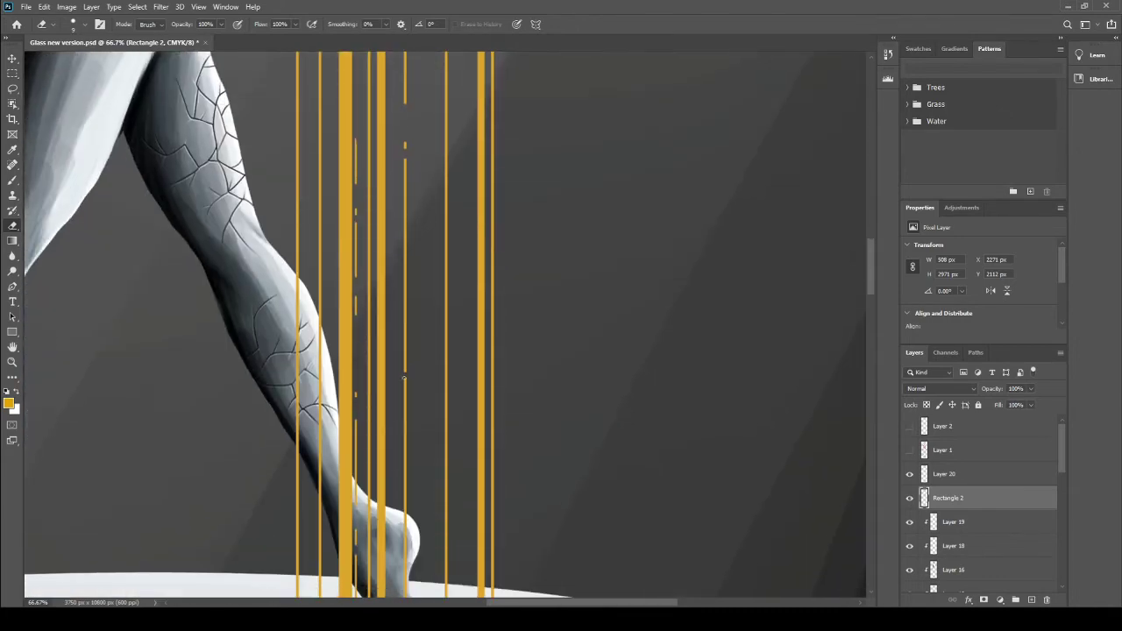
# Step: Fit the figure in view and scroll around to inspect the gold streams
pyautogui.hotkey('ctrl', '0')
pyautogui.scroll(2, 498, 241)
pyautogui.scroll(2, 584, 376)
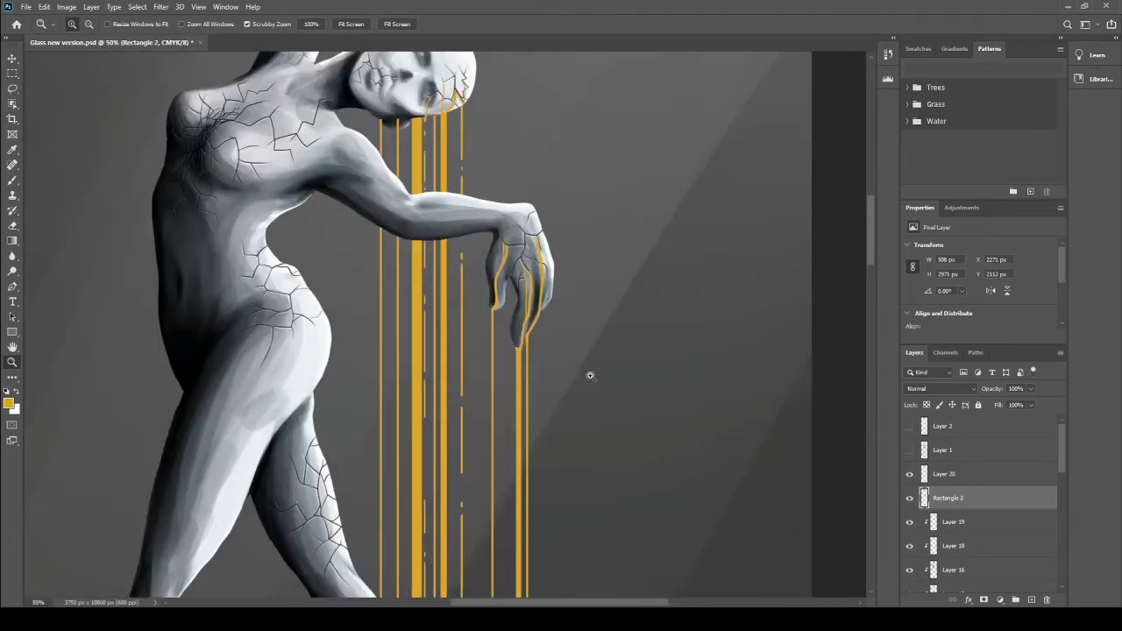
pyautogui.scroll(-1, 375, 293)
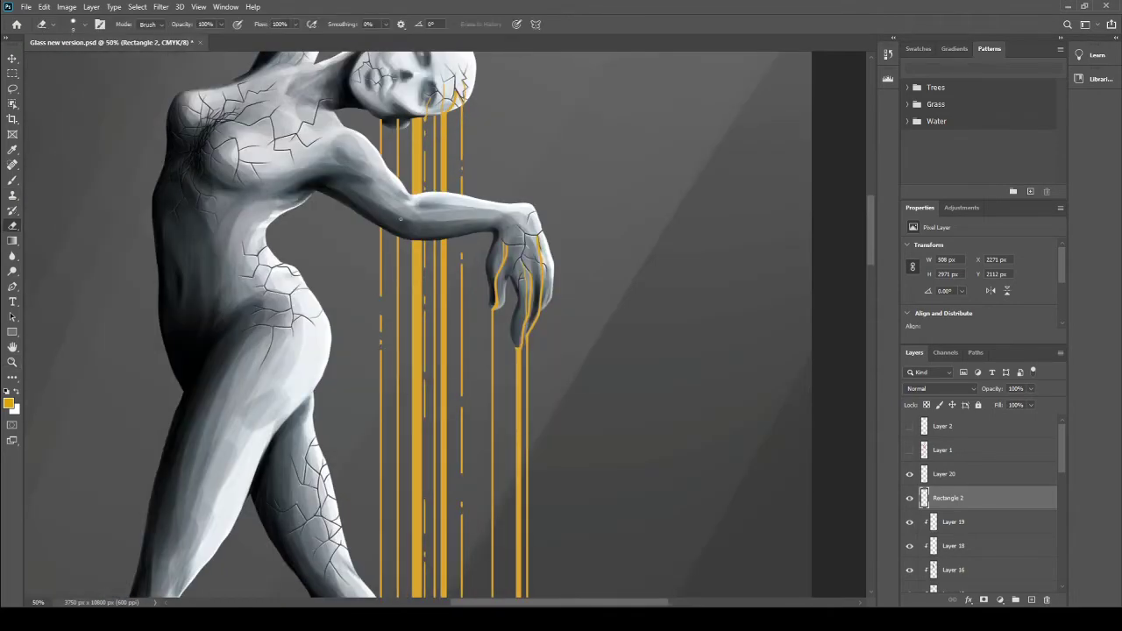
pyautogui.scroll(-4, 405, 357)
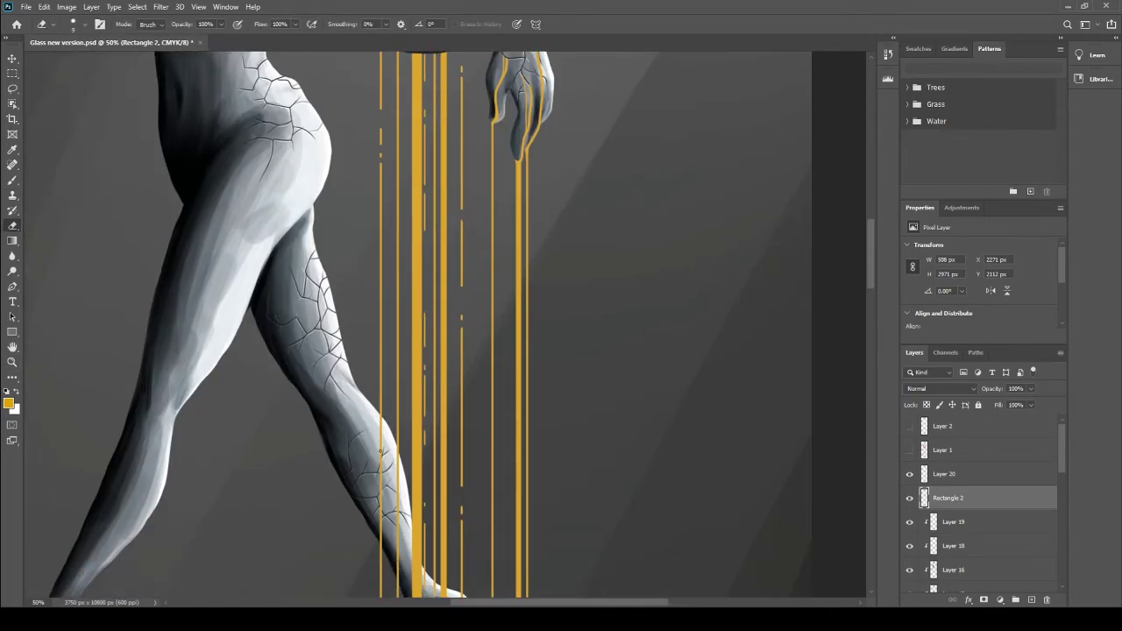
pyautogui.scroll(-4, 447, 410)
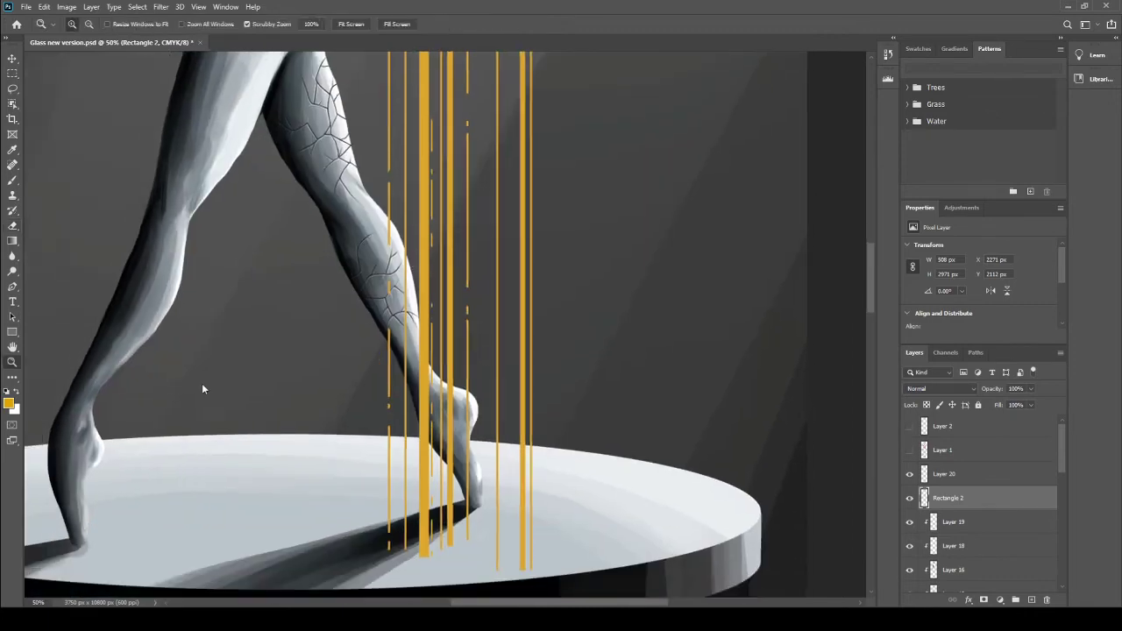
pyautogui.scroll(8, 373, 350)
pyautogui.hscroll(3, 374, 351)
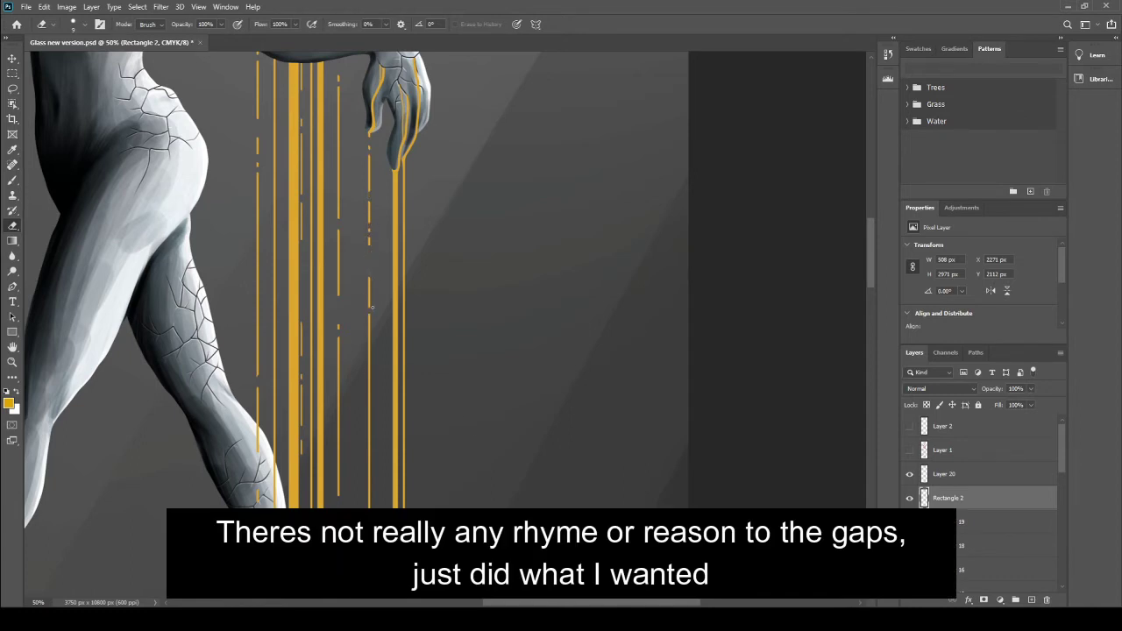
pyautogui.scroll(-4, 367, 269)
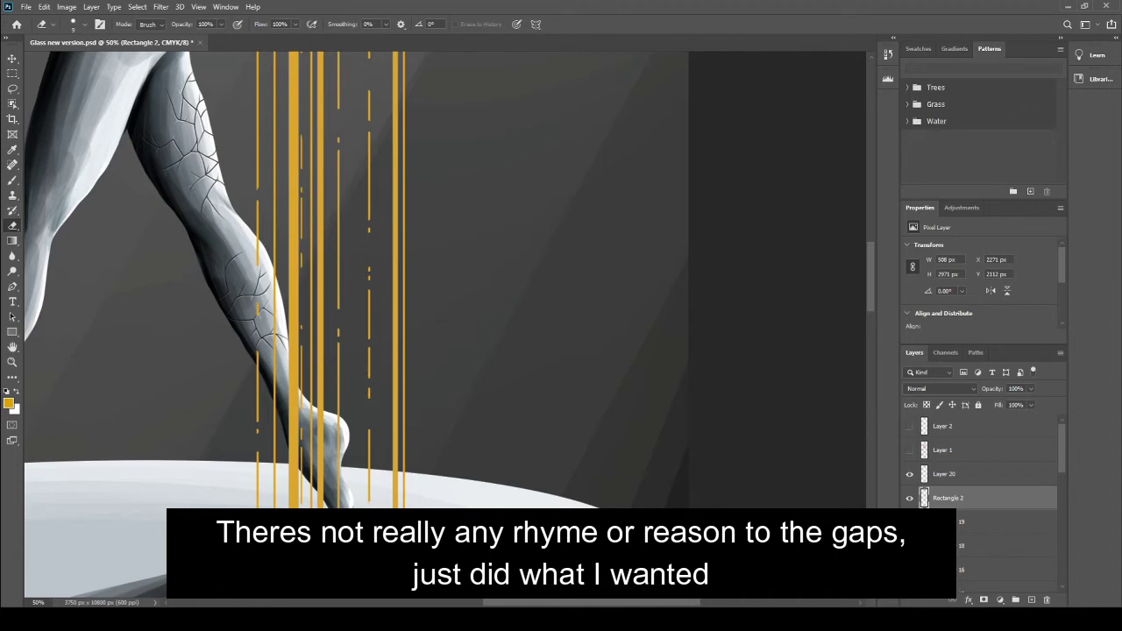
pyautogui.scroll(-3, 532, 351)
pyautogui.scroll(2, 532, 350)
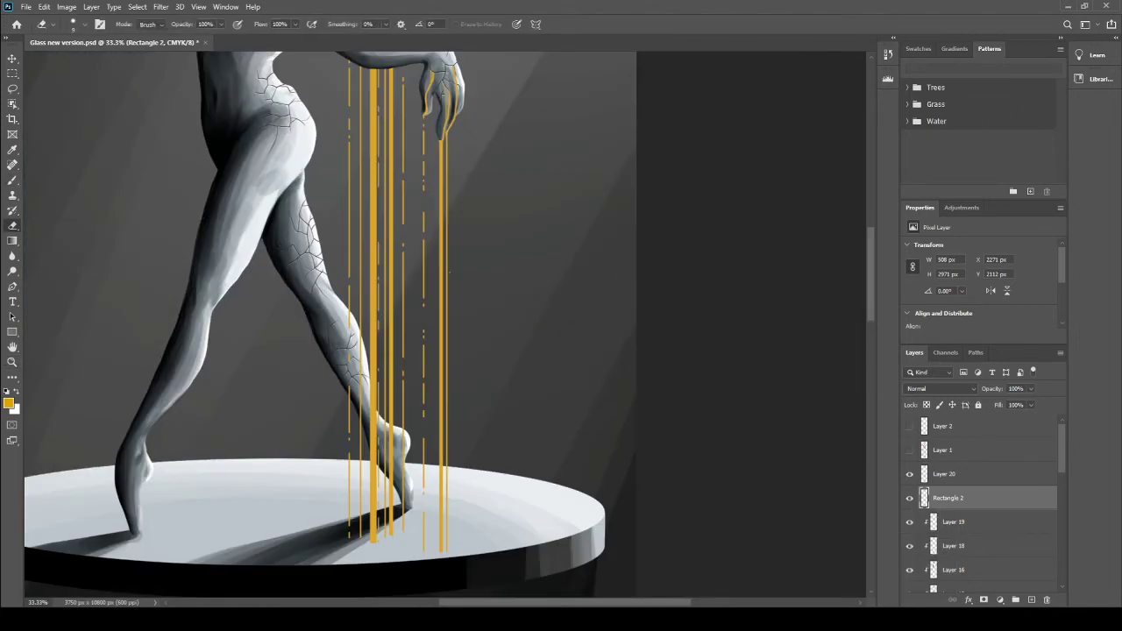
pyautogui.scroll(2, 445, 267)
pyautogui.scroll(-2, 427, 226)
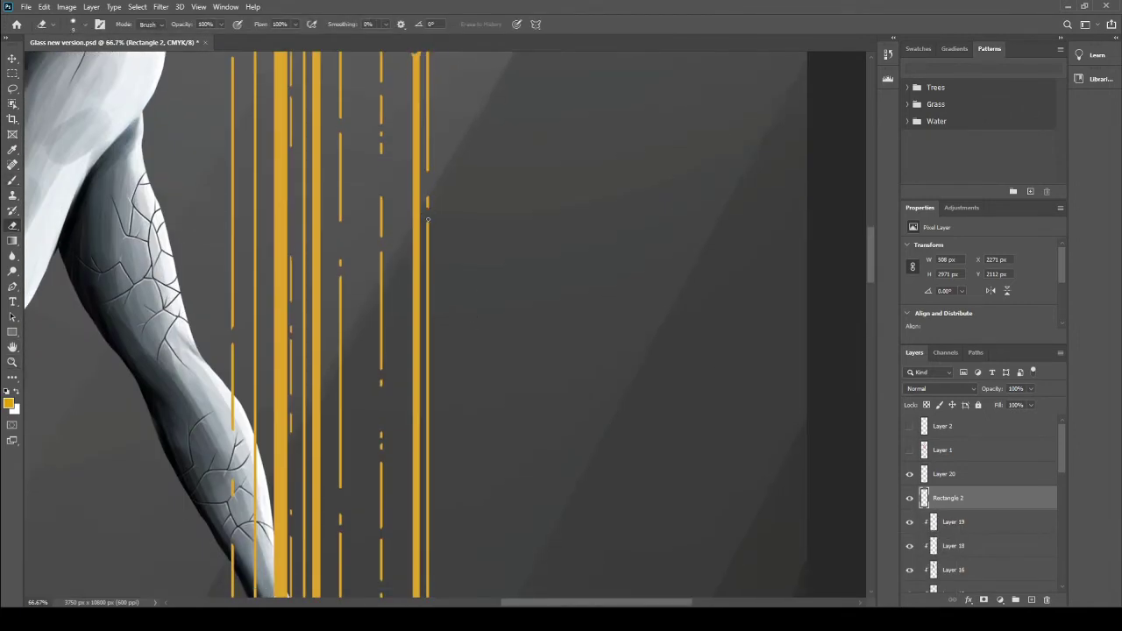
pyautogui.scroll(-2, 427, 224)
pyautogui.scroll(-2, 426, 223)
# Step: Draw a new thin gold rectangle stream from the head down to the pedestal
pyautogui.press('u')
pyautogui.scroll(-2, 510, 310)
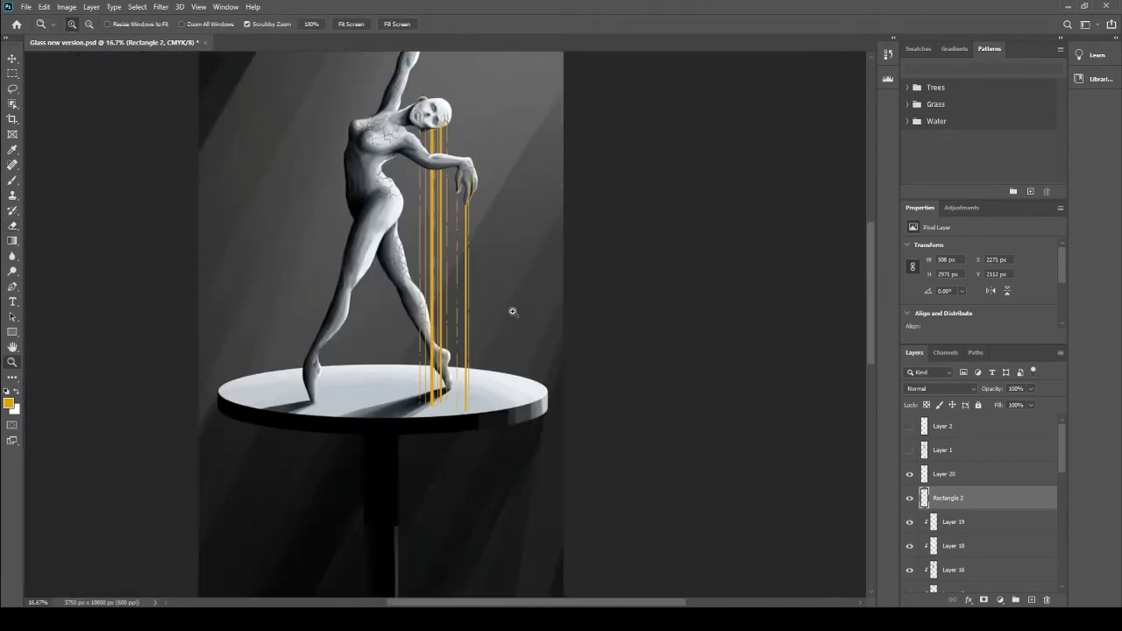
pyautogui.moveTo(419, 112); pyautogui.dragTo(423, 534)
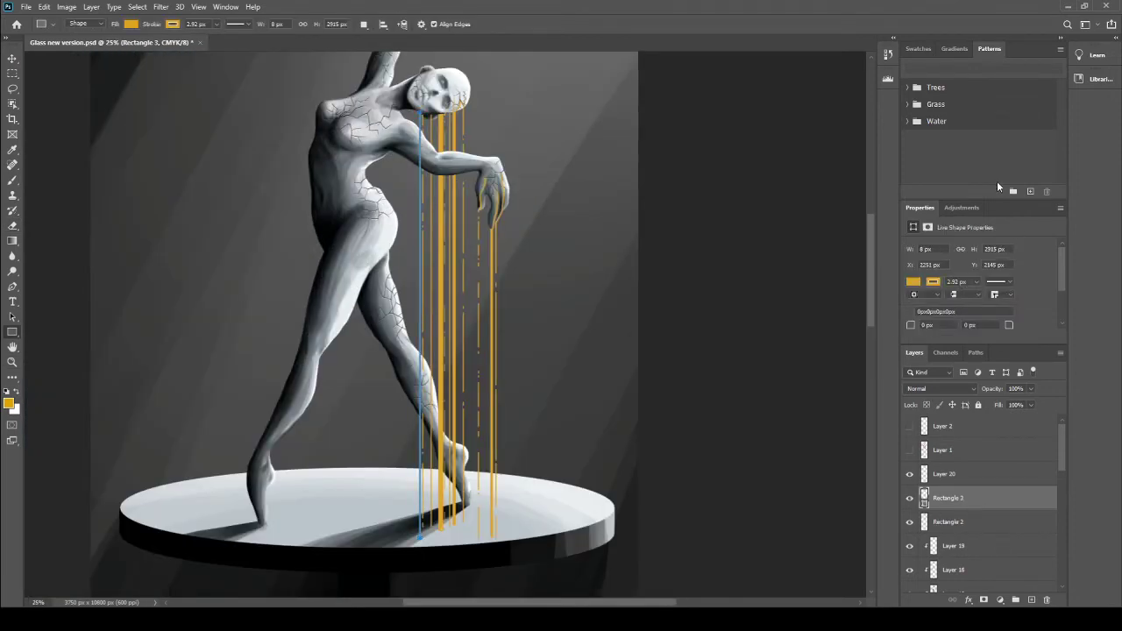
# Step: Erase the first gaps into the new thin stream
pyautogui.press('e')
pyautogui.scroll(4, 406, 144)
pyautogui.moveTo(416, 224); pyautogui.dragTo(417, 355)
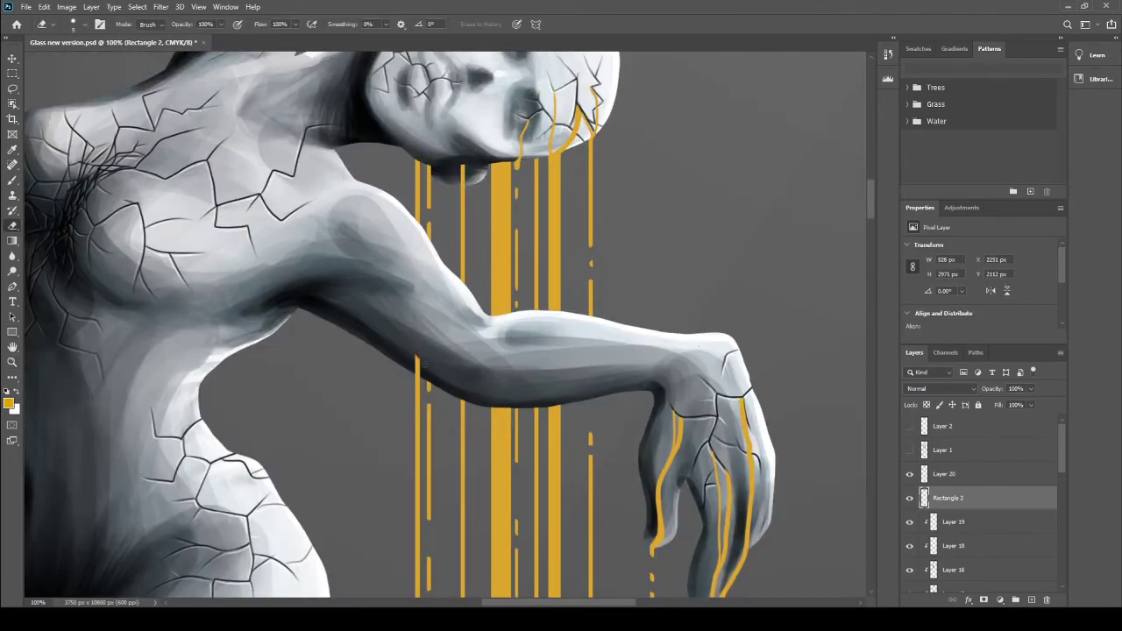
pyautogui.moveTo(417, 398); pyautogui.dragTo(418, 466)
pyautogui.scroll(-2, 417, 467)
pyautogui.scroll(-3, 411, 298)
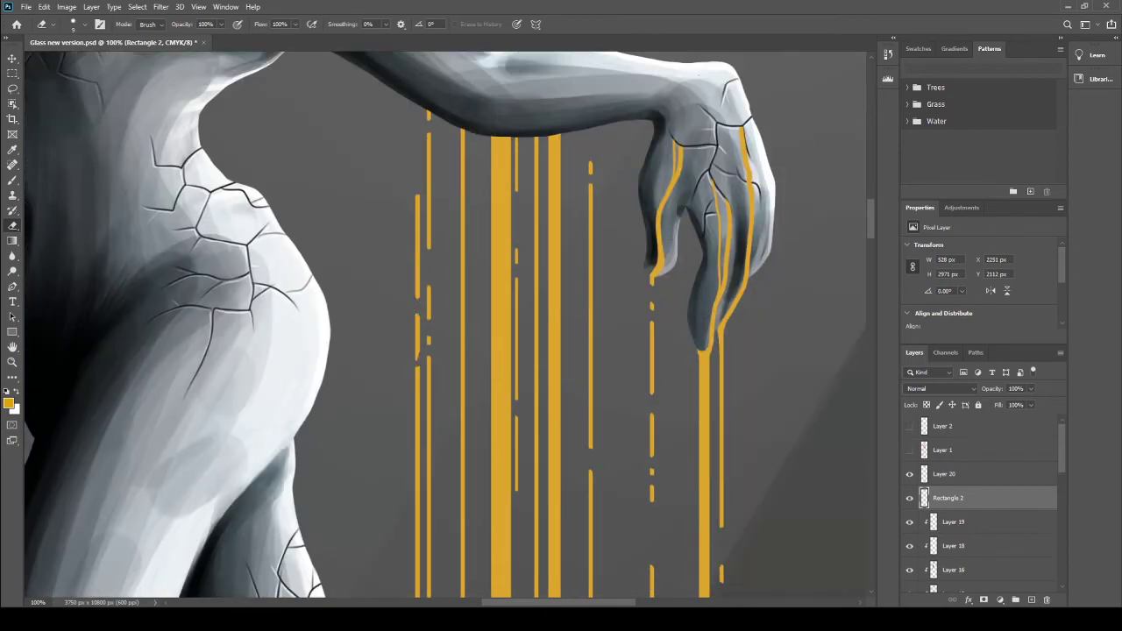
pyautogui.scroll(-3, 417, 310)
pyautogui.scroll(-1, 417, 351)
# Step: Erase more gaps so the new stream becomes irregular dashes
pyautogui.moveTo(418, 350); pyautogui.dragTo(418, 462)
pyautogui.scroll(-4, 417, 421)
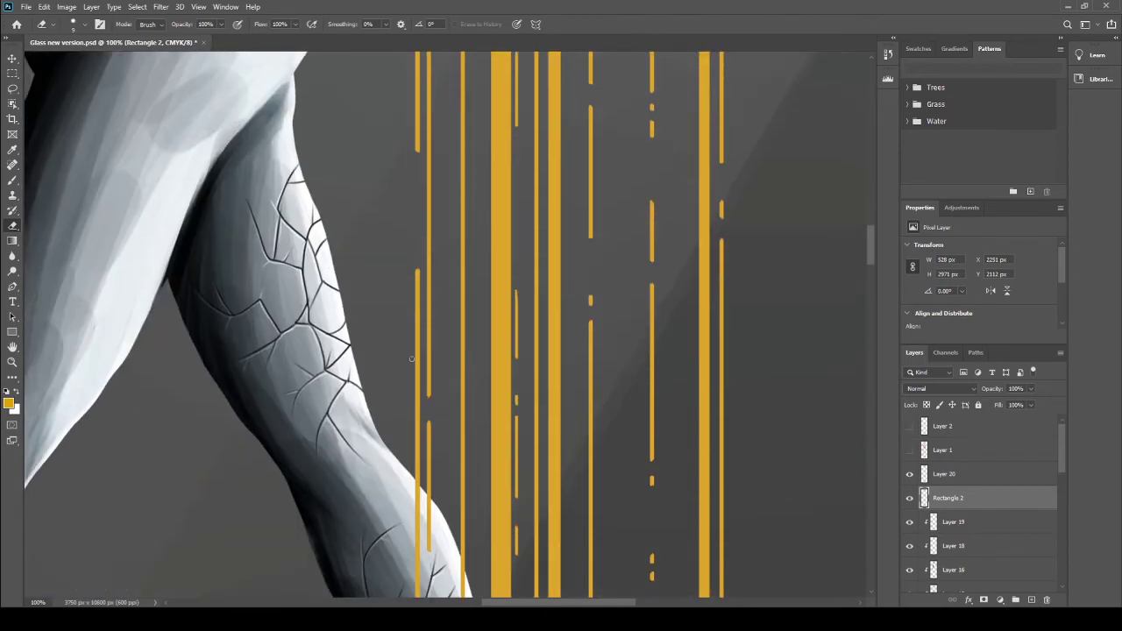
pyautogui.moveTo(417, 309); pyautogui.dragTo(417, 456)
pyautogui.scroll(-3, 418, 344)
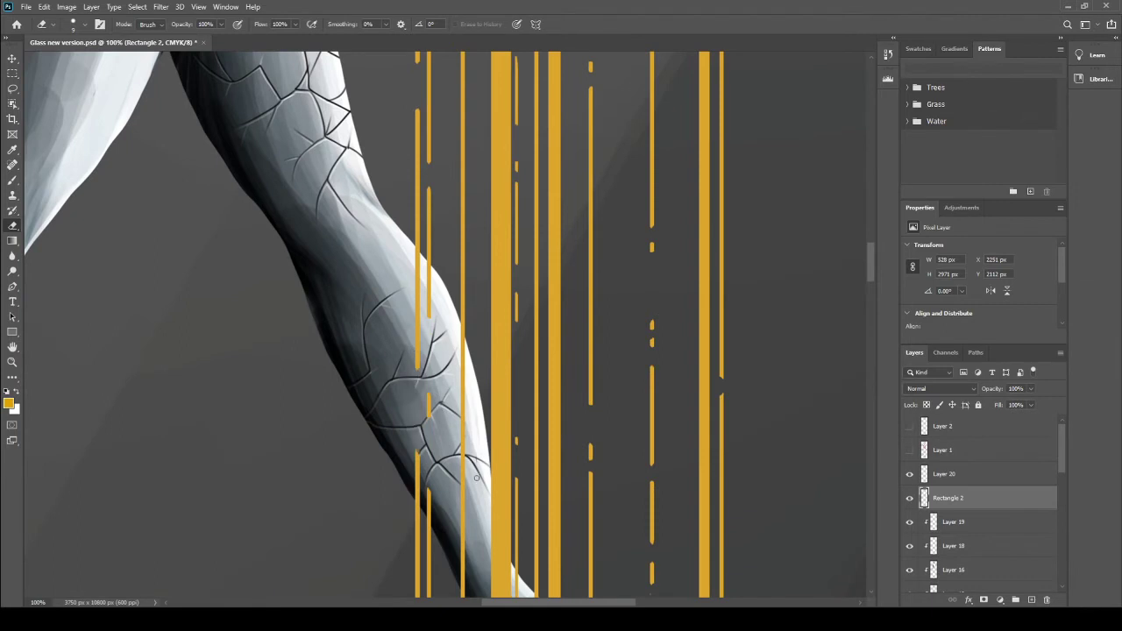
pyautogui.scroll(-3, 418, 226)
pyautogui.moveTo(417, 254); pyautogui.dragTo(417, 336)
pyautogui.scroll(-1, 417, 336)
pyautogui.scroll(-2, 420, 439)
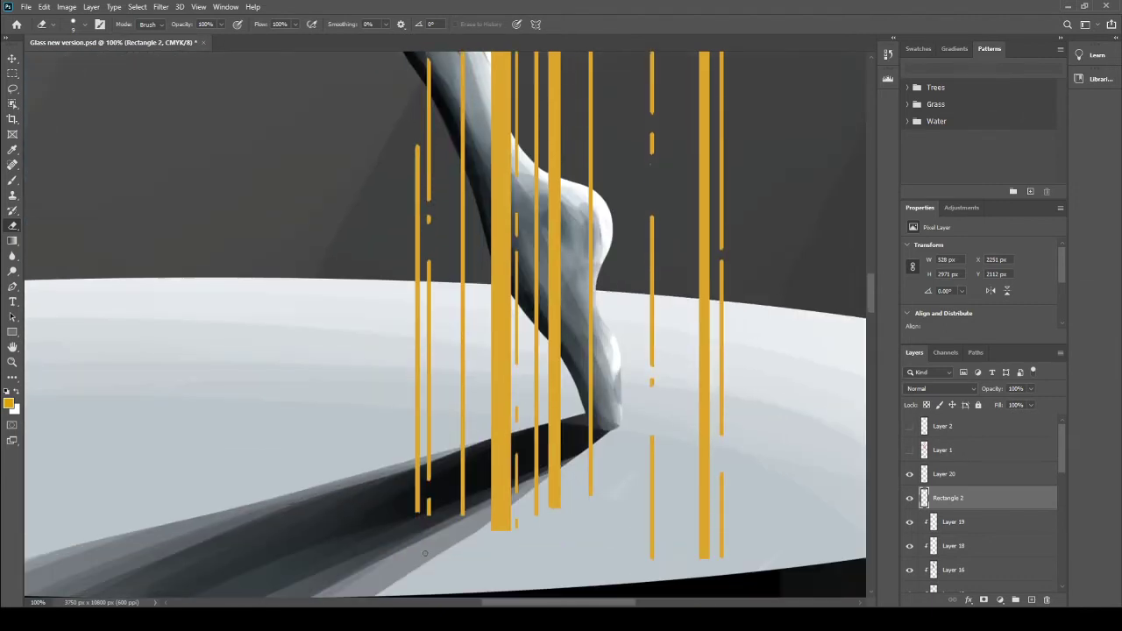
pyautogui.moveTo(408, 246); pyautogui.dragTo(412, 333)
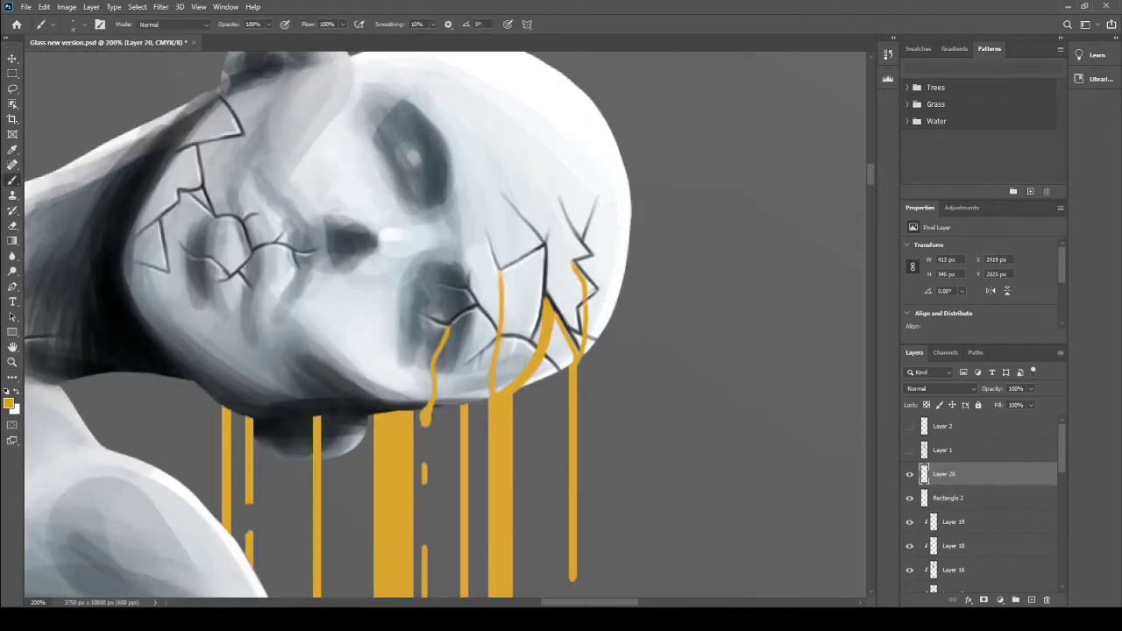
# Step: Paint three thin gold drips from the cheek cracks toward the streams
pyautogui.moveTo(246, 224)
pyautogui.mouseDown()
pyautogui.moveTo(251, 321)
pyautogui.moveTo(225, 407)
pyautogui.mouseUp()
pyautogui.moveTo(286, 248); pyautogui.dragTo(231, 419)
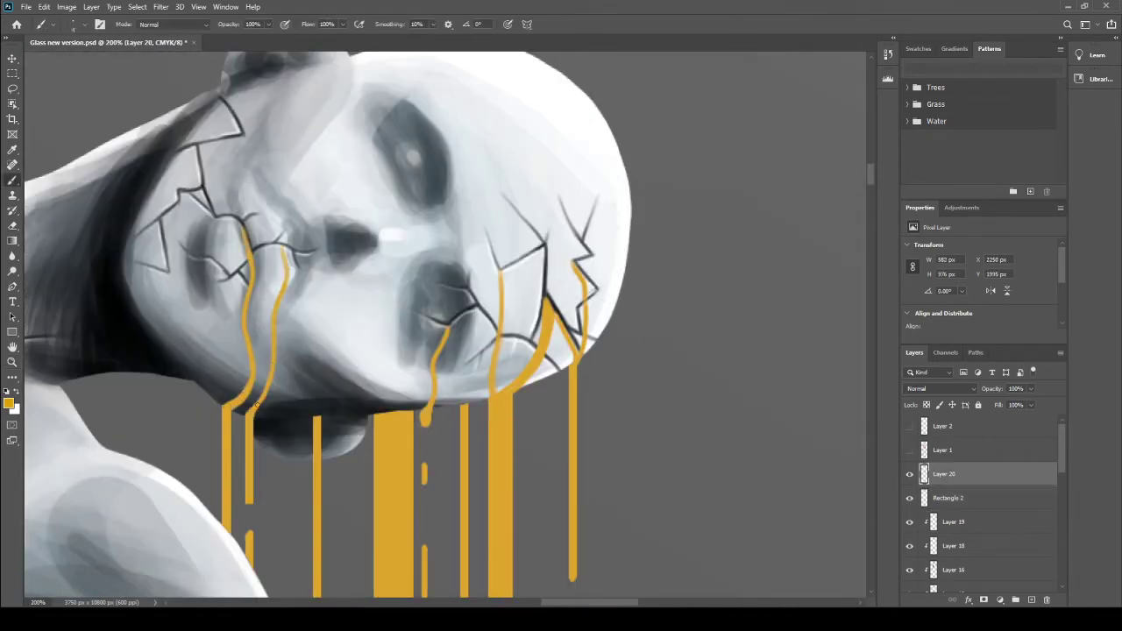
pyautogui.moveTo(298, 256)
pyautogui.mouseDown()
pyautogui.moveTo(317, 419)
pyautogui.moveTo(468, 220)
pyautogui.mouseUp()
# Step: Erase the top of one gold stream and a stray short stroke
pyautogui.press('e')
pyautogui.hotkey('alt', '[')
pyautogui.moveTo(369, 306); pyautogui.dragTo(369, 352)
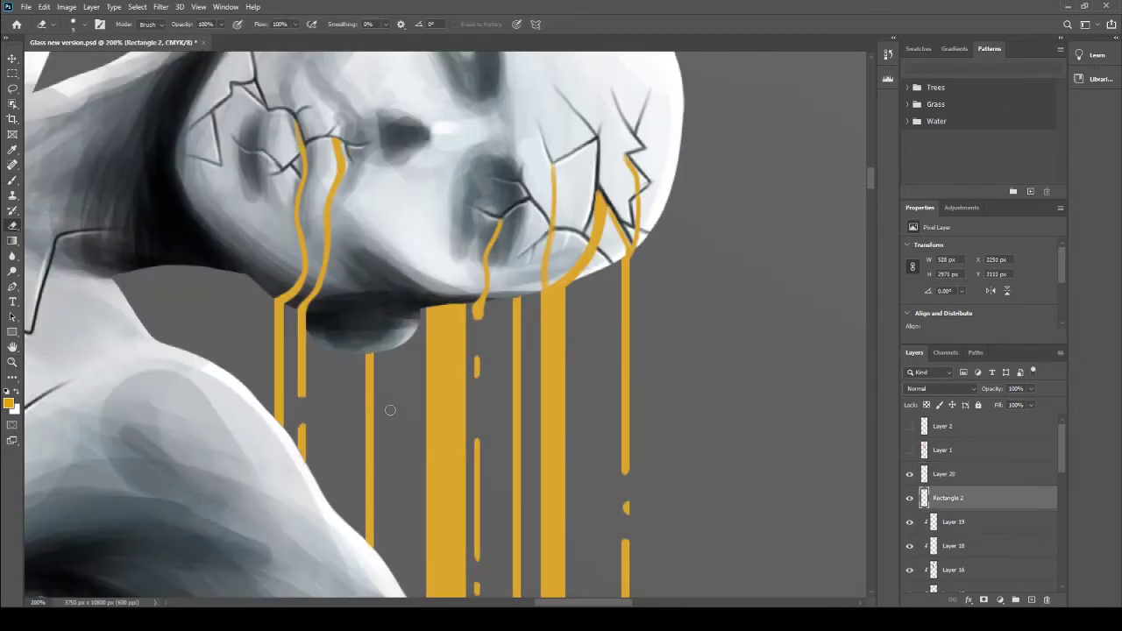
pyautogui.scroll(-5, 390, 410)
pyautogui.scroll(4, 399, 263)
pyautogui.scroll(3, 399, 263)
pyautogui.hotkey('alt', ']')
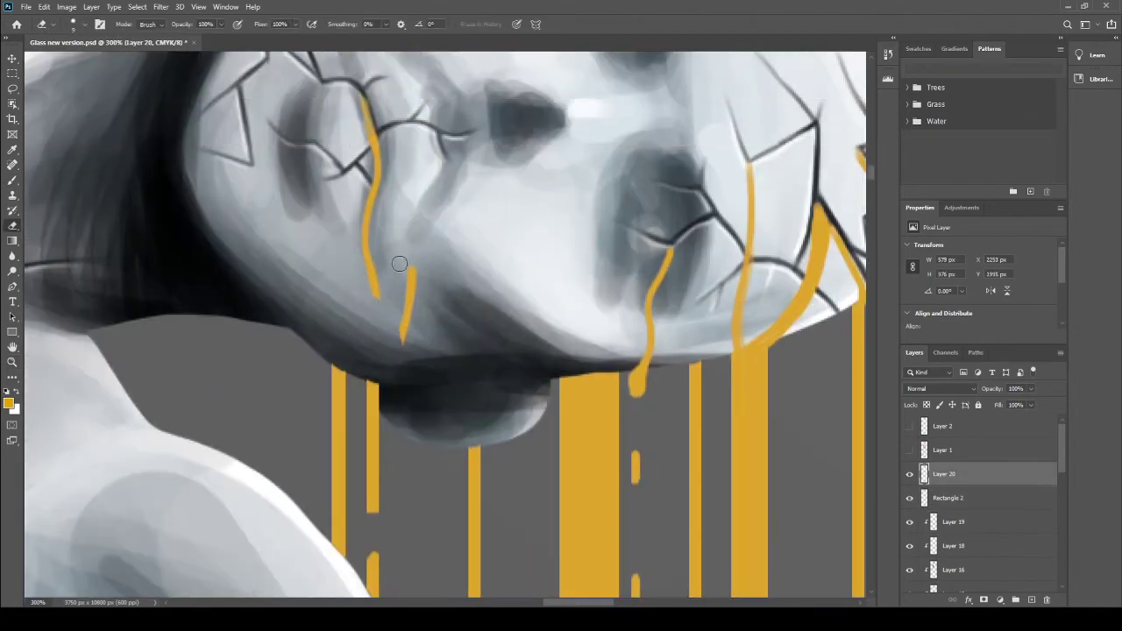
pyautogui.moveTo(399, 263); pyautogui.dragTo(406, 344)
# Step: Repaint the centre drip and add two long drips down the left cheek
pyautogui.press('b')
pyautogui.moveTo(371, 145); pyautogui.dragTo(376, 386)
pyautogui.moveTo(239, 87); pyautogui.dragTo(334, 367)
pyautogui.moveTo(178, 149); pyautogui.dragTo(343, 373)
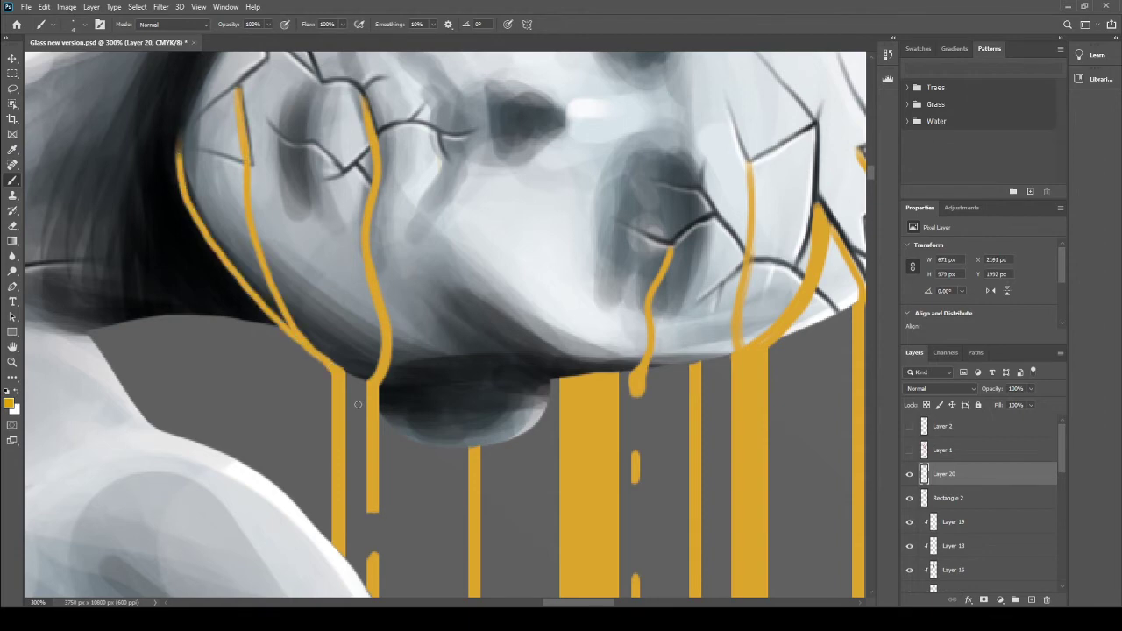
pyautogui.scroll(4, 357, 404)
pyautogui.moveTo(268, 222); pyautogui.dragTo(241, 262)
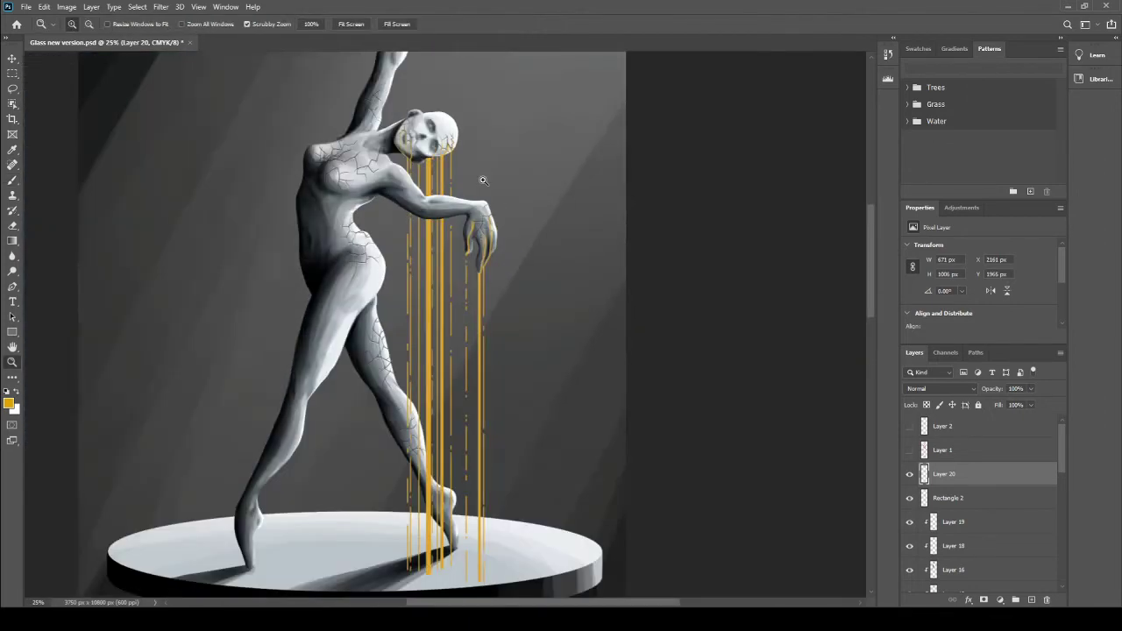
pyautogui.scroll(-5, 333, 351)
pyautogui.scroll(4, 367, 211)
pyautogui.moveTo(367, 202); pyautogui.dragTo(386, 399)
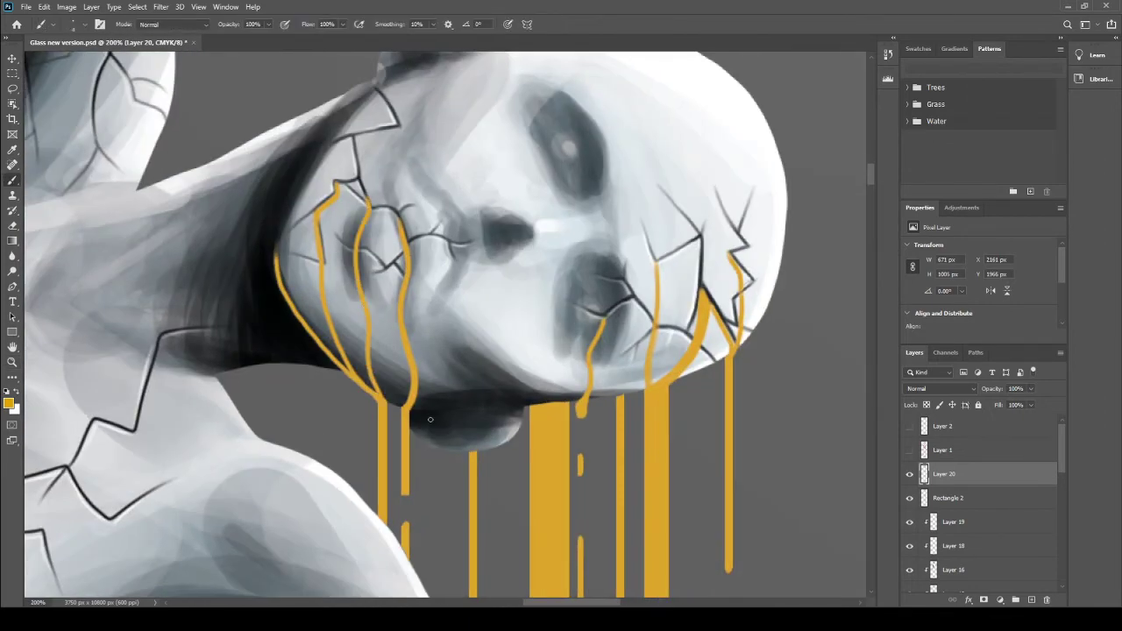
# Step: Break up the leftmost drip and extend it up to a crack
pyautogui.press('e')
pyautogui.moveTo(275, 235)
pyautogui.mouseDown()
pyautogui.moveTo(307, 329)
pyautogui.moveTo(331, 352)
pyautogui.mouseUp()
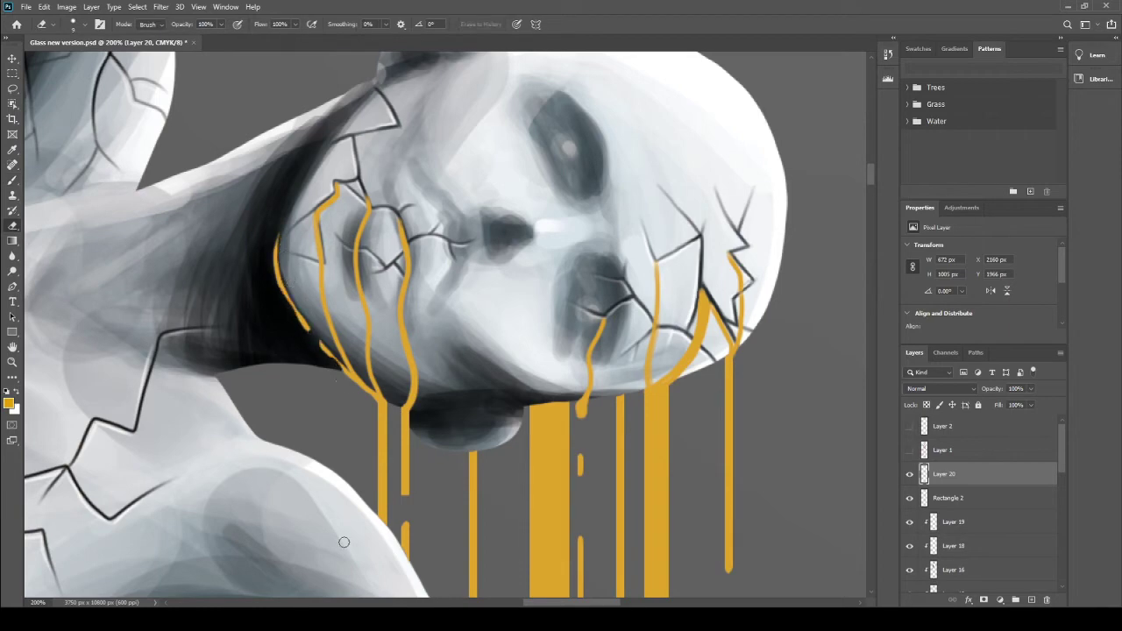
pyautogui.press('b')
pyautogui.moveTo(333, 143)
pyautogui.mouseDown()
pyautogui.moveTo(274, 267)
pyautogui.moveTo(266, 245)
pyautogui.moveTo(431, 196)
pyautogui.mouseUp()
pyautogui.press('e')
pyautogui.press('z')
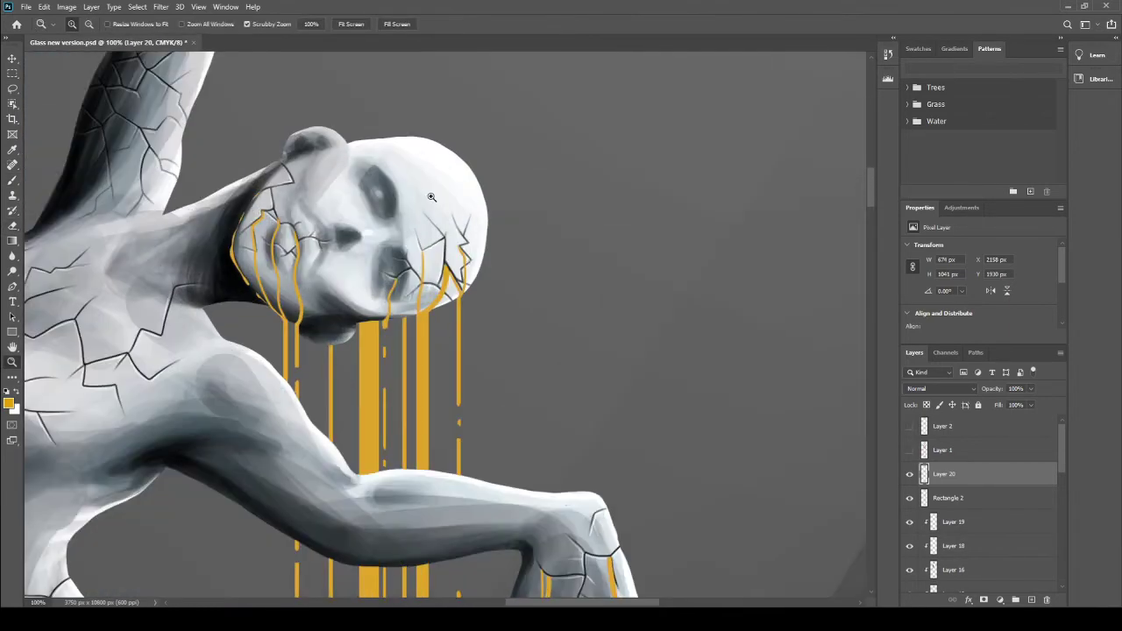
pyautogui.click(342, 250)
pyautogui.press('e')
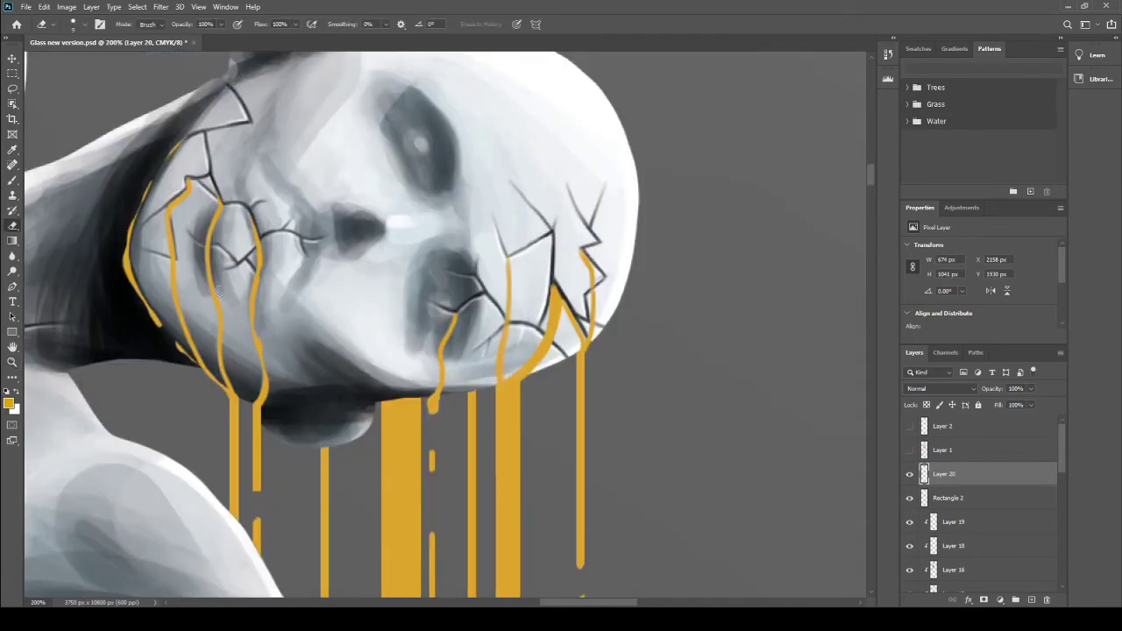
# Step: Erase parts of the right-cheek drips and repaint one drip over it
pyautogui.moveTo(510, 259)
pyautogui.mouseDown()
pyautogui.moveTo(508, 336)
pyautogui.moveTo(545, 375)
pyautogui.mouseUp()
pyautogui.moveTo(557, 333); pyautogui.dragTo(568, 289)
pyautogui.moveTo(589, 326); pyautogui.dragTo(592, 348)
pyautogui.click(14, 180)
pyautogui.moveTo(534, 370); pyautogui.dragTo(558, 305)
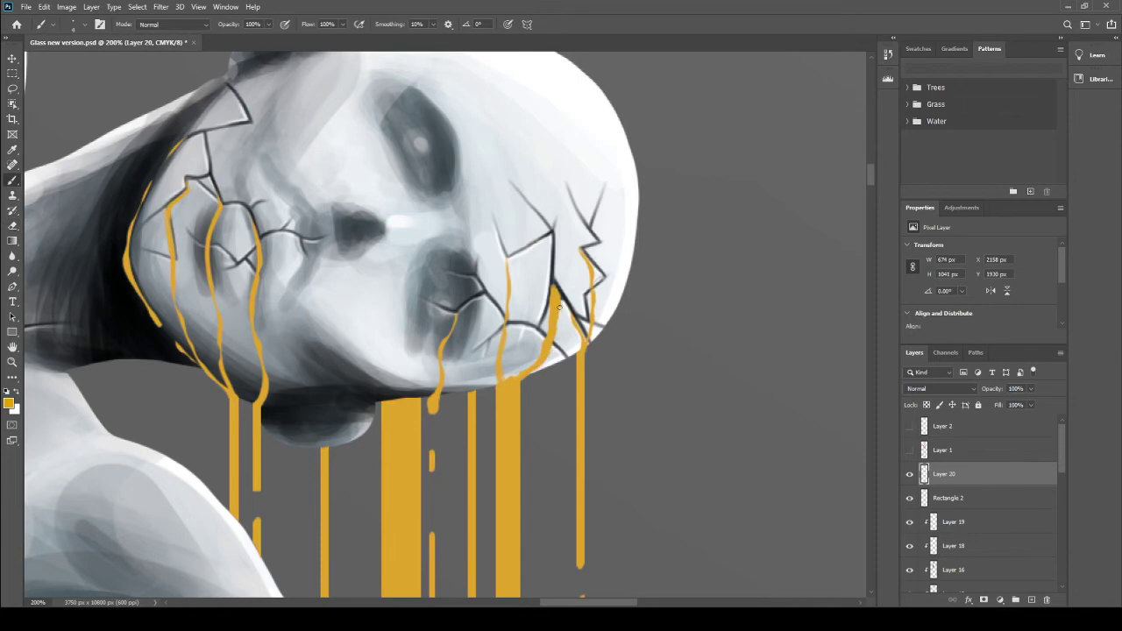
pyautogui.keyDown('alt'); pyautogui.scroll(-5, 506, 576); pyautogui.keyUp('alt')
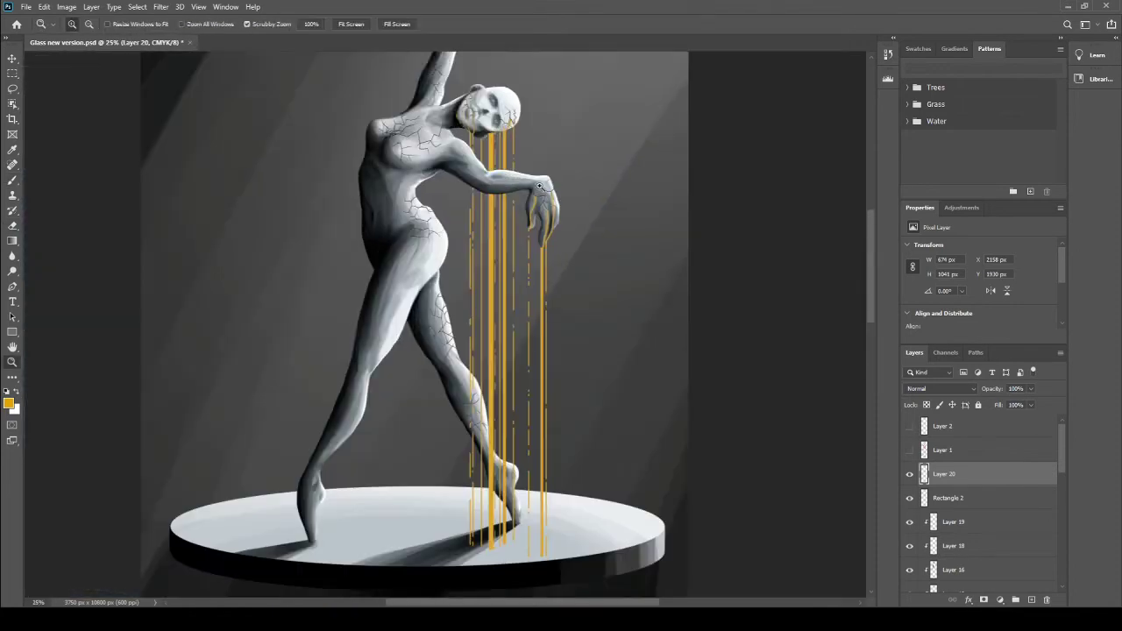
pyautogui.keyDown('alt'); pyautogui.scroll(2, 593, 306); pyautogui.keyUp('alt')
# Step: Paint gold along the raised arm's cracks, the forearm edge and the upper arm
pyautogui.keyDown('alt'); pyautogui.scroll(2, 658, 288); pyautogui.keyUp('alt')
pyautogui.keyDown('alt'); pyautogui.scroll(1, 500, 133); pyautogui.keyUp('alt')
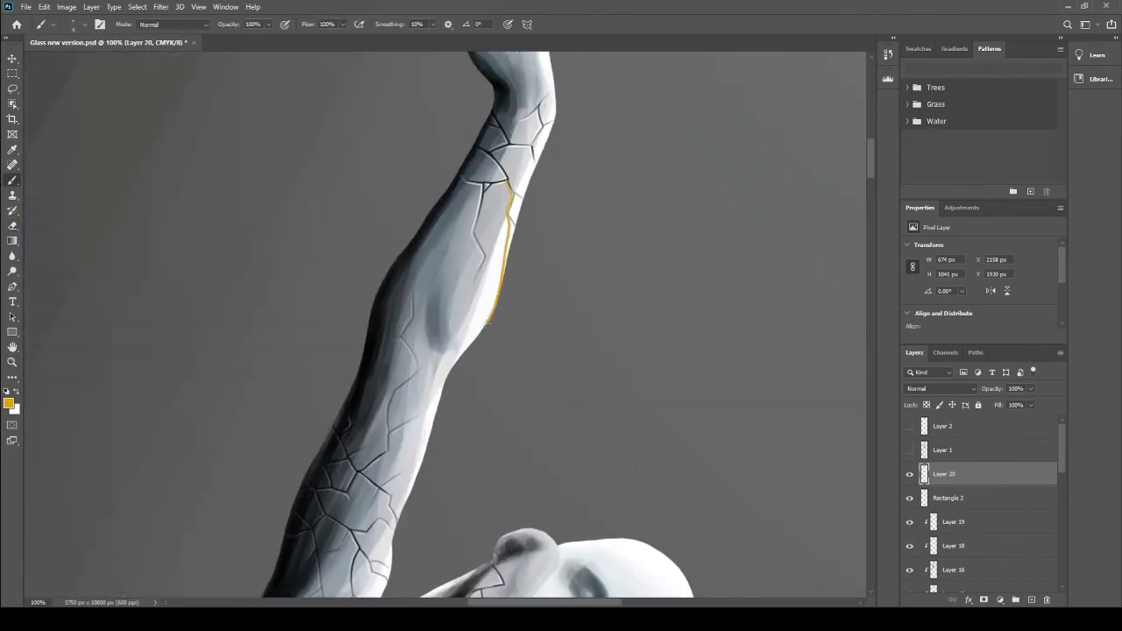
pyautogui.moveTo(507, 180); pyautogui.dragTo(393, 545)
pyautogui.scroll(3, 593, 458)
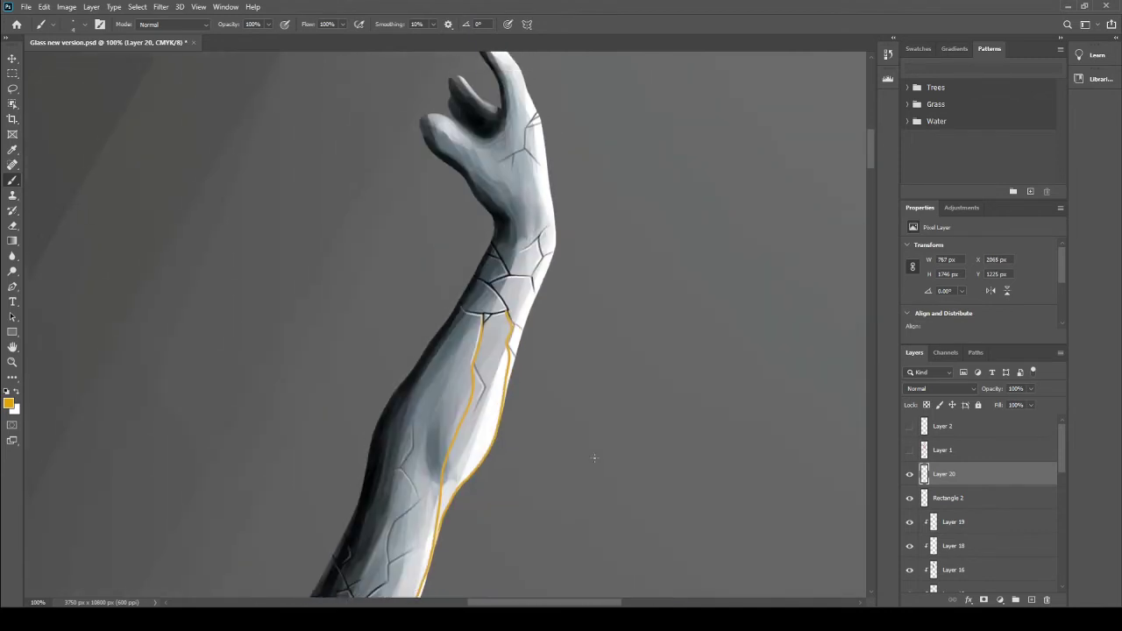
pyautogui.moveTo(533, 280); pyautogui.dragTo(510, 391)
pyautogui.scroll(-5, 530, 328)
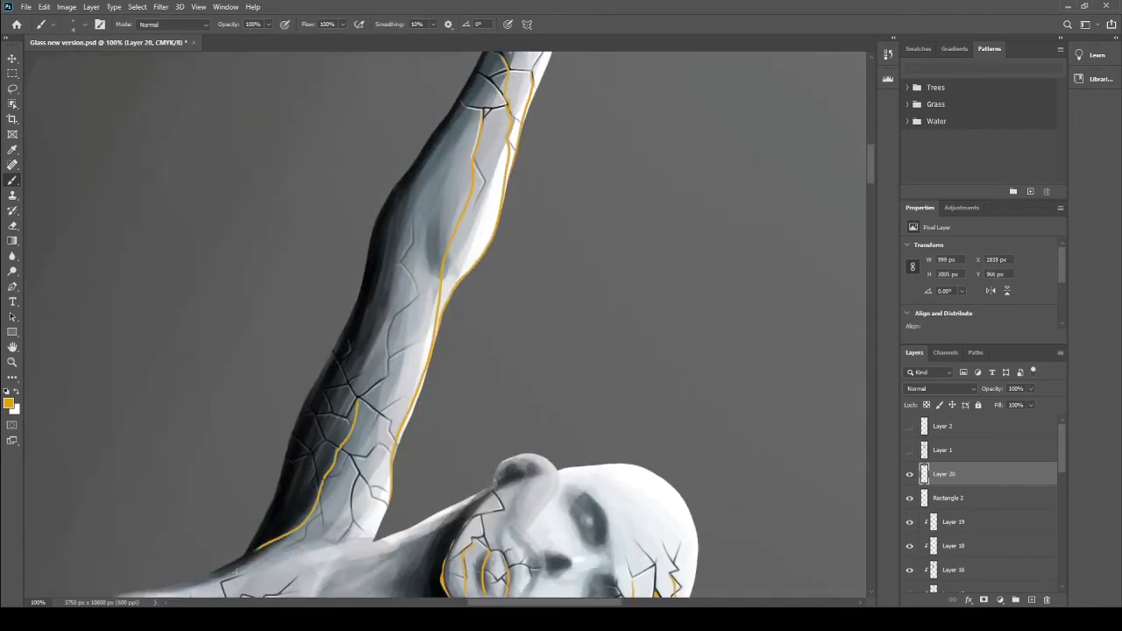
pyautogui.scroll(-2, 333, 465)
pyautogui.moveTo(307, 477); pyautogui.dragTo(239, 515)
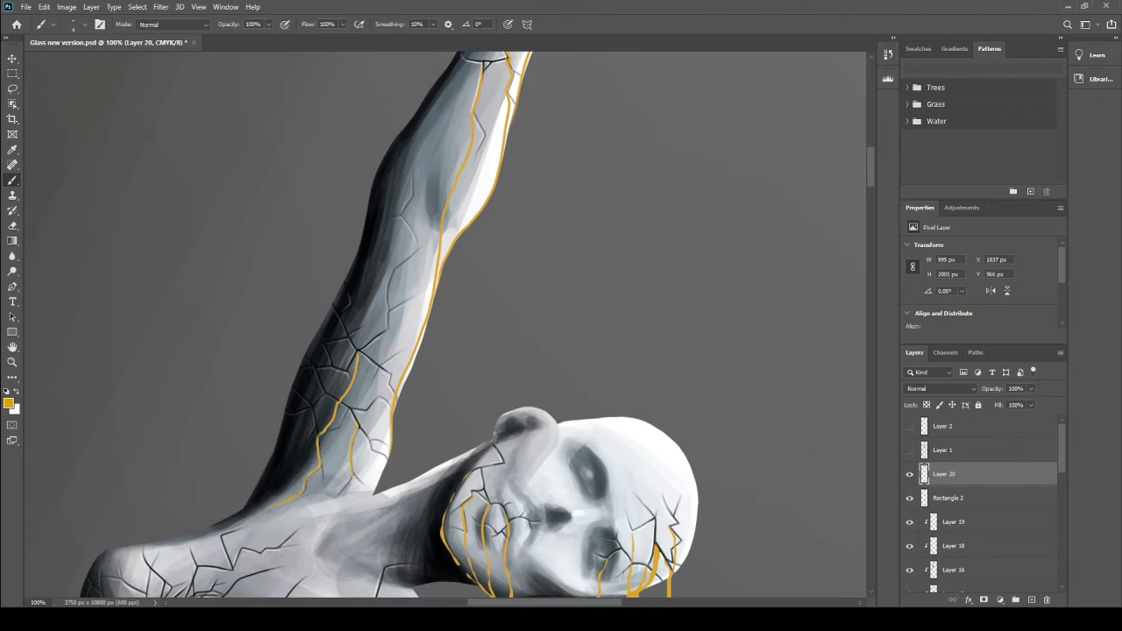
# Step: Thicken and extend a gold crack on the chest, checking it against the whole figure
pyautogui.scroll(-5, 354, 447)
pyautogui.scroll(-4, 333, 553)
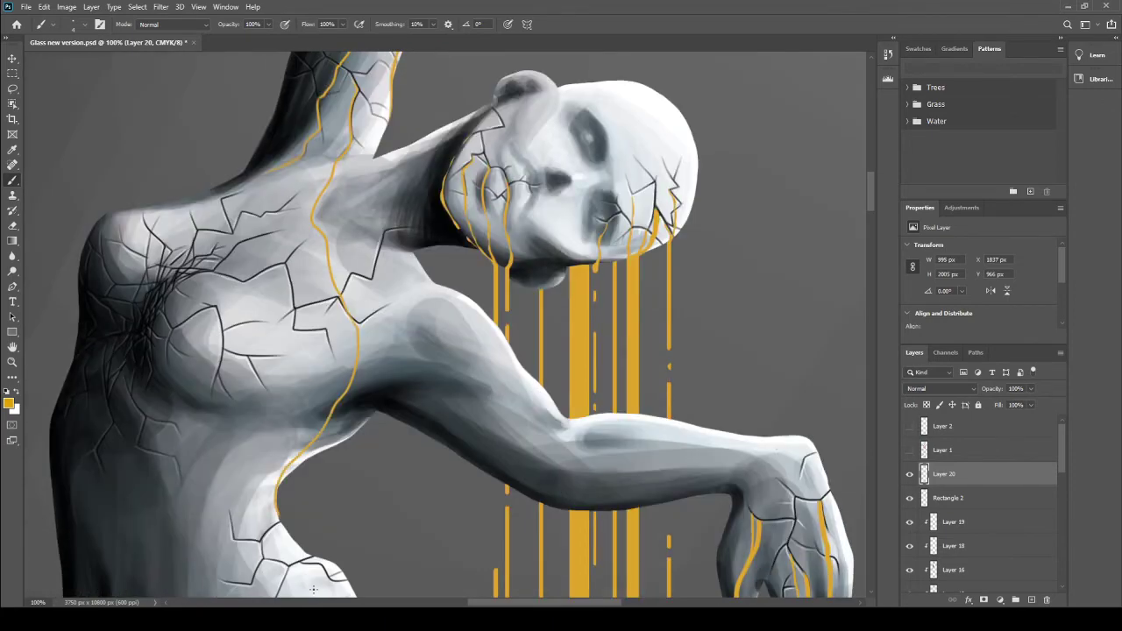
pyautogui.scroll(4, 351, 263)
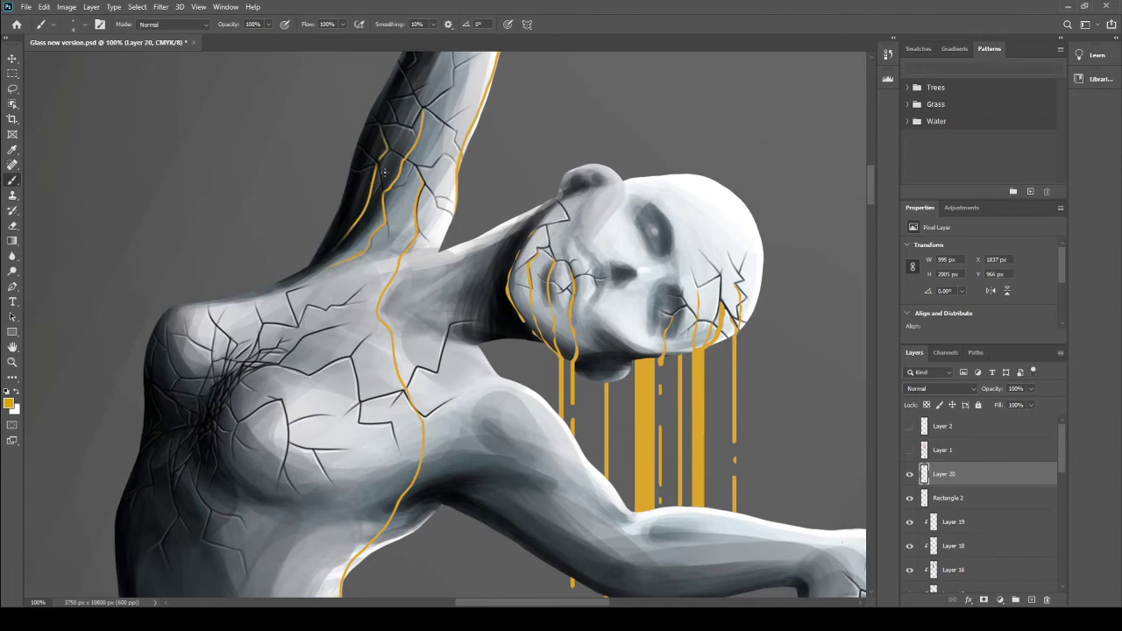
pyautogui.scroll(-2, 436, 201)
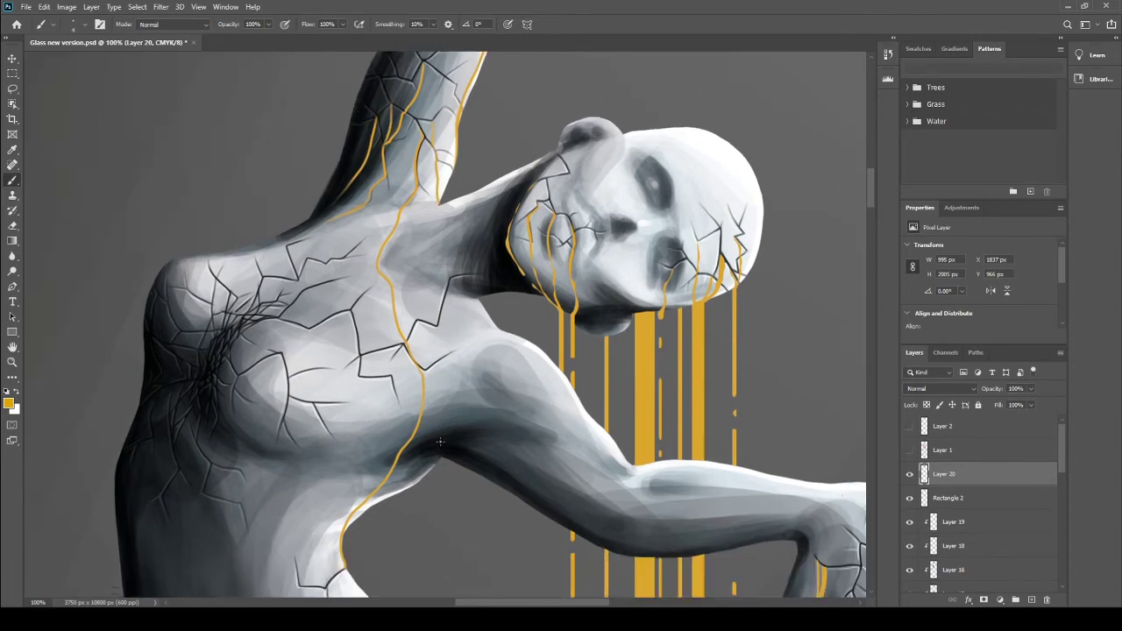
pyautogui.moveTo(403, 346)
pyautogui.mouseDown()
pyautogui.moveTo(422, 396)
pyautogui.moveTo(405, 292)
pyautogui.mouseUp()
pyautogui.press('z')
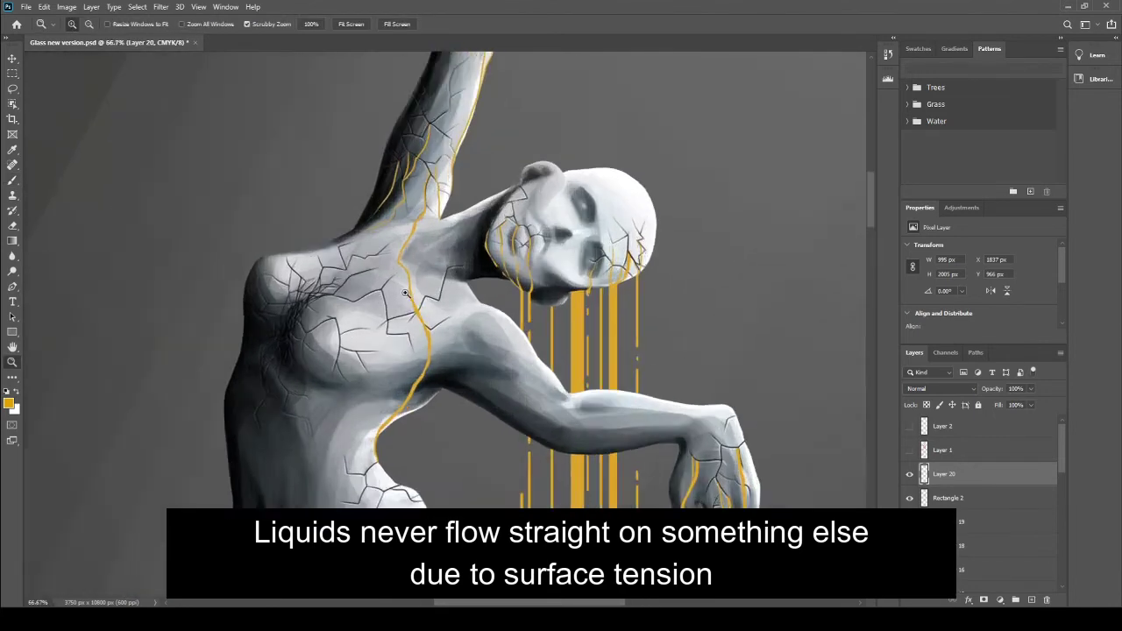
pyautogui.click(405, 293)
pyautogui.press('b')
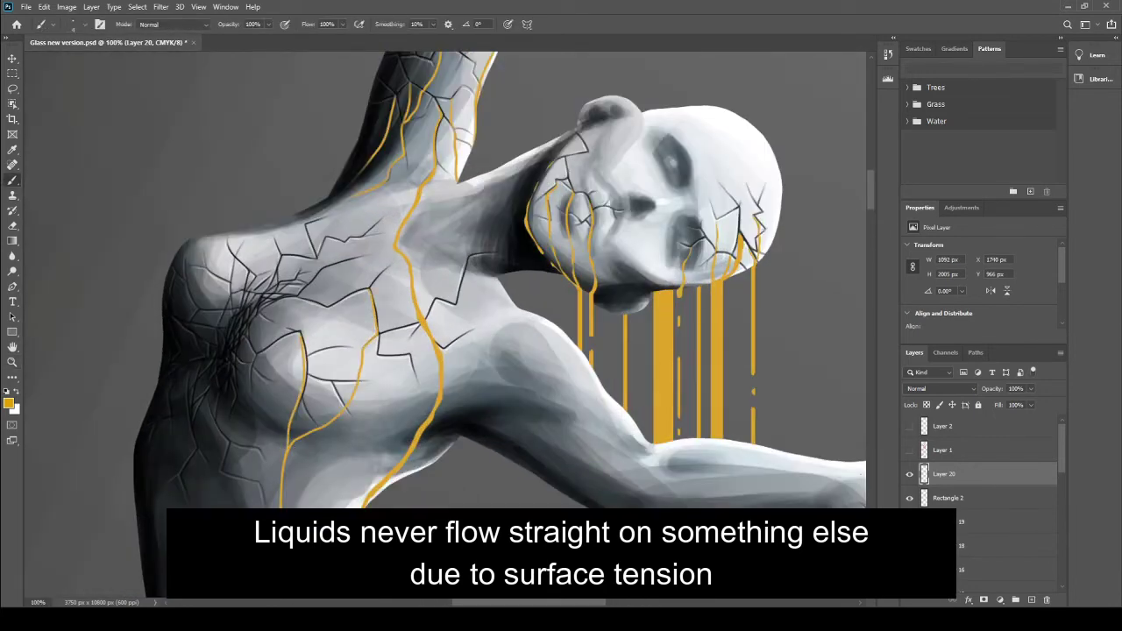
# Step: Paint a new gold drip down the torso and reshape the gold line on the left side
pyautogui.scroll(-3, 302, 351)
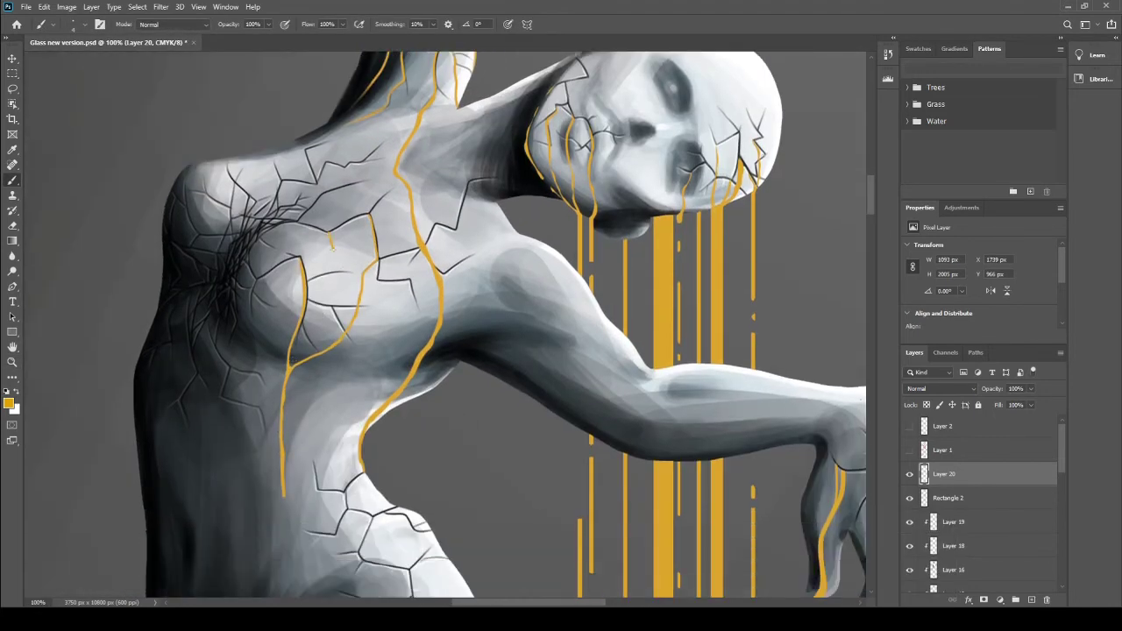
pyautogui.moveTo(341, 250); pyautogui.dragTo(304, 360)
pyautogui.scroll(-4, 263, 307)
pyautogui.moveTo(262, 225); pyautogui.dragTo(238, 533)
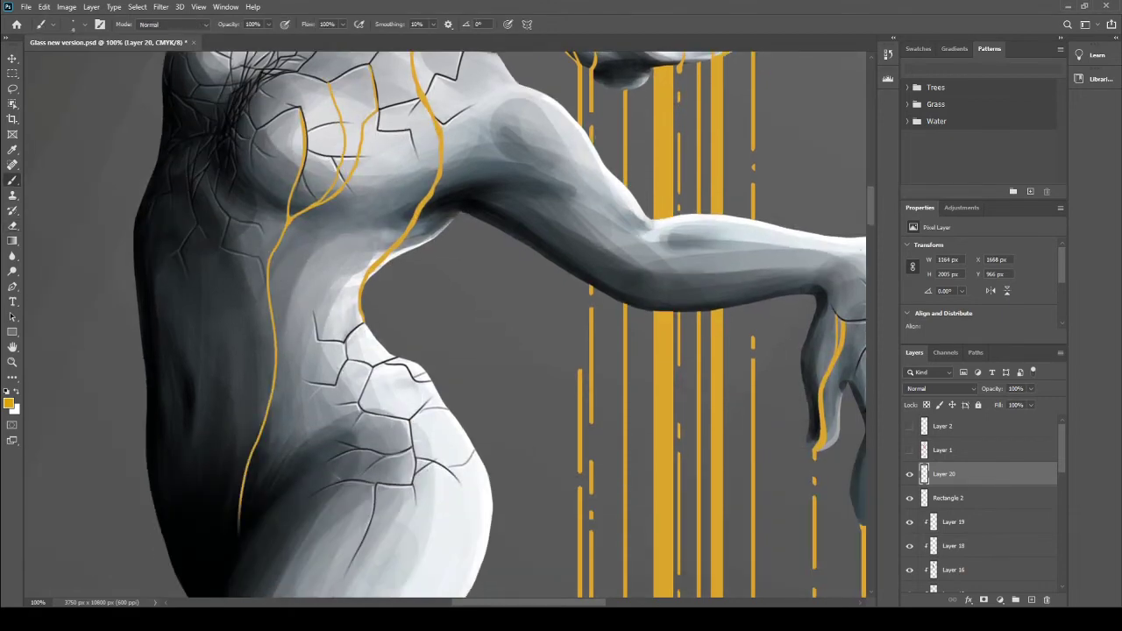
pyautogui.scroll(1, 260, 263)
pyautogui.moveTo(262, 255); pyautogui.dragTo(250, 169)
pyautogui.moveTo(260, 228); pyautogui.dragTo(247, 193)
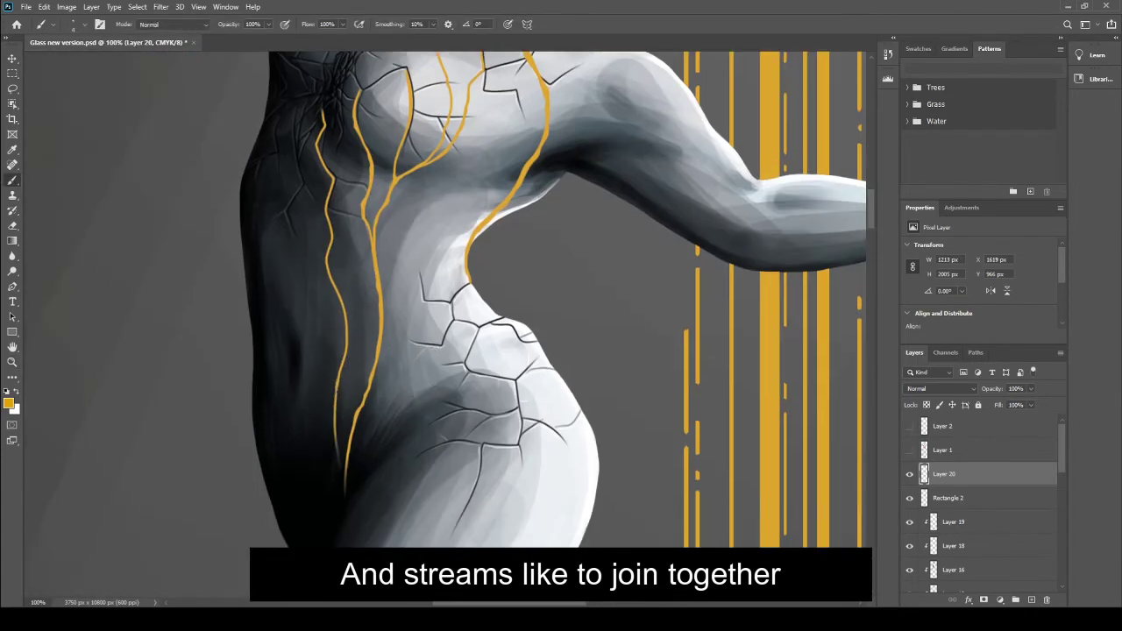
# Step: Add long gold veins down the torso's dark left edge
pyautogui.scroll(2, 297, 203)
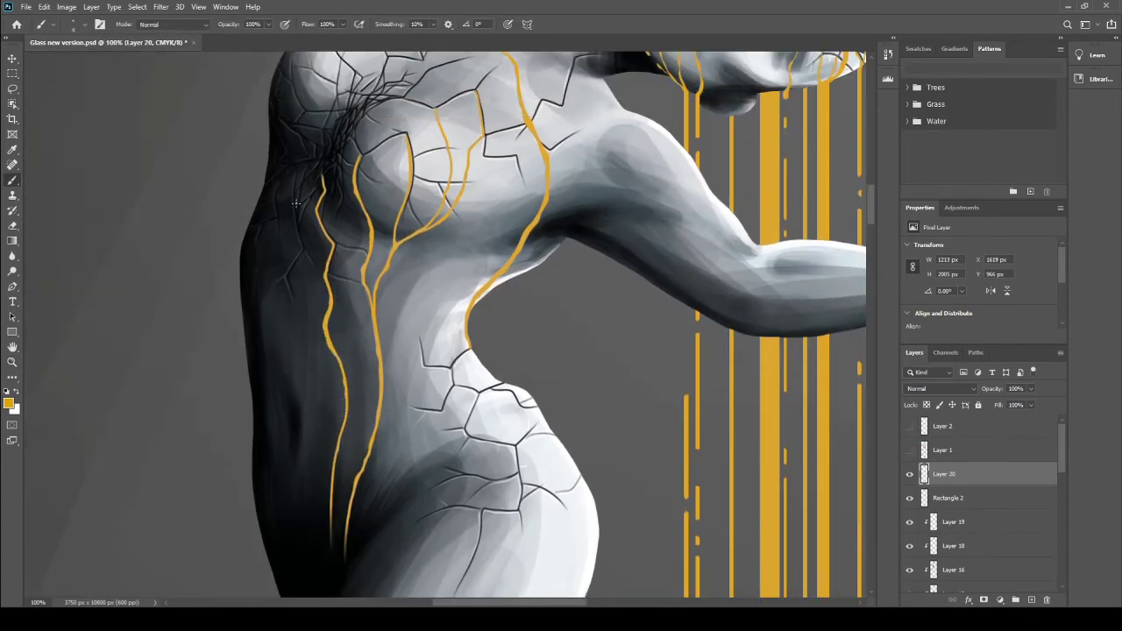
pyautogui.moveTo(296, 203); pyautogui.dragTo(290, 504)
pyautogui.scroll(-3, 290, 504)
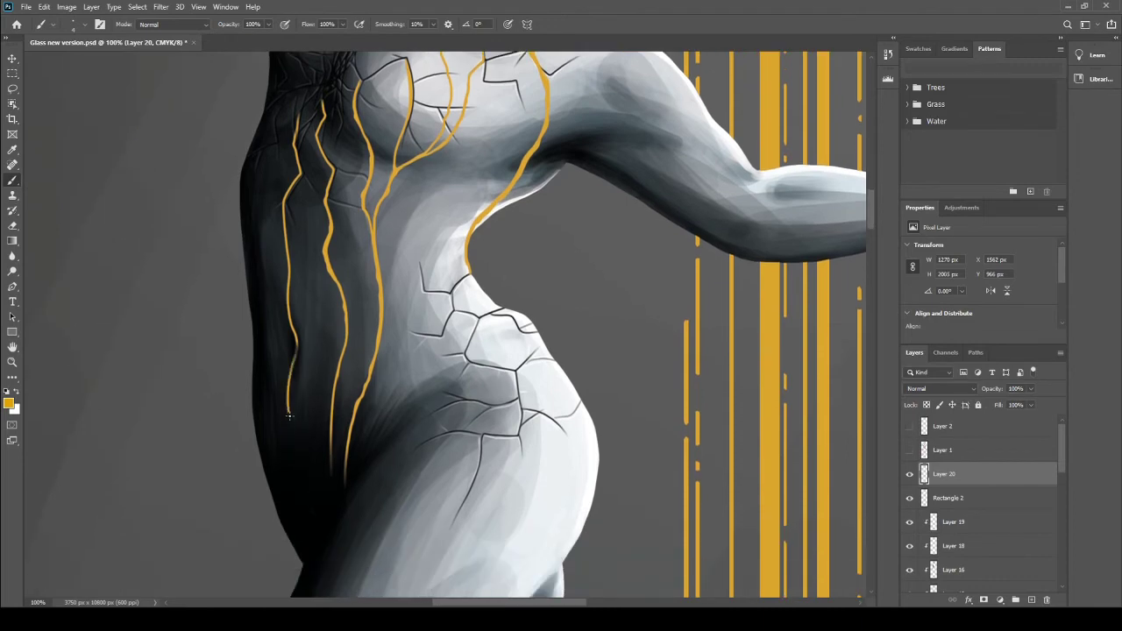
pyautogui.moveTo(288, 415); pyautogui.dragTo(297, 496)
pyautogui.scroll(3, 296, 496)
pyautogui.moveTo(314, 206); pyautogui.dragTo(293, 419)
pyautogui.scroll(1, 292, 418)
pyautogui.moveTo(346, 221); pyautogui.dragTo(335, 307)
pyautogui.scroll(1, 335, 306)
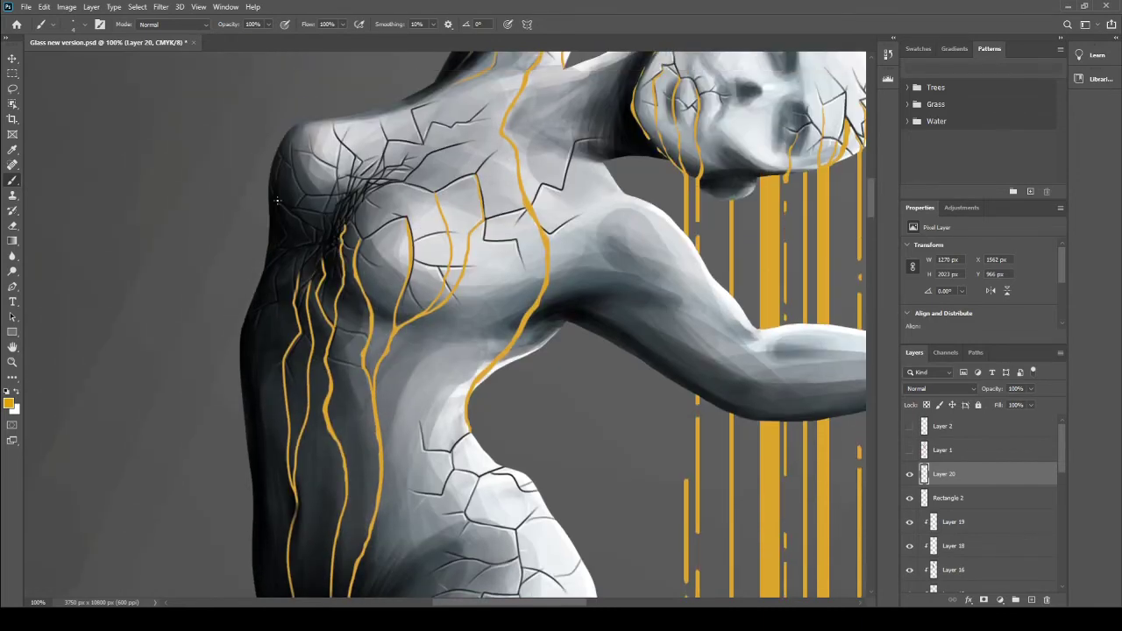
pyautogui.moveTo(276, 152)
pyautogui.mouseDown()
pyautogui.moveTo(263, 305)
pyautogui.moveTo(277, 434)
pyautogui.mouseUp()
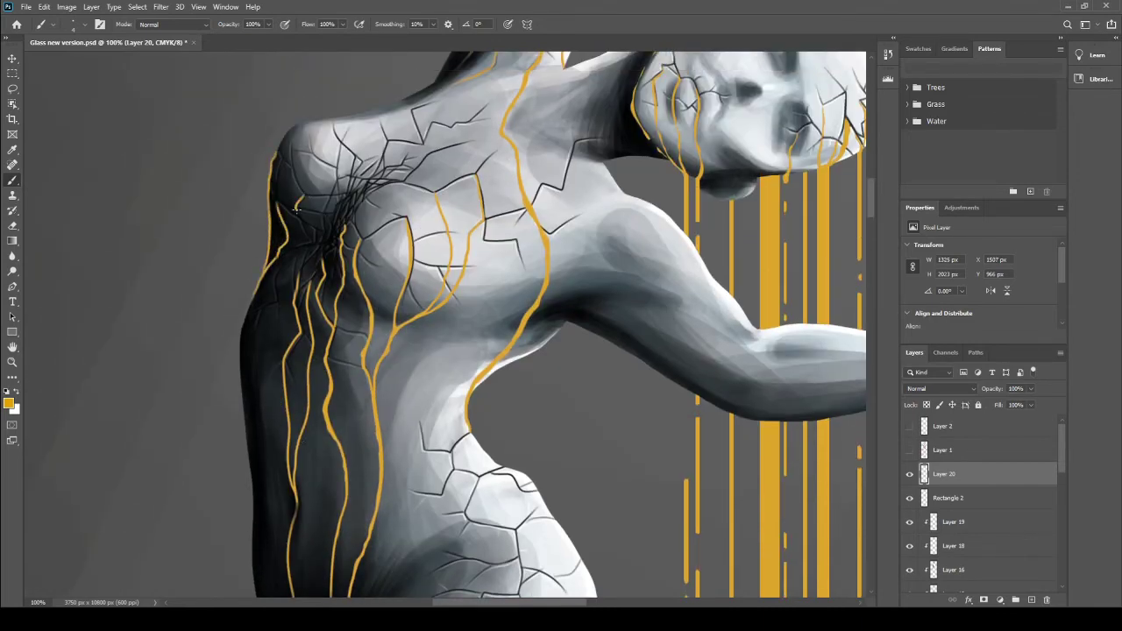
pyautogui.moveTo(302, 206); pyautogui.dragTo(263, 596)
# Step: Add short thin gold veins across the upper chest and shoulder, undoing one stray stroke
pyautogui.moveTo(339, 217)
pyautogui.mouseDown()
pyautogui.moveTo(324, 273)
pyautogui.moveTo(336, 307)
pyautogui.mouseUp()
pyautogui.moveTo(321, 244); pyautogui.dragTo(293, 303)
pyautogui.moveTo(370, 178)
pyautogui.mouseDown()
pyautogui.moveTo(346, 218)
pyautogui.moveTo(345, 200)
pyautogui.mouseUp()
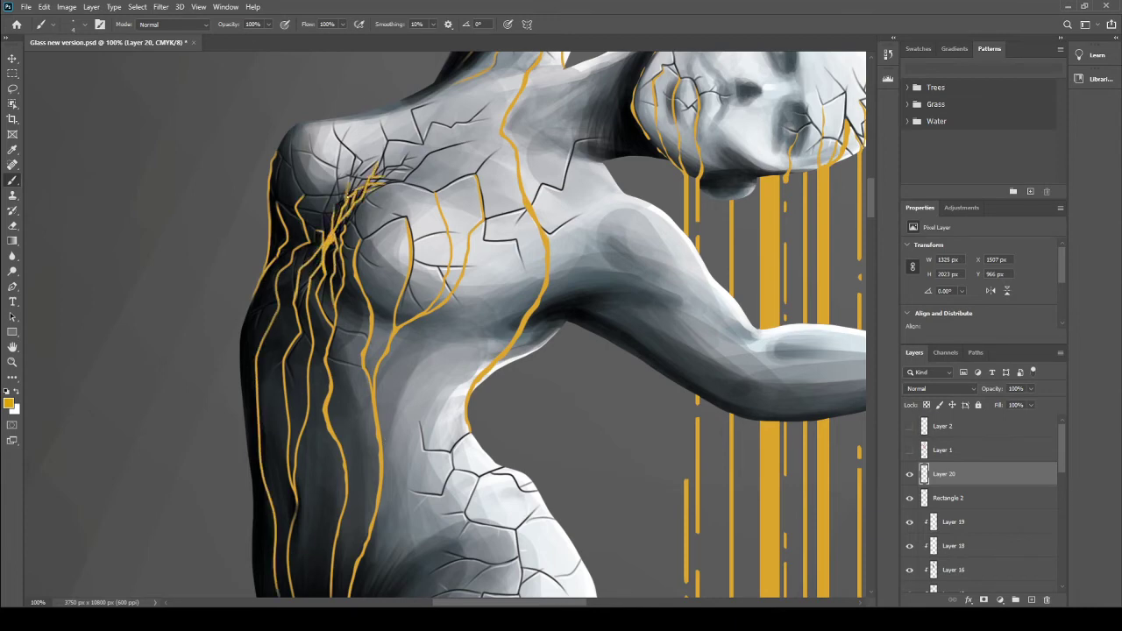
pyautogui.moveTo(319, 256); pyautogui.dragTo(291, 487)
pyautogui.scroll(-3, 438, 350)
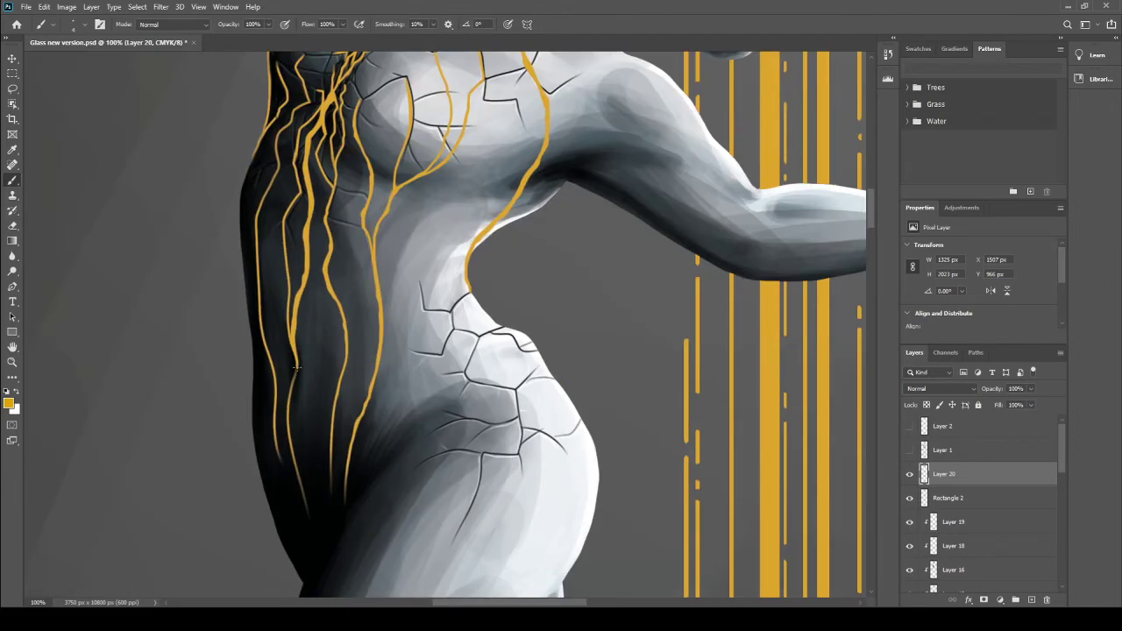
pyautogui.moveTo(300, 368); pyautogui.dragTo(285, 484)
pyautogui.hotkey('ctrl', 'z')
# Step: Add several thin gold veins along the dark left side, extending them further down
pyautogui.moveTo(263, 368); pyautogui.dragTo(254, 456)
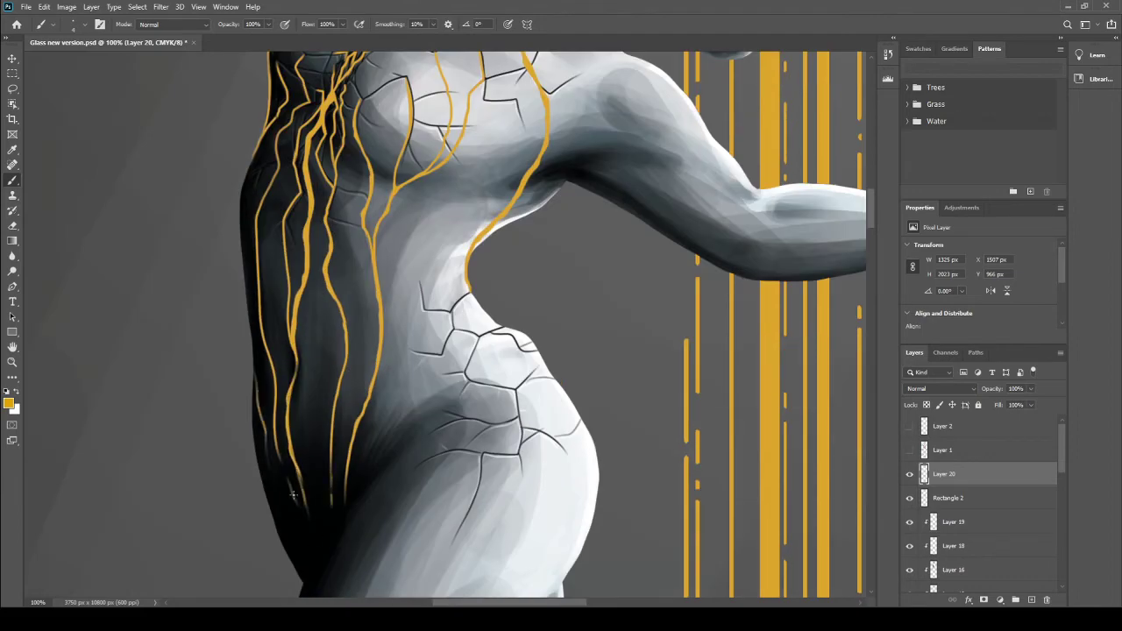
pyautogui.moveTo(260, 313); pyautogui.dragTo(253, 454)
pyautogui.moveTo(265, 387); pyautogui.dragTo(266, 504)
pyautogui.moveTo(266, 440); pyautogui.dragTo(298, 536)
# Step: Paint a thin gold vein with a small gold drop on the chest, plus dashed segments below
pyautogui.moveTo(357, 600); pyautogui.dragTo(268, 221)
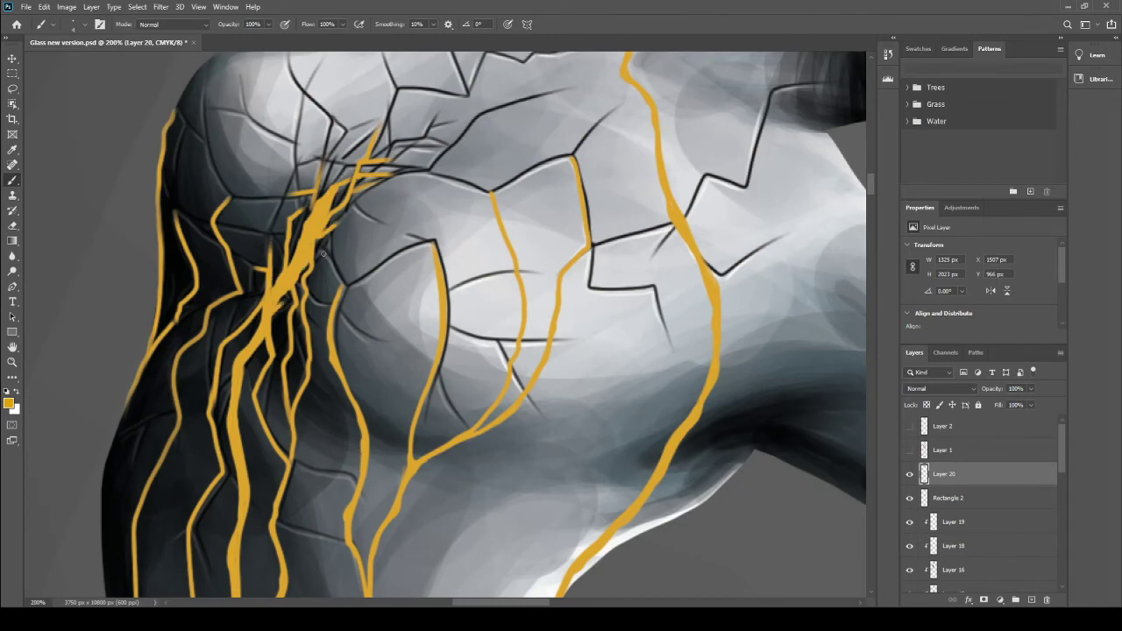
pyautogui.moveTo(355, 200); pyautogui.dragTo(378, 238)
pyautogui.click(377, 253)
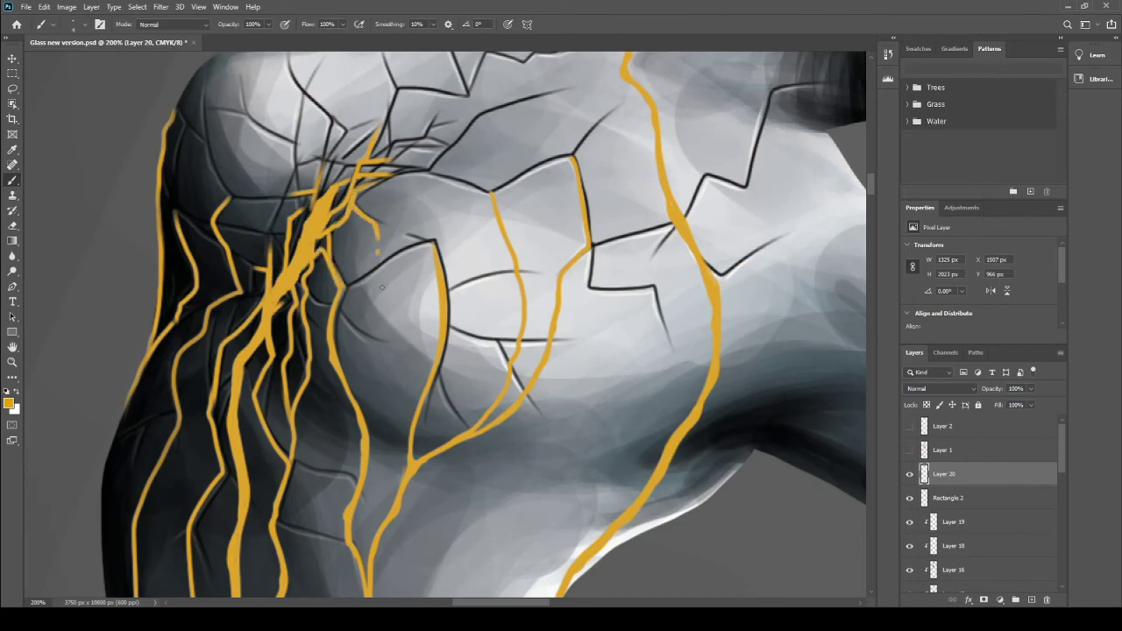
pyautogui.moveTo(372, 289); pyautogui.dragTo(375, 333)
pyautogui.moveTo(374, 382); pyautogui.dragTo(381, 451)
pyautogui.scroll(-3, 380, 451)
# Step: Add small gold vein dashes around the torso and arm, then check the whole figure
pyautogui.moveTo(665, 168); pyautogui.dragTo(659, 269)
pyautogui.moveTo(640, 331); pyautogui.dragTo(619, 372)
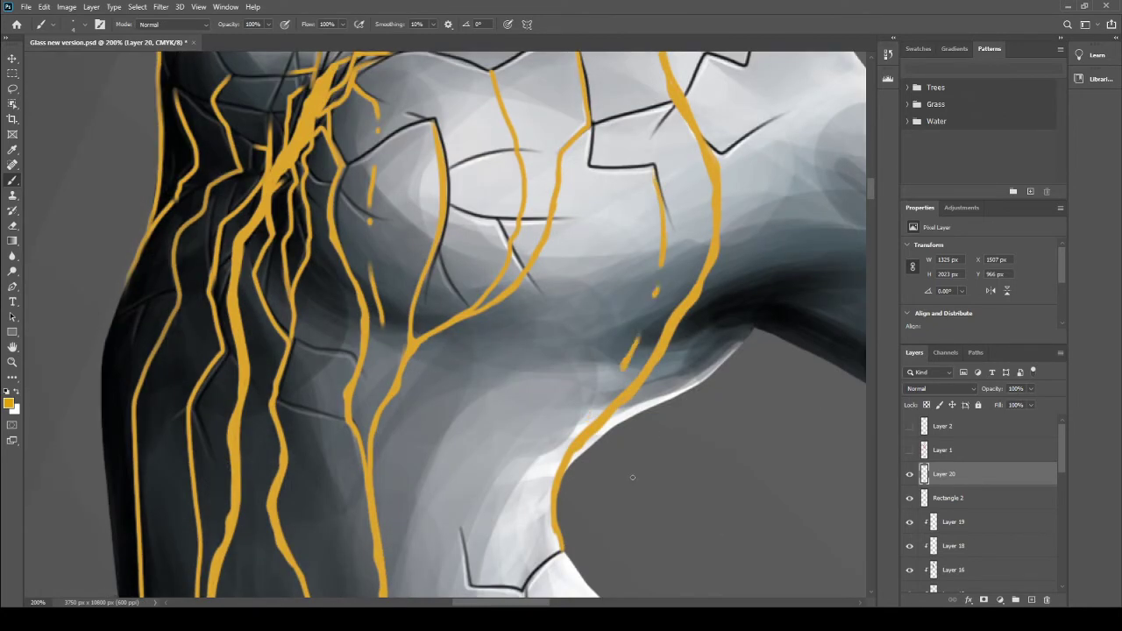
pyautogui.moveTo(182, 191); pyautogui.dragTo(167, 237)
pyautogui.moveTo(258, 142); pyautogui.dragTo(240, 181)
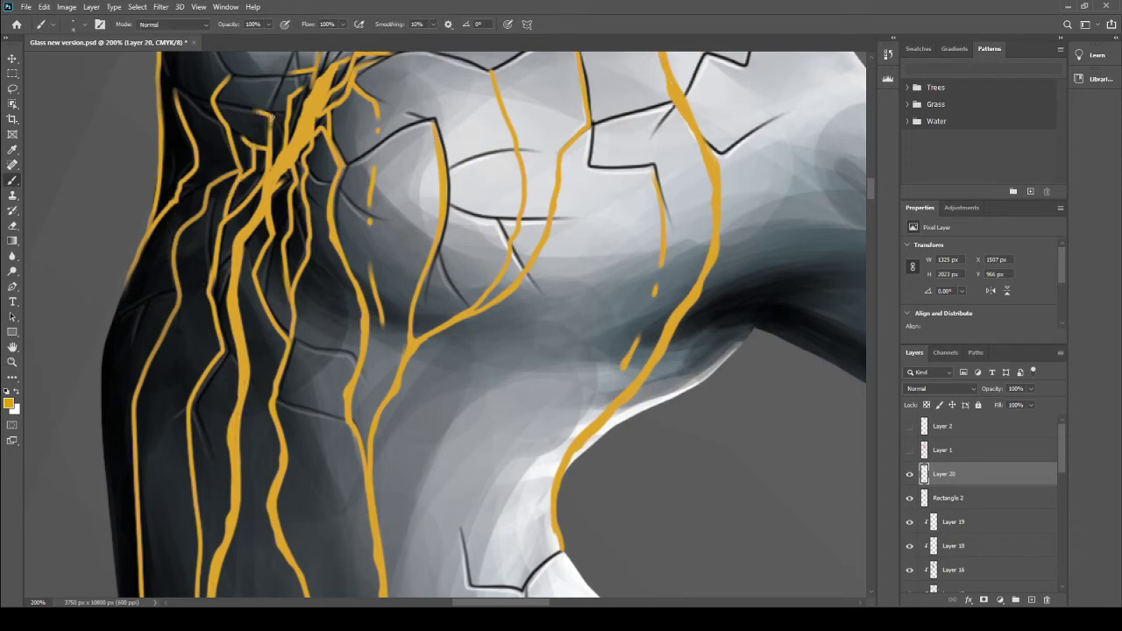
pyautogui.moveTo(279, 86); pyautogui.dragTo(268, 145)
pyautogui.scroll(-4, 231, 441)
pyautogui.hotkey('ctrl', '-')
pyautogui.hotkey('ctrl', '-')
pyautogui.hotkey('ctrl', '-')
pyautogui.hotkey('ctrl', '+')
pyautogui.hotkey('ctrl', '+')
pyautogui.hotkey('ctrl', '+')
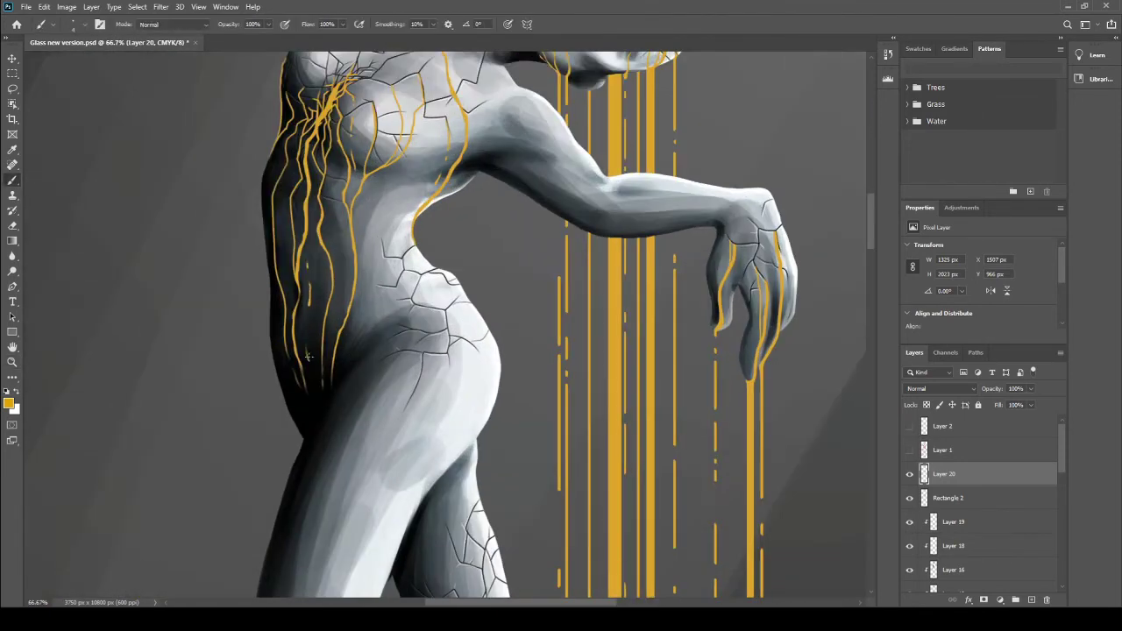
# Step: Paint long gold veins down the hip, the leg and along the thigh's left edge
pyautogui.press('e')
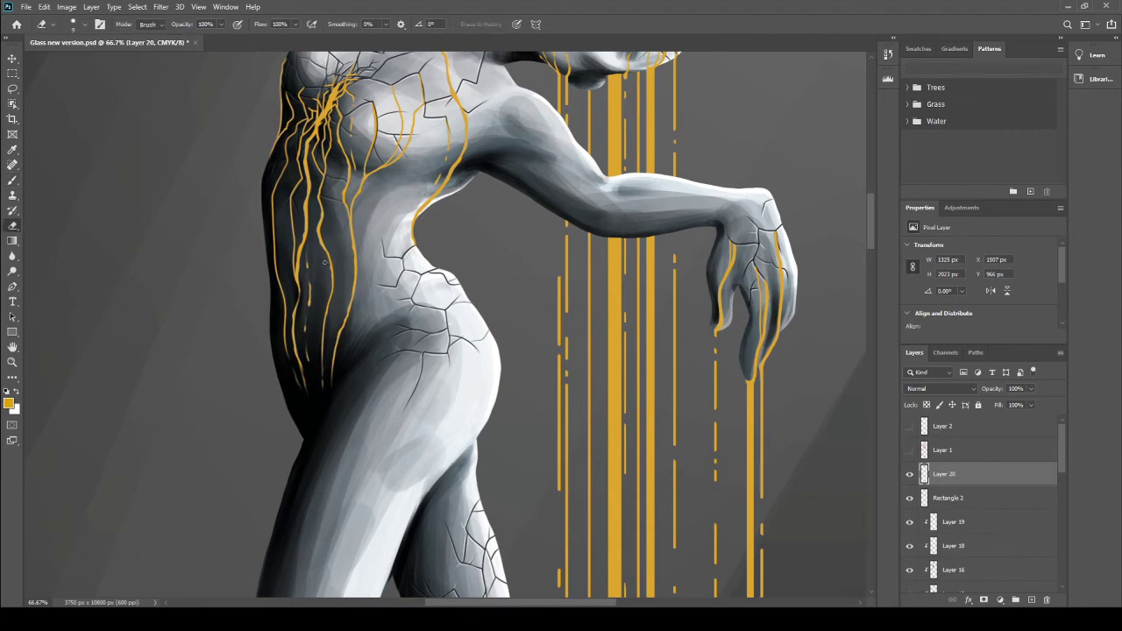
pyautogui.press('b')
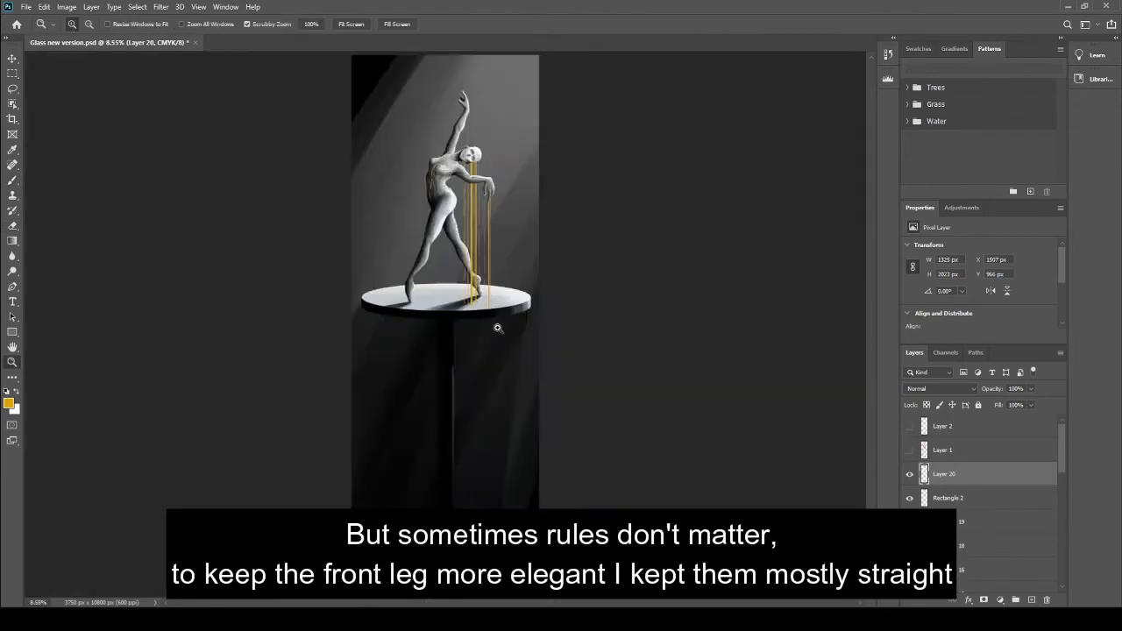
pyautogui.moveTo(389, 271); pyautogui.dragTo(499, 325)
pyautogui.moveTo(300, 327); pyautogui.dragTo(279, 507)
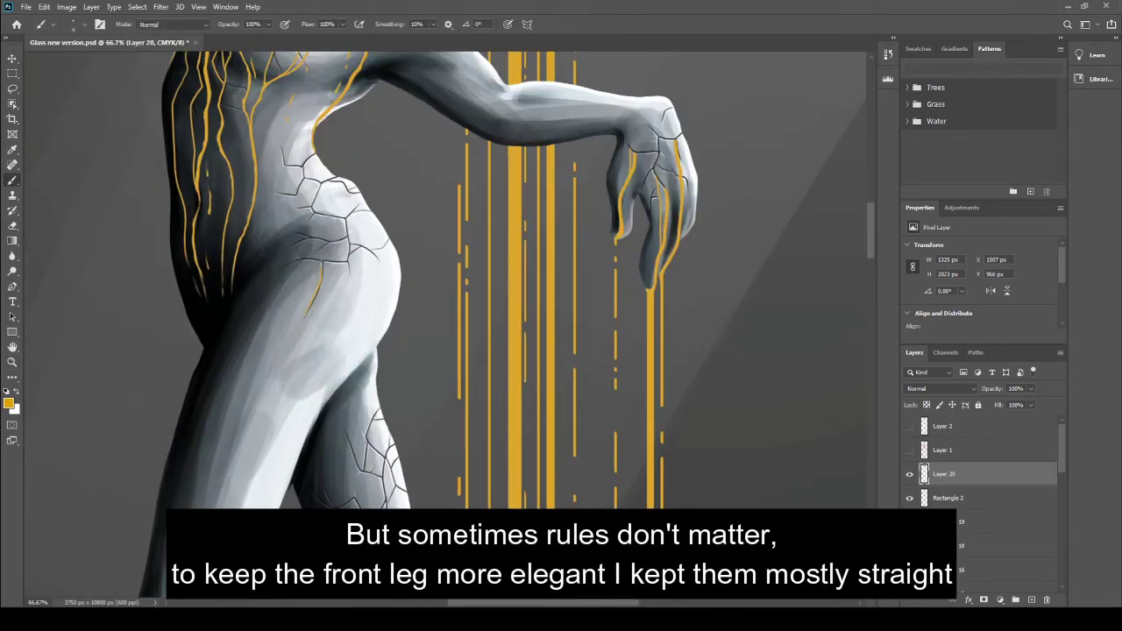
pyautogui.moveTo(346, 221); pyautogui.dragTo(316, 452)
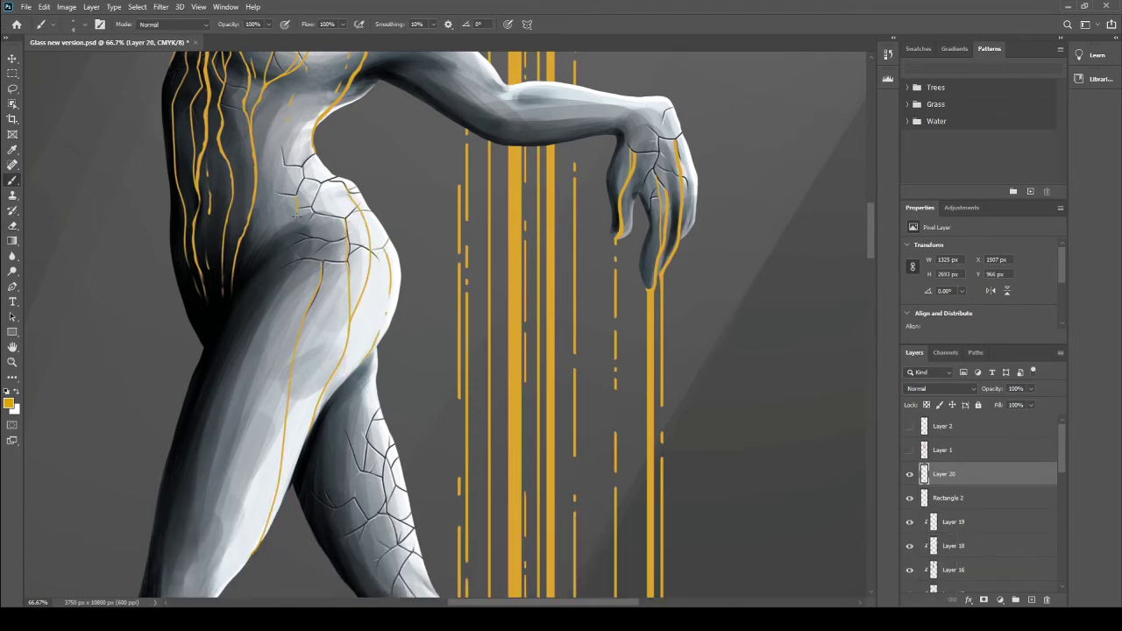
pyautogui.moveTo(296, 212); pyautogui.dragTo(145, 574)
pyautogui.scroll(-2, 207, 396)
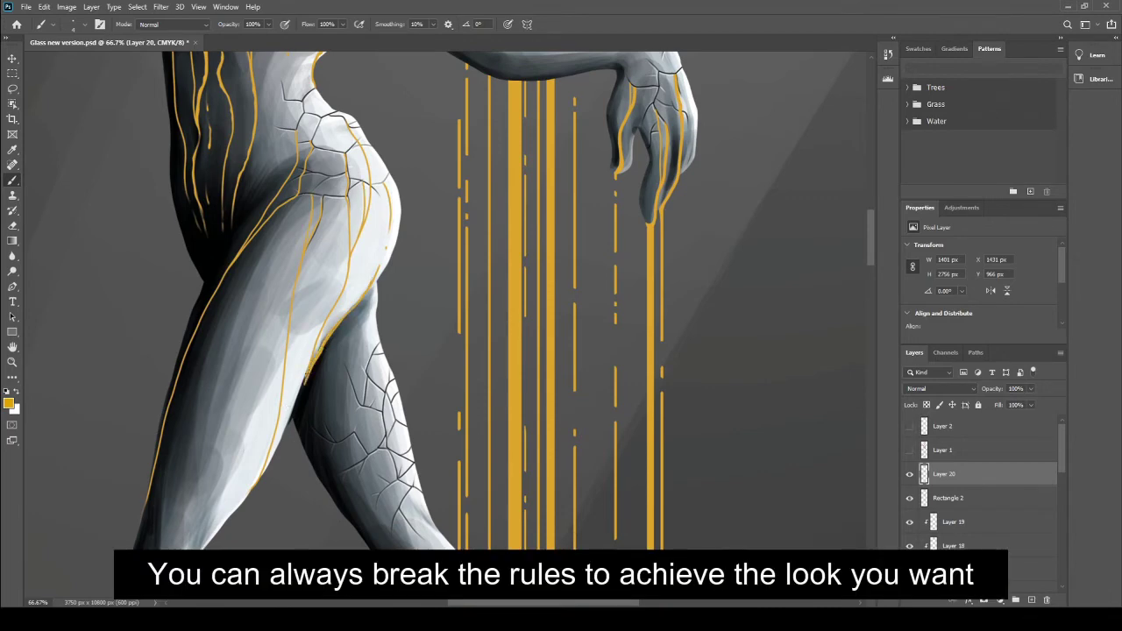
# Step: Fit the whole image on screen and erase some gold veins near the left shoulder
pyautogui.press('e')
pyautogui.press('z')
pyautogui.hotkey('ctrl', '0')
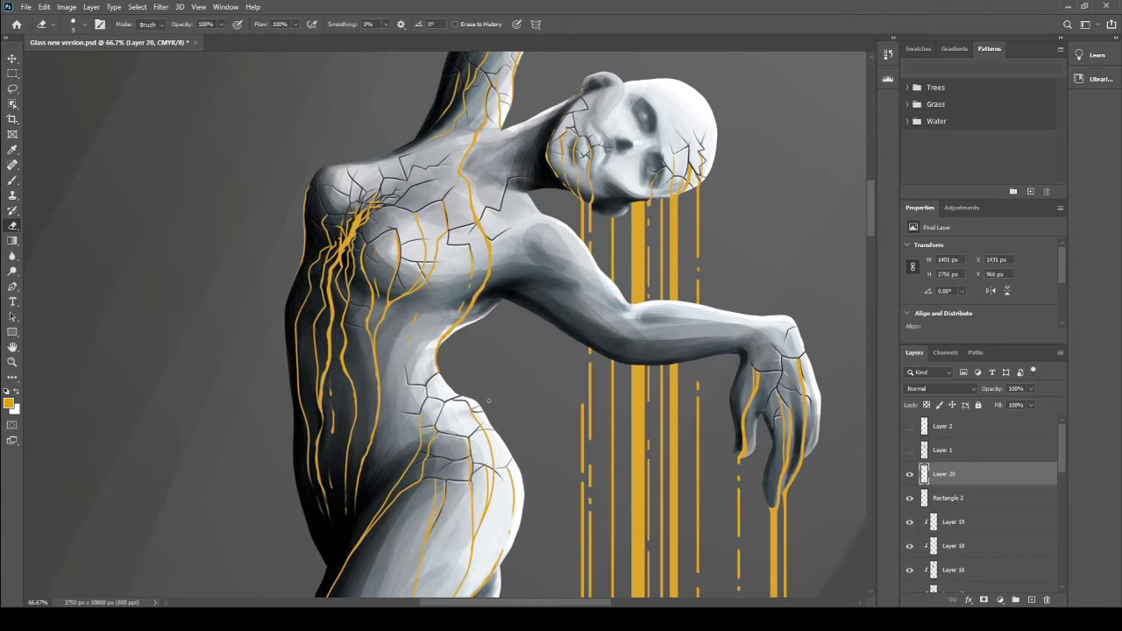
pyautogui.moveTo(312, 259); pyautogui.dragTo(328, 215)
pyautogui.scroll(-10, 361, 534)
# Step: Paint several gold veins running along the left thigh down the leg
pyautogui.press('b')
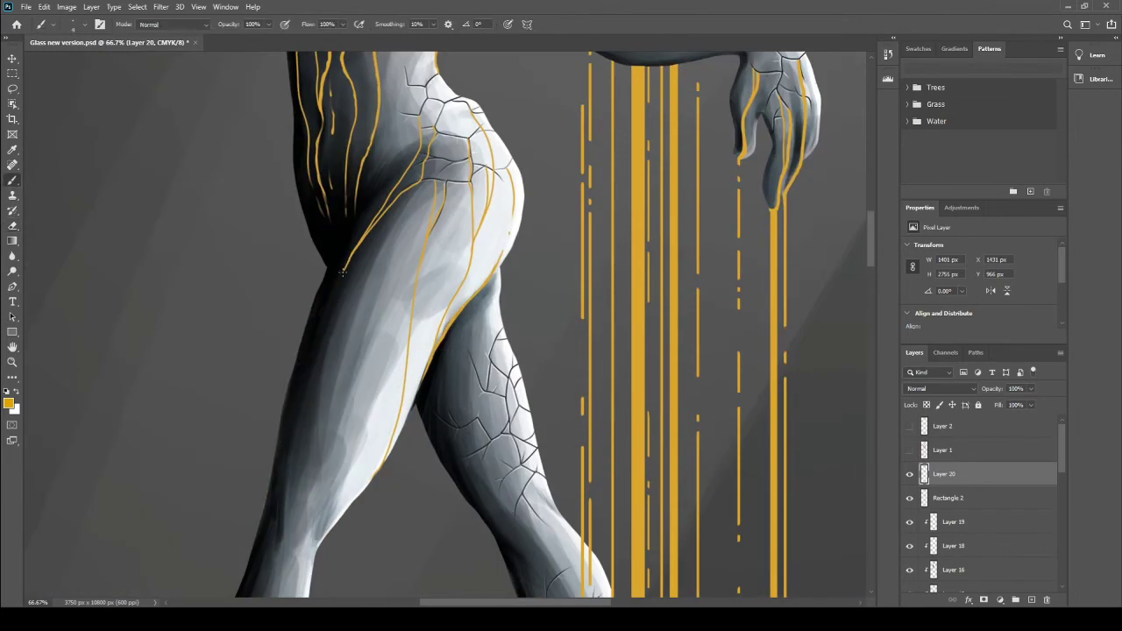
pyautogui.scroll(-1, 380, 493)
pyautogui.moveTo(309, 565); pyautogui.dragTo(416, 158)
pyautogui.moveTo(309, 591); pyautogui.dragTo(355, 235)
pyautogui.moveTo(316, 548); pyautogui.dragTo(395, 189)
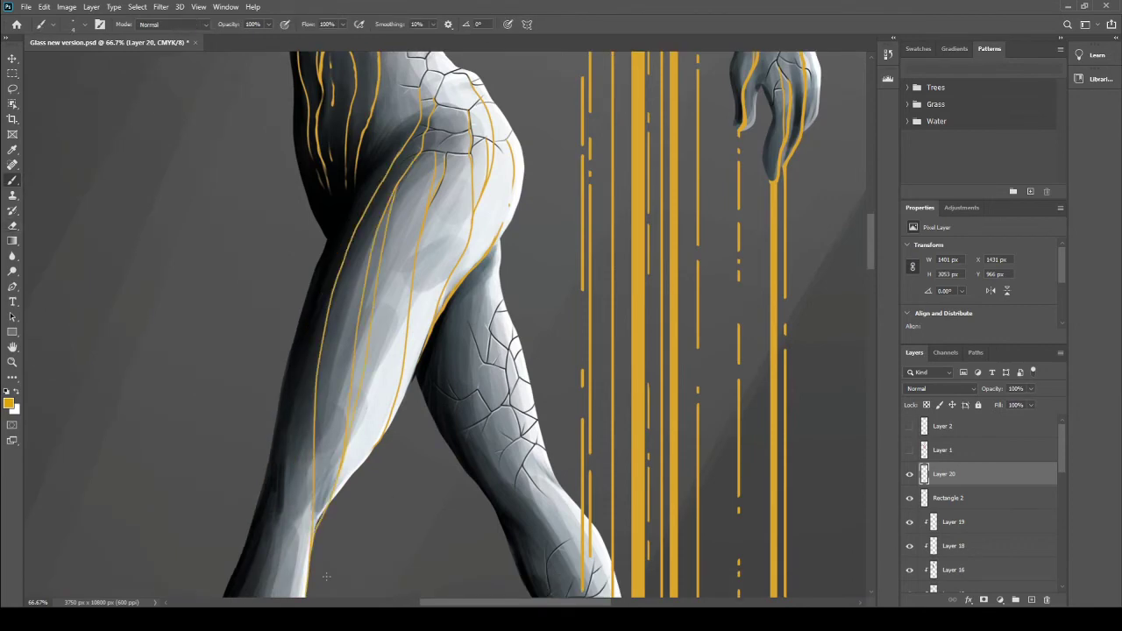
pyautogui.scroll(-5, 350, 589)
pyautogui.scroll(-5, 289, 438)
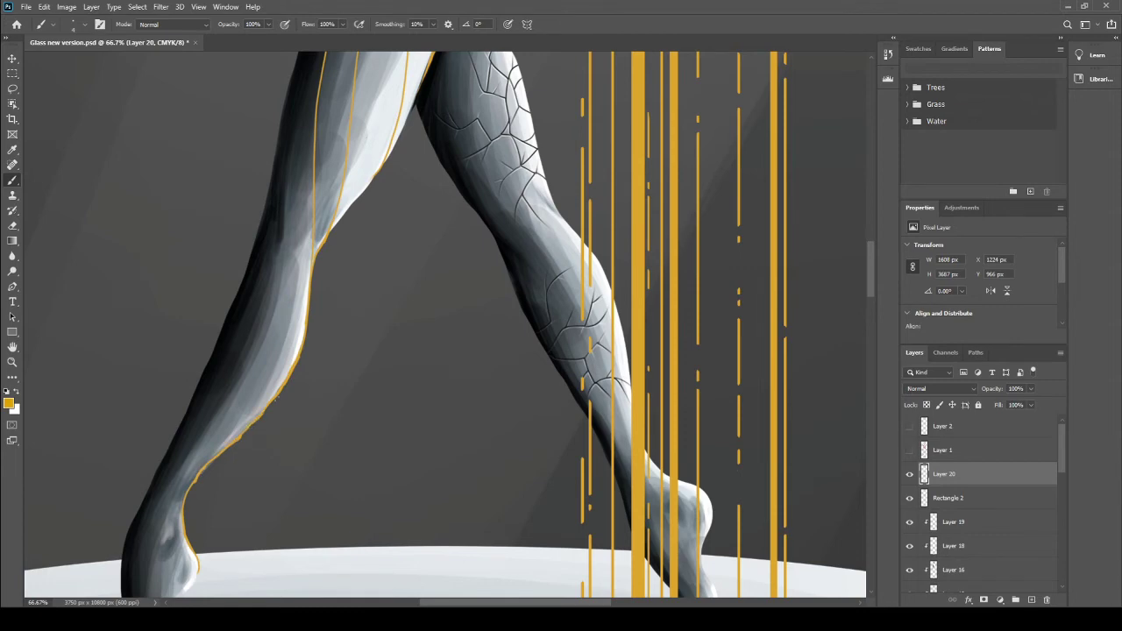
pyautogui.scroll(-3, 190, 436)
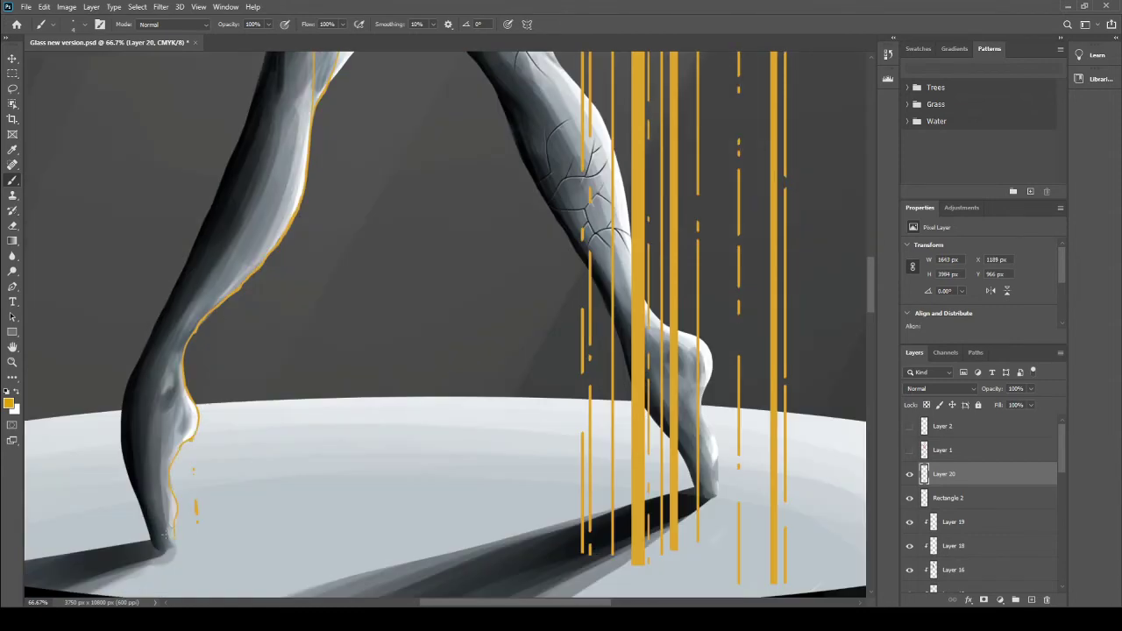
pyautogui.press('z')
pyautogui.keyDown('alt'); pyautogui.click(441, 346); pyautogui.keyUp('alt')
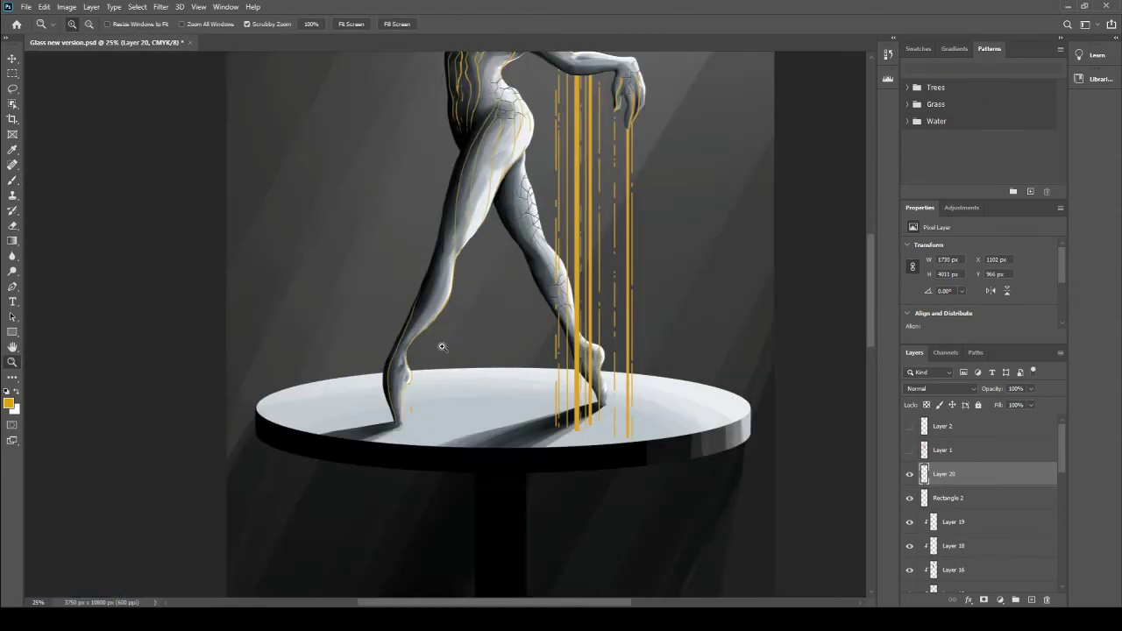
pyautogui.click(421, 396)
pyautogui.press('b')
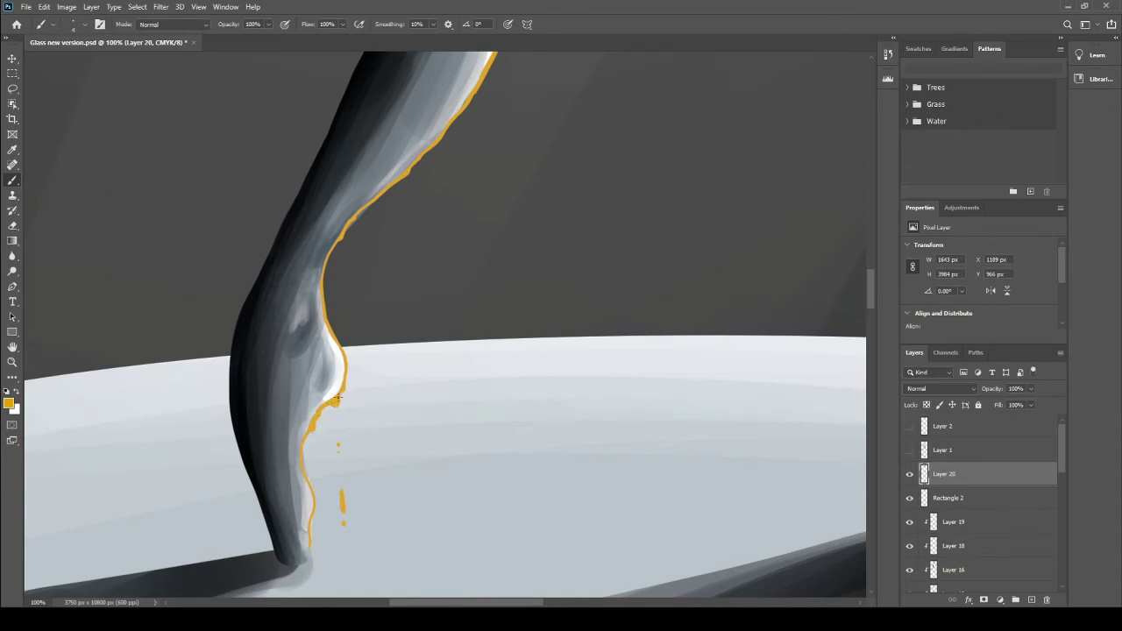
pyautogui.press('e')
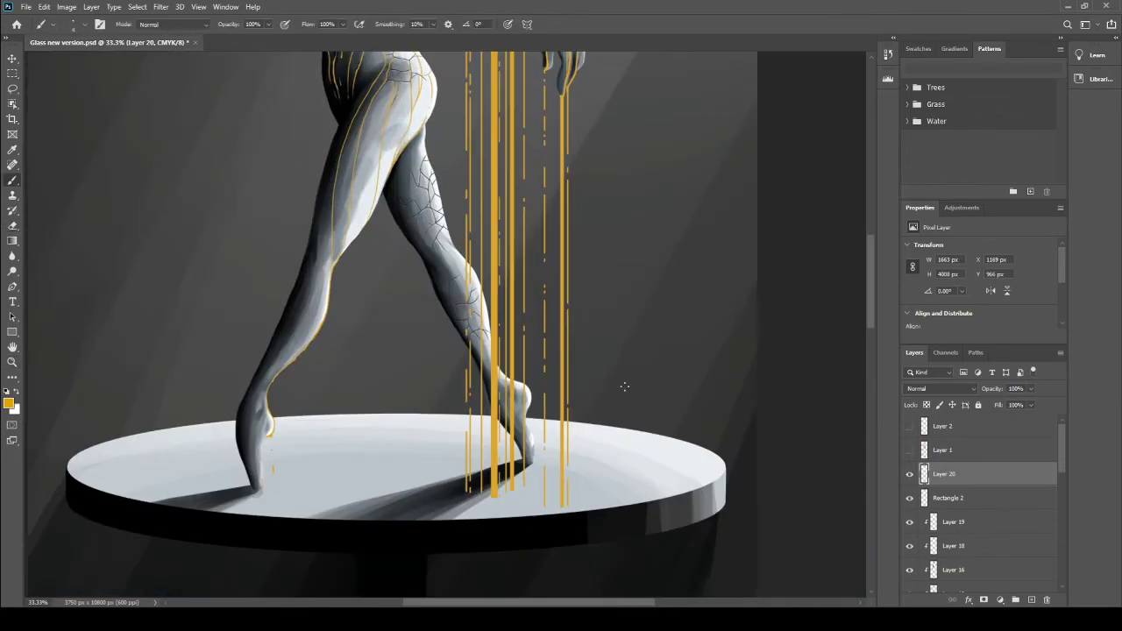
pyautogui.hotkey('ctrl', '+')
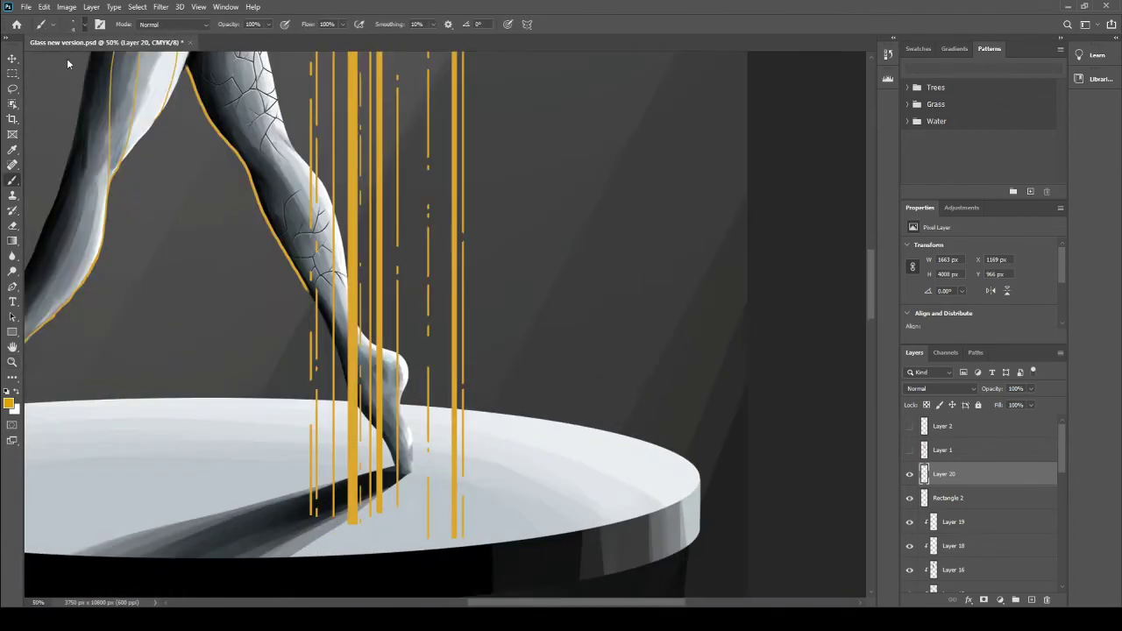
pyautogui.scroll(2, 350, 298)
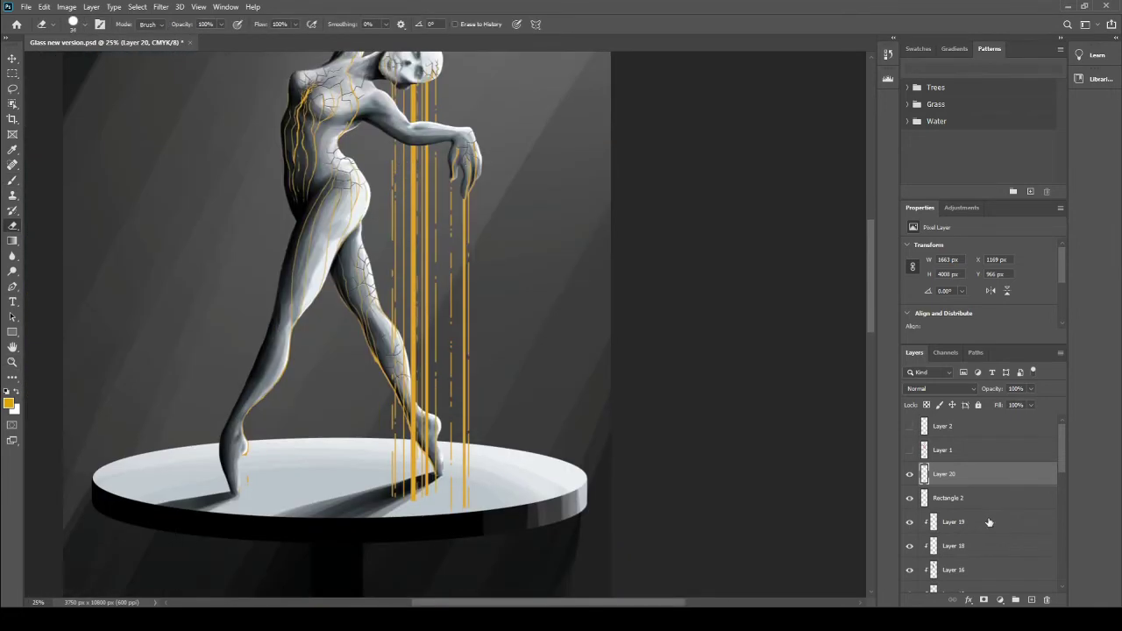
# Step: Paint a wavy gold puddle at the feet spreading across the pedestal and around the left foot
pyautogui.moveTo(427, 466); pyautogui.dragTo(438, 496)
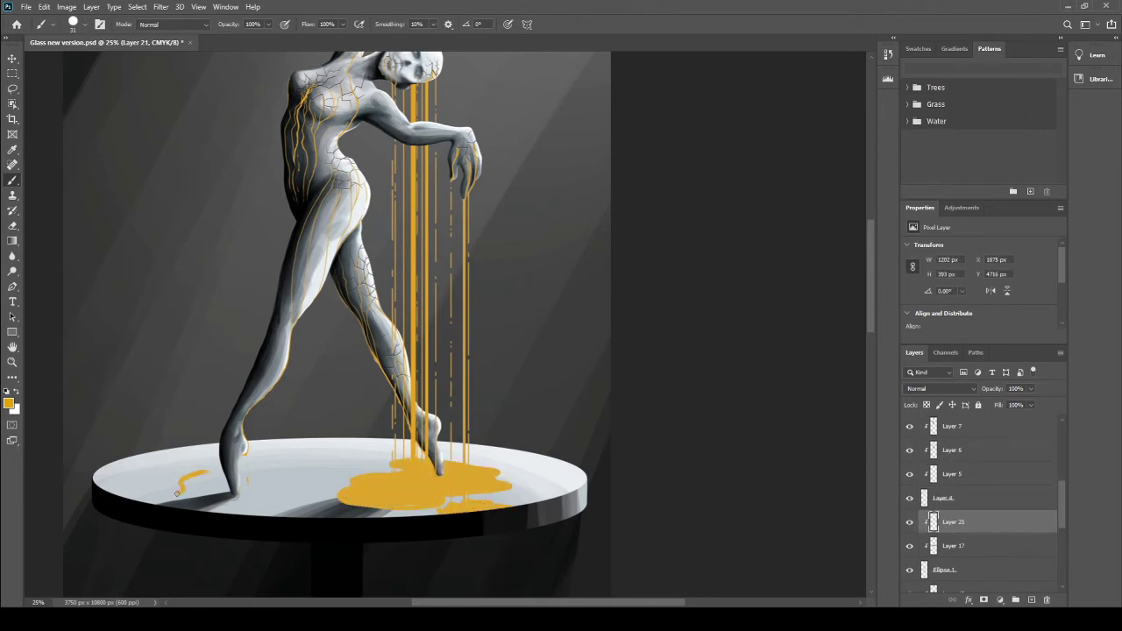
pyautogui.moveTo(177, 493); pyautogui.dragTo(326, 506)
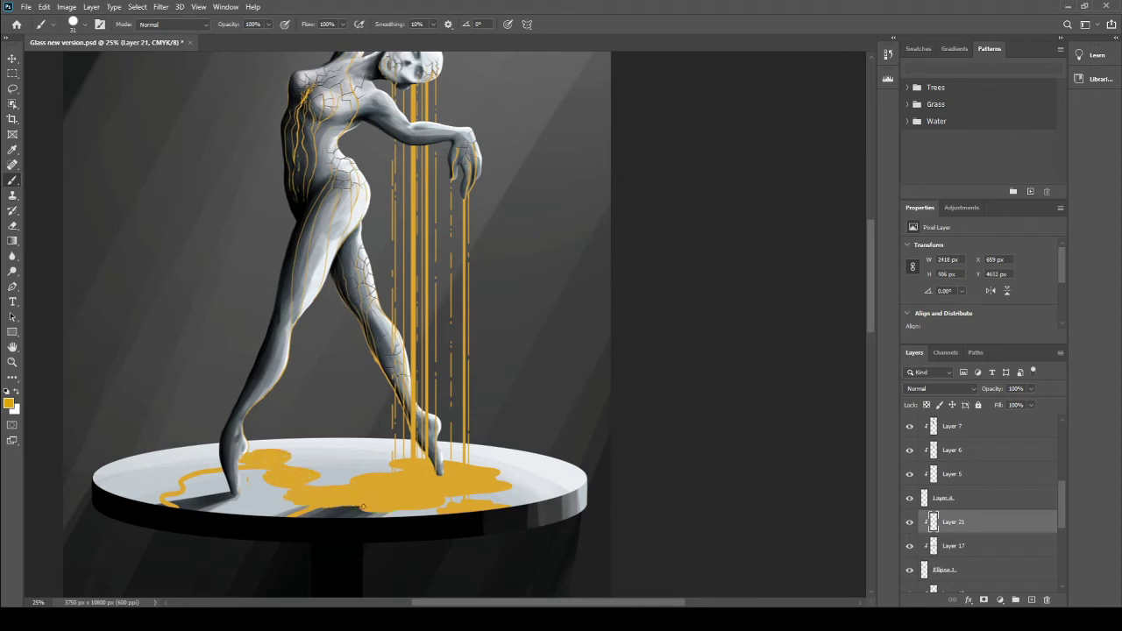
pyautogui.moveTo(184, 478); pyautogui.dragTo(289, 495)
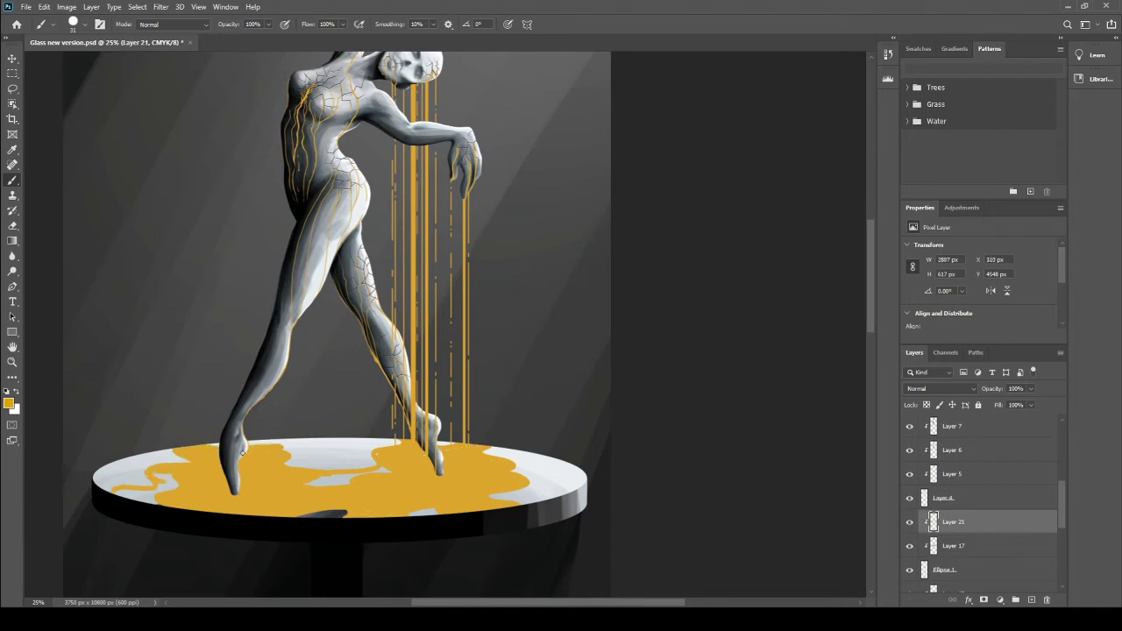
# Step: Draw two thin gold rectangle streams down from the pedestal, then zoom in below it
pyautogui.hotkey('ctrl', '0')
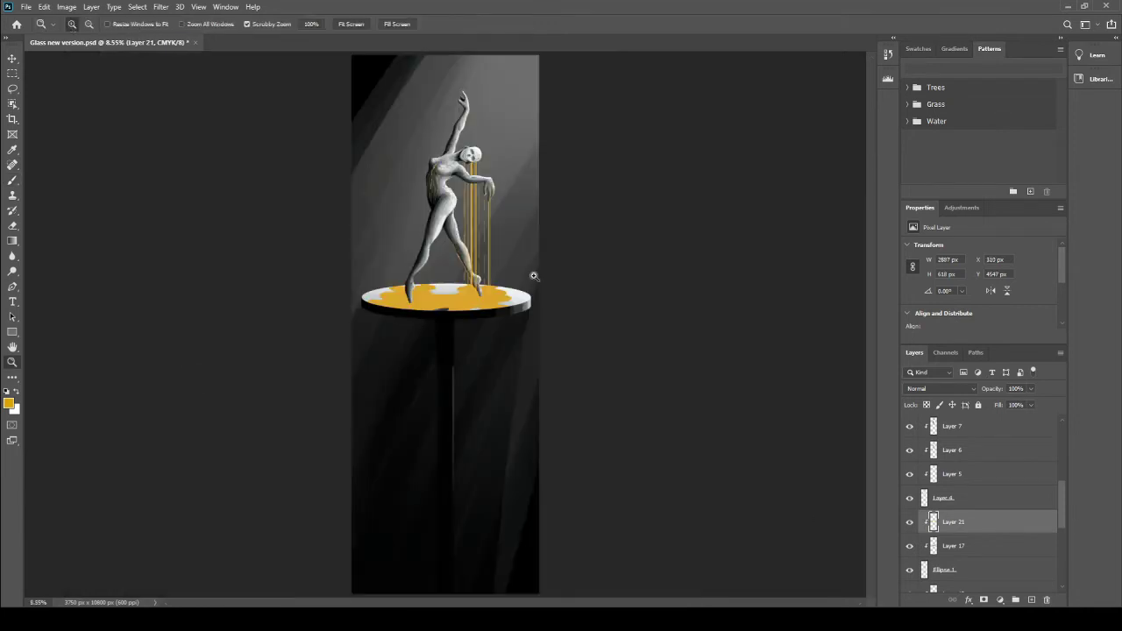
pyautogui.press('u')
pyautogui.moveTo(460, 308); pyautogui.dragTo(464, 613)
pyautogui.moveTo(447, 309); pyautogui.dragTo(449, 596)
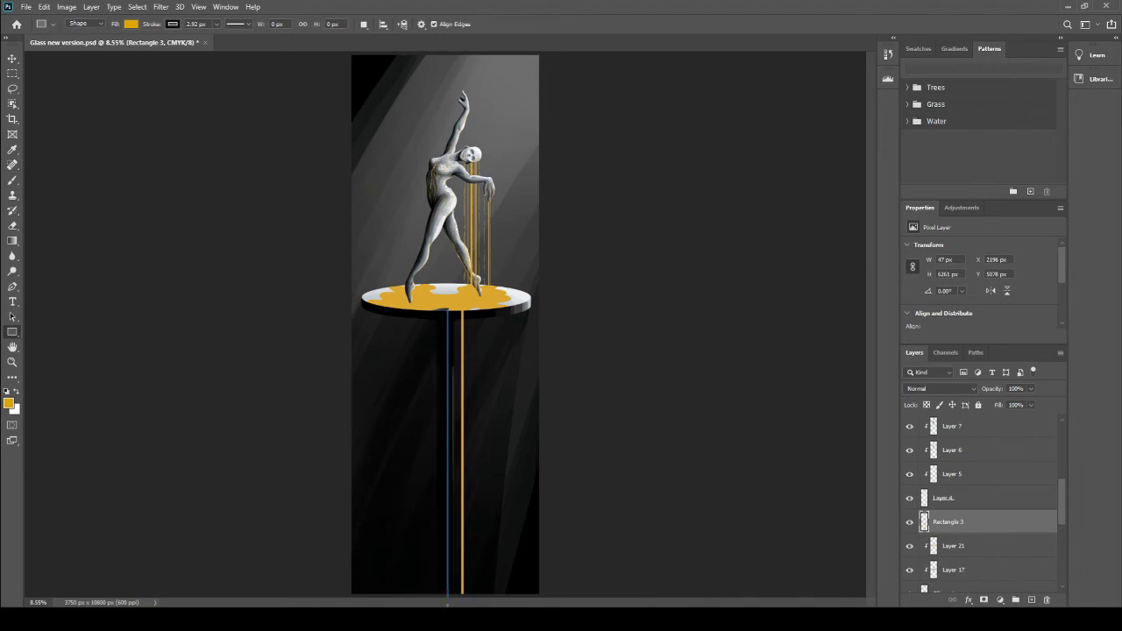
pyautogui.press('z')
pyautogui.click(400, 348)
pyautogui.press('u')
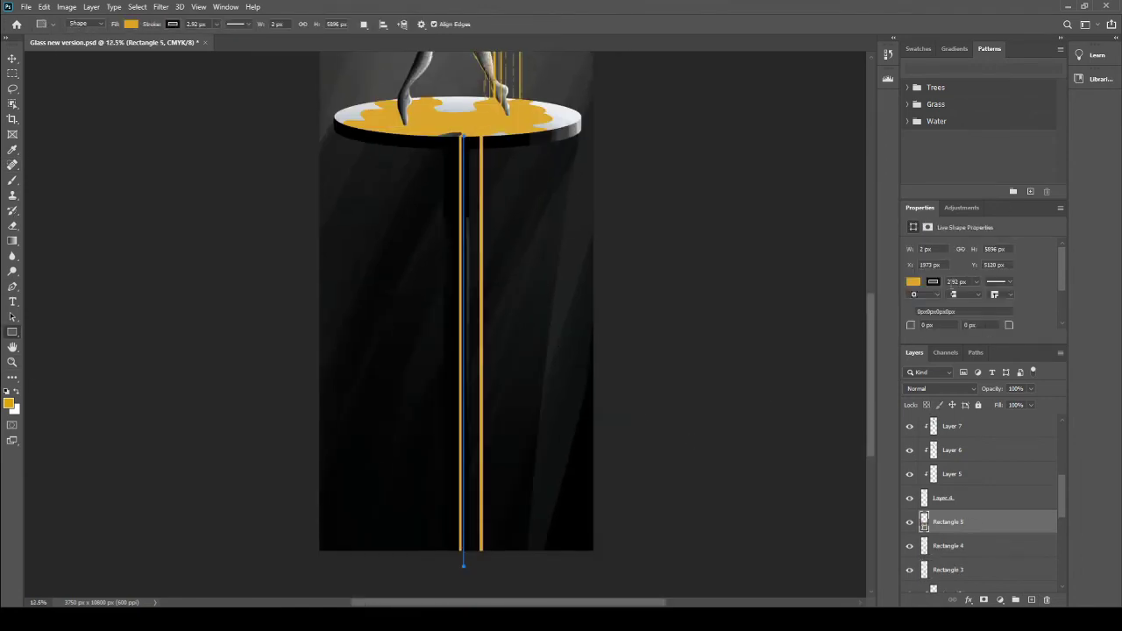
# Step: Draw five more thin gold streams under the pedestal and merge them into one layer
pyautogui.moveTo(459, 134); pyautogui.dragTo(464, 573)
pyautogui.moveTo(471, 134); pyautogui.dragTo(474, 563)
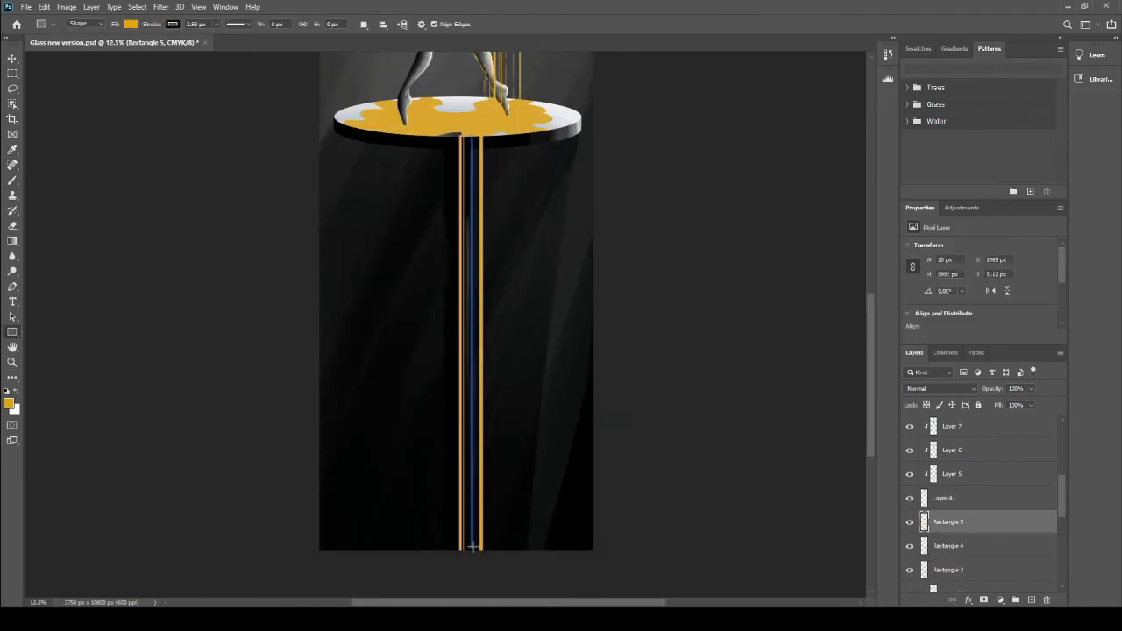
pyautogui.moveTo(515, 134); pyautogui.dragTo(516, 563)
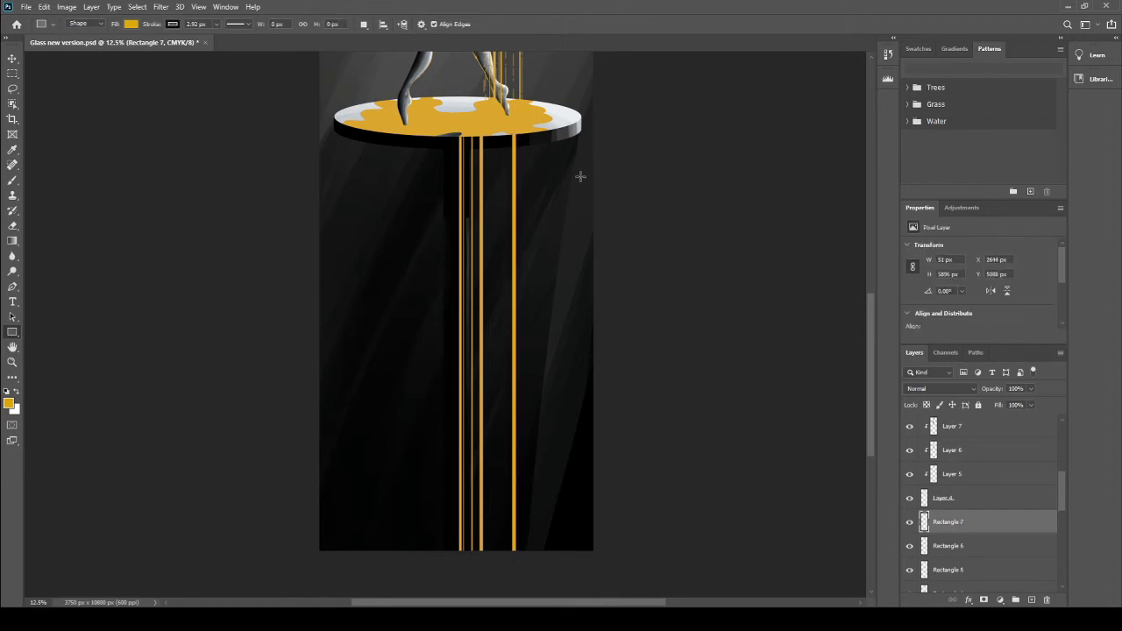
pyautogui.moveTo(523, 134); pyautogui.dragTo(524, 570)
pyautogui.moveTo(538, 135); pyautogui.dragTo(540, 566)
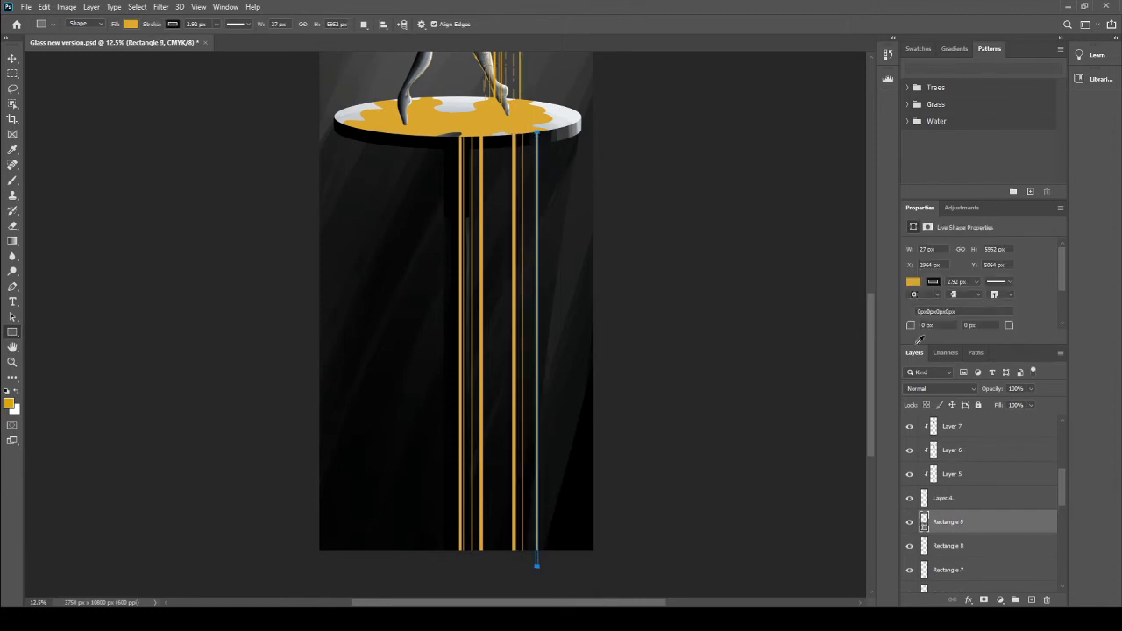
pyautogui.hotkey('ctrl', 'e')
pyautogui.hotkey('ctrl', 'e')
pyautogui.hotkey('ctrl', 'e')
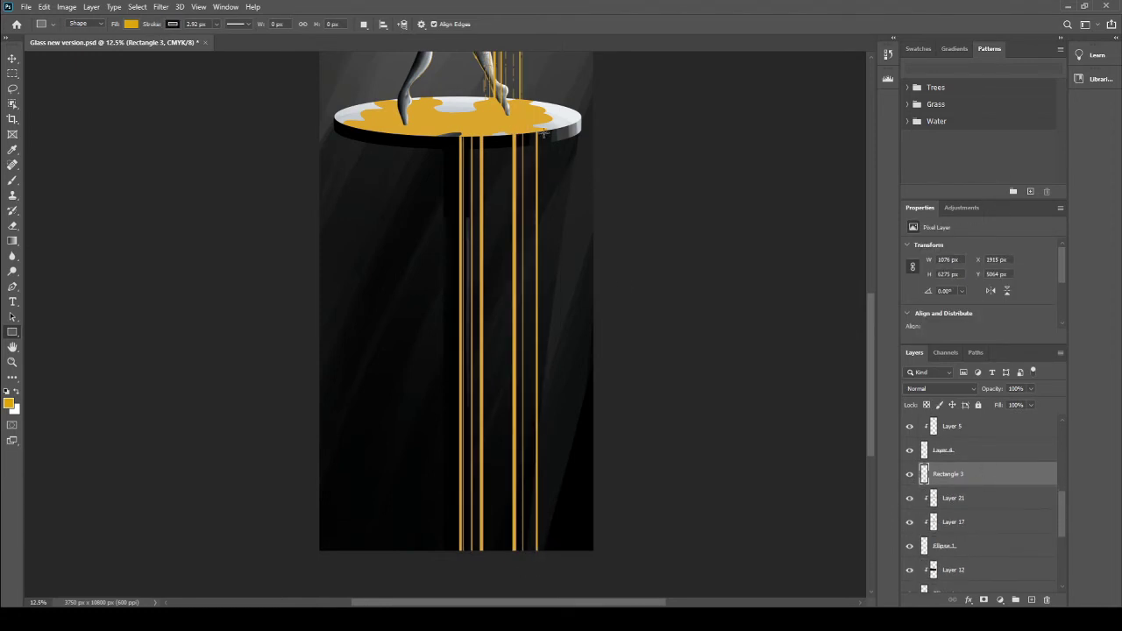
# Step: Draw six more thin gold streams under the pedestal's right side and near its left edge
pyautogui.moveTo(541, 131); pyautogui.dragTo(542, 570)
pyautogui.moveTo(531, 128); pyautogui.dragTo(531, 570)
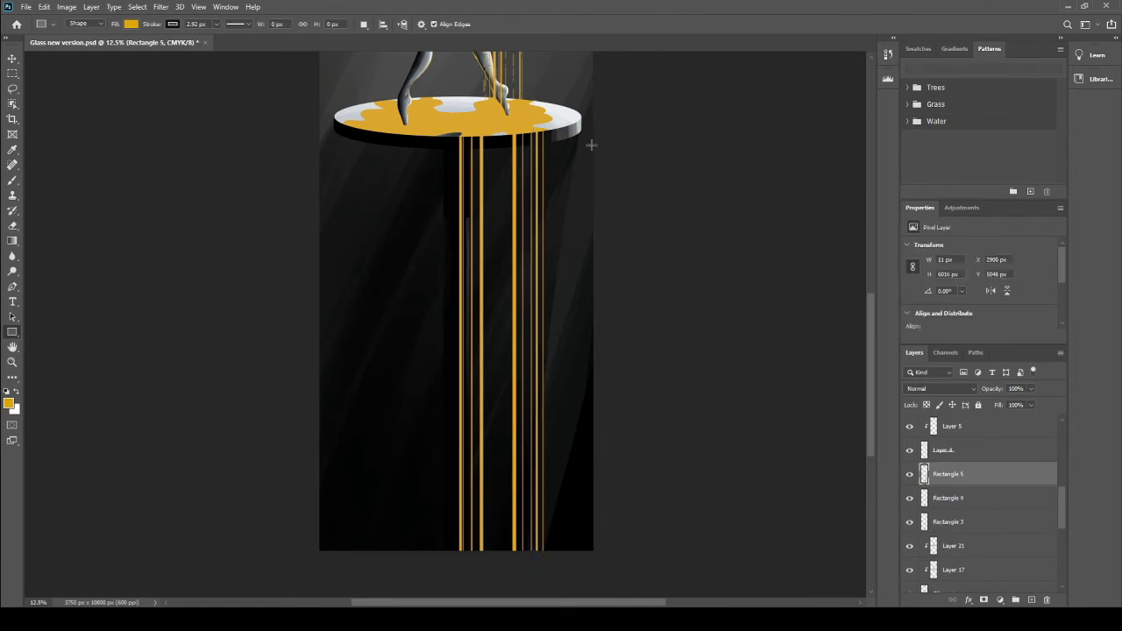
pyautogui.moveTo(342, 124); pyautogui.dragTo(343, 565)
pyautogui.moveTo(356, 127); pyautogui.dragTo(356, 556)
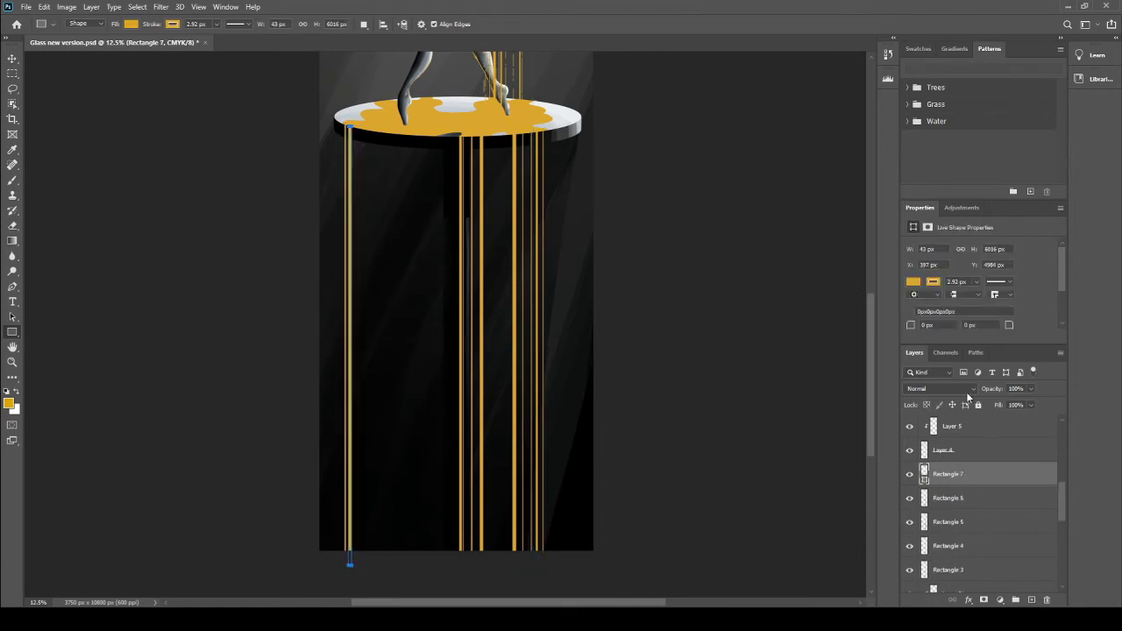
pyautogui.moveTo(363, 124); pyautogui.dragTo(363, 574)
pyautogui.moveTo(390, 132); pyautogui.dragTo(390, 570)
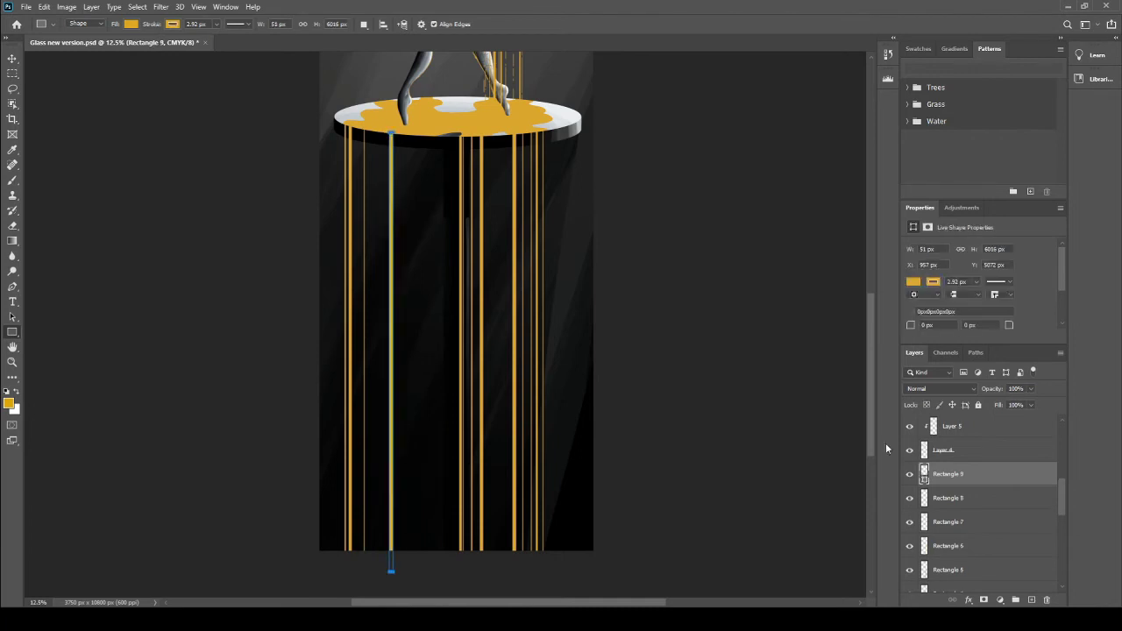
# Step: Add three more thin gold streams near the centre and right, then merge them into the streams layer
pyautogui.press('e')
pyautogui.scroll(1, 986, 501)
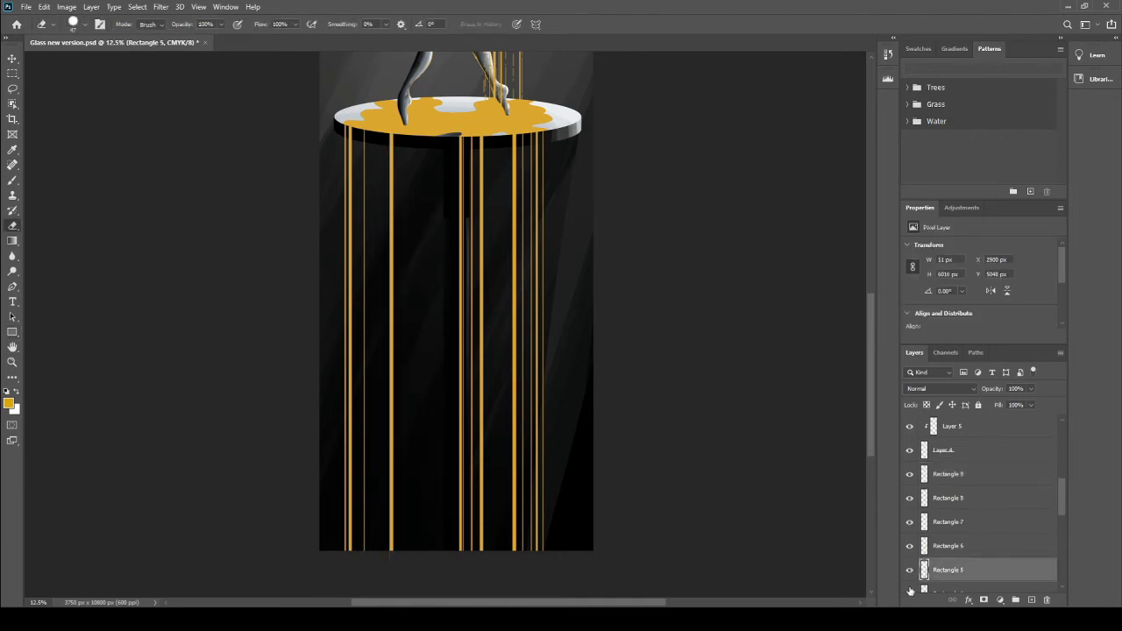
pyautogui.press('u')
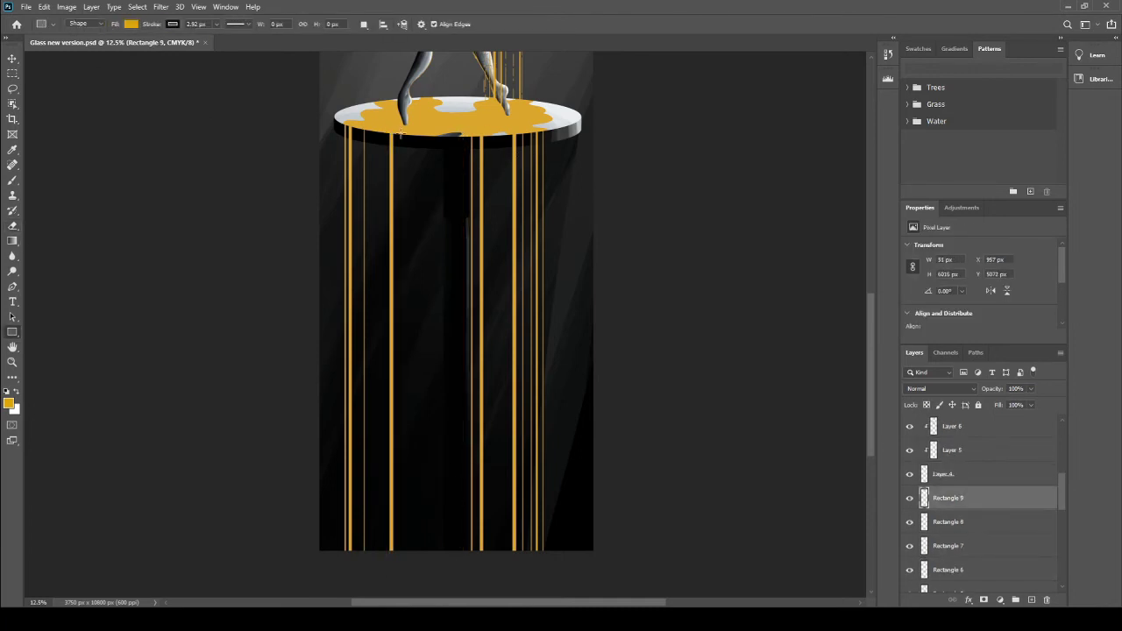
pyautogui.moveTo(399, 132)
pyautogui.mouseDown()
pyautogui.moveTo(400, 561)
pyautogui.moveTo(421, 377)
pyautogui.moveTo(420, 579)
pyautogui.mouseUp()
pyautogui.press('Escape')
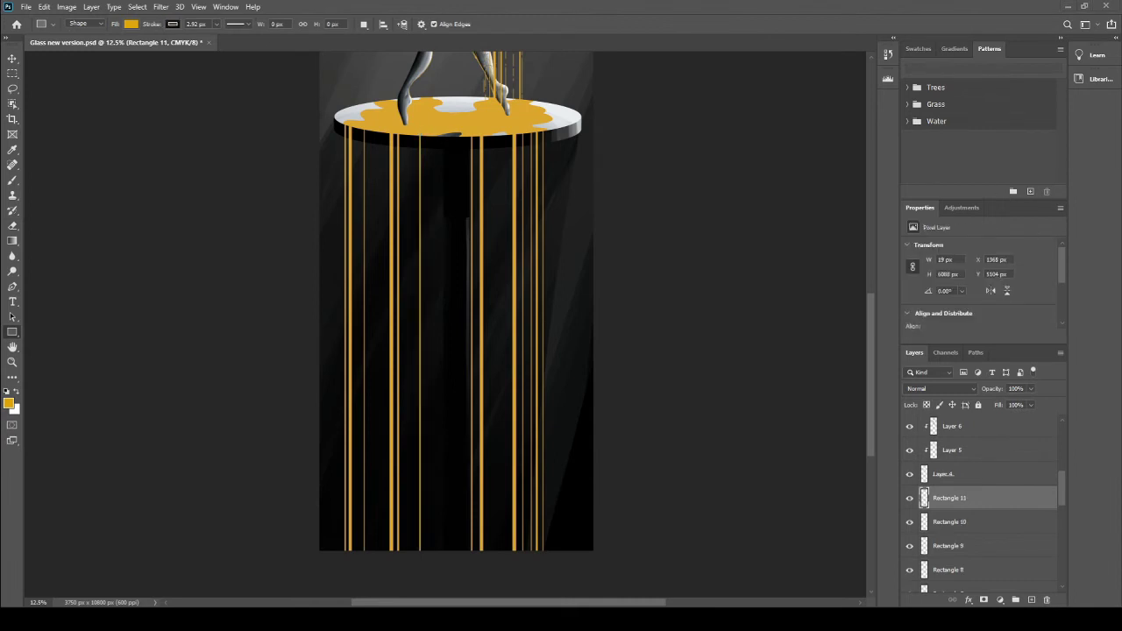
pyautogui.moveTo(568, 126); pyautogui.dragTo(568, 574)
pyautogui.press('Escape')
pyautogui.moveTo(427, 133); pyautogui.dragTo(427, 564)
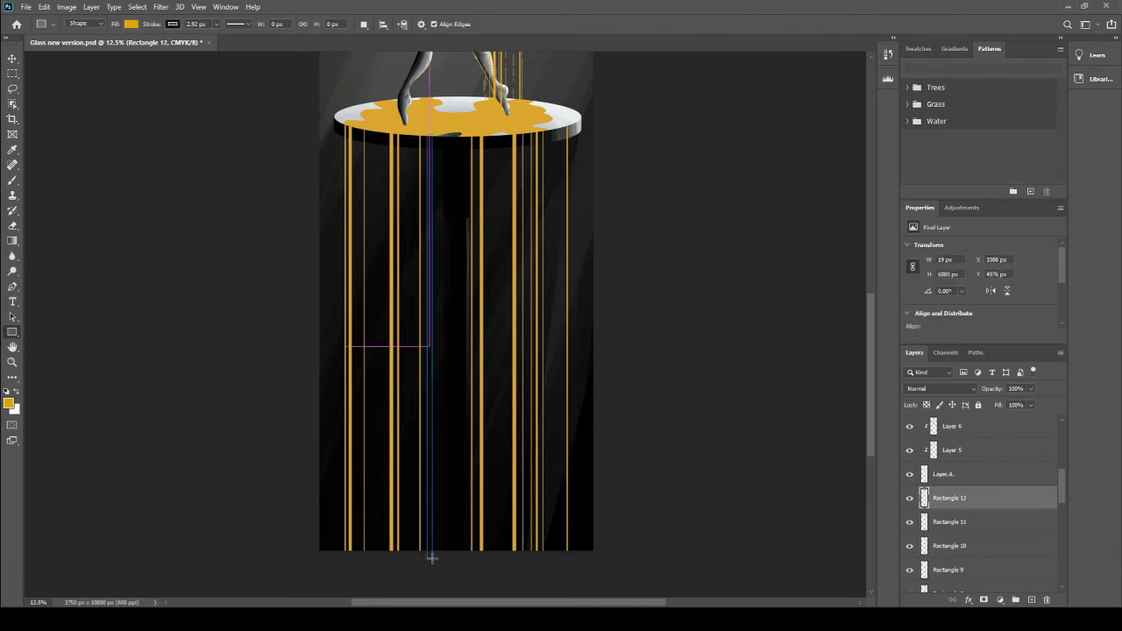
pyautogui.press('Escape')
pyautogui.keyDown('shift'); pyautogui.click(961, 499); pyautogui.keyUp('shift')
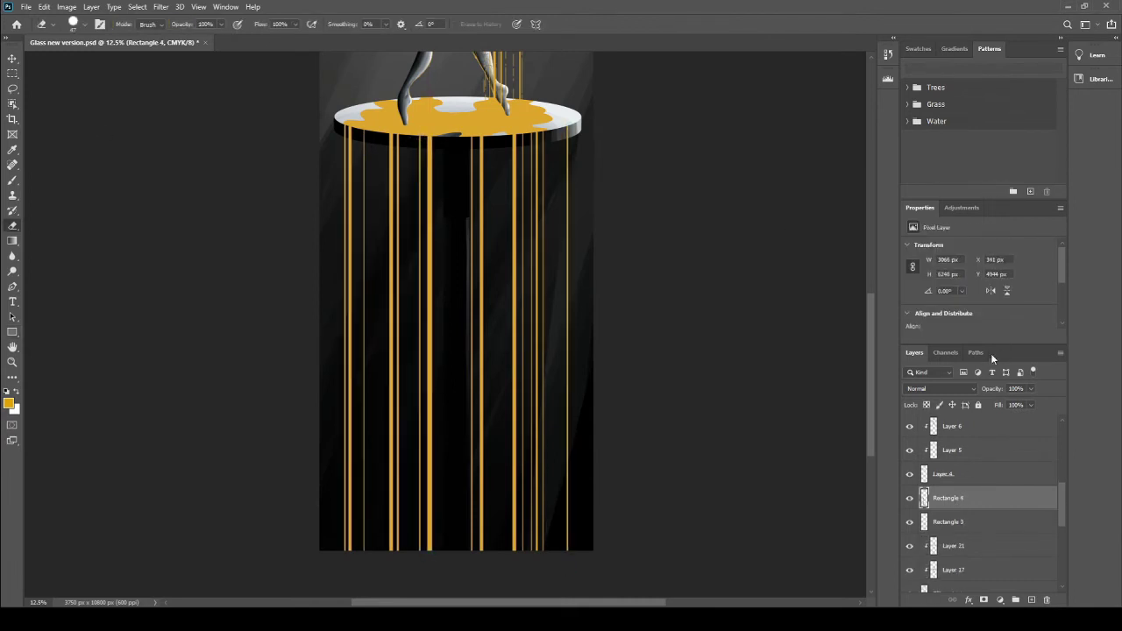
pyautogui.hotkey('ctrl', 'e')
# Step: Add four final thin gold streams from the pedestal rim, merging them into the streams layer
pyautogui.moveTo(460, 133); pyautogui.dragTo(460, 574)
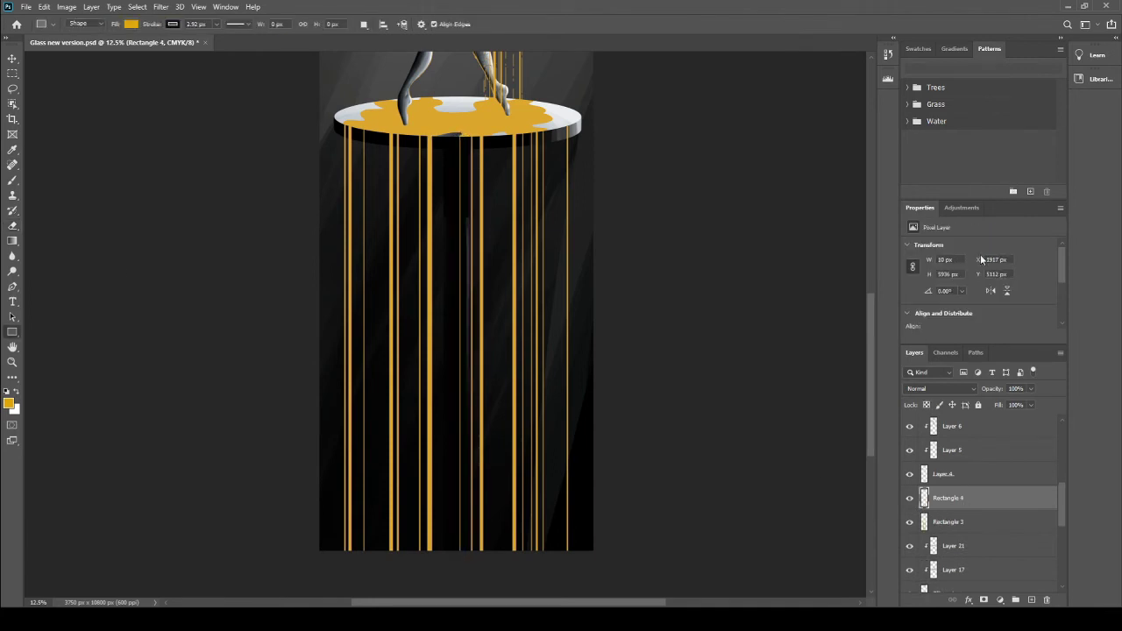
pyautogui.moveTo(485, 265); pyautogui.dragTo(484, 556)
pyautogui.moveTo(378, 131); pyautogui.dragTo(378, 571)
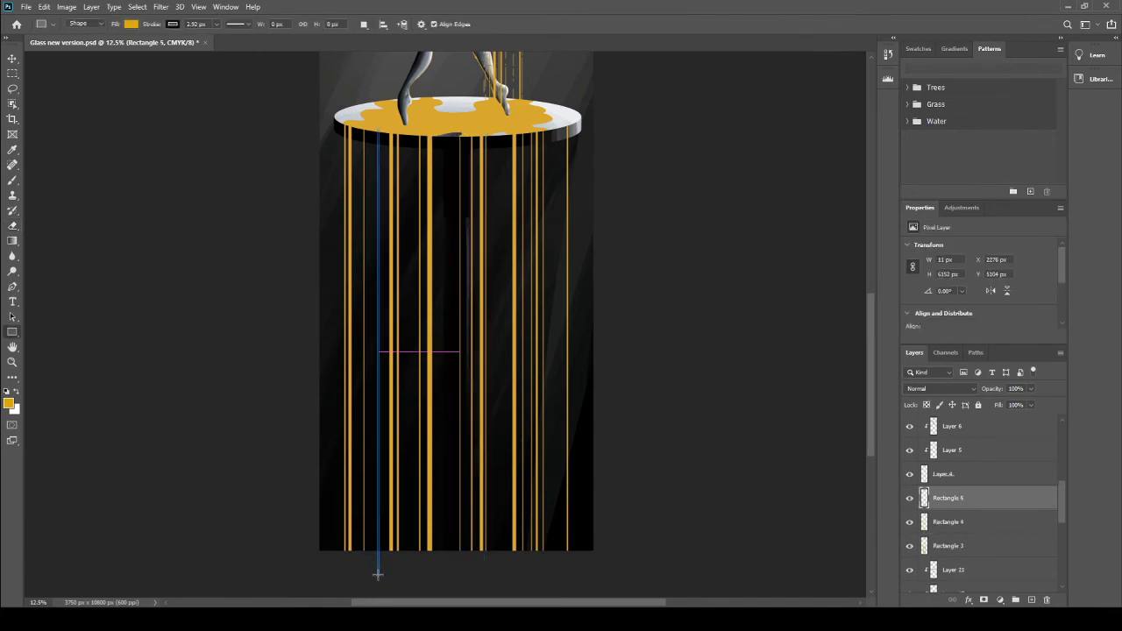
pyautogui.press('e')
pyautogui.hotkey('ctrl', 'e')
pyautogui.hotkey('ctrl', 'e')
pyautogui.hotkey('ctrl', 'e')
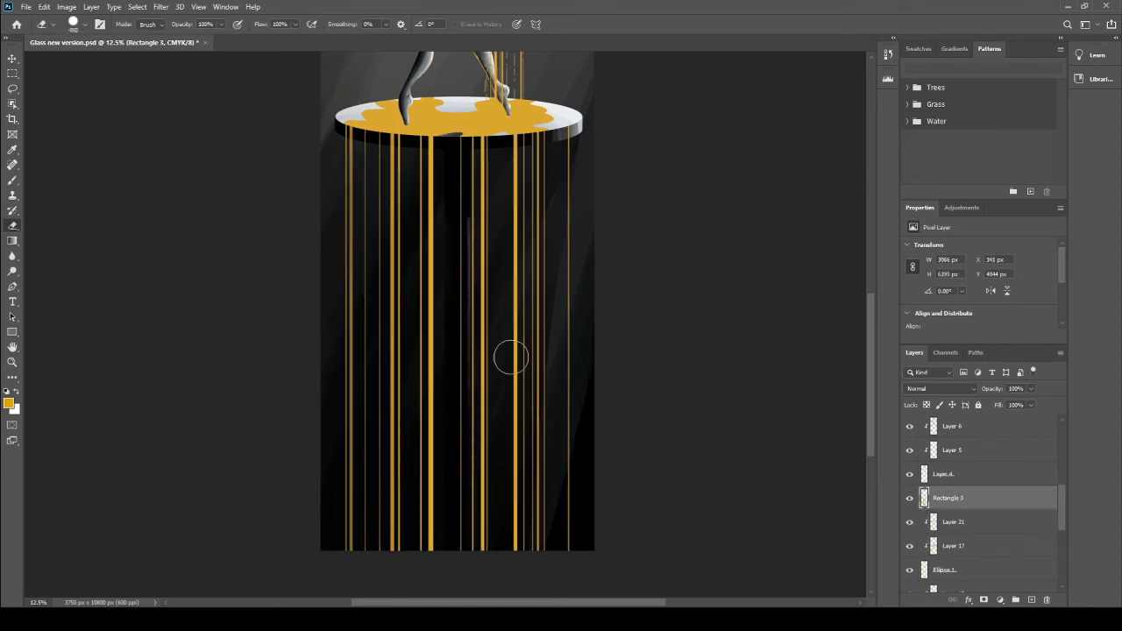
pyautogui.press('g')
pyautogui.moveTo(435, 136); pyautogui.dragTo(444, 493)
pyautogui.press('u')
pyautogui.moveTo(436, 134); pyautogui.dragTo(436, 571)
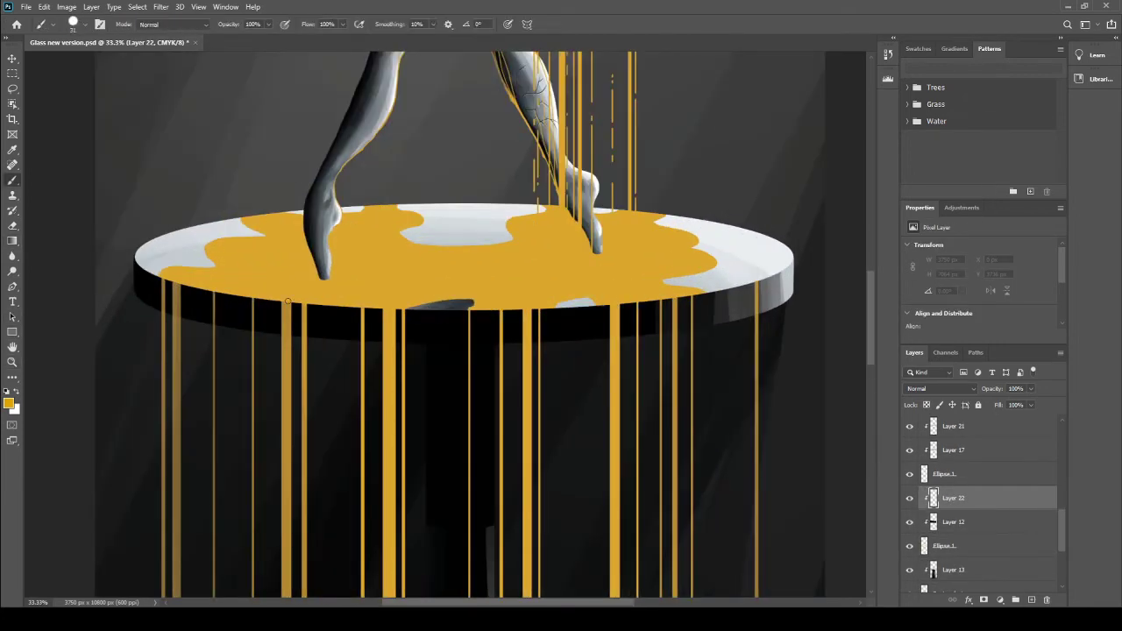
# Step: Paint black gaps between gold drips along the pedestal's left and right rim
pyautogui.moveTo(160, 289); pyautogui.dragTo(183, 313)
pyautogui.moveTo(399, 312); pyautogui.dragTo(403, 344)
pyautogui.moveTo(340, 306); pyautogui.dragTo(382, 342)
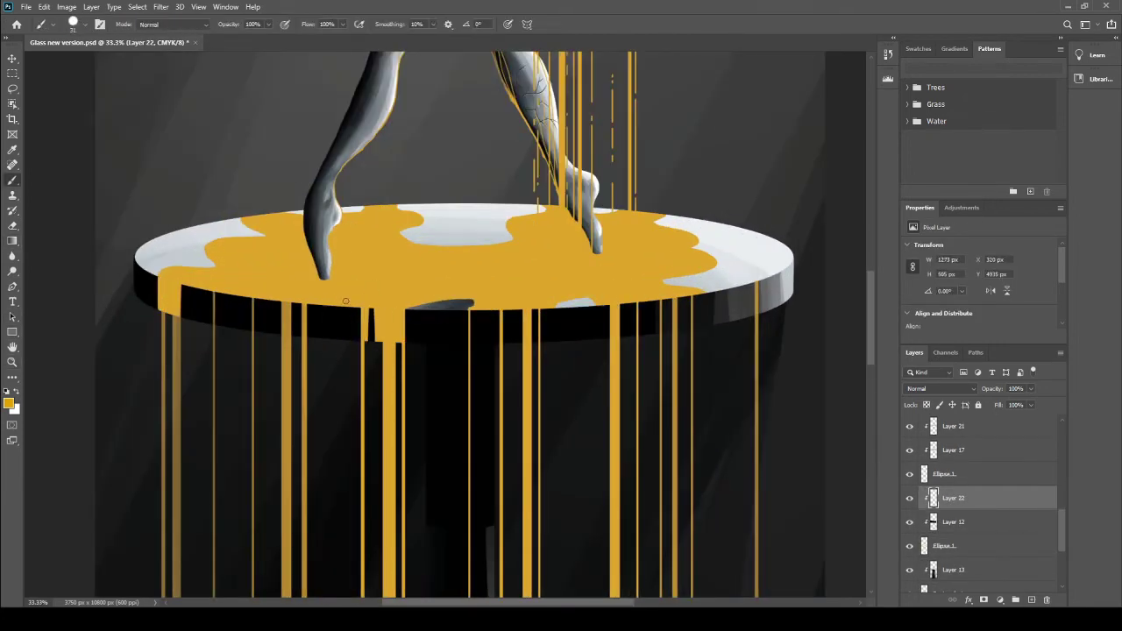
pyautogui.moveTo(324, 306); pyautogui.dragTo(287, 324)
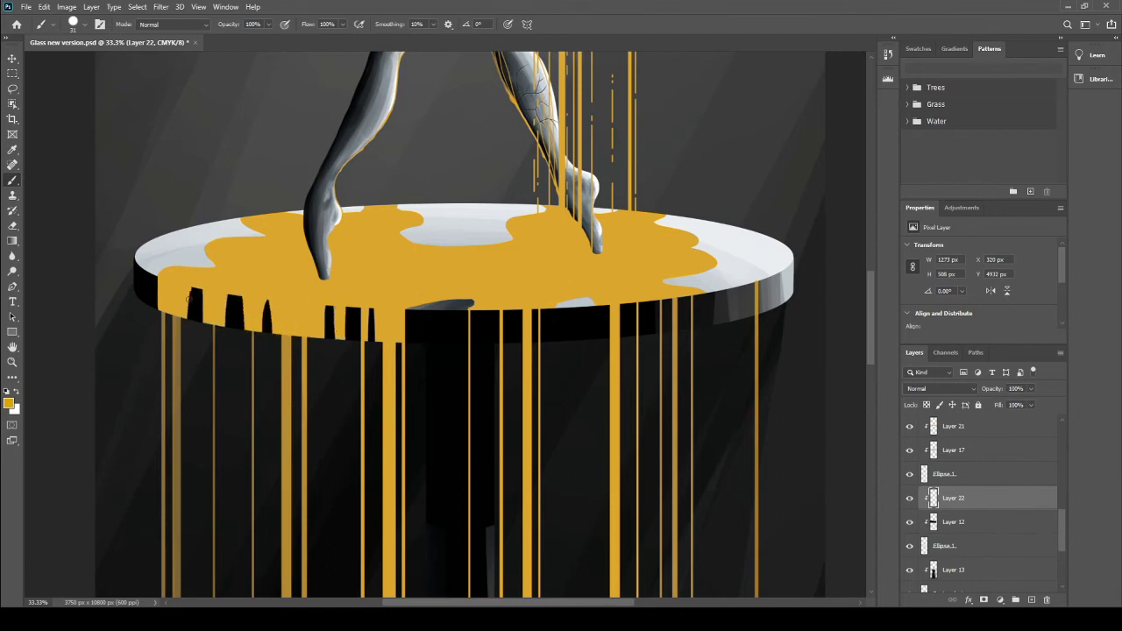
pyautogui.moveTo(188, 298); pyautogui.dragTo(248, 330)
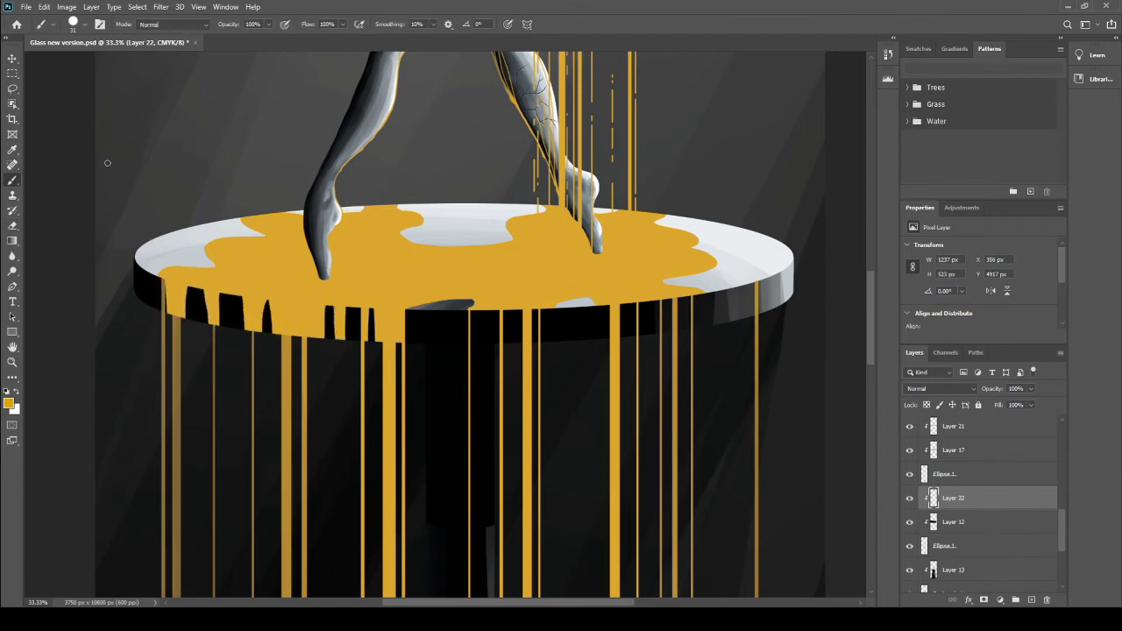
pyautogui.moveTo(581, 351); pyautogui.dragTo(601, 314)
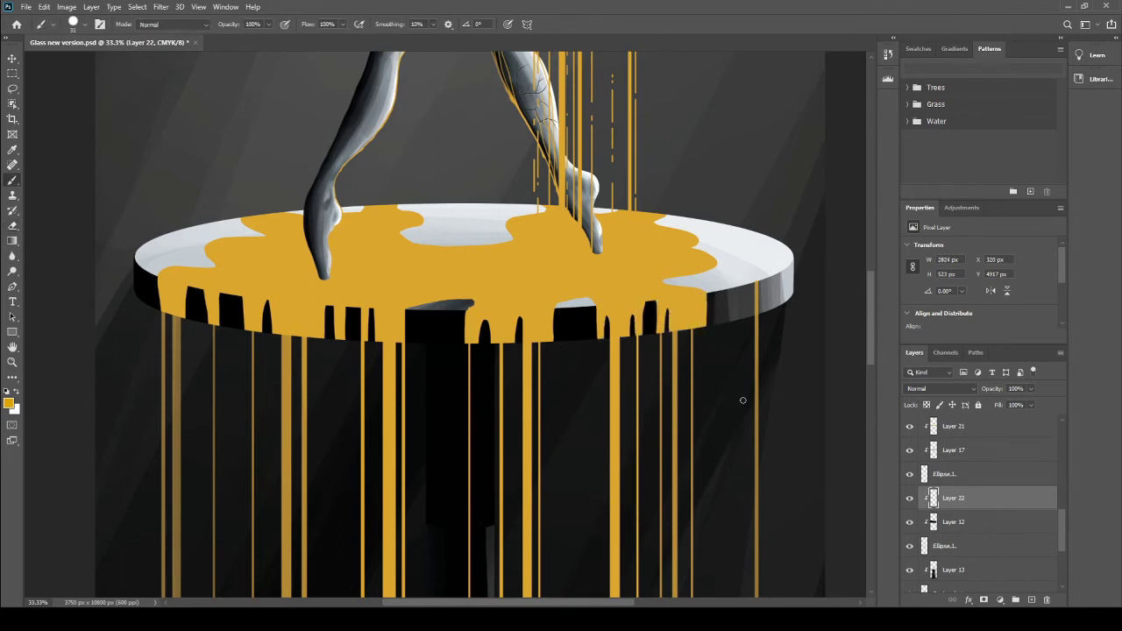
# Step: On Layer 21, try gold paint near the pedestal's right edge, then undo it
pyautogui.keyDown('ctrl'); pyautogui.click(606, 429); pyautogui.keyUp('ctrl')
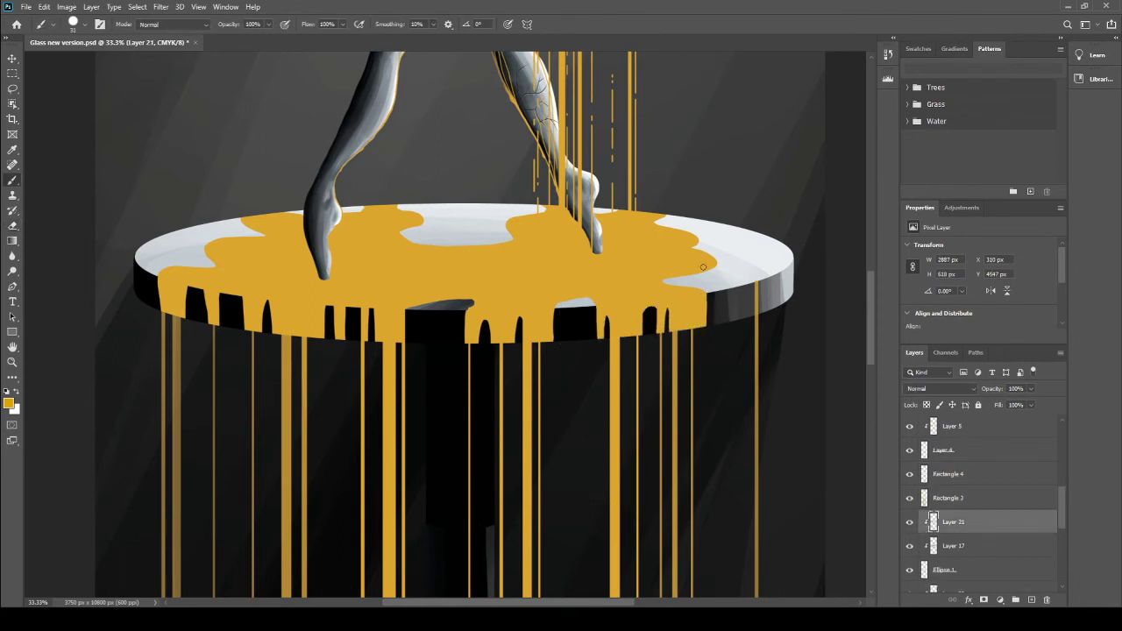
pyautogui.moveTo(694, 263); pyautogui.dragTo(710, 271)
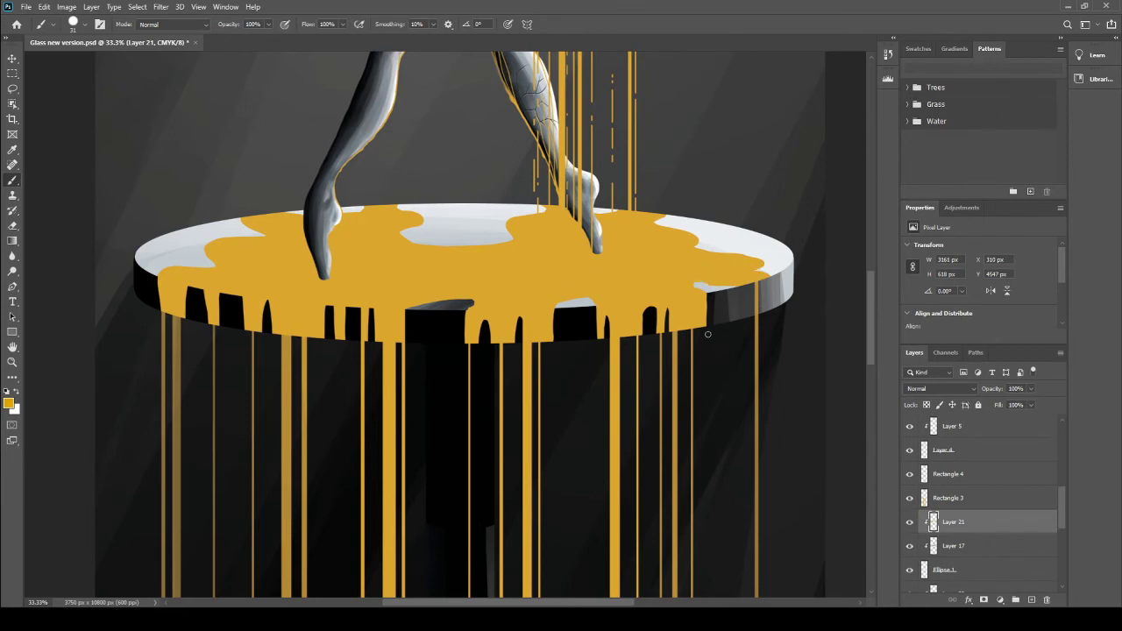
pyautogui.hotkey('ctrl', 'z')
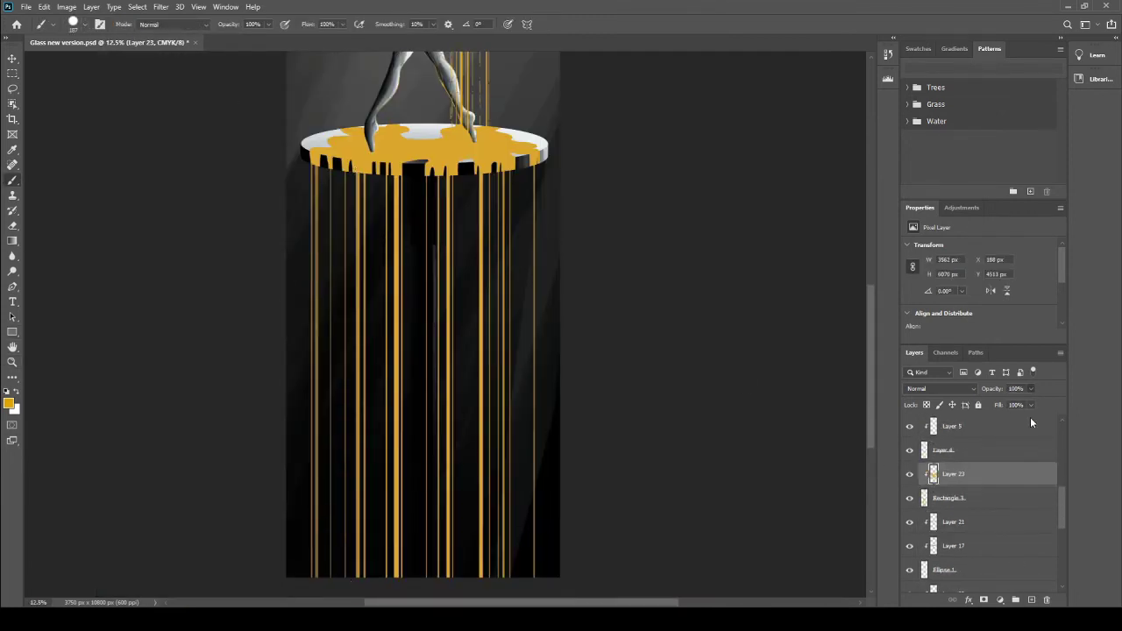
# Step: Dim the original Rectangle 3 gold streams to about half opacity and add a new layer
pyautogui.scroll(1, 967, 518)
pyautogui.click(964, 521)
pyautogui.hotkey('ctrl', '[')
pyautogui.hotkey('ctrl', '[')
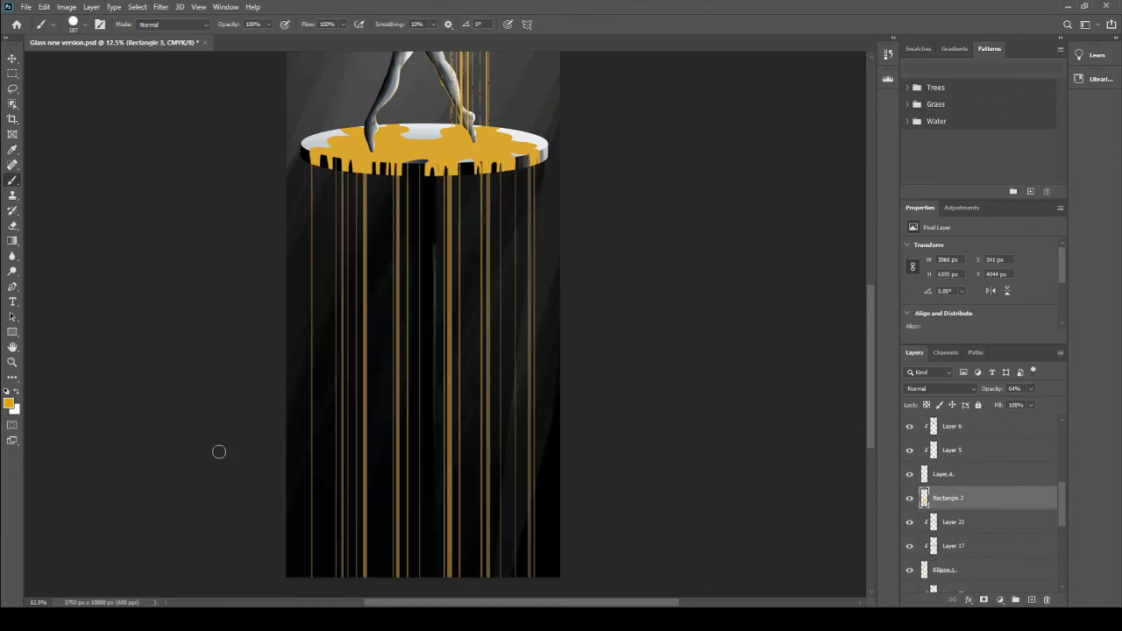
pyautogui.hotkey('ctrl', '[')
pyautogui.hotkey('ctrl', '[')
pyautogui.hotkey('ctrl', '[')
pyautogui.hotkey('ctrl', 'z')
pyautogui.hotkey('ctrl', 'z')
pyautogui.hotkey('ctrl', 'z')
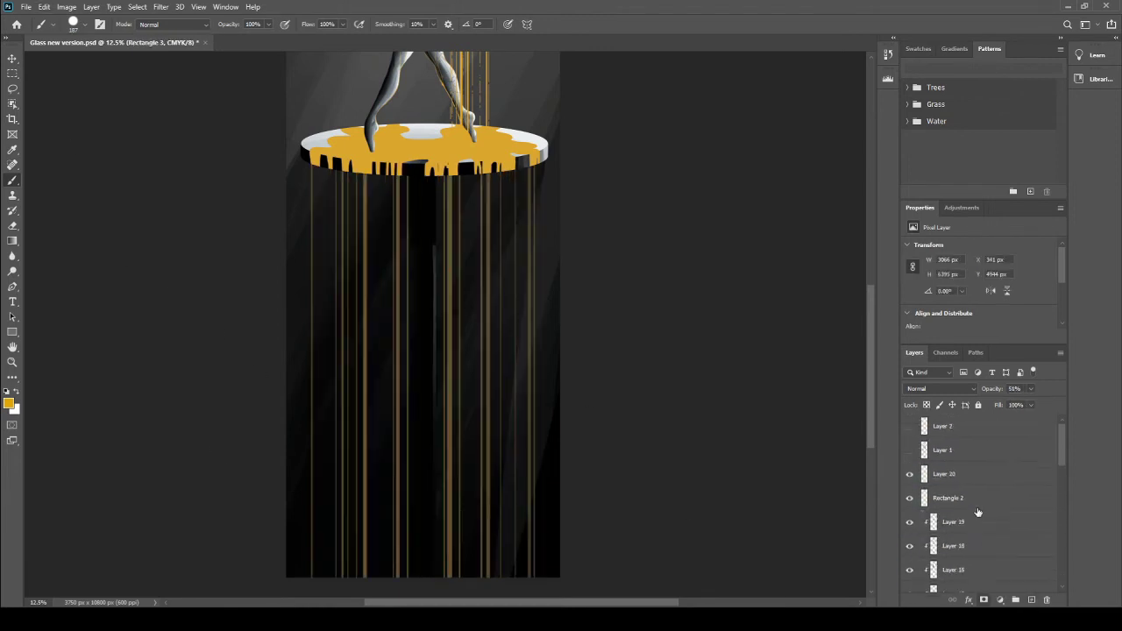
# Step: Draw nine thin vertical gold rectangle streams from the rim down the pedestal
pyautogui.press('u')
pyautogui.moveTo(362, 171)
pyautogui.mouseDown()
pyautogui.moveTo(366, 586)
pyautogui.moveTo(376, 586)
pyautogui.mouseUp()
pyautogui.moveTo(355, 166); pyautogui.dragTo(353, 584)
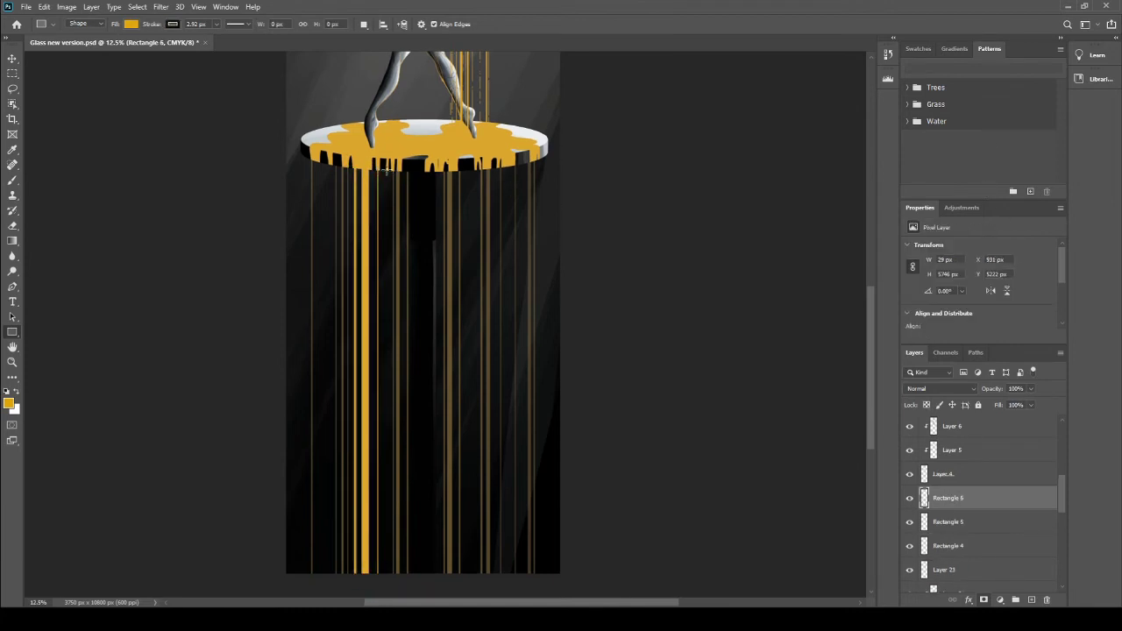
pyautogui.moveTo(391, 161); pyautogui.dragTo(388, 578)
pyautogui.moveTo(427, 162); pyautogui.dragTo(427, 584)
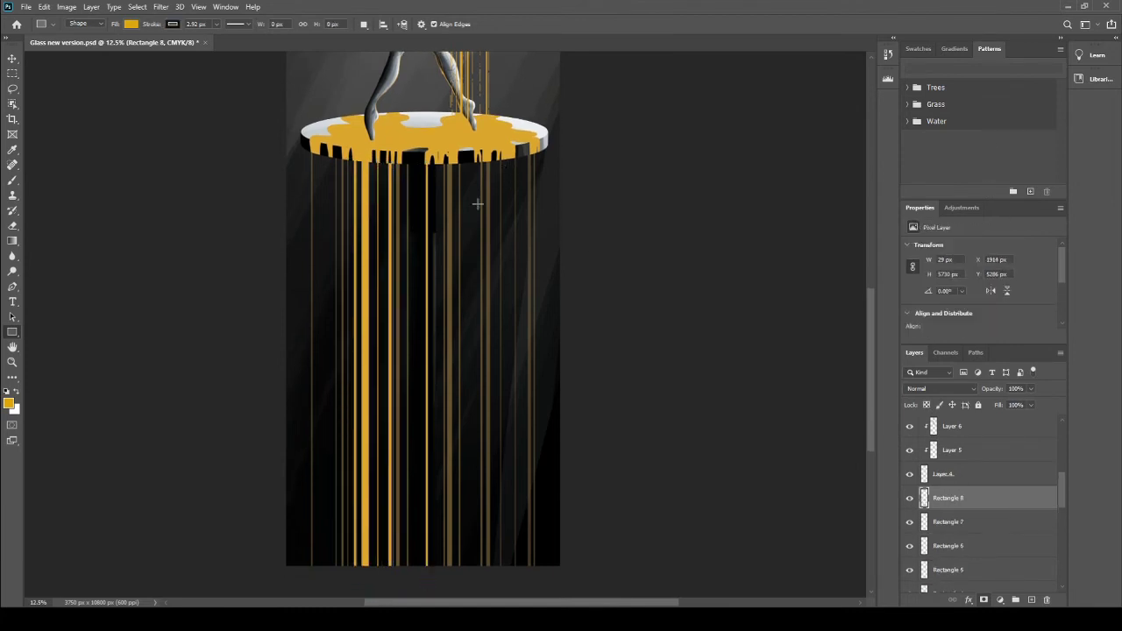
pyautogui.moveTo(398, 163); pyautogui.dragTo(400, 586)
pyautogui.moveTo(317, 154); pyautogui.dragTo(317, 584)
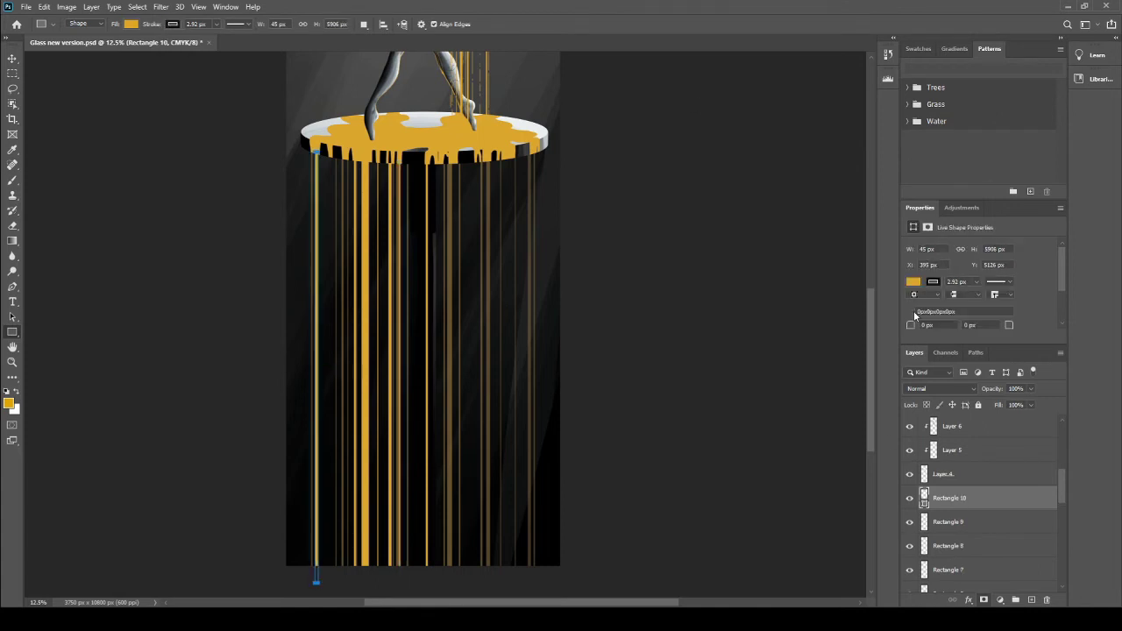
pyautogui.moveTo(328, 155); pyautogui.dragTo(329, 578)
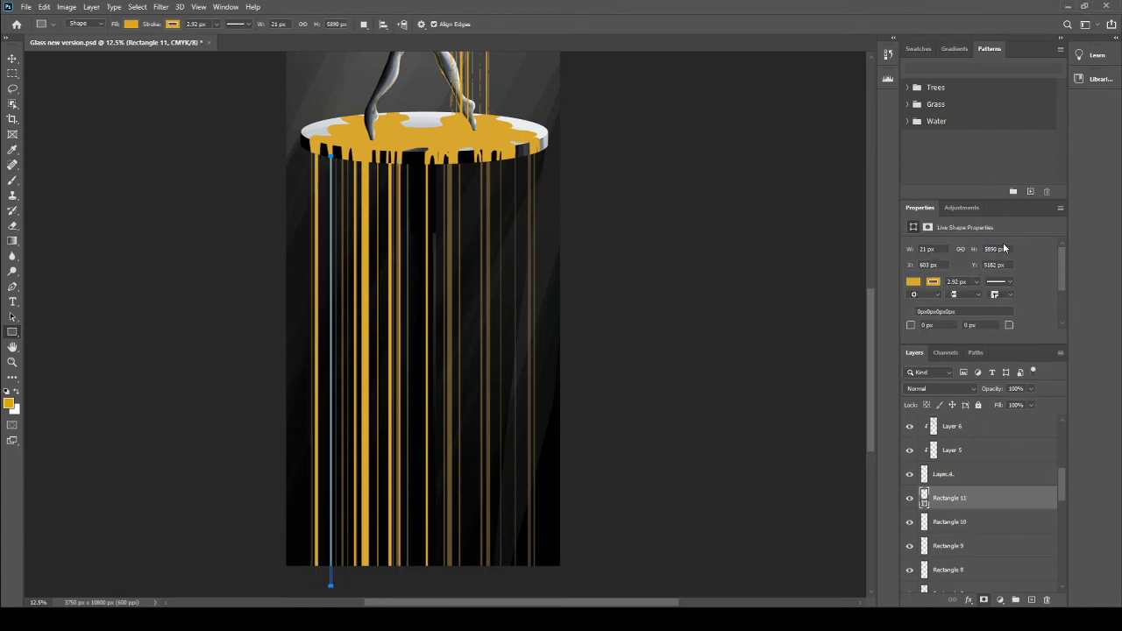
pyautogui.moveTo(346, 158); pyautogui.dragTo(344, 581)
pyautogui.moveTo(441, 161)
pyautogui.mouseDown()
pyautogui.moveTo(441, 578)
pyautogui.moveTo(454, 583)
pyautogui.mouseUp()
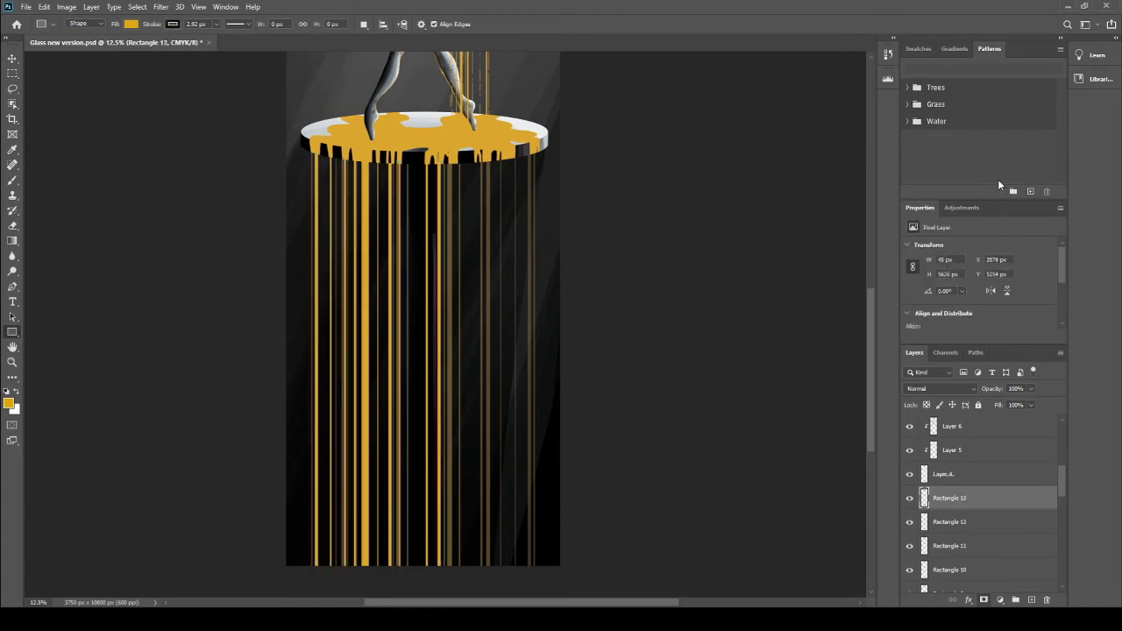
# Step: Add six more thin gold streams toward the right edge, then reselect the dimmed Rectangle 3 layer
pyautogui.press('Escape')
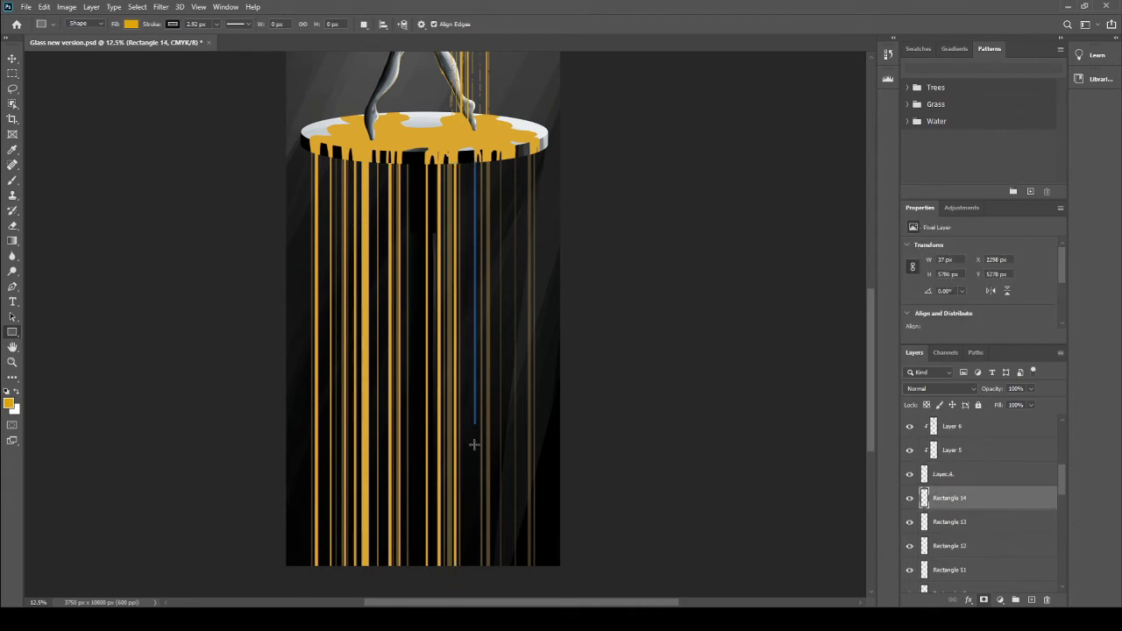
pyautogui.moveTo(476, 161); pyautogui.dragTo(475, 581)
pyautogui.press('Escape')
pyautogui.moveTo(488, 159); pyautogui.dragTo(487, 578)
pyautogui.press('Escape')
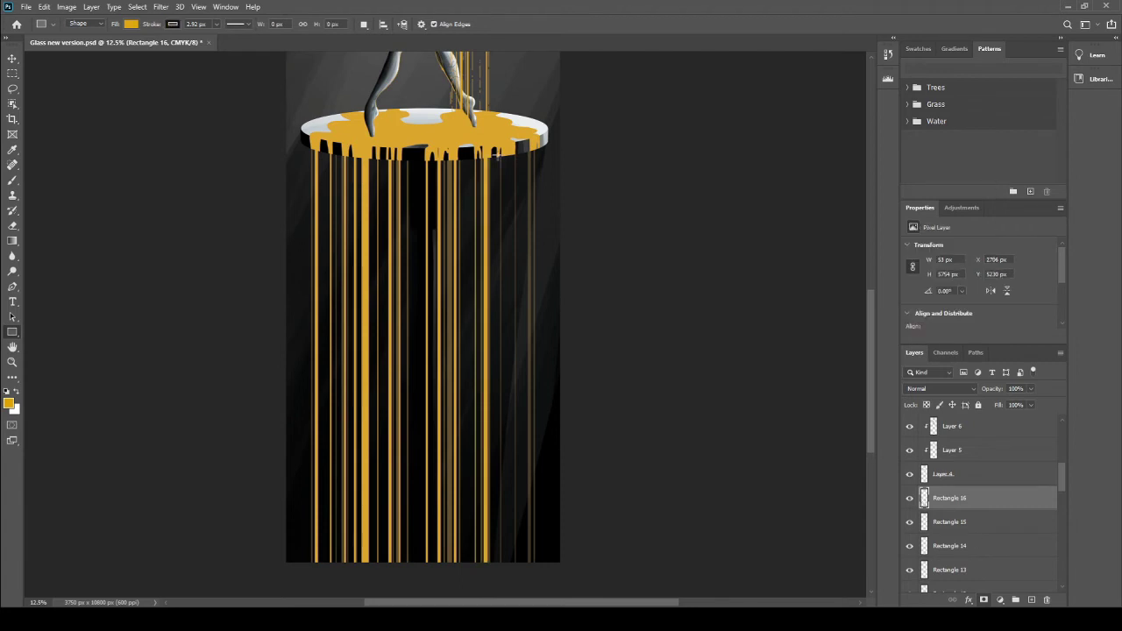
pyautogui.moveTo(499, 158)
pyautogui.mouseDown()
pyautogui.moveTo(498, 580)
pyautogui.moveTo(509, 572)
pyautogui.mouseUp()
pyautogui.press('Escape')
pyautogui.press('Escape')
pyautogui.press('Escape')
pyautogui.moveTo(512, 156)
pyautogui.mouseDown()
pyautogui.moveTo(512, 571)
pyautogui.moveTo(532, 561)
pyautogui.mouseUp()
pyautogui.press('Escape')
pyautogui.moveTo(539, 147); pyautogui.dragTo(538, 561)
pyautogui.press('Escape')
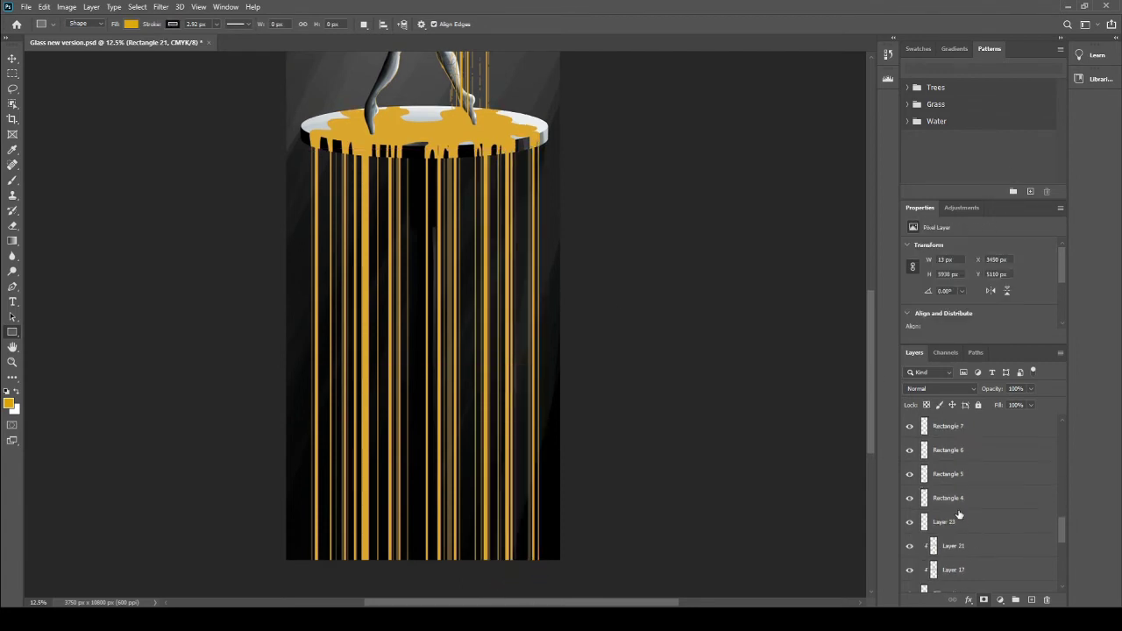
pyautogui.press('v')
pyautogui.click(455, 359)
# Step: Set the Rectangle 3 layer to 51% opacity and zoom in on the streams
pyautogui.press('5')
pyautogui.press('1')
pyautogui.press('b')
pyautogui.hotkey('ctrl', '+')
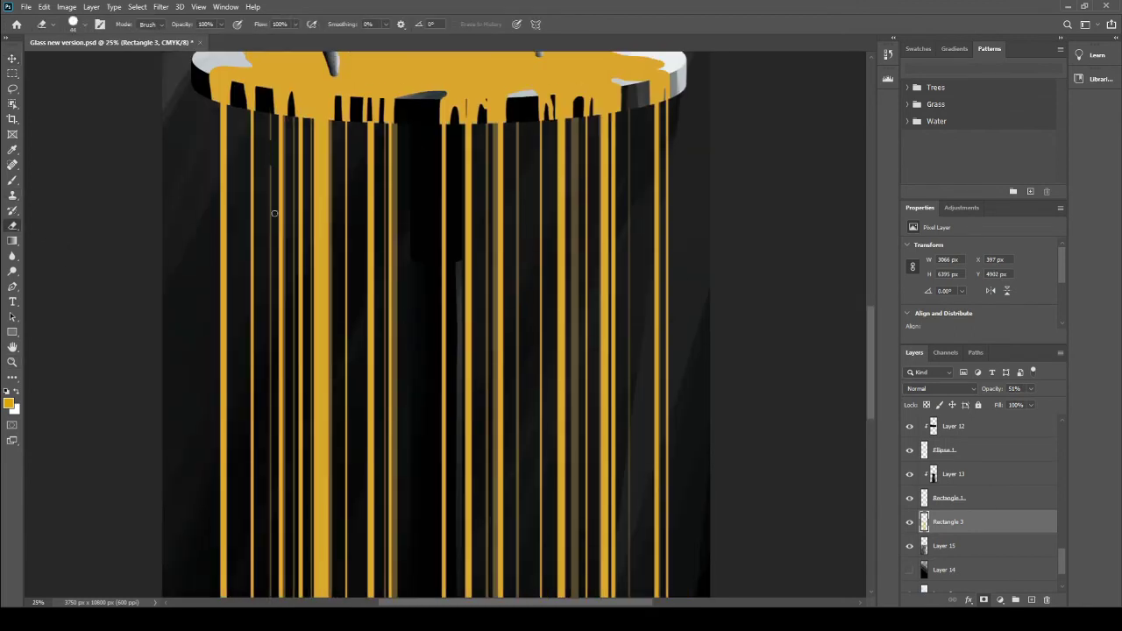
pyautogui.scroll(-10, 286, 470)
pyautogui.scroll(-3, 276, 307)
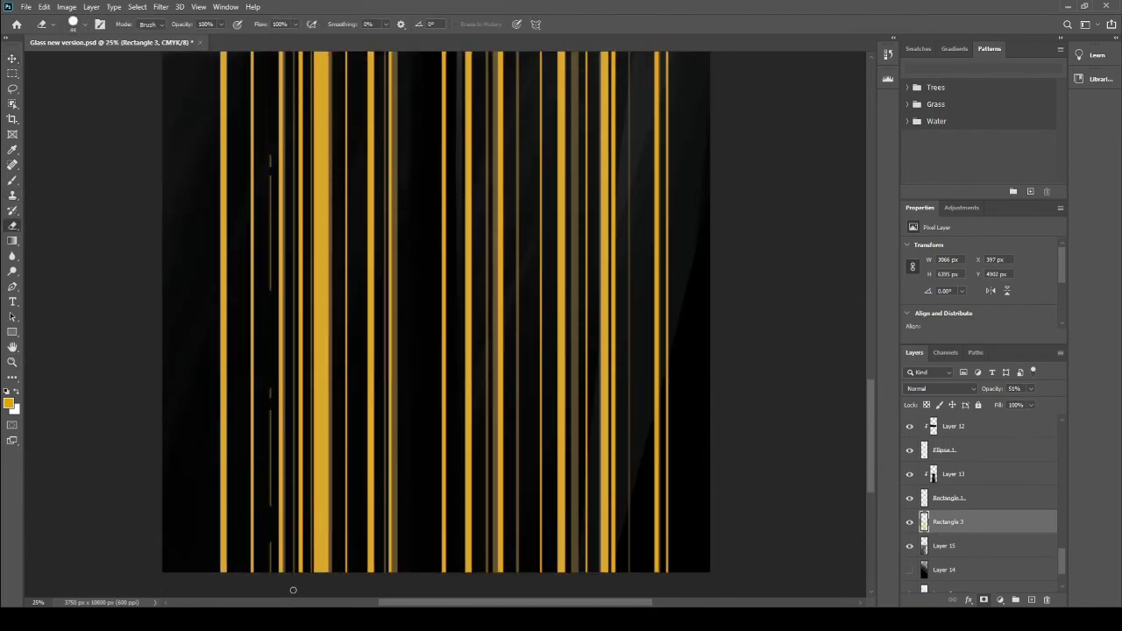
# Step: Brush a short stroke at the lower left of the pedestal and review the streams
pyautogui.keyDown('shift'); pyautogui.click(293, 575); pyautogui.keyUp('shift')
pyautogui.moveTo(293, 575); pyautogui.dragTo(254, 497)
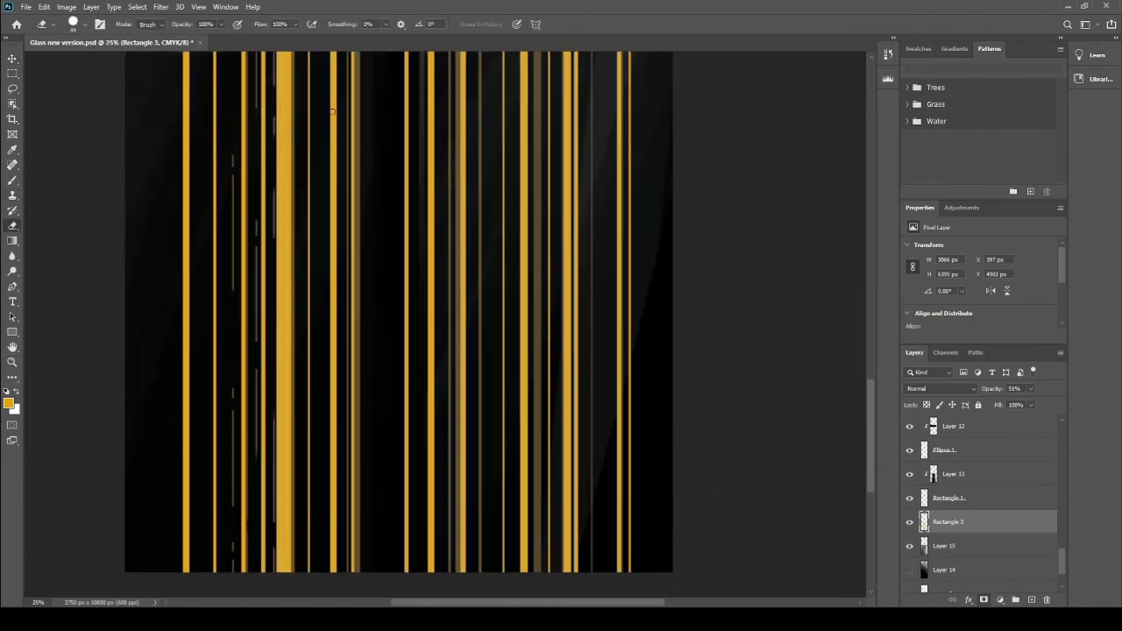
pyautogui.scroll(3, 256, 222)
pyautogui.scroll(-3, 348, 511)
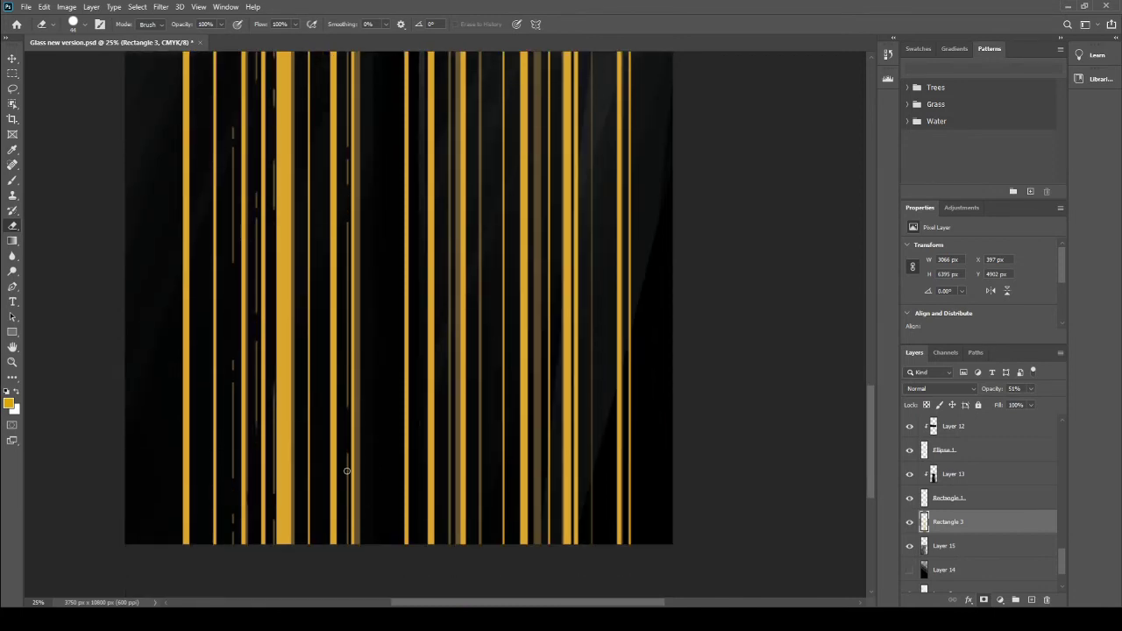
pyautogui.scroll(3, 592, 104)
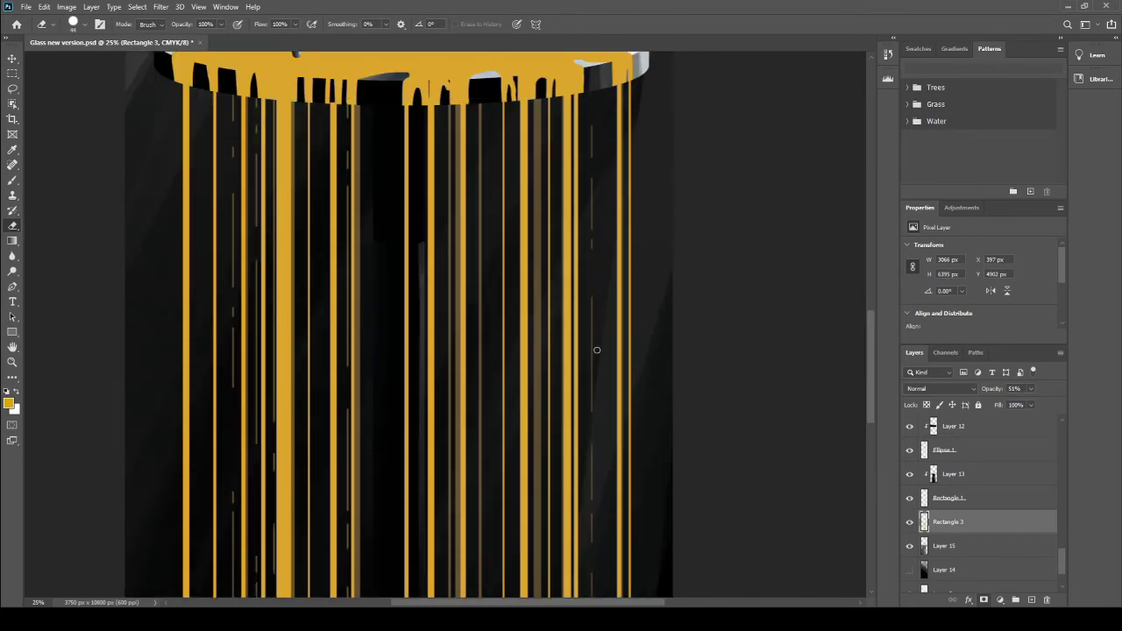
pyautogui.scroll(-2, 474, 265)
pyautogui.scroll(-2, 491, 351)
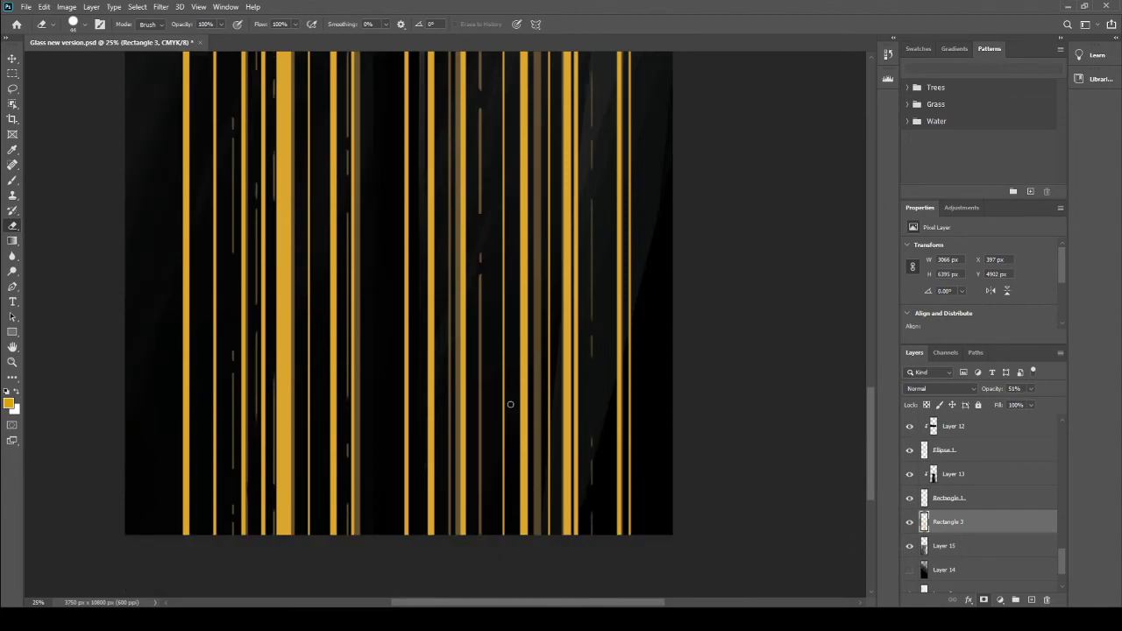
pyautogui.scroll(4, 325, 343)
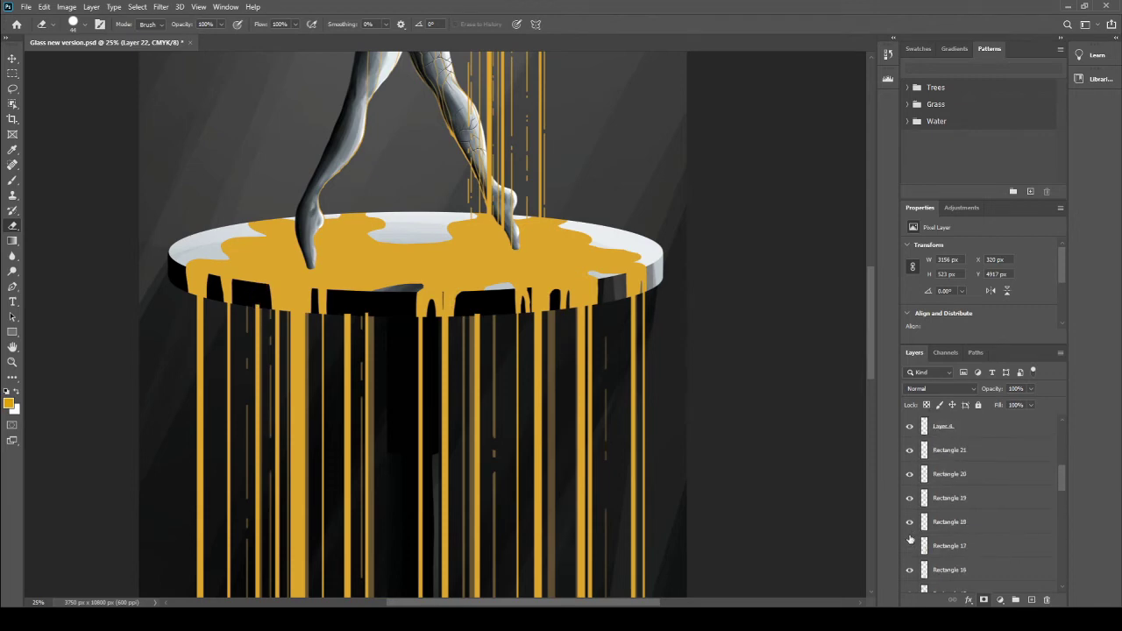
# Step: Delete the Rectangle 12, 9 and 7 stream layers
pyautogui.keyDown('ctrl'); pyautogui.click(501, 228); pyautogui.keyUp('ctrl')
pyautogui.press('Delete')
pyautogui.press('Delete')
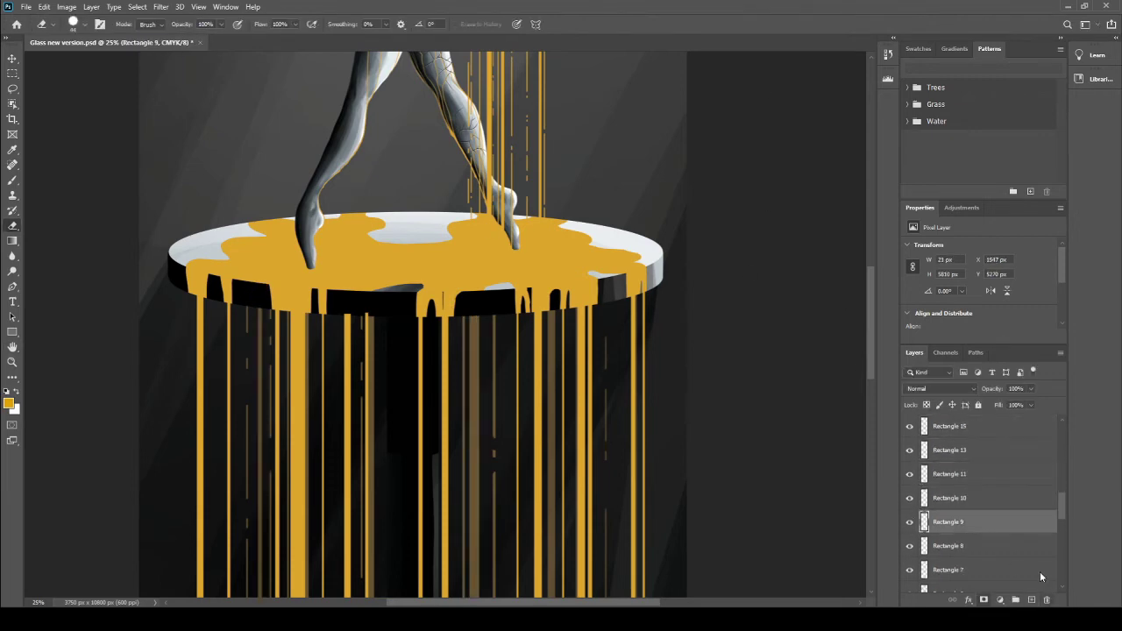
pyautogui.press('Delete')
pyautogui.press('Delete')
pyautogui.hotkey('ctrl', '-')
pyautogui.hotkey('ctrl', '-')
pyautogui.hotkey('ctrl', '-')
# Step: Select Rectangle 3 with the Eraser and inspect the column streaks up close
pyautogui.keyDown('ctrl'); pyautogui.click(453, 344); pyautogui.keyUp('ctrl')
pyautogui.hotkey('ctrl', '+')
pyautogui.hotkey('ctrl', '+')
pyautogui.press('e')
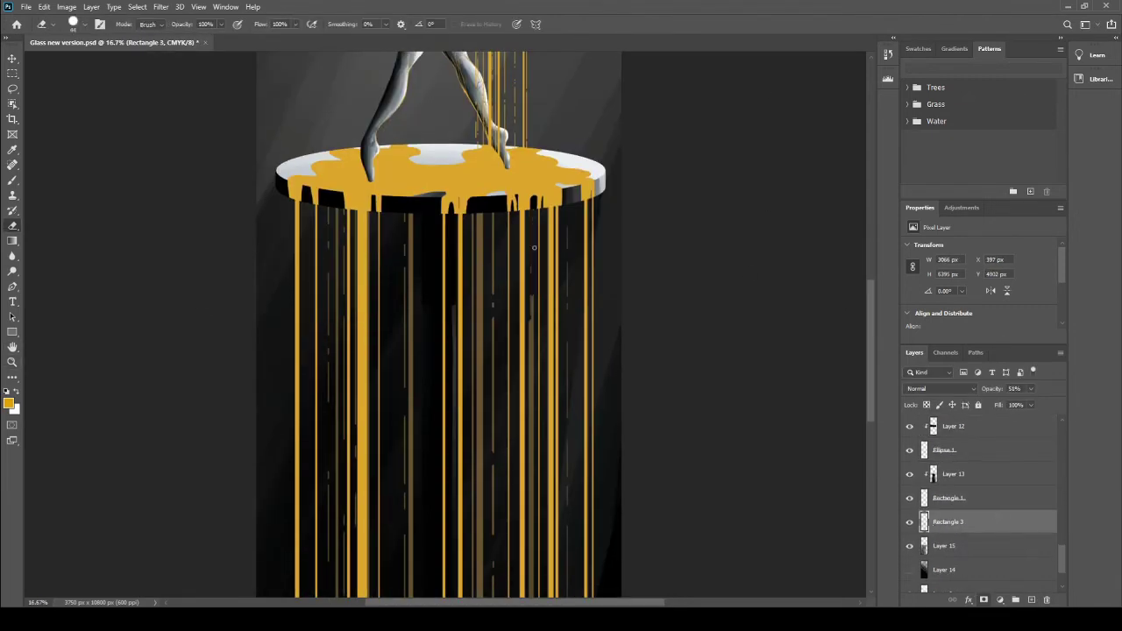
pyautogui.scroll(-5, 369, 368)
pyautogui.scroll(5, 369, 368)
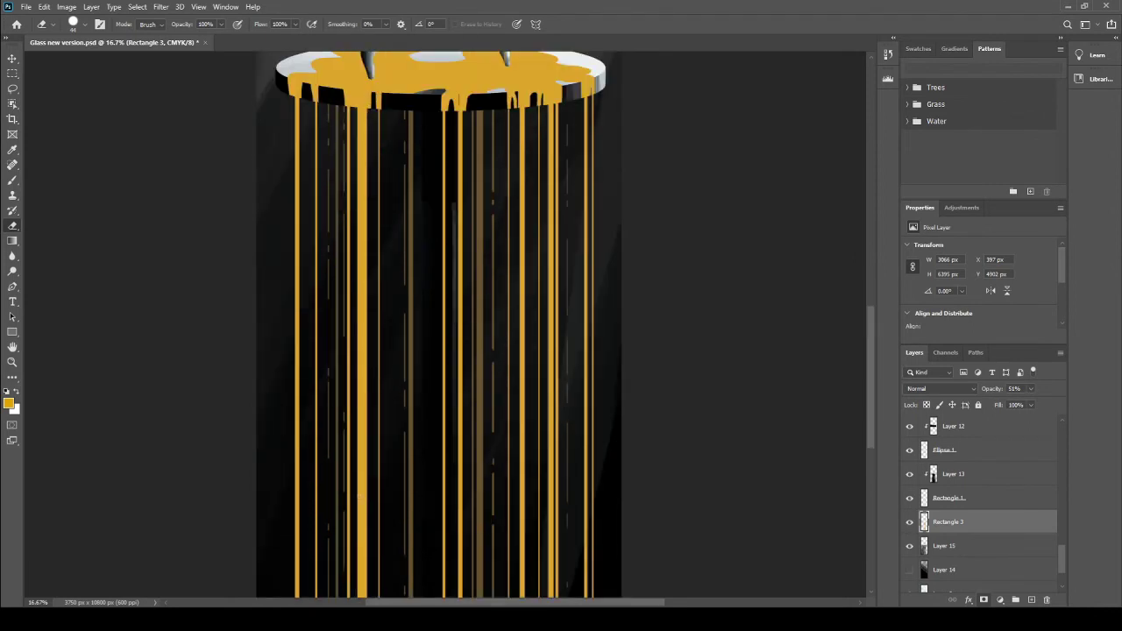
pyautogui.scroll(-5, 356, 507)
pyautogui.hotkey('ctrl', '-')
pyautogui.scroll(5, 447, 239)
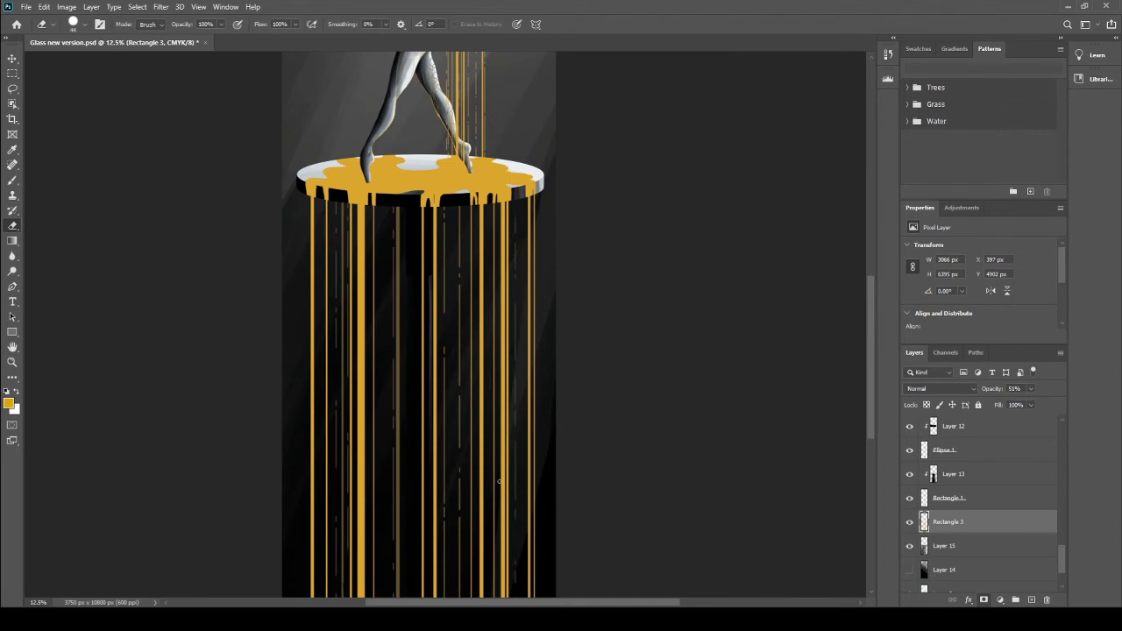
pyautogui.press('v')
pyautogui.scroll(-1, 394, 277)
# Step: Erase the thin light streaks running down the right side of the dark column
pyautogui.press('e')
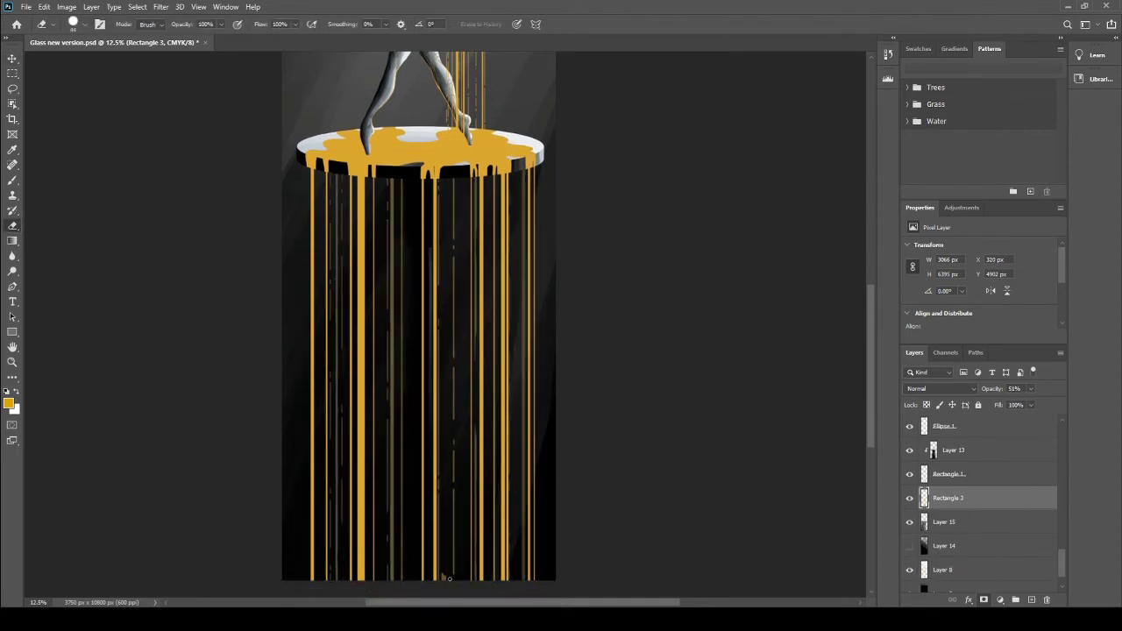
pyautogui.moveTo(526, 277); pyautogui.dragTo(524, 580)
pyautogui.moveTo(510, 415); pyautogui.dragTo(509, 475)
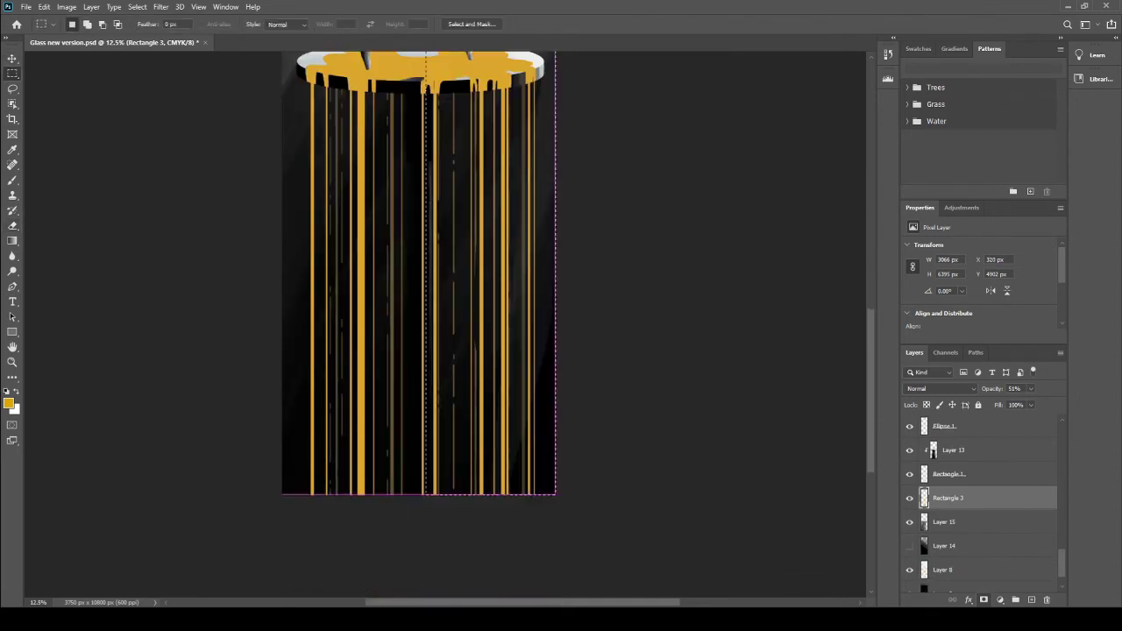
pyautogui.press('v')
pyautogui.scroll(-2, 540, 202)
pyautogui.press('e')
pyautogui.moveTo(533, 130); pyautogui.dragTo(533, 552)
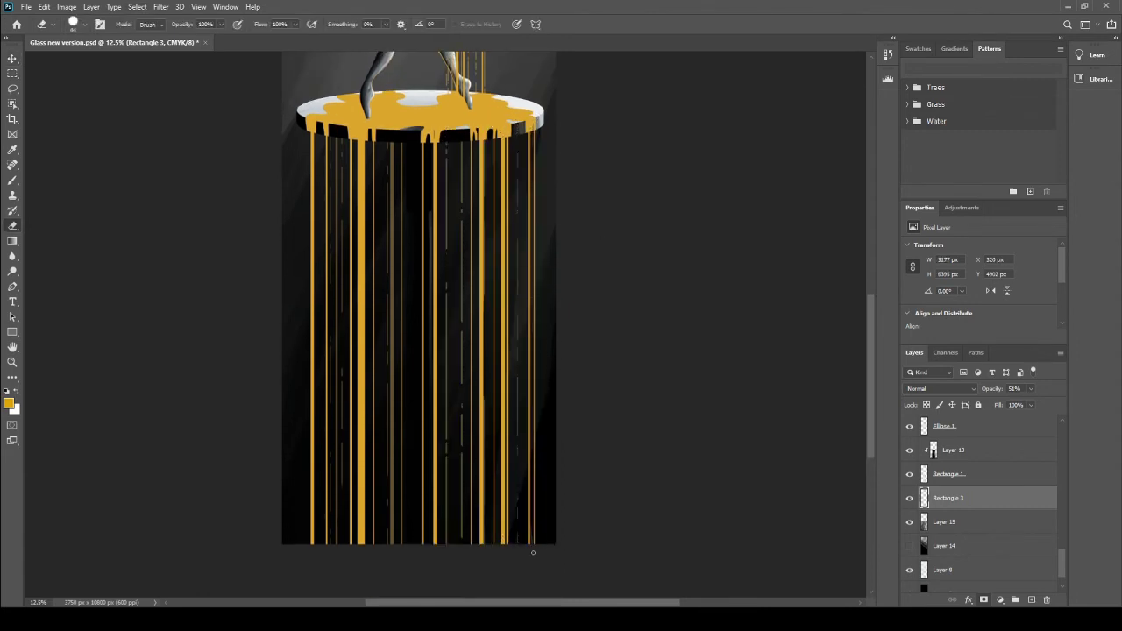
pyautogui.scroll(2, 990, 508)
# Step: On Layer 22, draw one more thin vertical rectangle stripe down the column
pyautogui.click(991, 474)
pyautogui.press('b')
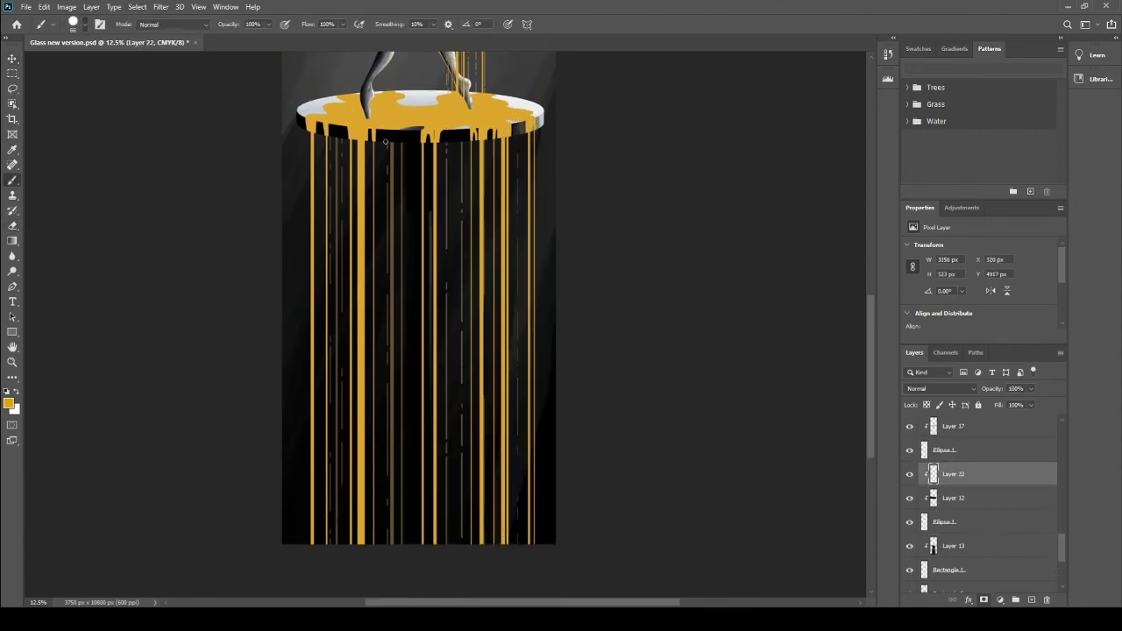
pyautogui.press('e')
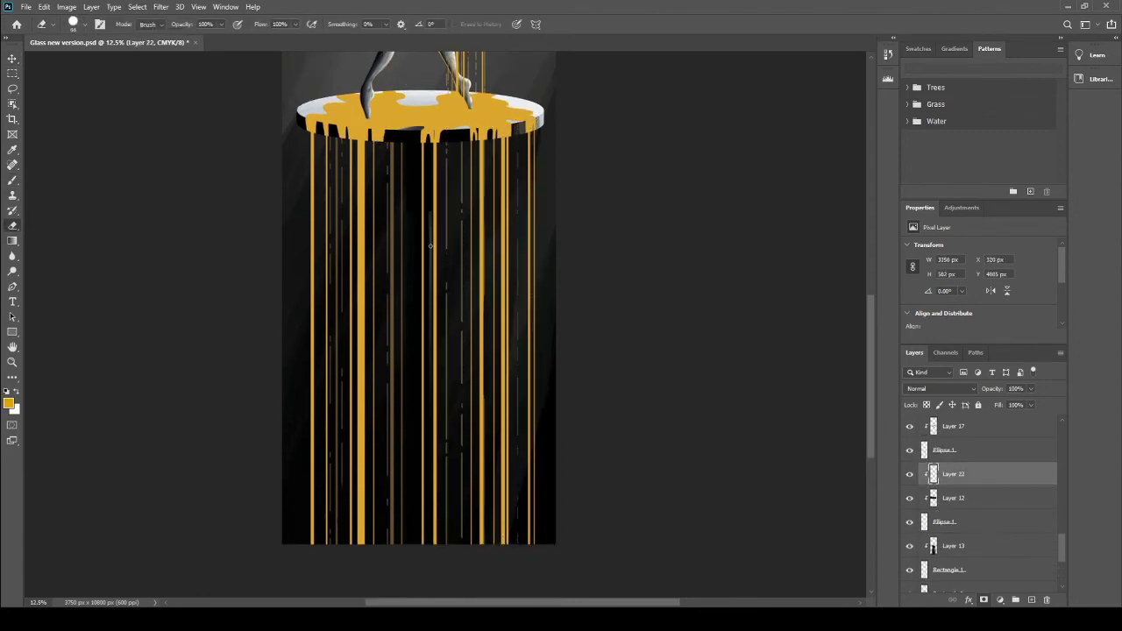
pyautogui.press('b')
pyautogui.press('e')
pyautogui.press('b')
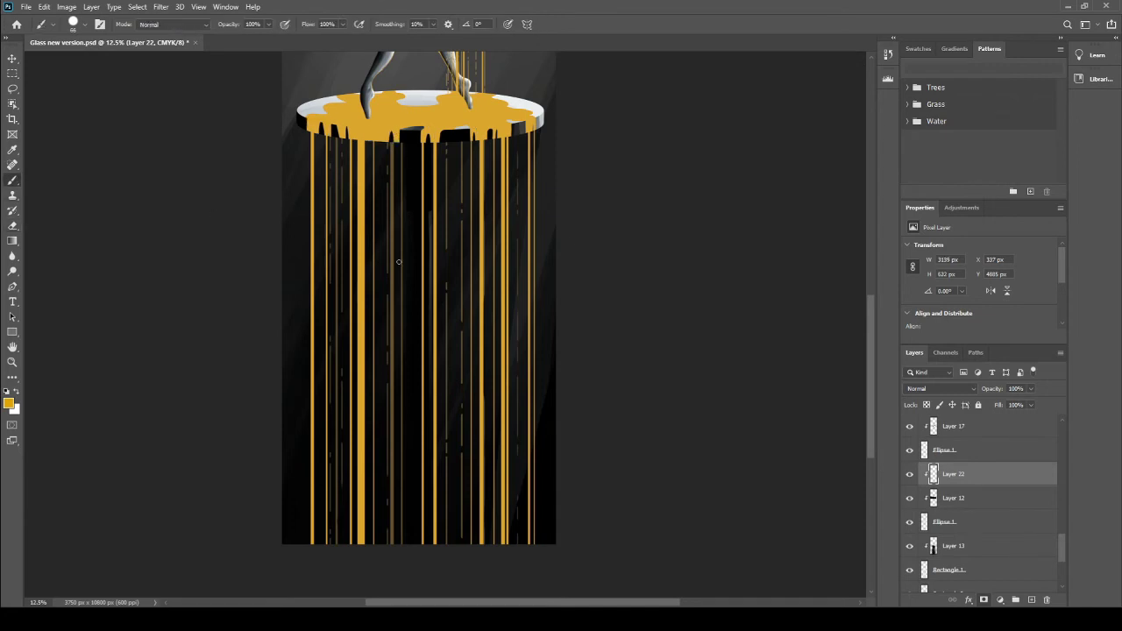
pyautogui.press('e')
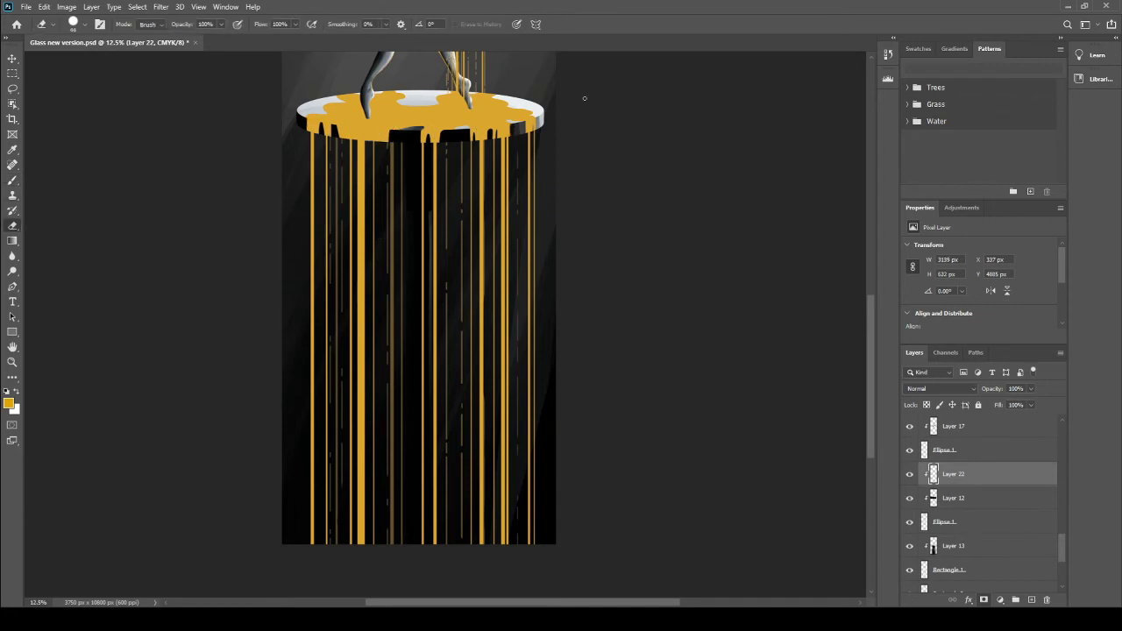
pyautogui.press('u')
pyautogui.moveTo(376, 133); pyautogui.dragTo(381, 572)
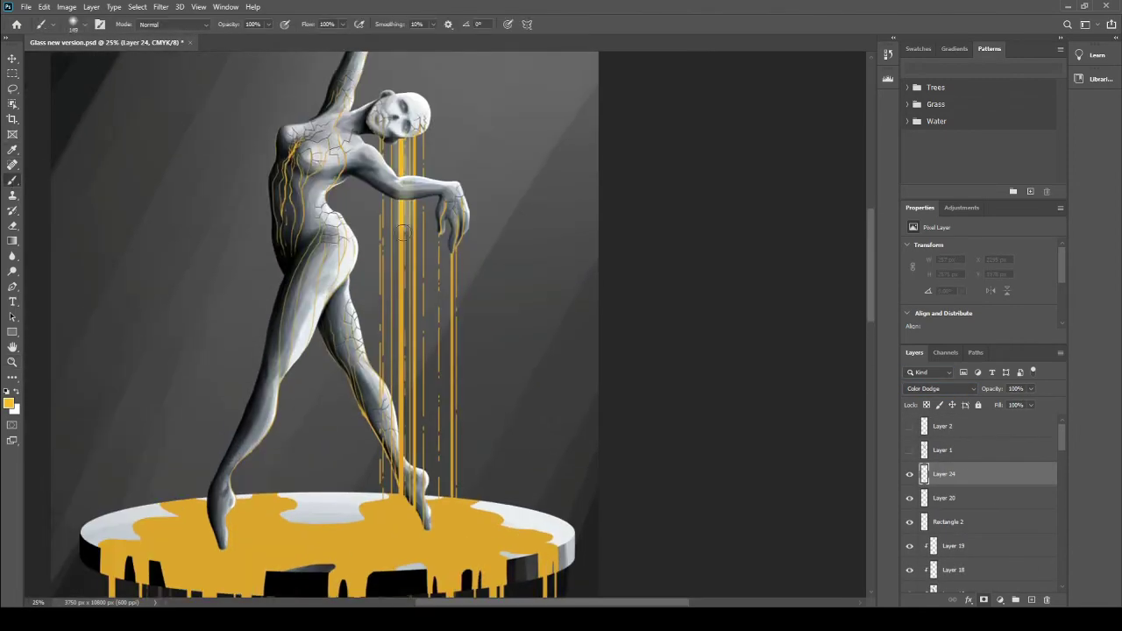
# Step: Paint a soft Color Dodge glow over the gold streams below the dancer's face
pyautogui.moveTo(402, 131)
pyautogui.mouseDown()
pyautogui.moveTo(412, 517)
pyautogui.moveTo(386, 512)
pyautogui.mouseUp()
pyautogui.moveTo(447, 219); pyautogui.dragTo(447, 517)
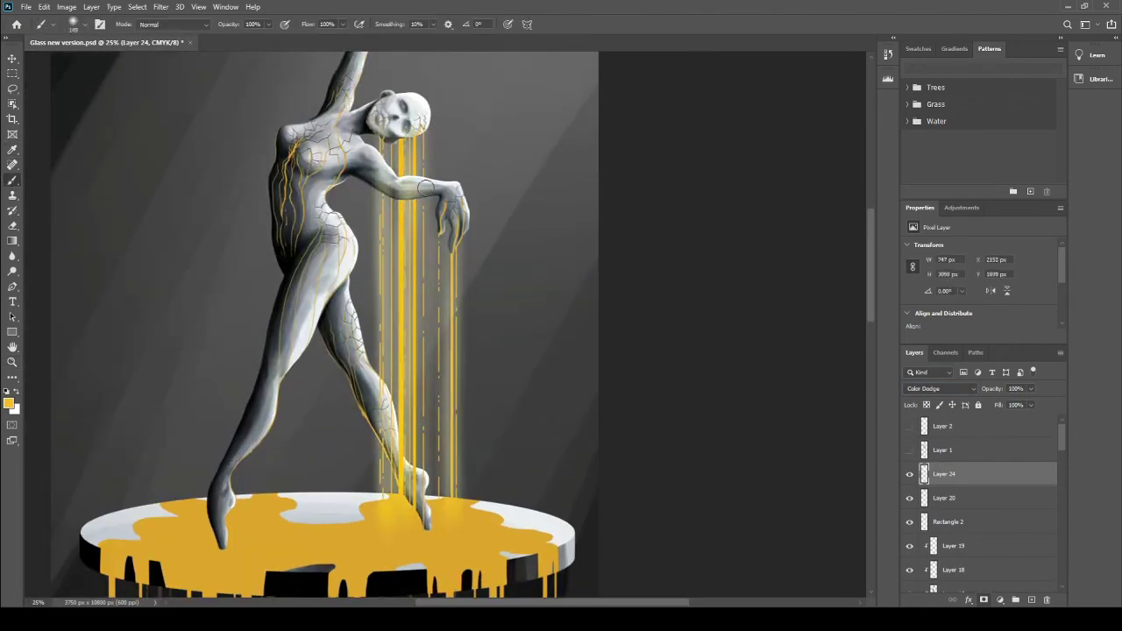
pyautogui.hotkey('ctrl', 'z')
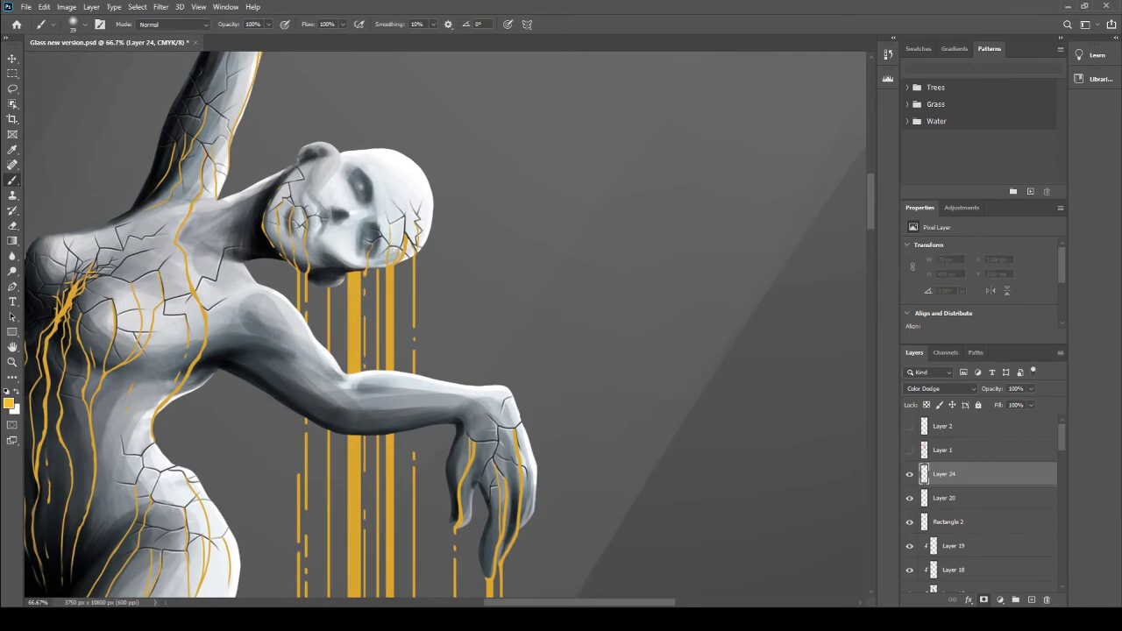
# Step: Clip a new layer to the Layer 20 stripes and paint a thin stream beside the arm
pyautogui.click(944, 498)
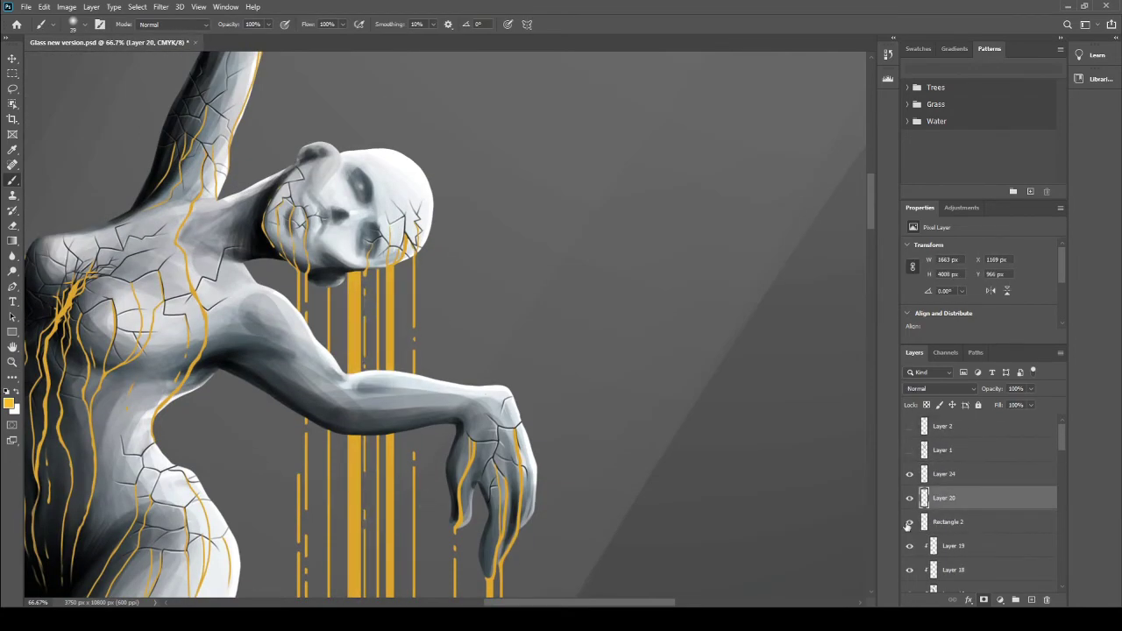
pyautogui.hotkey('ctrl', 'alt', 'g')
pyautogui.hotkey('ctrl', '-')
pyautogui.hotkey('ctrl', '-')
pyautogui.moveTo(454, 89); pyautogui.dragTo(455, 596)
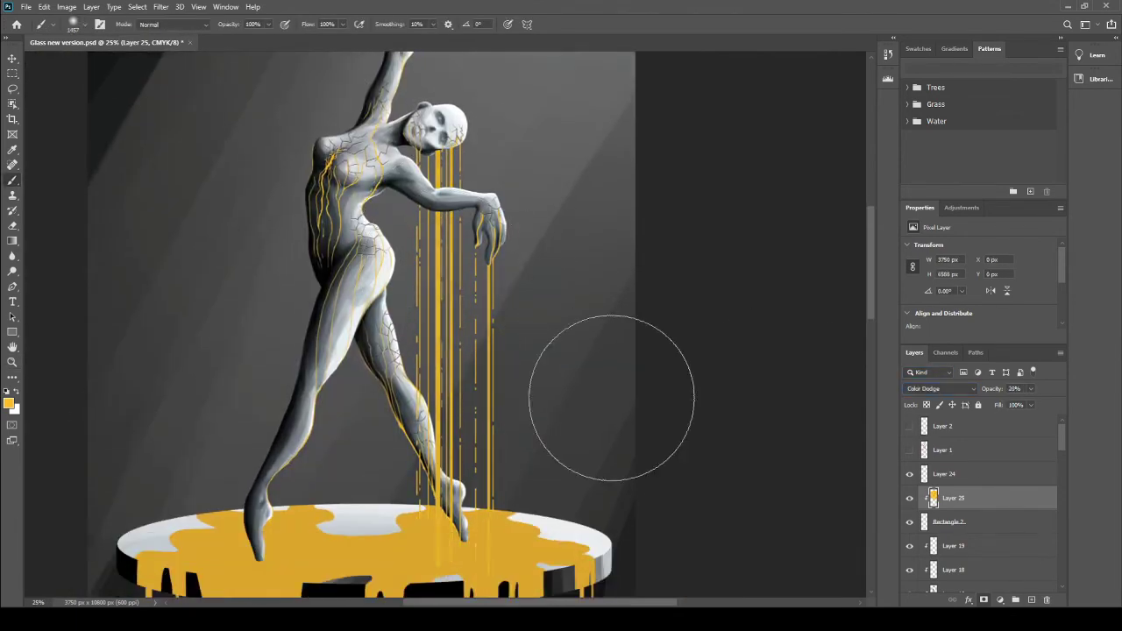
# Step: Paint more glowing strokes over the falling gold streams
pyautogui.moveTo(438, 153)
pyautogui.mouseDown()
pyautogui.moveTo(438, 566)
pyautogui.moveTo(451, 537)
pyautogui.mouseUp()
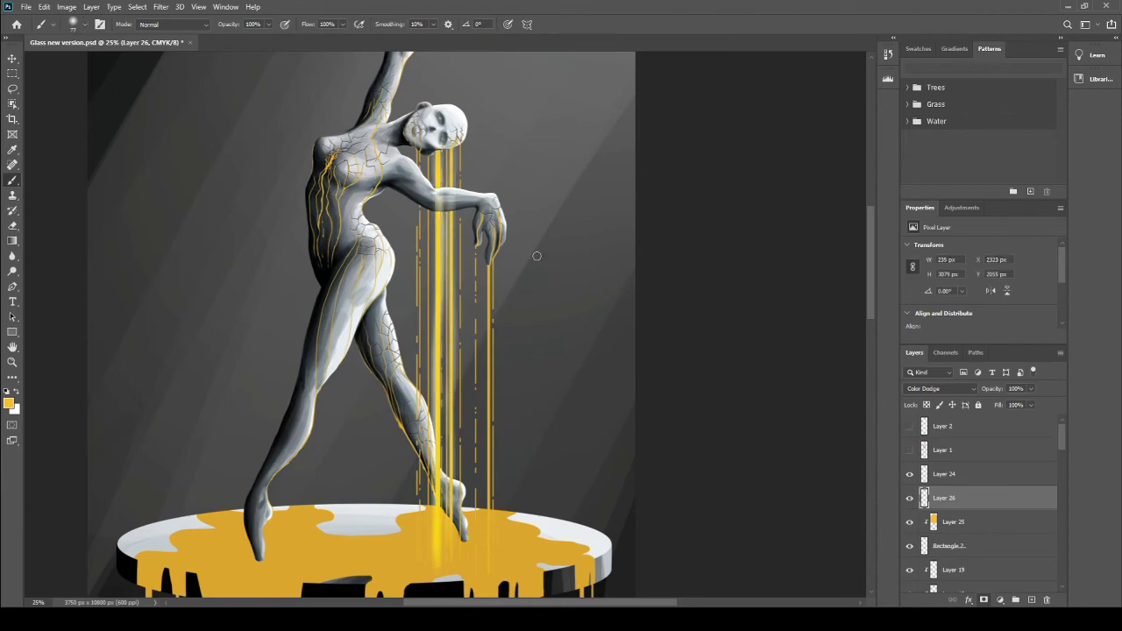
pyautogui.moveTo(492, 228); pyautogui.dragTo(491, 545)
pyautogui.keyDown('alt'); pyautogui.scroll(4, 439, 119); pyautogui.keyUp('alt')
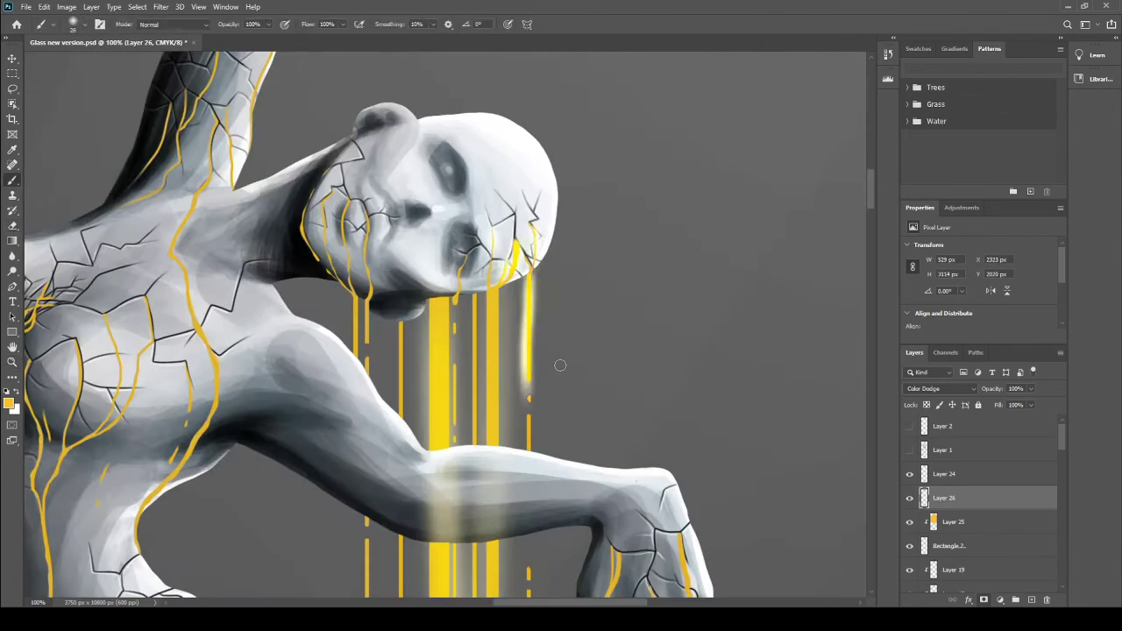
pyautogui.scroll(-3, 526, 438)
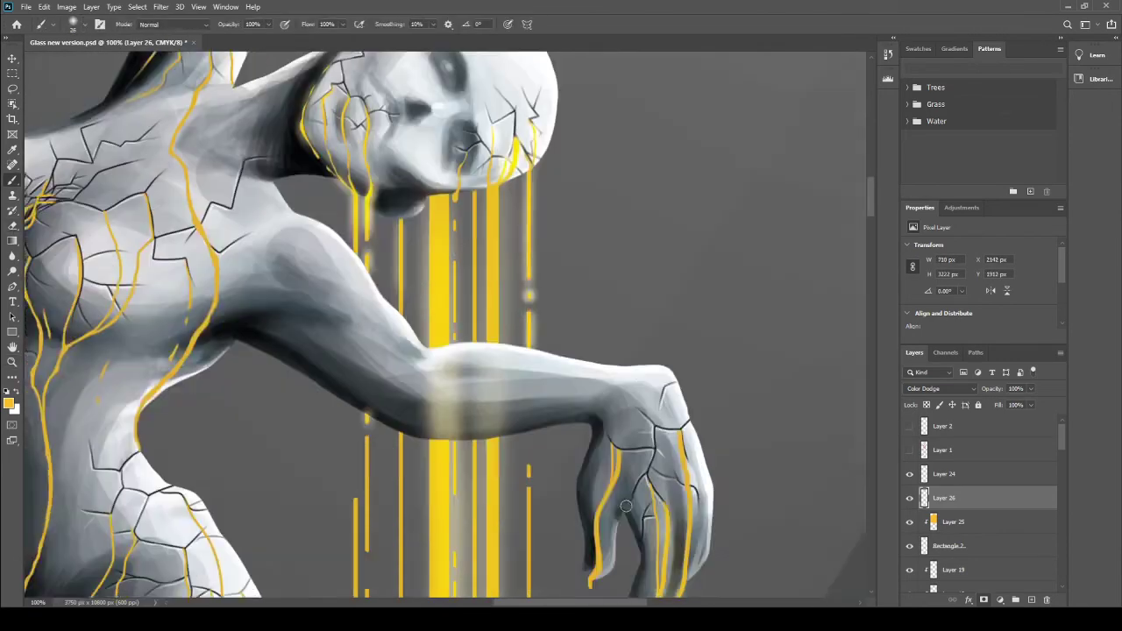
pyautogui.scroll(-2, 597, 527)
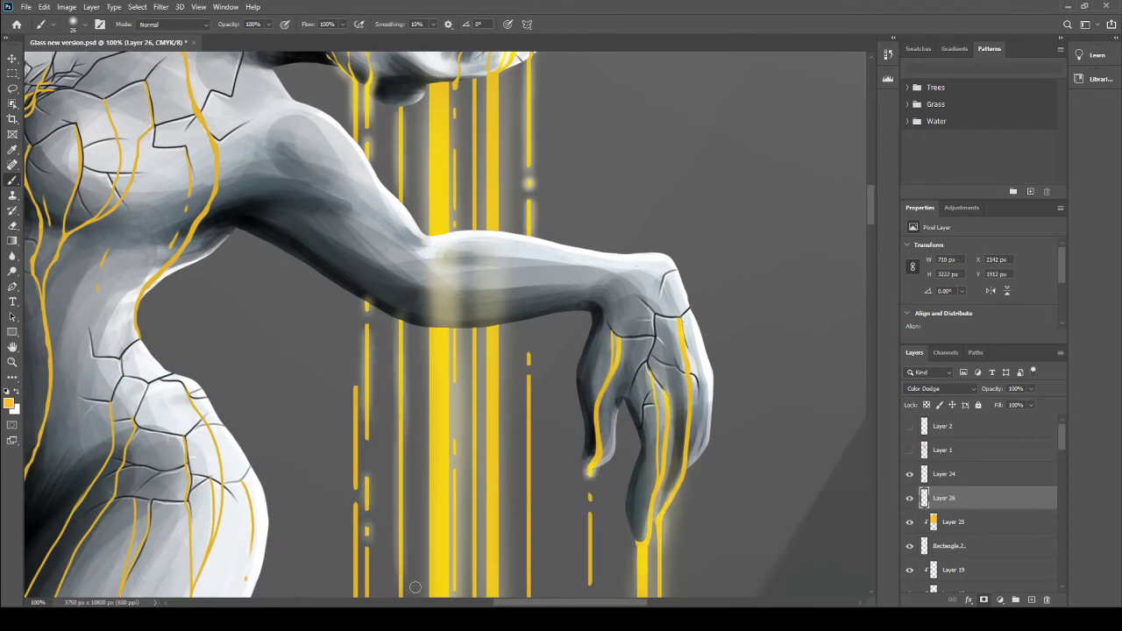
pyautogui.scroll(-5, 526, 395)
pyautogui.scroll(-1, 703, 429)
pyautogui.scroll(-4, 703, 429)
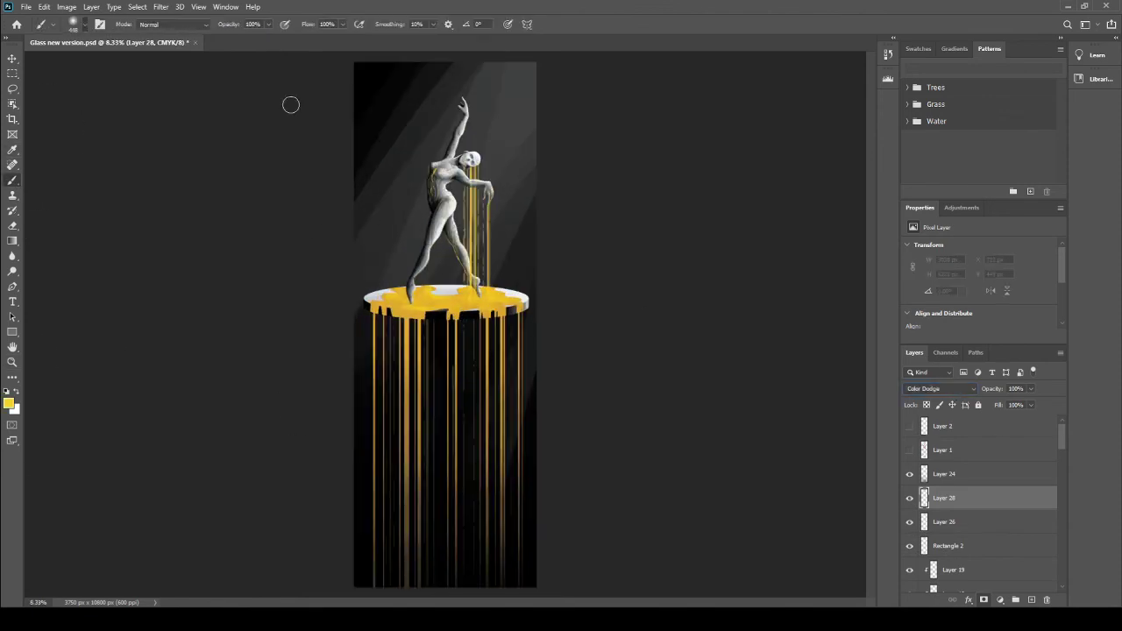
# Step: Paint a gold drip down the dancer's leg and dark shadows across the gold tabletop
pyautogui.moveTo(471, 167); pyautogui.dragTo(476, 272)
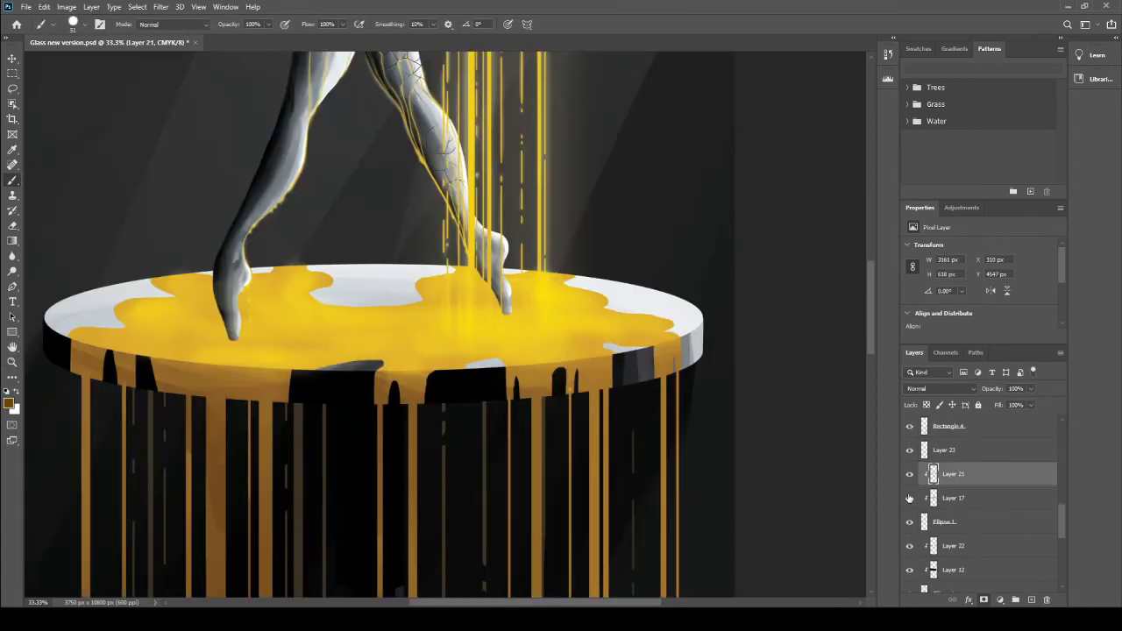
pyautogui.moveTo(468, 317)
pyautogui.mouseDown()
pyautogui.moveTo(263, 364)
pyautogui.moveTo(281, 364)
pyautogui.moveTo(211, 368)
pyautogui.moveTo(80, 350)
pyautogui.mouseUp()
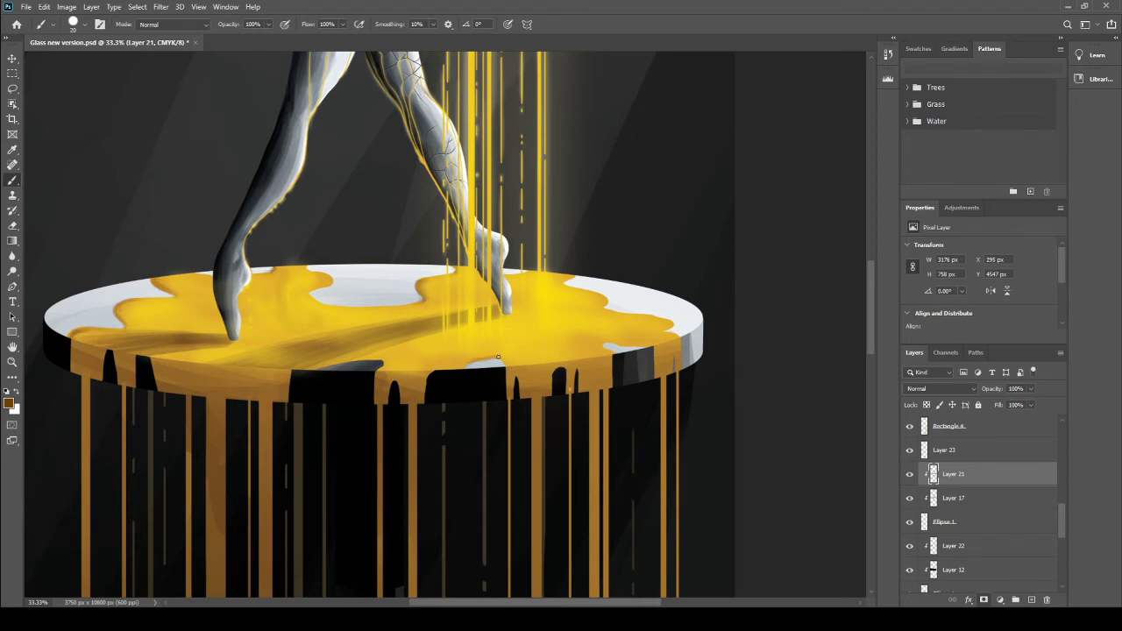
pyautogui.hotkey('ctrl', 'shift', 'alt', 'n')
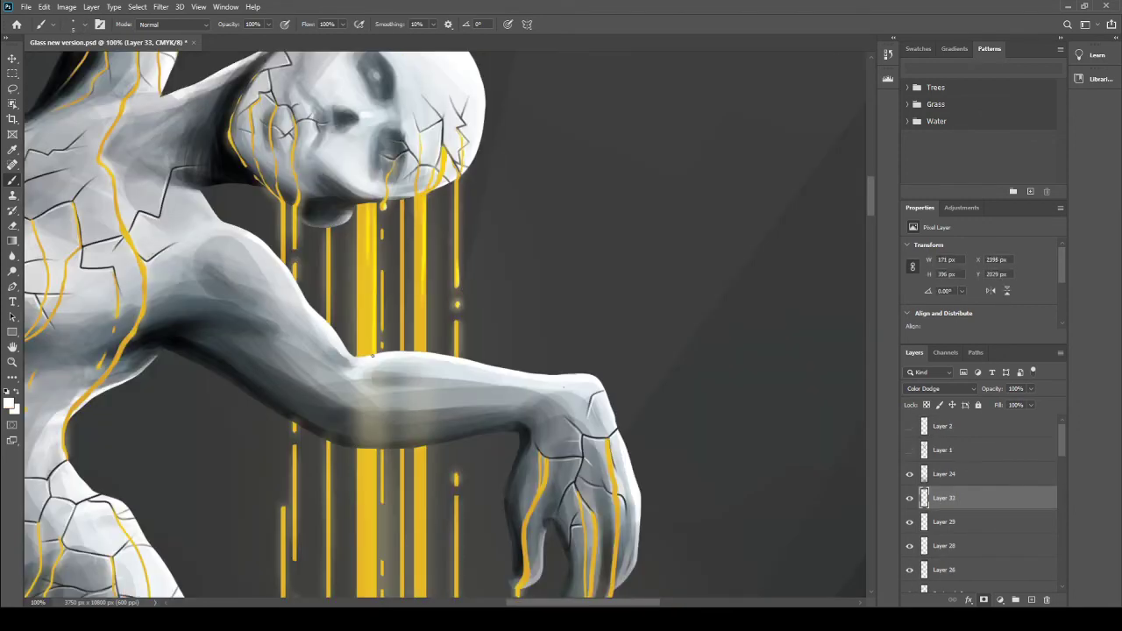
# Step: On a new highlight layer, brighten the gold streams under the dancer's neck
pyautogui.hotkey('ctrl', 'shift', 'alt', 'n')
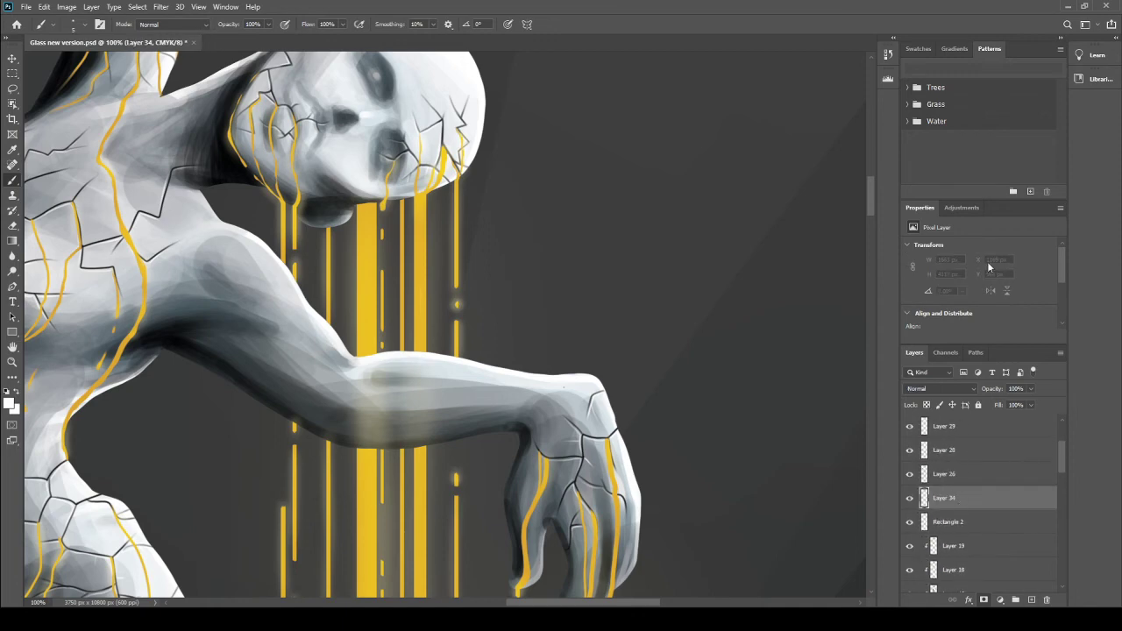
pyautogui.moveTo(376, 203); pyautogui.dragTo(375, 355)
pyautogui.moveTo(426, 200); pyautogui.dragTo(426, 365)
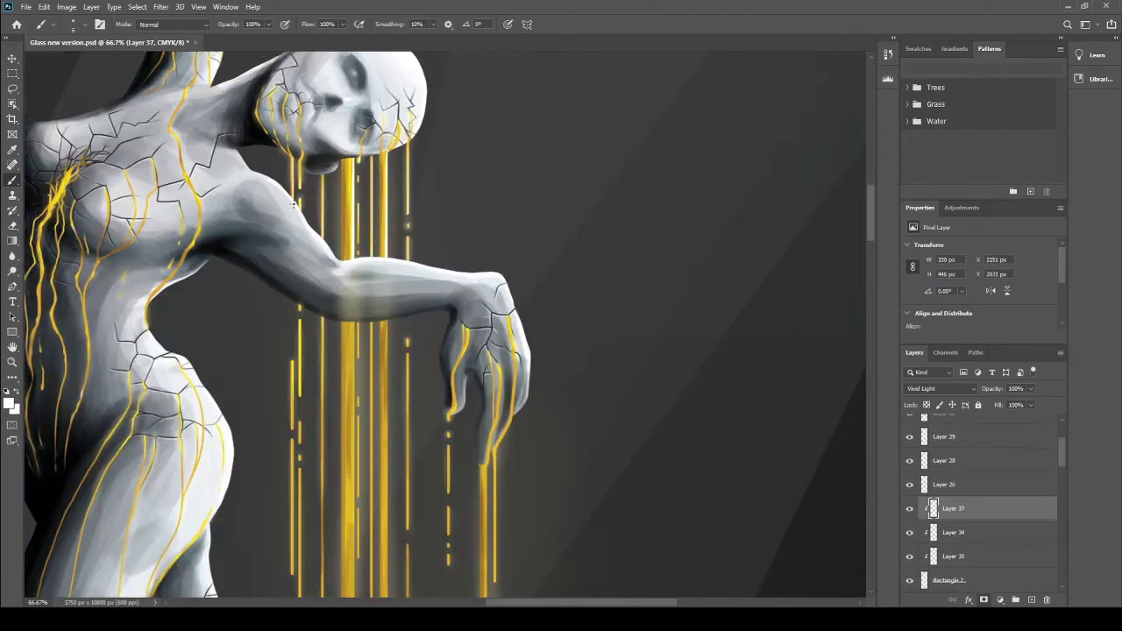
pyautogui.scroll(-3, 354, 351)
pyautogui.scroll(-1, 354, 351)
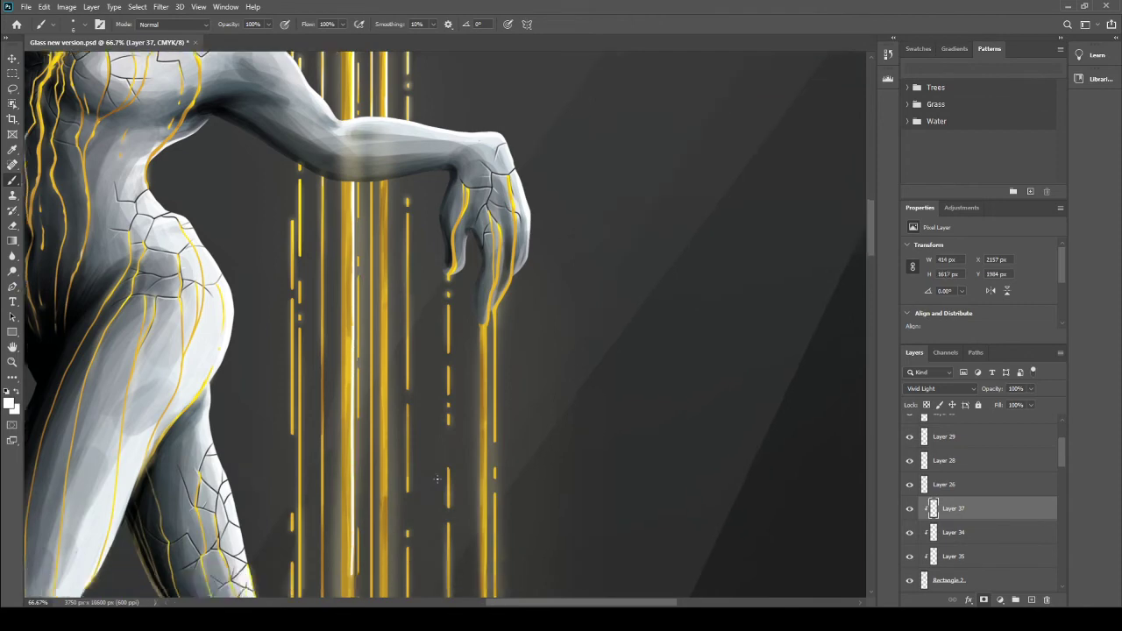
pyautogui.scroll(-5, 354, 350)
pyautogui.scroll(-5, 354, 351)
# Step: Paint a new bright gold stream down into the puddle and bring the pool into view
pyautogui.moveTo(388, 76); pyautogui.dragTo(392, 596)
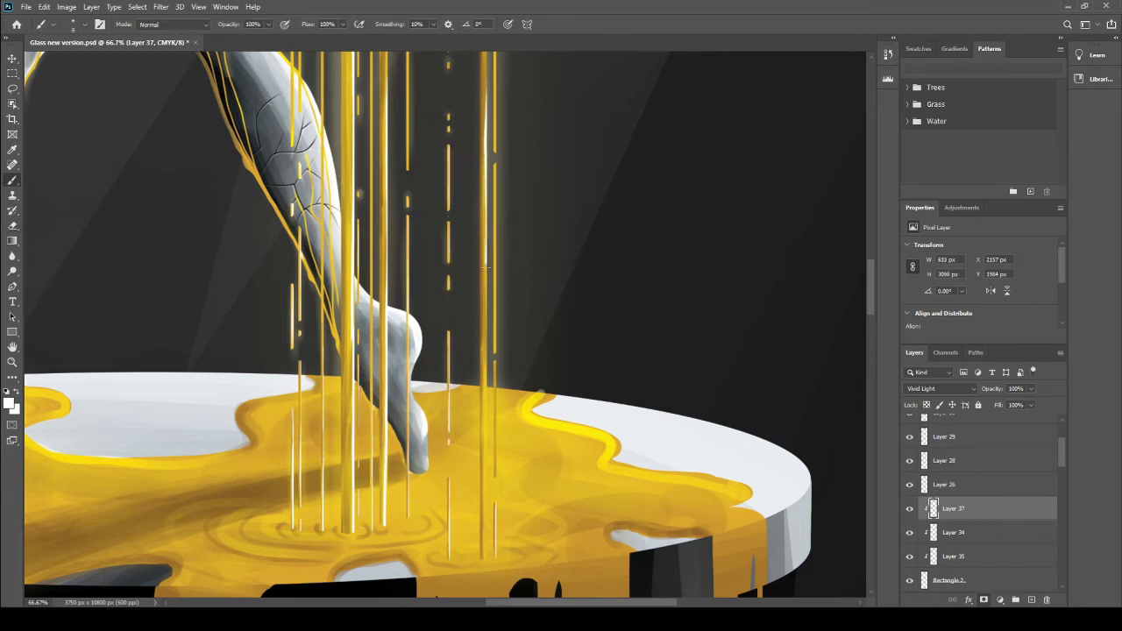
pyautogui.moveTo(408, 170); pyautogui.dragTo(408, 77)
pyautogui.scroll(3, 387, 367)
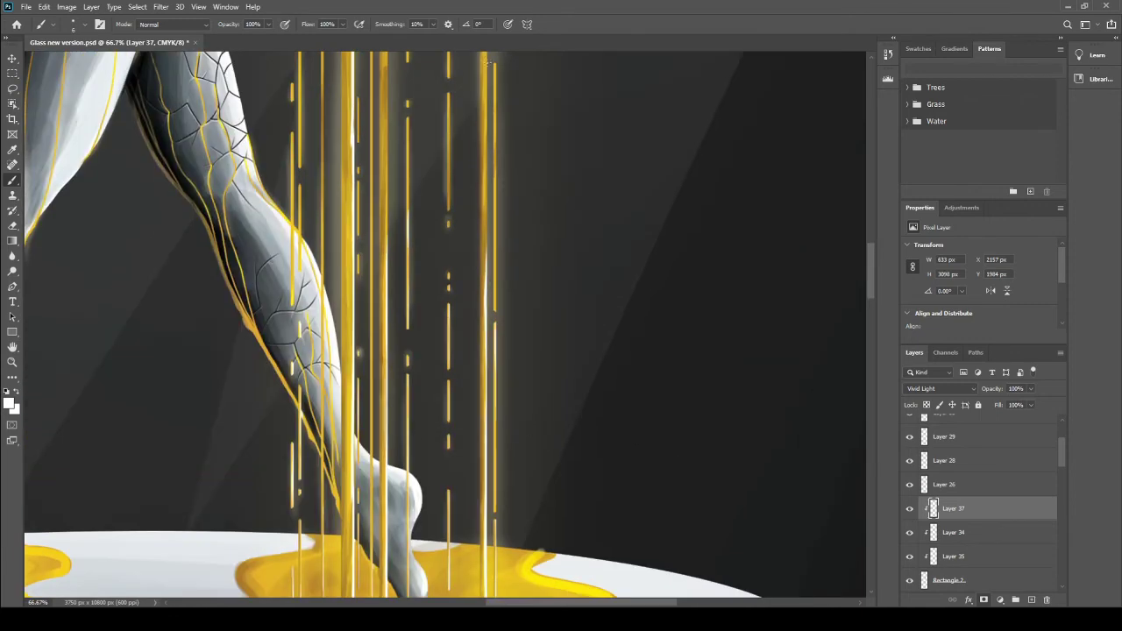
pyautogui.moveTo(489, 63); pyautogui.dragTo(509, 421)
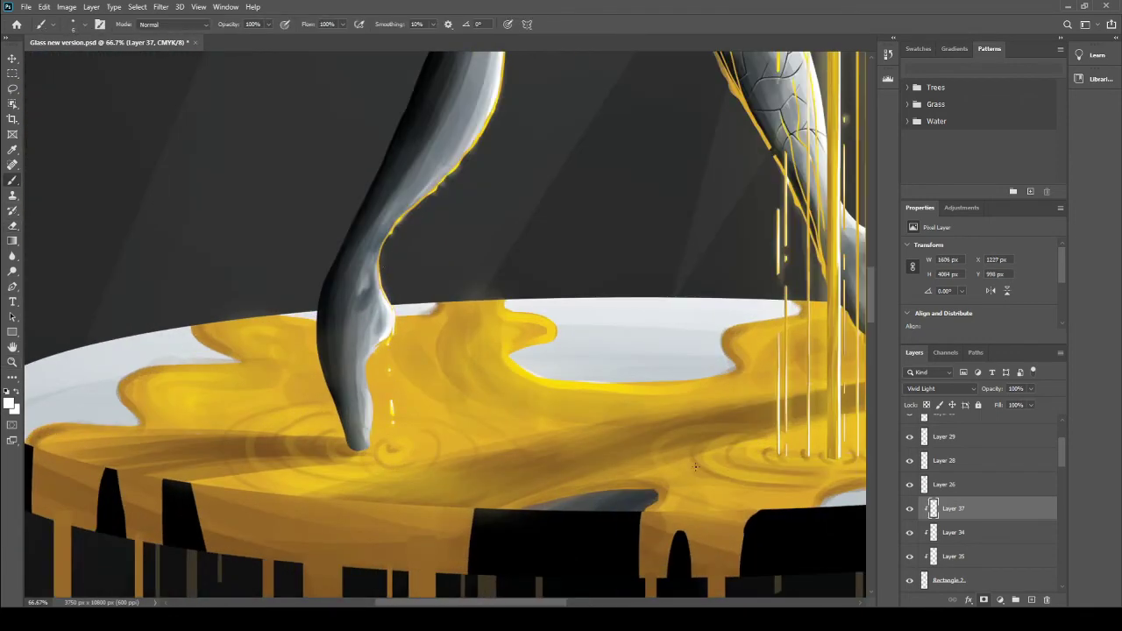
pyautogui.hotkey('ctrl', 'shift', 'alt', 'n')
# Step: Set the highlight layer to Vivid Light and paint white highlights along the puddle edges
pyautogui.moveTo(502, 303); pyautogui.dragTo(549, 326)
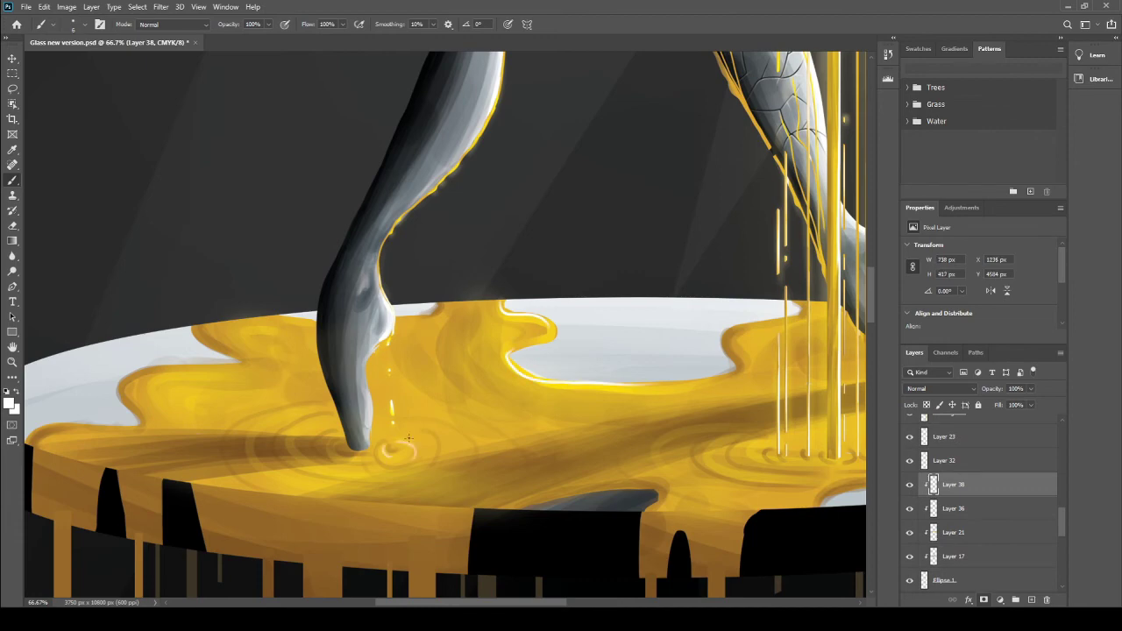
pyautogui.hotkey('shift', 'alt', 'v')
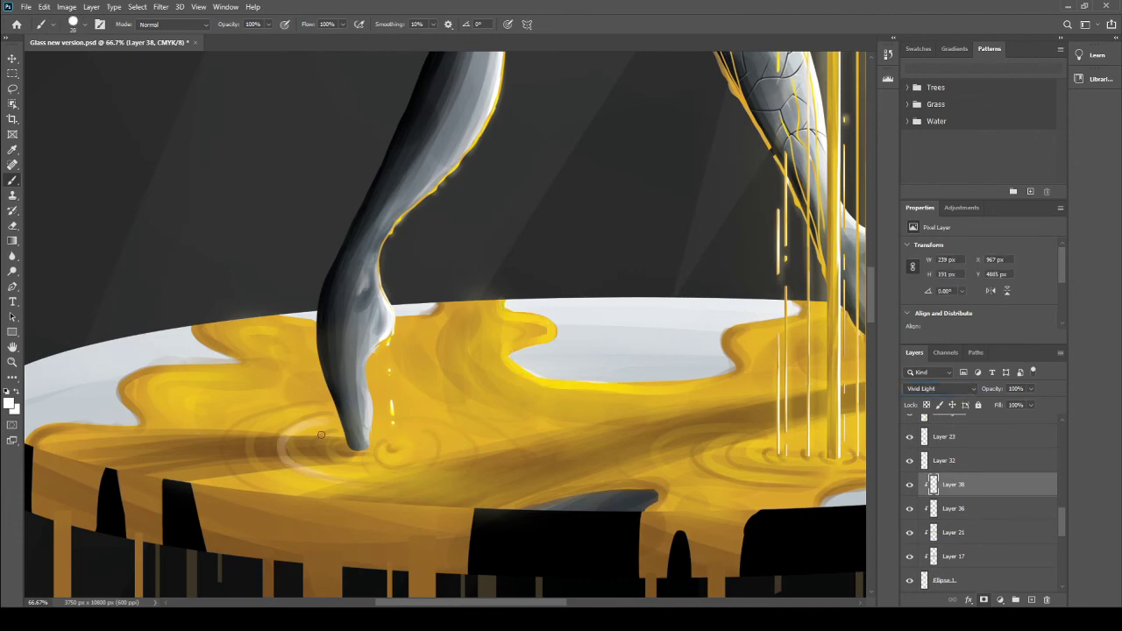
pyautogui.moveTo(280, 447); pyautogui.dragTo(431, 479)
pyautogui.moveTo(506, 334)
pyautogui.mouseDown()
pyautogui.moveTo(614, 390)
pyautogui.moveTo(736, 368)
pyautogui.mouseUp()
pyautogui.moveTo(731, 340); pyautogui.dragTo(793, 321)
pyautogui.moveTo(480, 333); pyautogui.dragTo(493, 382)
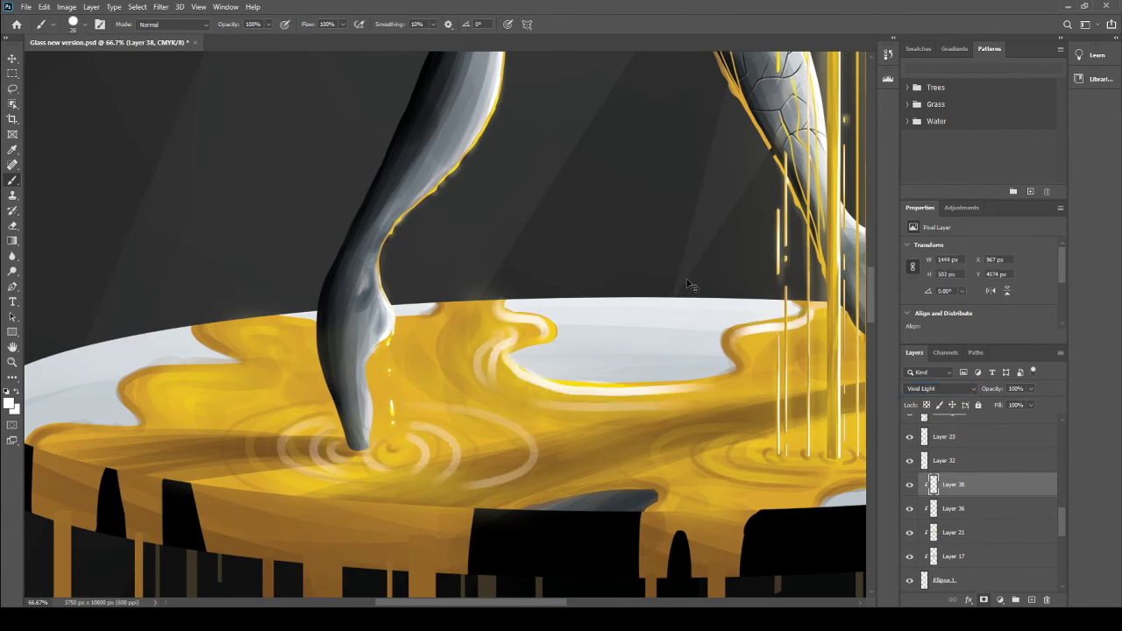
# Step: Paint wavy highlights on the right puddles and ripple rings where the streams land
pyautogui.hscroll(5, 282, 452)
pyautogui.moveTo(623, 403); pyautogui.dragTo(701, 375)
pyautogui.moveTo(517, 368); pyautogui.dragTo(578, 332)
pyautogui.moveTo(619, 458); pyautogui.dragTo(675, 443)
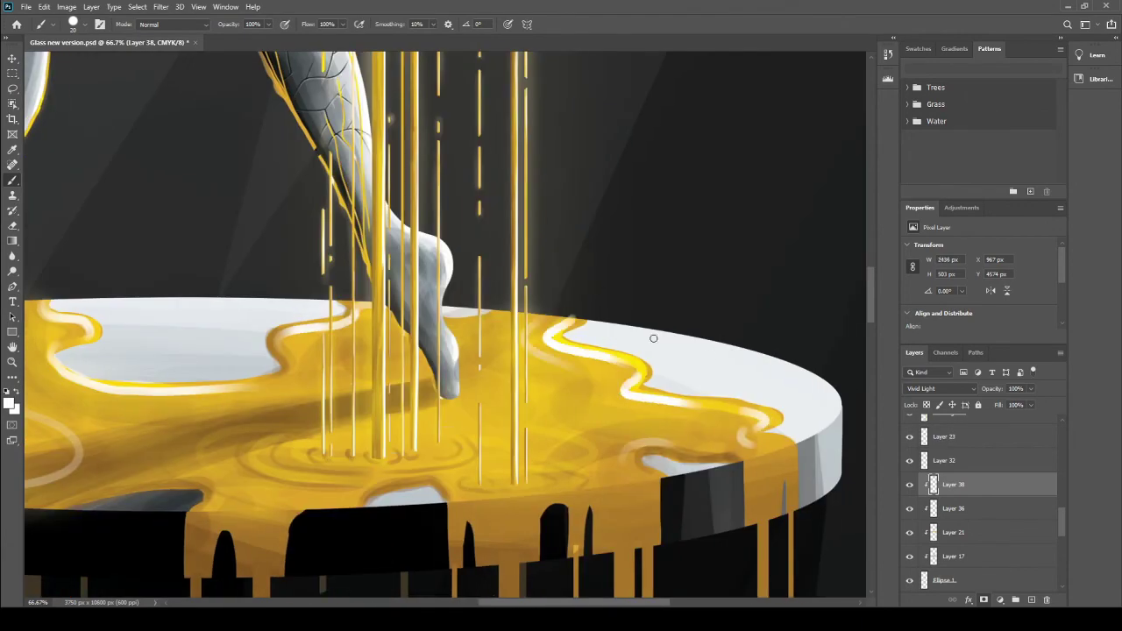
pyautogui.moveTo(526, 382); pyautogui.dragTo(601, 447)
pyautogui.moveTo(442, 430); pyautogui.dragTo(474, 465)
pyautogui.moveTo(280, 460); pyautogui.dragTo(338, 438)
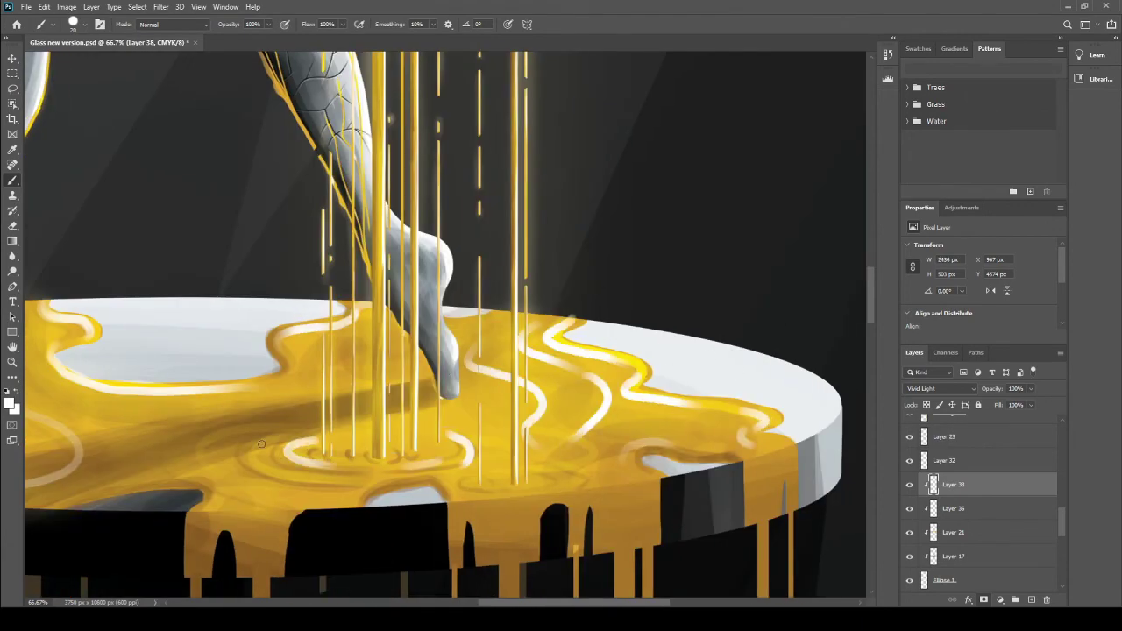
pyautogui.moveTo(241, 442); pyautogui.dragTo(289, 500)
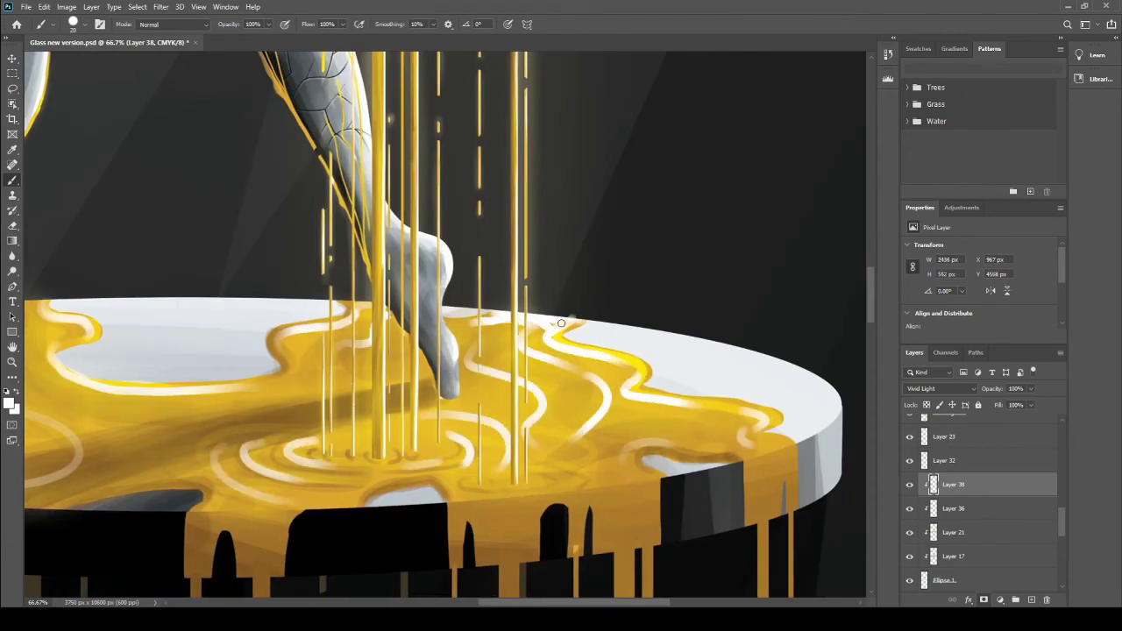
pyautogui.moveTo(113, 392); pyautogui.dragTo(139, 410)
pyautogui.hotkey('ctrl', '0')
pyautogui.hotkey('ctrl', '+')
pyautogui.hotkey('ctrl', '+')
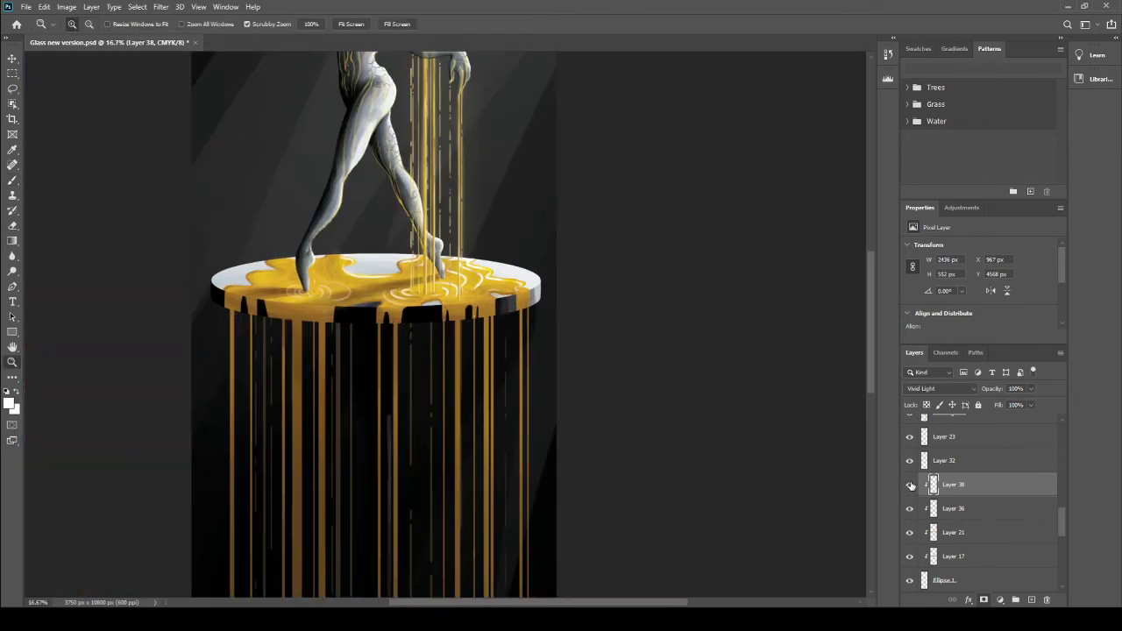
# Step: Set the highlight layer's opacity to 78% and zoom in on the dancer's legs and pedestal
pyautogui.press('7')
pyautogui.press('8')
pyautogui.hotkey('ctrl', '0')
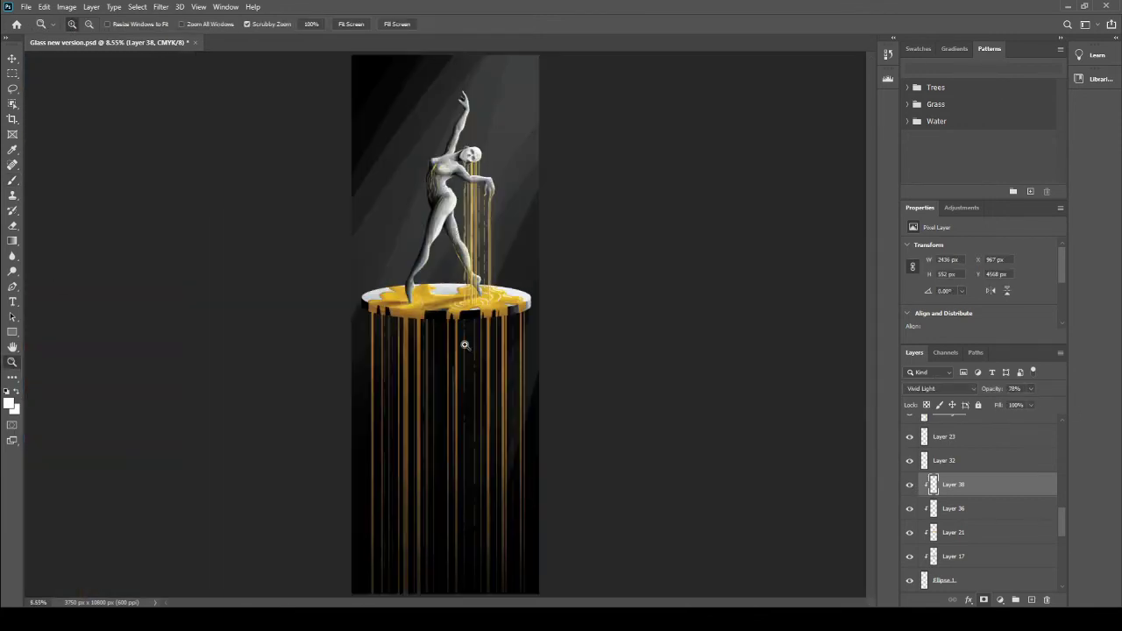
pyautogui.click(254, 42)
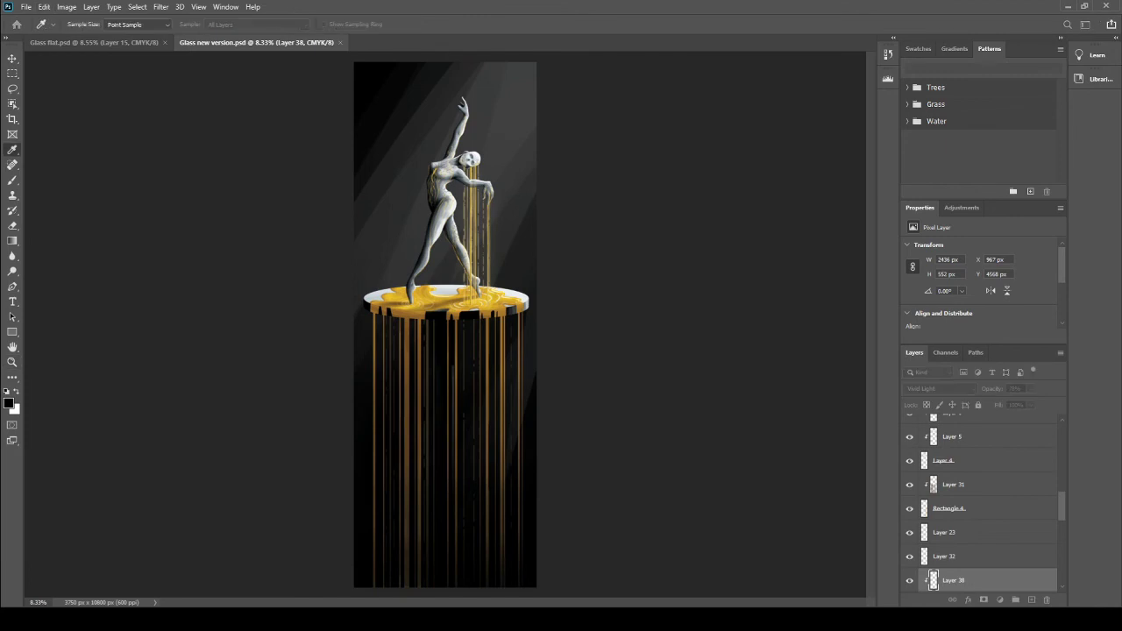
pyautogui.click(480, 235)
pyautogui.click(481, 234)
# Step: Switch Layer 26 to Vivid Light blending and zoom to 100% on the gold streams
pyautogui.click(909, 498)
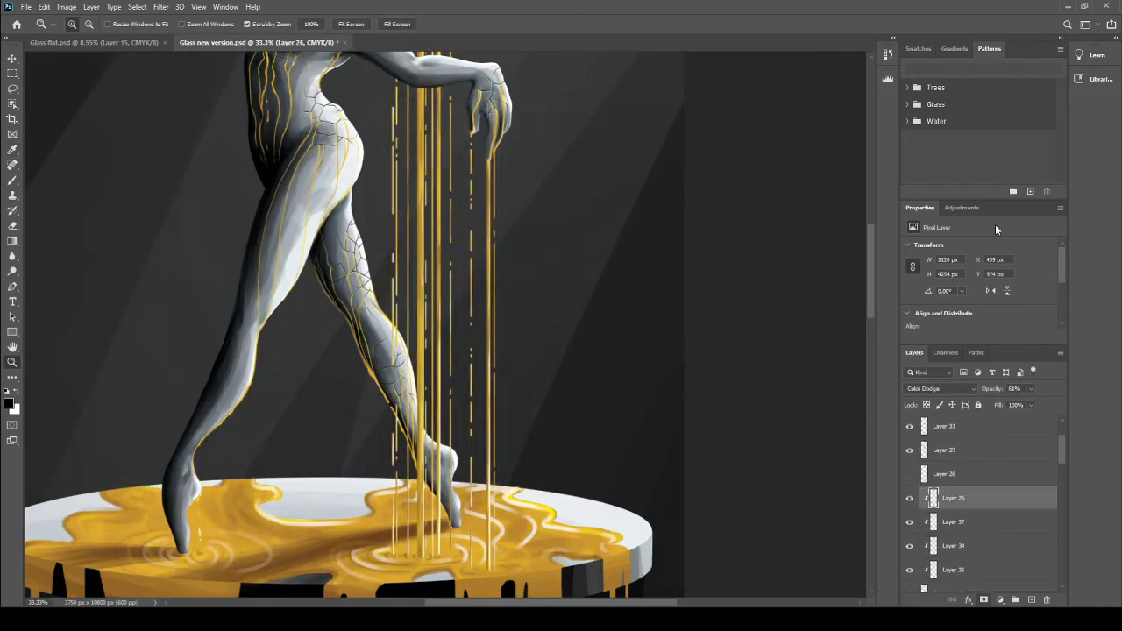
pyautogui.hotkey('alt', 'shift', 'v')
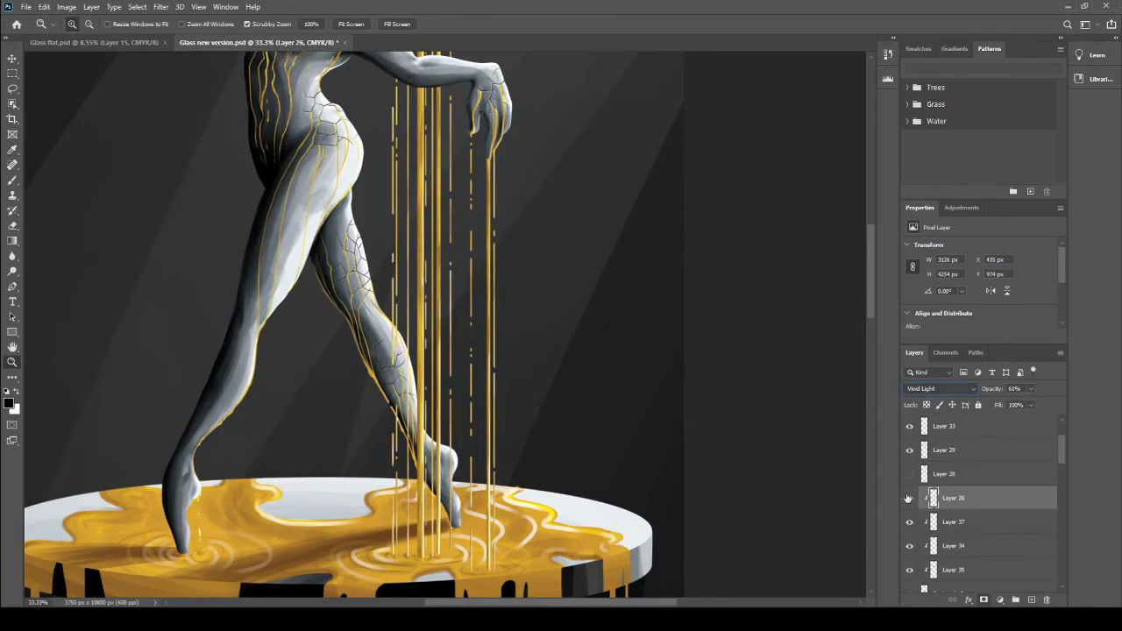
pyautogui.press('b')
pyautogui.hotkey('ctrl', '1')
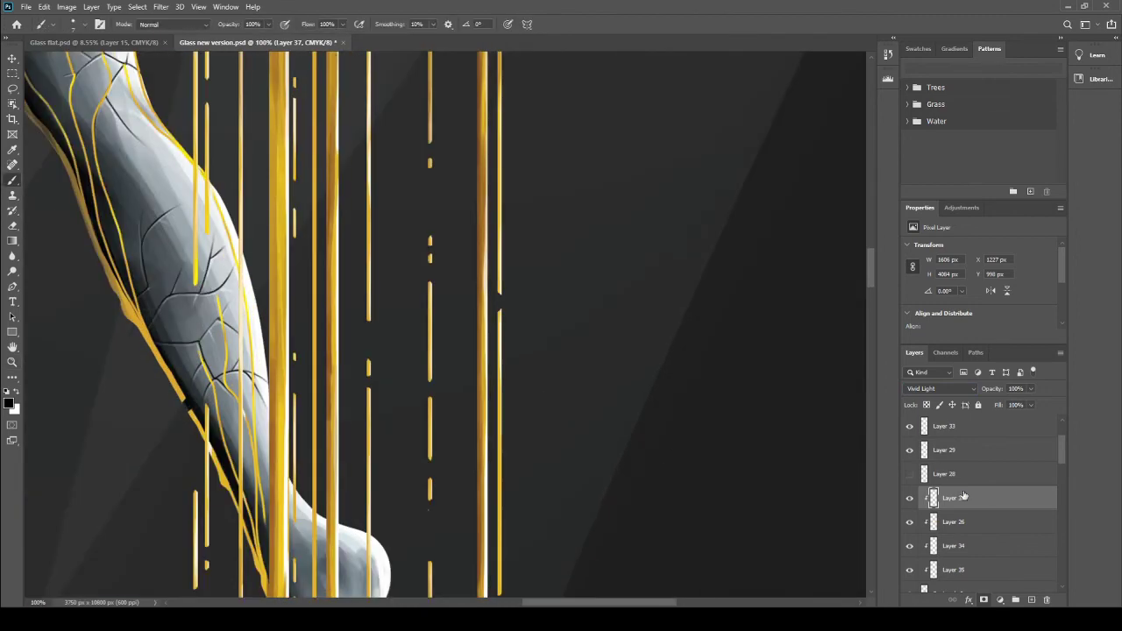
# Step: Brighten the thin gold stream under the hanging hand, then fit the whole image on screen
pyautogui.moveTo(335, 143); pyautogui.dragTo(337, 412)
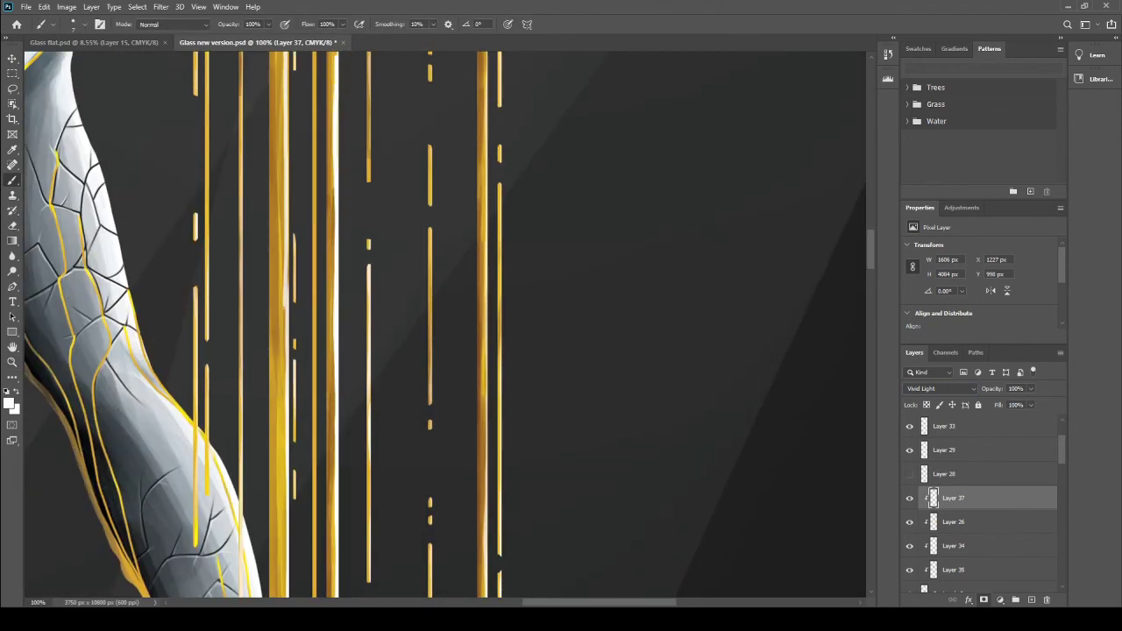
pyautogui.scroll(5, 339, 333)
pyautogui.moveTo(368, 133); pyautogui.dragTo(371, 511)
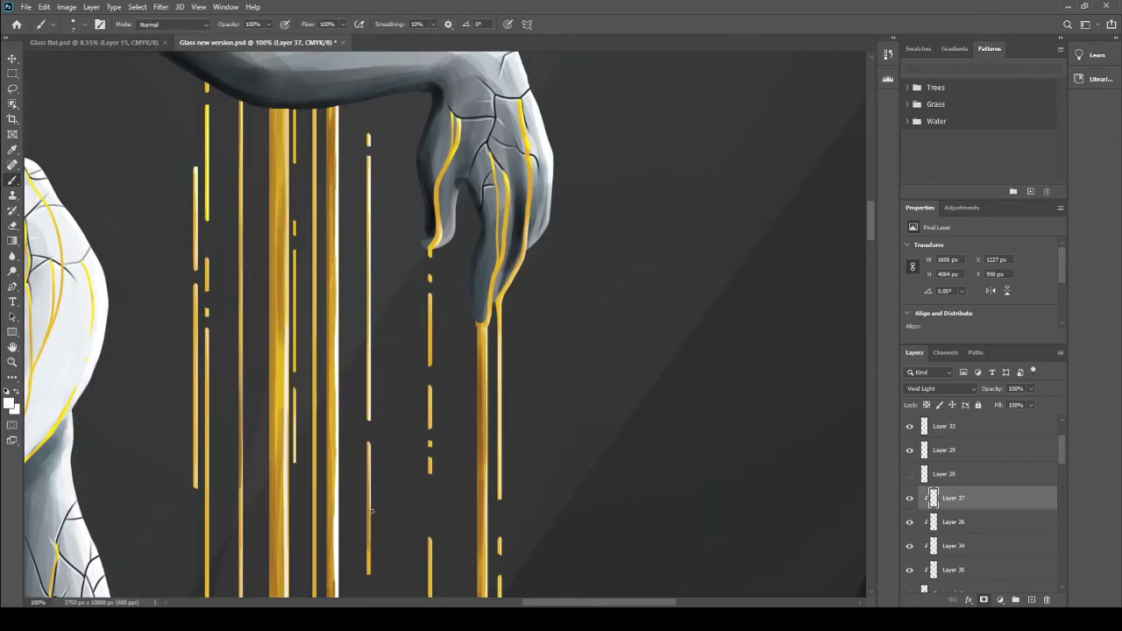
pyautogui.click(13, 362)
pyautogui.hotkey('ctrl', '-')
pyautogui.hotkey('ctrl', '-')
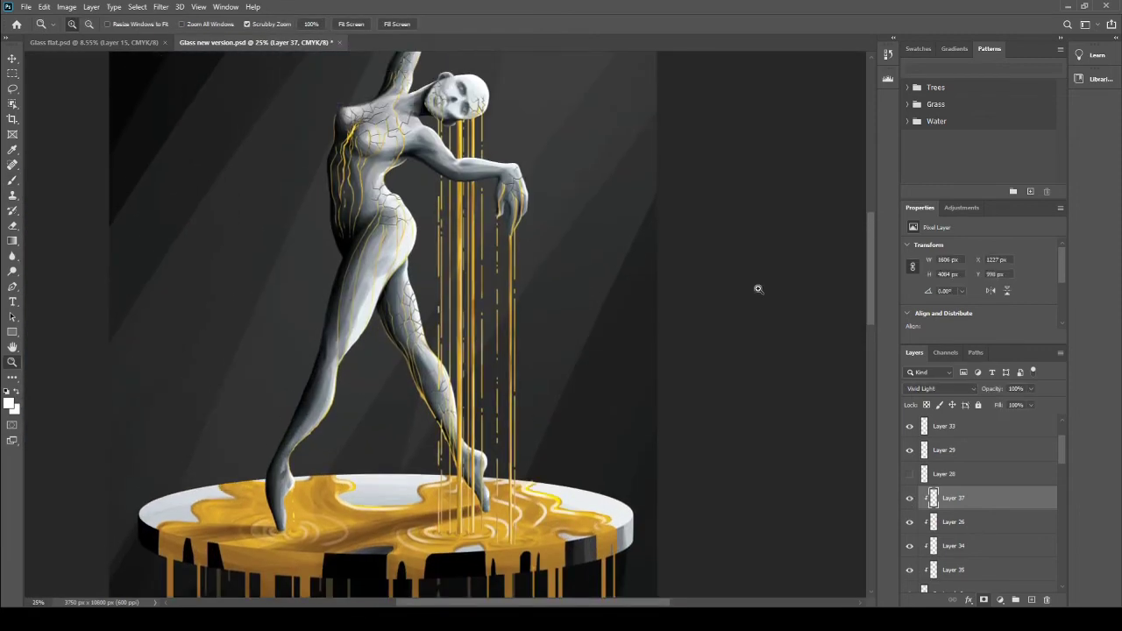
pyautogui.scroll(-5, 981, 508)
pyautogui.hotkey('ctrl', '0')
# Step: Select Layers 27 and 37, then zoom in on the dancer's legs and pedestal
pyautogui.click(944, 509)
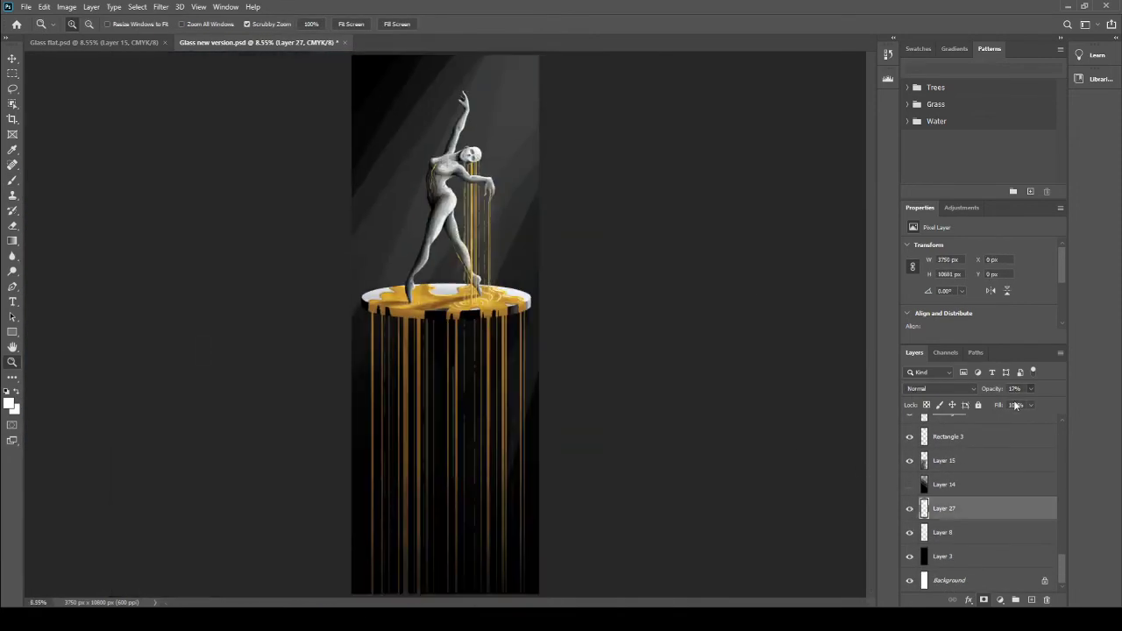
pyautogui.scroll(5, 982, 491)
pyautogui.click(929, 498)
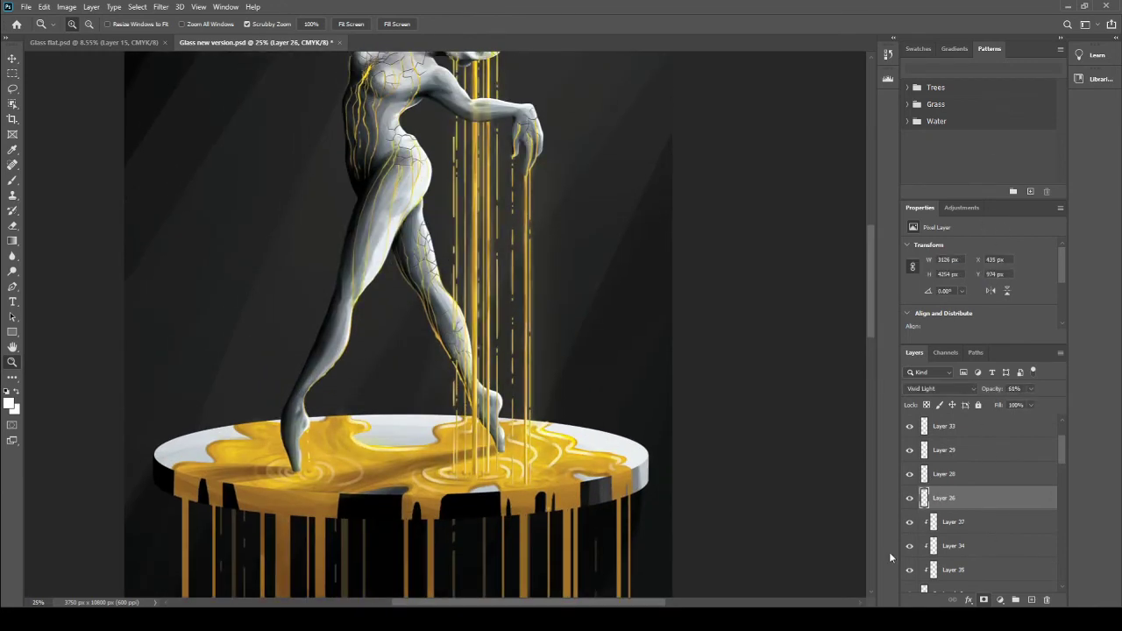
pyautogui.moveTo(213, 365); pyautogui.dragTo(539, 371)
pyautogui.scroll(-5, 951, 522)
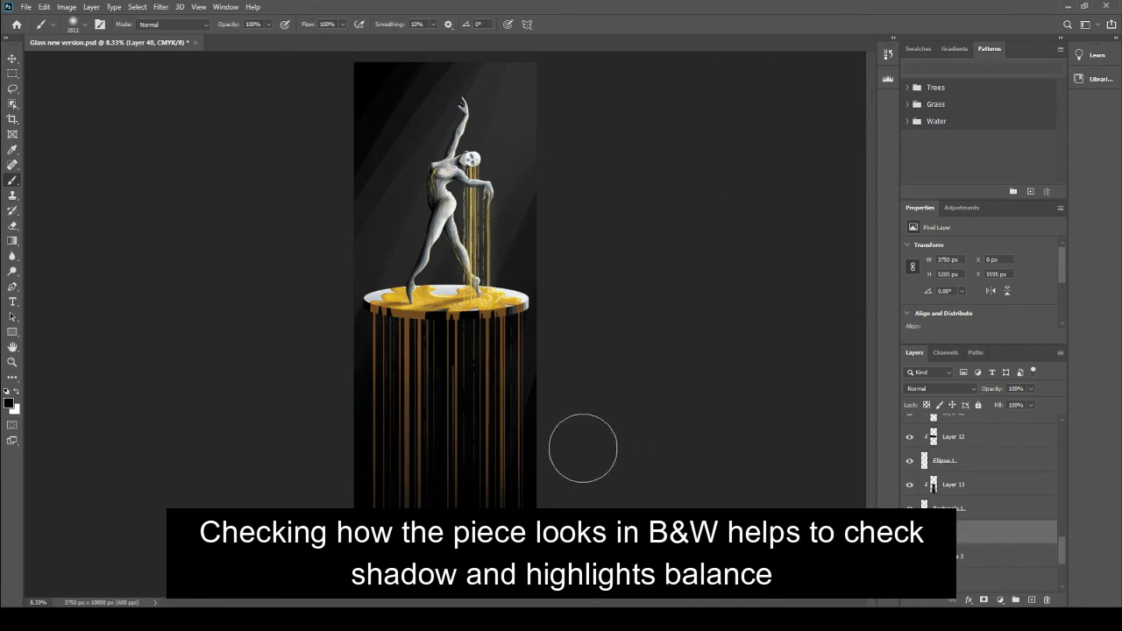
# Step: Add a new empty layer and zoom the figure to 50%
pyautogui.click(1031, 599)
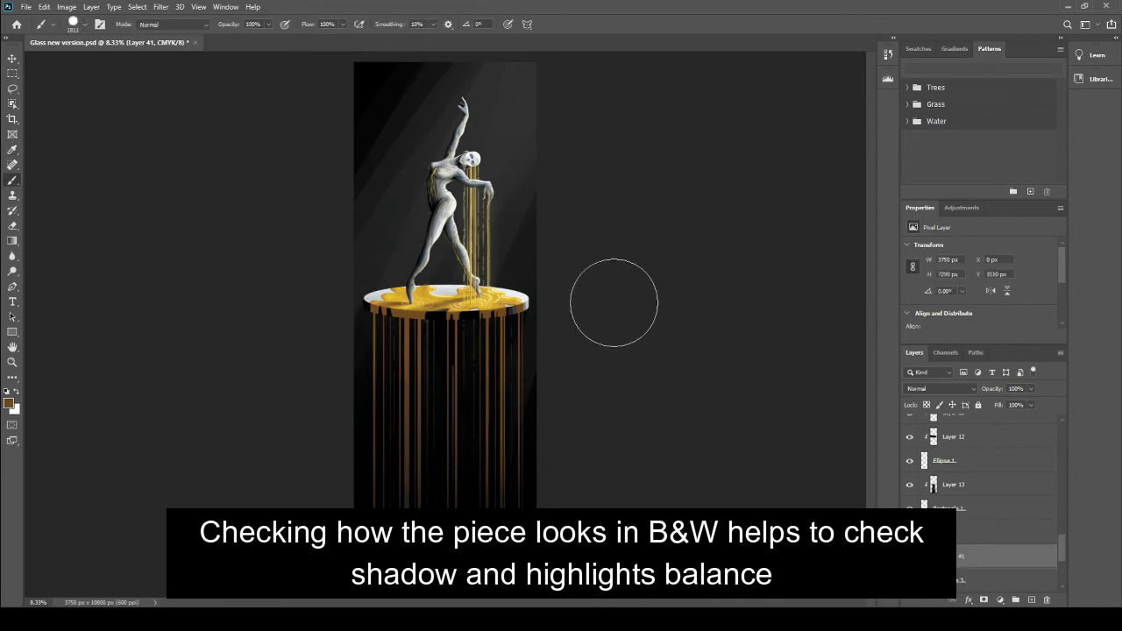
pyautogui.press('z')
pyautogui.click(560, 355)
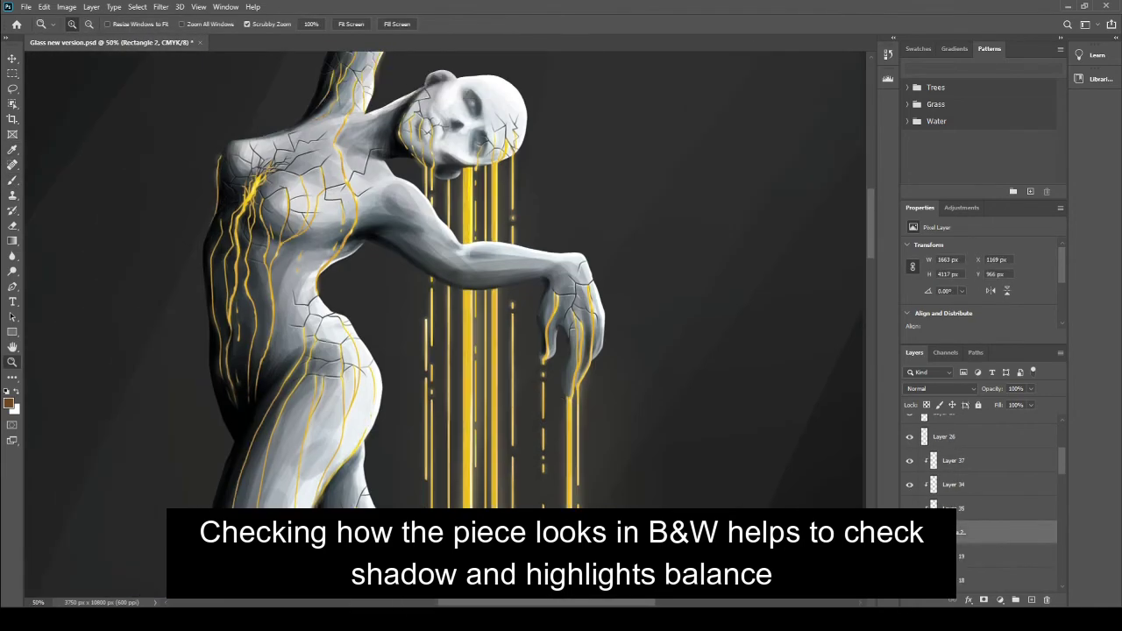
# Step: Step through Layers 26, 34 and 37, then select Layer 18
pyautogui.click(912, 437)
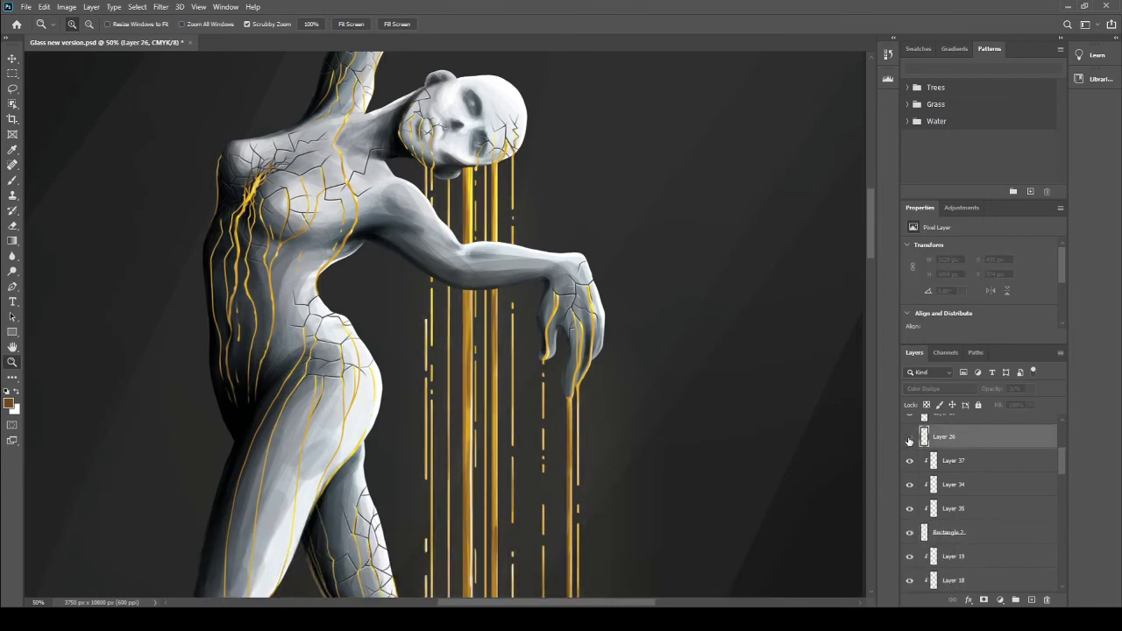
pyautogui.click(960, 484)
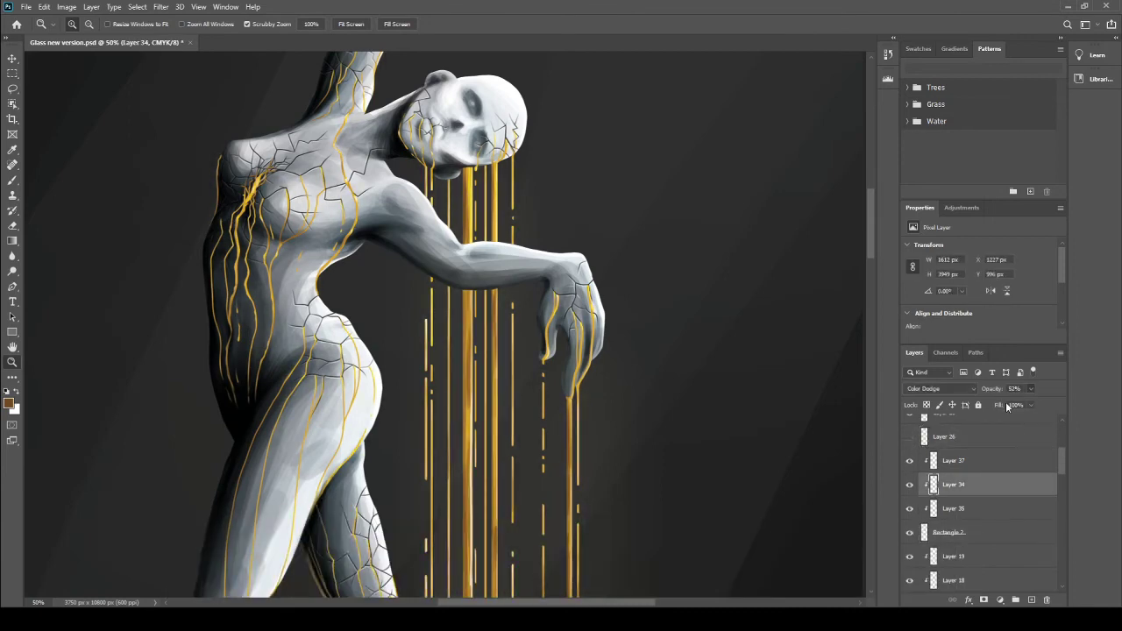
pyautogui.click(965, 461)
pyautogui.scroll(-5, 955, 460)
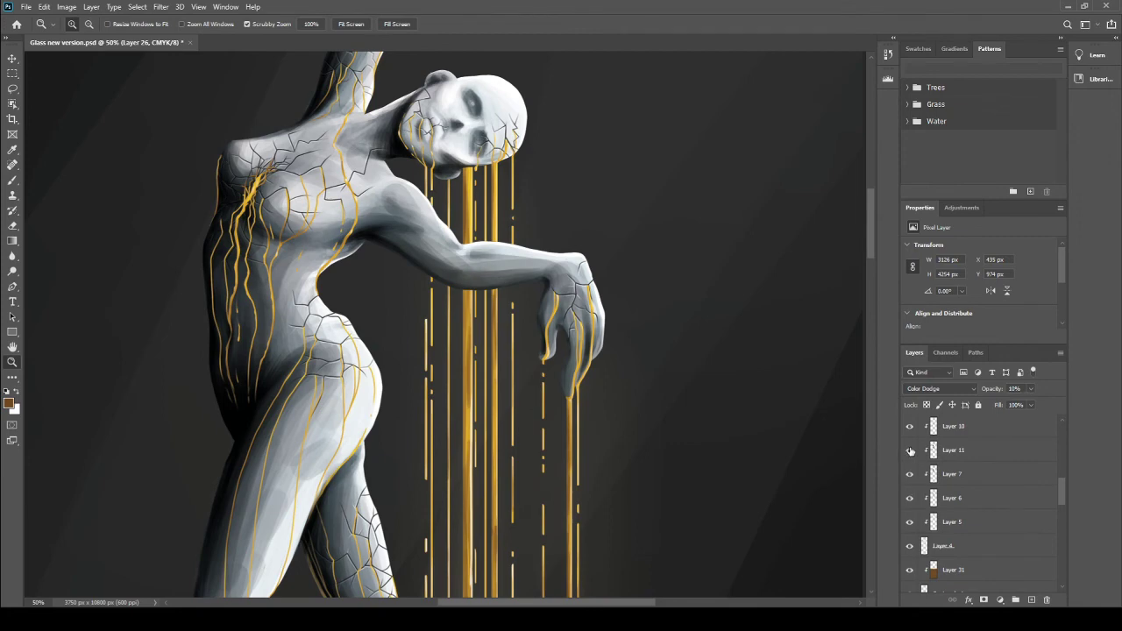
pyautogui.scroll(5, 912, 456)
pyautogui.click(930, 497)
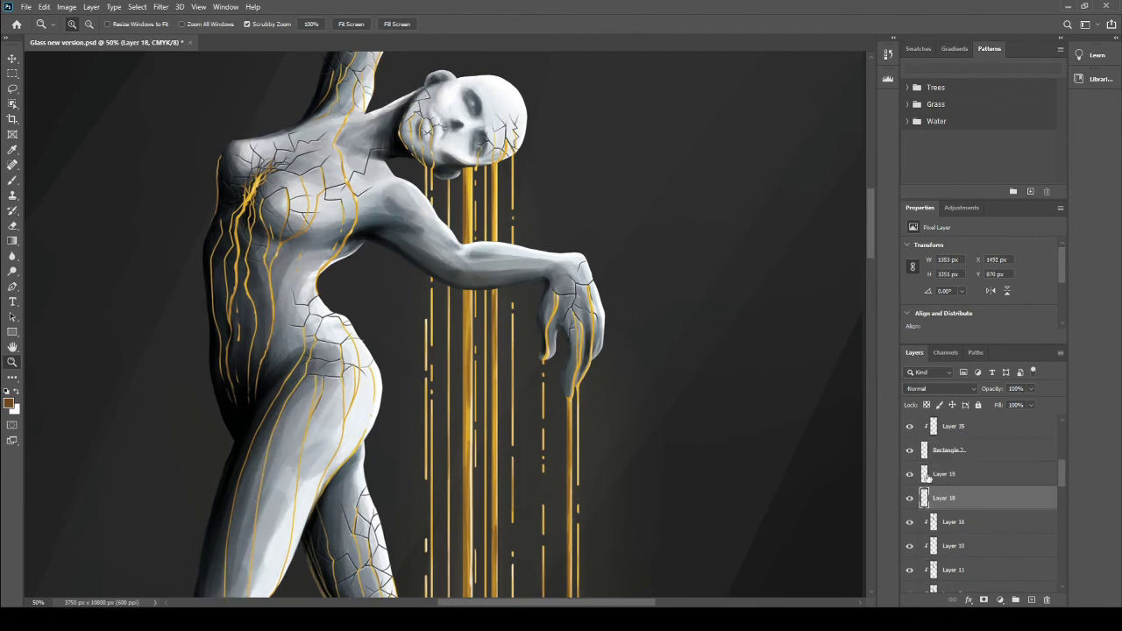
# Step: Add a new layer clipped to Layer 18 and fill it for brush painting
pyautogui.hotkey('ctrl', 'shift', 'alt', 'n')
pyautogui.press('b')
pyautogui.hotkey('ctrl', 'alt', 'g')
pyautogui.hotkey('alt', 'BackSpace')
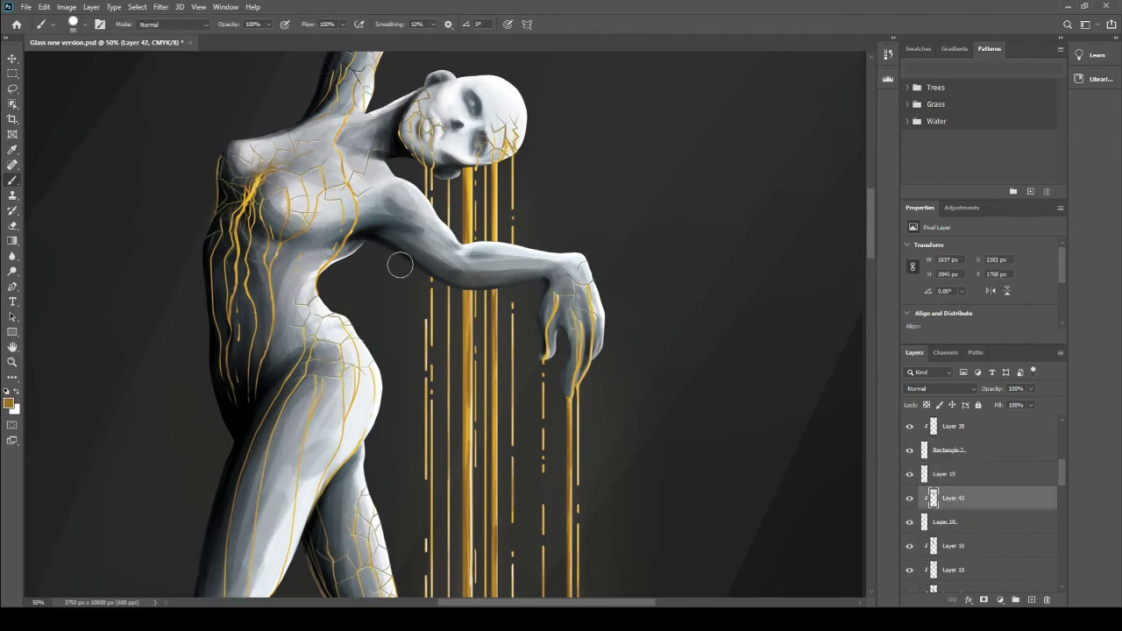
# Step: Zoom in slightly and scroll up the raised arm to inspect its gold cracks
pyautogui.scroll(-10, 399, 265)
pyautogui.scroll(15, 400, 265)
pyautogui.hotkey('ctrl', '+')
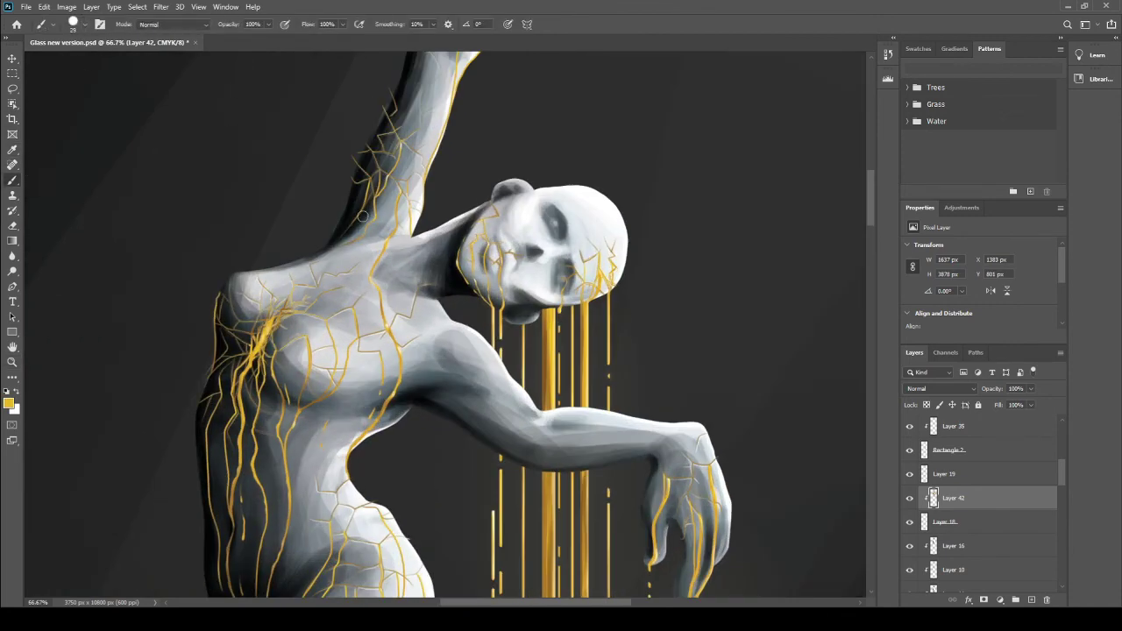
pyautogui.scroll(5, 362, 216)
pyautogui.scroll(-8, 486, 344)
pyautogui.scroll(-2, 391, 399)
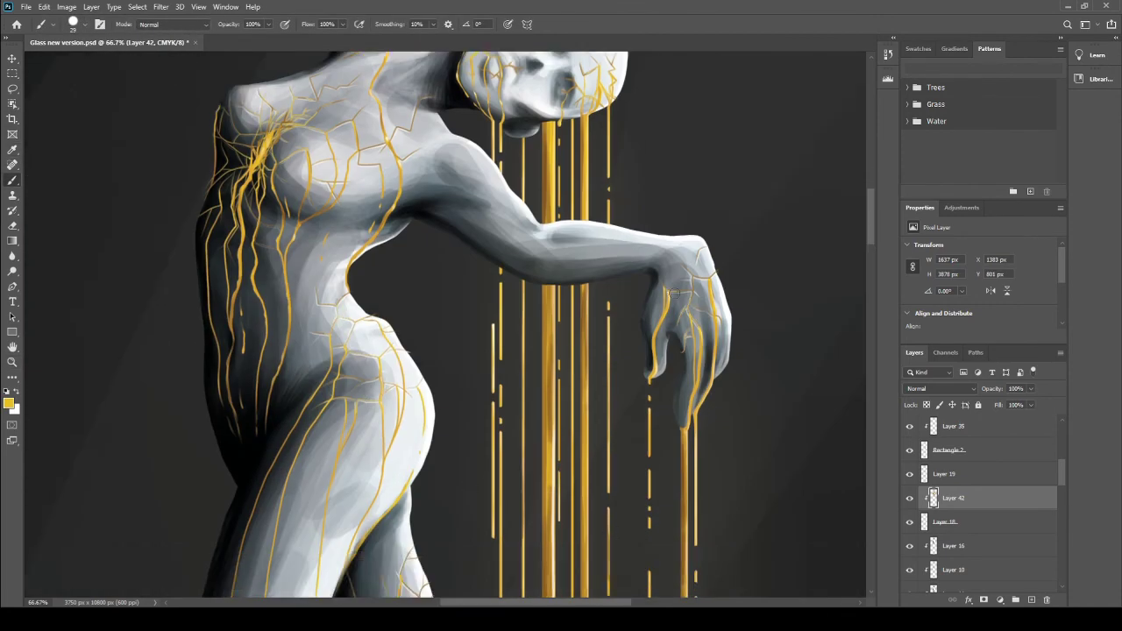
pyautogui.scroll(-8, 407, 253)
pyautogui.scroll(-3, 554, 555)
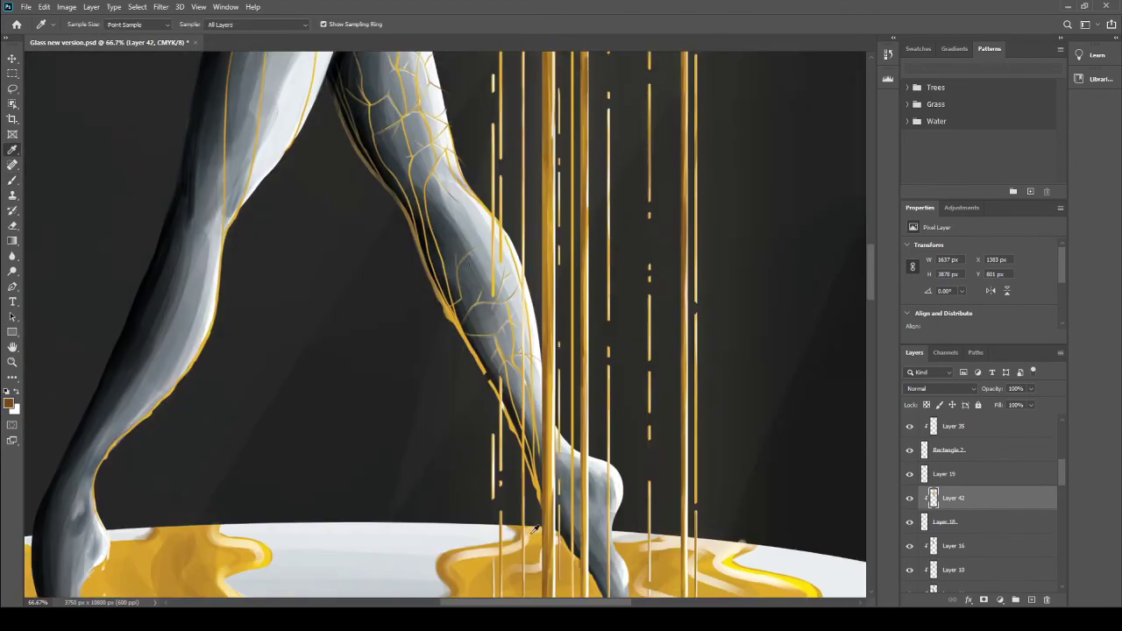
pyautogui.scroll(10, 455, 237)
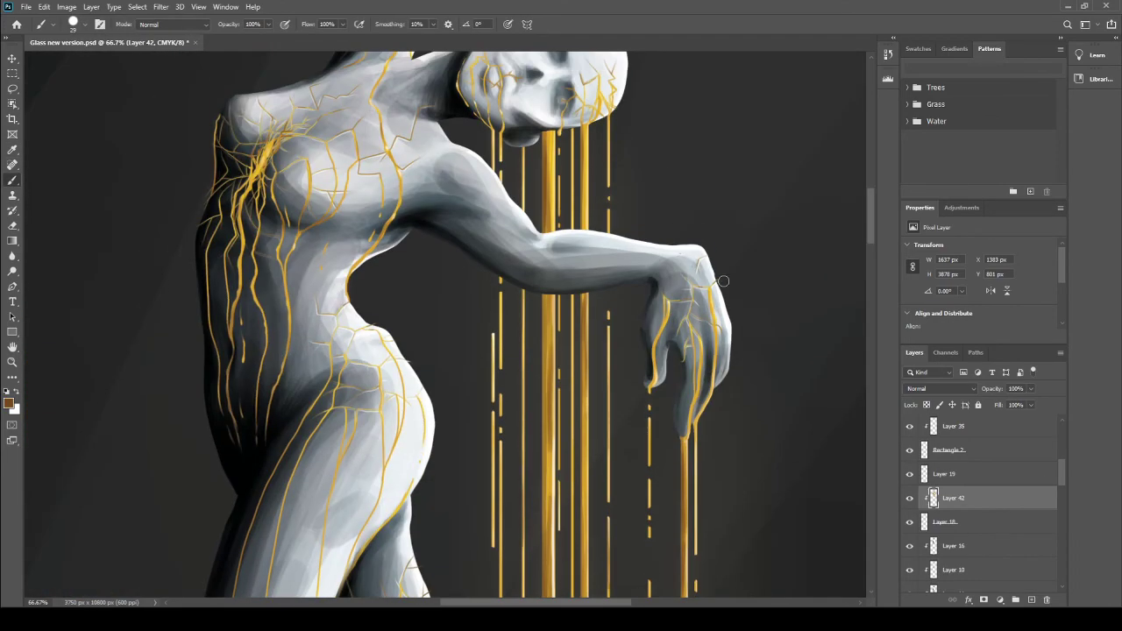
pyautogui.scroll(4, 474, 324)
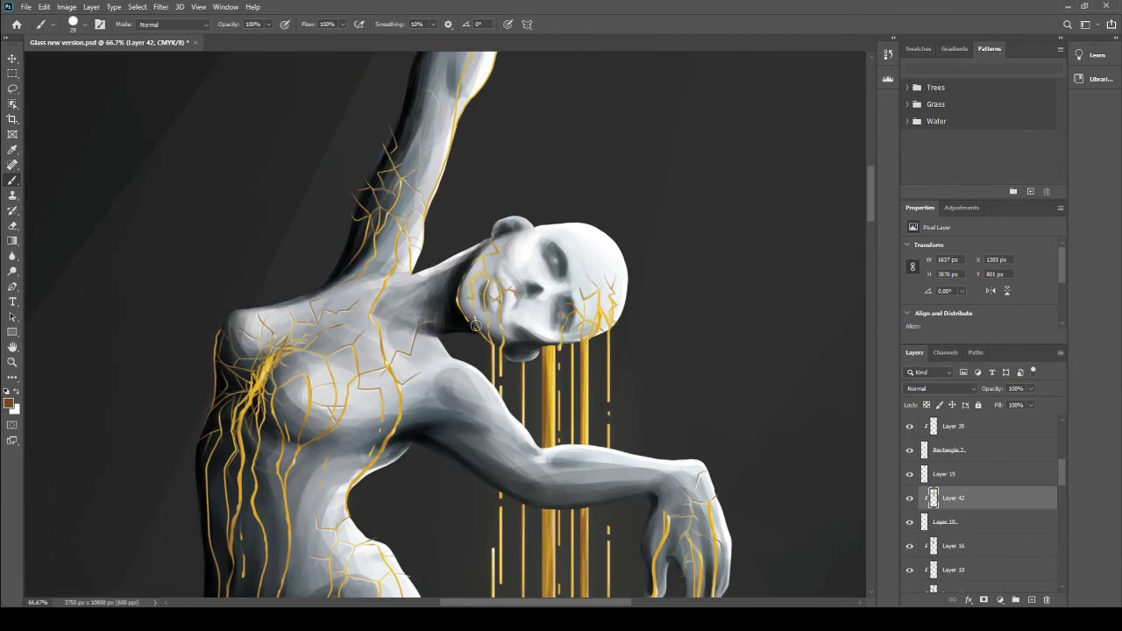
pyautogui.scroll(2, 724, 454)
pyautogui.scroll(3, 517, 204)
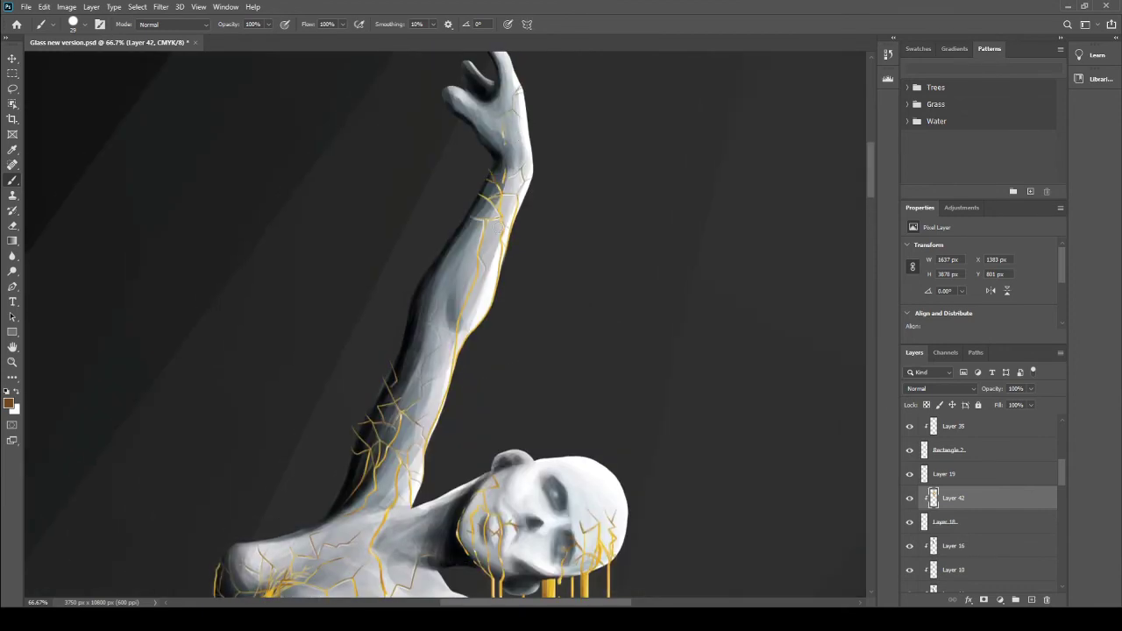
# Step: Zoom out to show the whole dancer and gold-flooded pedestal
pyautogui.click(12, 361)
pyautogui.hotkey('ctrl', '-')
pyautogui.hotkey('ctrl', '-')
pyautogui.hotkey('ctrl', '-')
pyautogui.click(964, 521)
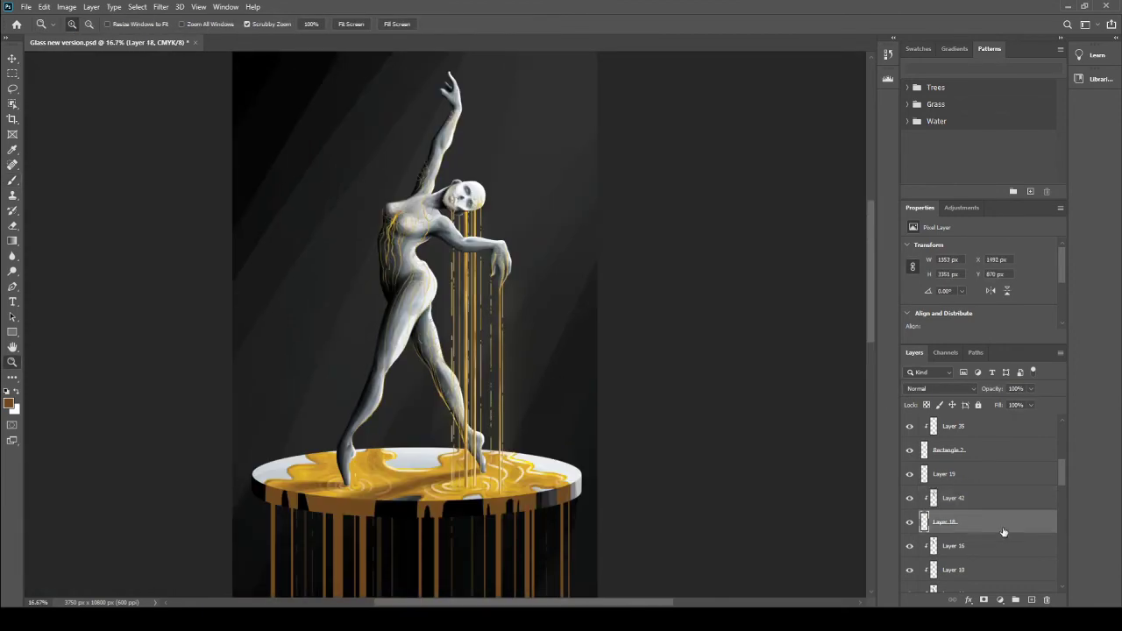
# Step: On a new layer, sample the gold crack colour and paint yellow highlights on the leg cracks
pyautogui.hotkey('ctrl', '+')
pyautogui.hotkey('ctrl', '+')
pyautogui.hotkey('ctrl', 'shift', 'alt', 'n')
pyautogui.press('i')
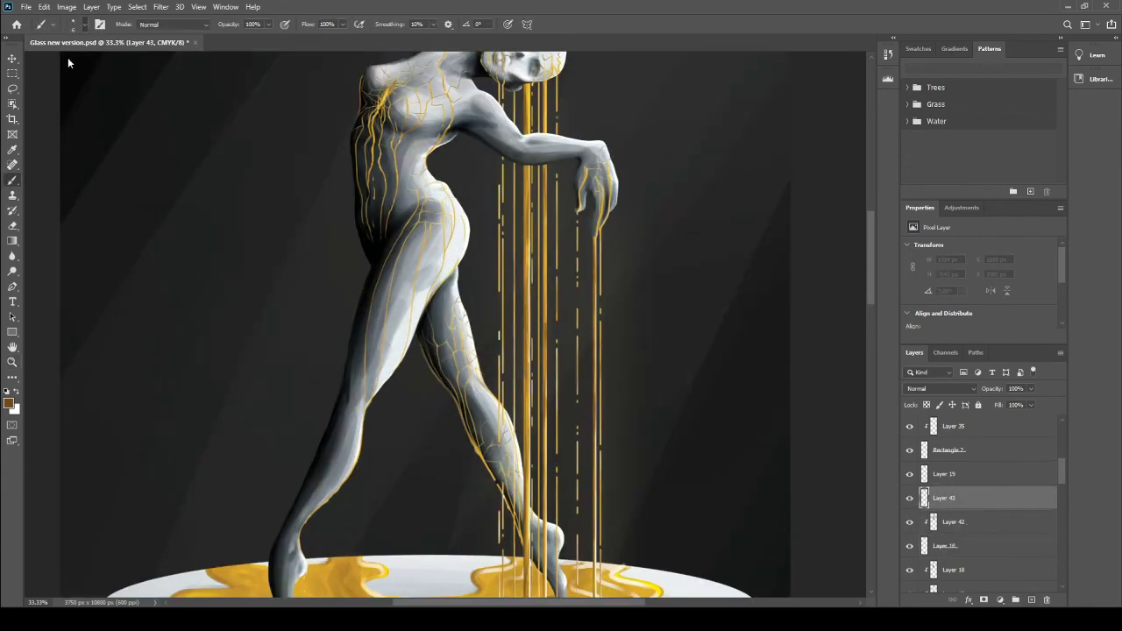
pyautogui.hotkey('ctrl', '+')
pyautogui.hotkey('ctrl', '+')
pyautogui.hotkey('ctrl', '+')
pyautogui.scroll(3, 661, 201)
pyautogui.hotkey('ctrl', '+')
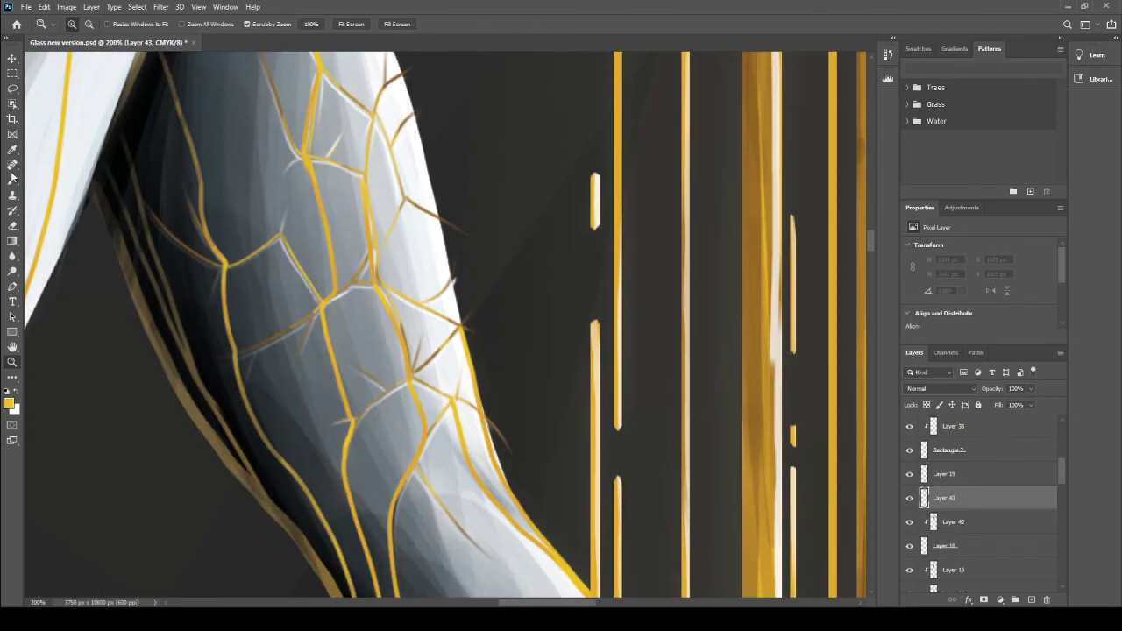
pyautogui.press('b')
pyautogui.moveTo(340, 293)
pyautogui.mouseDown()
pyautogui.moveTo(372, 259)
pyautogui.moveTo(371, 106)
pyautogui.mouseUp()
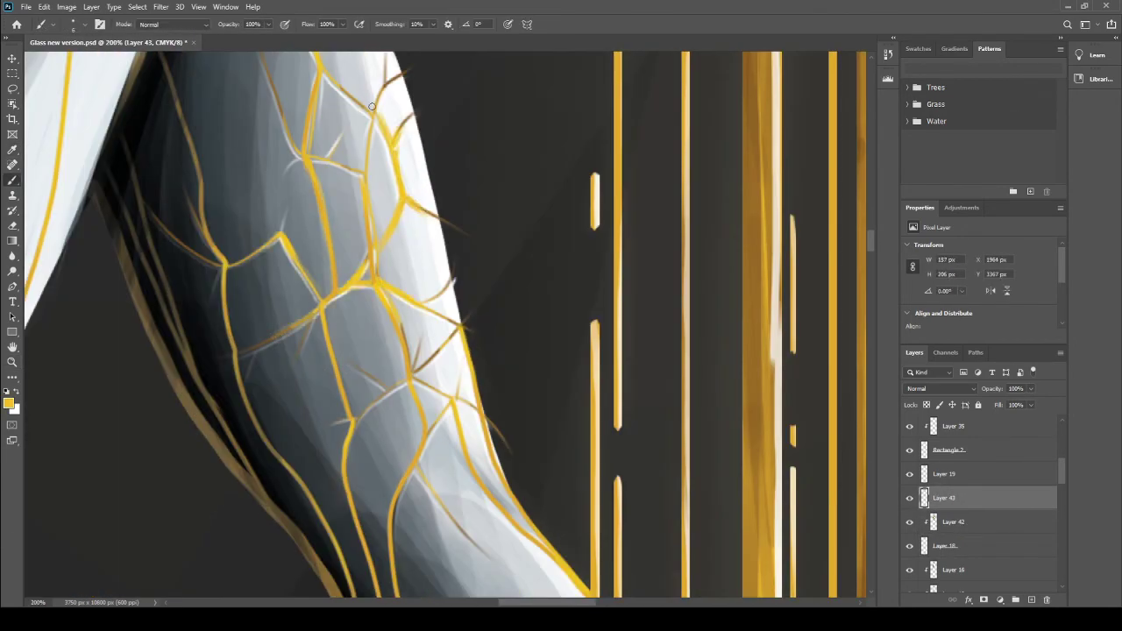
pyautogui.moveTo(318, 306); pyautogui.dragTo(240, 355)
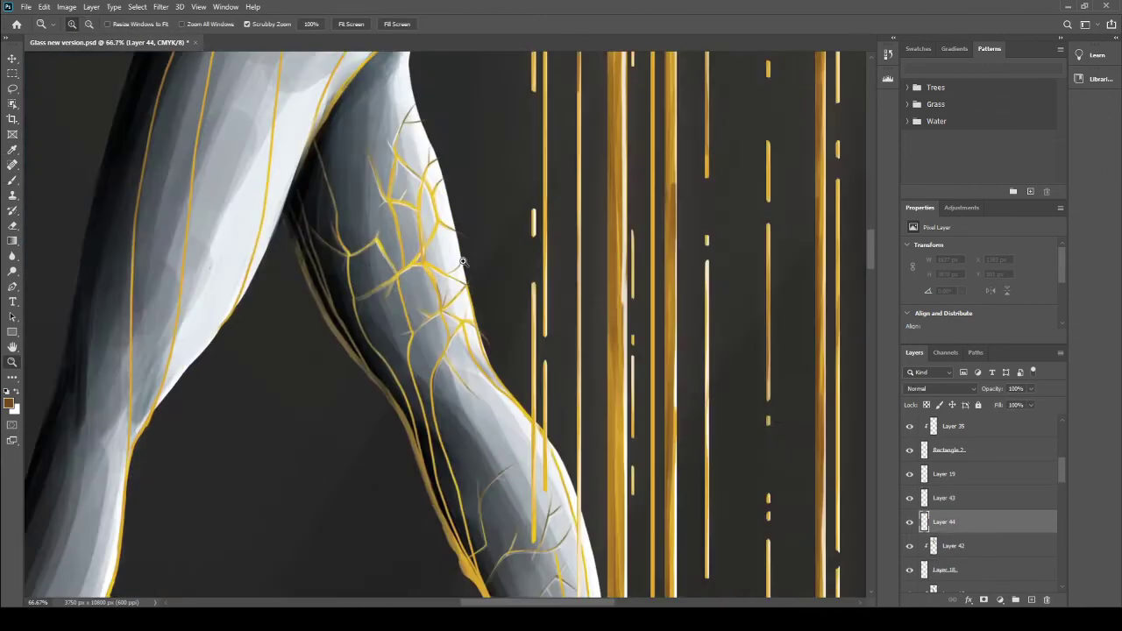
# Step: Paint dark brown shadows along several leg cracks
pyautogui.doubleClick(462, 261)
pyautogui.press('b')
pyautogui.moveTo(333, 303); pyautogui.dragTo(412, 103)
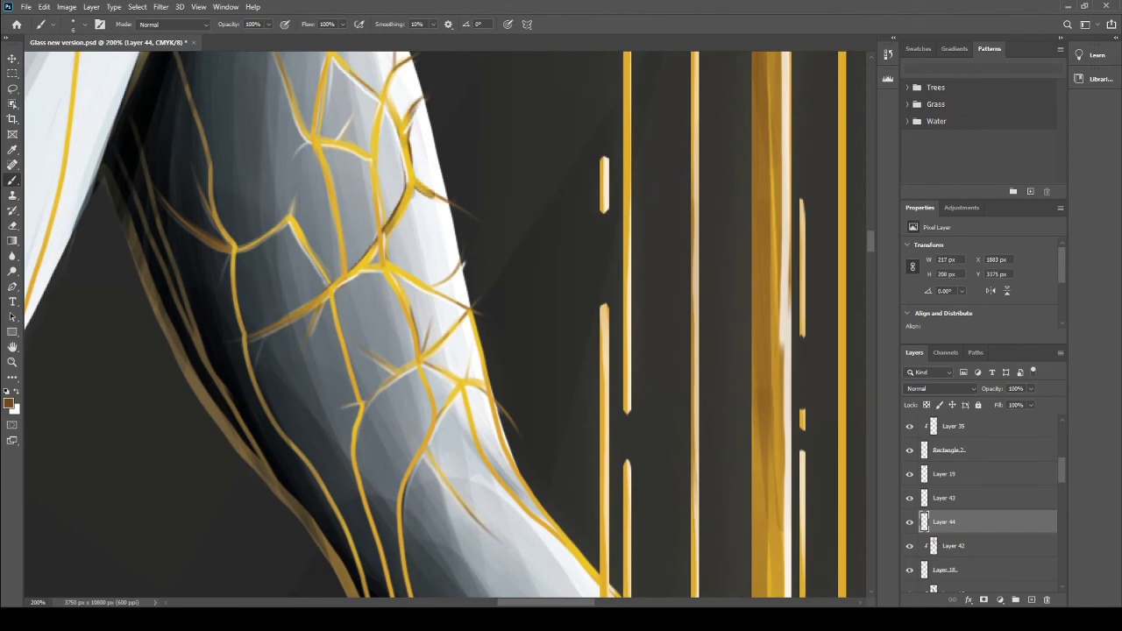
pyautogui.moveTo(291, 219); pyautogui.dragTo(326, 278)
pyautogui.moveTo(355, 344); pyautogui.dragTo(438, 367)
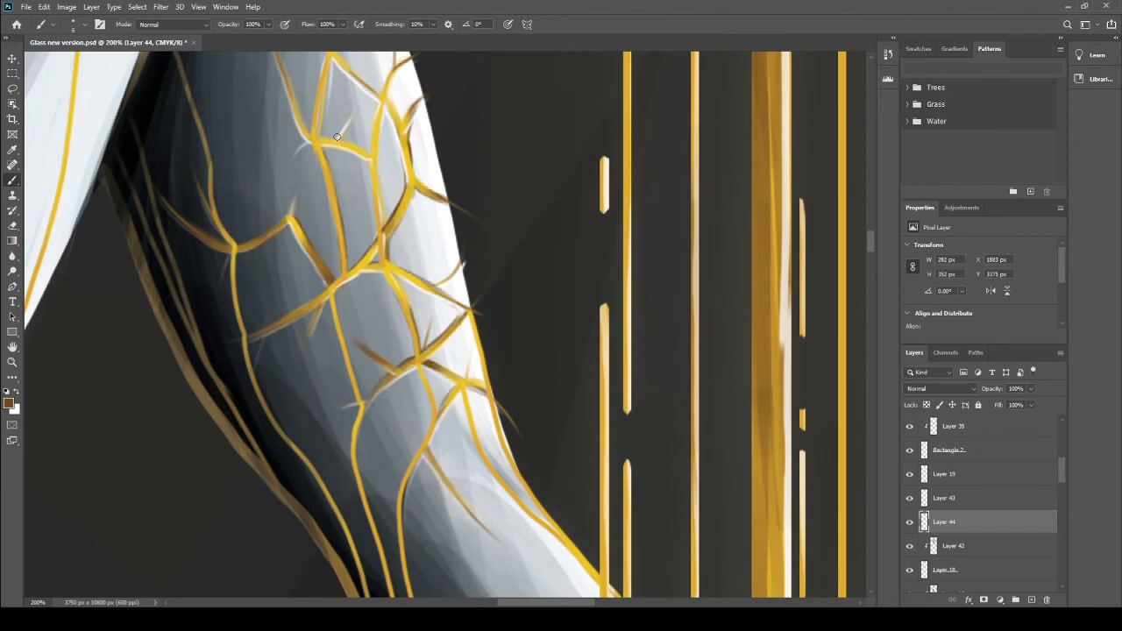
# Step: Sample a colour from the thigh cracks and select Layer 43 for painting
pyautogui.hotkey('ctrl', '-')
pyautogui.hotkey('ctrl', '-')
pyautogui.hotkey('ctrl', '-')
pyautogui.click(982, 498)
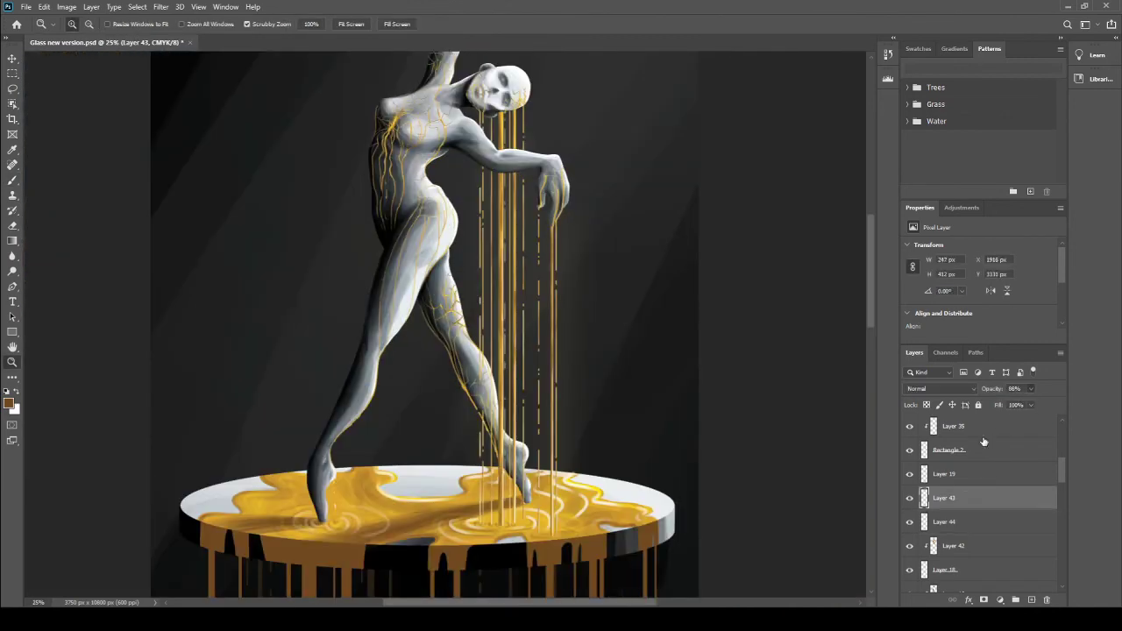
pyautogui.click(981, 474)
pyautogui.hotkey('ctrl', '+')
pyautogui.hotkey('ctrl', '+')
pyautogui.hotkey('ctrl', '+')
pyautogui.press('i')
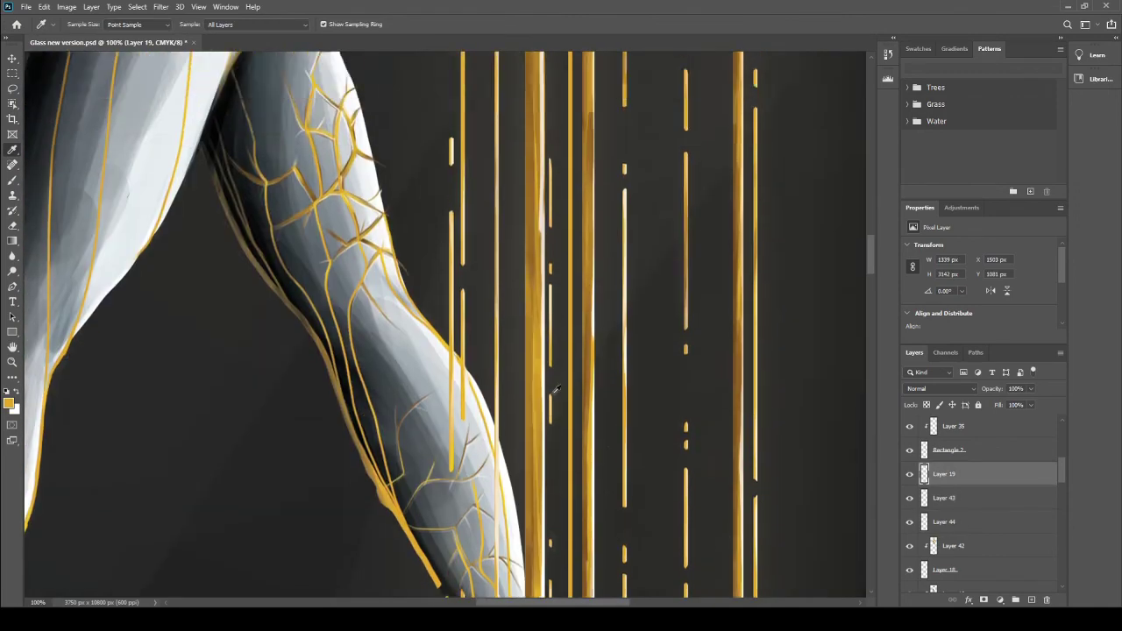
pyautogui.scroll(-2, 555, 390)
pyautogui.press('b')
pyautogui.hotkey('alt', '[')
pyautogui.scroll(-3, 438, 395)
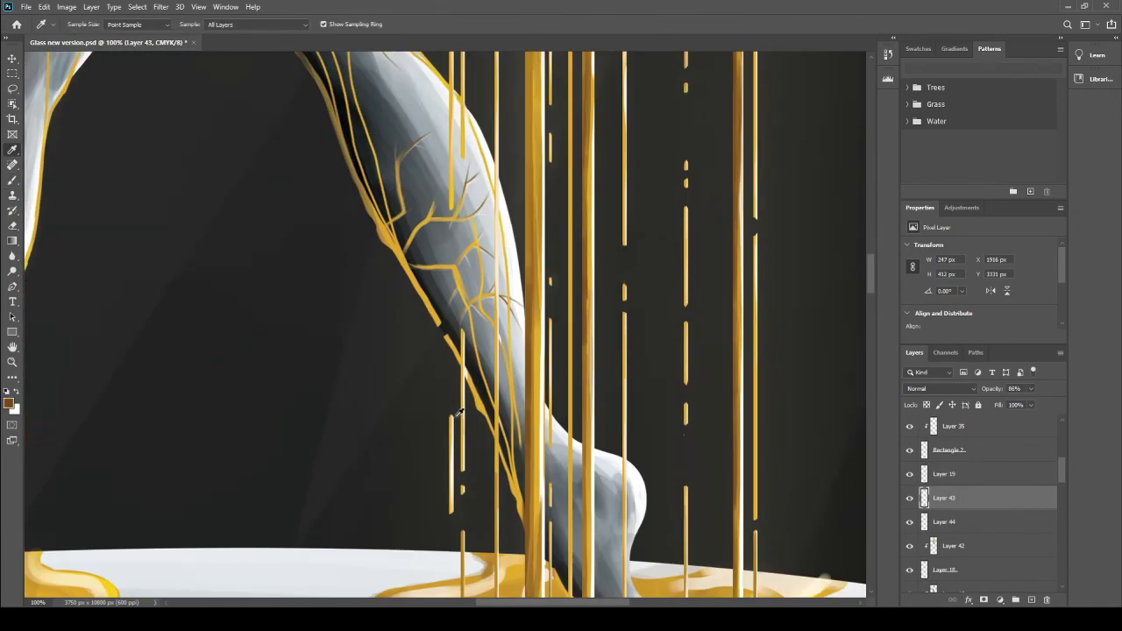
# Step: Make two gold cracks on the hip brighter and thicker
pyautogui.press('z')
pyautogui.hotkey('ctrl', '-')
pyautogui.hotkey('ctrl', '-')
pyautogui.hotkey('ctrl', '-')
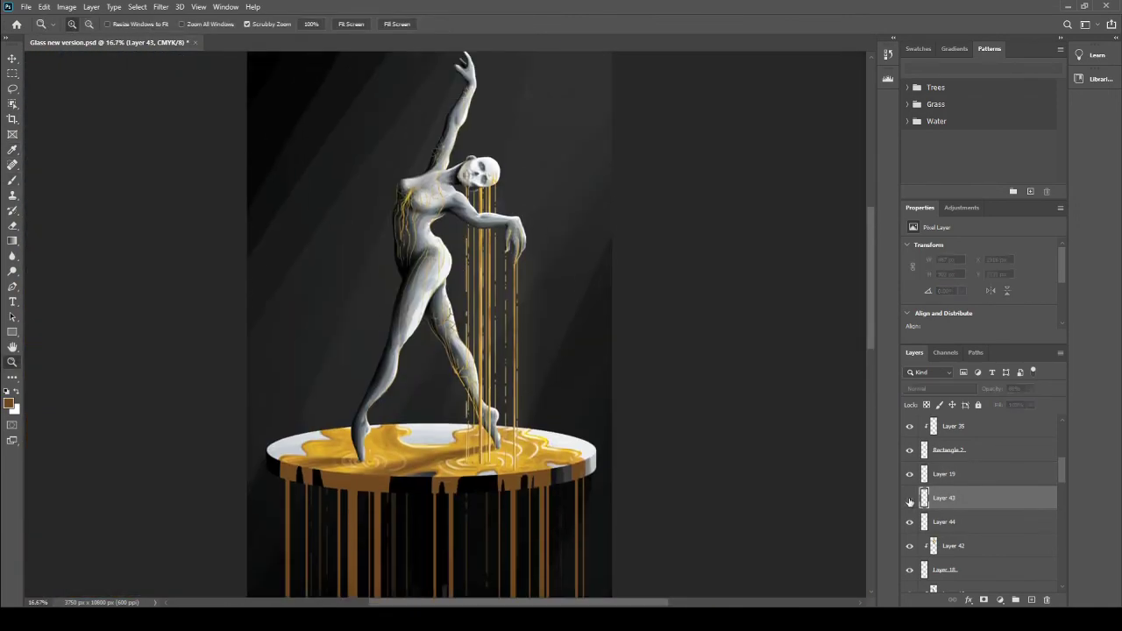
pyautogui.click(488, 378)
pyautogui.click(489, 377)
pyautogui.click(488, 378)
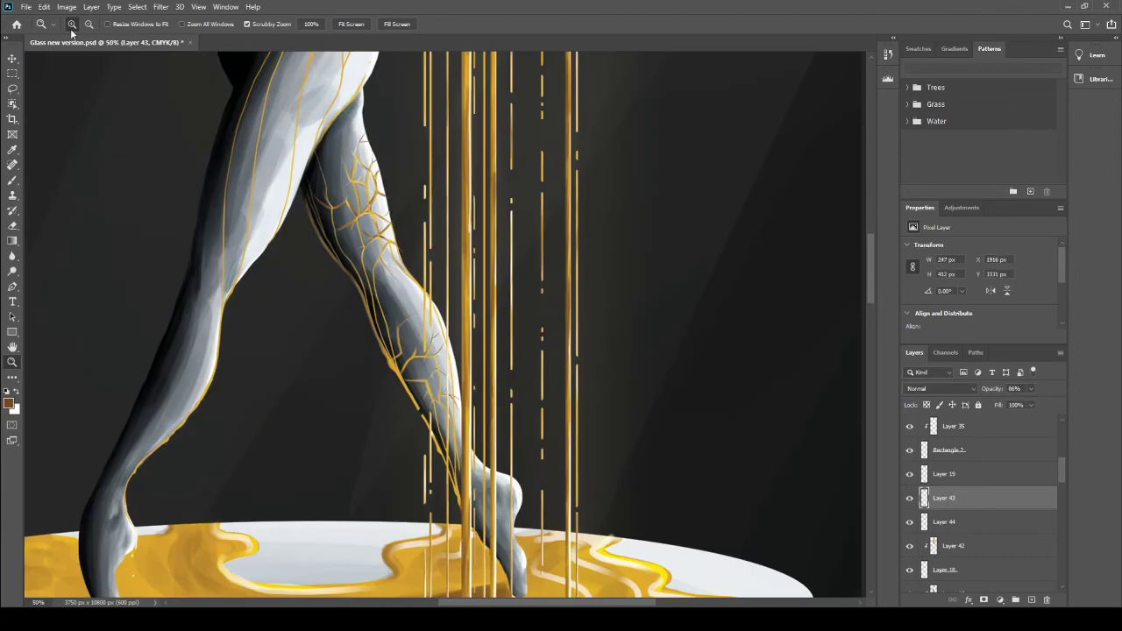
pyautogui.scroll(2, 438, 350)
pyautogui.scroll(5, 438, 351)
pyautogui.press('b')
pyautogui.hotkey('ctrl', '+')
pyautogui.hotkey('ctrl', '+')
pyautogui.hotkey('ctrl', '+')
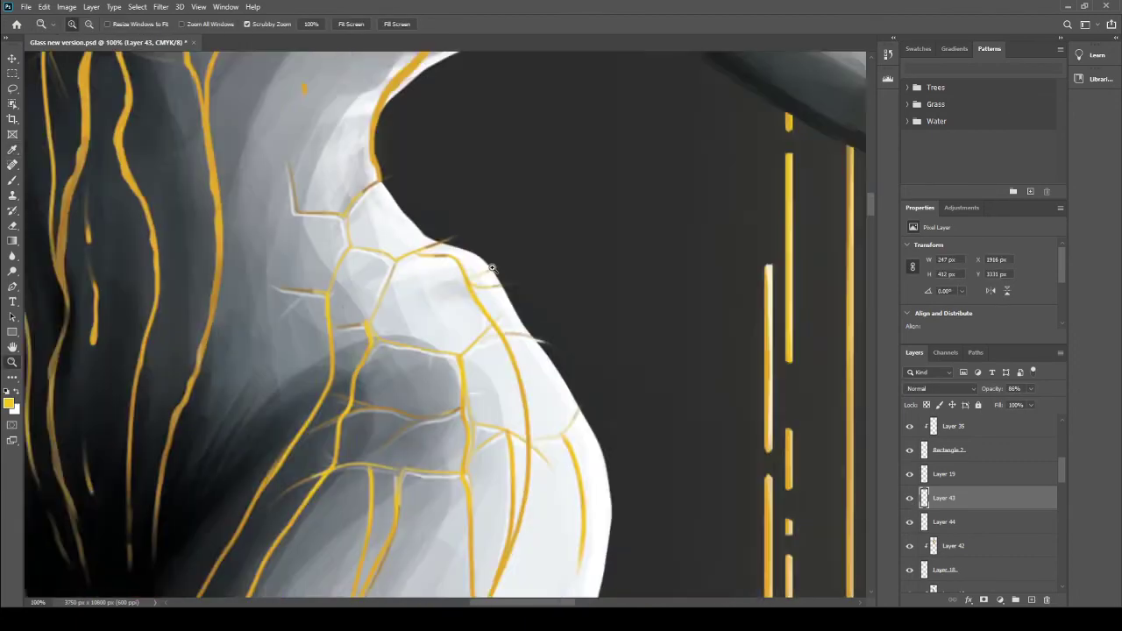
pyautogui.moveTo(347, 433); pyautogui.dragTo(455, 424)
pyautogui.moveTo(367, 487); pyautogui.dragTo(444, 497)
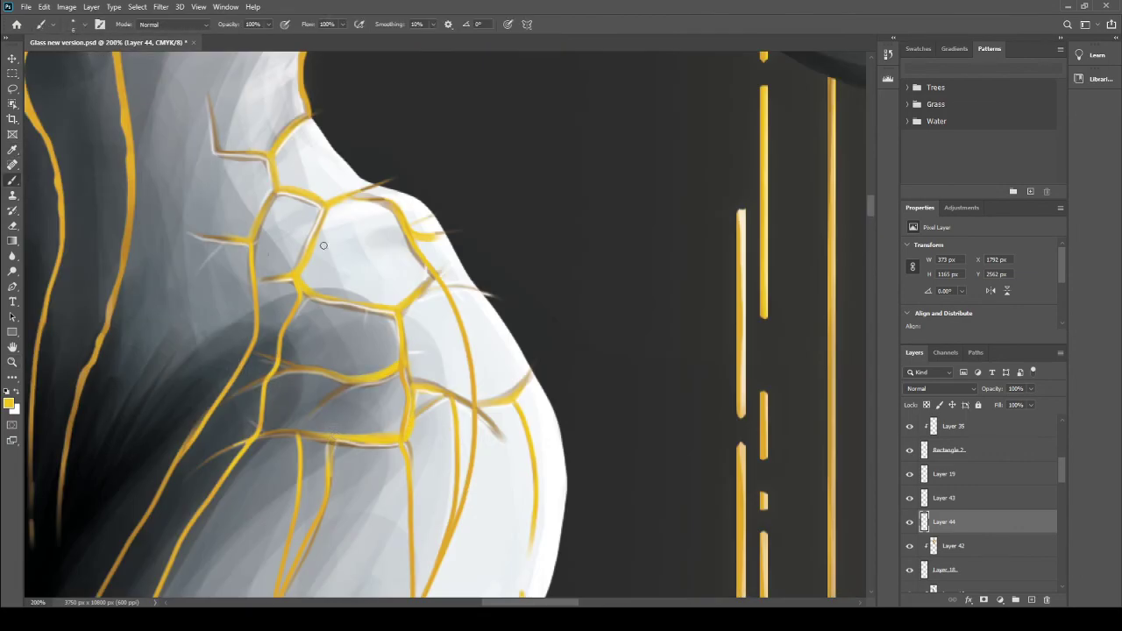
# Step: Shade the lower edges of the hip's gold cells with short brown shadows
pyautogui.press('z')
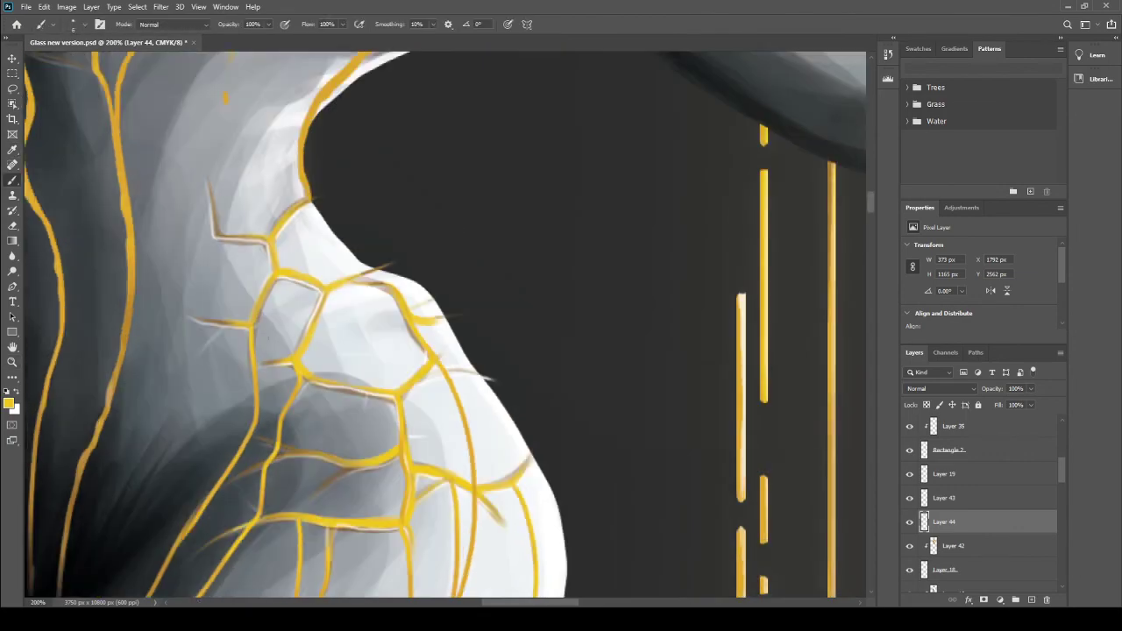
pyautogui.keyDown('alt'); pyautogui.click(449, 377); pyautogui.keyUp('alt')
pyautogui.click(420, 387)
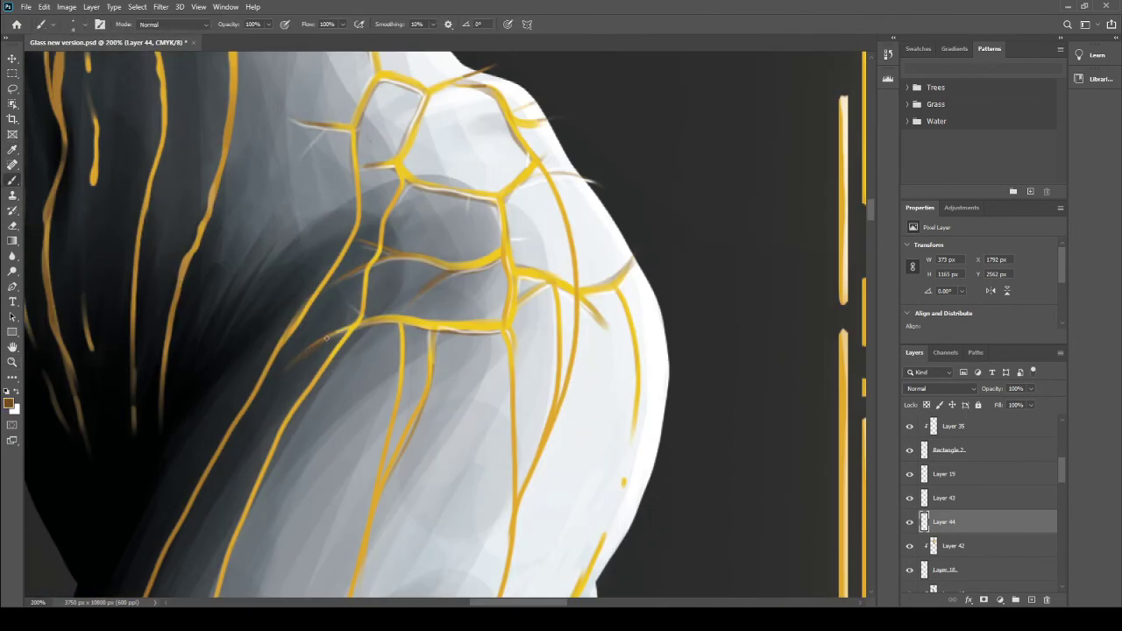
pyautogui.press('b')
pyautogui.moveTo(407, 172); pyautogui.dragTo(500, 190)
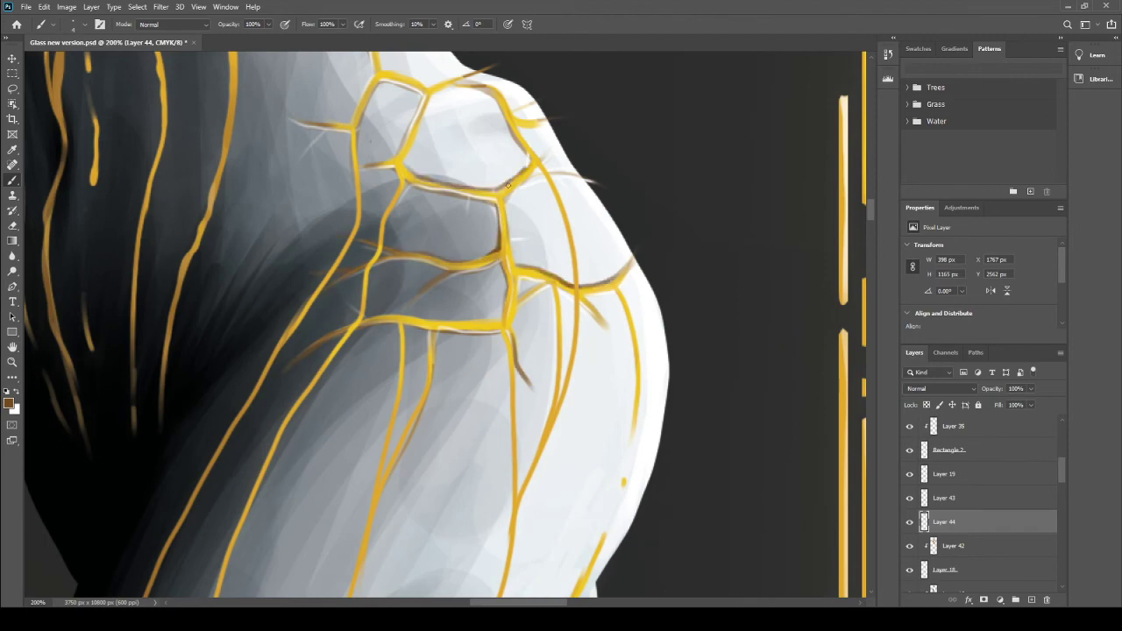
pyautogui.scroll(3, 304, 92)
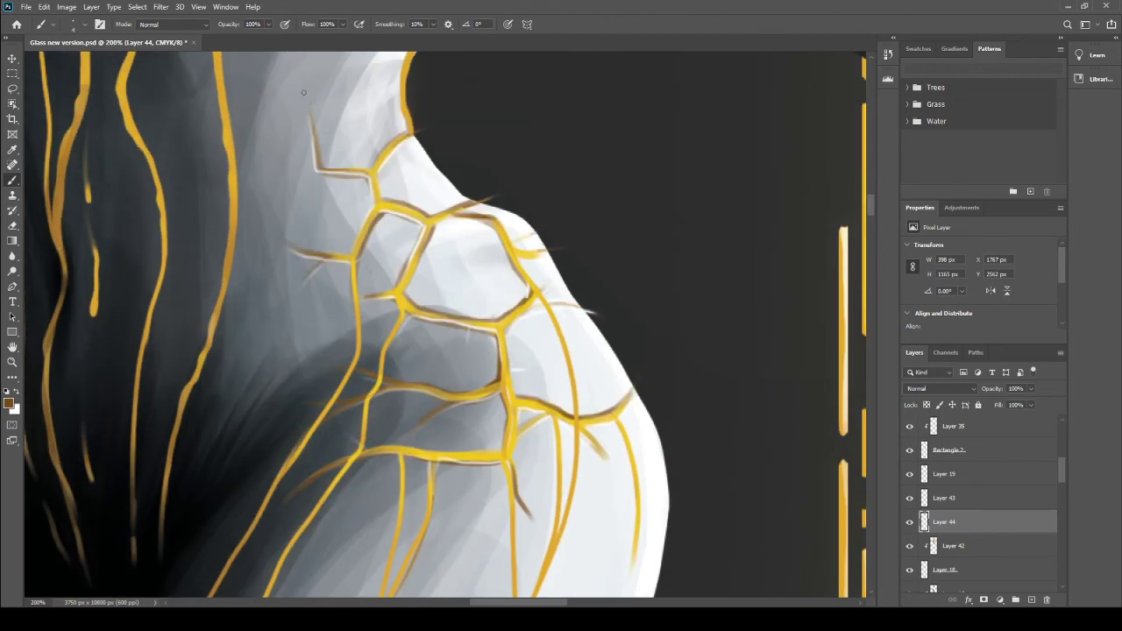
pyautogui.moveTo(312, 97); pyautogui.dragTo(319, 167)
pyautogui.moveTo(326, 255)
pyautogui.mouseDown()
pyautogui.moveTo(474, 202)
pyautogui.moveTo(561, 197)
pyautogui.mouseUp()
# Step: Shade the hand's gold cracks and lower crack branches reddish brown
pyautogui.press('z')
pyautogui.keyDown('alt'); pyautogui.click(469, 310); pyautogui.keyUp('alt')
pyautogui.press('b')
pyautogui.moveTo(439, 114)
pyautogui.mouseDown()
pyautogui.moveTo(421, 198)
pyautogui.moveTo(494, 184)
pyautogui.mouseUp()
pyautogui.moveTo(465, 109); pyautogui.dragTo(431, 160)
pyautogui.moveTo(340, 245); pyautogui.dragTo(421, 237)
pyautogui.moveTo(415, 263)
pyautogui.mouseDown()
pyautogui.moveTo(480, 316)
pyautogui.moveTo(438, 350)
pyautogui.mouseUp()
pyautogui.moveTo(417, 352); pyautogui.dragTo(400, 375)
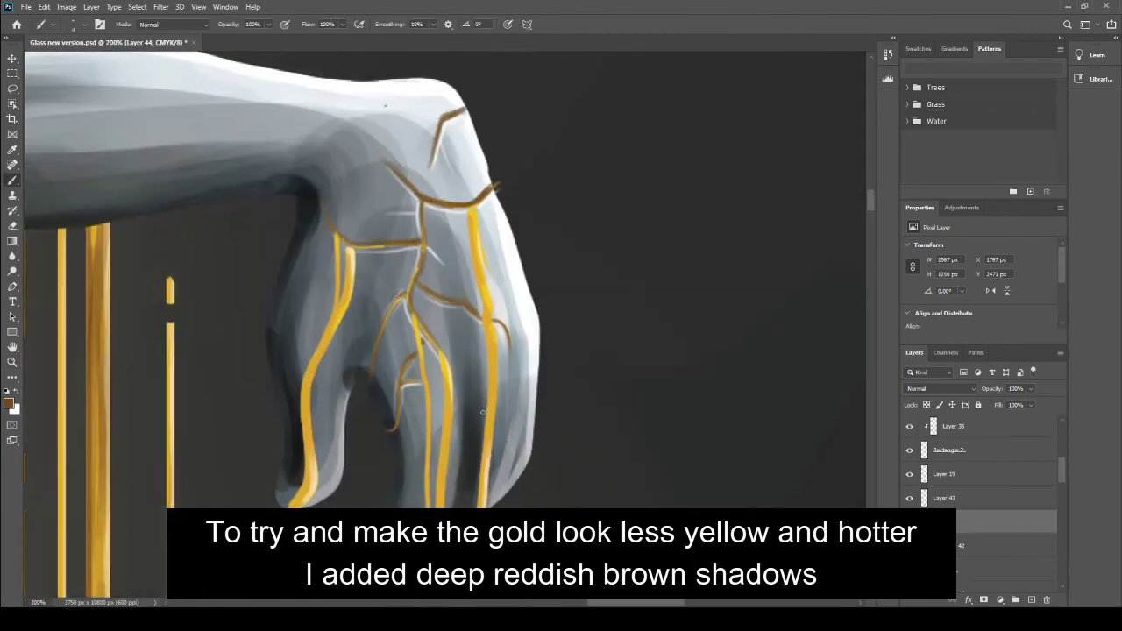
# Step: Brighten the hand's gold cracks with yellow on Layer 43, then zoom out to the full canvas
pyautogui.hotkey('alt', ']')
pyautogui.keyDown('alt'); pyautogui.click(112, 252); pyautogui.keyUp('alt')
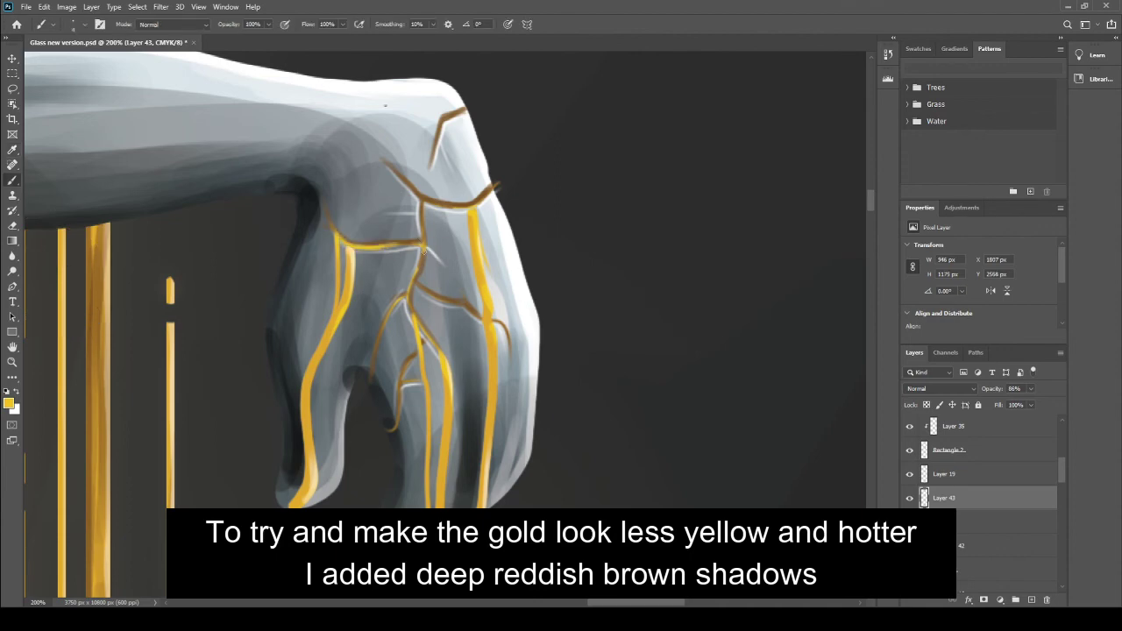
pyautogui.moveTo(480, 200); pyautogui.dragTo(410, 336)
pyautogui.moveTo(465, 110); pyautogui.dragTo(438, 145)
pyautogui.moveTo(481, 280); pyautogui.dragTo(403, 399)
pyautogui.hotkey('ctrl', '0')
pyautogui.press('z')
pyautogui.click(550, 172)
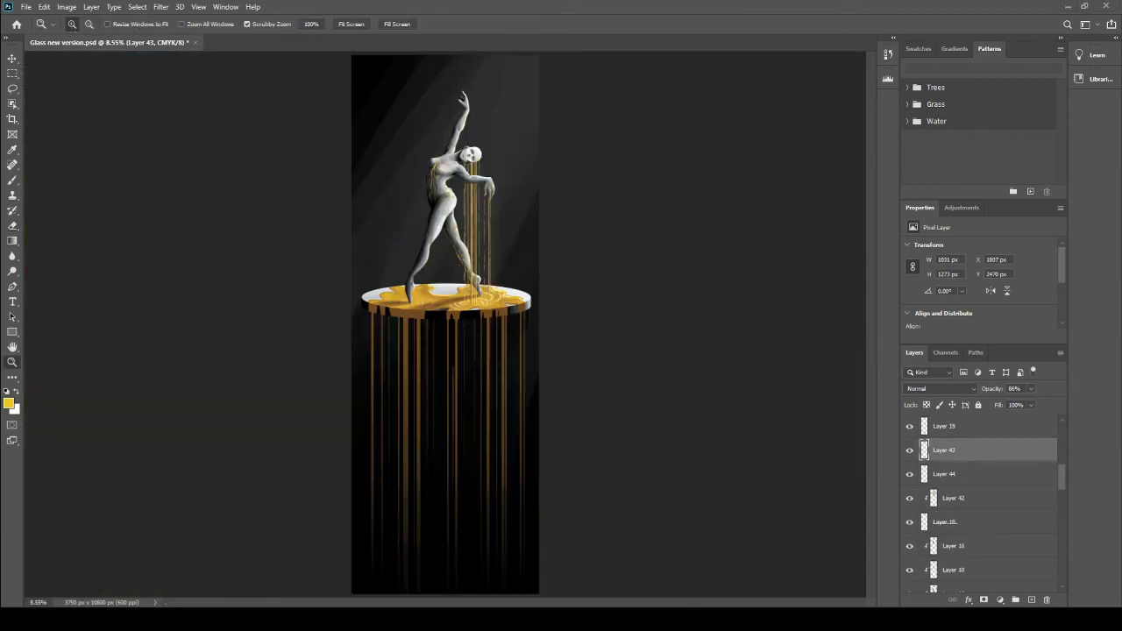
pyautogui.scroll(-2, 973, 490)
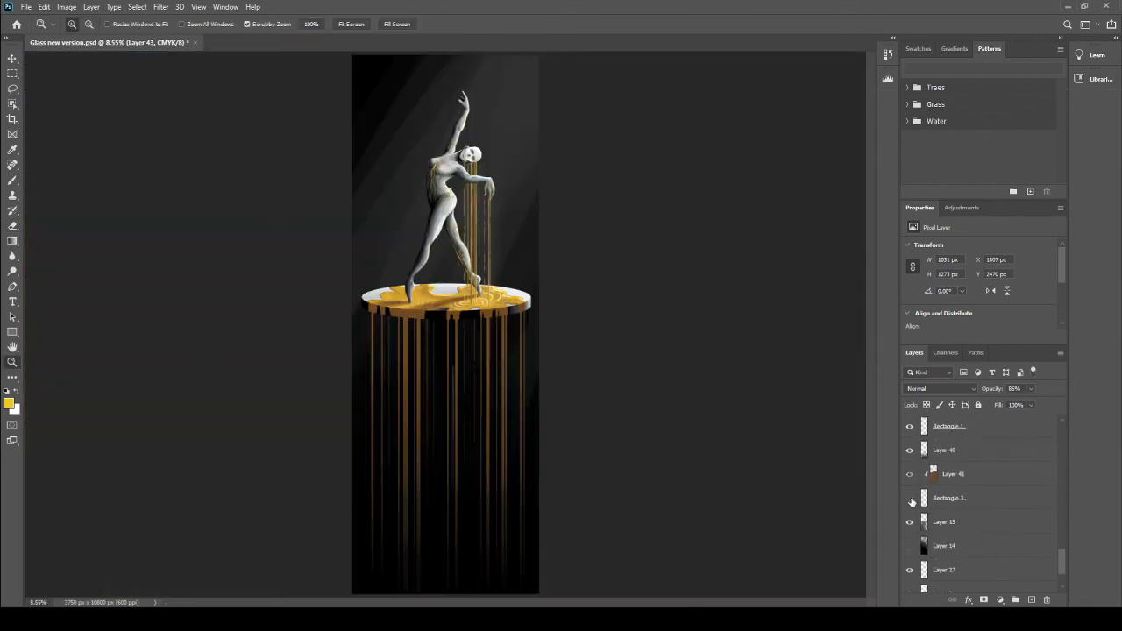
pyautogui.scroll(-1, 973, 491)
pyautogui.scroll(-1, 973, 491)
pyautogui.scroll(-1, 973, 491)
pyautogui.scroll(-2, 973, 491)
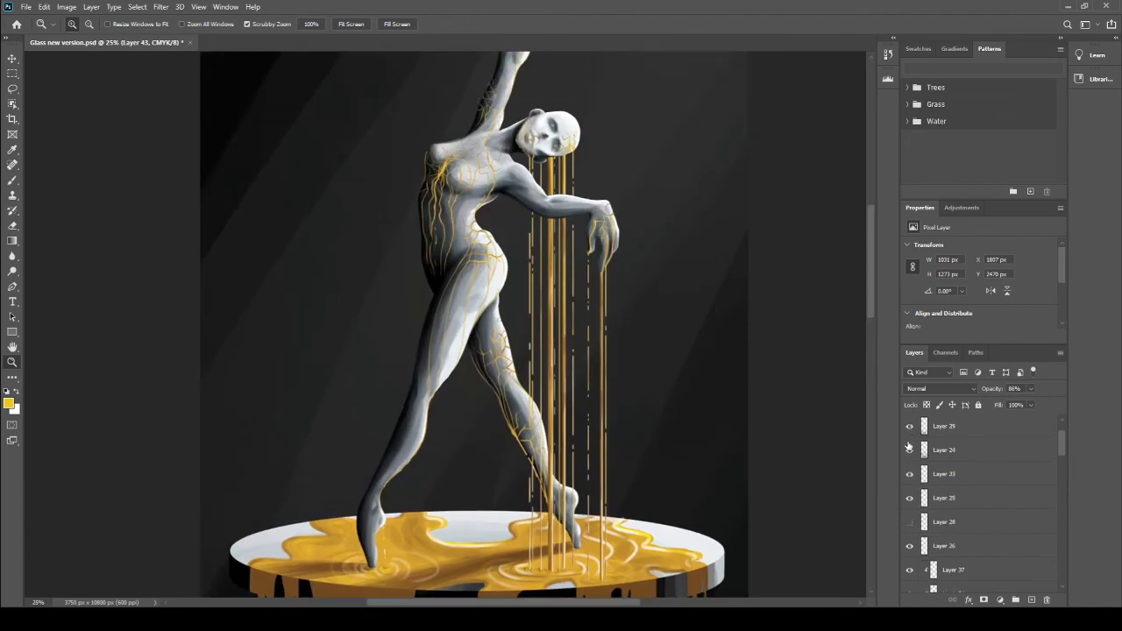
pyautogui.click(938, 449)
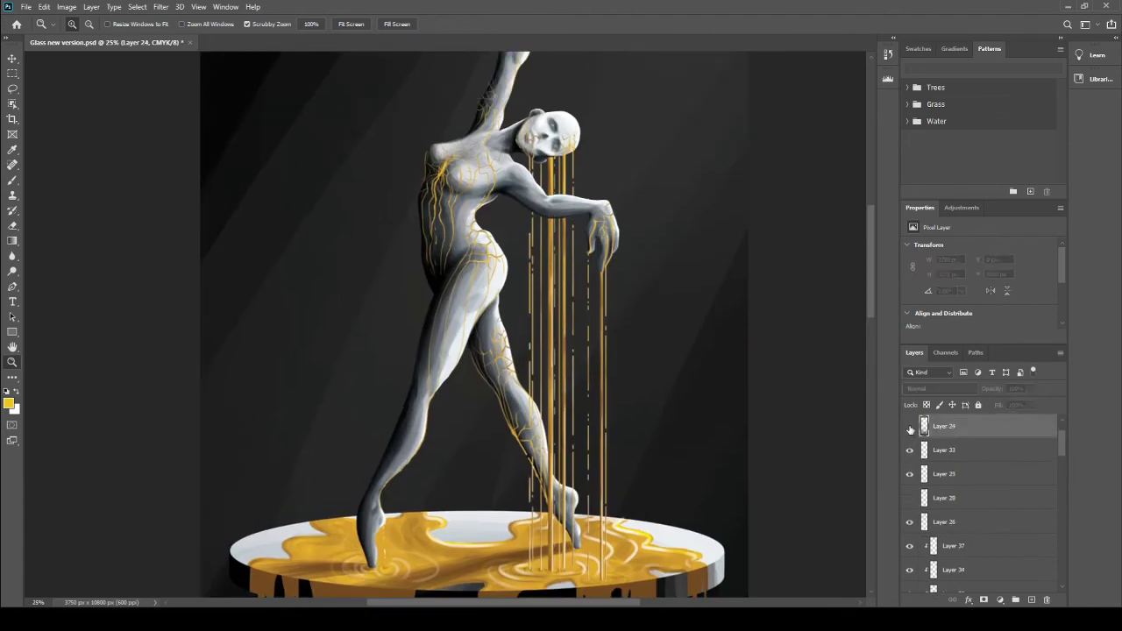
pyautogui.click(994, 467)
pyautogui.scroll(-3, 994, 474)
pyautogui.click(972, 473)
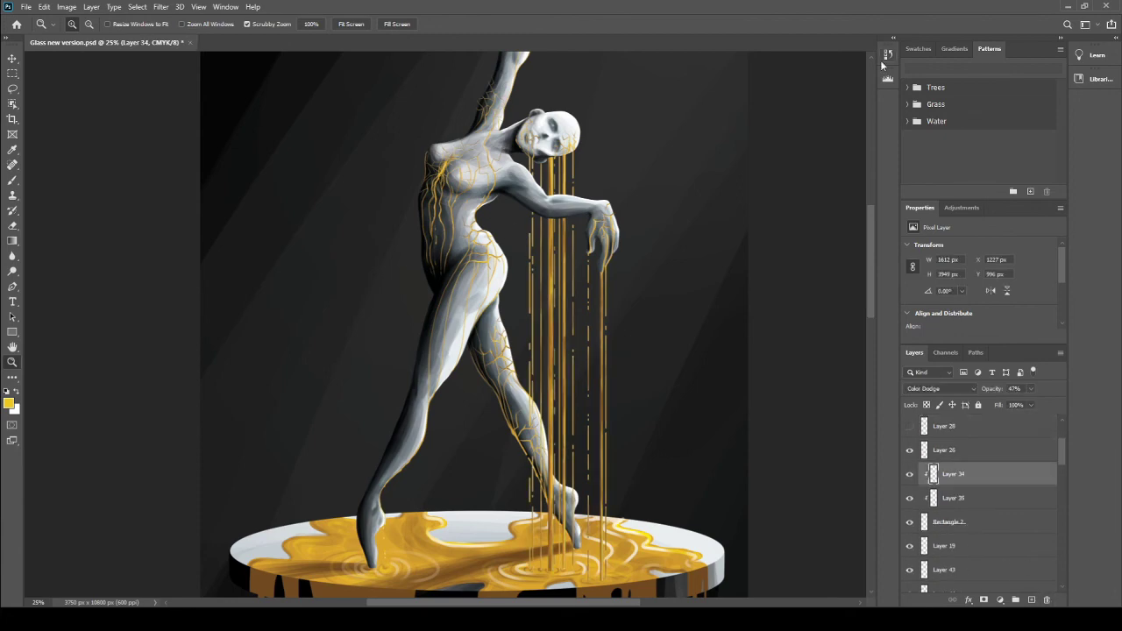
pyautogui.click(557, 550)
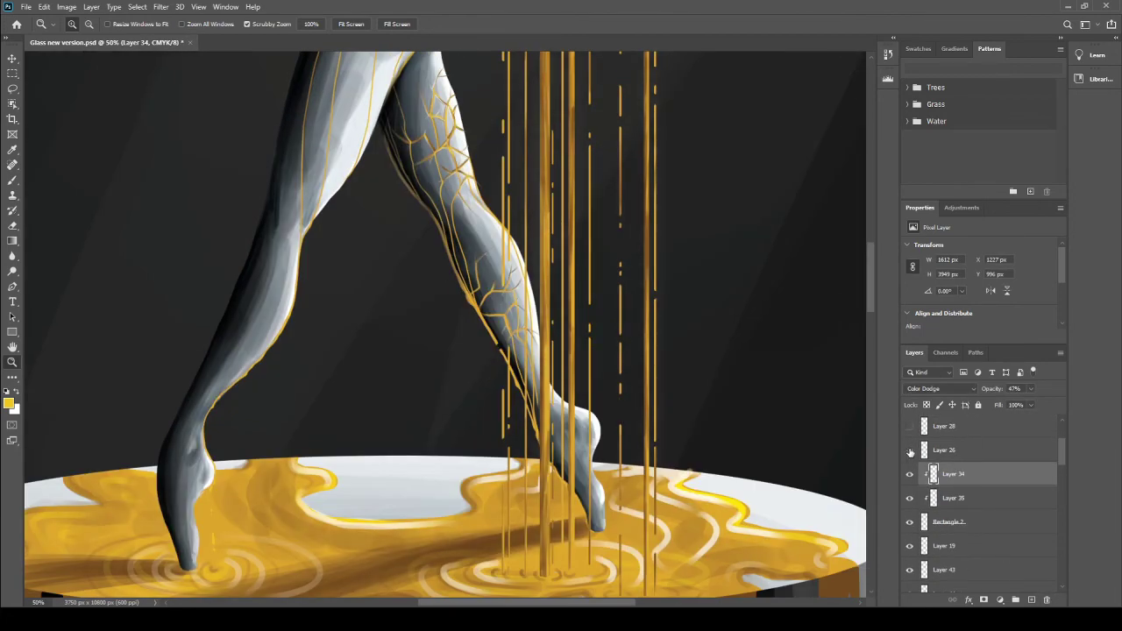
pyautogui.click(914, 450)
pyautogui.click(944, 545)
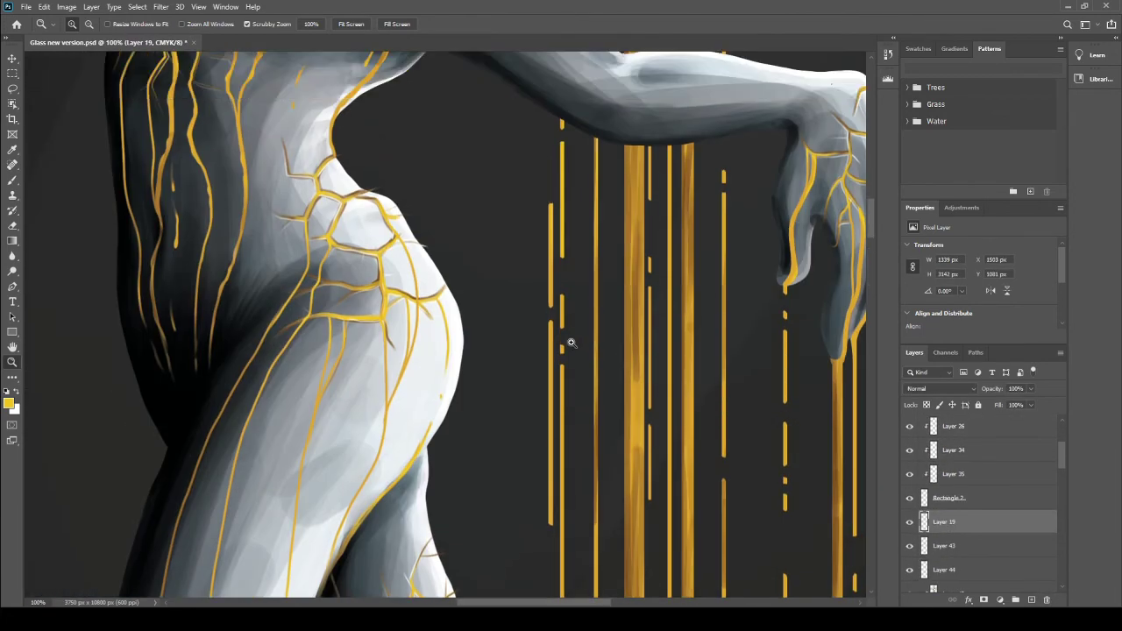
pyautogui.press('b')
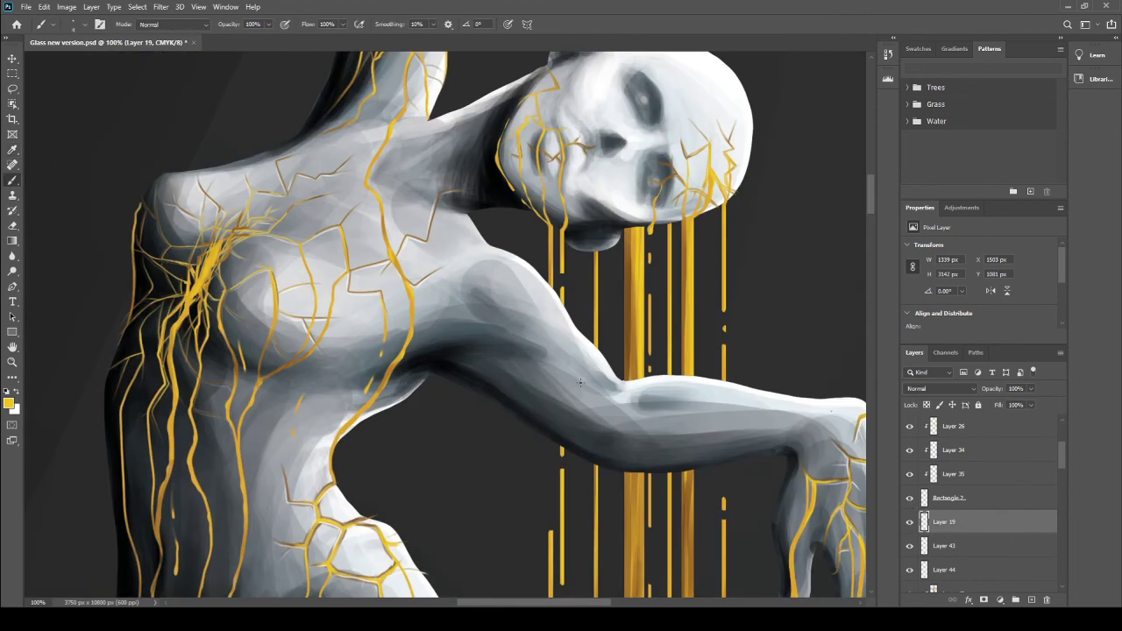
# Step: Paint thin gold veins near the shoulder, into the neck edge and along the left torso
pyautogui.moveTo(180, 259); pyautogui.dragTo(203, 237)
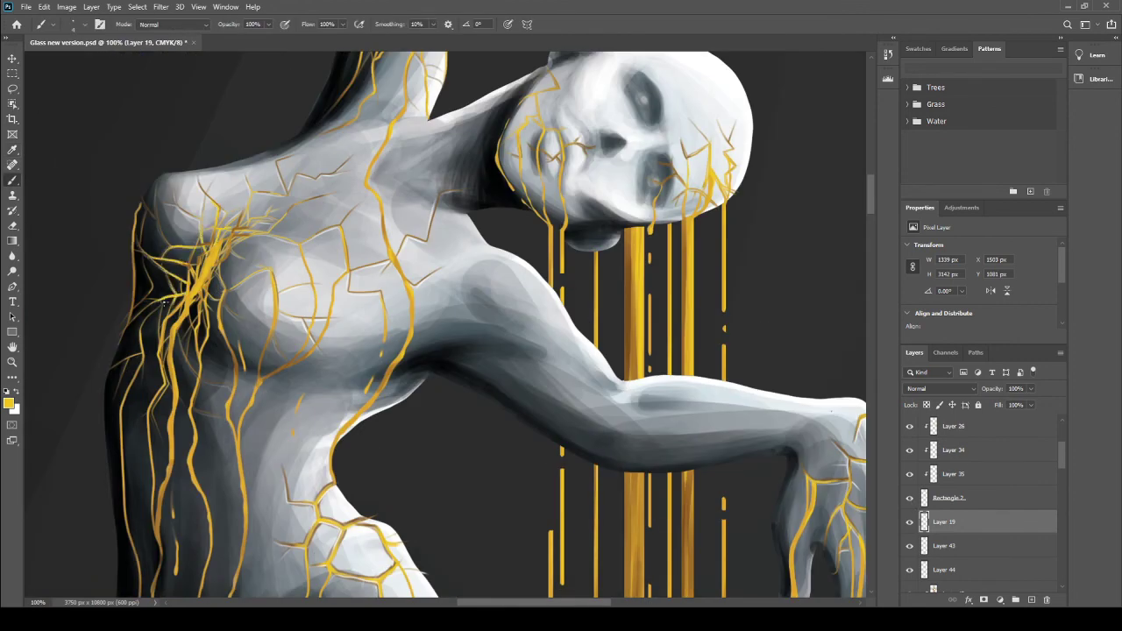
pyautogui.moveTo(193, 343); pyautogui.dragTo(203, 300)
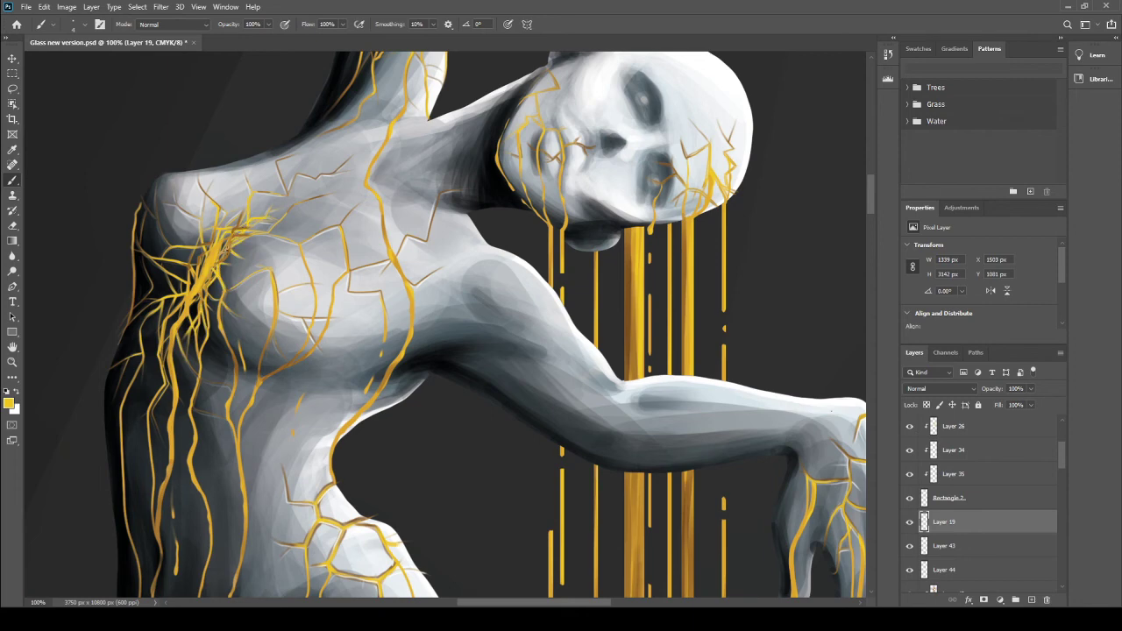
pyautogui.moveTo(430, 195); pyautogui.dragTo(470, 186)
pyautogui.moveTo(147, 287); pyautogui.dragTo(121, 376)
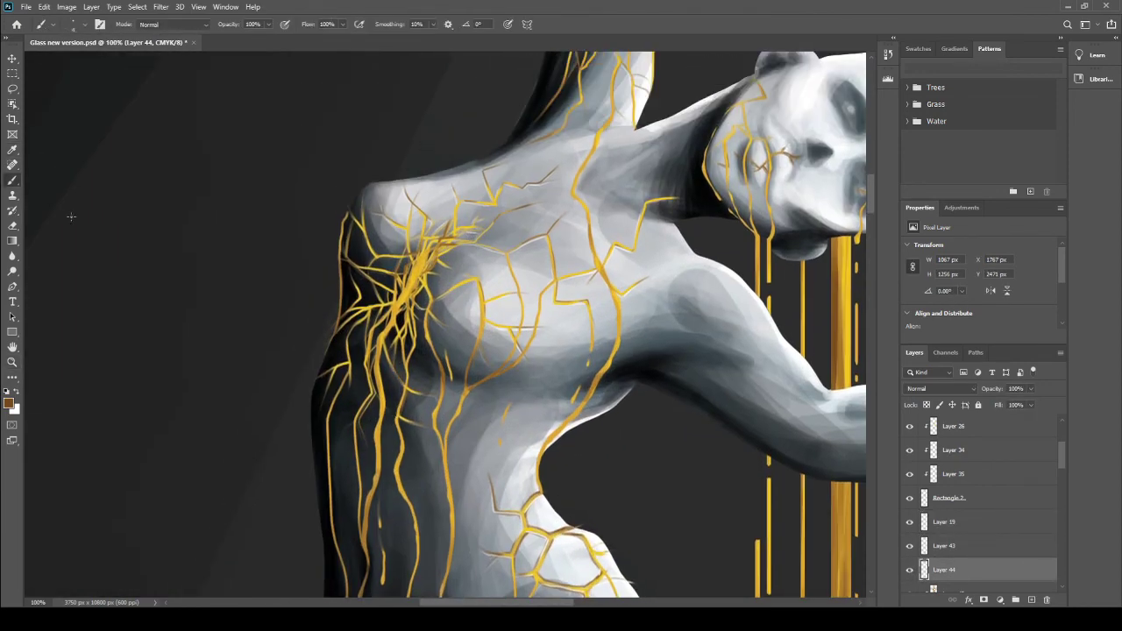
# Step: Shade the shoulder veins and upper chest cracks with brown strokes
pyautogui.moveTo(403, 202); pyautogui.dragTo(373, 226)
pyautogui.moveTo(431, 186); pyautogui.dragTo(418, 237)
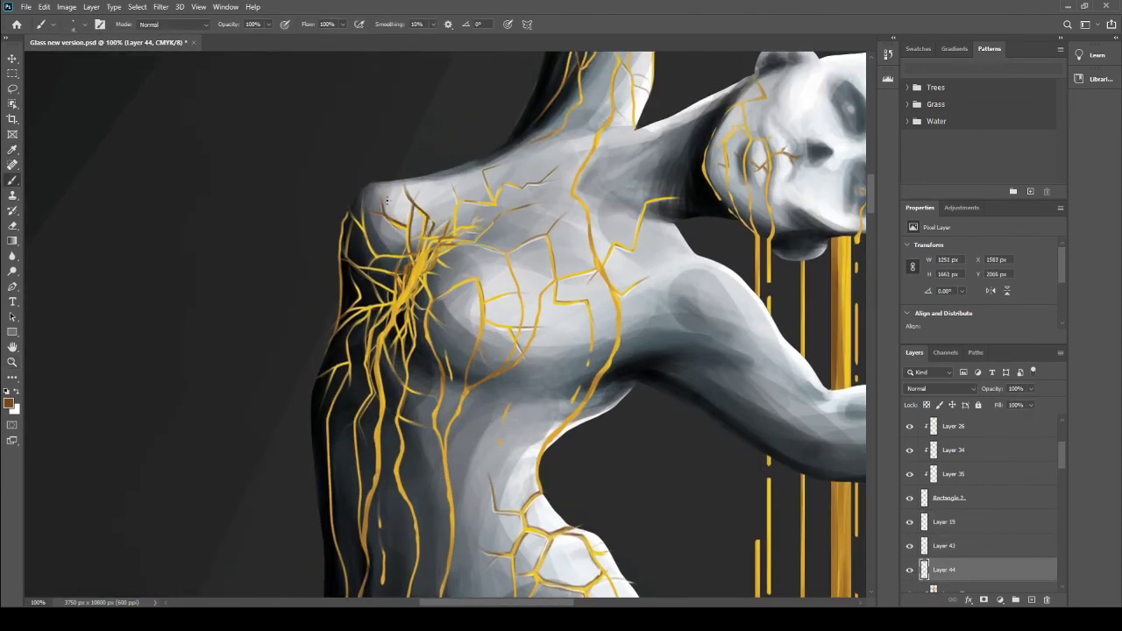
pyautogui.moveTo(457, 283); pyautogui.dragTo(482, 355)
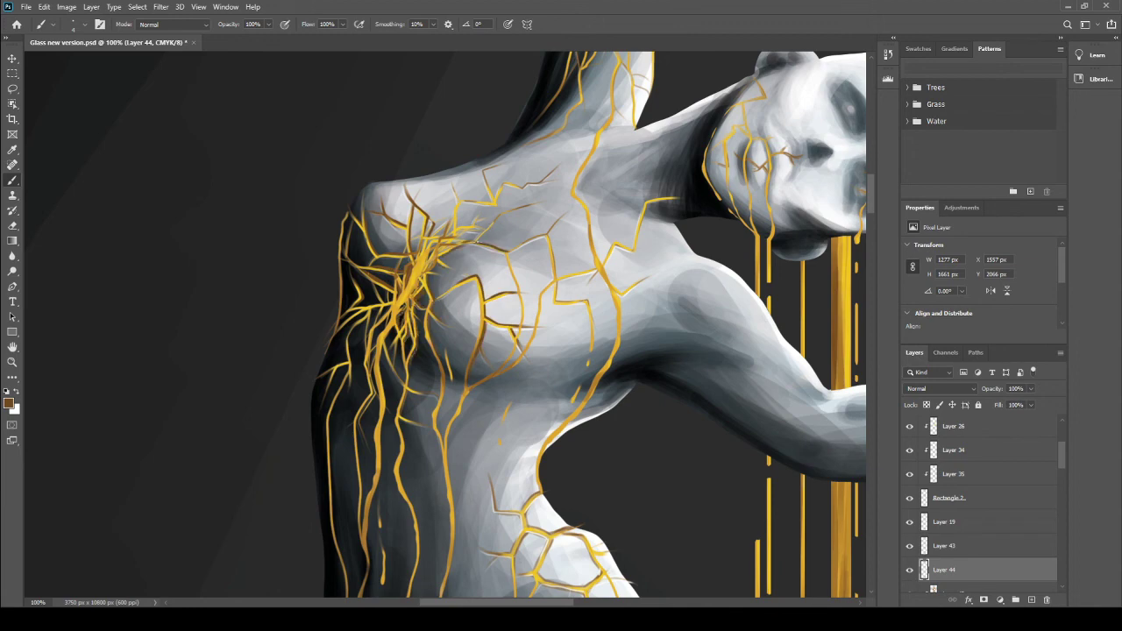
pyautogui.moveTo(488, 172); pyautogui.dragTo(495, 195)
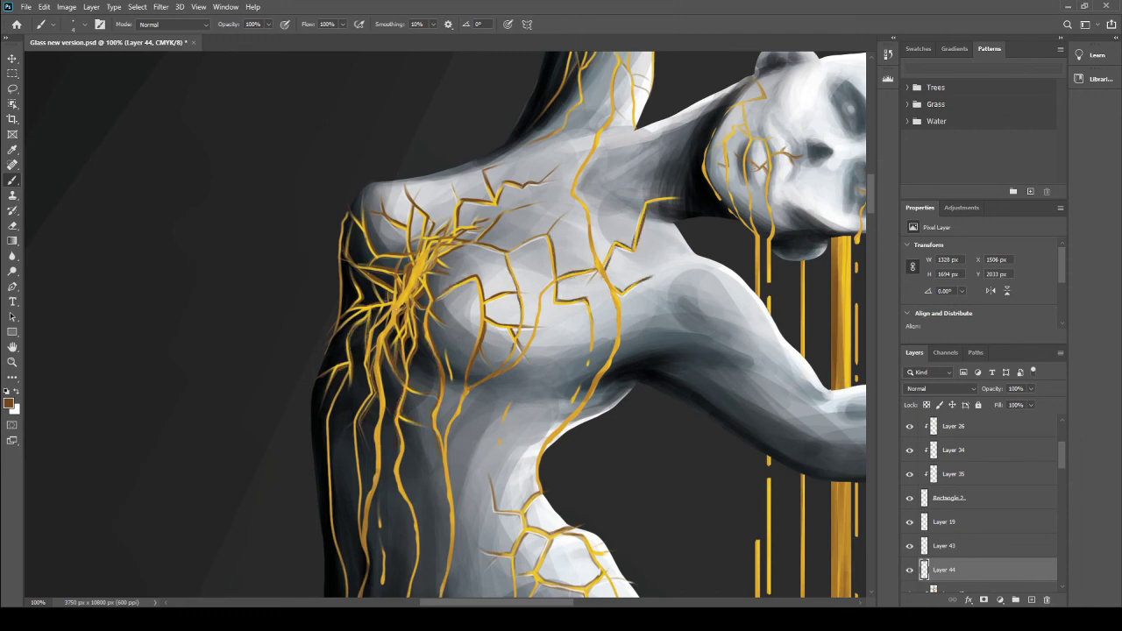
# Step: Add more gold veins running down the torso's left side
pyautogui.moveTo(338, 373); pyautogui.dragTo(333, 568)
pyautogui.scroll(-3, 394, 333)
pyautogui.moveTo(356, 254)
pyautogui.mouseDown()
pyautogui.moveTo(363, 443)
pyautogui.moveTo(384, 568)
pyautogui.mouseUp()
pyautogui.moveTo(412, 409); pyautogui.dragTo(400, 552)
pyautogui.moveTo(337, 393); pyautogui.dragTo(349, 507)
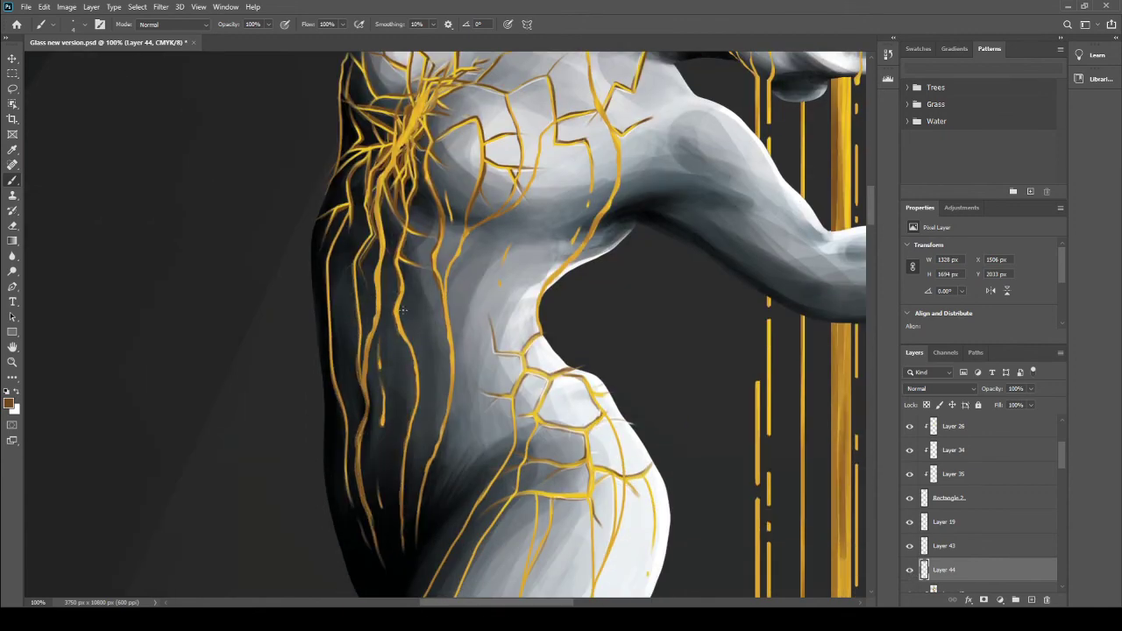
pyautogui.moveTo(341, 207); pyautogui.dragTo(327, 345)
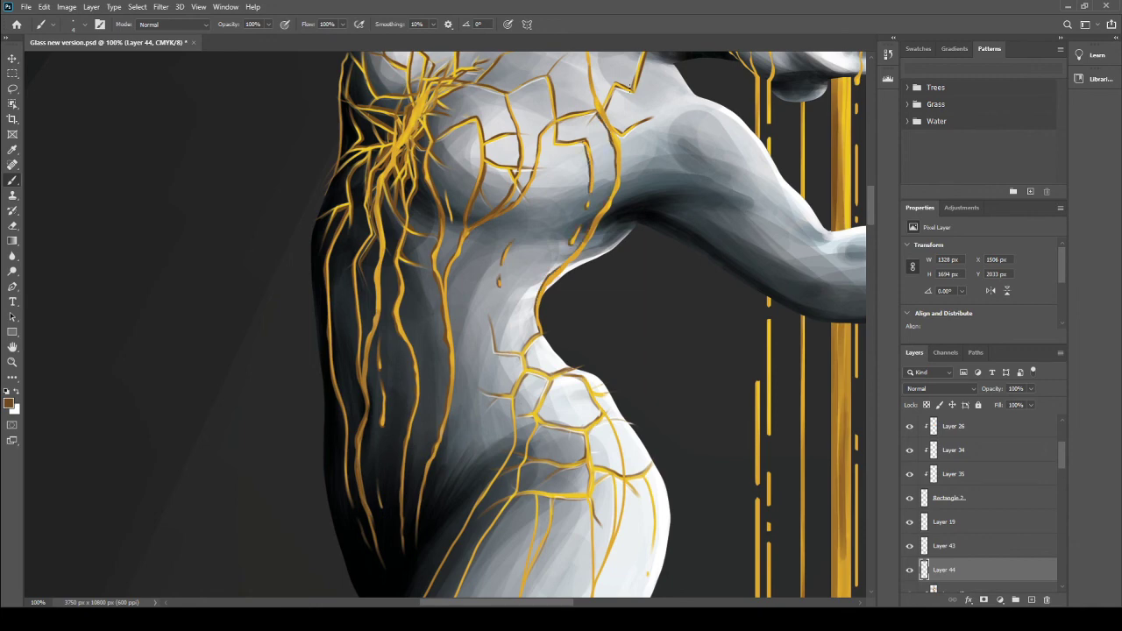
pyautogui.scroll(3, 629, 85)
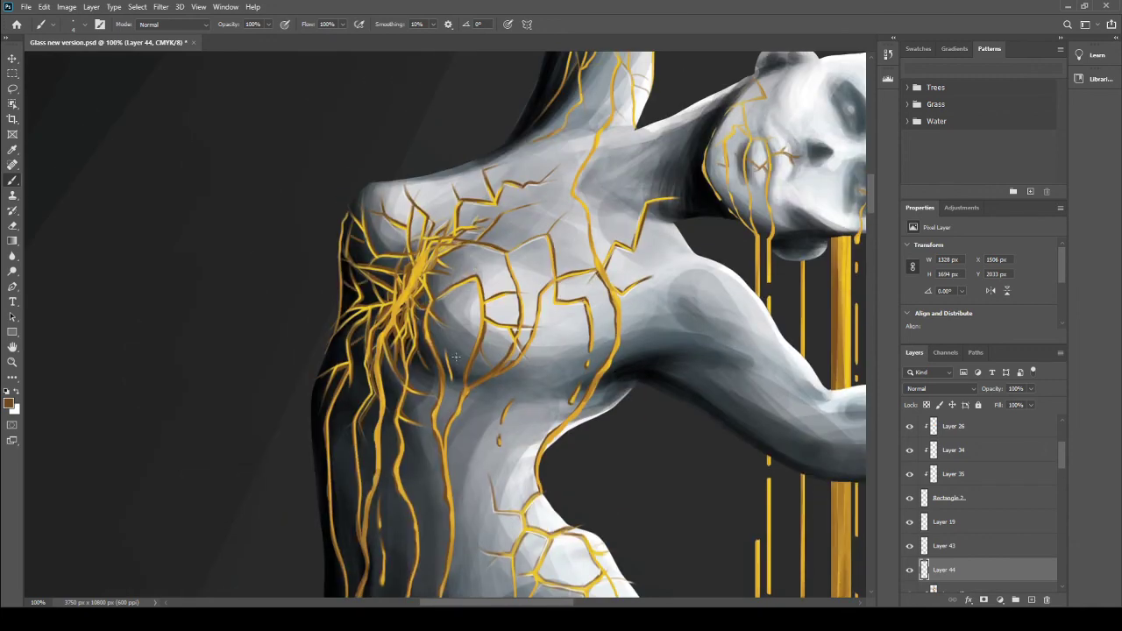
# Step: Outline the gold veins on the hand with dark brown strokes
pyautogui.press('z')
pyautogui.hotkey('ctrl', '-')
pyautogui.hotkey('ctrl', '-')
pyautogui.hotkey('ctrl', '-')
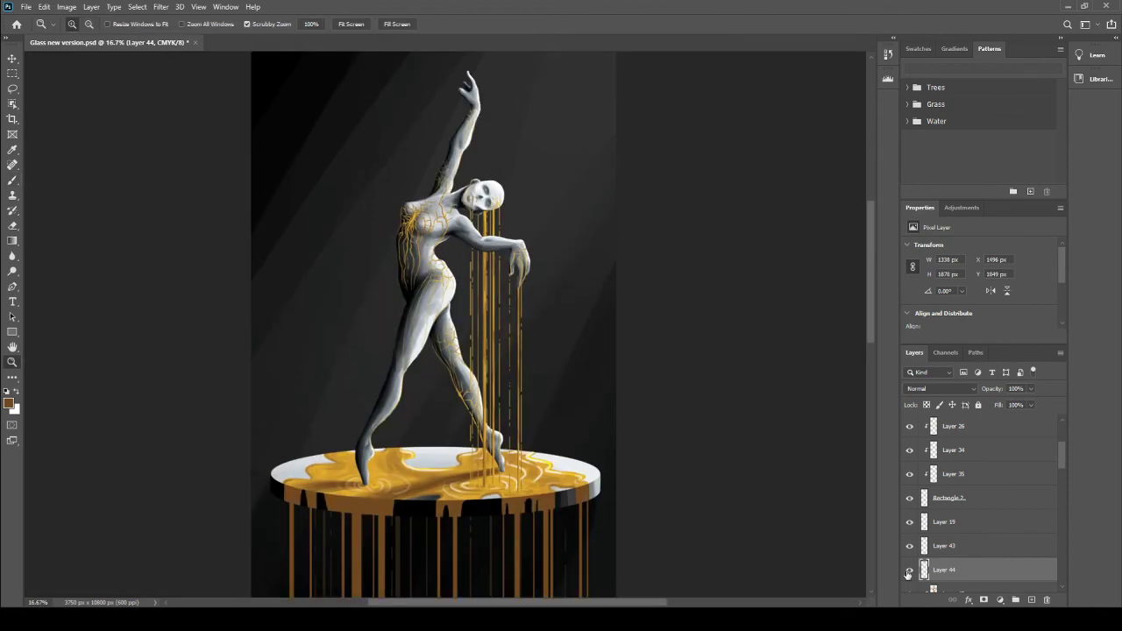
pyautogui.hotkey('ctrl', '+')
pyautogui.hotkey('ctrl', '+')
pyautogui.hotkey('ctrl', '+')
pyautogui.press('b')
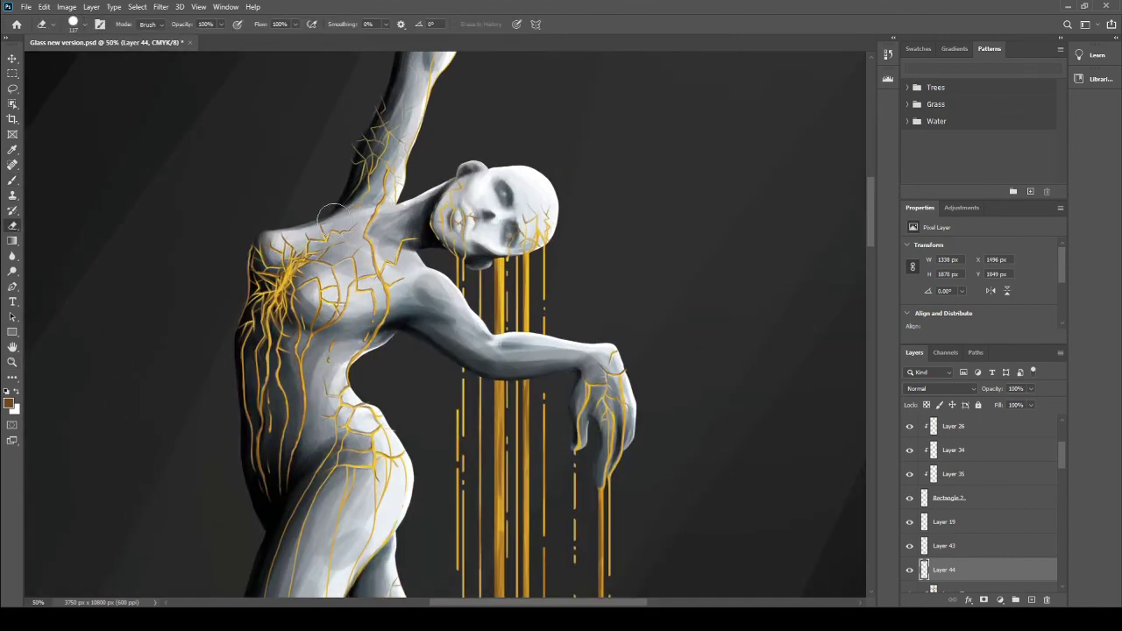
pyautogui.scroll(1, 605, 395)
pyautogui.scroll(1, 605, 394)
pyautogui.press('b')
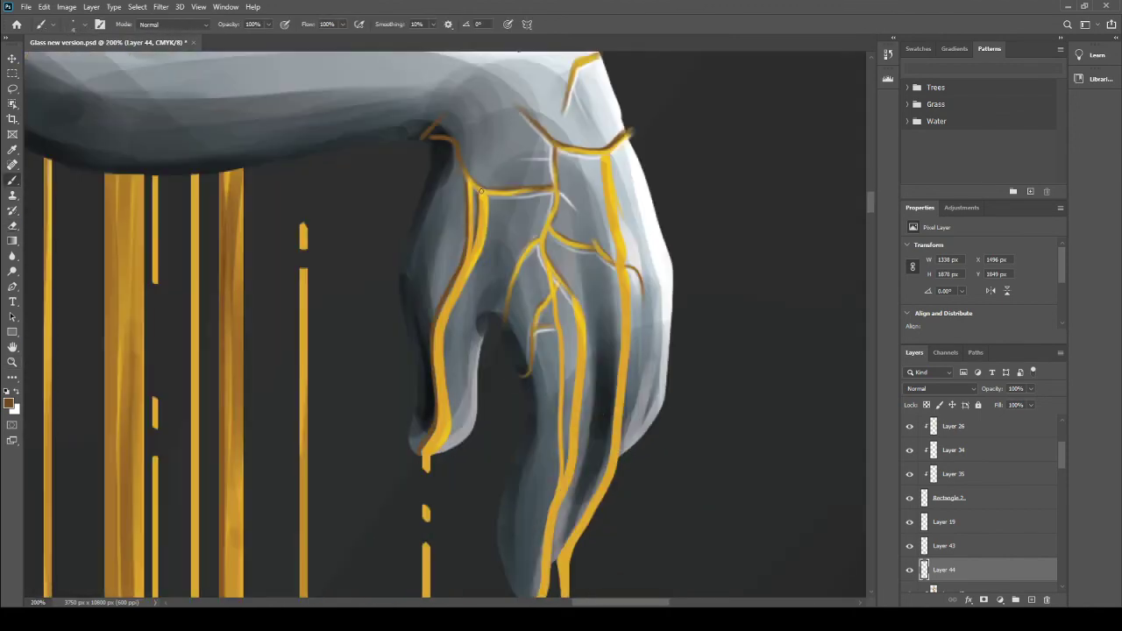
pyautogui.moveTo(480, 190); pyautogui.dragTo(525, 263)
pyautogui.moveTo(627, 132); pyautogui.dragTo(559, 223)
pyautogui.moveTo(614, 259); pyautogui.dragTo(574, 386)
pyautogui.moveTo(569, 451); pyautogui.dragTo(552, 320)
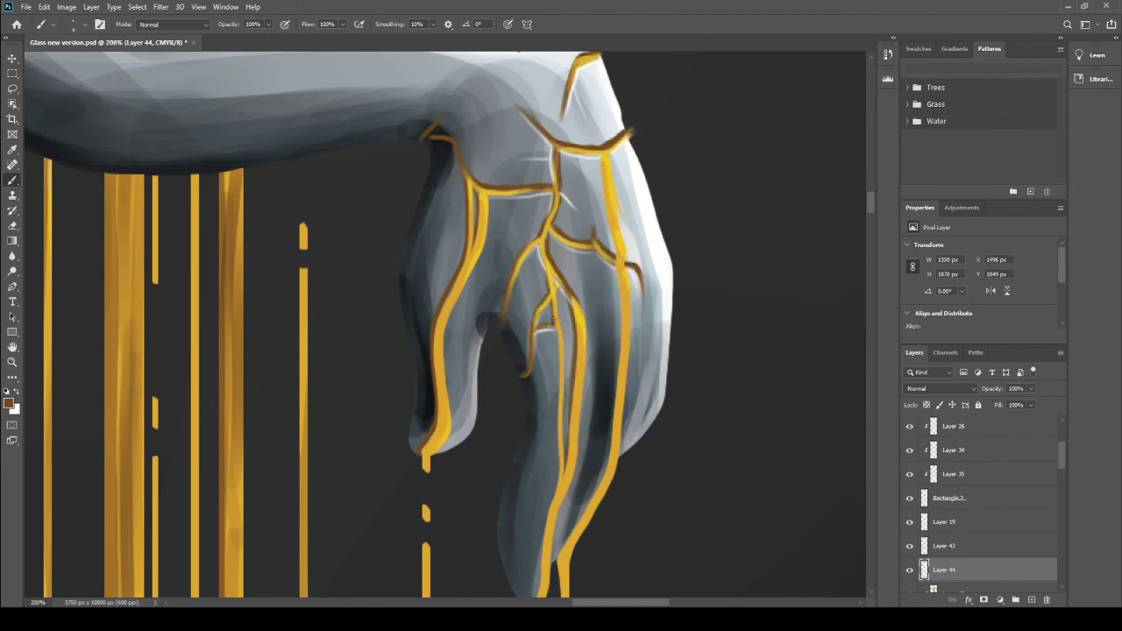
# Step: Outline the face veins with short dark brown strokes
pyautogui.scroll(-2, 552, 320)
pyautogui.scroll(-2, 552, 319)
pyautogui.scroll(-3, 578, 351)
pyautogui.scroll(6, 605, 200)
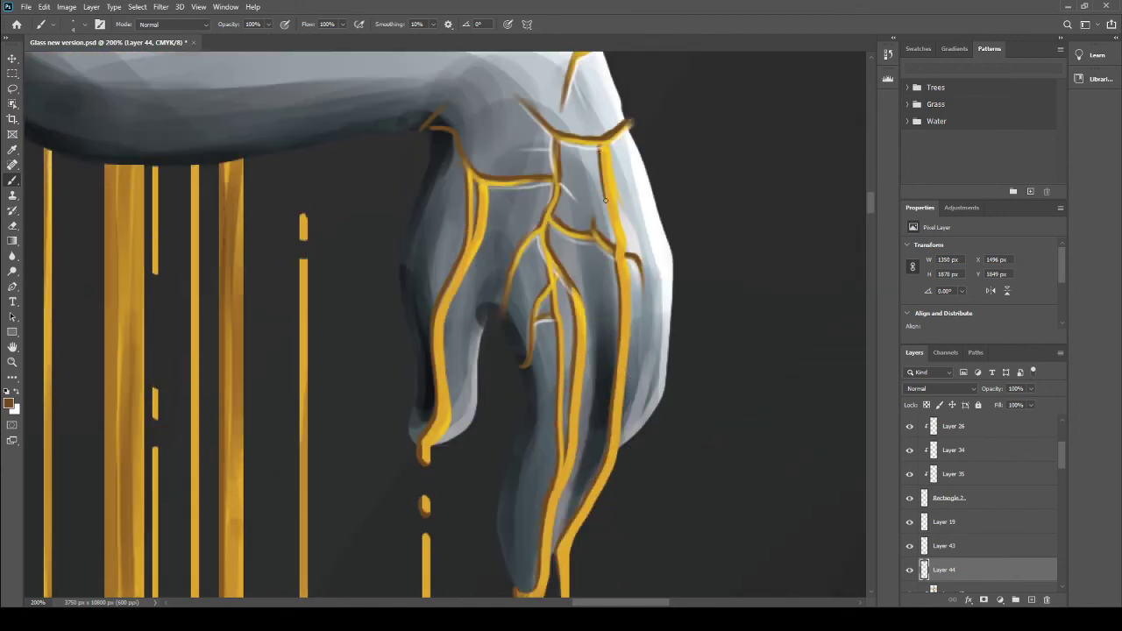
pyautogui.scroll(-2, 605, 199)
pyautogui.scroll(2, 473, 289)
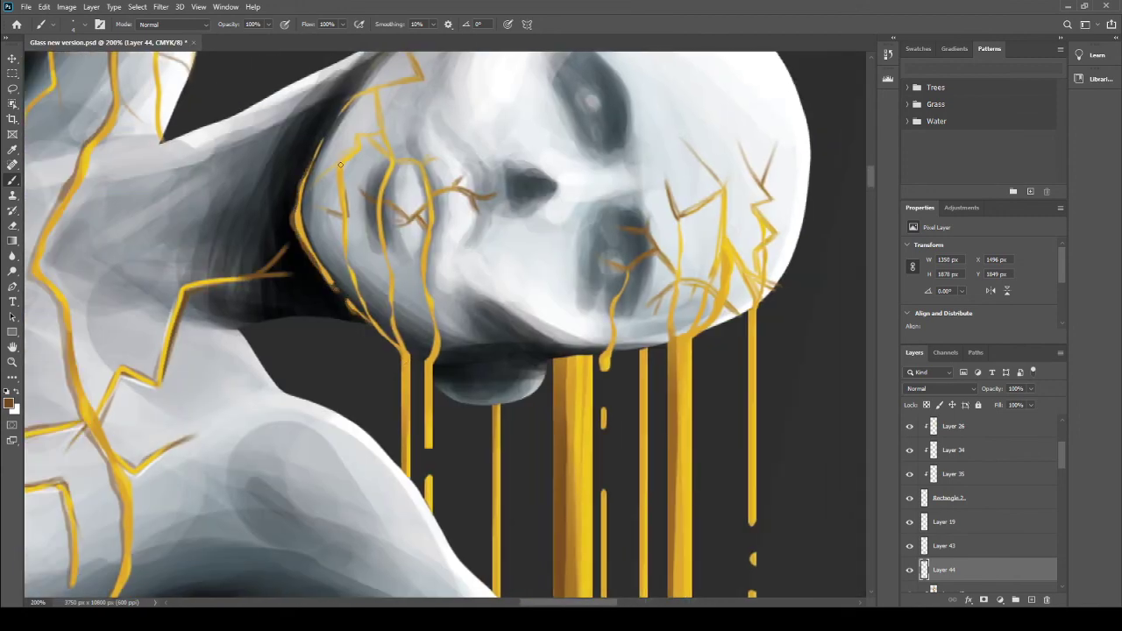
pyautogui.moveTo(340, 164); pyautogui.dragTo(347, 279)
pyautogui.moveTo(384, 228); pyautogui.dragTo(390, 312)
pyautogui.moveTo(359, 180); pyautogui.dragTo(421, 57)
# Step: Shade the cheek, nose and right-cheek veins and the drips below in brown
pyautogui.scroll(2, 411, 104)
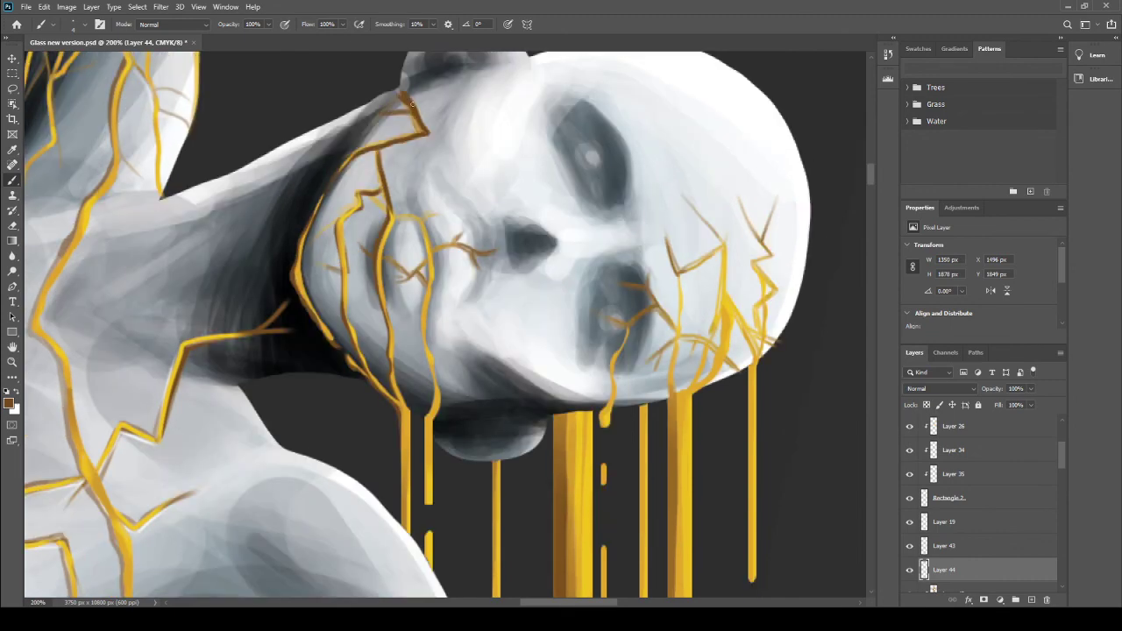
pyautogui.moveTo(386, 279); pyautogui.dragTo(426, 260)
pyautogui.moveTo(433, 247); pyautogui.dragTo(501, 254)
pyautogui.moveTo(424, 225); pyautogui.dragTo(427, 385)
pyautogui.moveTo(550, 413); pyautogui.dragTo(550, 543)
pyautogui.moveTo(614, 348); pyautogui.dragTo(606, 402)
pyautogui.moveTo(680, 332); pyautogui.dragTo(622, 289)
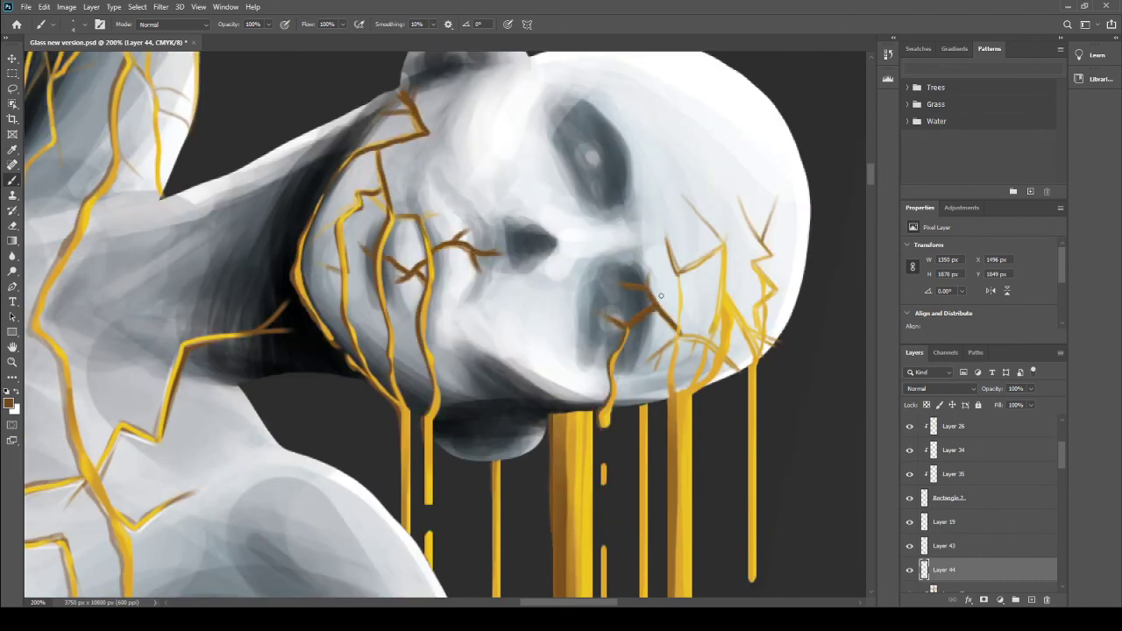
pyautogui.moveTo(648, 362); pyautogui.dragTo(722, 335)
pyautogui.moveTo(676, 277); pyautogui.dragTo(666, 428)
pyautogui.moveTo(724, 248)
pyautogui.mouseDown()
pyautogui.moveTo(692, 386)
pyautogui.moveTo(713, 361)
pyautogui.mouseUp()
pyautogui.moveTo(778, 279); pyautogui.dragTo(752, 353)
pyautogui.moveTo(703, 211)
pyautogui.mouseDown()
pyautogui.moveTo(728, 251)
pyautogui.moveTo(701, 347)
pyautogui.moveTo(728, 244)
pyautogui.mouseUp()
# Step: On Layer 43, paint gold over the forehead, face and right-cheek vein branches
pyautogui.hotkey('alt', ']')
pyautogui.keyDown('alt'); pyautogui.click(587, 440); pyautogui.keyUp('alt')
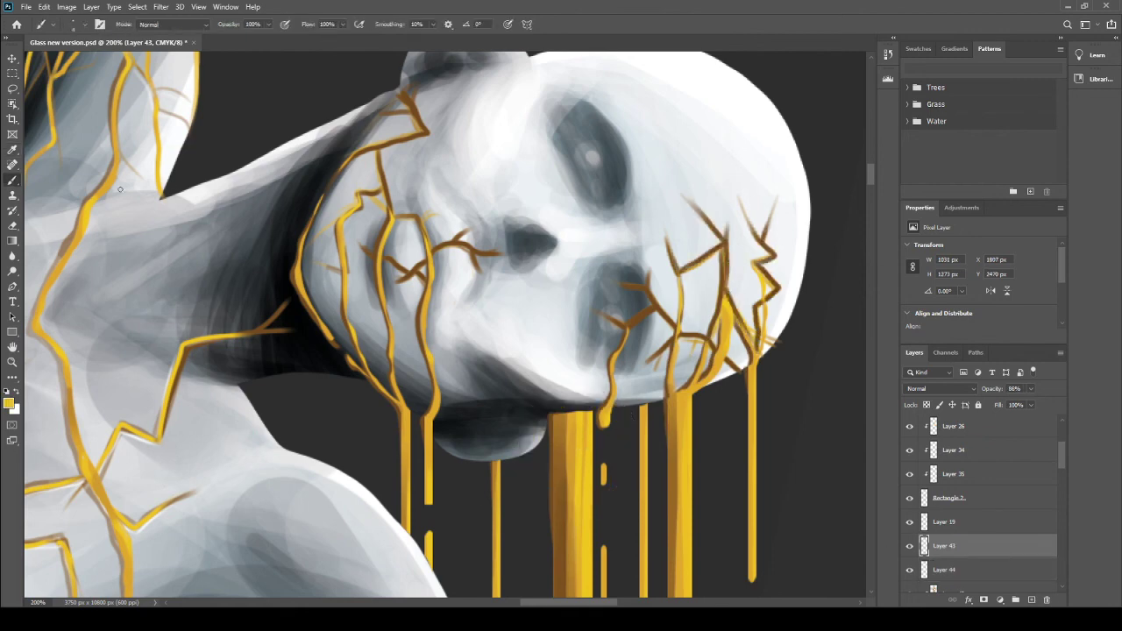
pyautogui.moveTo(351, 215); pyautogui.dragTo(405, 87)
pyautogui.moveTo(379, 285); pyautogui.dragTo(392, 195)
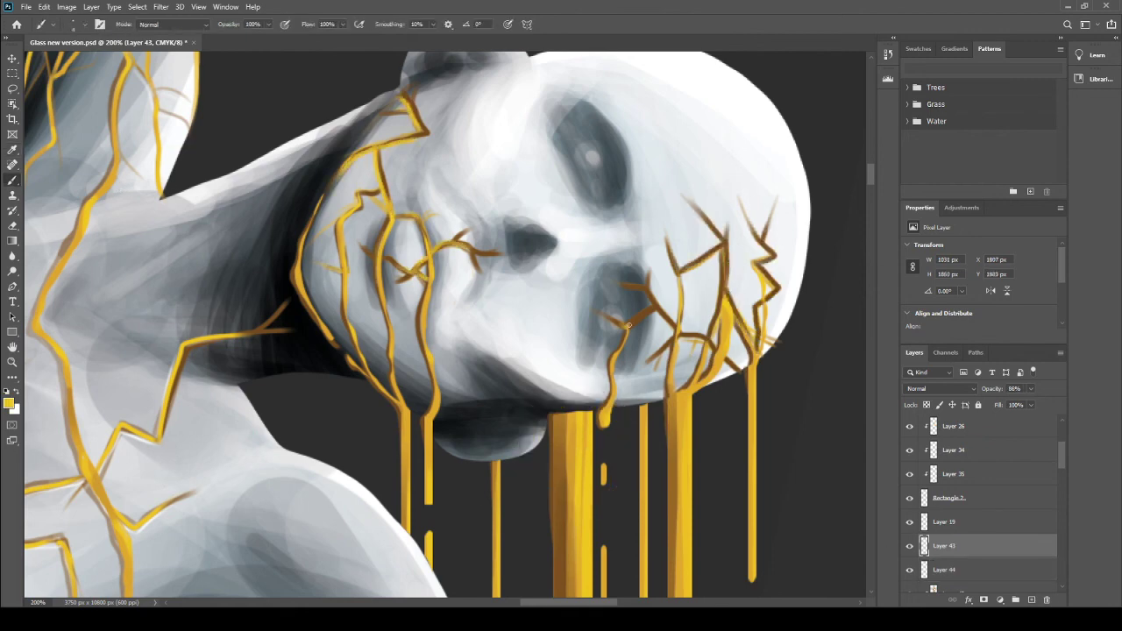
pyautogui.moveTo(627, 326); pyautogui.dragTo(675, 289)
pyautogui.moveTo(736, 359); pyautogui.dragTo(771, 235)
pyautogui.moveTo(712, 324); pyautogui.dragTo(724, 246)
pyautogui.moveTo(706, 340); pyautogui.dragTo(724, 270)
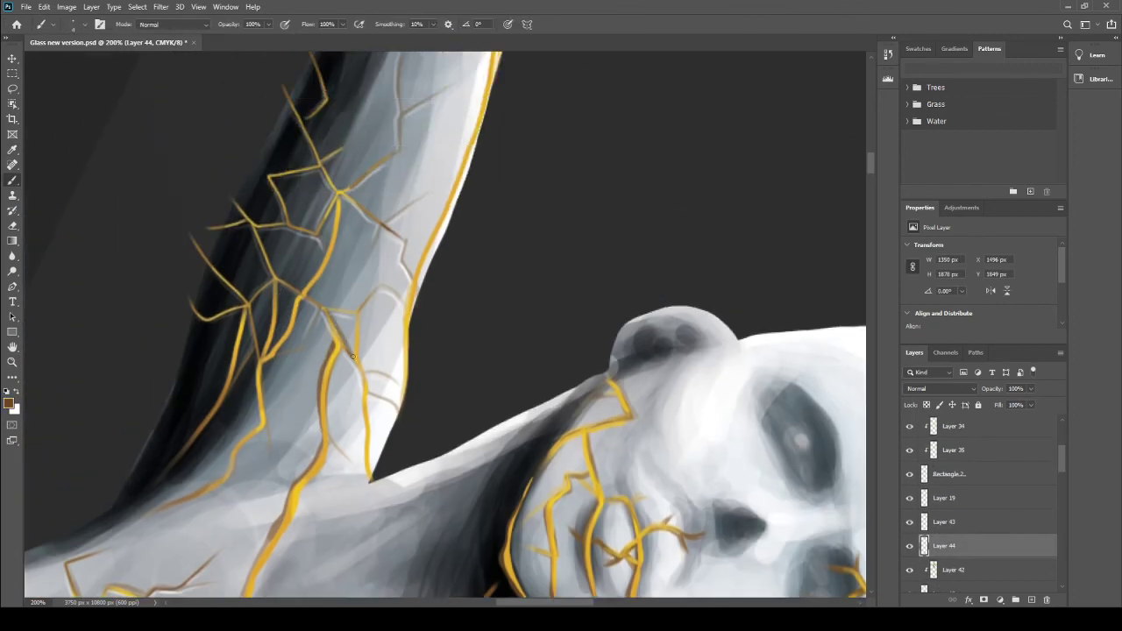
# Step: Paint branching gold veins along the inner and lower raised arm
pyautogui.moveTo(325, 311)
pyautogui.mouseDown()
pyautogui.moveTo(394, 407)
pyautogui.moveTo(320, 456)
pyautogui.mouseUp()
pyautogui.moveTo(267, 390); pyautogui.dragTo(229, 466)
pyautogui.moveTo(227, 469); pyautogui.dragTo(139, 515)
pyautogui.moveTo(272, 342); pyautogui.dragTo(218, 414)
pyautogui.moveTo(279, 291); pyautogui.dragTo(198, 384)
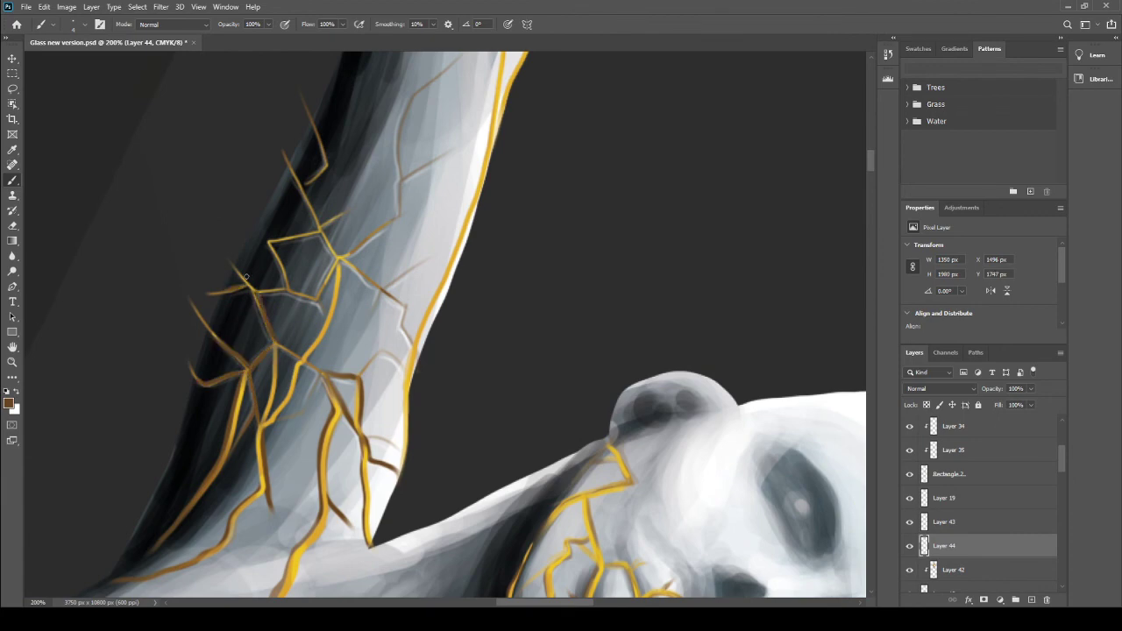
pyautogui.moveTo(307, 245); pyautogui.dragTo(235, 291)
pyautogui.moveTo(335, 261)
pyautogui.mouseDown()
pyautogui.moveTo(308, 348)
pyautogui.moveTo(405, 352)
pyautogui.mouseUp()
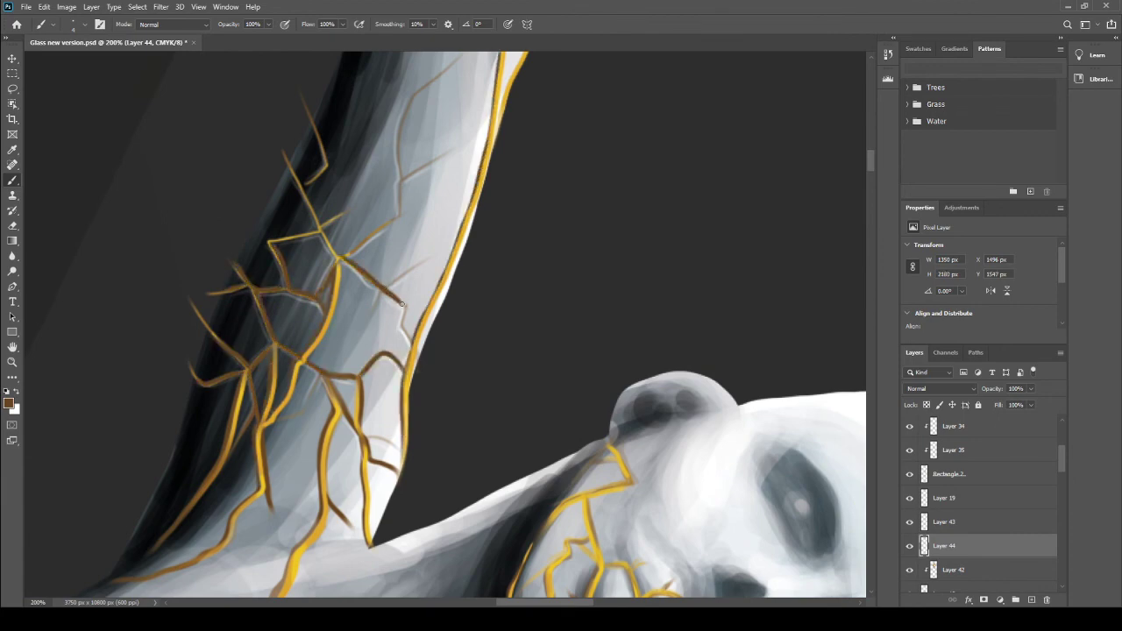
# Step: Paint brown cracks across the upper arm
pyautogui.moveTo(347, 256); pyautogui.dragTo(412, 340)
pyautogui.moveTo(379, 289); pyautogui.dragTo(439, 256)
pyautogui.moveTo(338, 256)
pyautogui.mouseDown()
pyautogui.moveTo(305, 185)
pyautogui.moveTo(394, 254)
pyautogui.moveTo(451, 151)
pyautogui.mouseUp()
pyautogui.scroll(5, 439, 263)
# Step: Add gold crack and edge lines along the length of the arm
pyautogui.moveTo(456, 377); pyautogui.dragTo(416, 443)
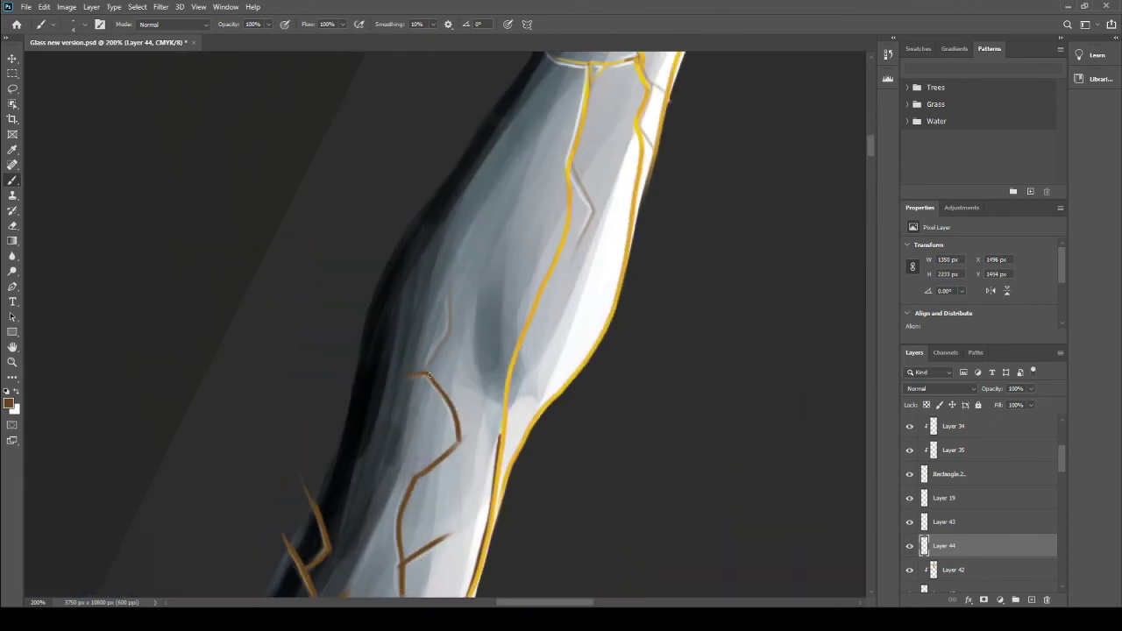
pyautogui.moveTo(525, 311); pyautogui.dragTo(500, 443)
pyautogui.moveTo(587, 66)
pyautogui.mouseDown()
pyautogui.moveTo(535, 307)
pyautogui.moveTo(570, 251)
pyautogui.mouseUp()
pyautogui.moveTo(644, 63); pyautogui.dragTo(606, 319)
pyautogui.moveTo(624, 224); pyautogui.dragTo(493, 534)
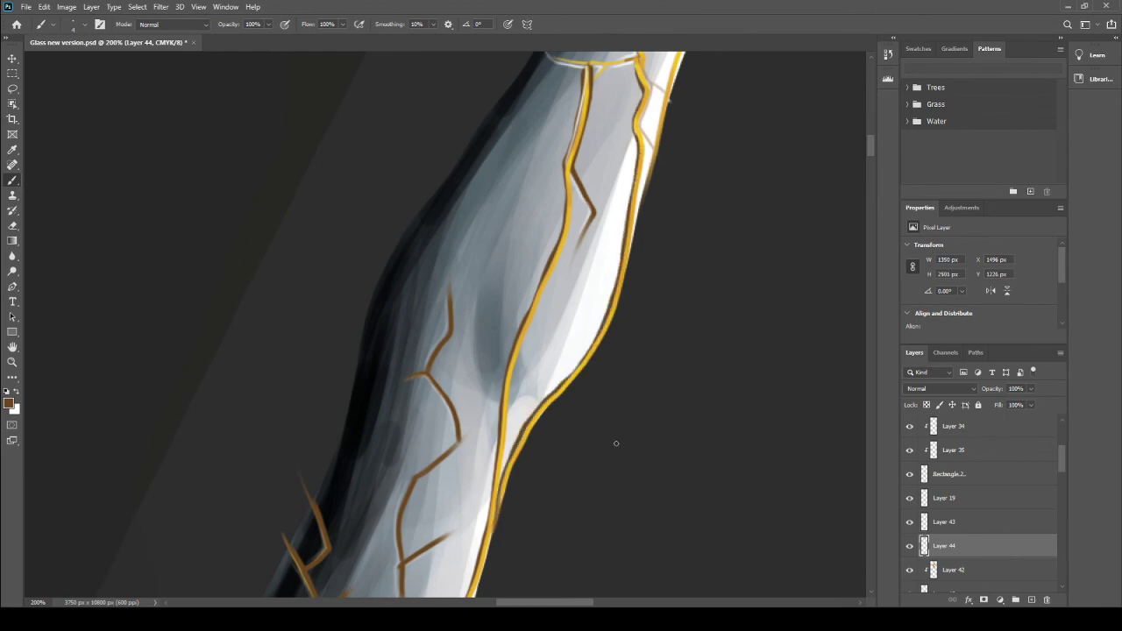
pyautogui.scroll(5, 614, 445)
pyautogui.moveTo(683, 200)
pyautogui.mouseDown()
pyautogui.moveTo(651, 369)
pyautogui.moveTo(639, 188)
pyautogui.moveTo(728, 147)
pyautogui.mouseUp()
# Step: Trace the light upper-arm cracks in brown
pyautogui.moveTo(706, 154); pyautogui.dragTo(706, 107)
pyautogui.moveTo(666, 140); pyautogui.dragTo(724, 87)
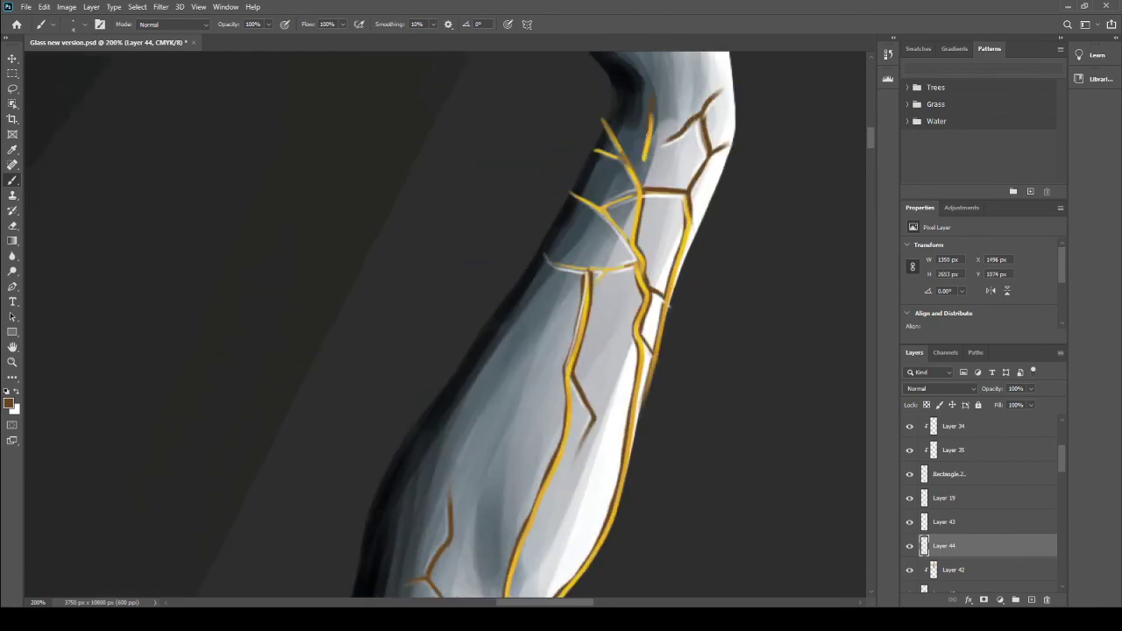
pyautogui.moveTo(603, 123)
pyautogui.mouseDown()
pyautogui.moveTo(632, 173)
pyautogui.moveTo(615, 241)
pyautogui.moveTo(561, 268)
pyautogui.mouseUp()
# Step: On Layer 43, paint gold over the brown cracks down the arm
pyautogui.click(944, 521)
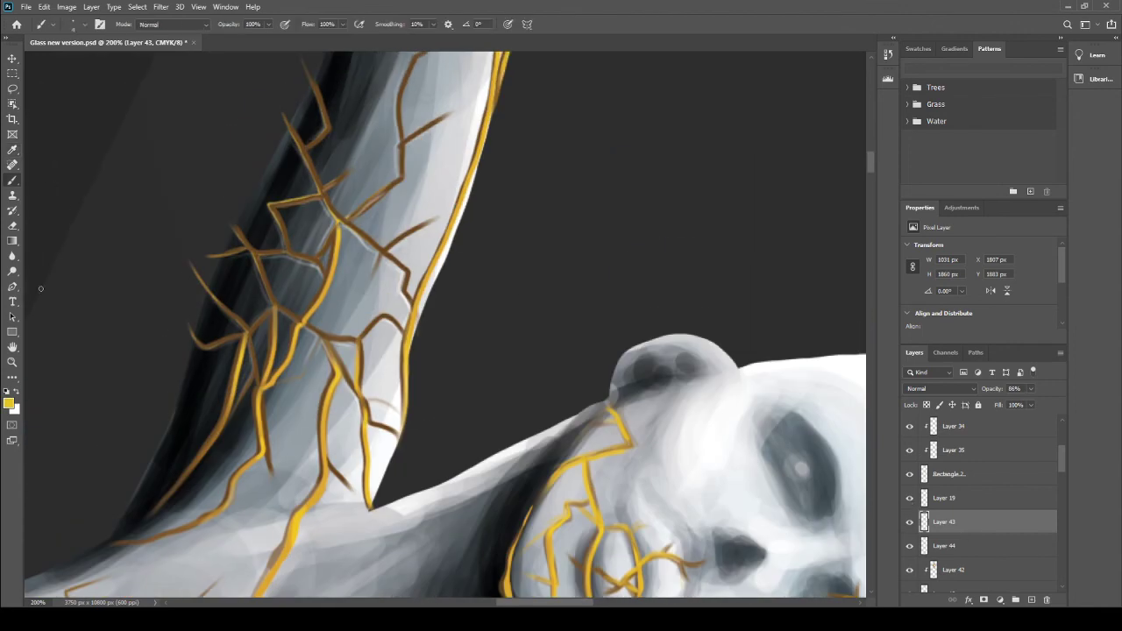
pyautogui.moveTo(300, 326); pyautogui.dragTo(361, 401)
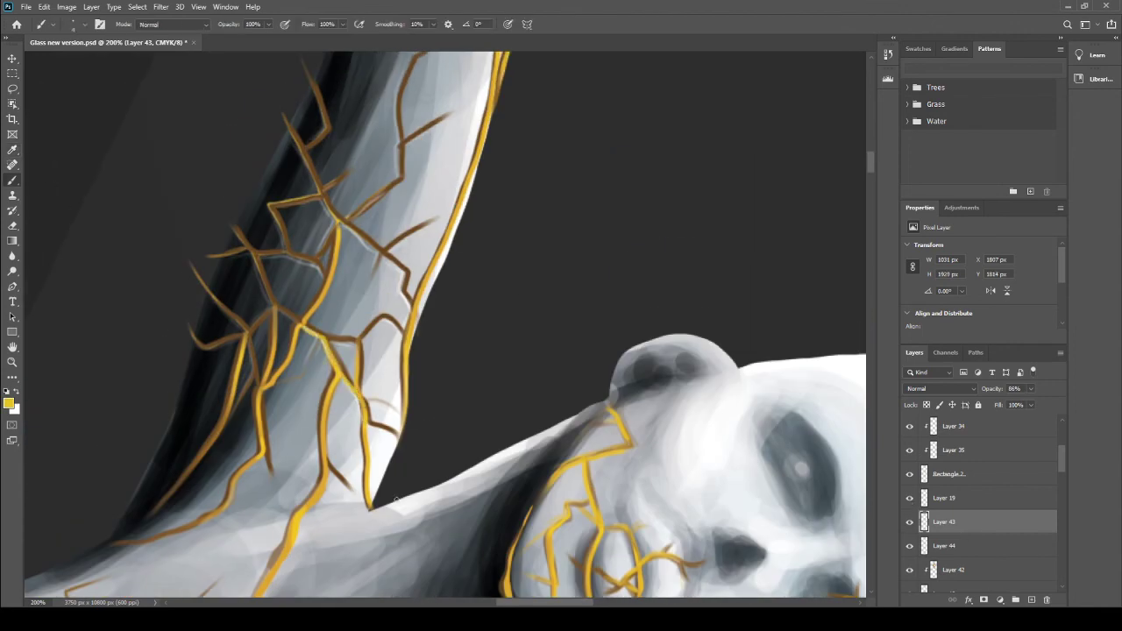
pyautogui.moveTo(324, 337); pyautogui.dragTo(360, 381)
pyautogui.moveTo(368, 421); pyautogui.dragTo(390, 430)
pyautogui.moveTo(359, 342)
pyautogui.mouseDown()
pyautogui.moveTo(403, 311)
pyautogui.moveTo(377, 249)
pyautogui.moveTo(399, 175)
pyautogui.mouseUp()
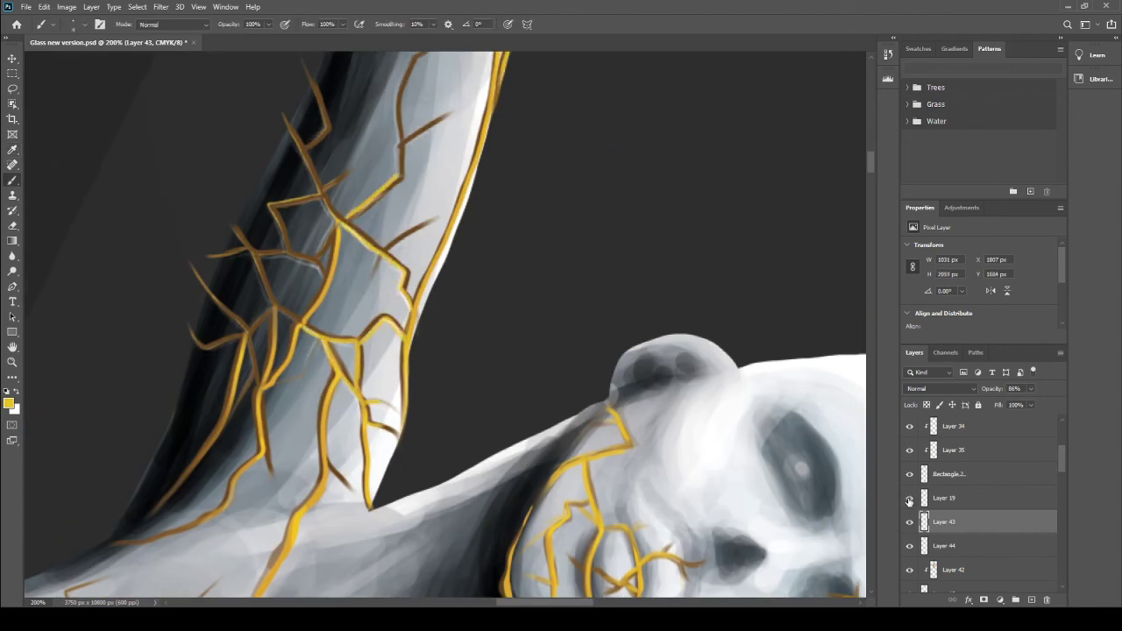
# Step: Cover the remaining upper-arm brown cracks with gold
pyautogui.moveTo(263, 280); pyautogui.dragTo(355, 197)
pyautogui.moveTo(267, 250); pyautogui.dragTo(329, 92)
pyautogui.moveTo(398, 175); pyautogui.dragTo(425, 57)
pyautogui.moveTo(237, 236); pyautogui.dragTo(263, 276)
pyautogui.moveTo(276, 325); pyautogui.dragTo(303, 298)
pyautogui.moveTo(224, 359); pyautogui.dragTo(259, 311)
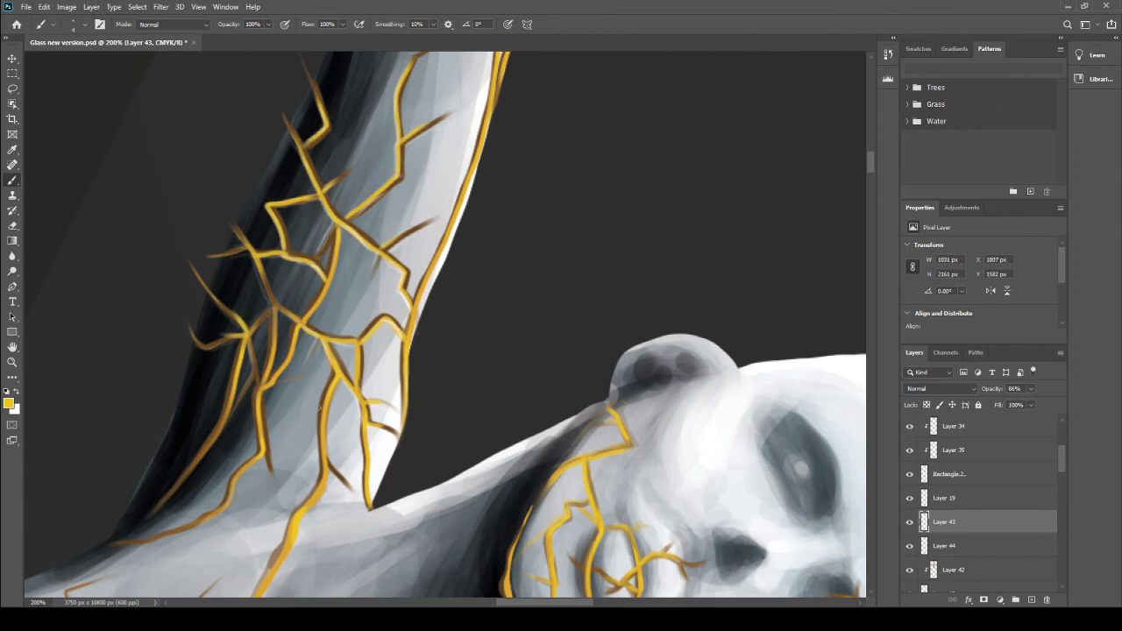
pyautogui.scroll(5, 736, 248)
pyautogui.scroll(5, 737, 248)
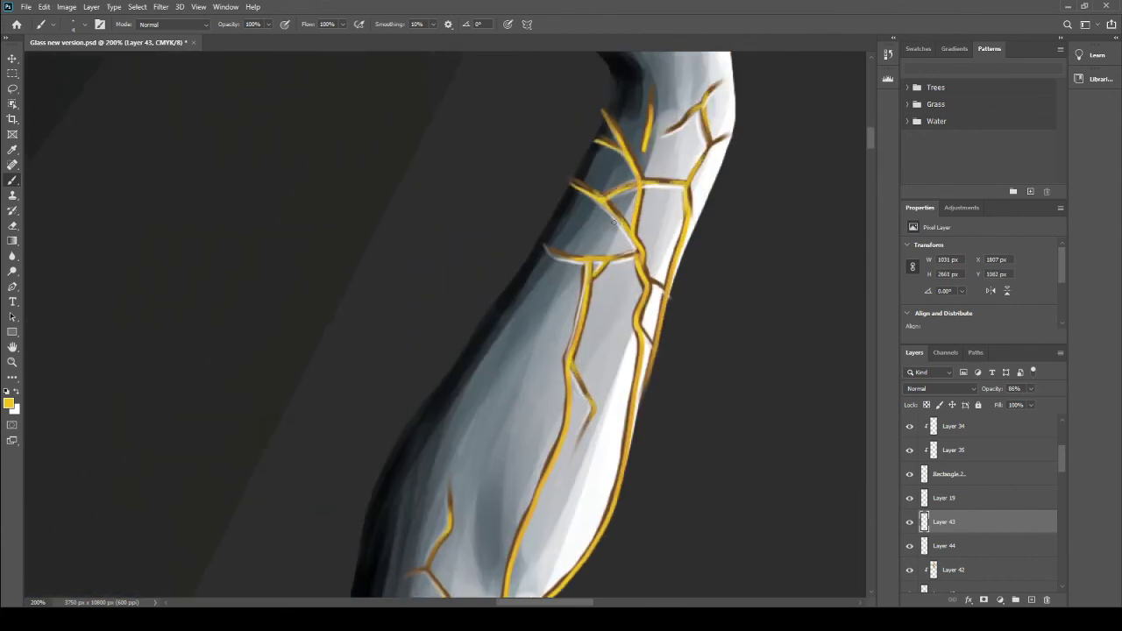
pyautogui.scroll(5, 613, 223)
pyautogui.hotkey('alt', '[')
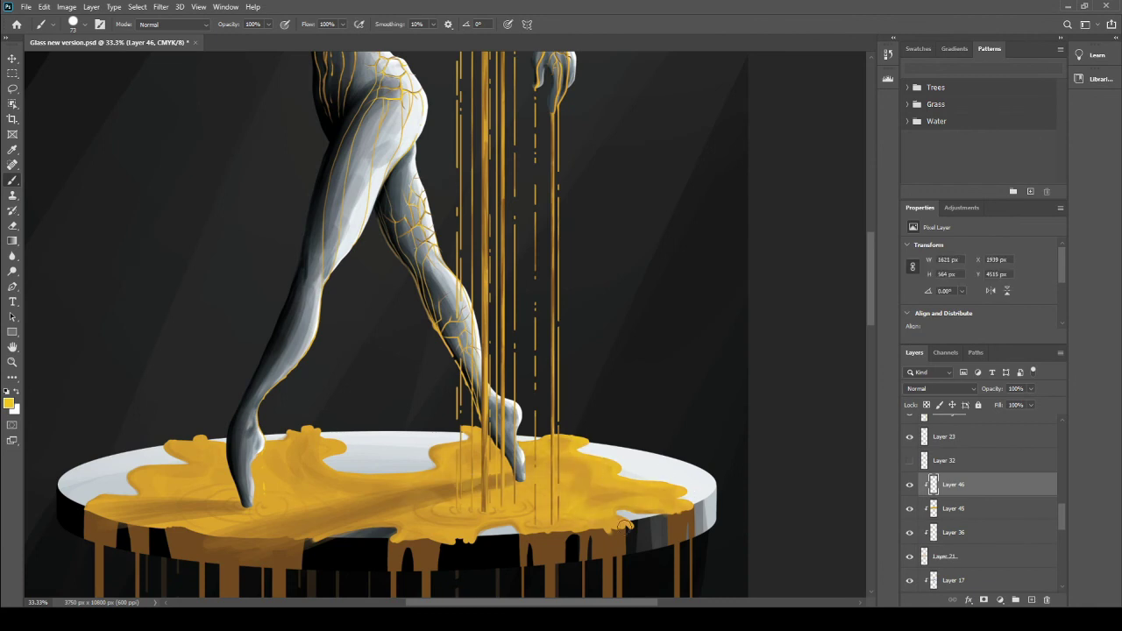
# Step: Smooth the gold pool and lower Layer 46's opacity to 68%
pyautogui.moveTo(624, 524); pyautogui.dragTo(352, 513)
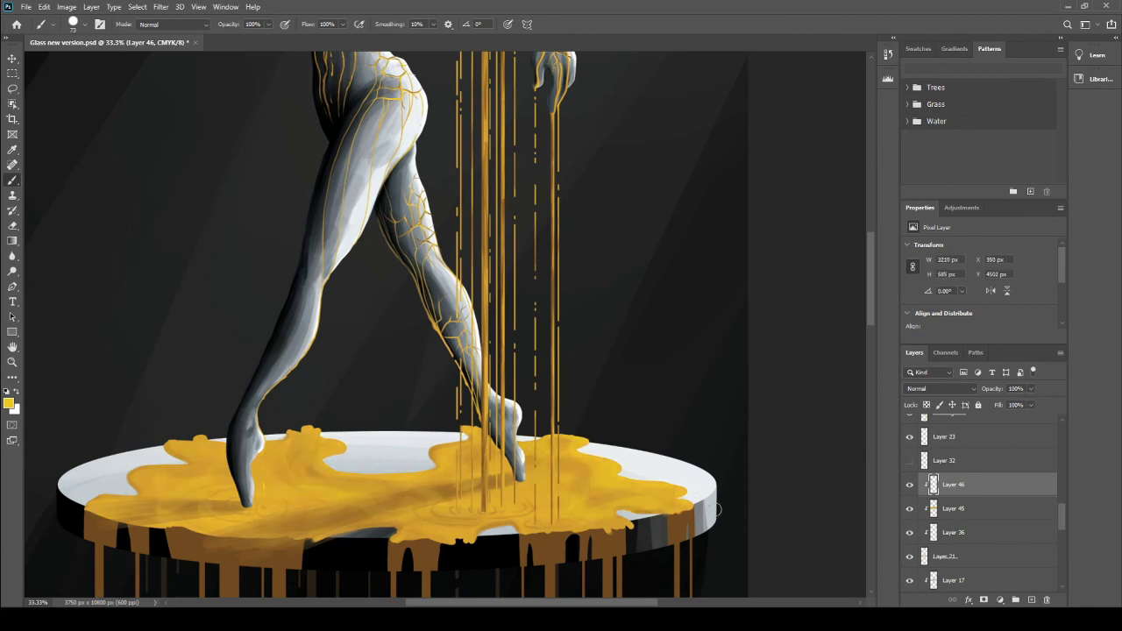
pyautogui.click(1014, 388)
pyautogui.write('68')
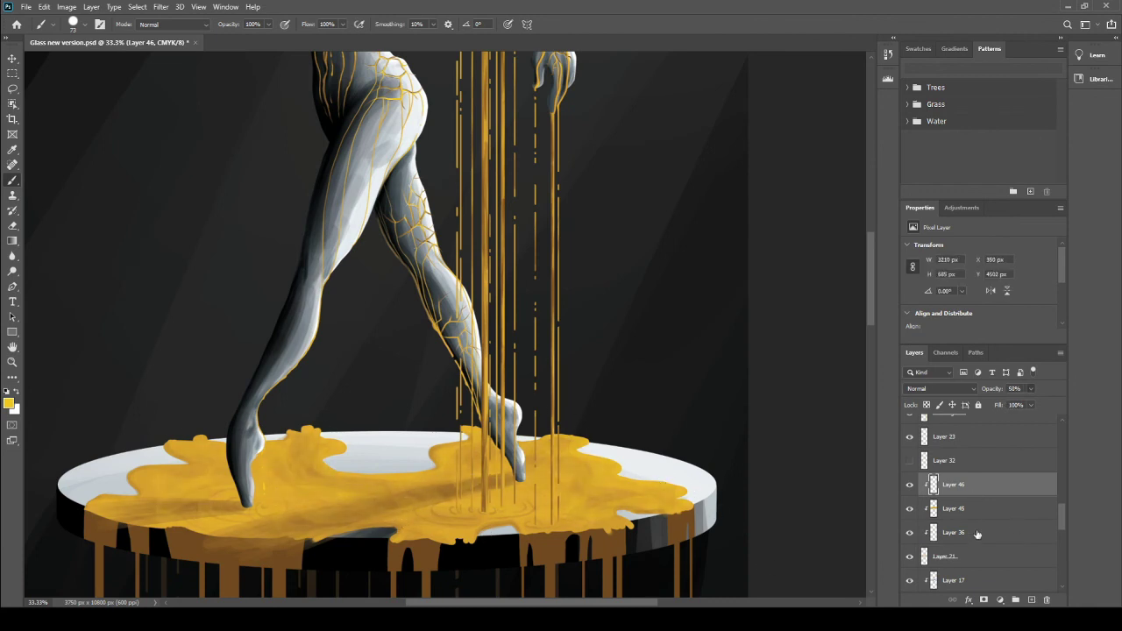
pyautogui.scroll(-1, 977, 533)
pyautogui.click(977, 508)
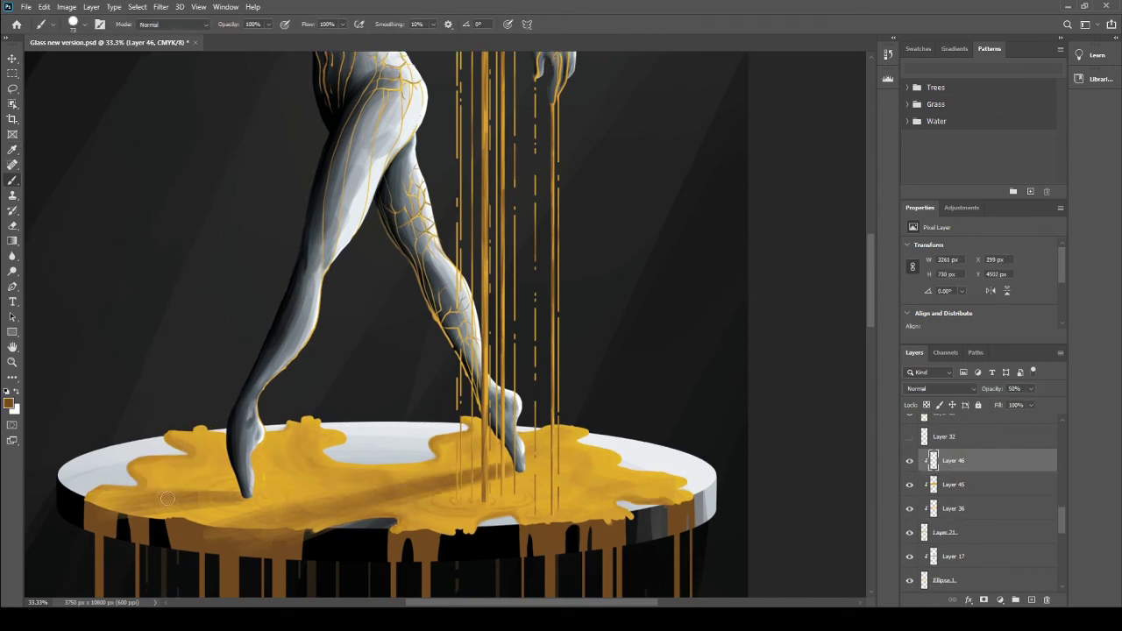
# Step: On Layer 36, paint darker orange shading across the gold pool
pyautogui.moveTo(168, 498); pyautogui.dragTo(368, 513)
pyautogui.moveTo(122, 500); pyautogui.dragTo(377, 504)
pyautogui.moveTo(219, 517); pyautogui.dragTo(296, 498)
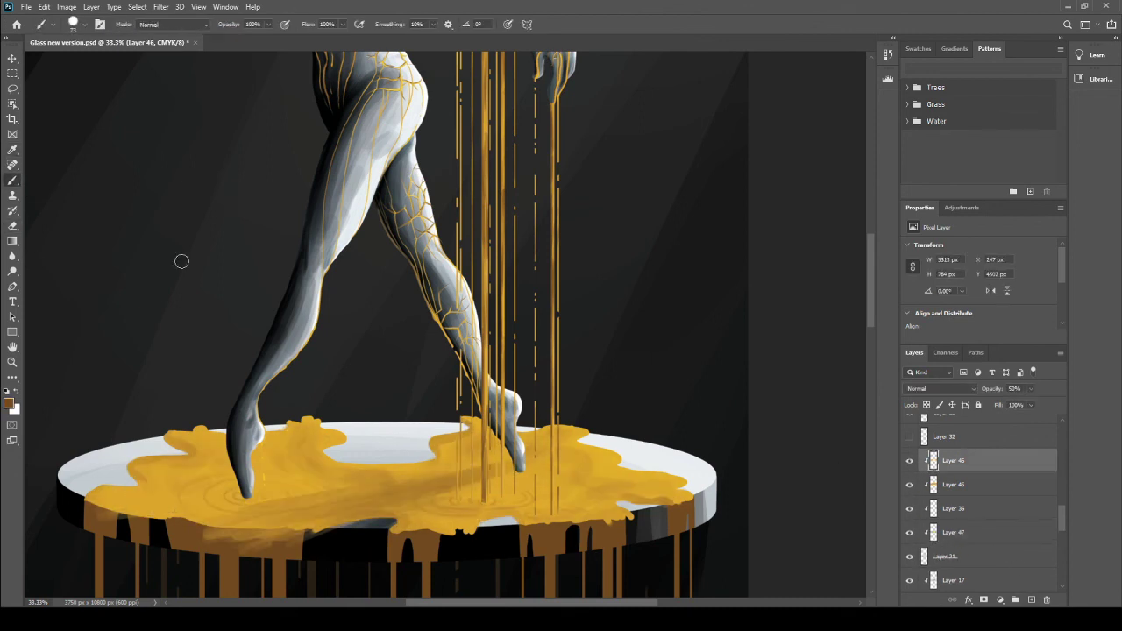
pyautogui.moveTo(264, 526); pyautogui.dragTo(482, 478)
pyautogui.moveTo(249, 508)
pyautogui.mouseDown()
pyautogui.moveTo(128, 513)
pyautogui.moveTo(249, 504)
pyautogui.mouseUp()
pyautogui.moveTo(405, 521); pyautogui.dragTo(482, 496)
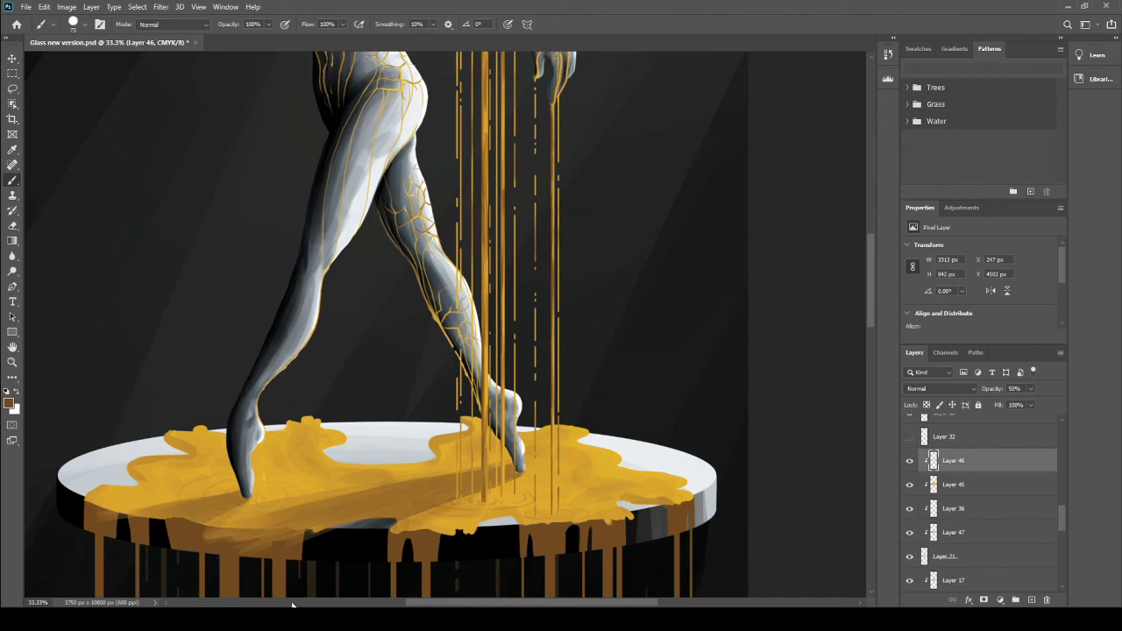
# Step: Add orange strokes on a new layer and merge the shading layers into Layer 21
pyautogui.hotkey('ctrl', 'shift', 'alt', 'n')
pyautogui.moveTo(105, 495)
pyautogui.mouseDown()
pyautogui.moveTo(197, 460)
pyautogui.moveTo(544, 478)
pyautogui.mouseUp()
pyautogui.click(953, 556)
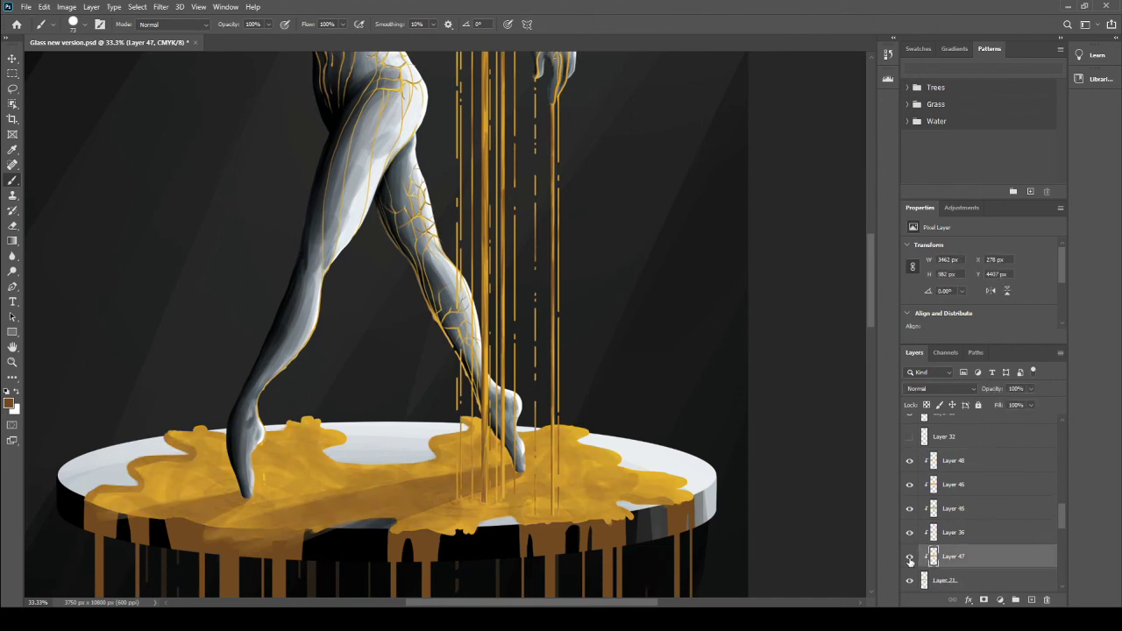
pyautogui.moveTo(988, 564); pyautogui.dragTo(1047, 599)
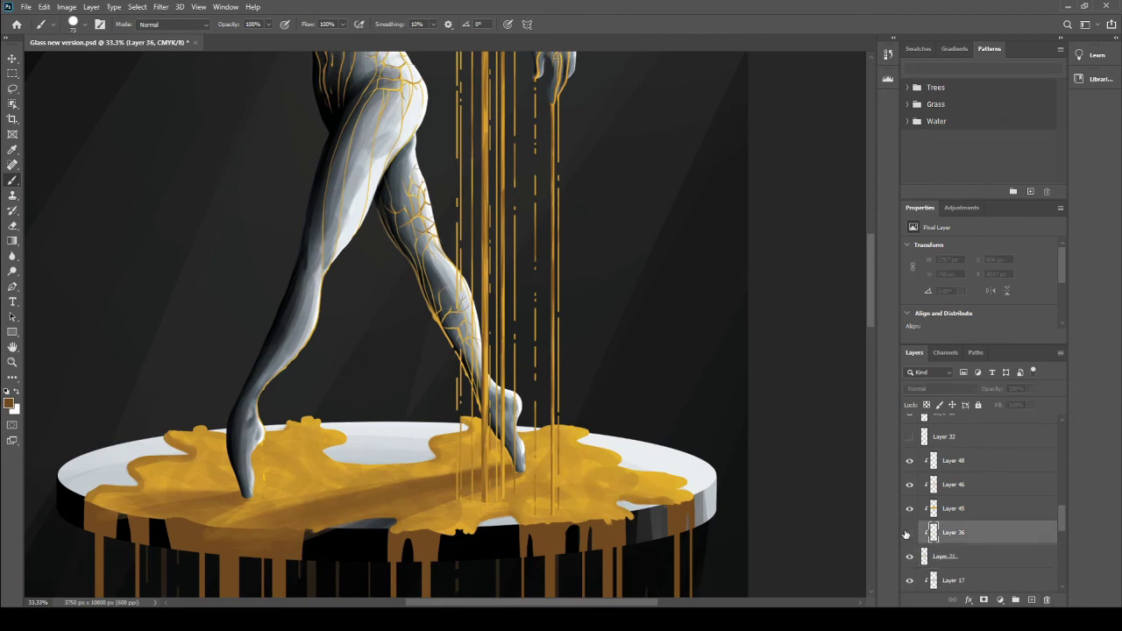
pyautogui.moveTo(909, 508); pyautogui.dragTo(909, 460)
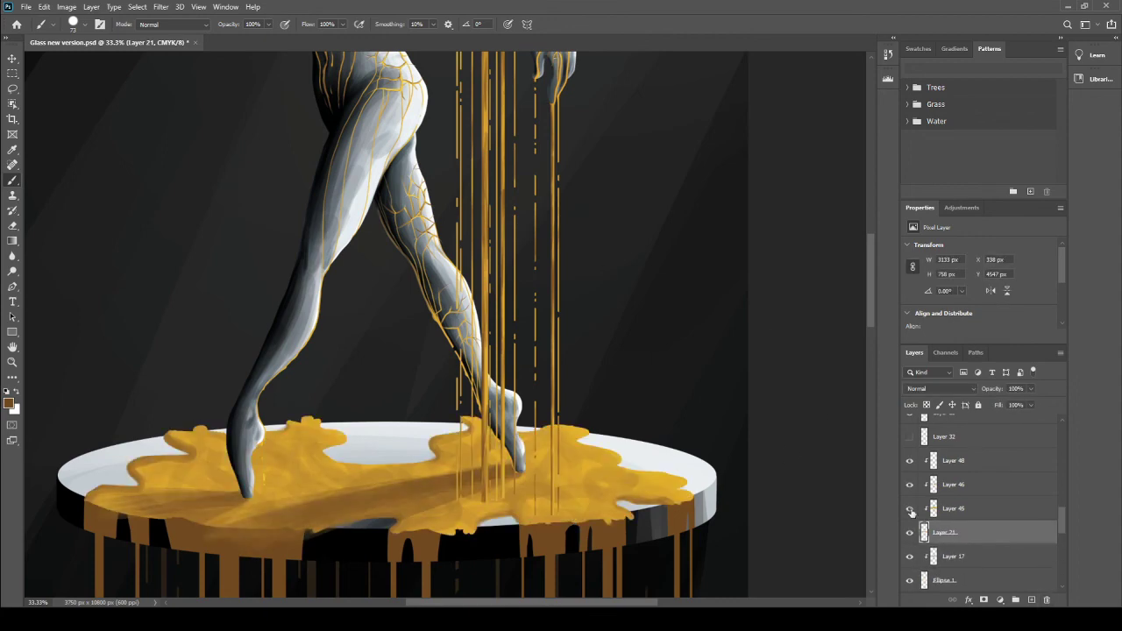
# Step: Create a new layer above the shading layers for the shadow
pyautogui.hotkey('ctrl', 'shift', 'alt', 'n')
pyautogui.hotkey('ctrl', 'z')
pyautogui.hotkey('ctrl', 'z')
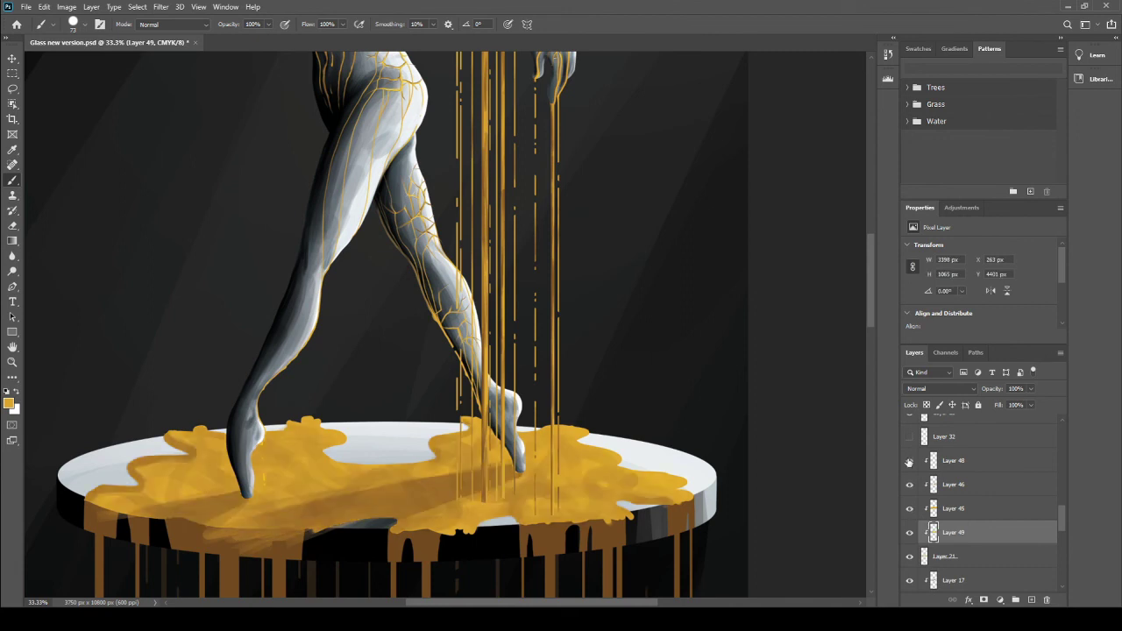
pyautogui.doubleClick(909, 508)
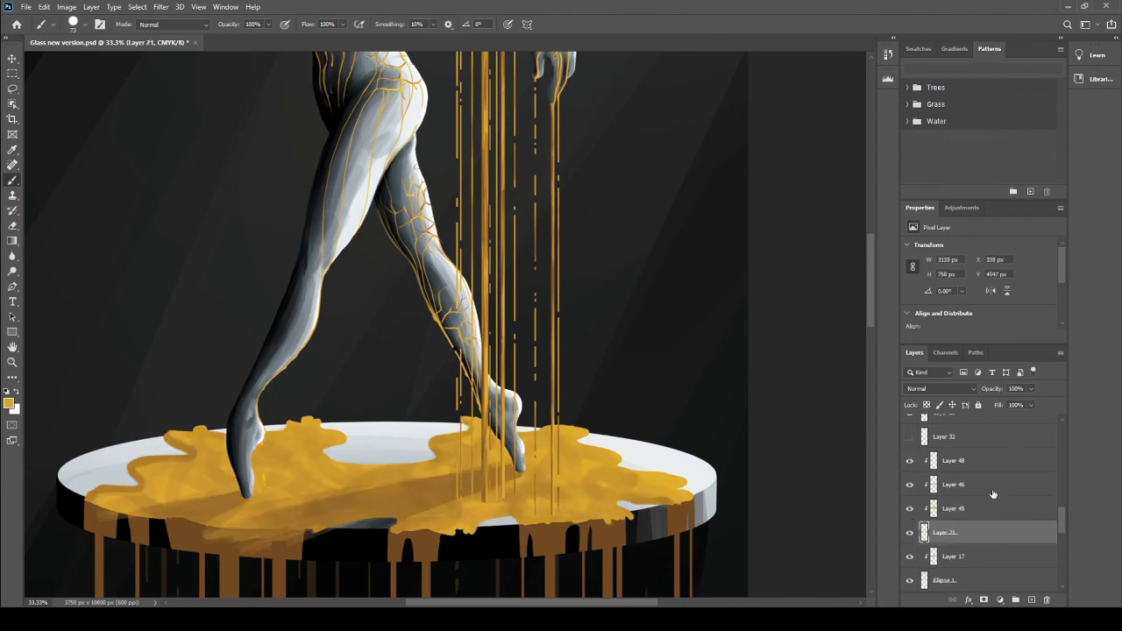
pyautogui.click(993, 460)
pyautogui.hotkey('ctrl', 'shift', 'alt', 'n')
# Step: Paint a dark brown shadow across the gold pool at 54% layer opacity
pyautogui.keyDown('alt'); pyautogui.click(456, 526); pyautogui.keyUp('alt')
pyautogui.moveTo(386, 508); pyautogui.dragTo(543, 470)
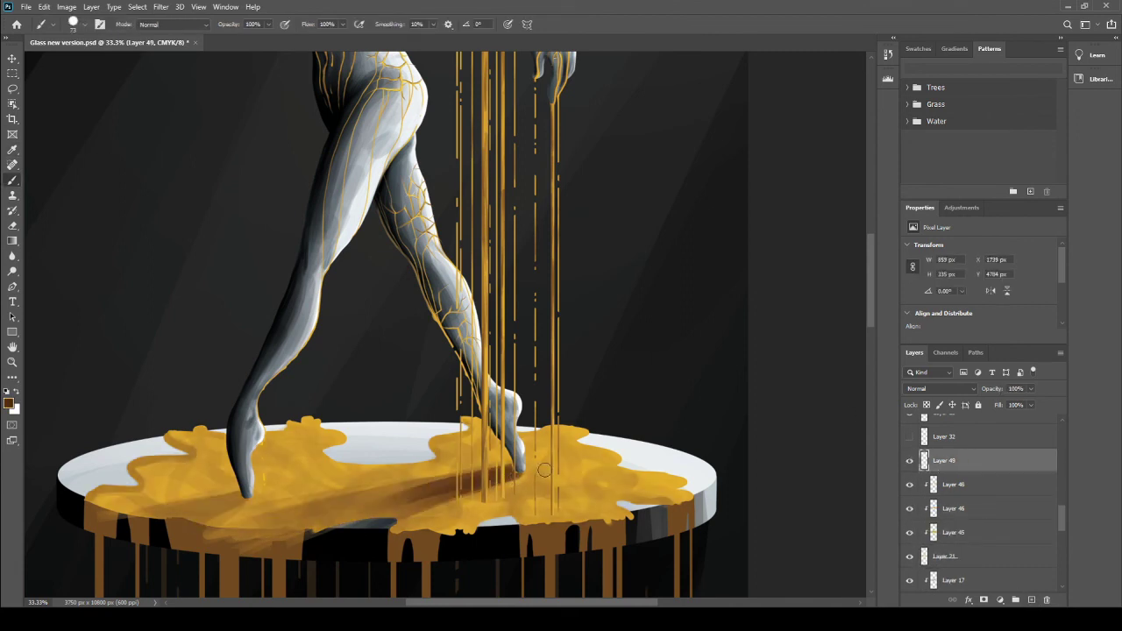
pyautogui.moveTo(469, 500)
pyautogui.mouseDown()
pyautogui.moveTo(167, 513)
pyautogui.moveTo(465, 504)
pyautogui.moveTo(145, 525)
pyautogui.mouseUp()
pyautogui.click(1015, 388)
pyautogui.write('54')
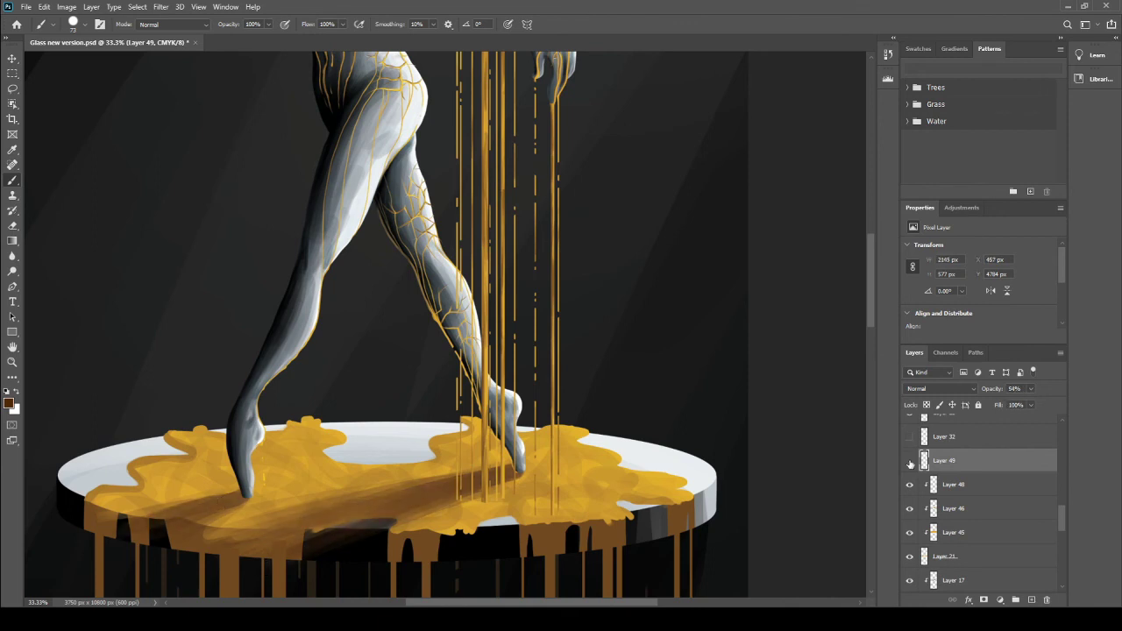
pyautogui.scroll(-1, 437, 515)
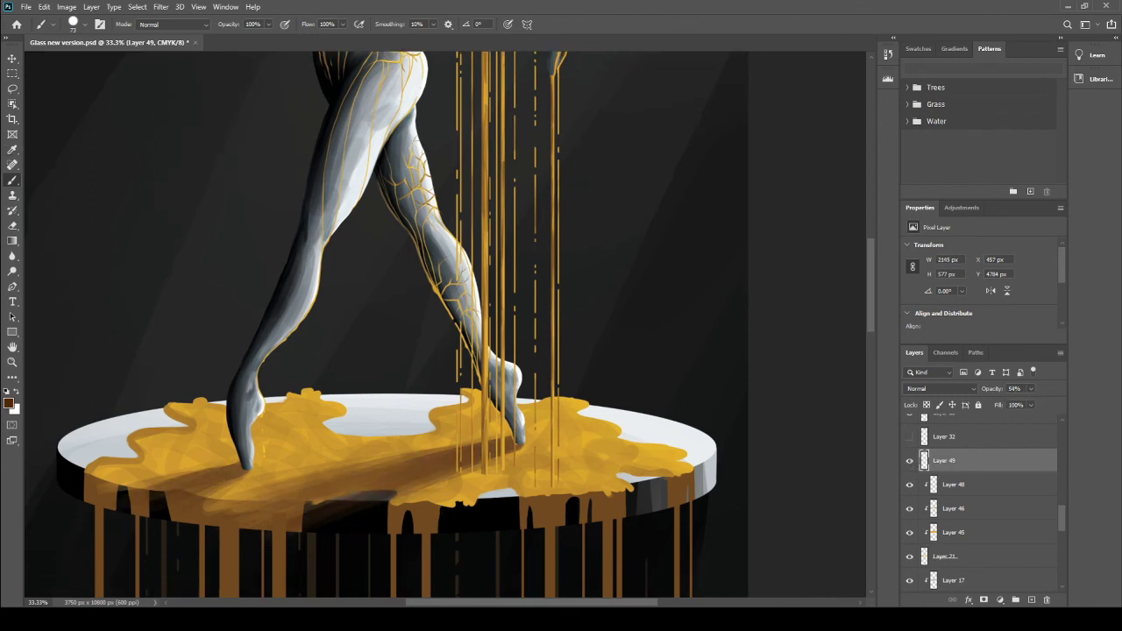
# Step: Merge the selected shading layers down into Layer 21
pyautogui.click(953, 484)
pyautogui.keyDown('shift'); pyautogui.click(944, 555); pyautogui.keyUp('shift')
pyautogui.hotkey('ctrl', 'e')
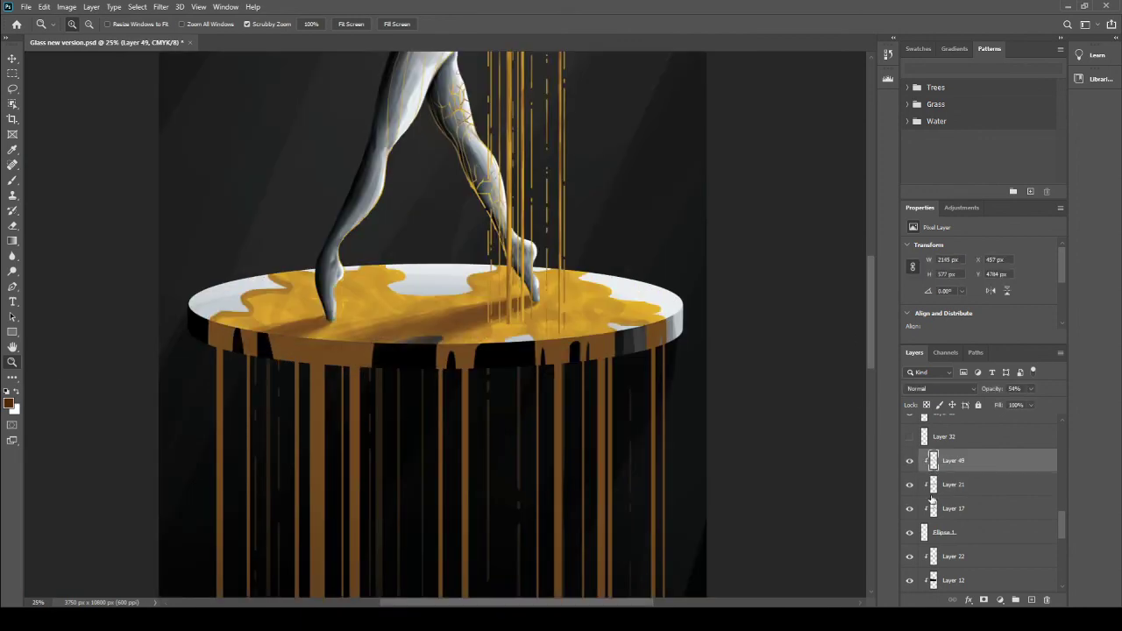
# Step: On new Layer 50, paint small orange drips running down the pedestal's sides
pyautogui.press('b')
pyautogui.hotkey('ctrl', 'shift', 'alt', 'n')
pyautogui.scroll(2, 221, 333)
pyautogui.moveTo(197, 361); pyautogui.dragTo(226, 362)
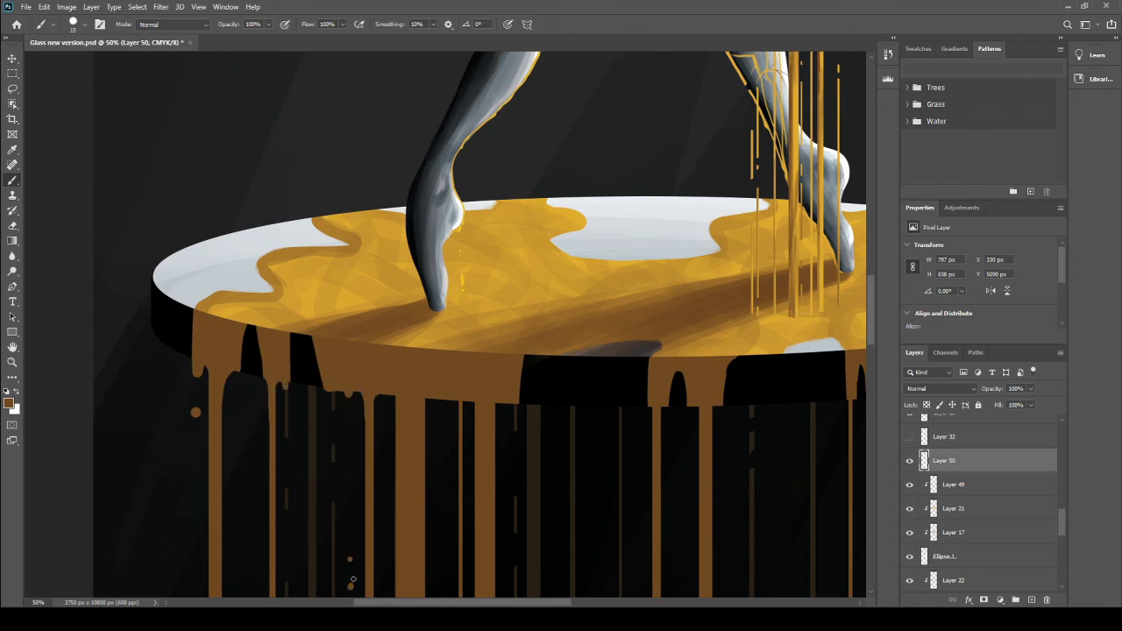
pyautogui.scroll(-2, 351, 579)
pyautogui.moveTo(349, 322); pyautogui.dragTo(350, 346)
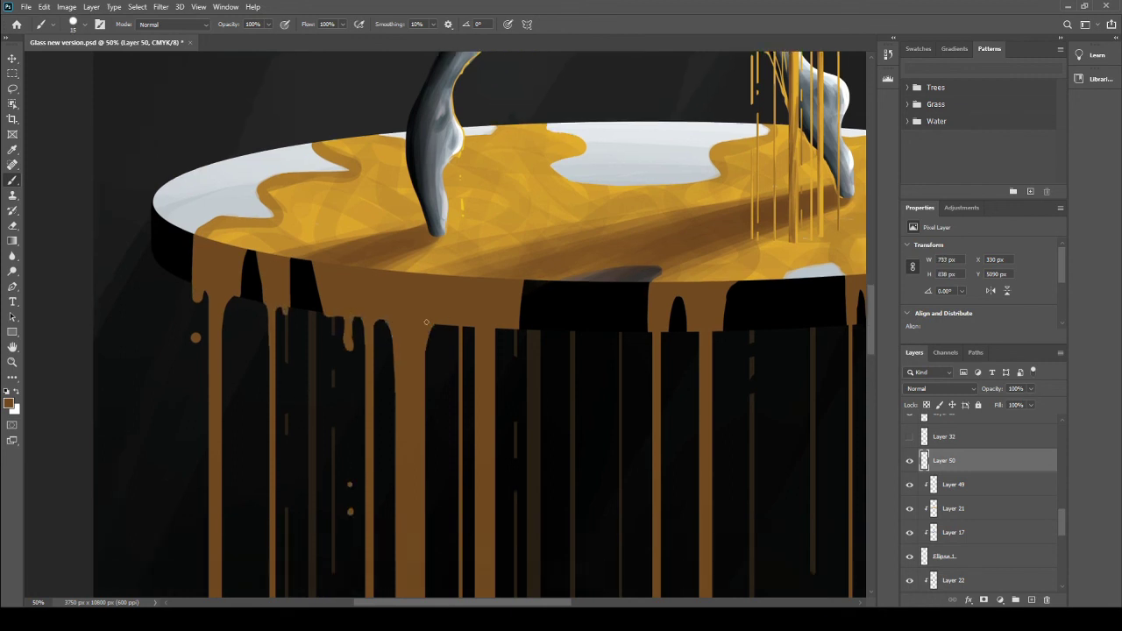
pyautogui.moveTo(463, 326); pyautogui.dragTo(466, 356)
pyautogui.scroll(1, 504, 333)
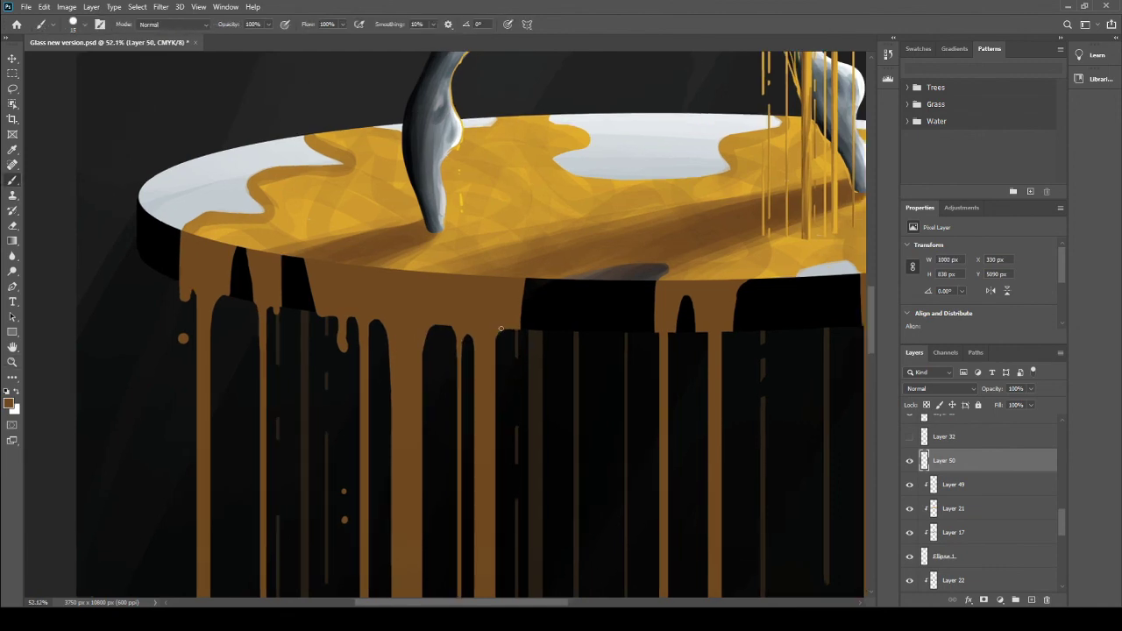
pyautogui.moveTo(526, 279); pyautogui.dragTo(528, 331)
pyautogui.moveTo(366, 603); pyautogui.dragTo(394, 605)
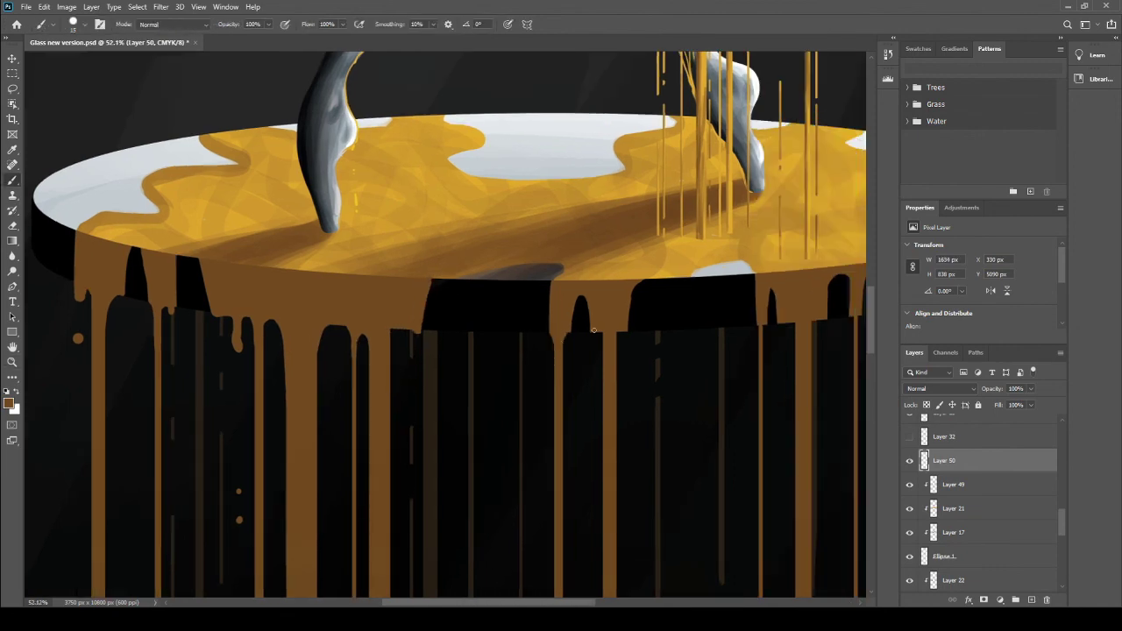
pyautogui.scroll(-2, 592, 571)
pyautogui.hscroll(5, 532, 260)
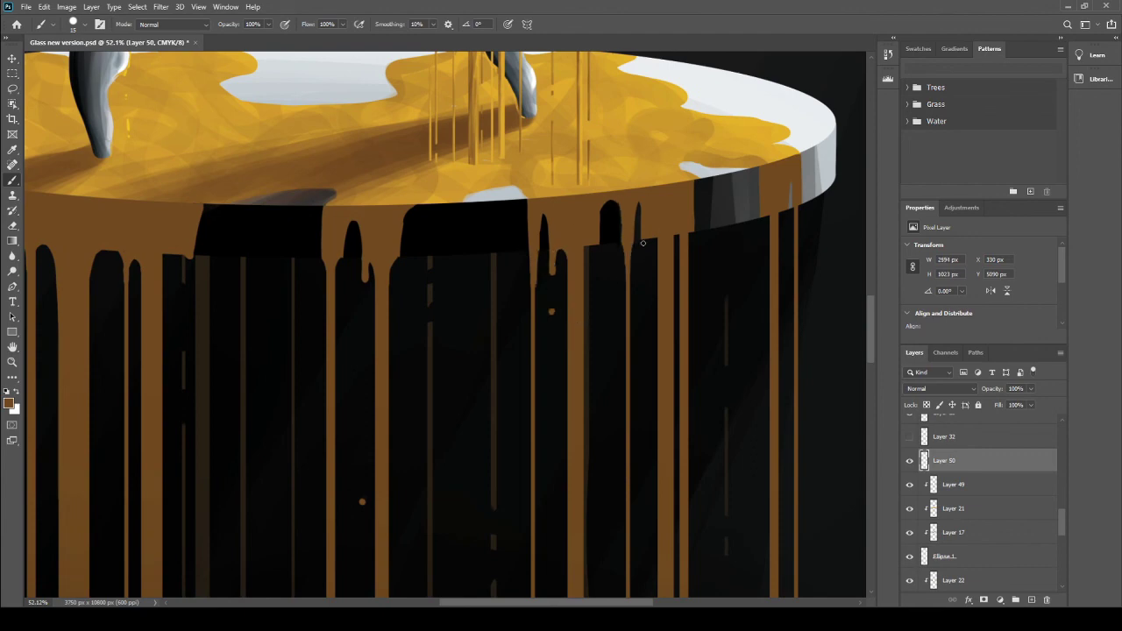
# Step: Pan over the darkened drips on the pedestal body, then zoom out to show the whole figure
pyautogui.hotkey('ctrl', '-')
pyautogui.hotkey('ctrl', '-')
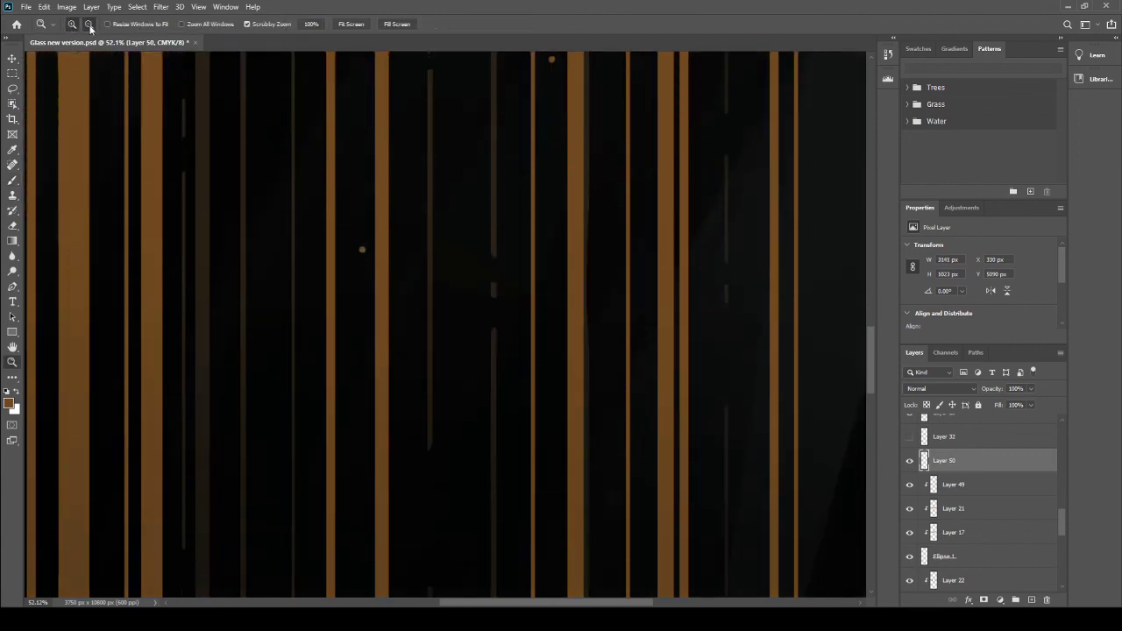
pyautogui.scroll(-3, 492, 515)
pyautogui.scroll(-5, 508, 581)
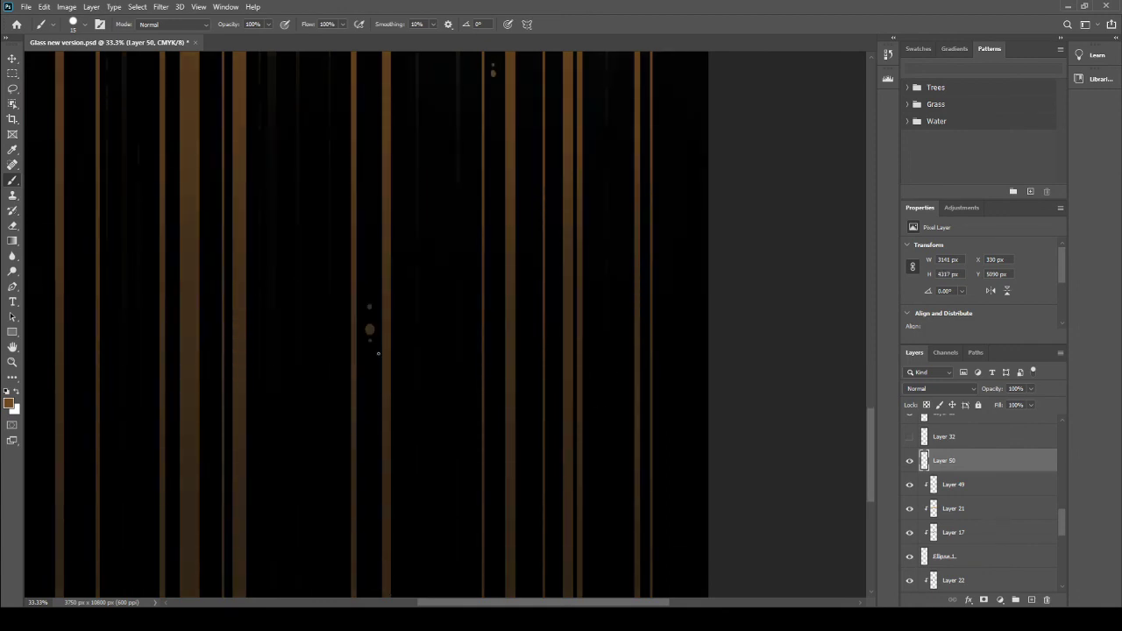
pyautogui.hscroll(-3, 378, 354)
pyautogui.scroll(-3, 386, 263)
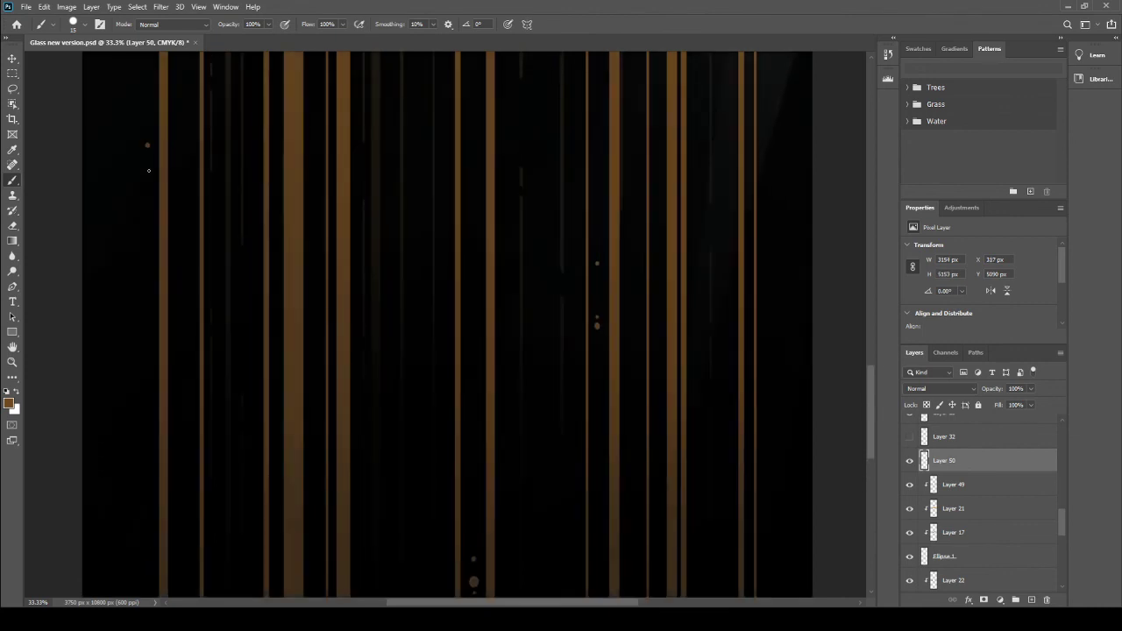
pyautogui.scroll(2, 594, 307)
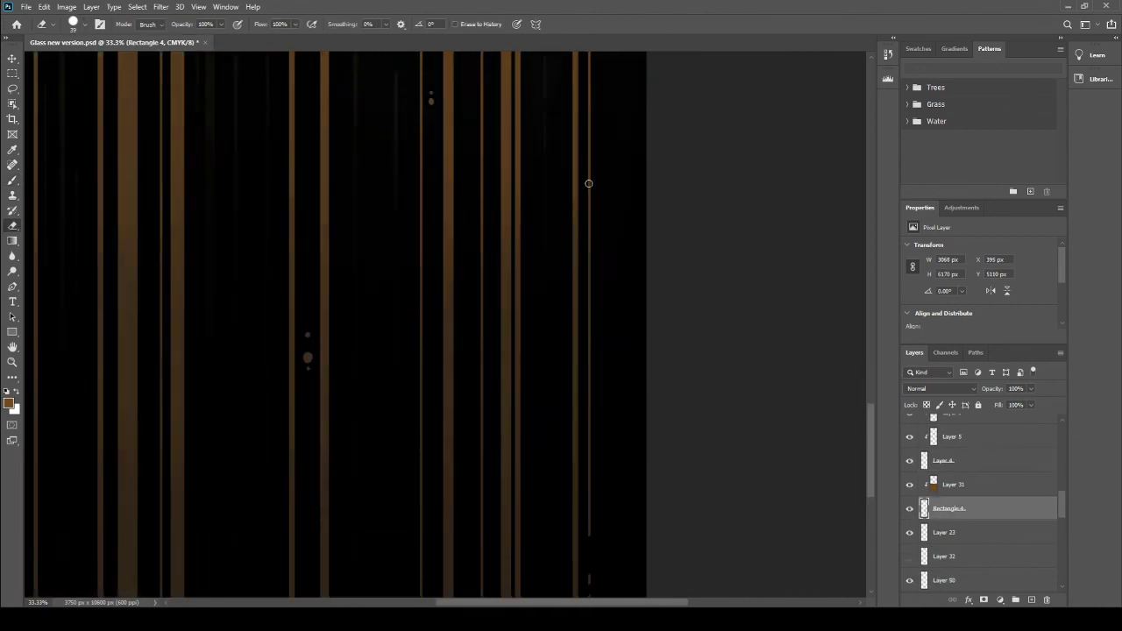
pyautogui.scroll(3, 667, 180)
pyautogui.scroll(-5, 608, 545)
pyautogui.hscroll(-3, 608, 545)
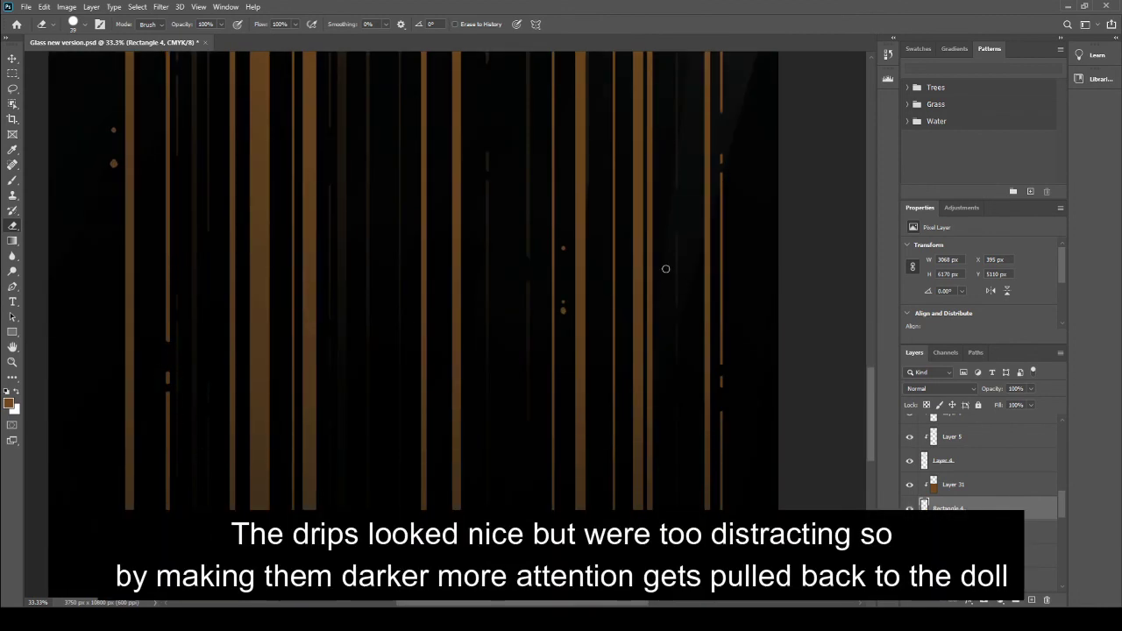
pyautogui.scroll(2, 488, 293)
pyautogui.scroll(1, 300, 81)
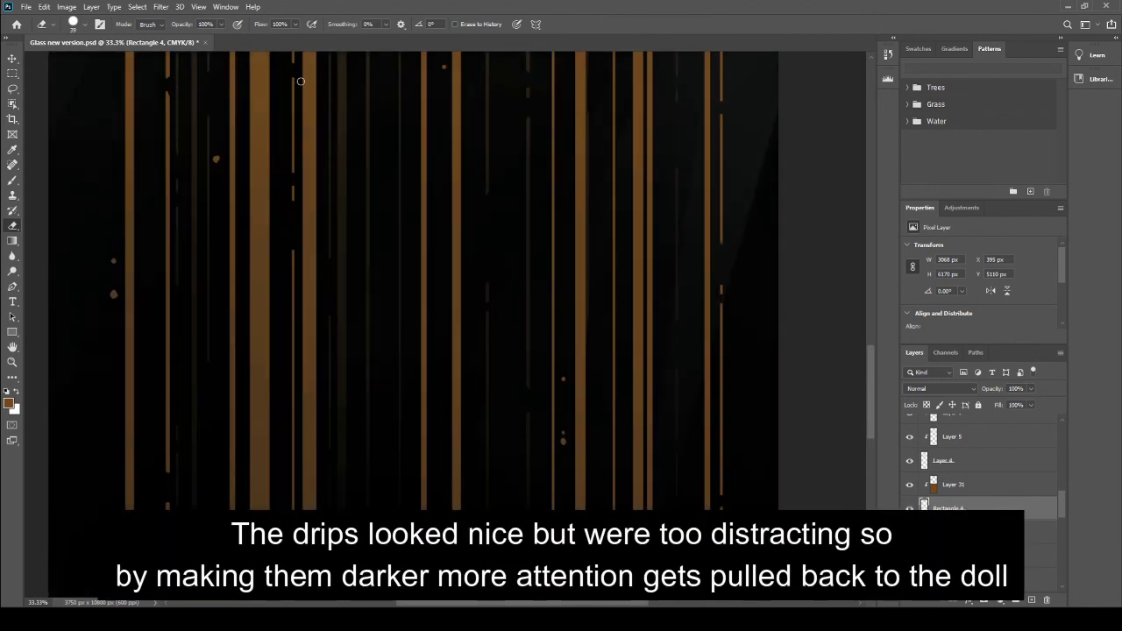
pyautogui.press('z')
pyautogui.keyDown('alt'); pyautogui.click(555, 469); pyautogui.keyUp('alt')
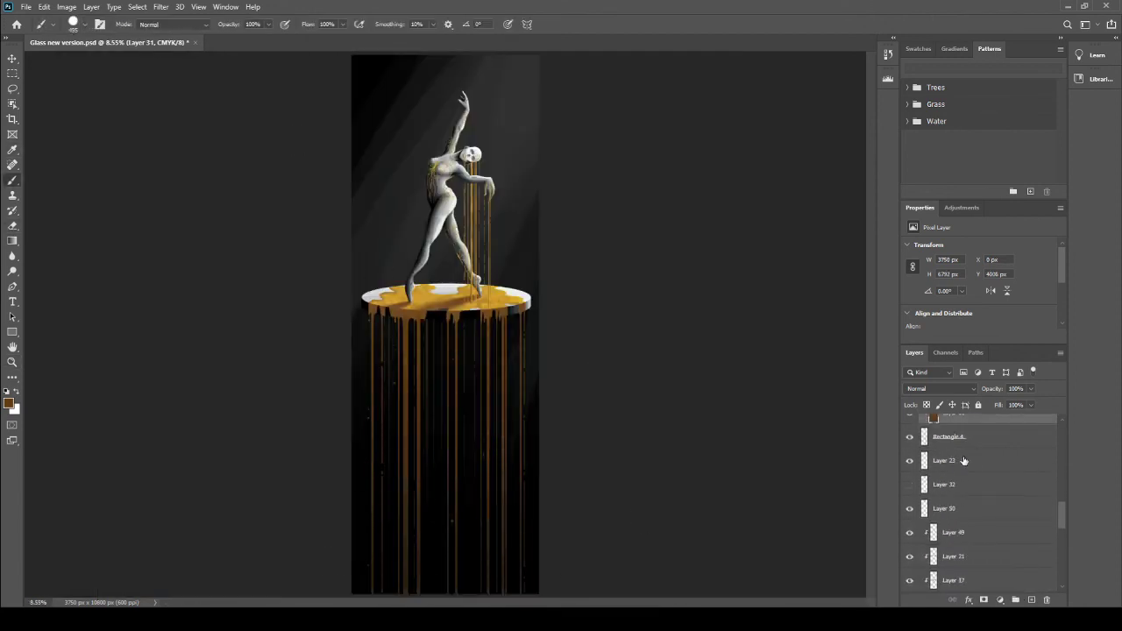
# Step: From Layer 22, add a new Layer 51 above the drip layers
pyautogui.scroll(-3, 963, 460)
pyautogui.click(955, 509)
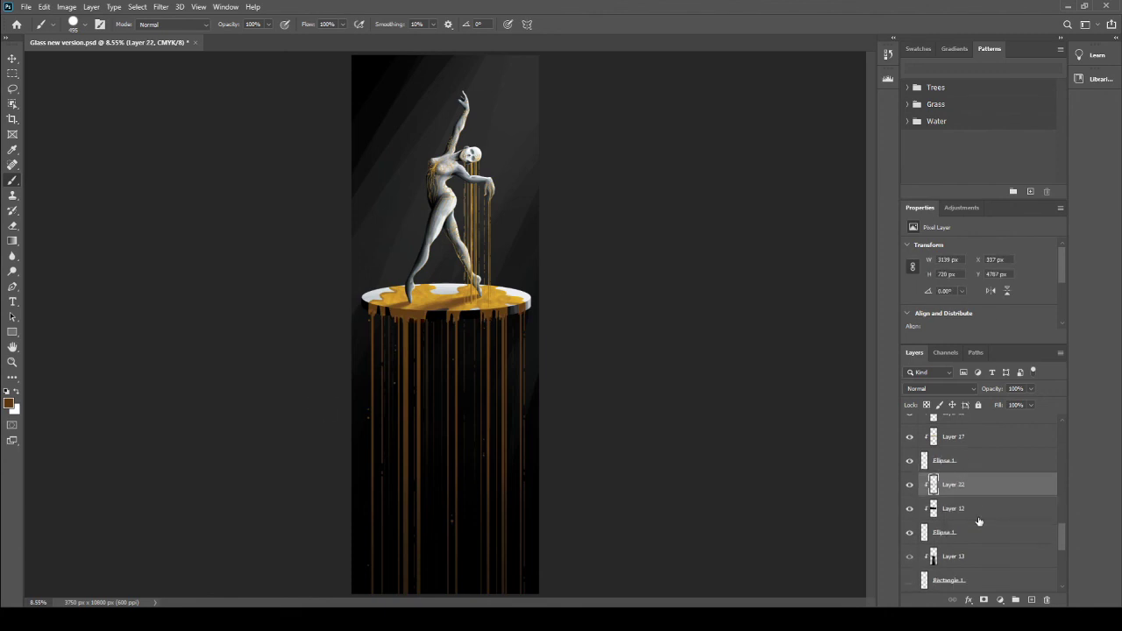
pyautogui.hotkey('alt', '[')
pyautogui.hotkey('alt', '[')
pyautogui.hotkey('alt', '[')
pyautogui.hotkey('alt', '[')
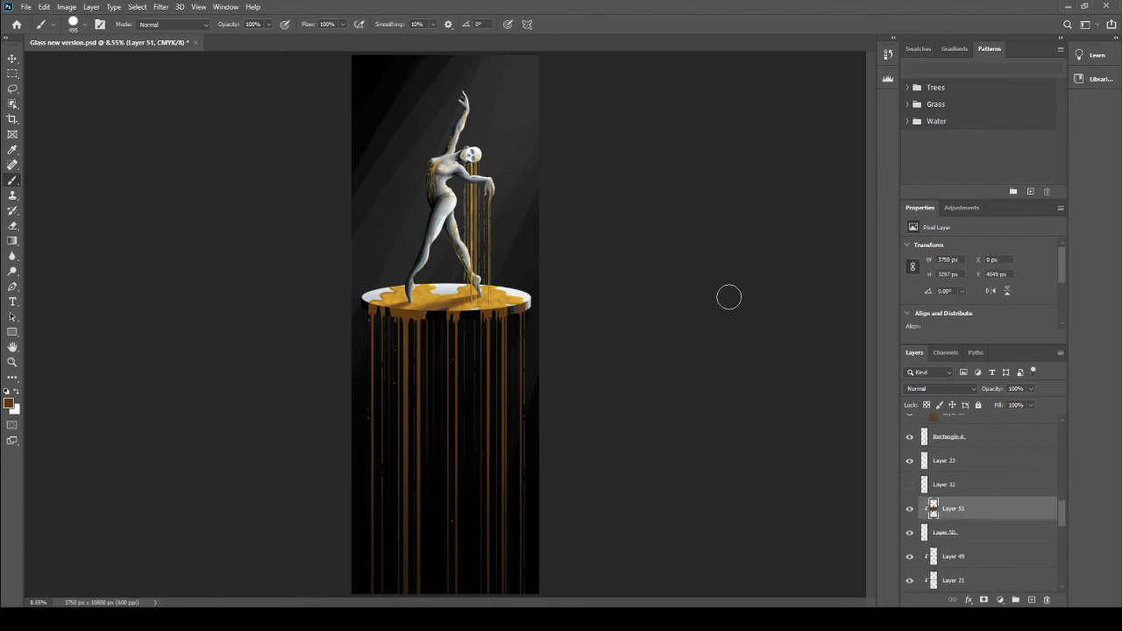
pyautogui.press('z')
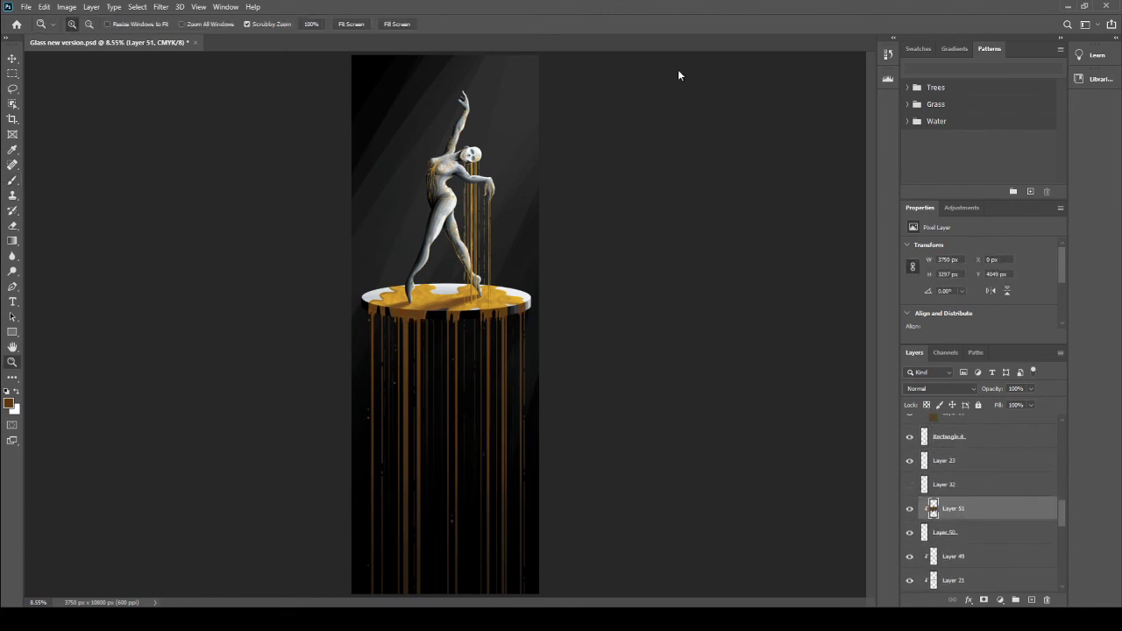